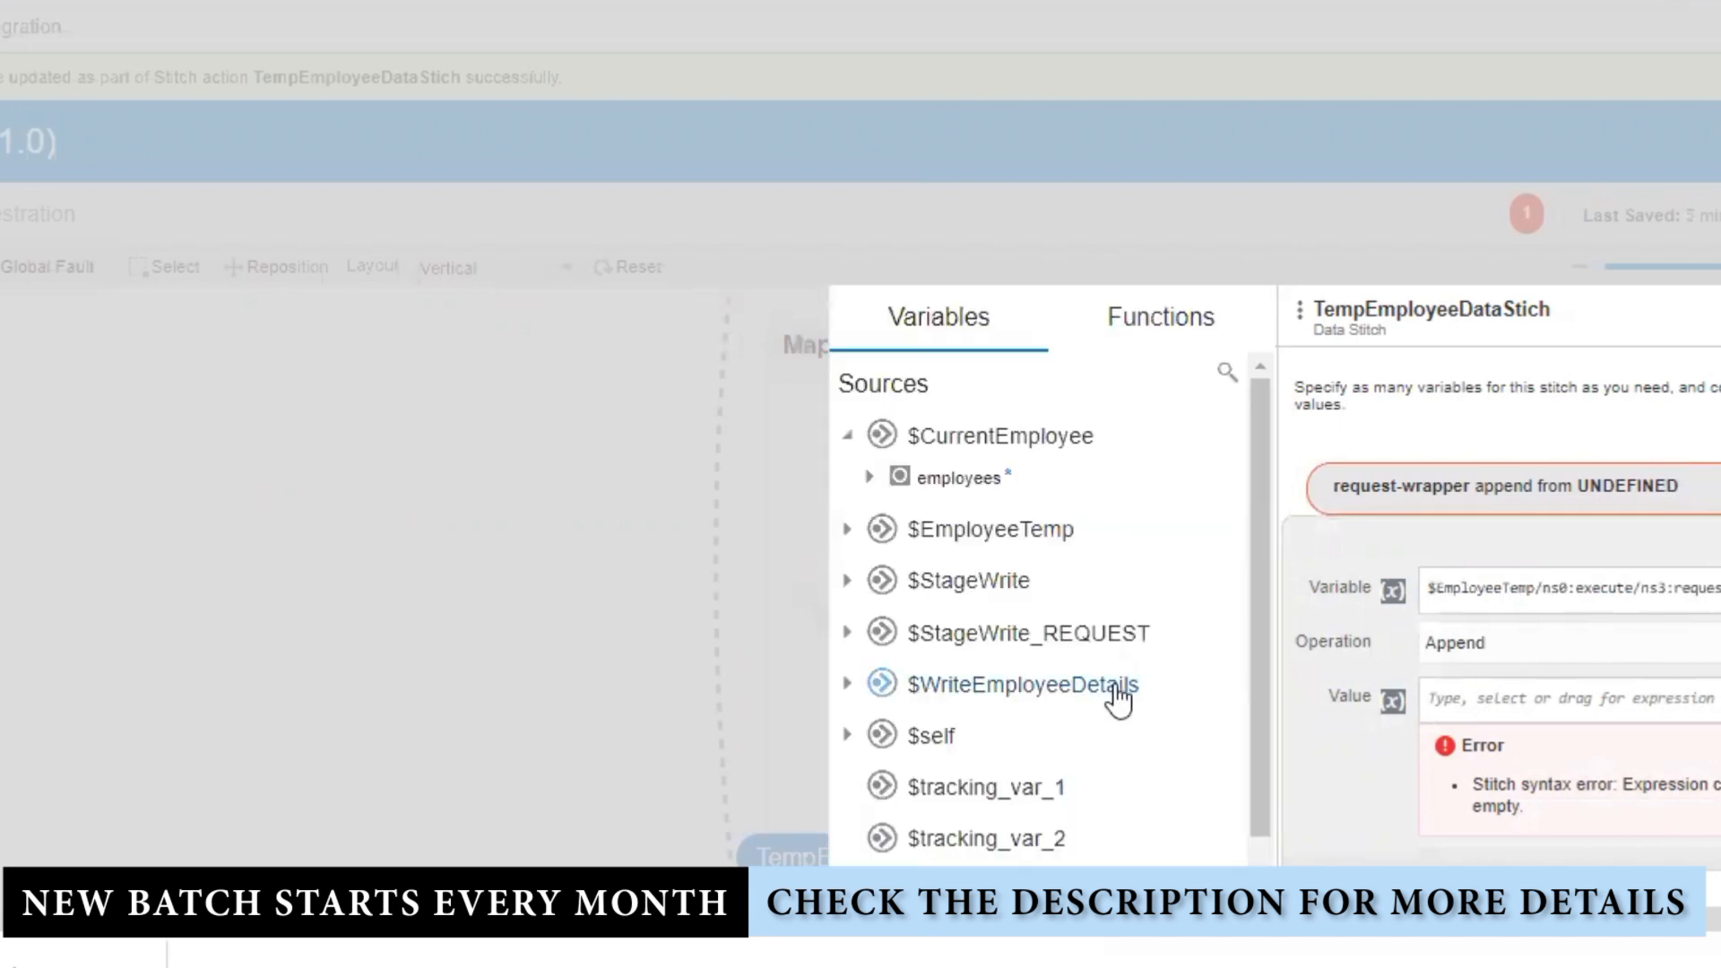
Step: Set the stitch Variable to $EmployeeTemp's request-wrapper and the Value to $StageWrite_REQUEST's request-wrapper
scroll(1120, 697, "down", 1)
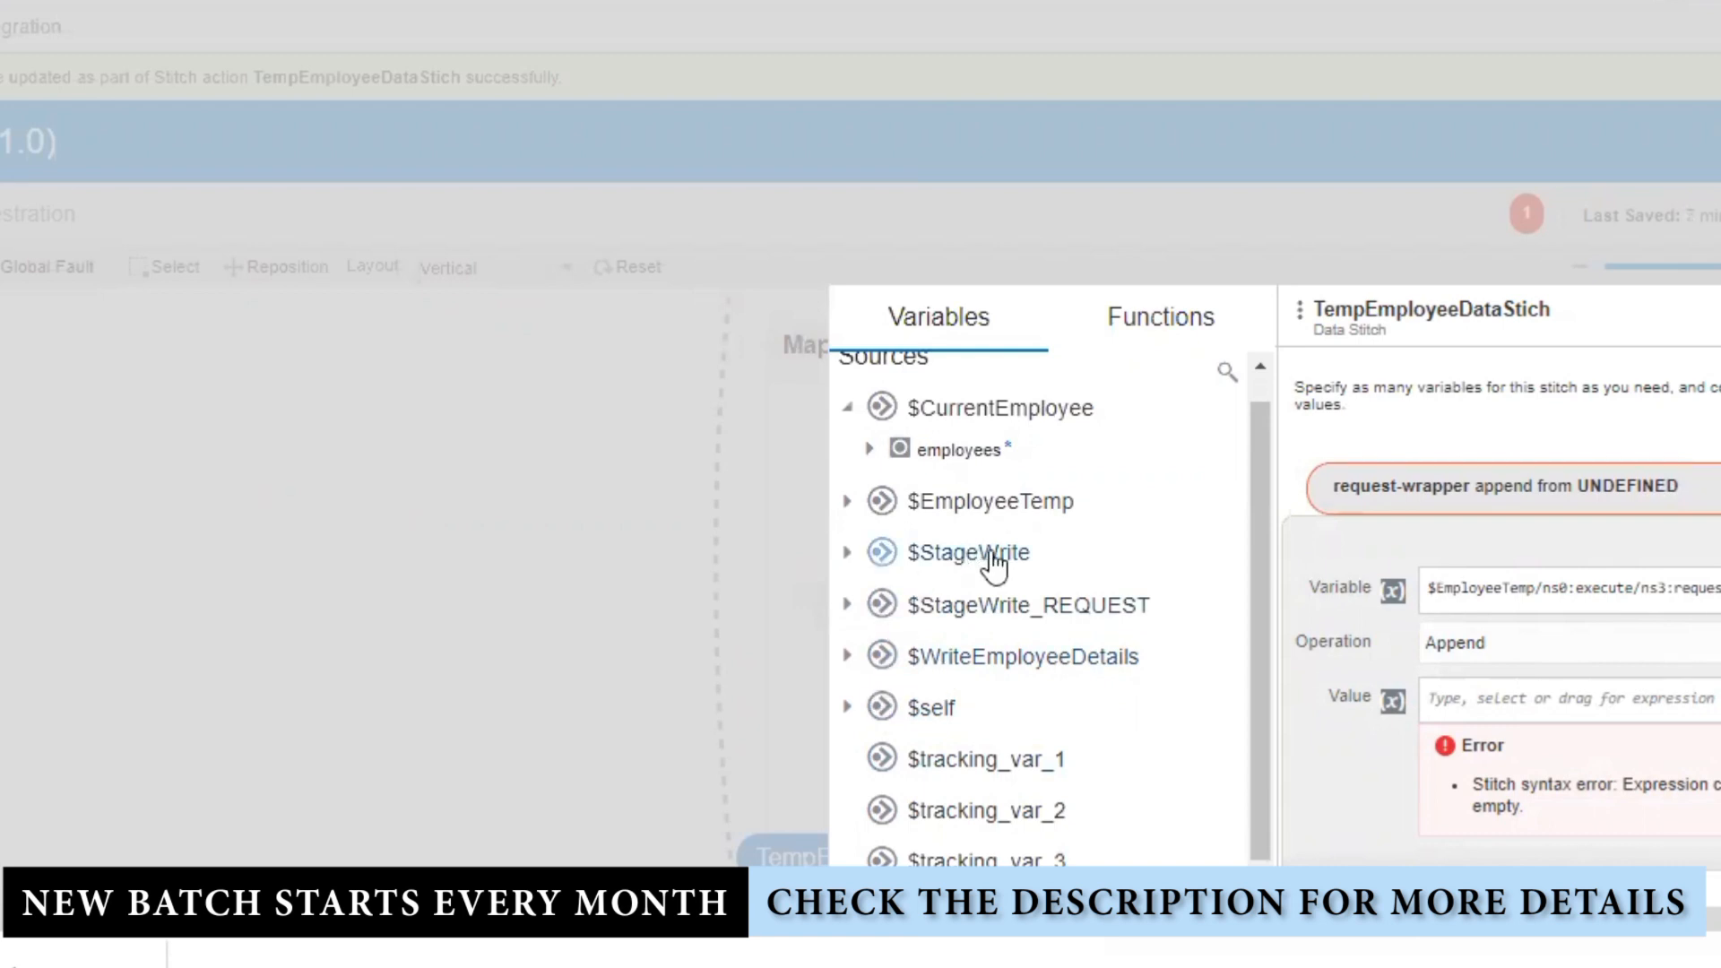
left_click(847, 502)
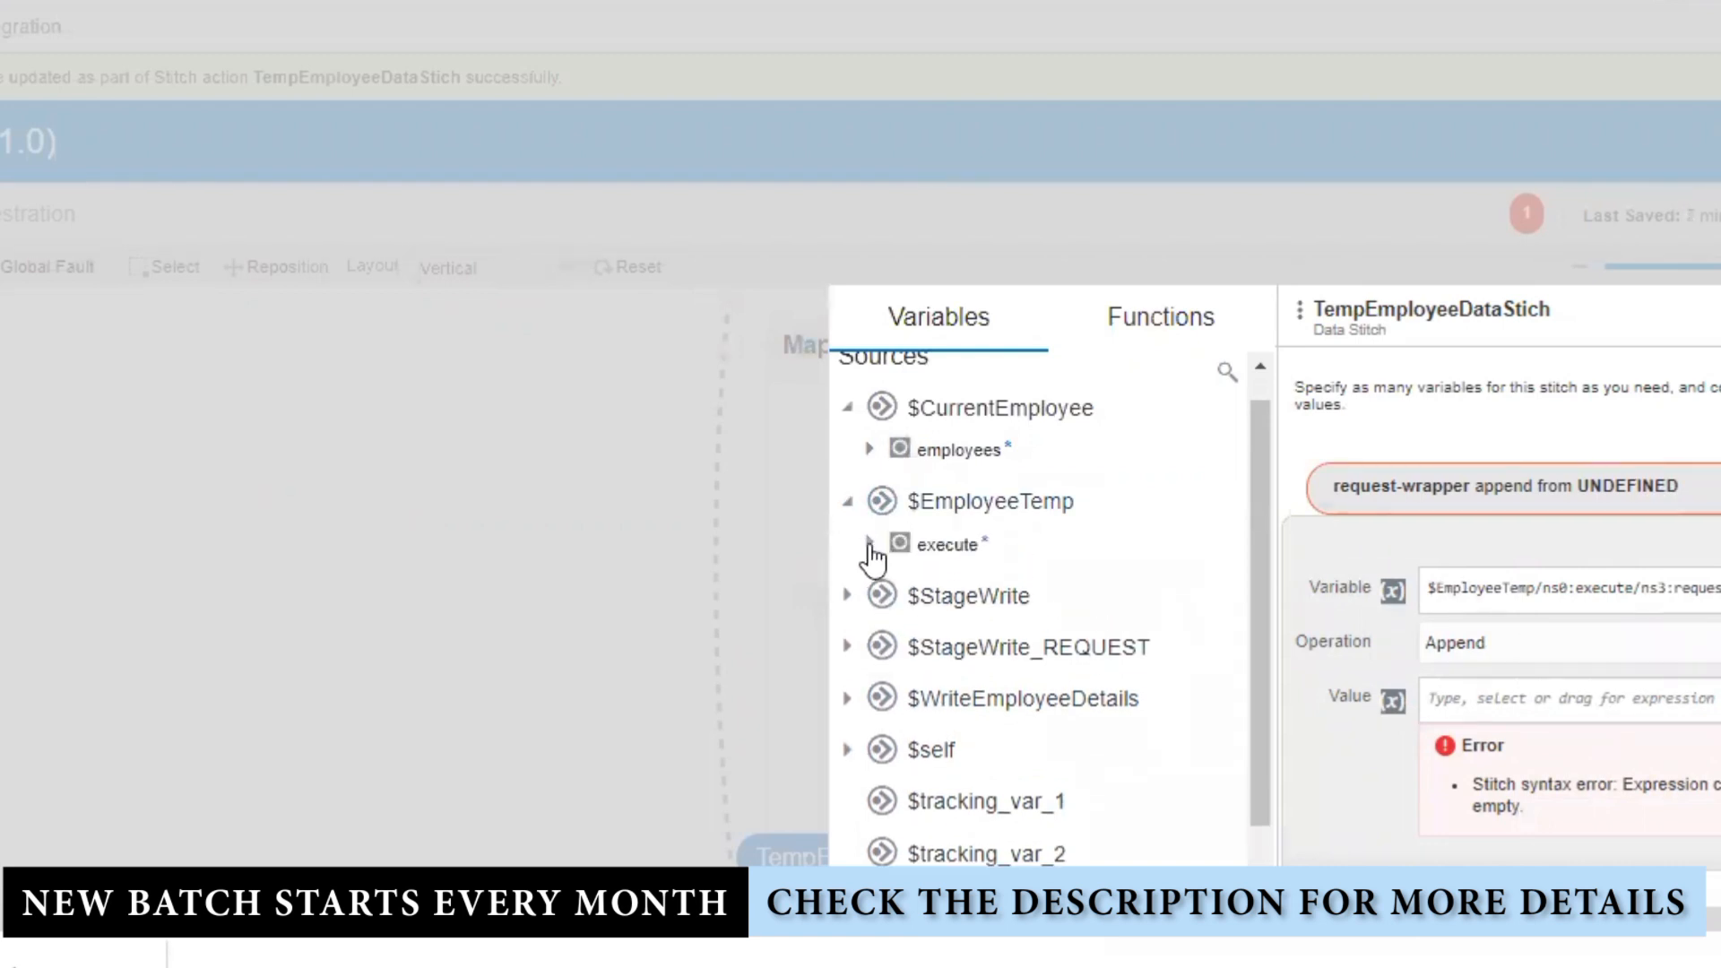
left_click(871, 544)
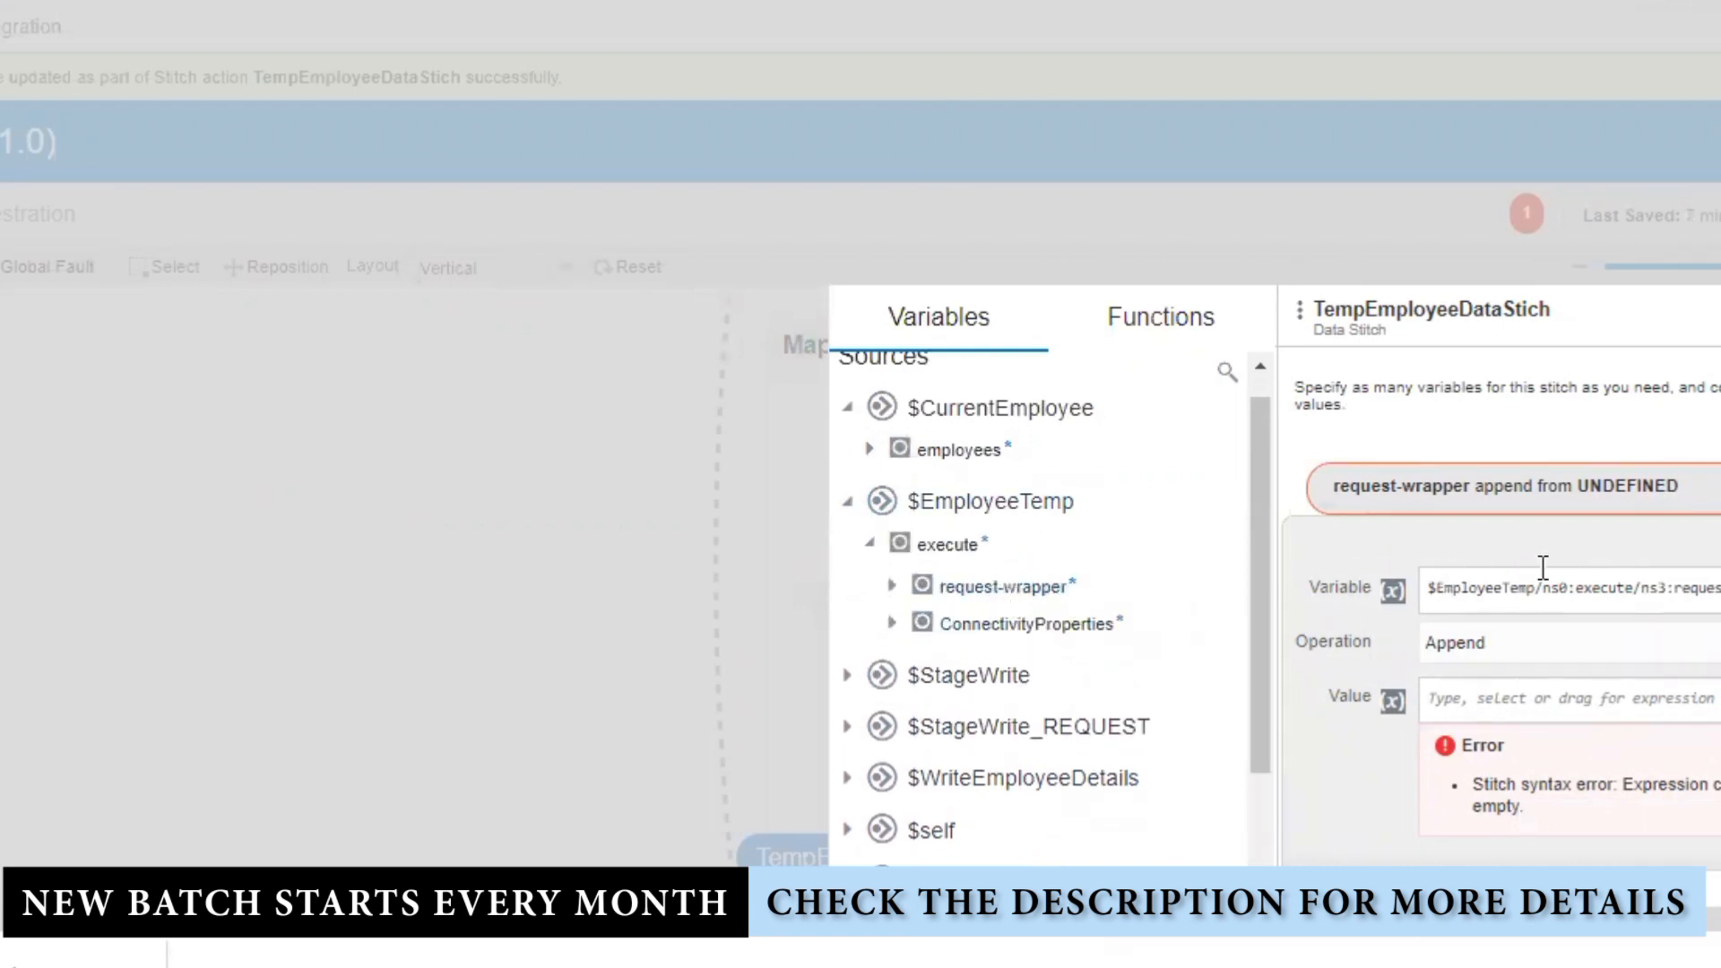
triple_click(1564, 589)
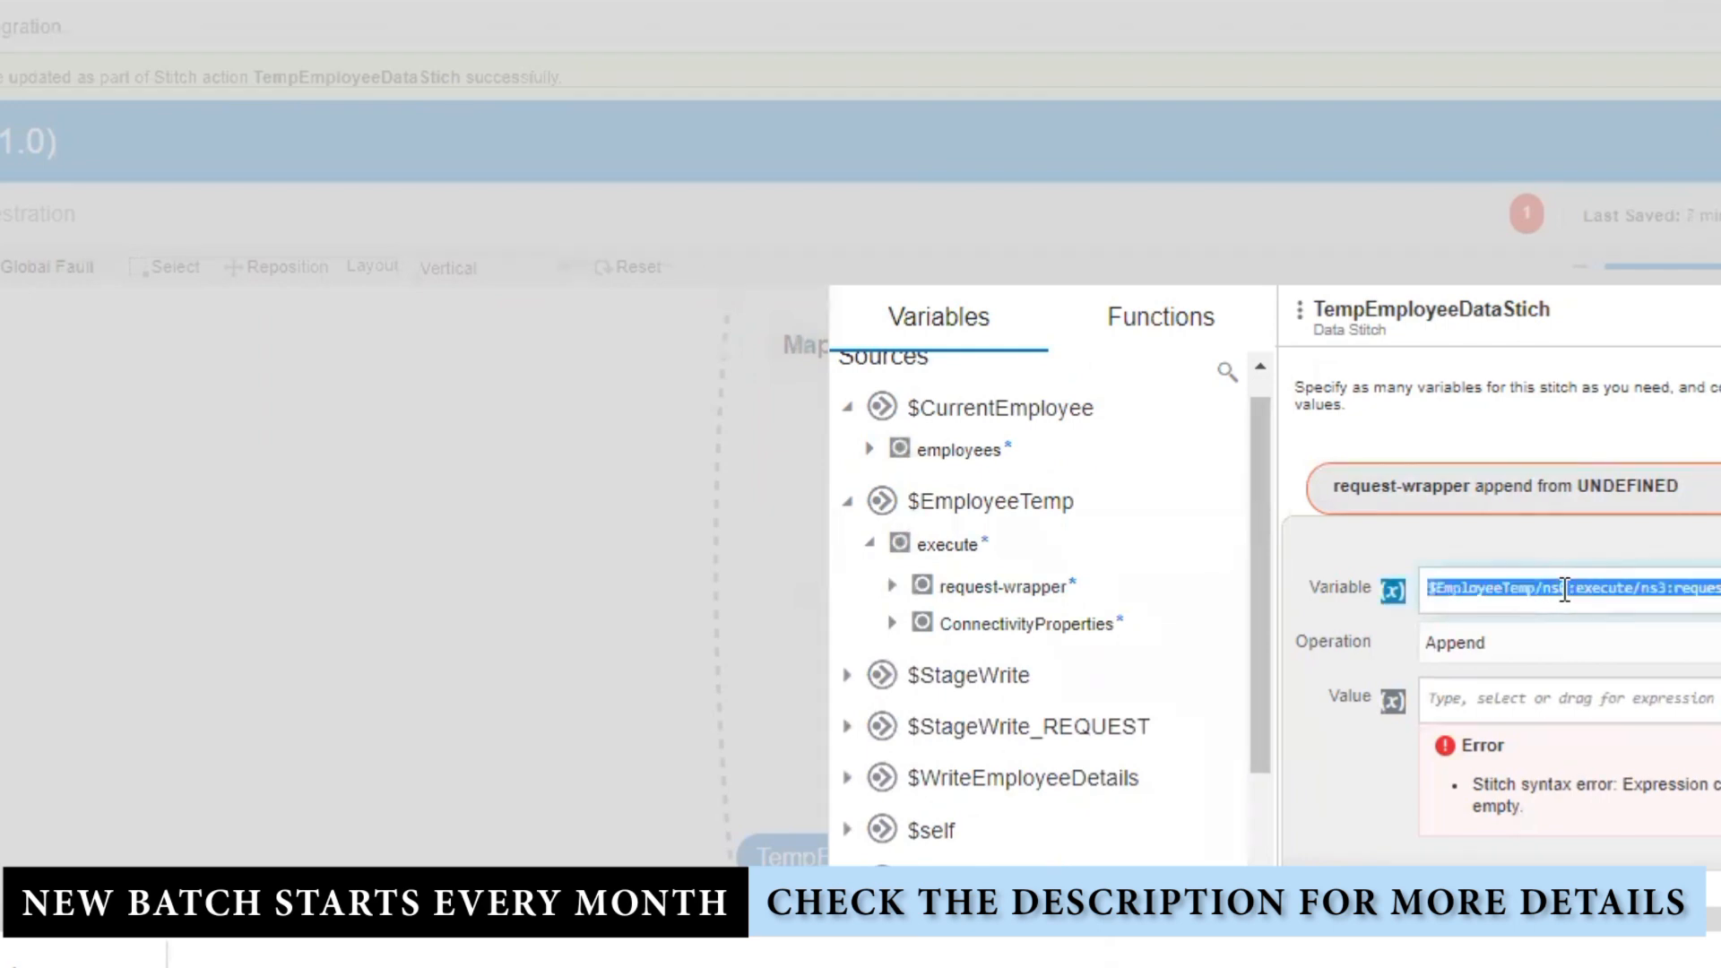
key("Left")
triple_click(1564, 589)
key("BackSpace")
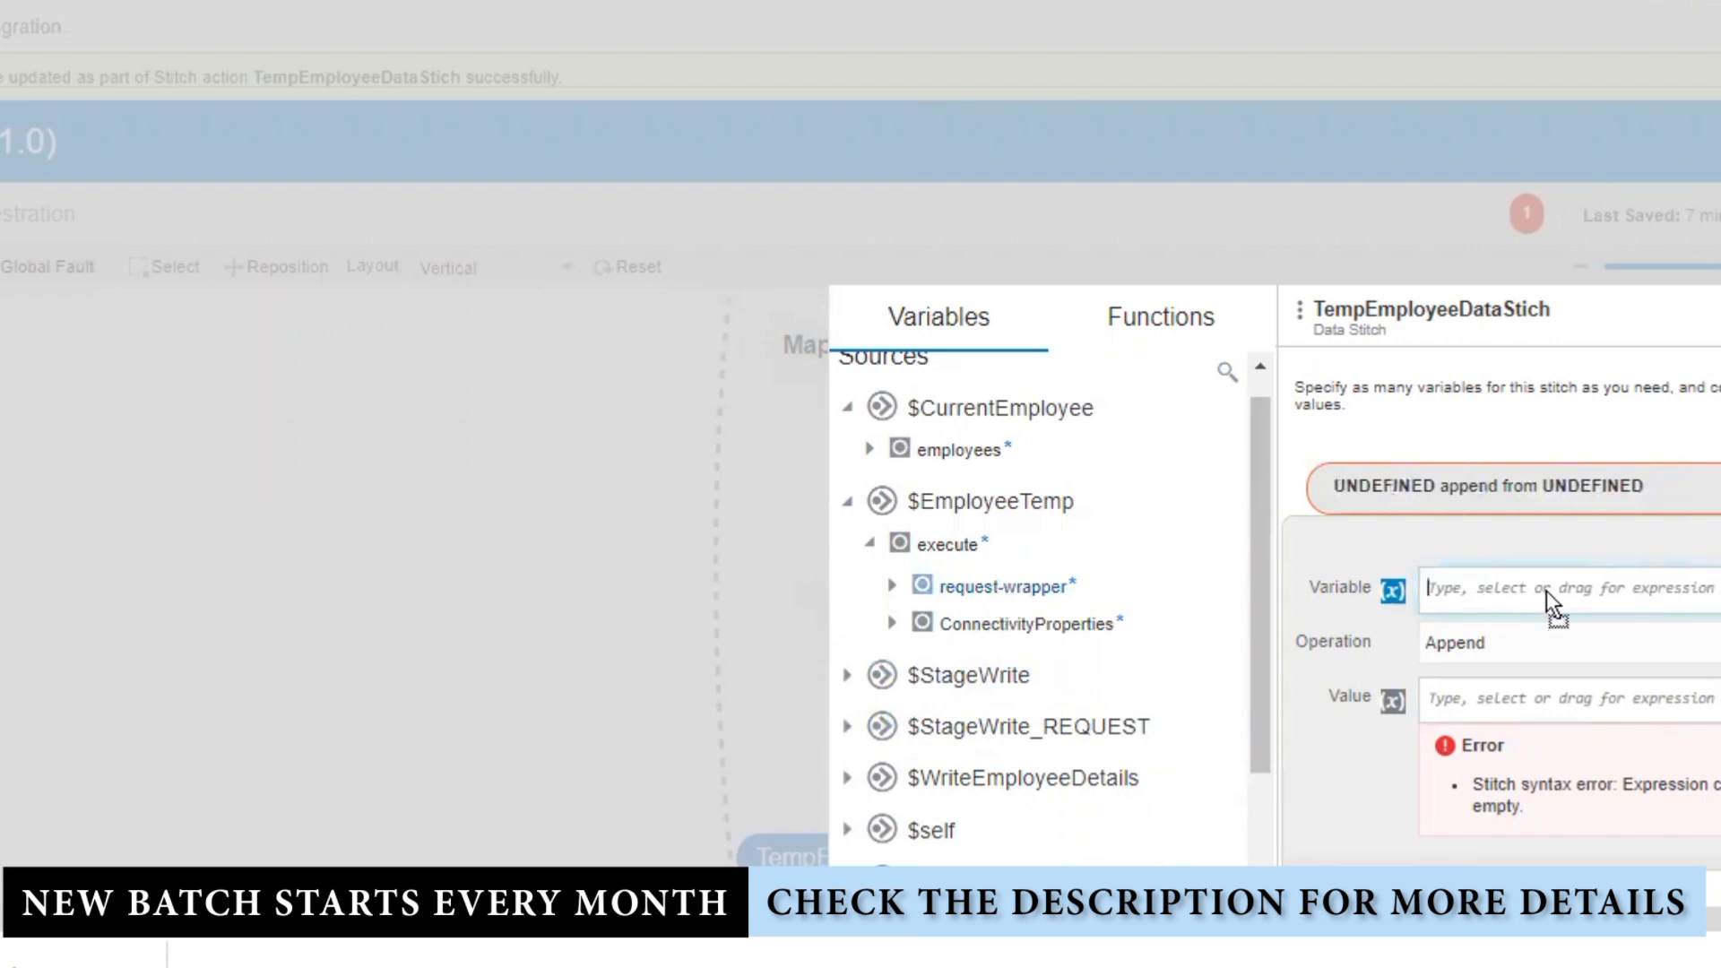
left_click_drag(1548, 592, 1552, 593)
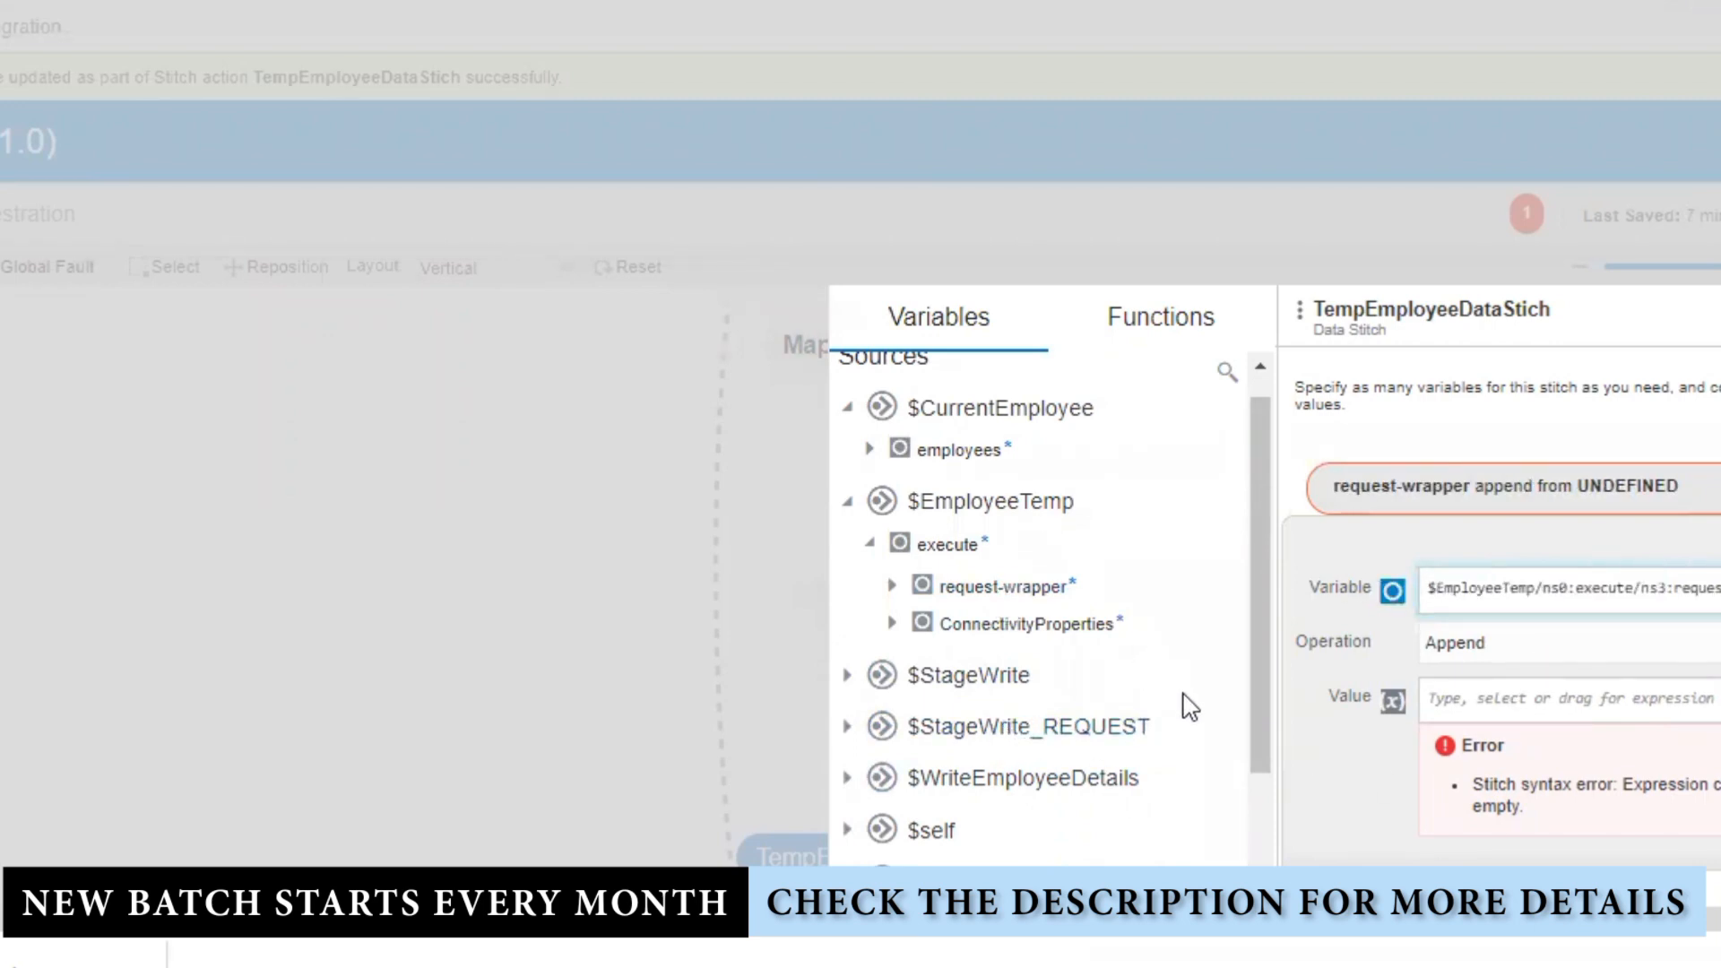
left_click(847, 727)
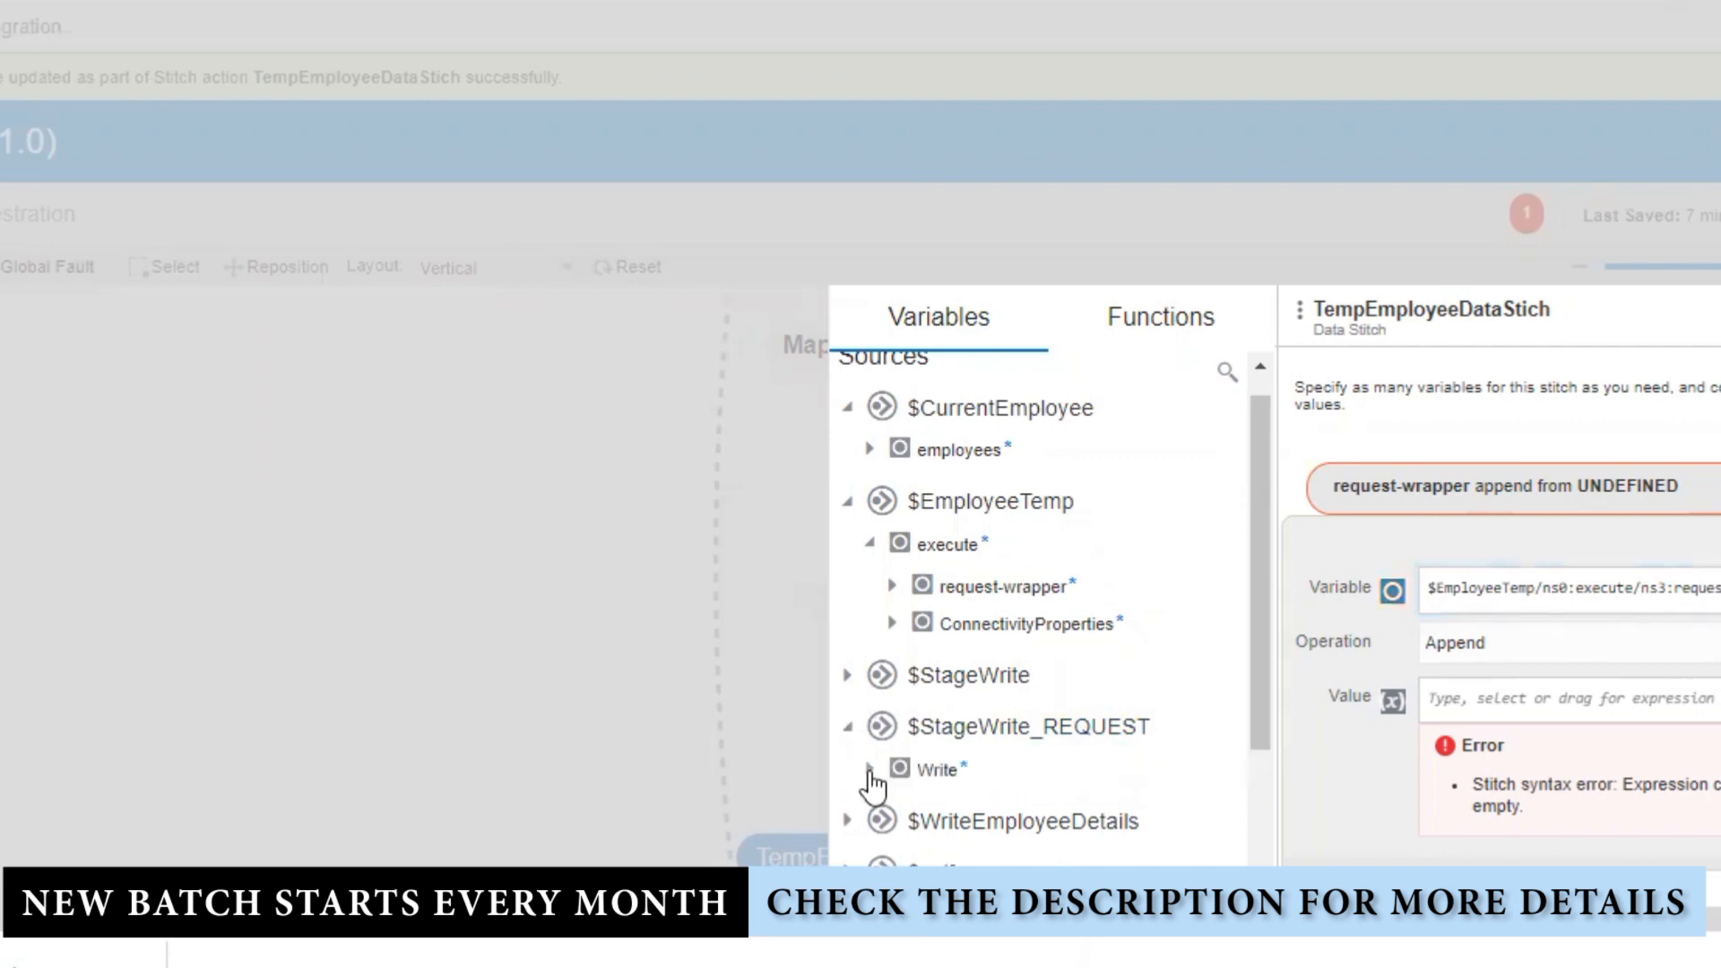
left_click(870, 771)
left_click_drag(1029, 814, 1567, 718)
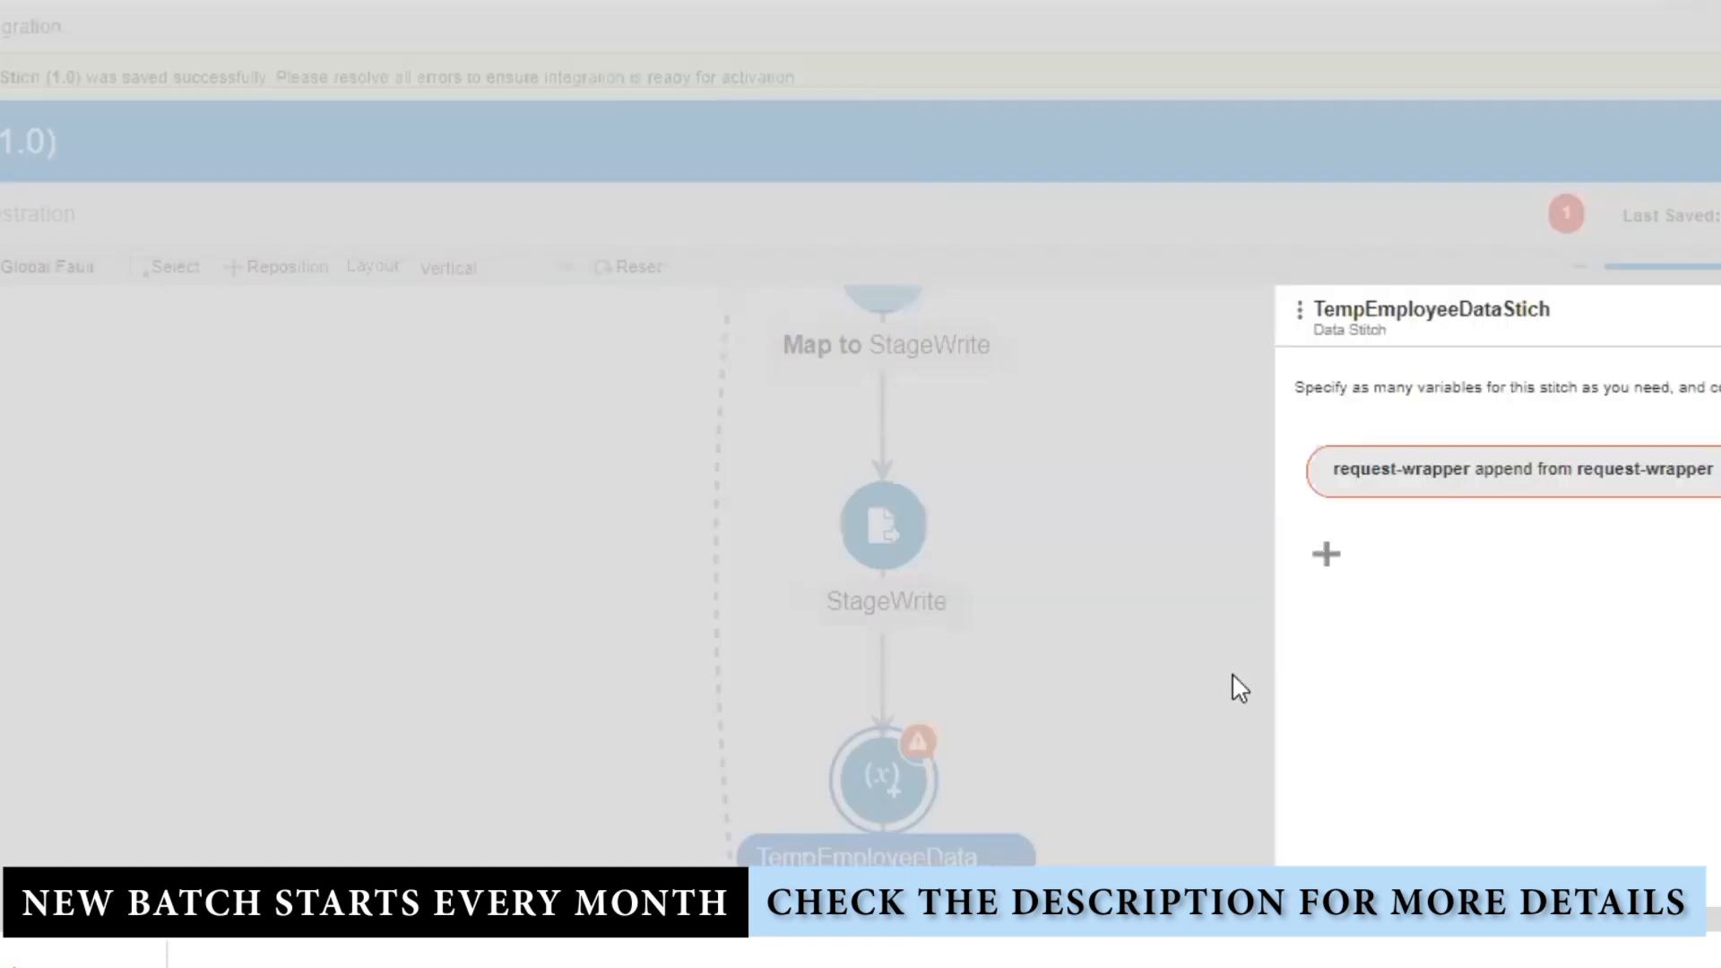
Step: Replace the stitch Variable with $EmployeeTemp's request-wrapper/employees element
mouse_move(1646, 473)
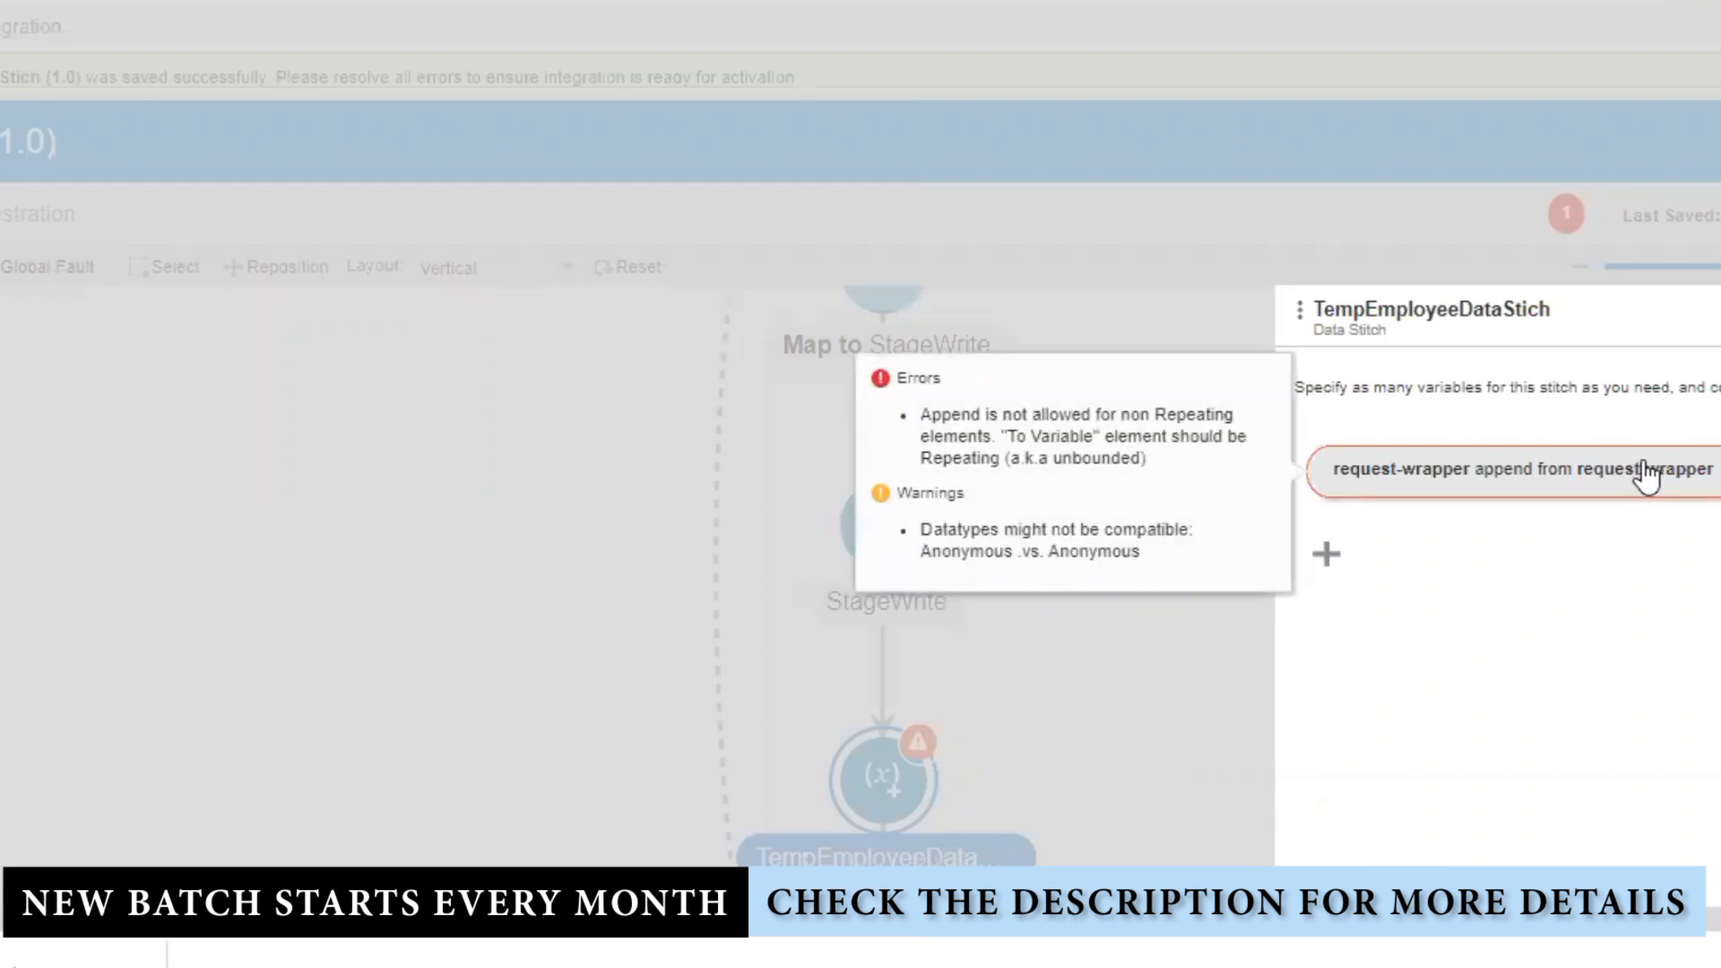
left_click(1647, 471)
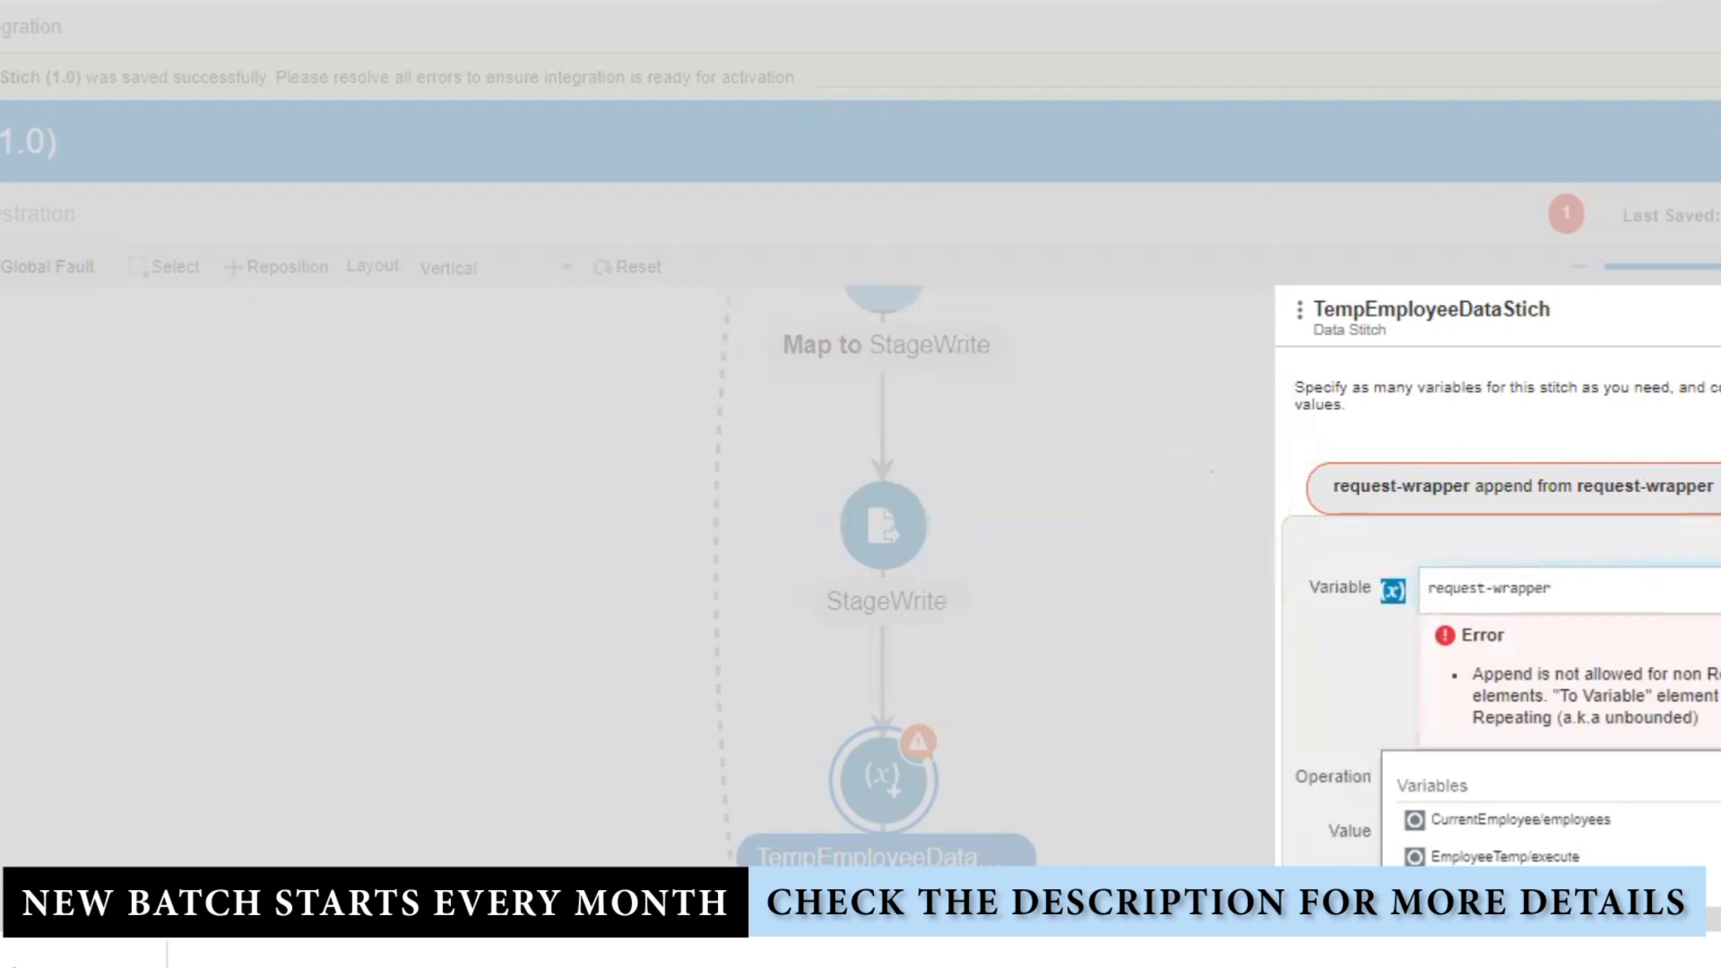
left_click(1713, 592)
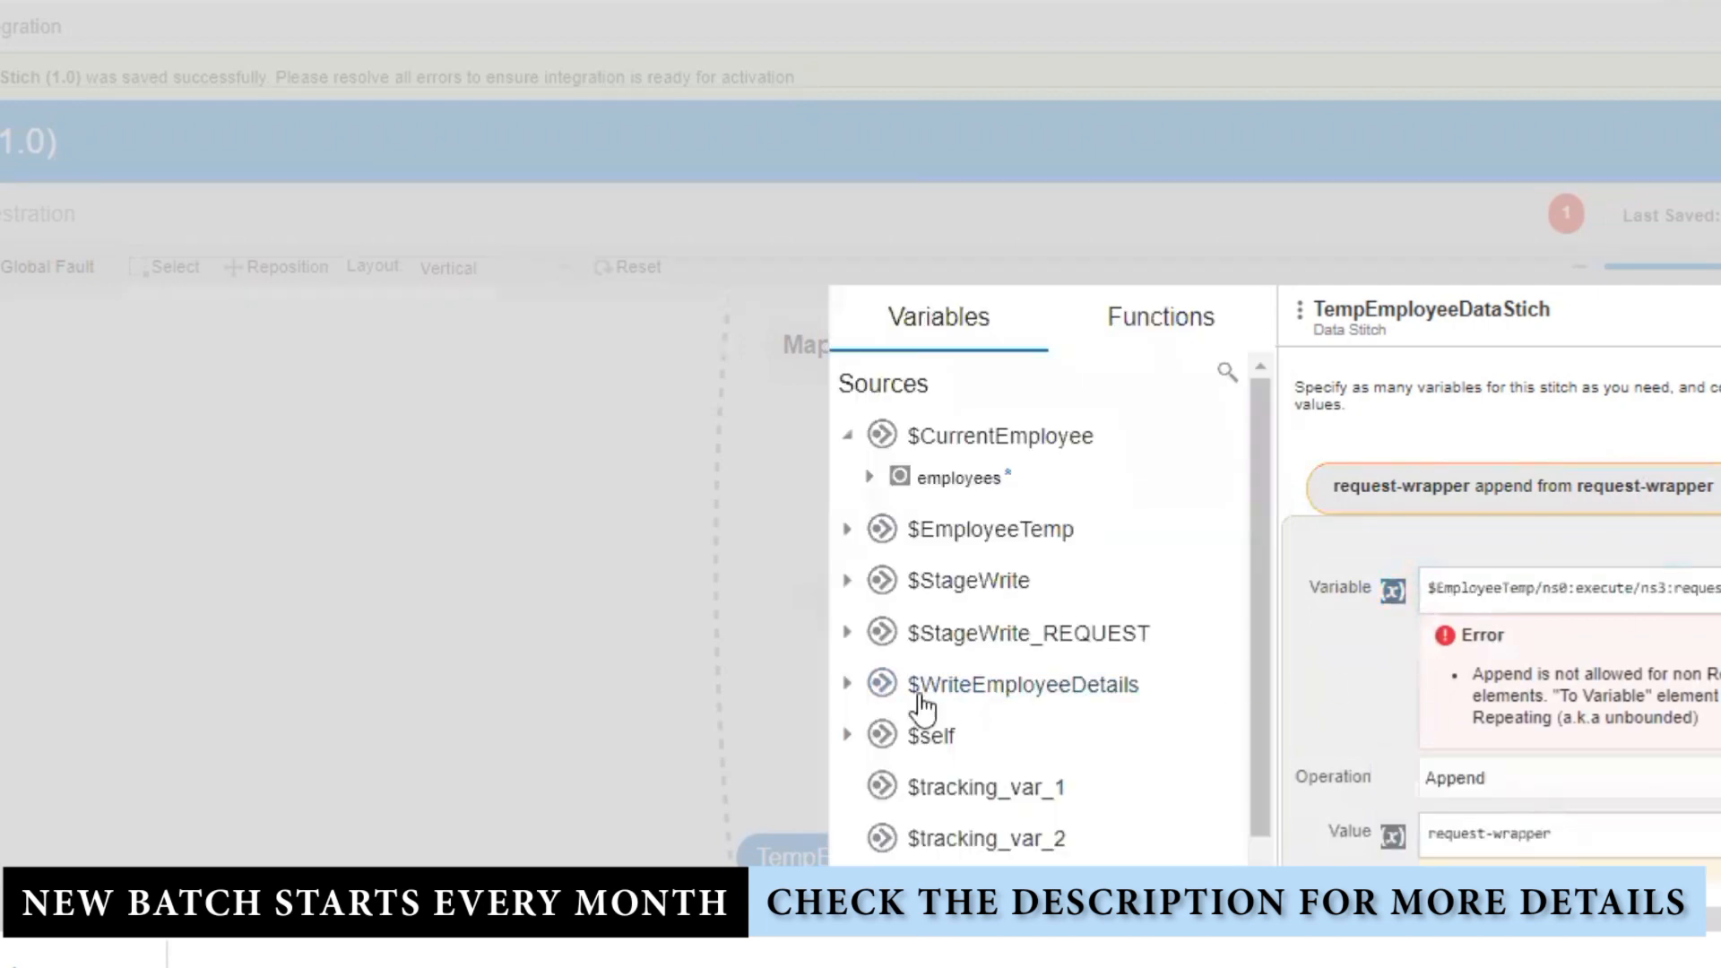
left_click(846, 530)
left_click(869, 571)
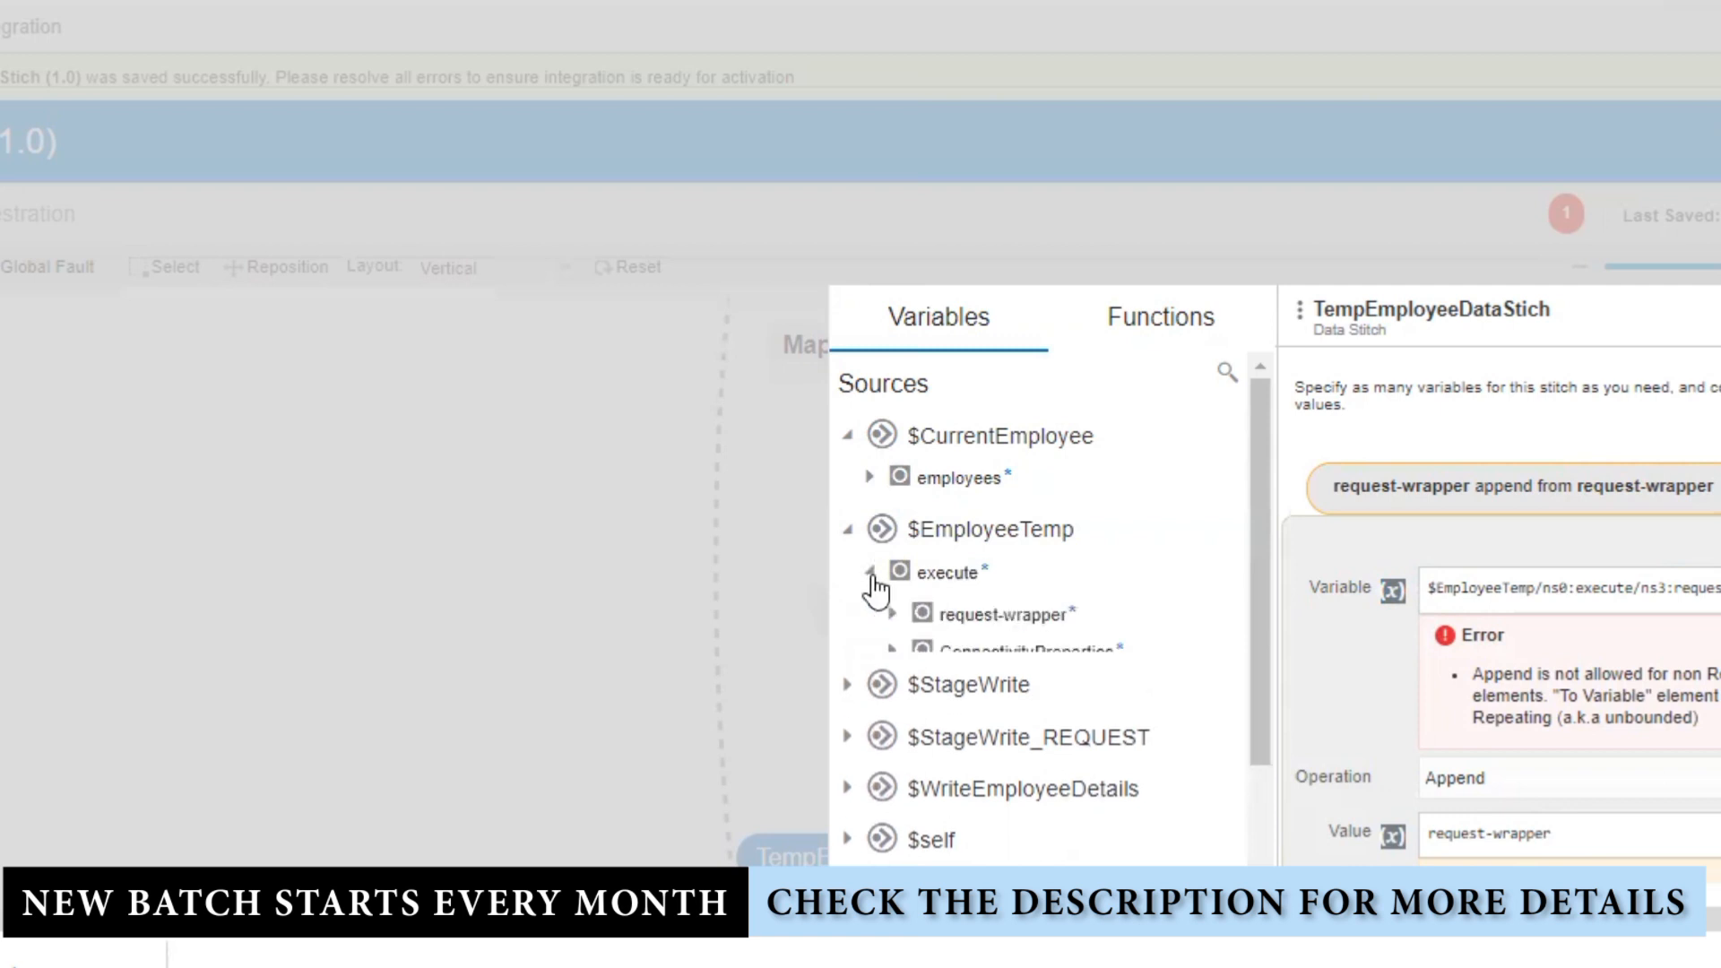
left_click(892, 615)
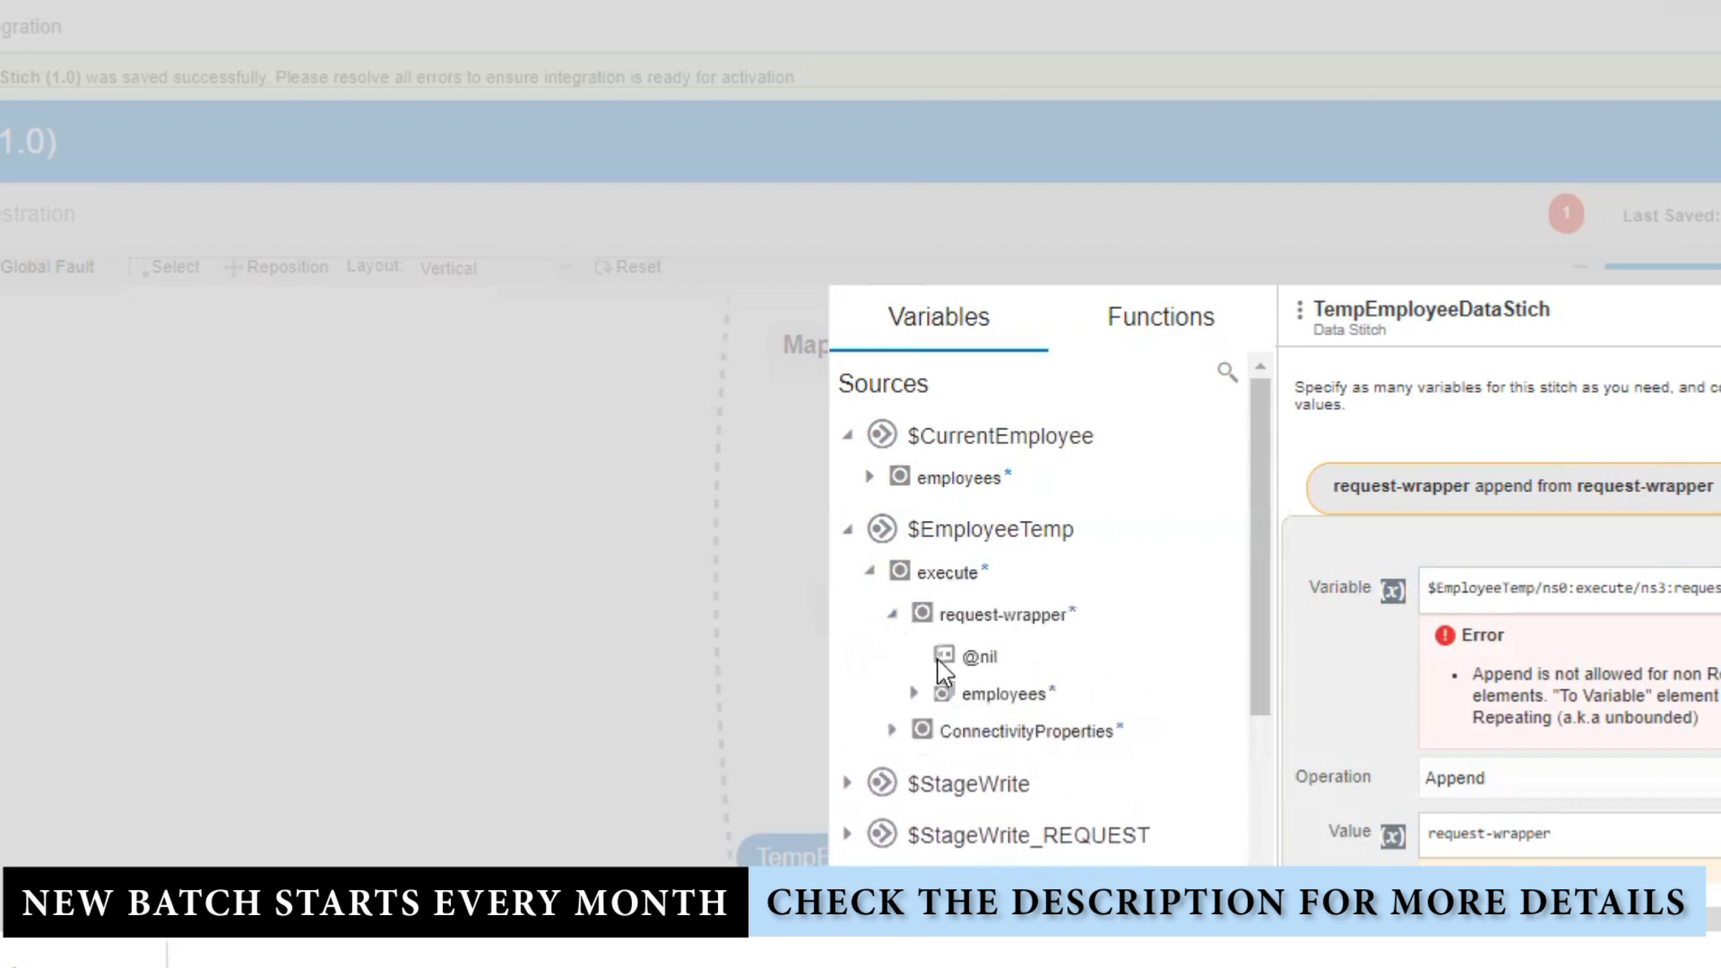
left_click(1024, 696)
left_click(1551, 587)
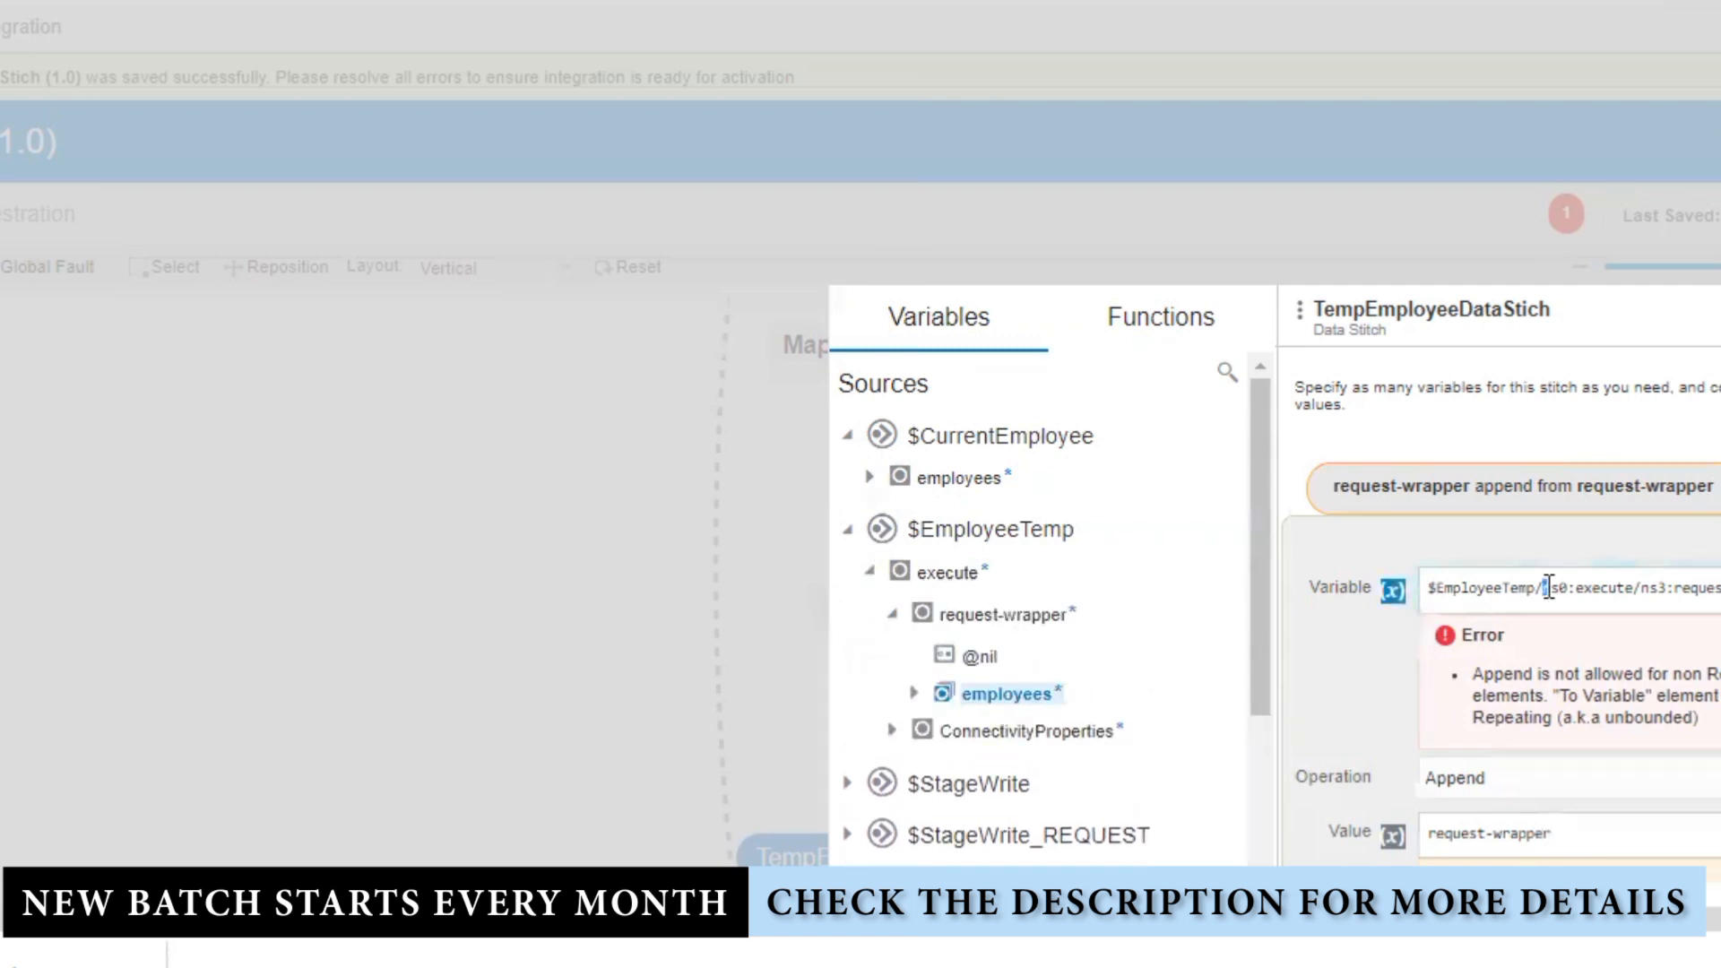
key("ctrl+a")
key("BackSpace")
left_click_drag(1004, 694, 1660, 594)
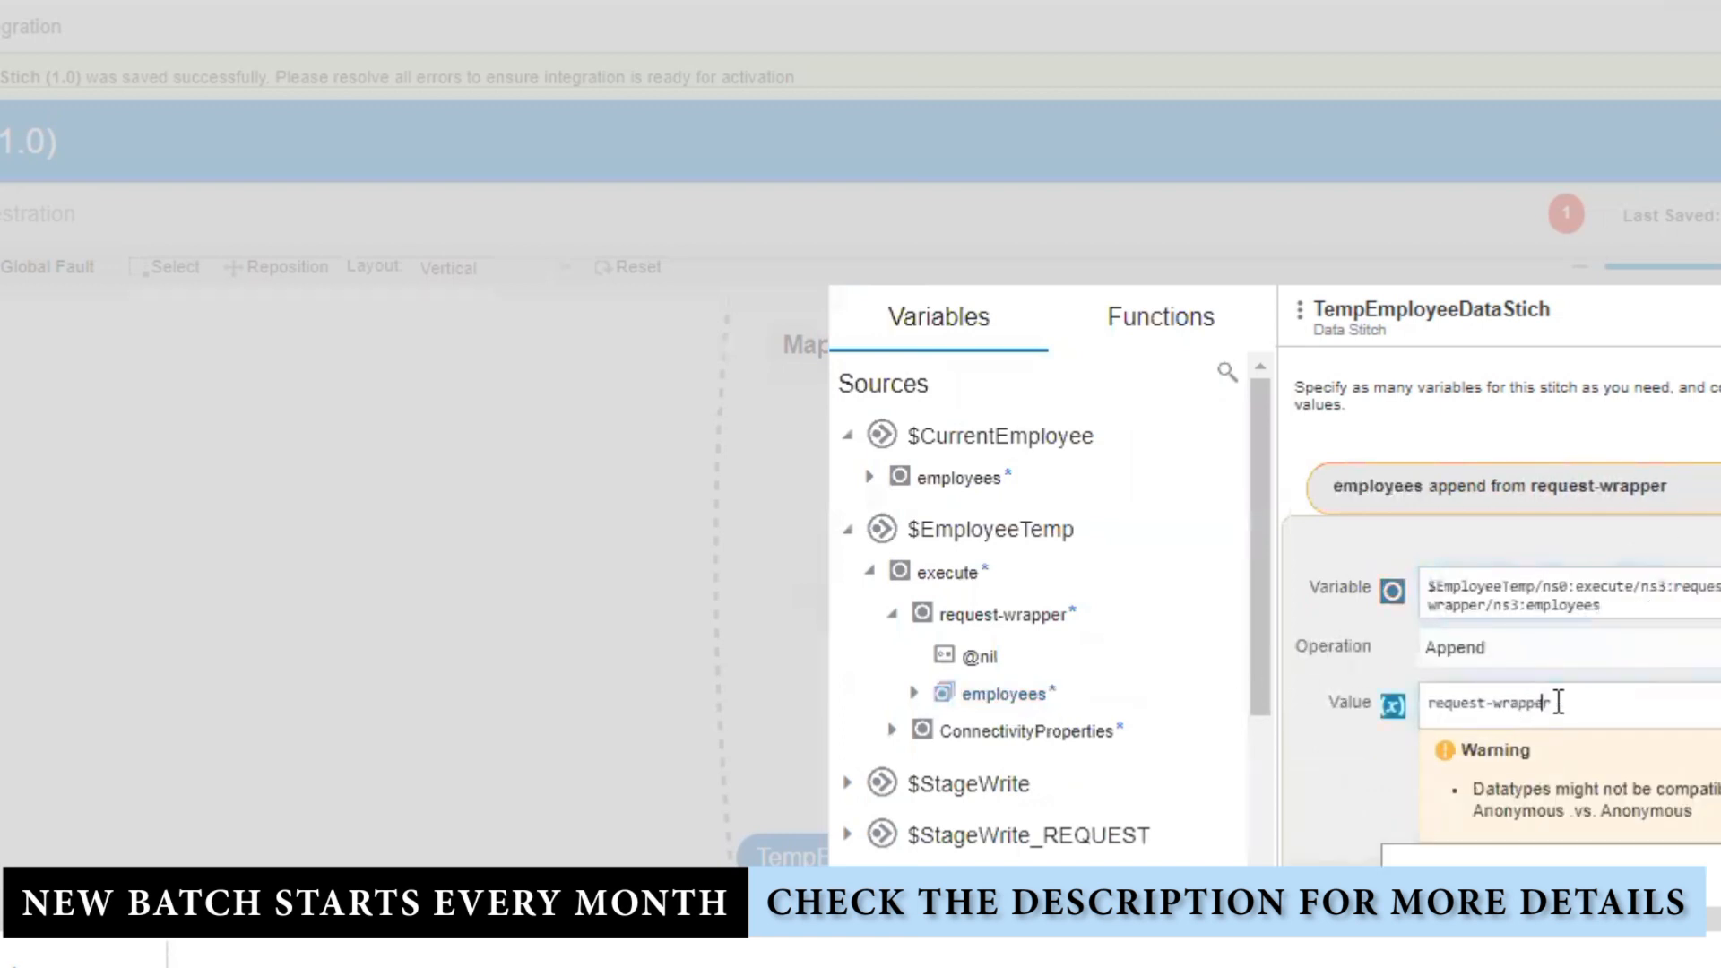
Step: Replace the Value with $StageWrite_REQUEST Write/request-wrapper/employees and confirm it
left_click_drag(1556, 701, 1347, 714)
key("BackSpace")
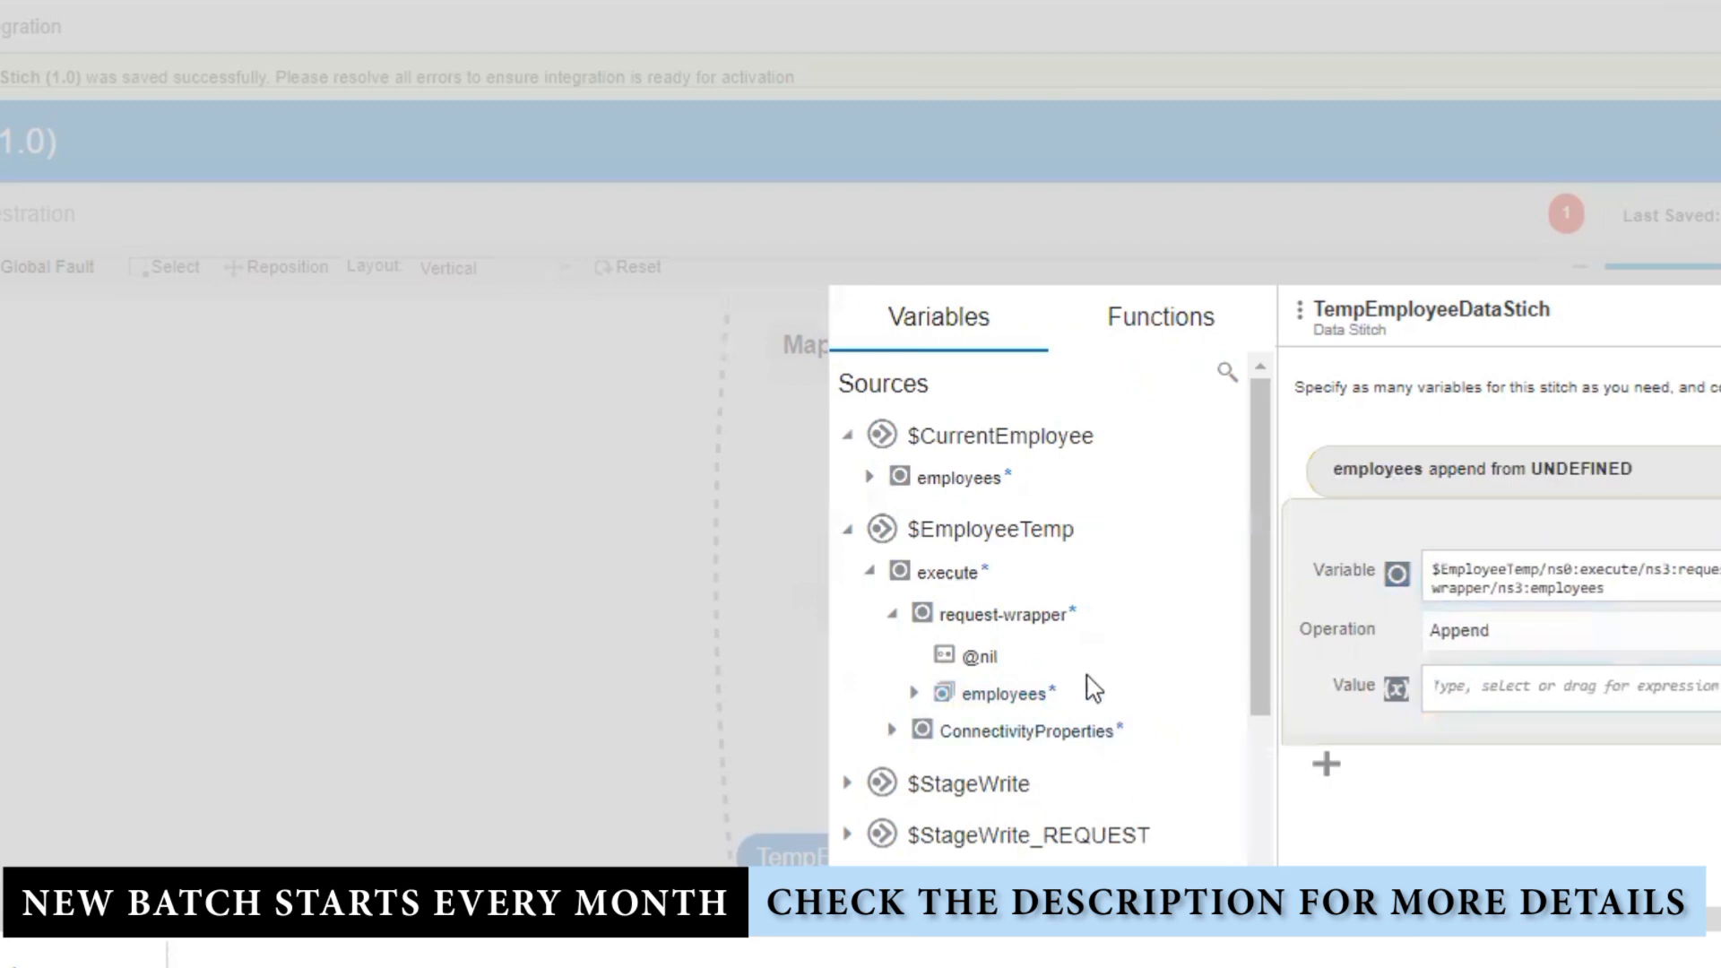
scroll(1089, 685, "down", 3)
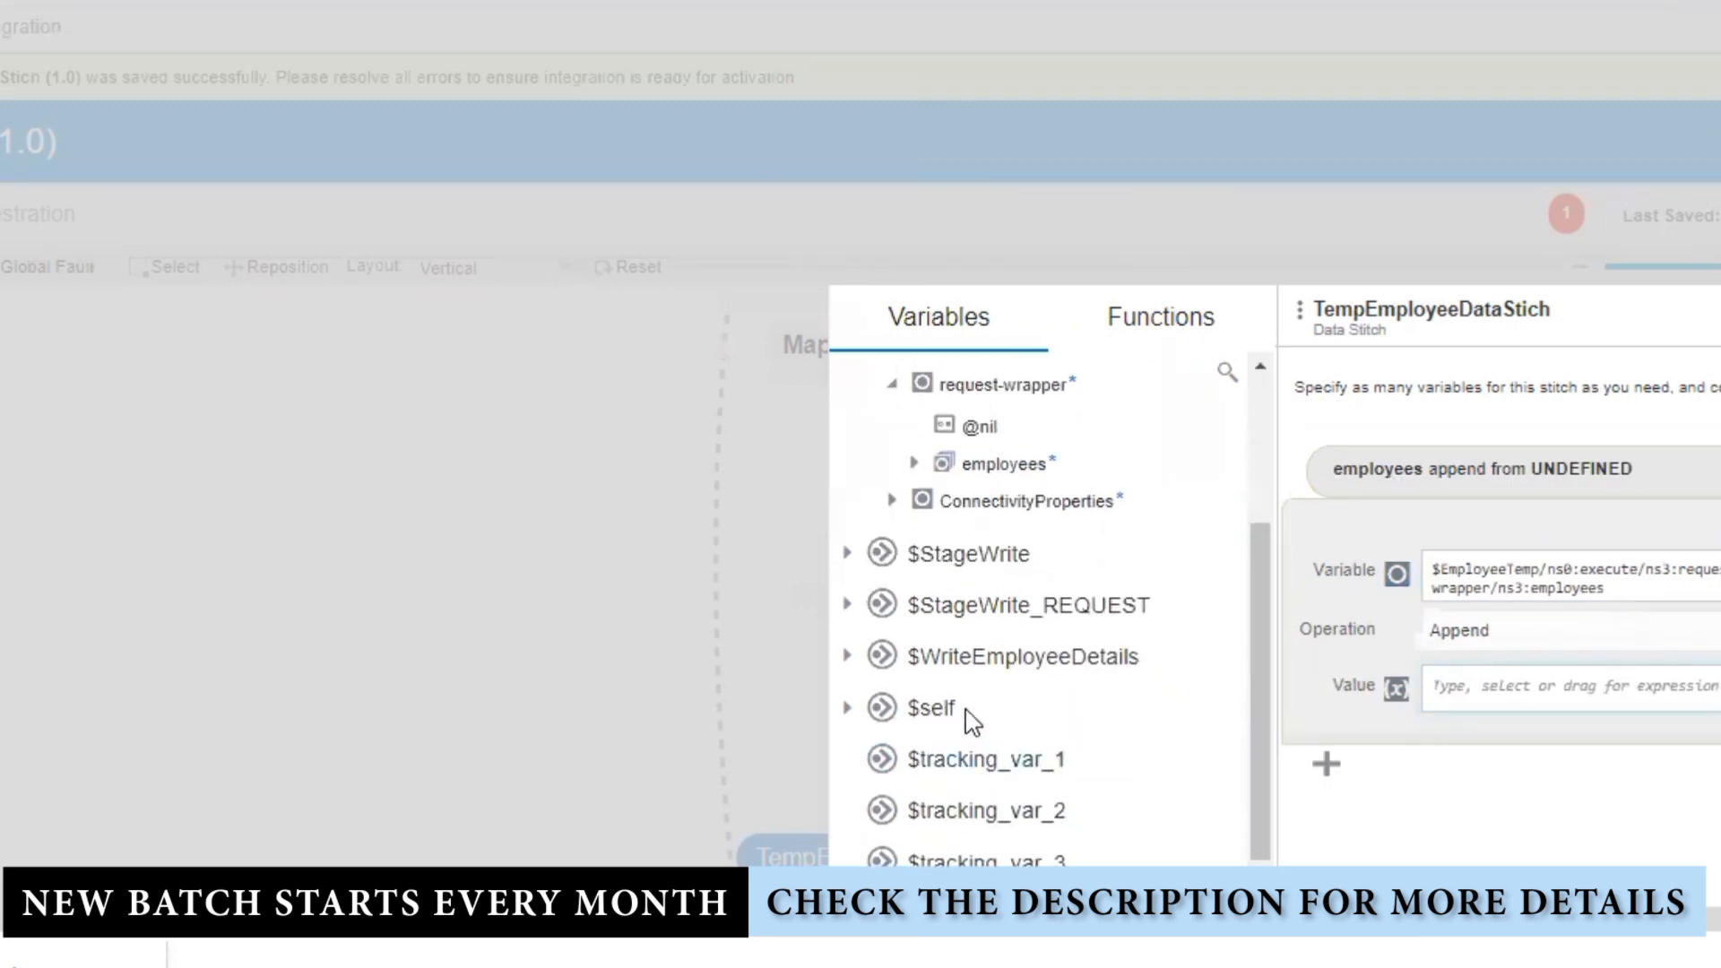
left_click(847, 606)
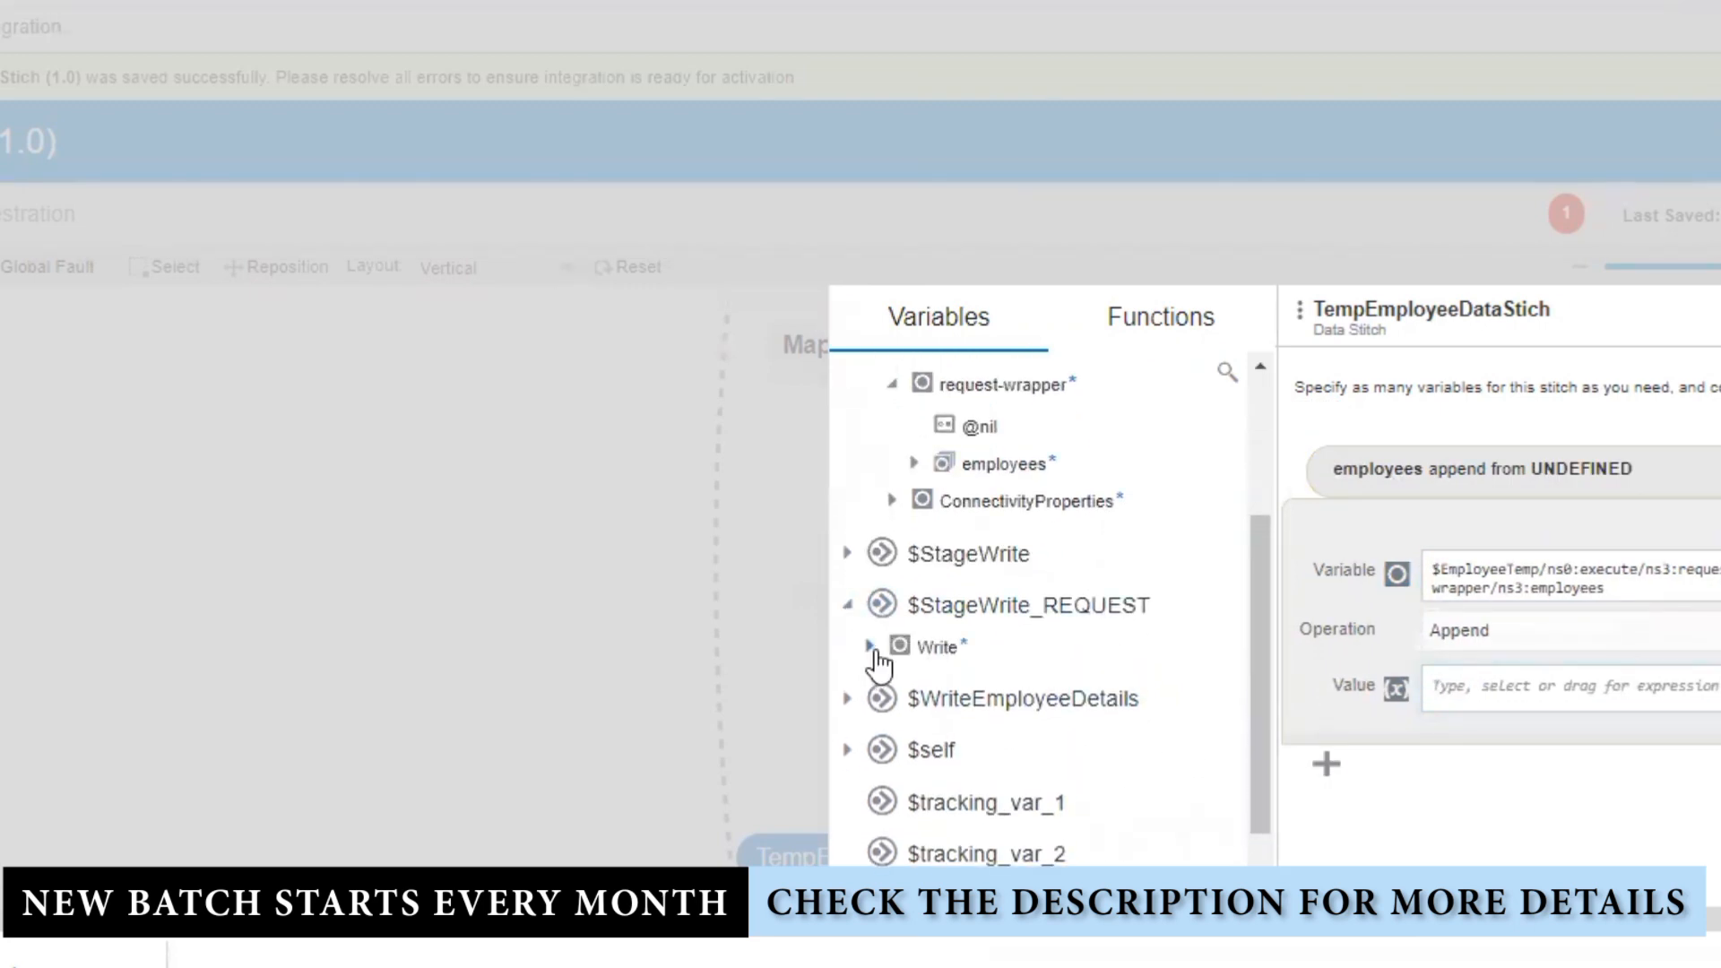
left_click(871, 648)
left_click(891, 689)
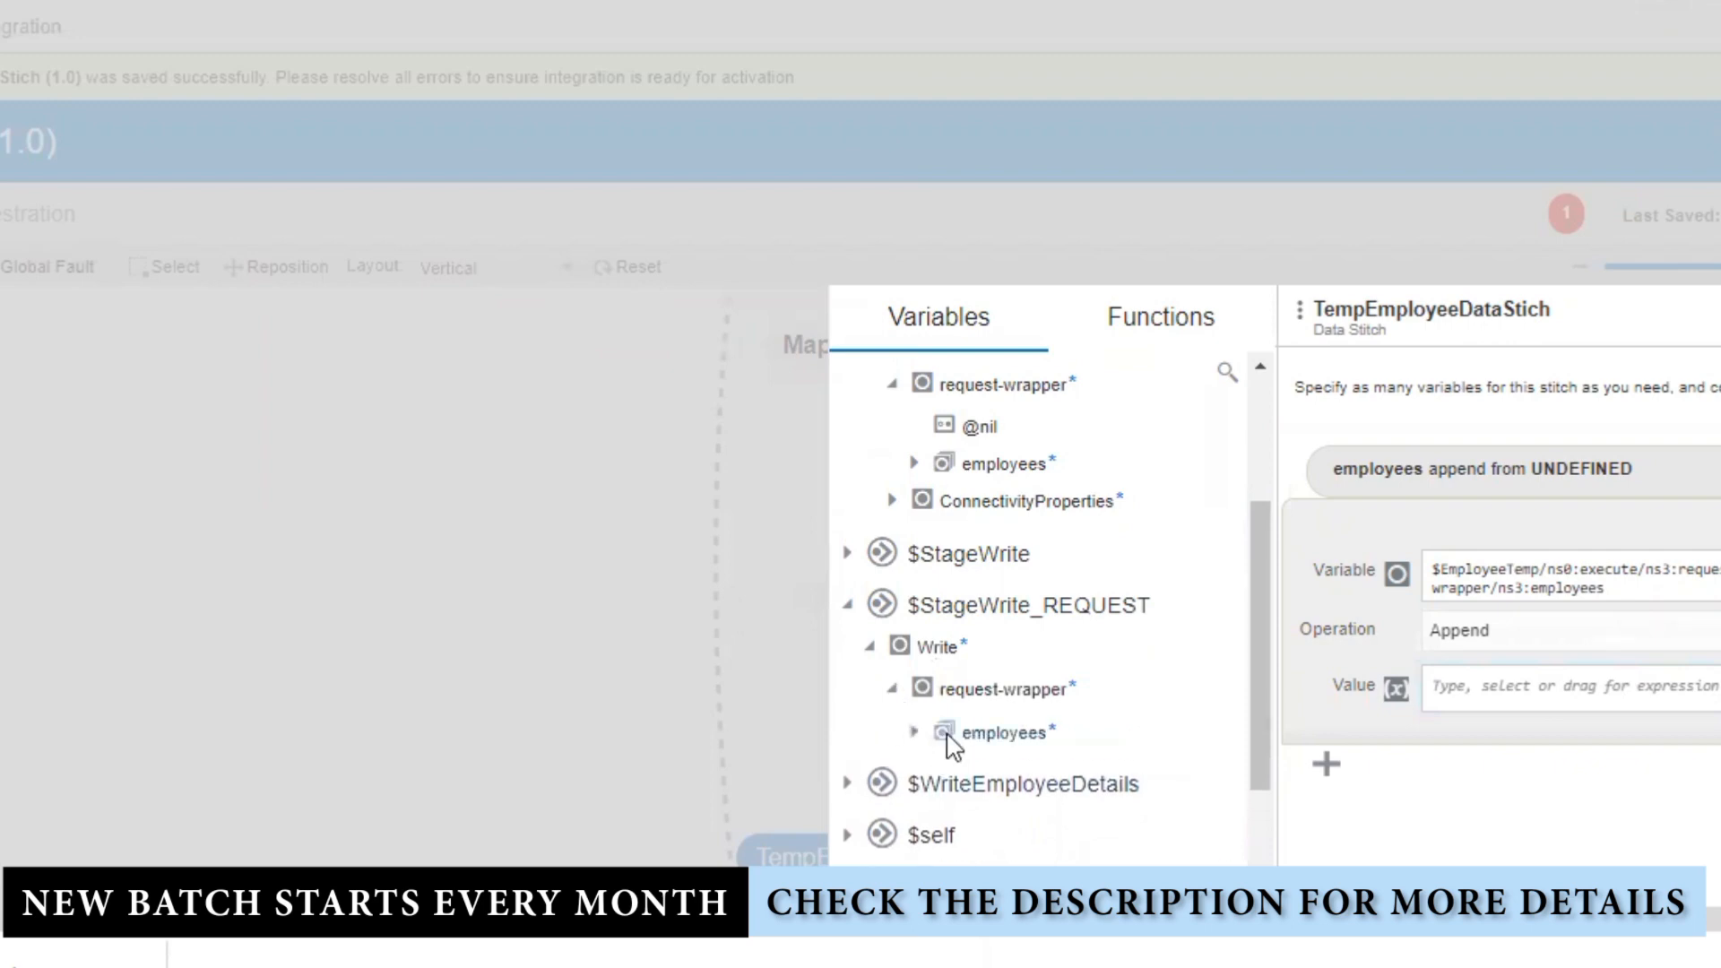
left_click_drag(952, 746, 1602, 690)
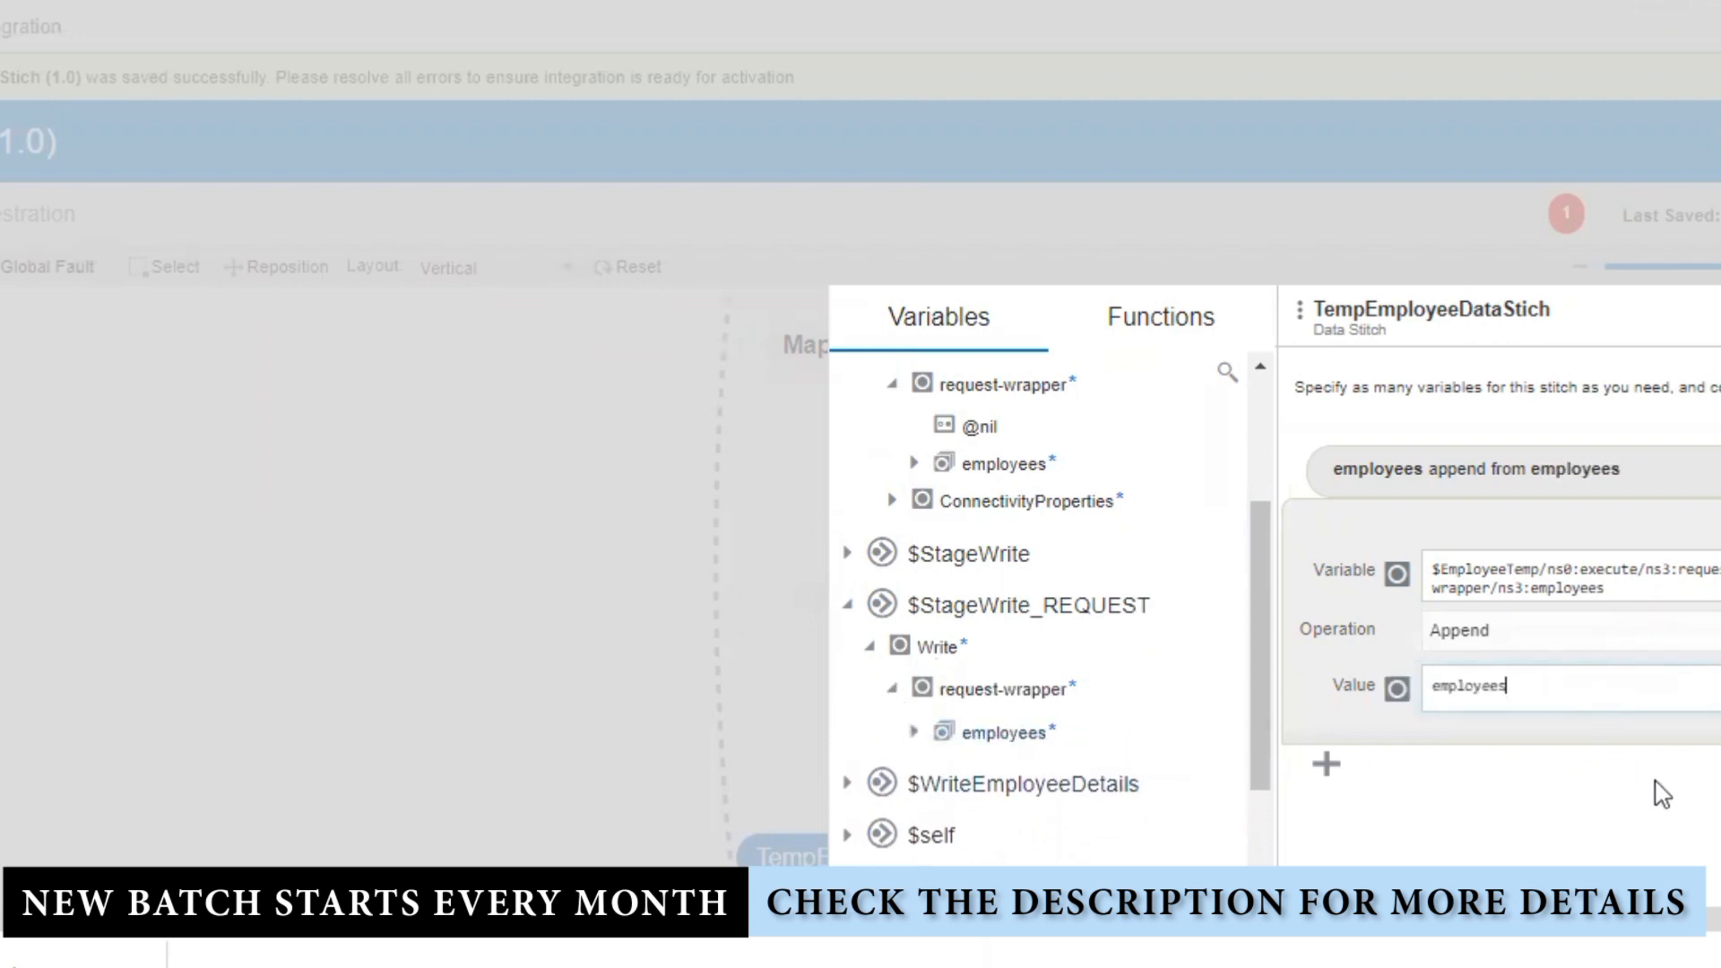
left_click(1713, 690)
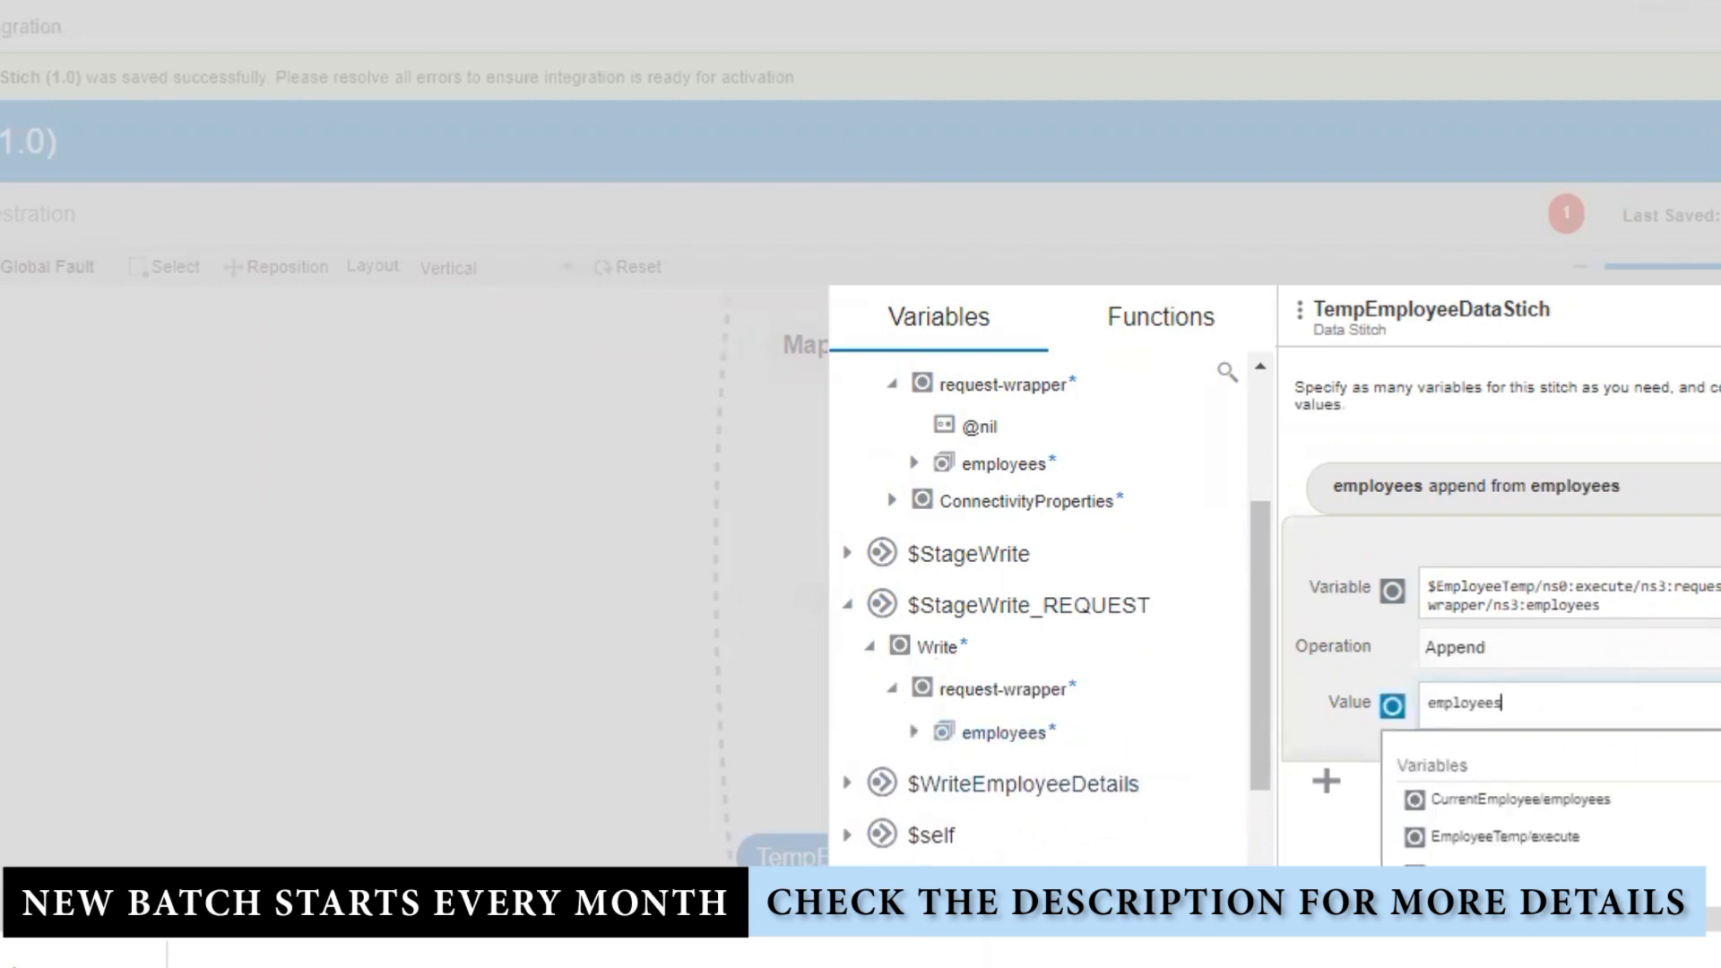
key("Return")
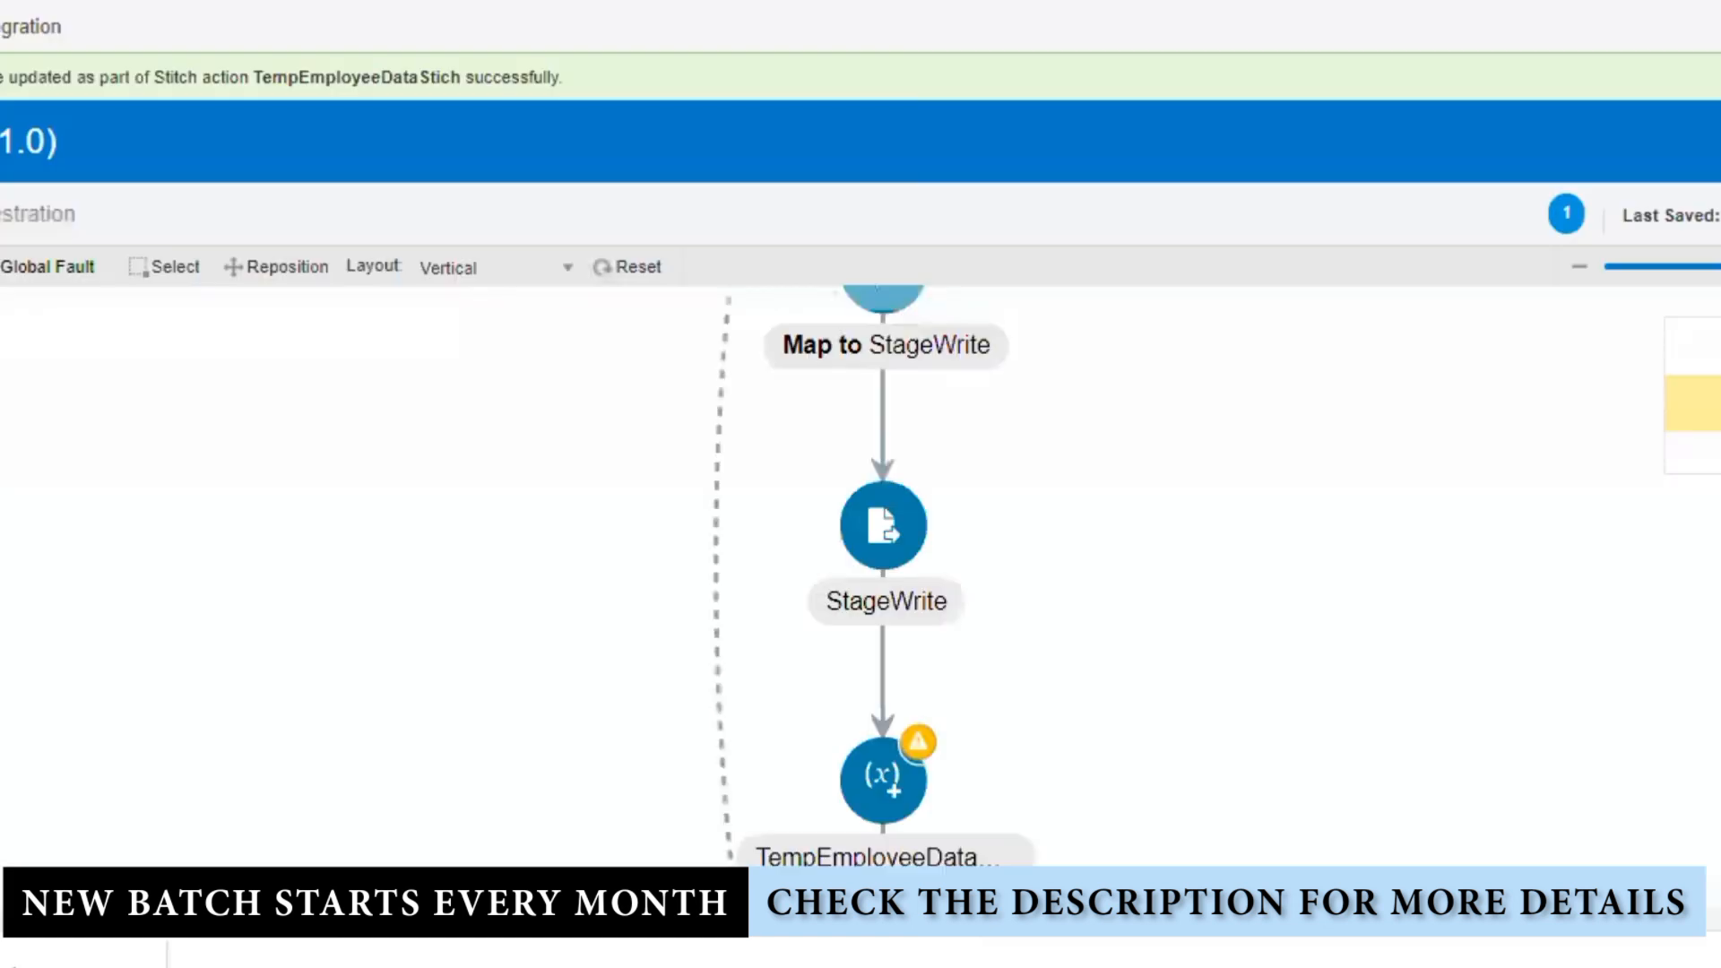
Step: Reopen the TempEmployeeDataStich employees append assignment, review it, then scroll back up to StageWrite
scroll(1237, 481, "down", 5)
left_click(906, 576)
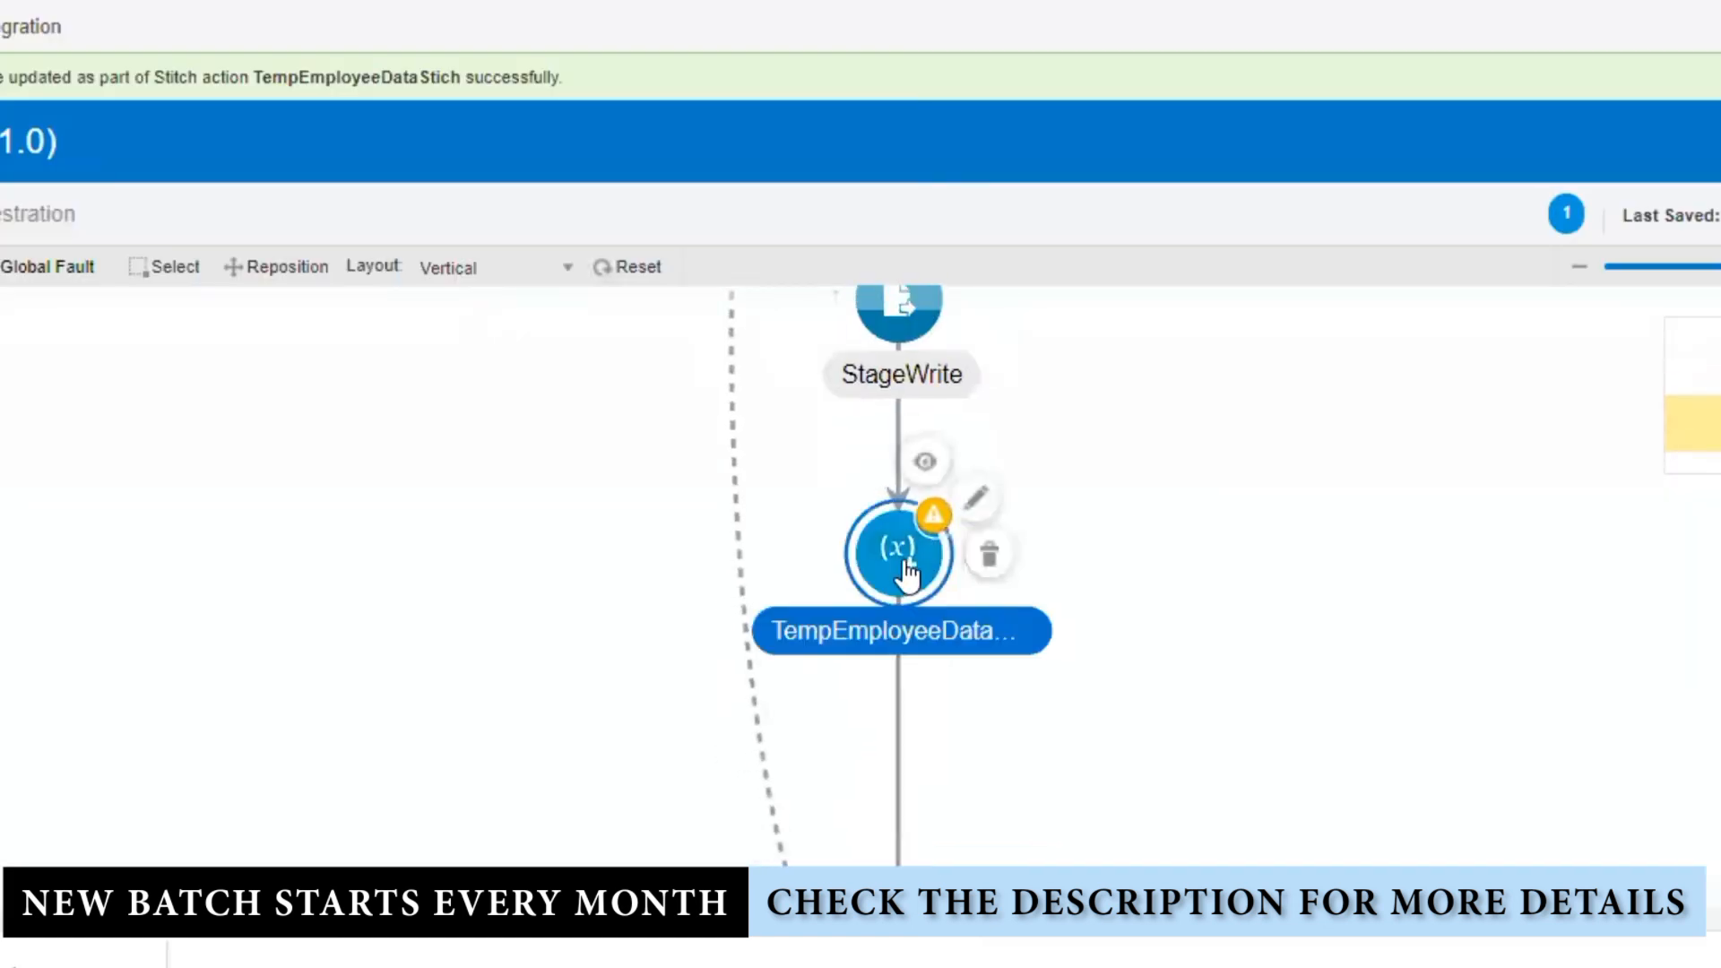
left_click(975, 499)
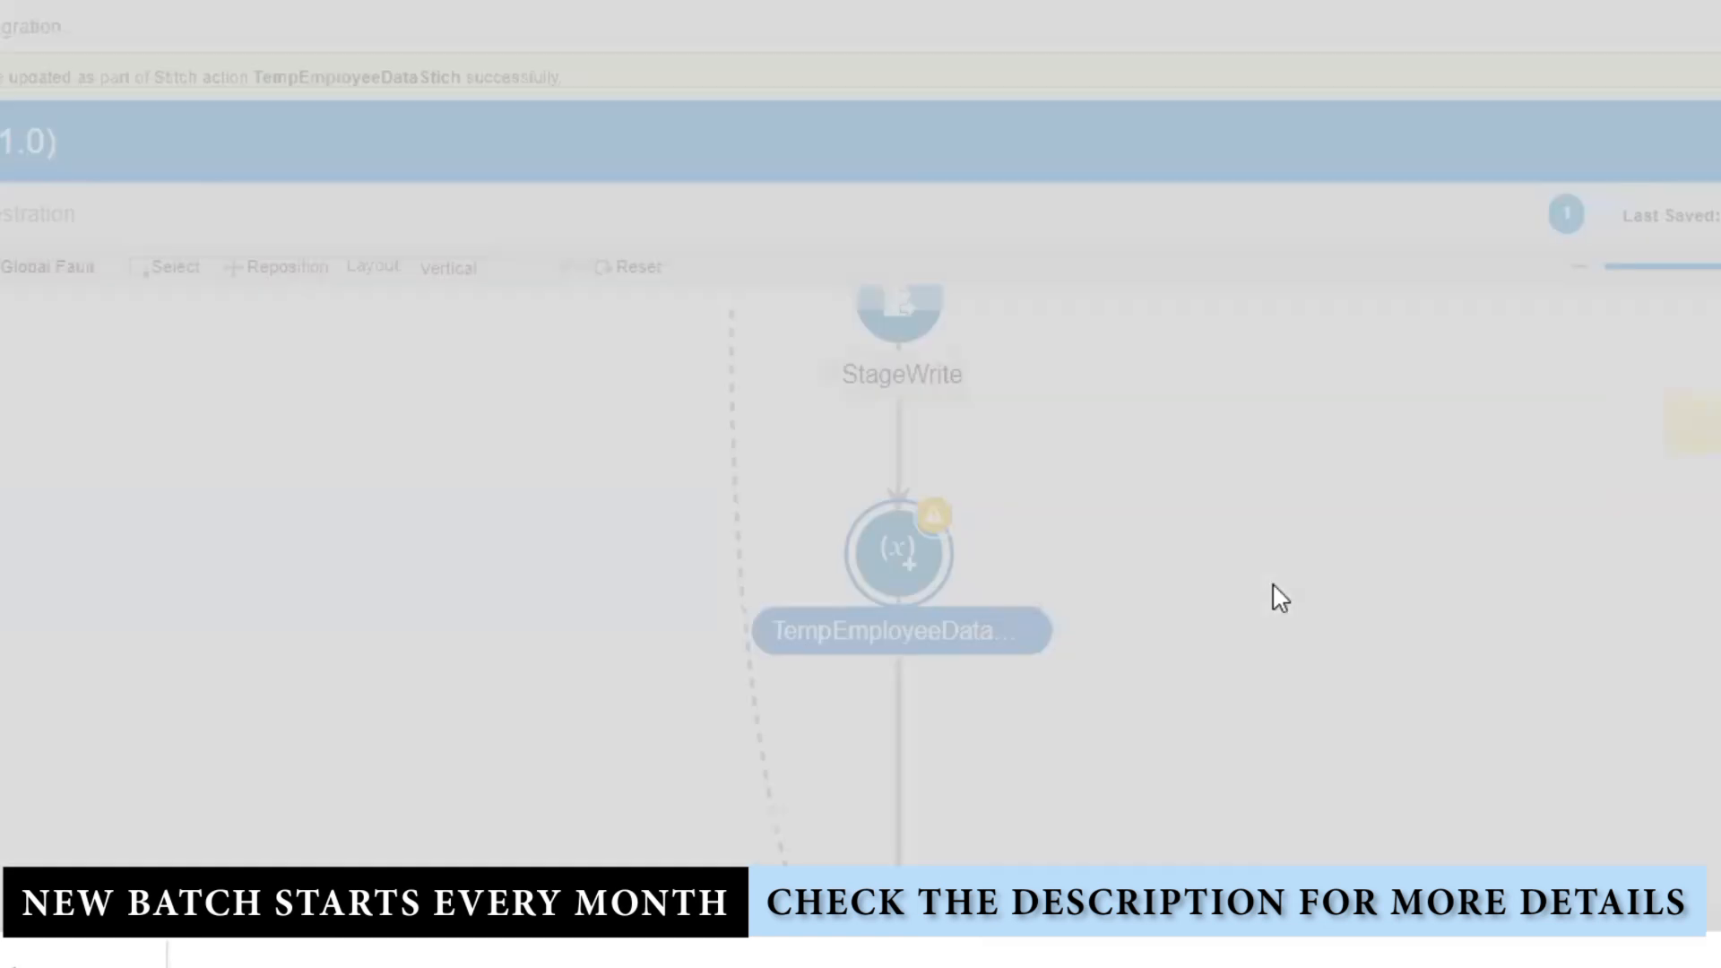
mouse_move(1595, 487)
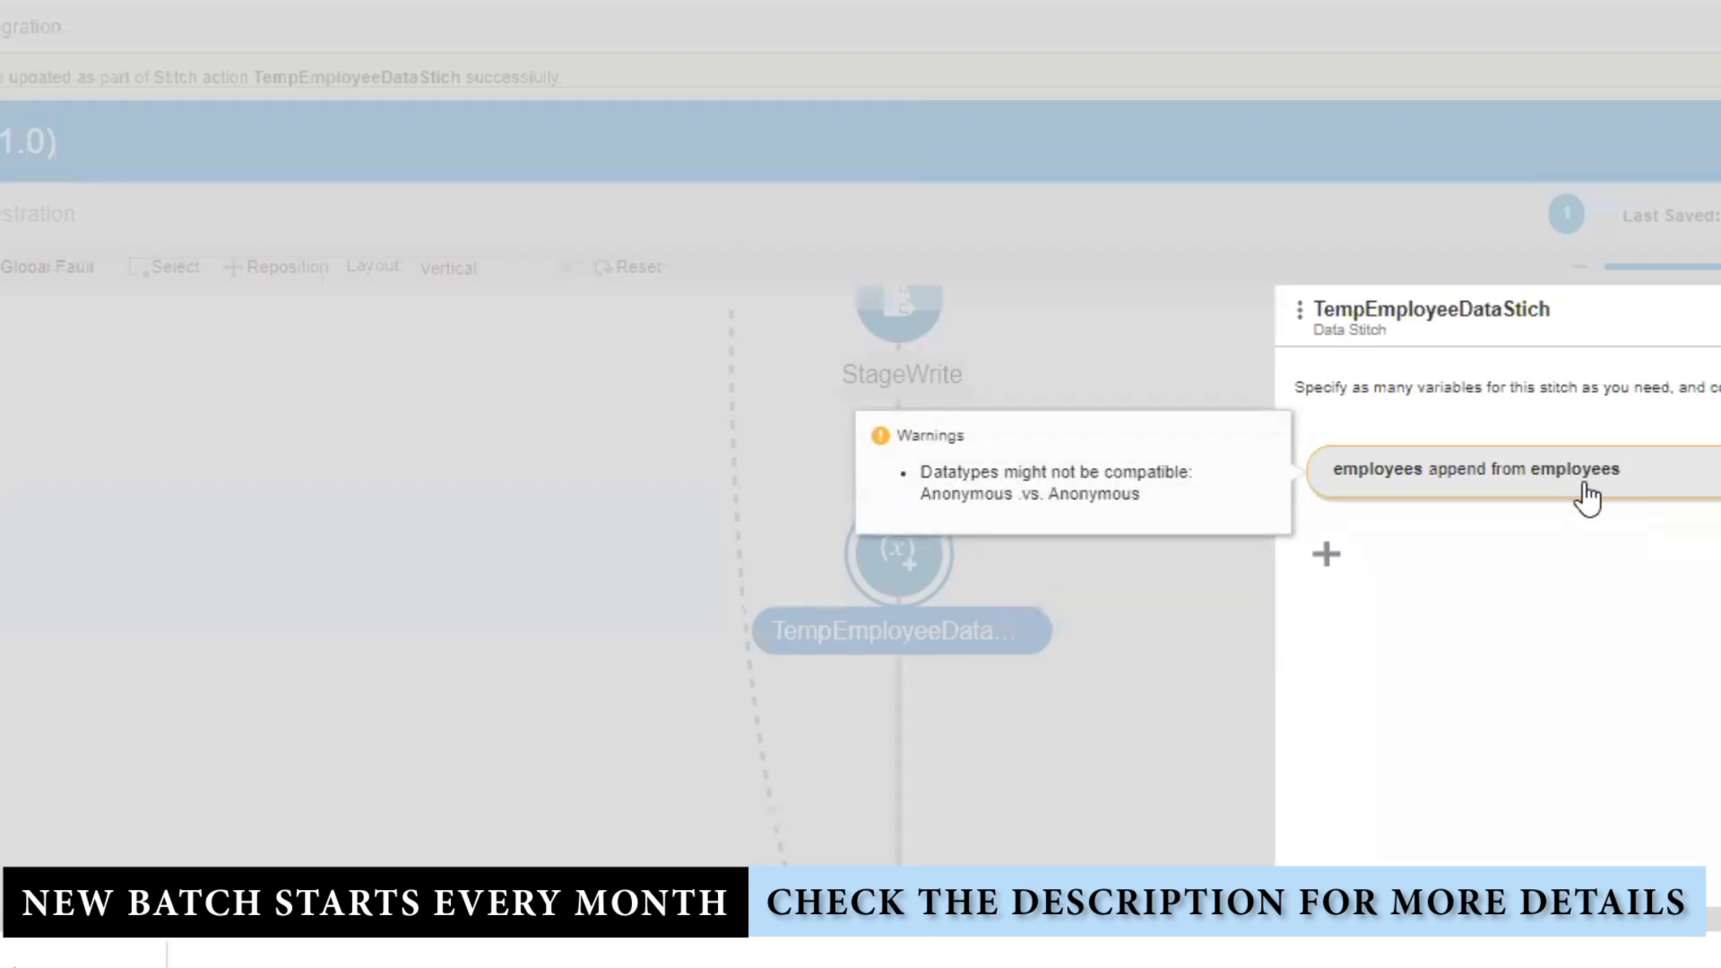
left_click(1588, 495)
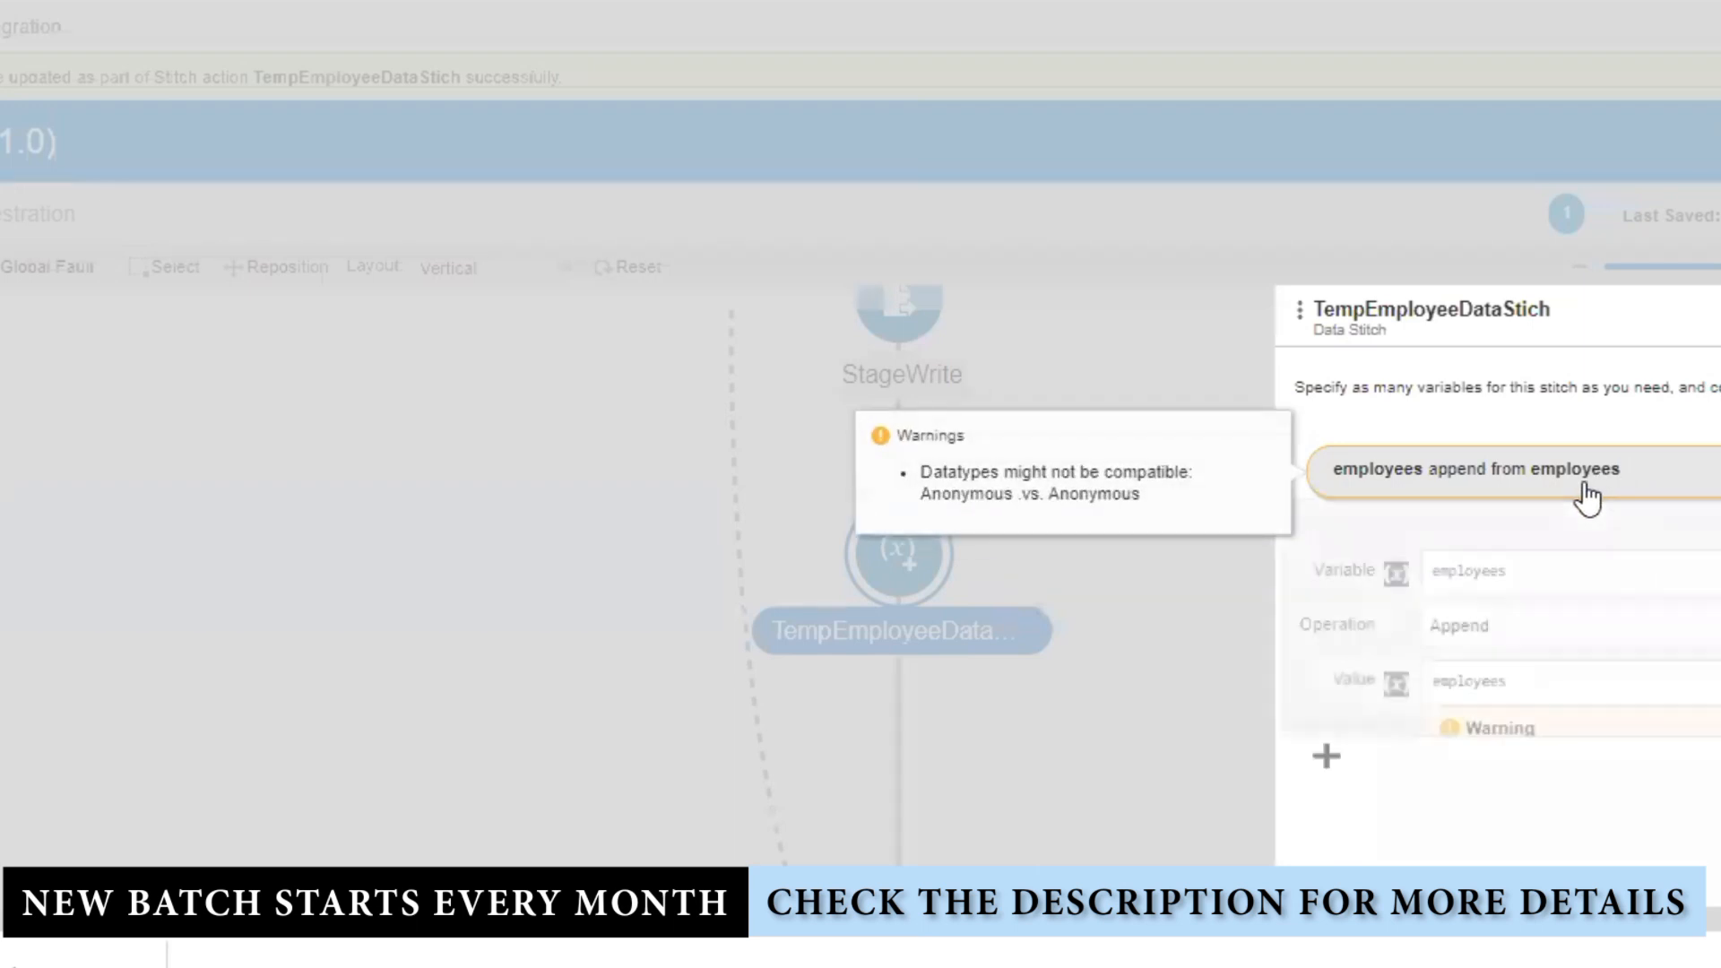
left_click(1570, 587)
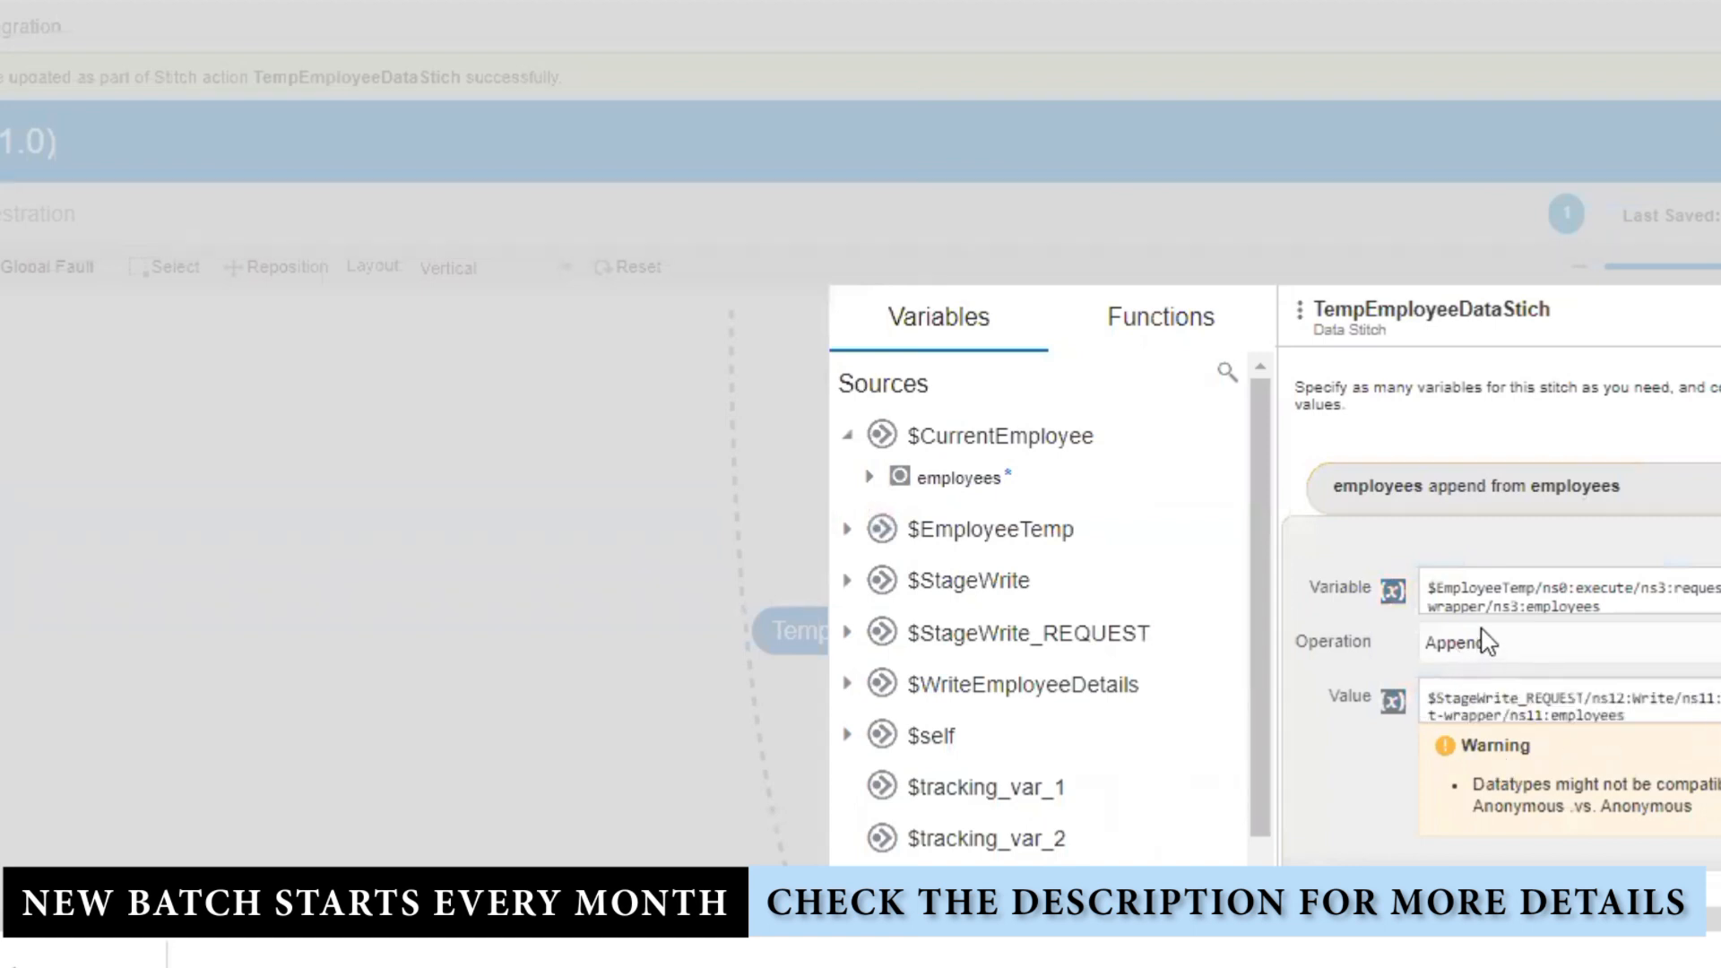
scroll(1533, 601, "down", 1)
scroll(1555, 616, "down", 1)
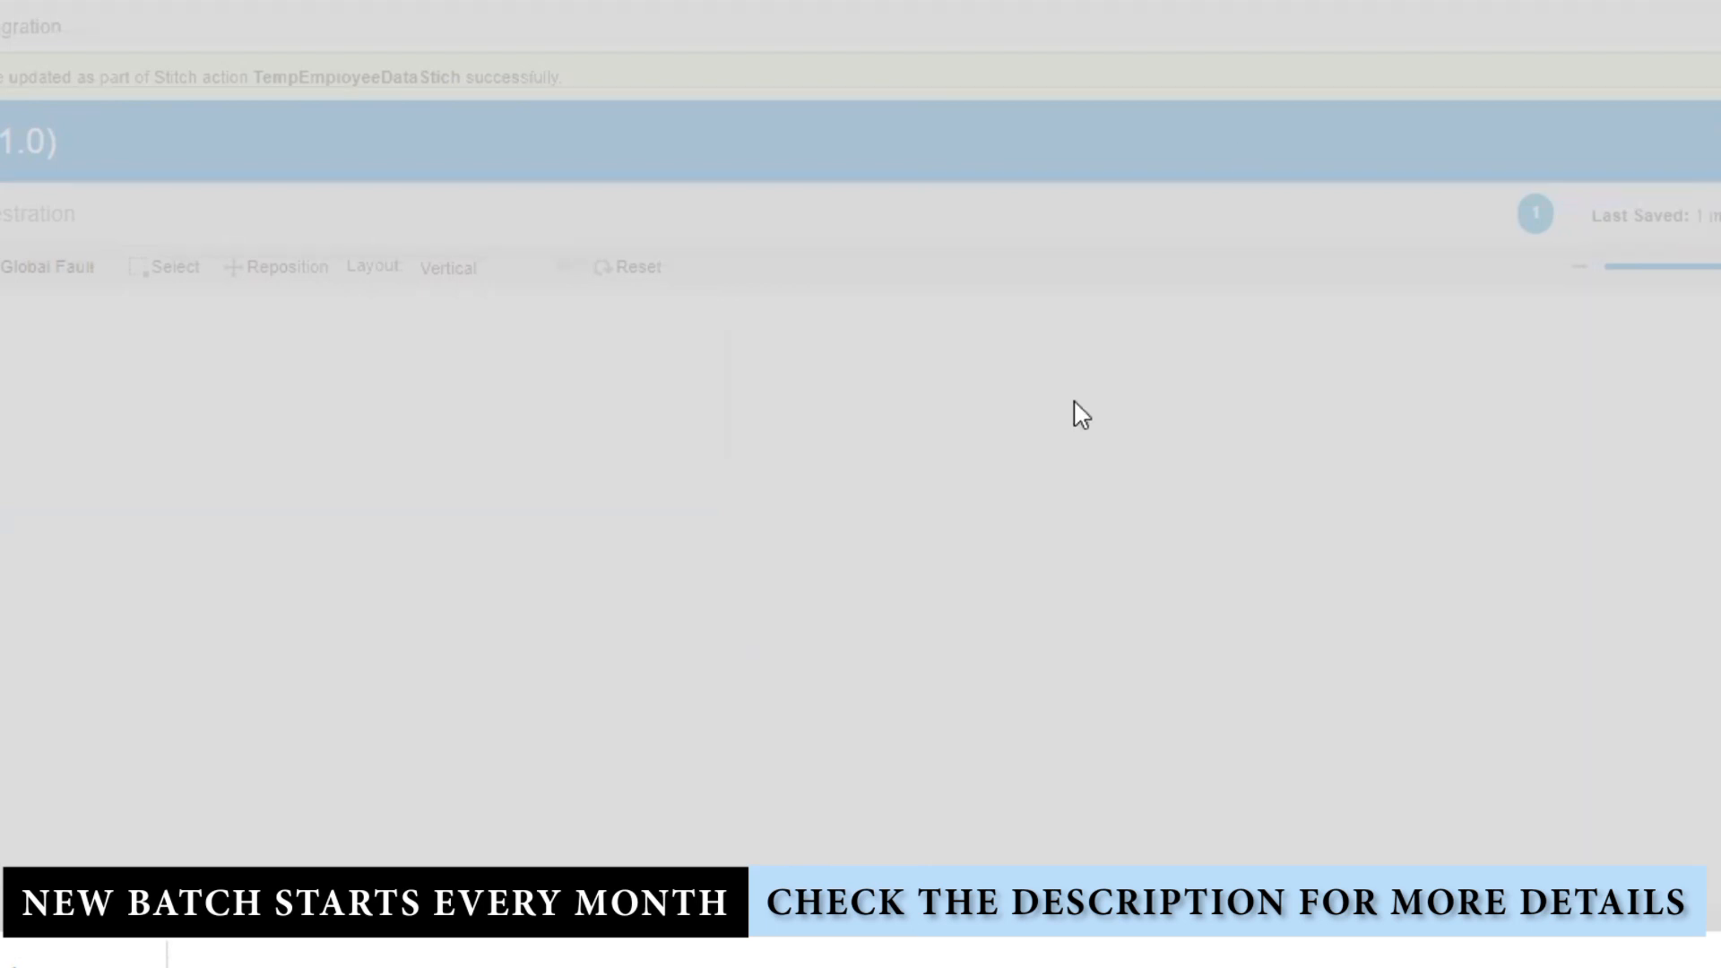
scroll(1211, 661, "up", 2)
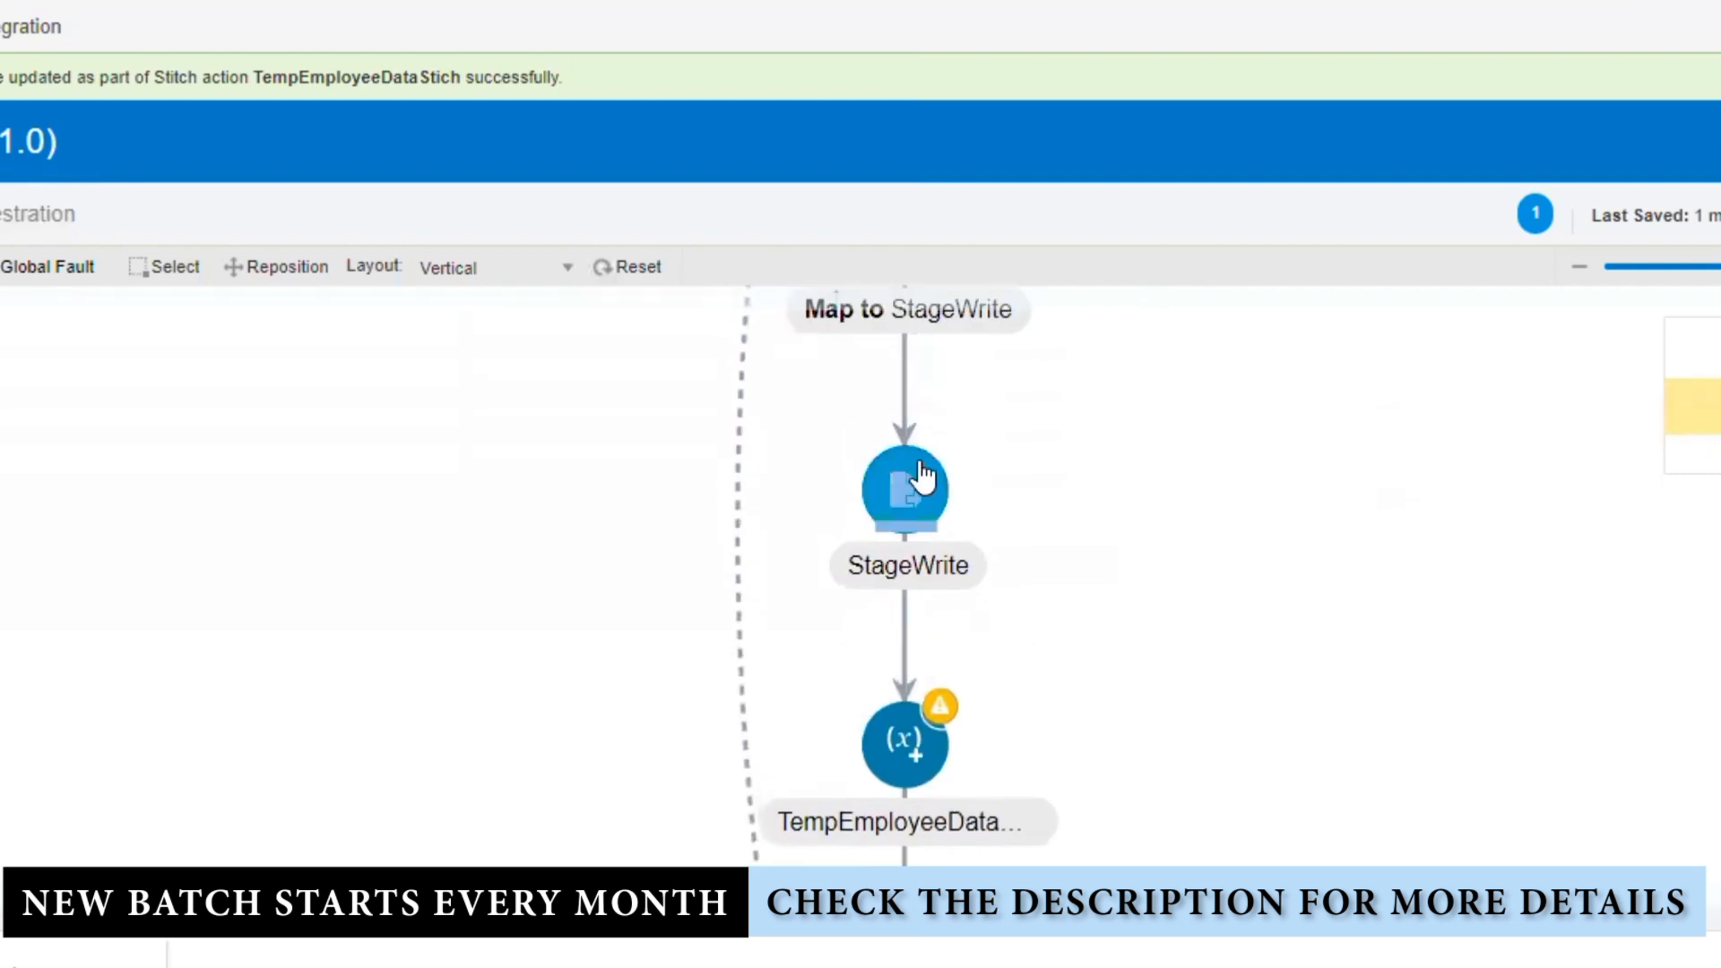
Step: Reconfigure StageWrite to append to the existing EmployeeDetails.csv and update the integration
left_click(981, 445)
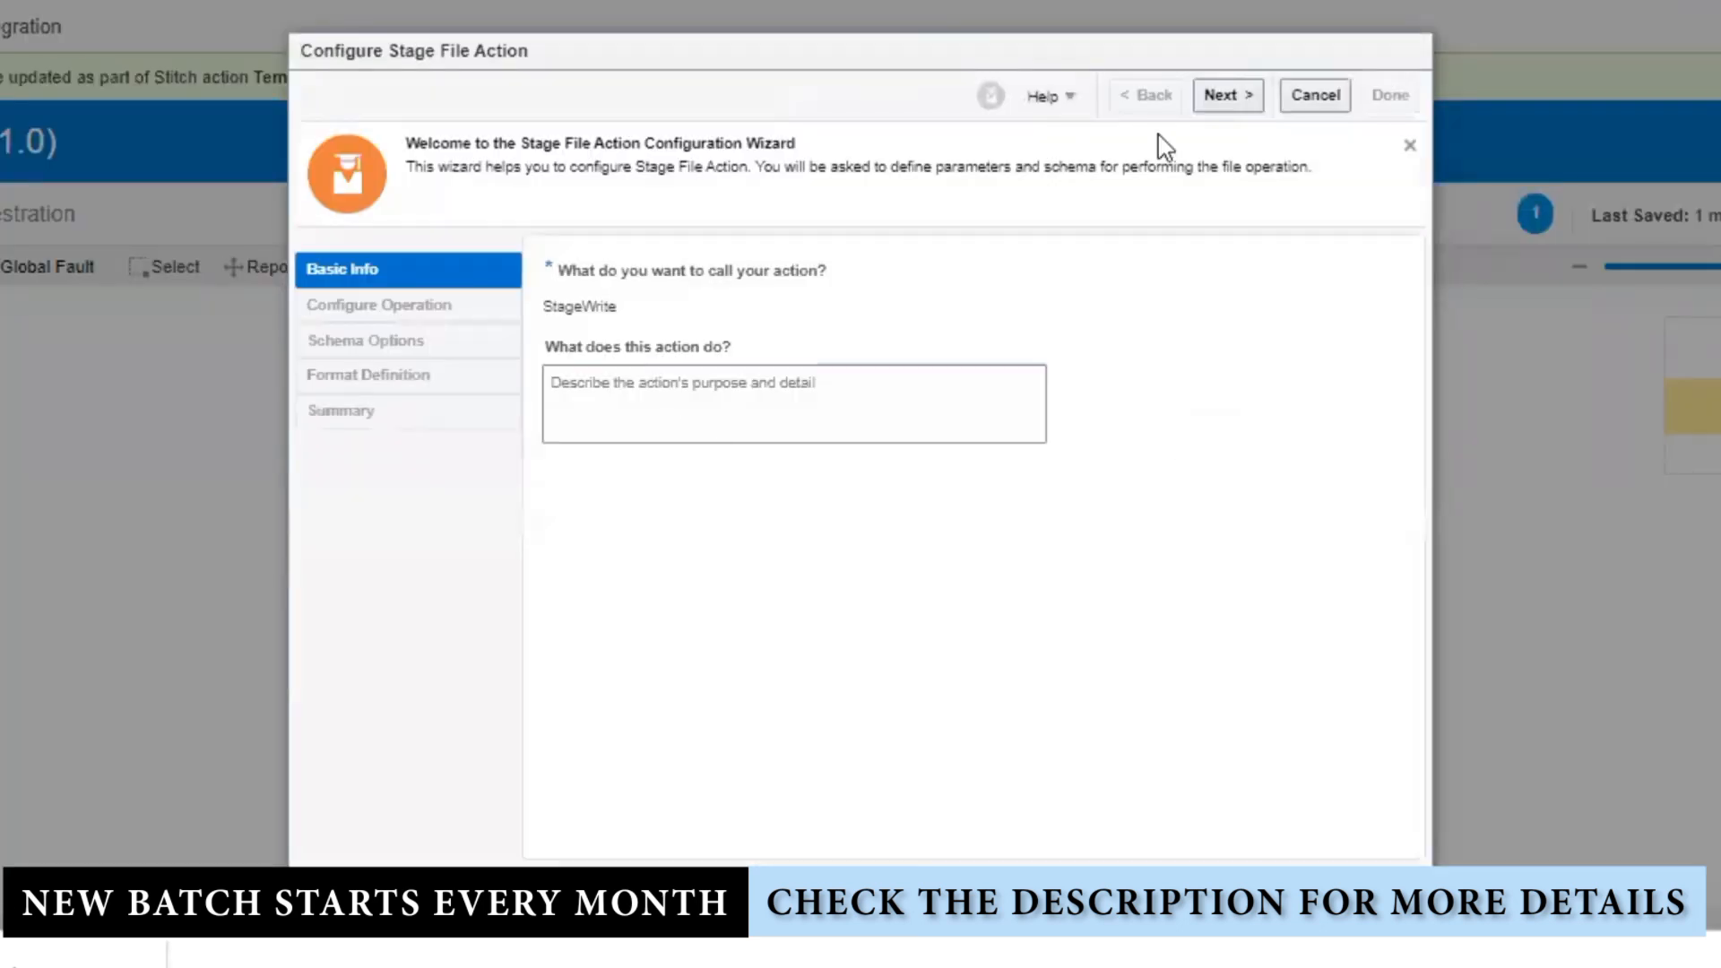
left_click(1246, 94)
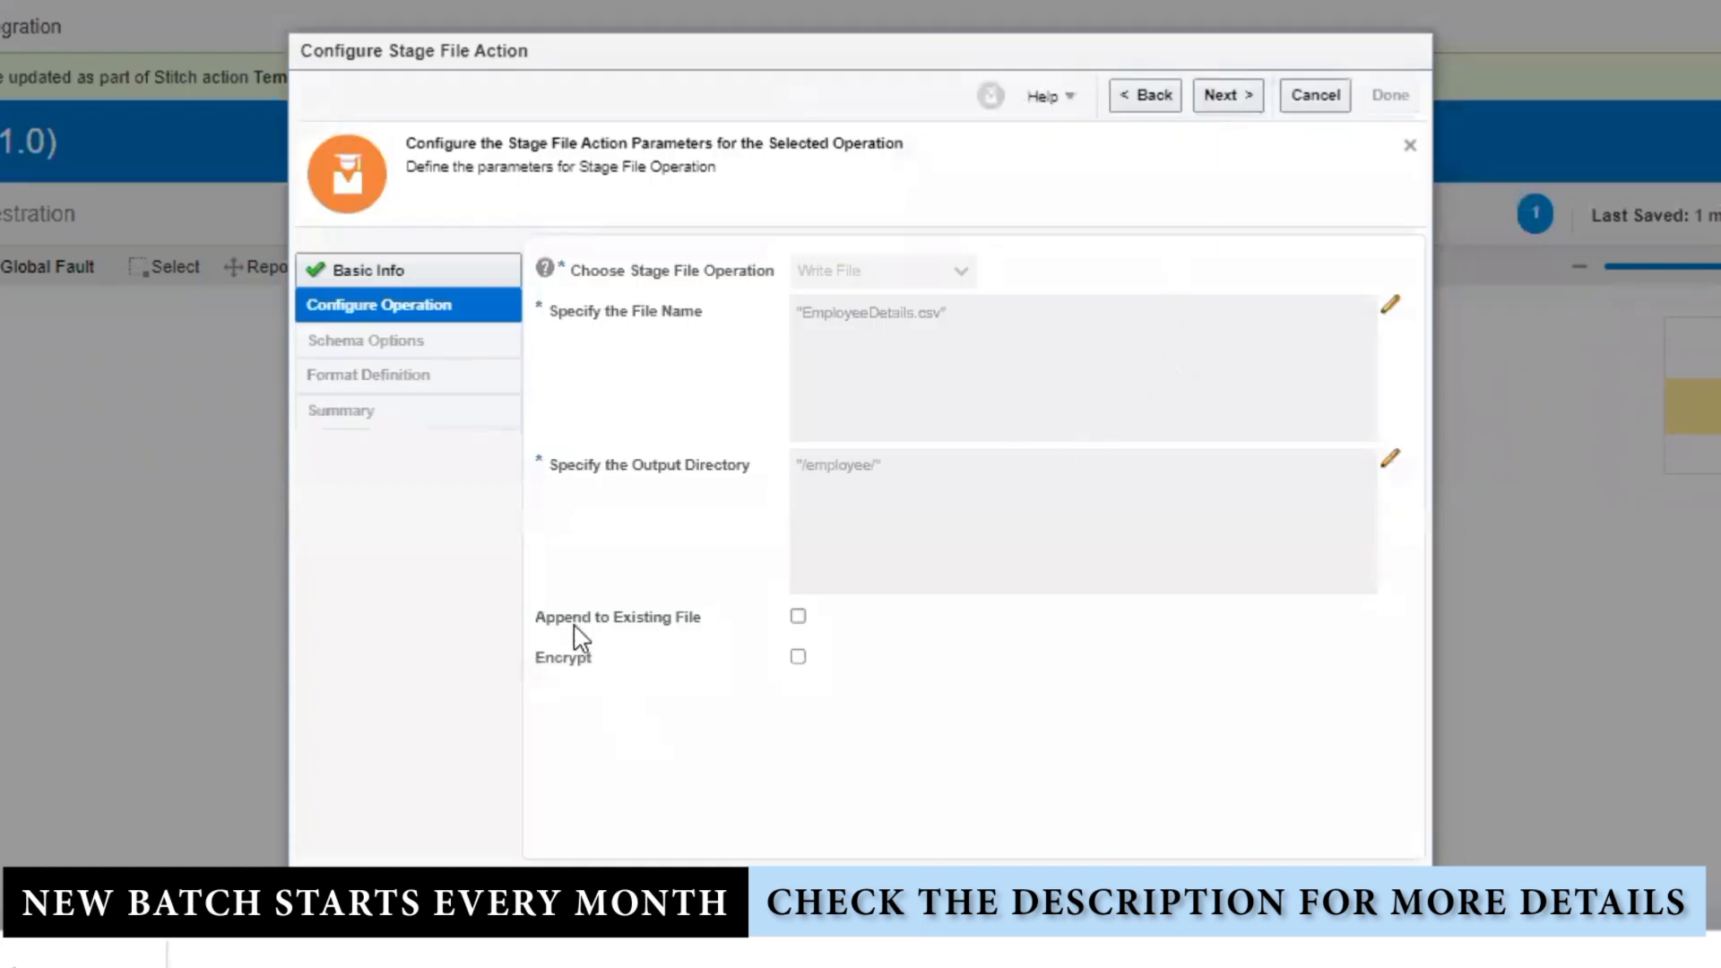
left_click(798, 616)
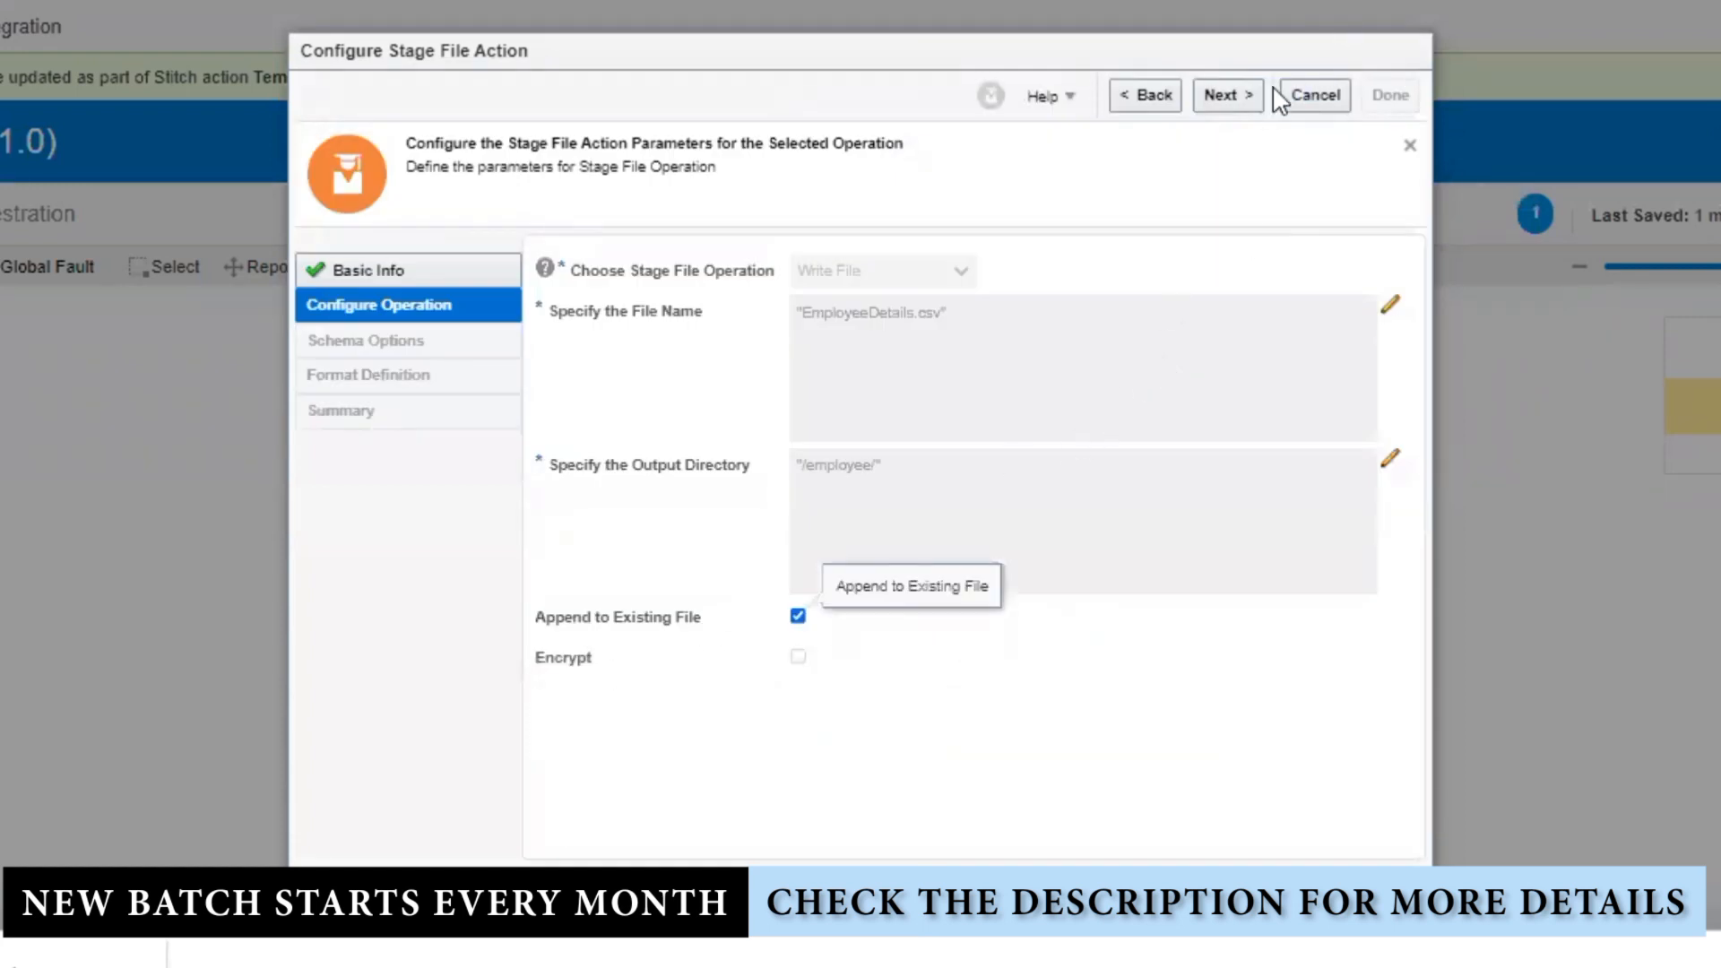
left_click(1235, 101)
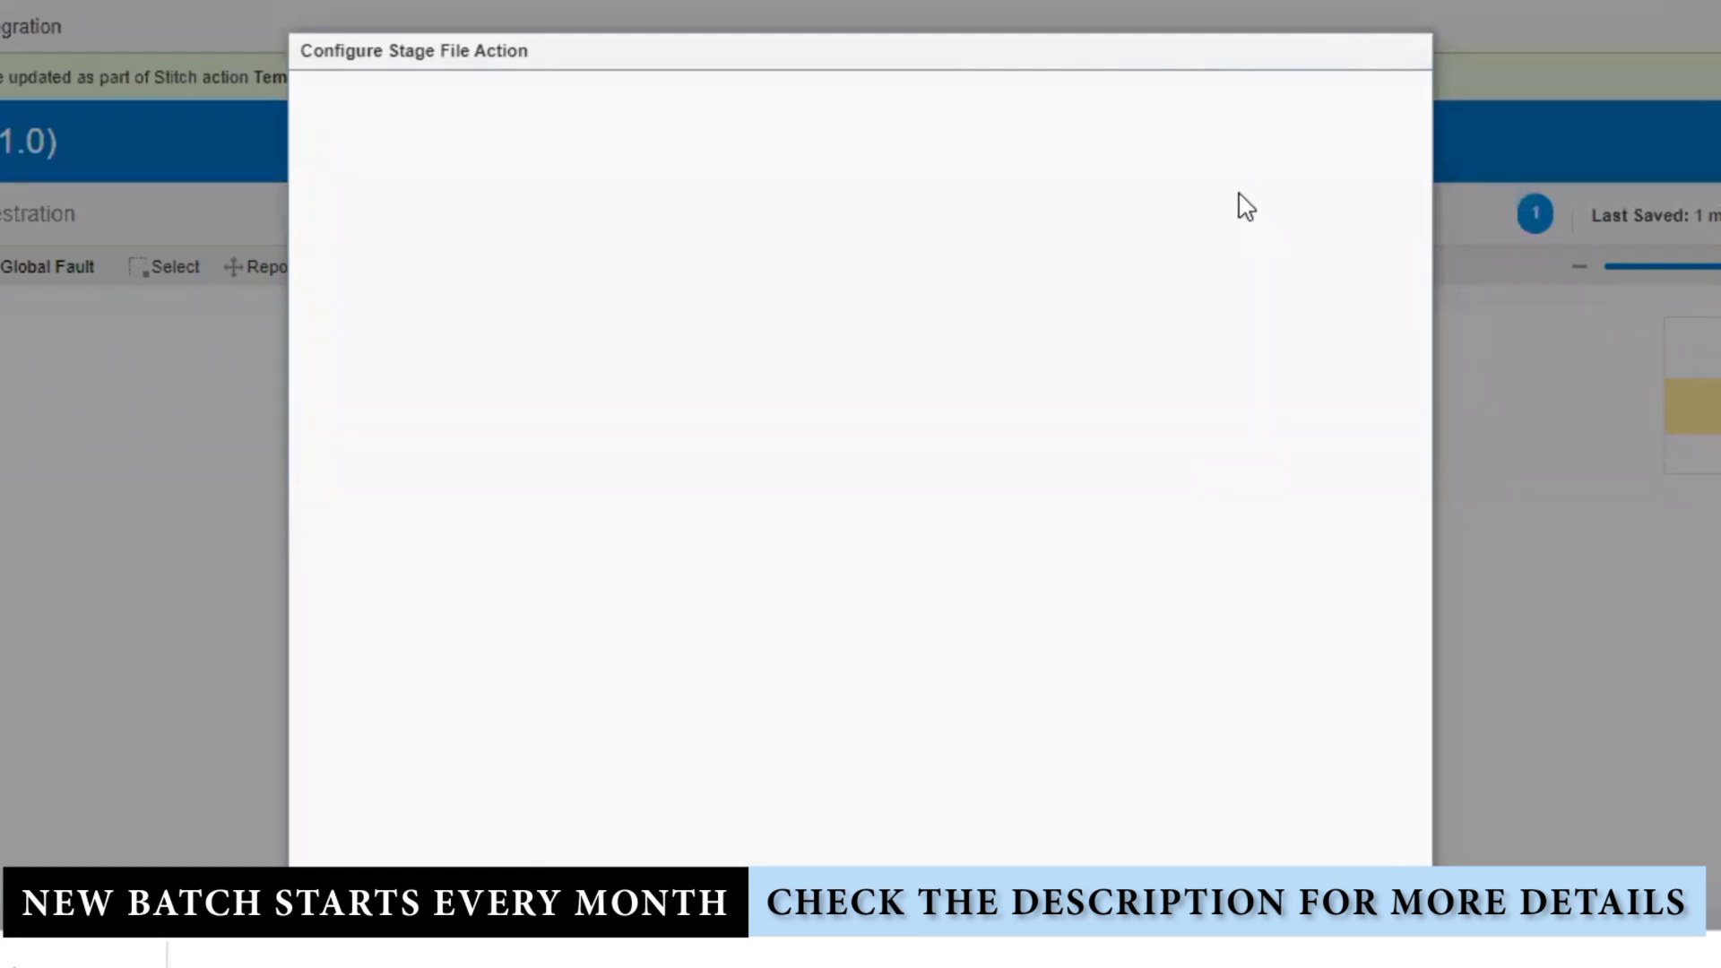
left_click(1219, 90)
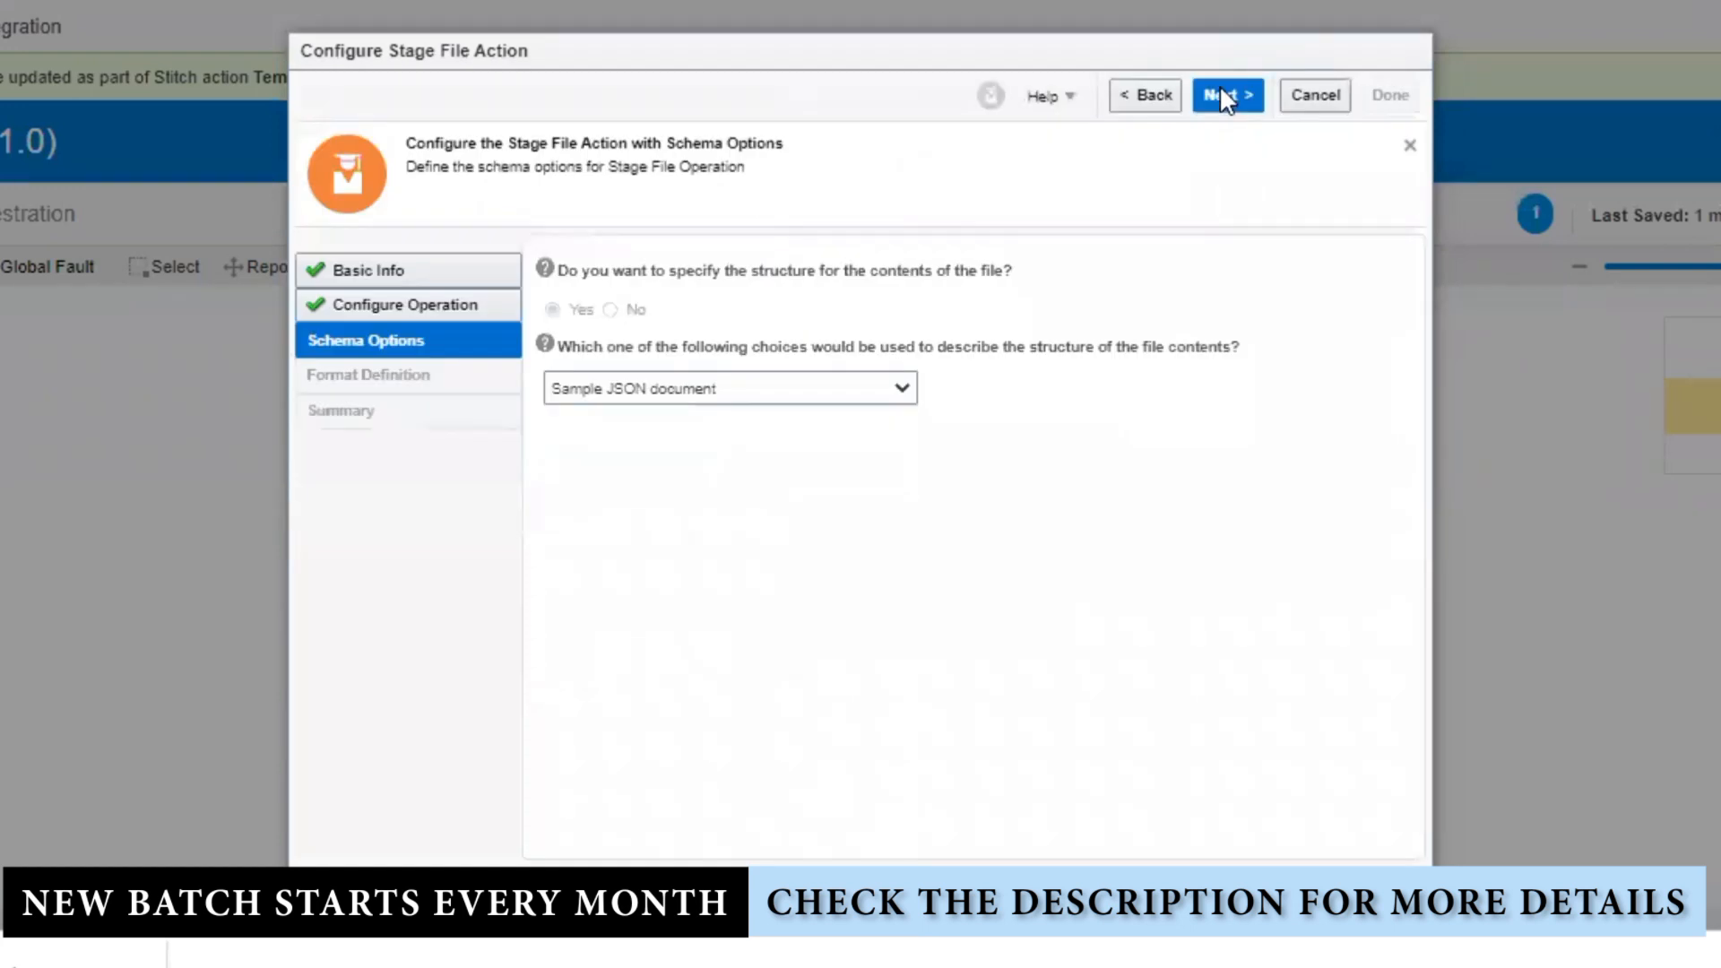
left_click(1221, 97)
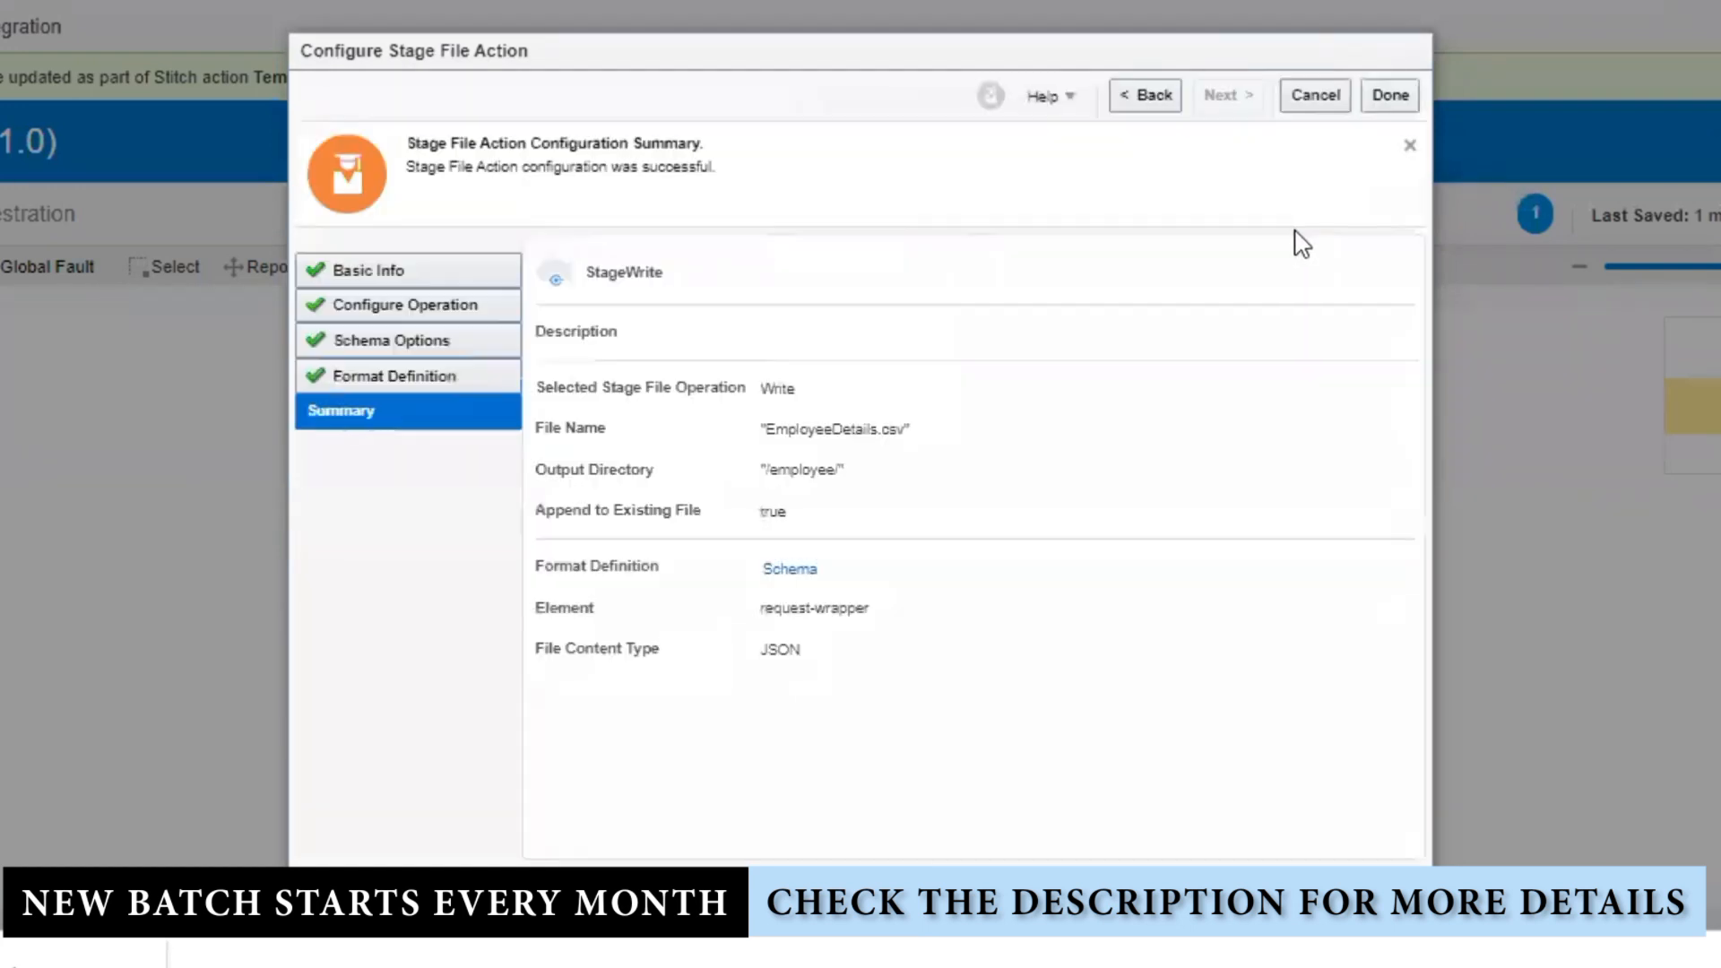
left_click(1390, 97)
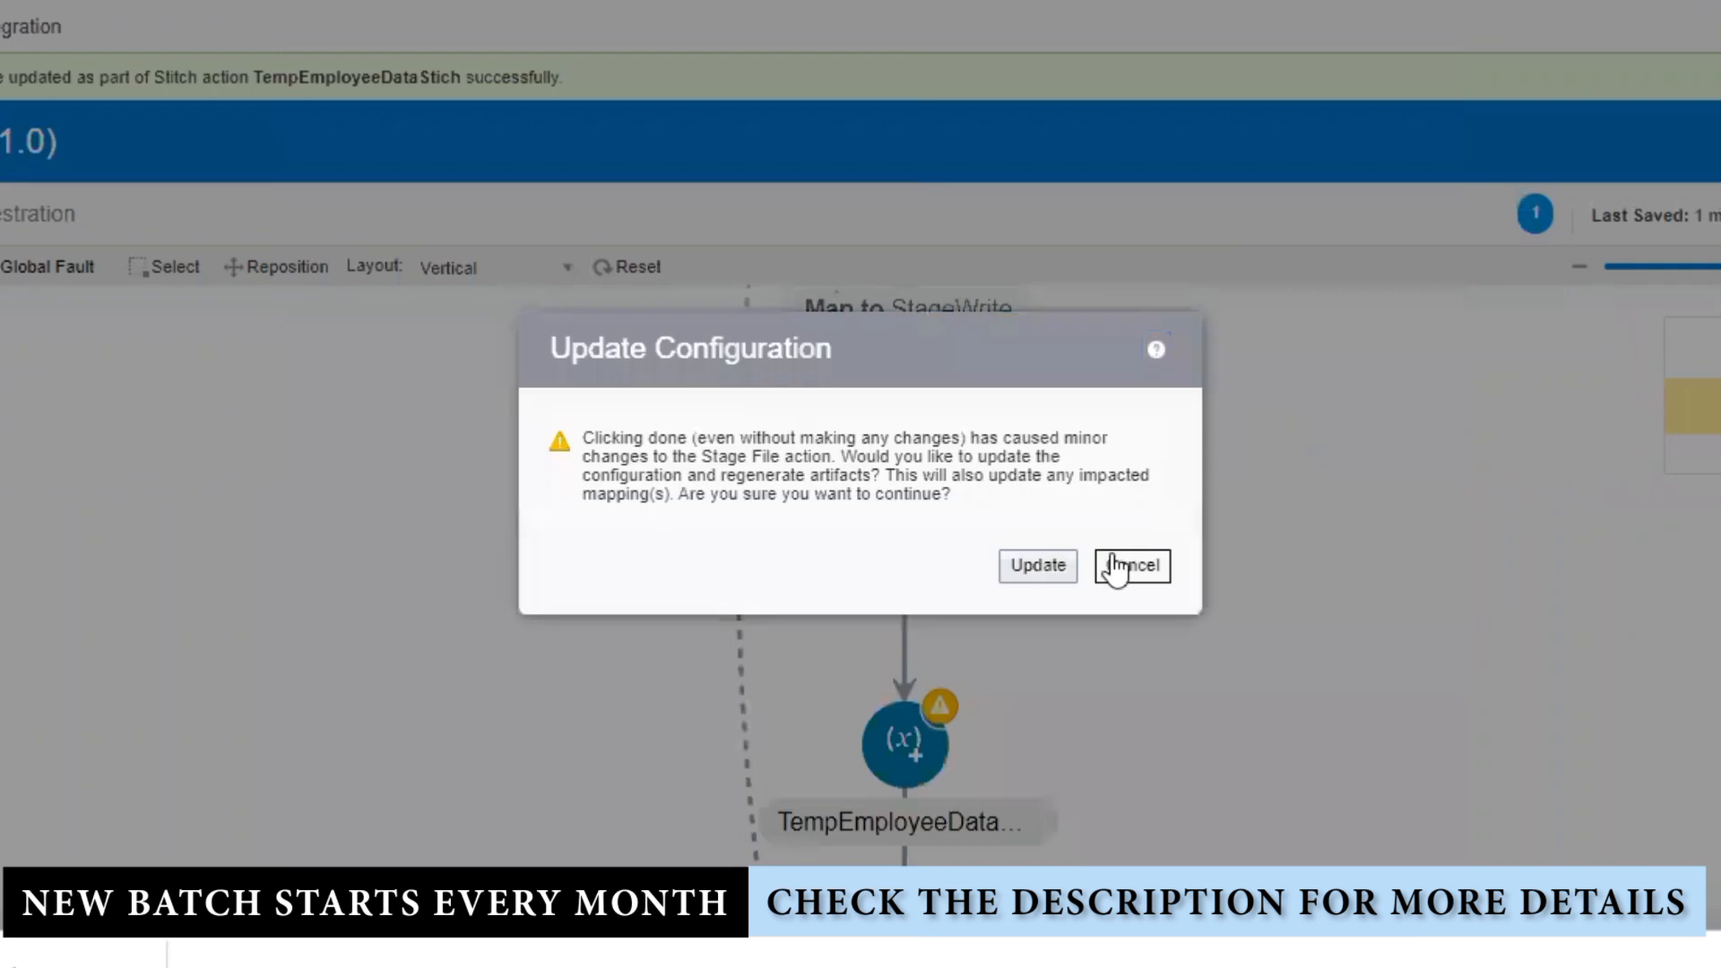
left_click(1069, 577)
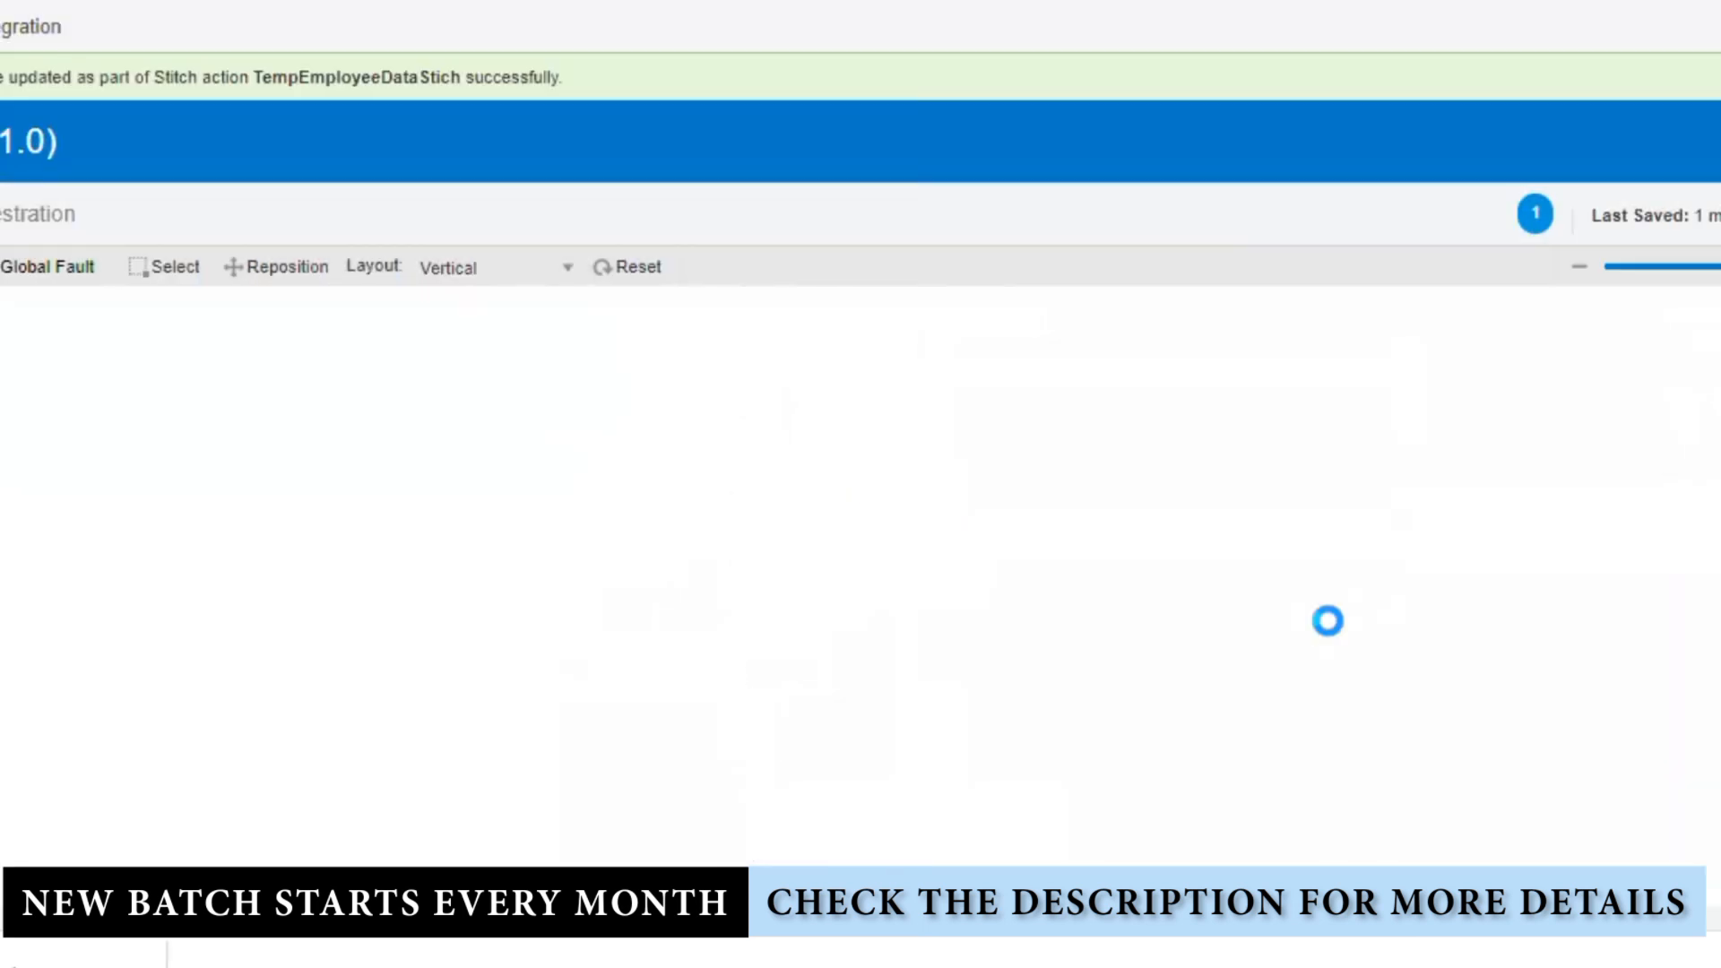
left_click(1716, 493)
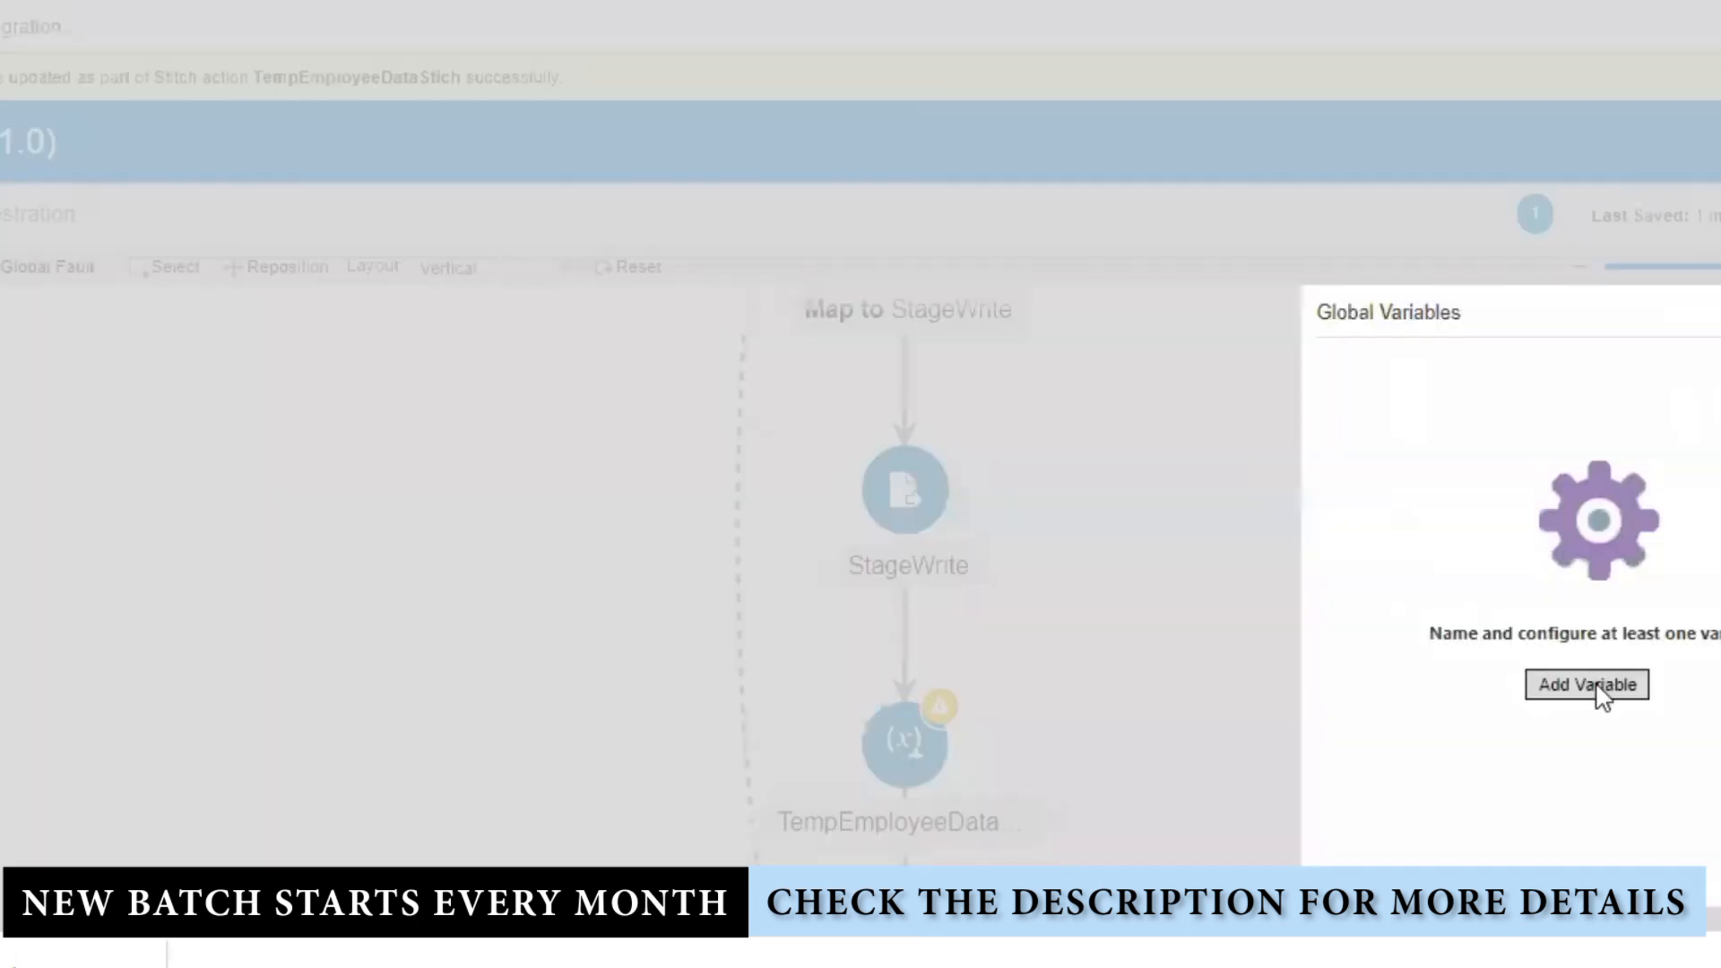
Step: Add global variable TempEmployeeGlogalVar as an Object typed by $StageWrite_REQUEST's Write element
left_click(1596, 690)
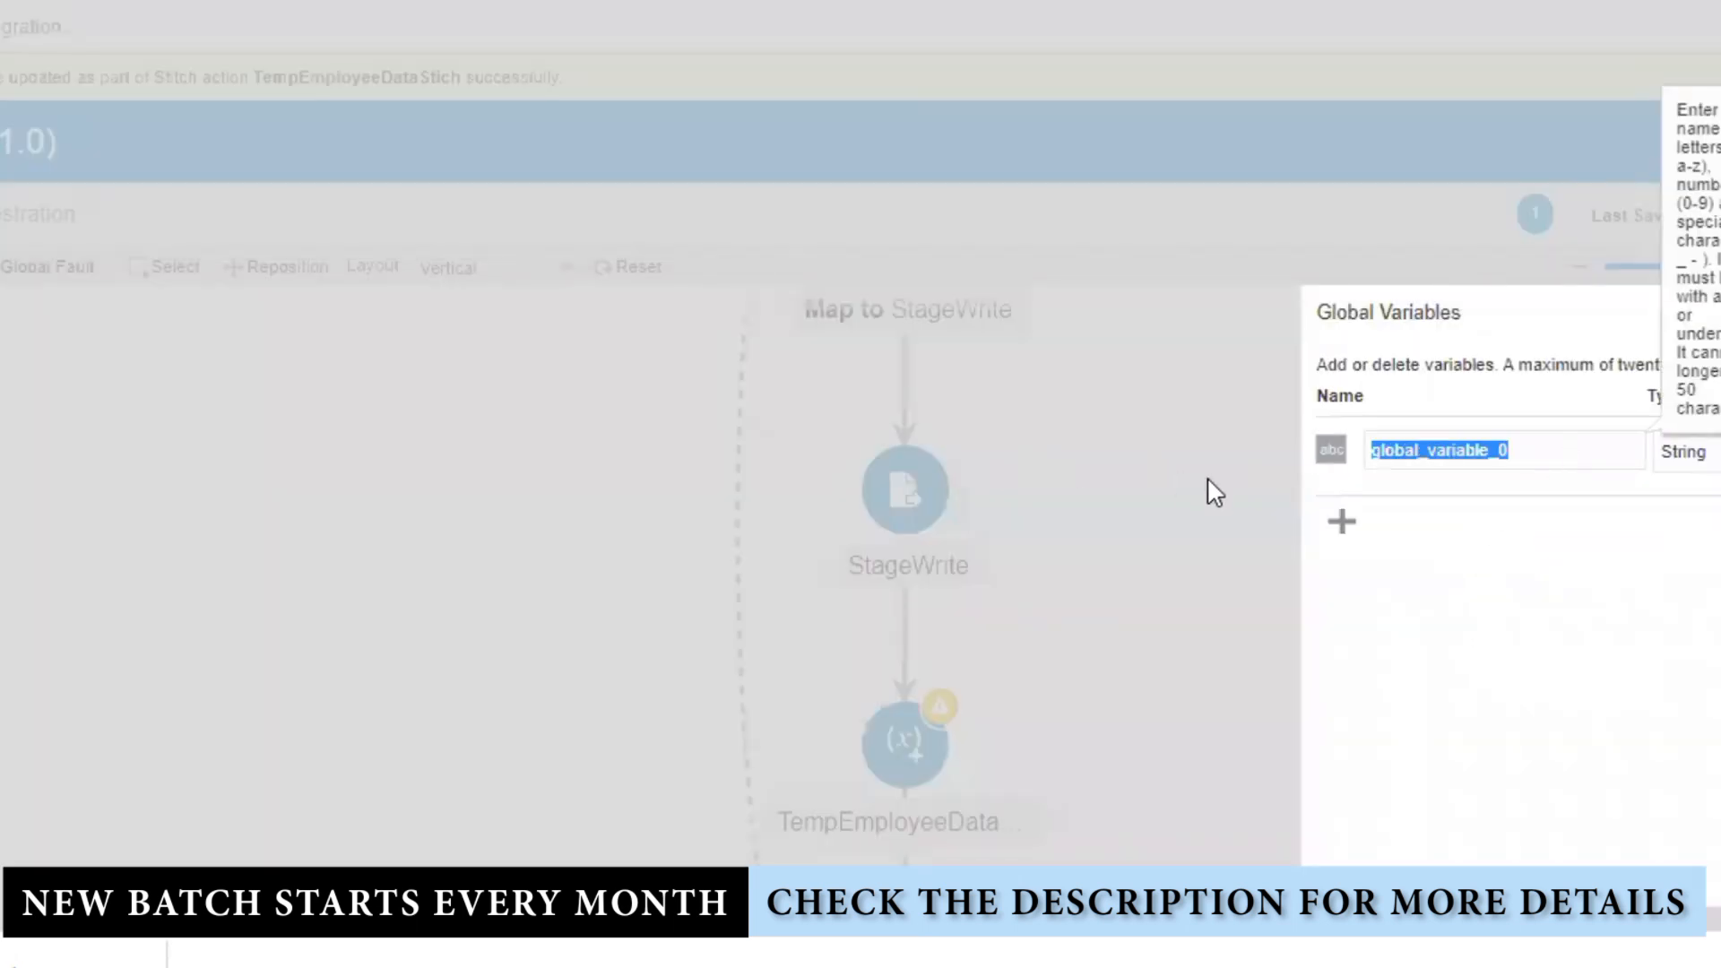
type("TempEmployeeGlo")
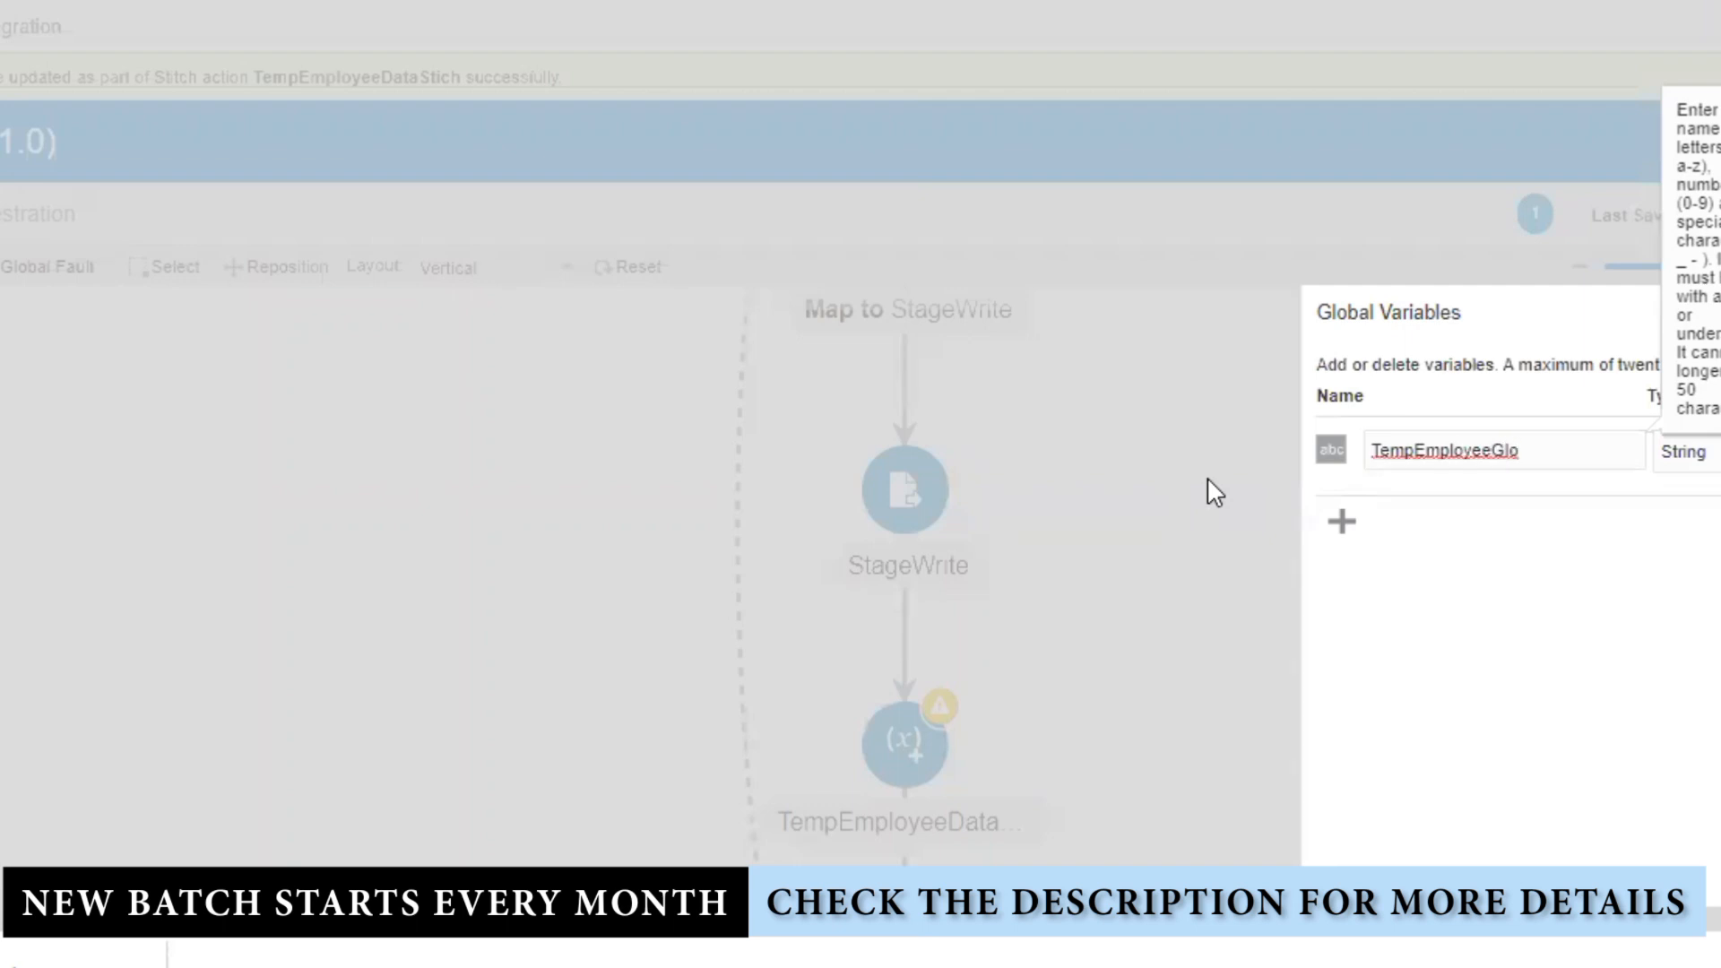
type("galVar")
key("Tab")
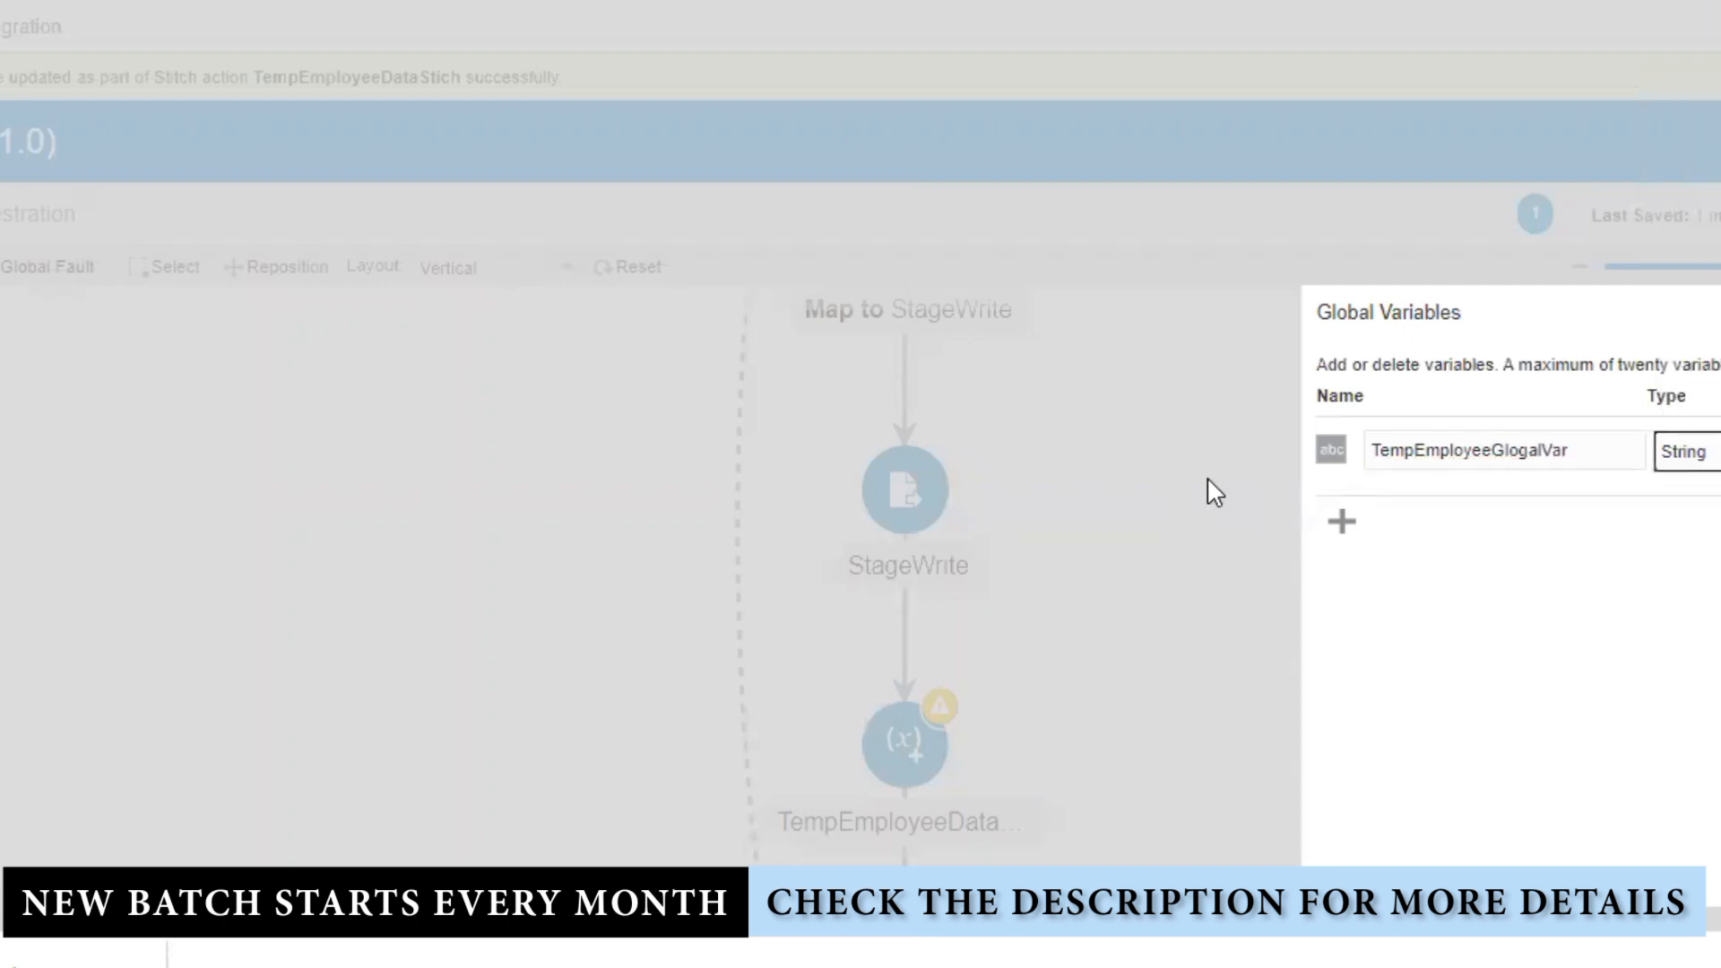
left_click(1700, 451)
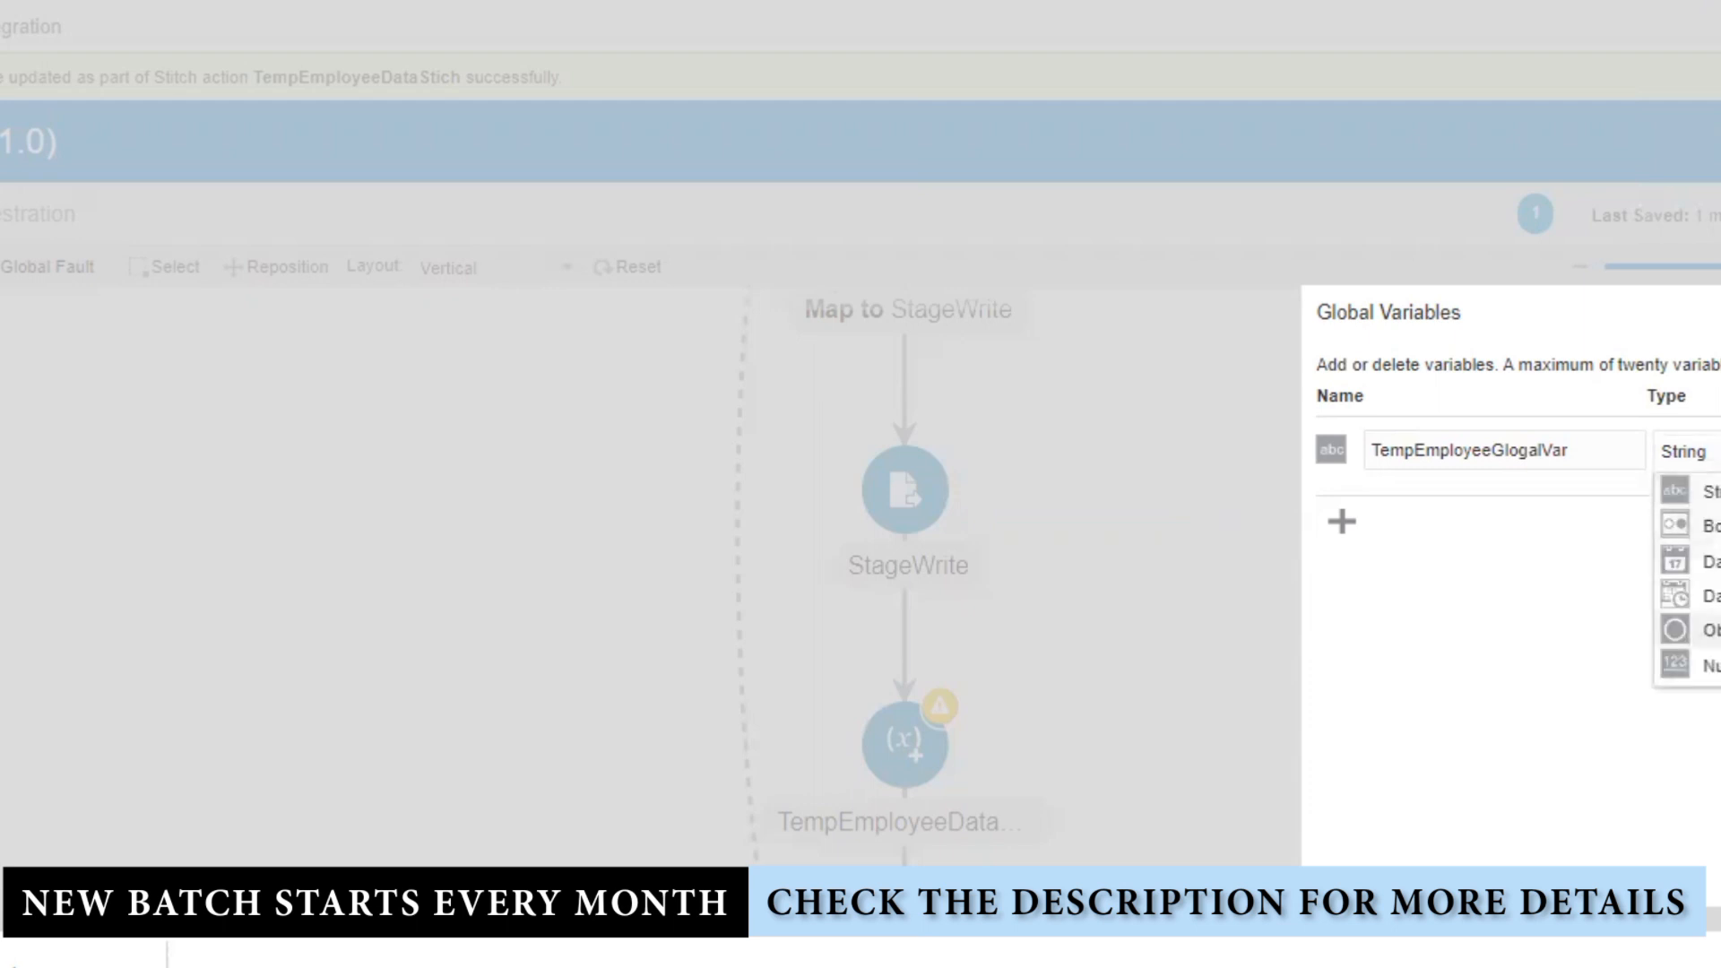
left_click(1708, 630)
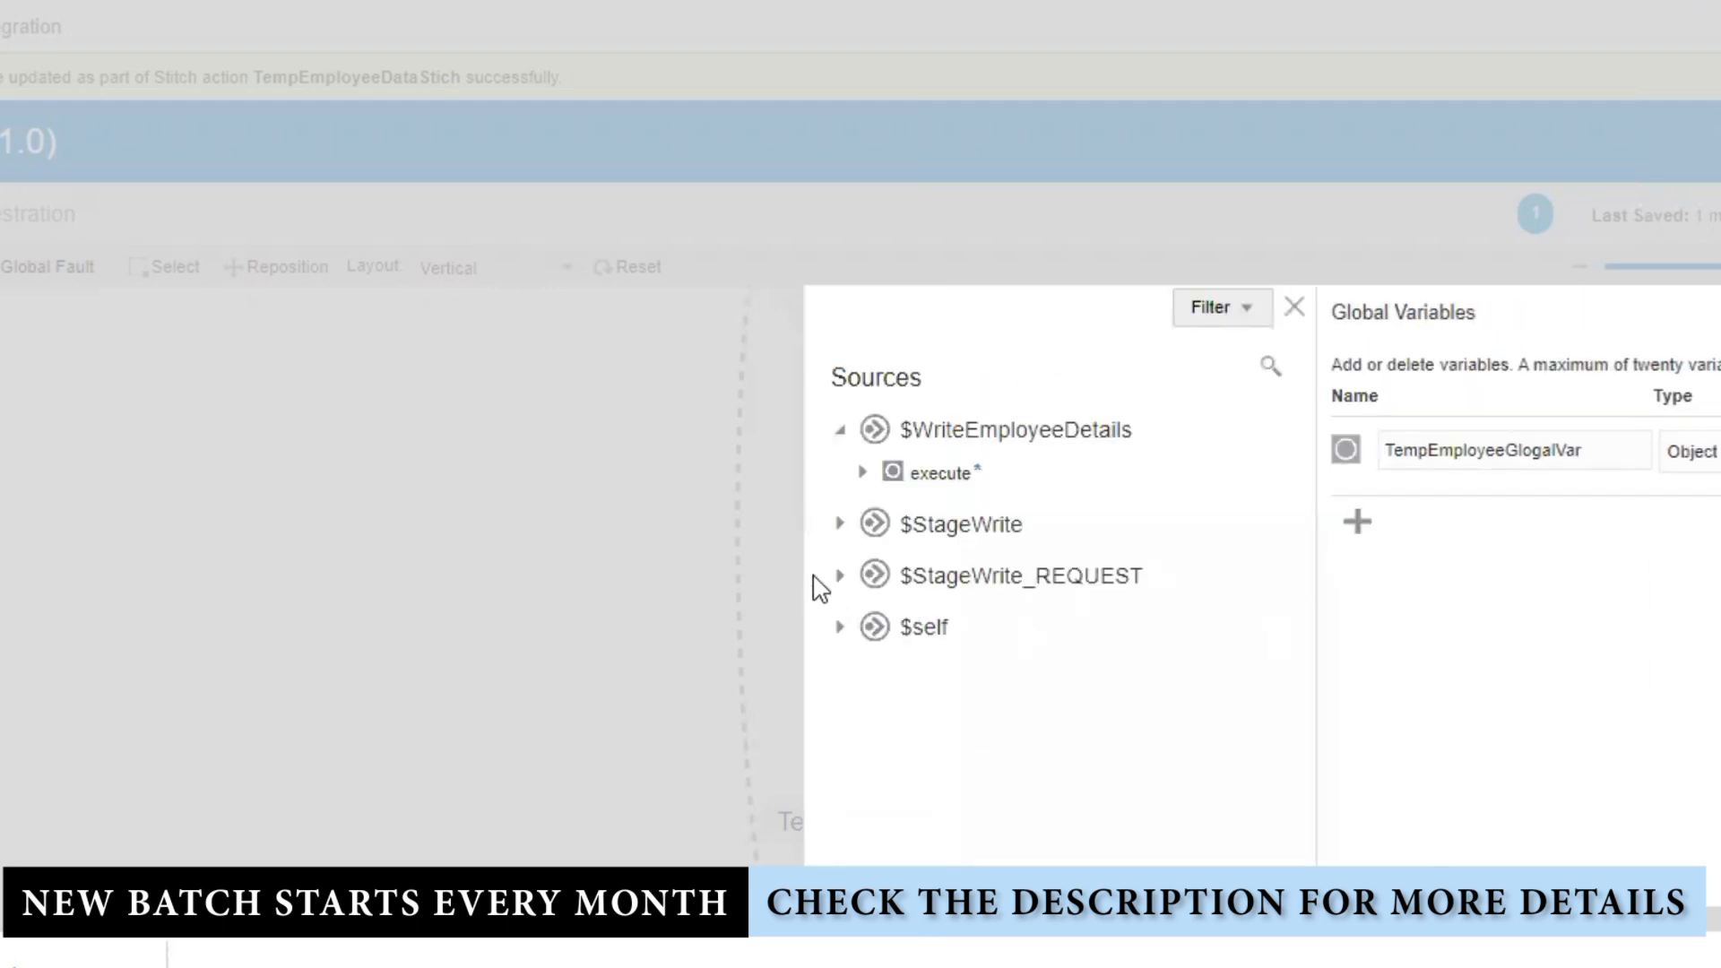
left_click(841, 525)
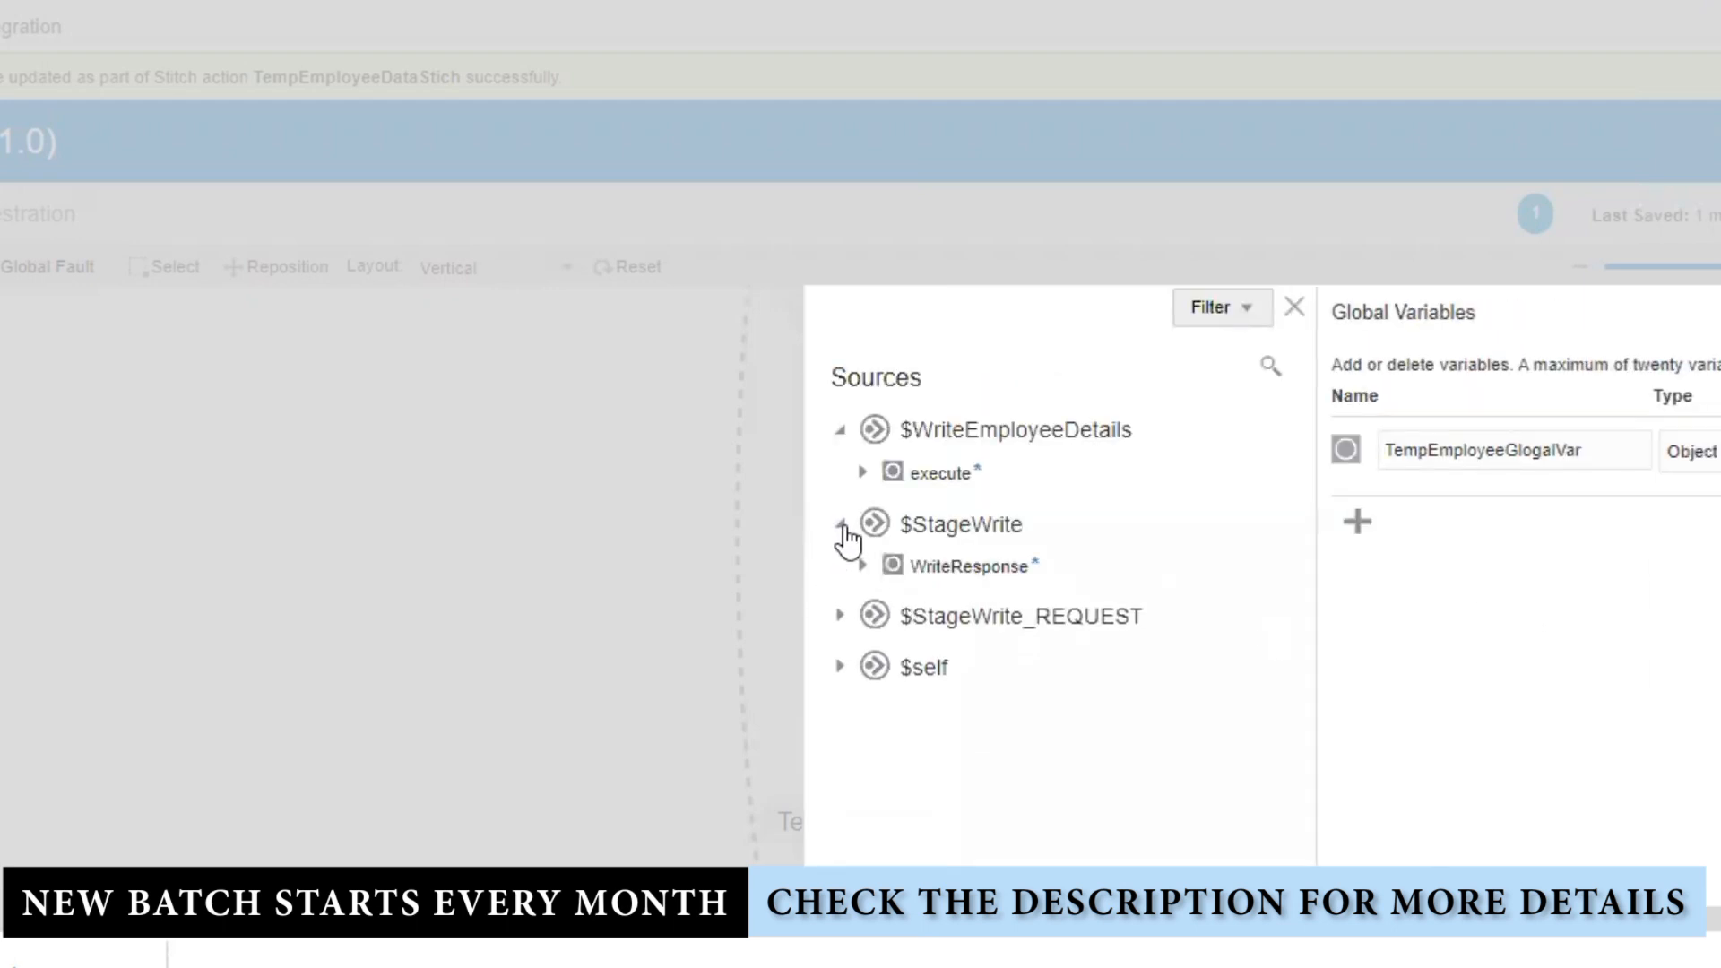
left_click(841, 618)
left_click(862, 664)
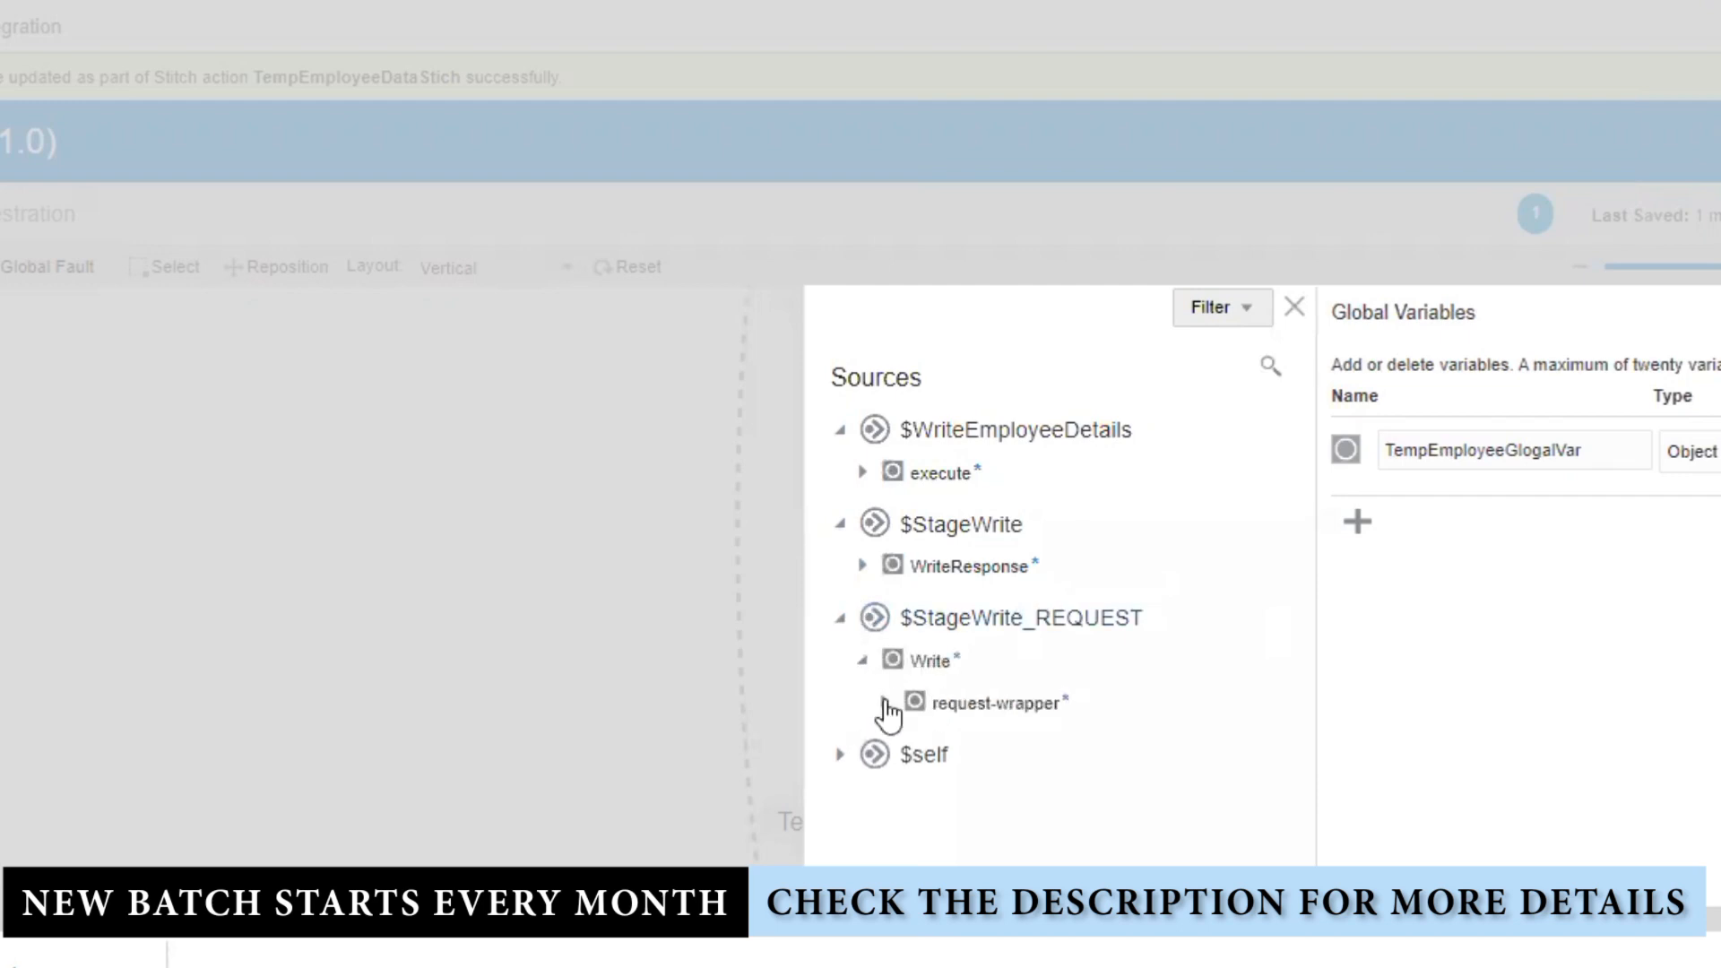
left_click(923, 666)
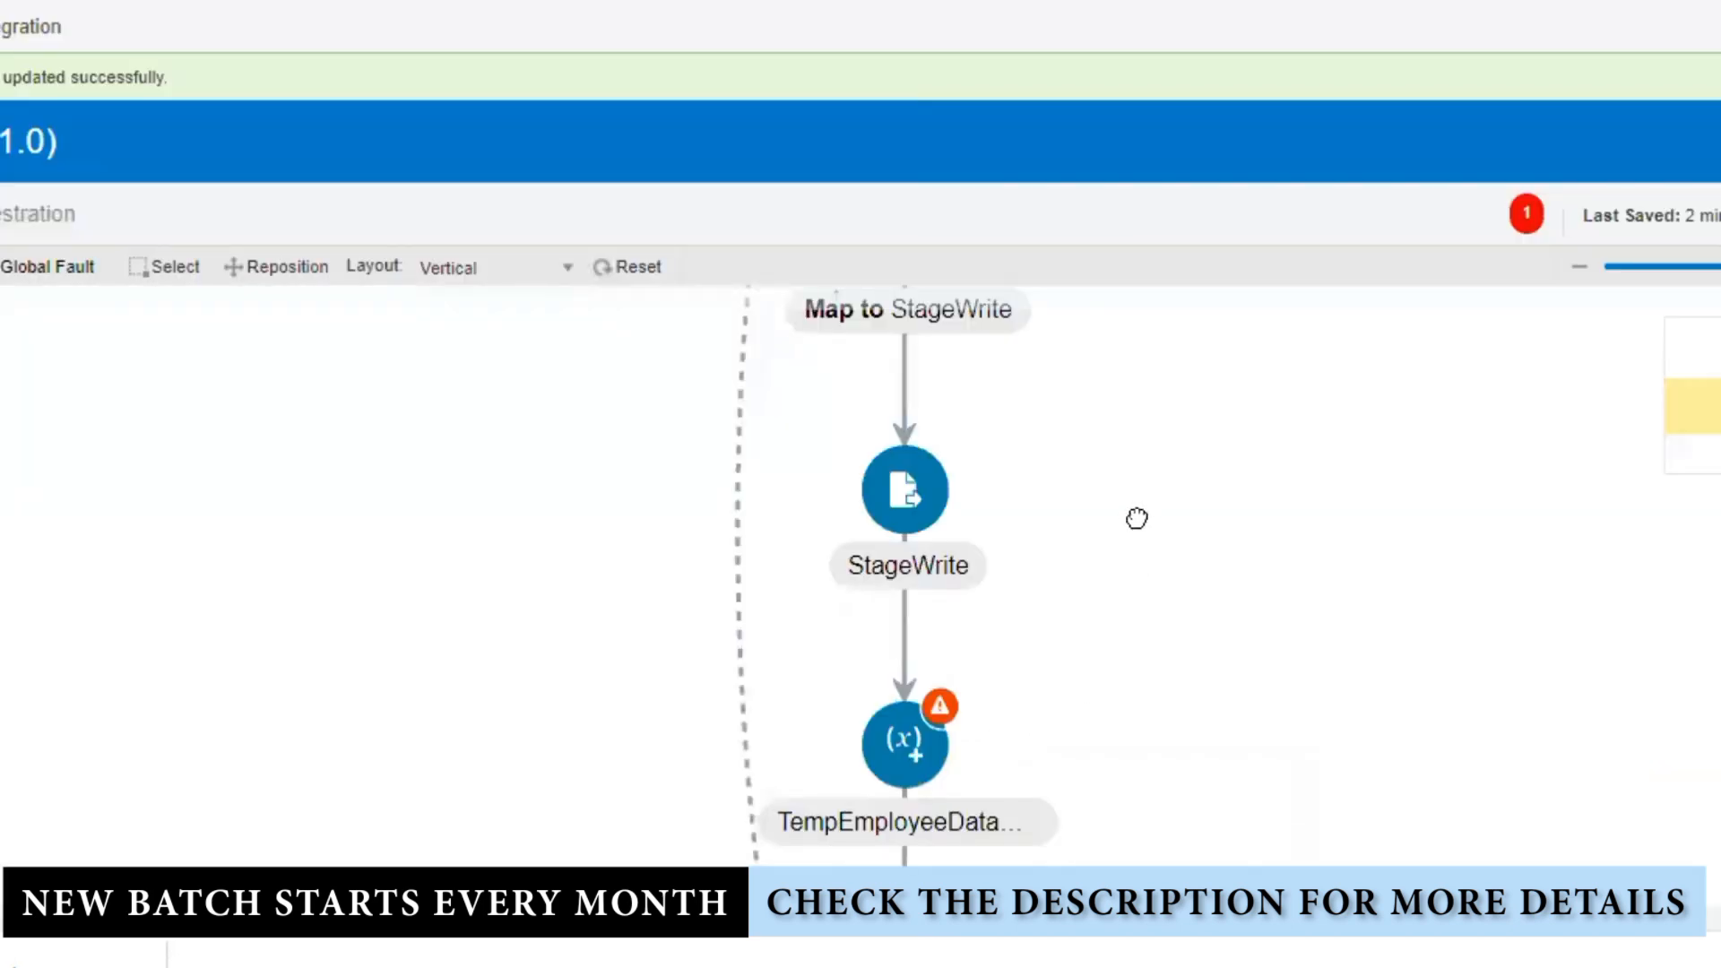
Step: Switch from File Explorer back to the Oracle Integration browser window
scroll(1136, 518, "up", 1)
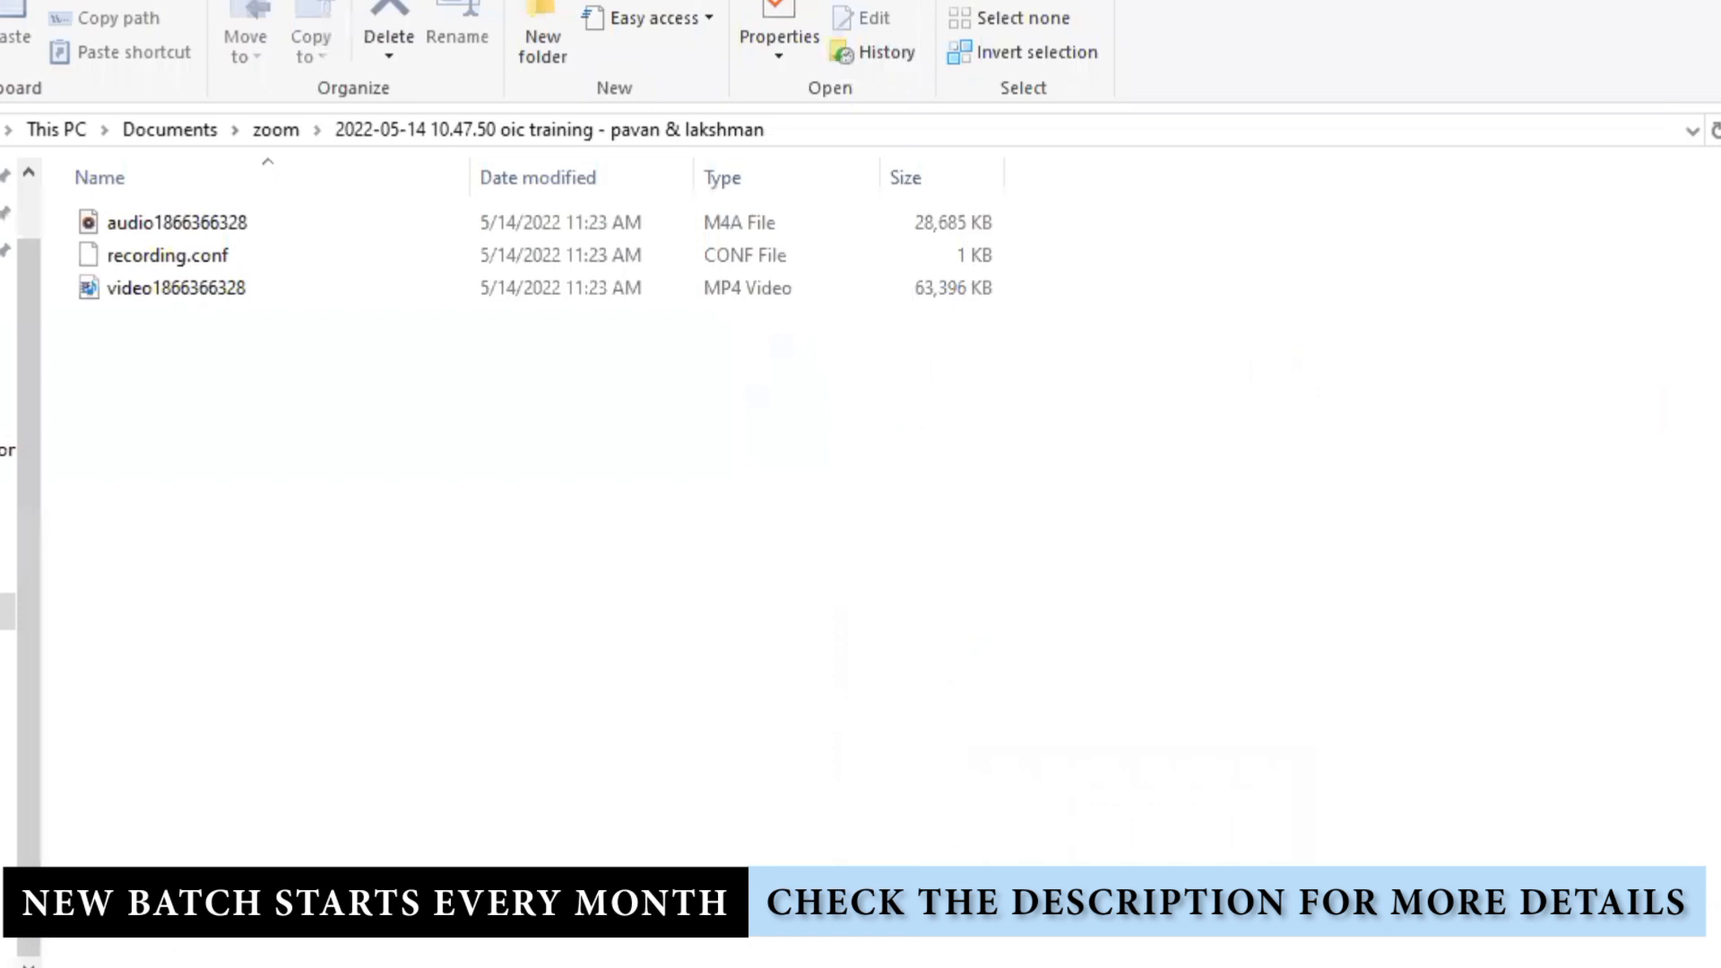
mouse_move(679, 950)
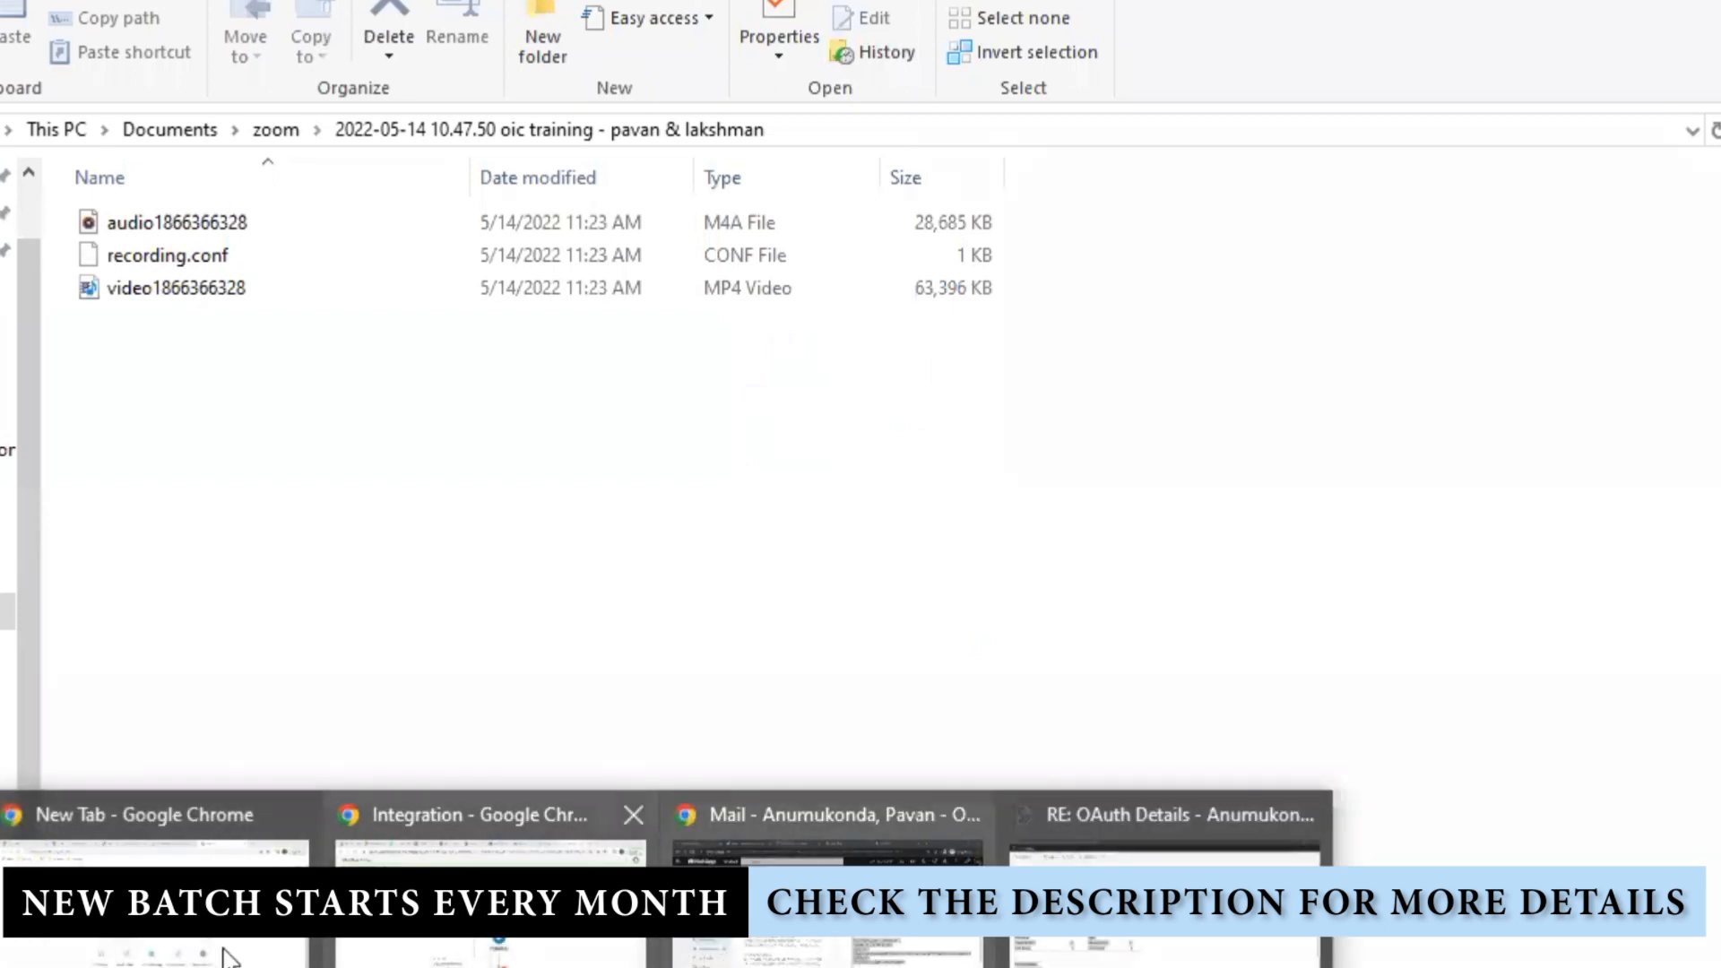
left_click(412, 946)
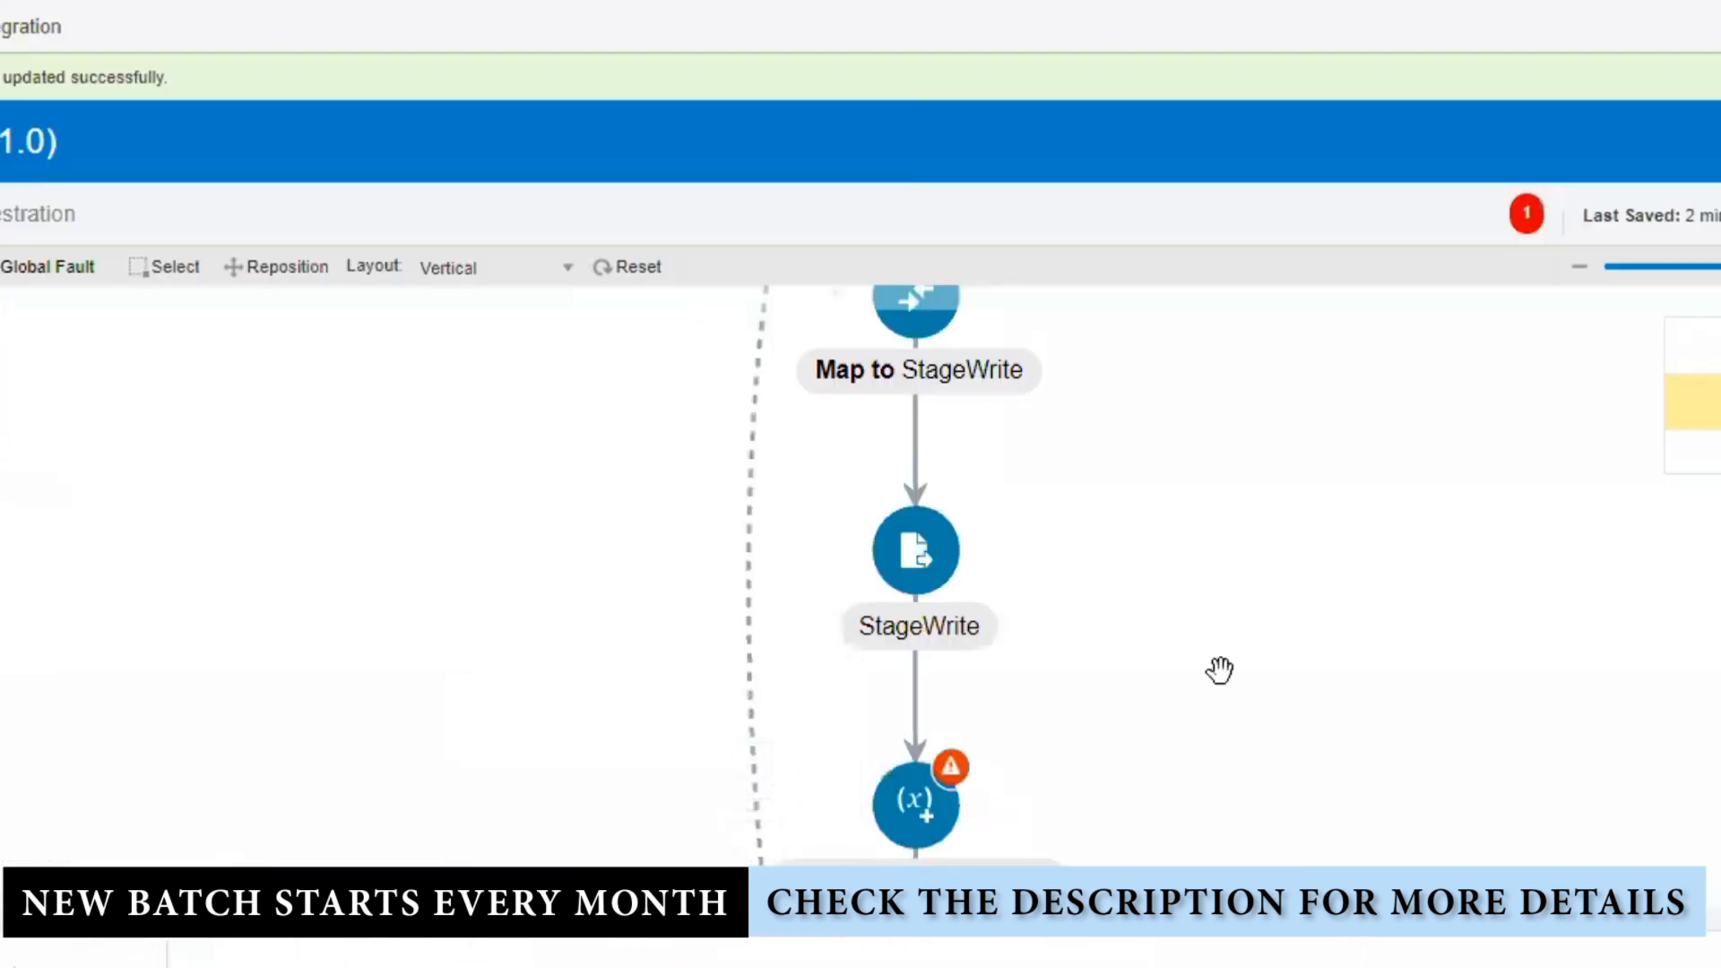
Step: Retarget the stitch Variable to $TempEmployeeGlogalVar's Write element
left_click(910, 807)
left_click(992, 751)
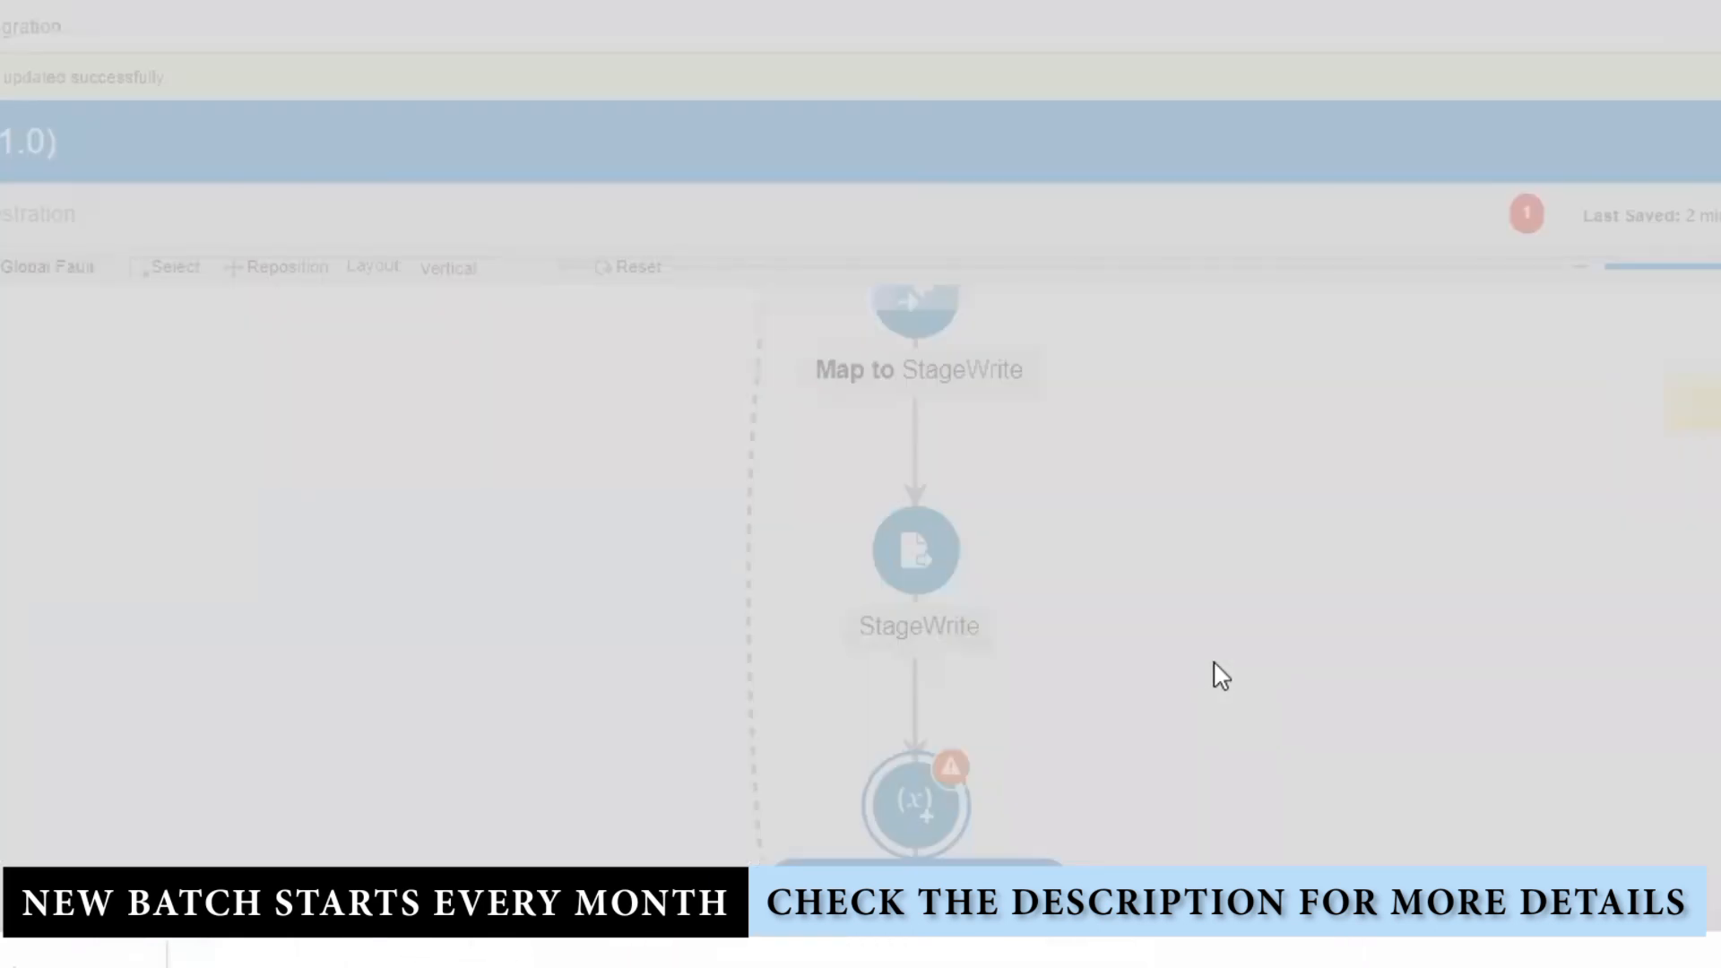
left_click(1605, 488)
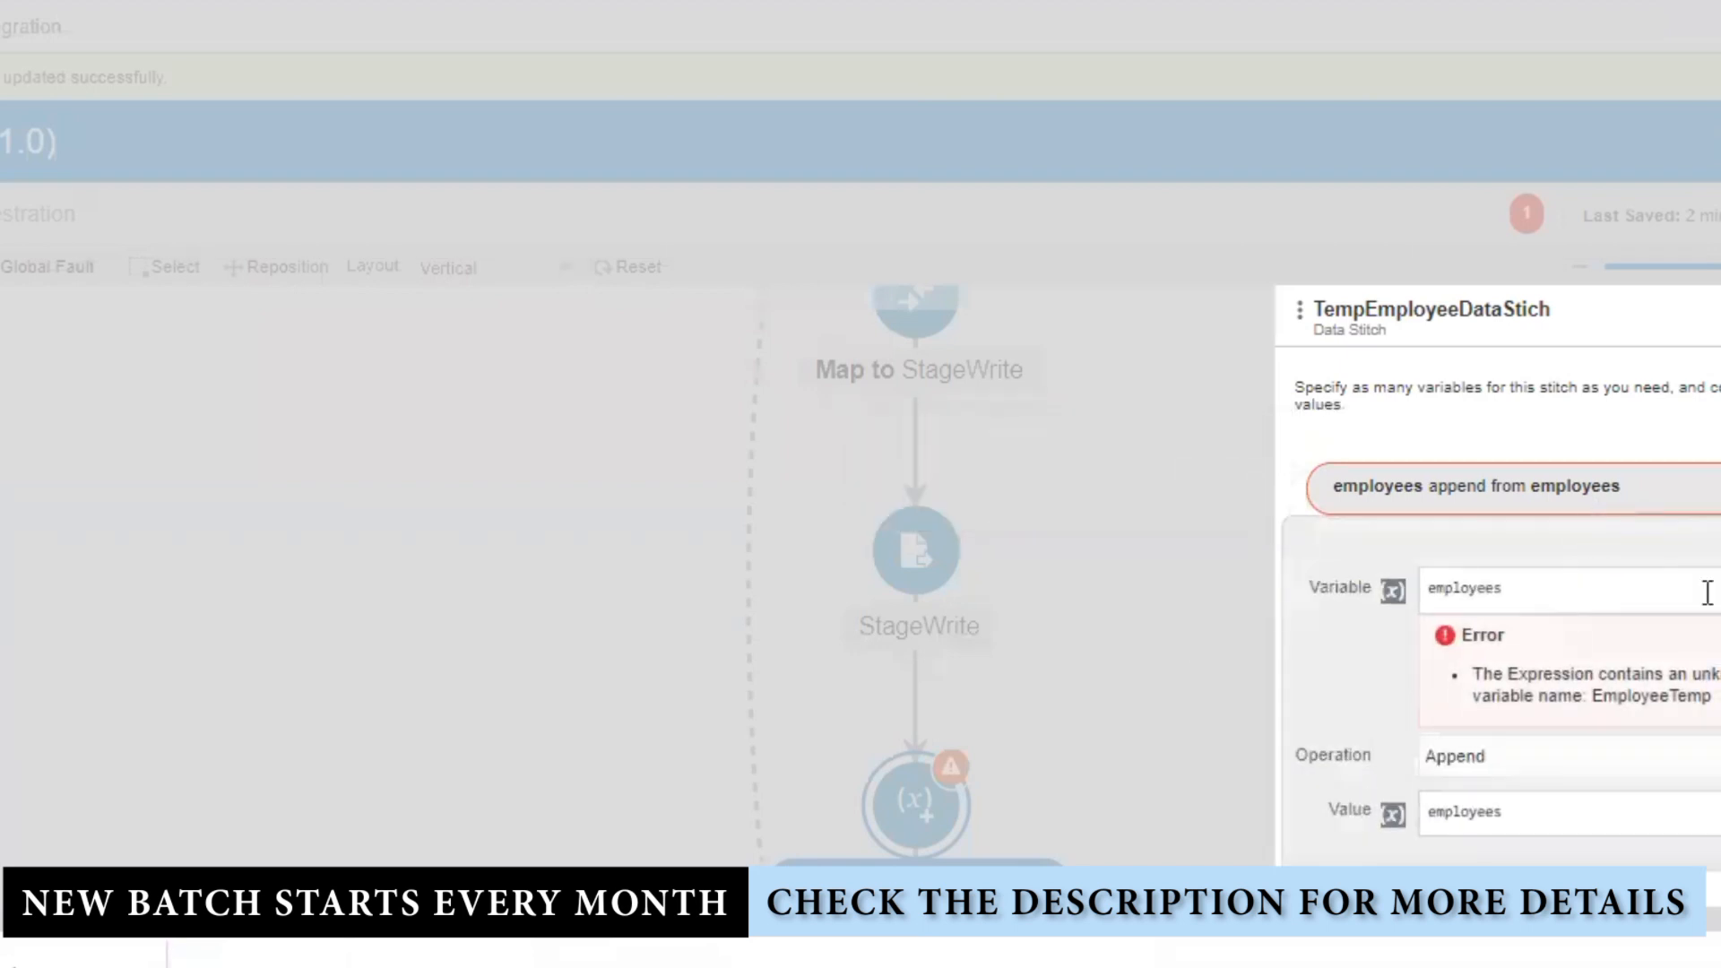
left_click(1570, 589)
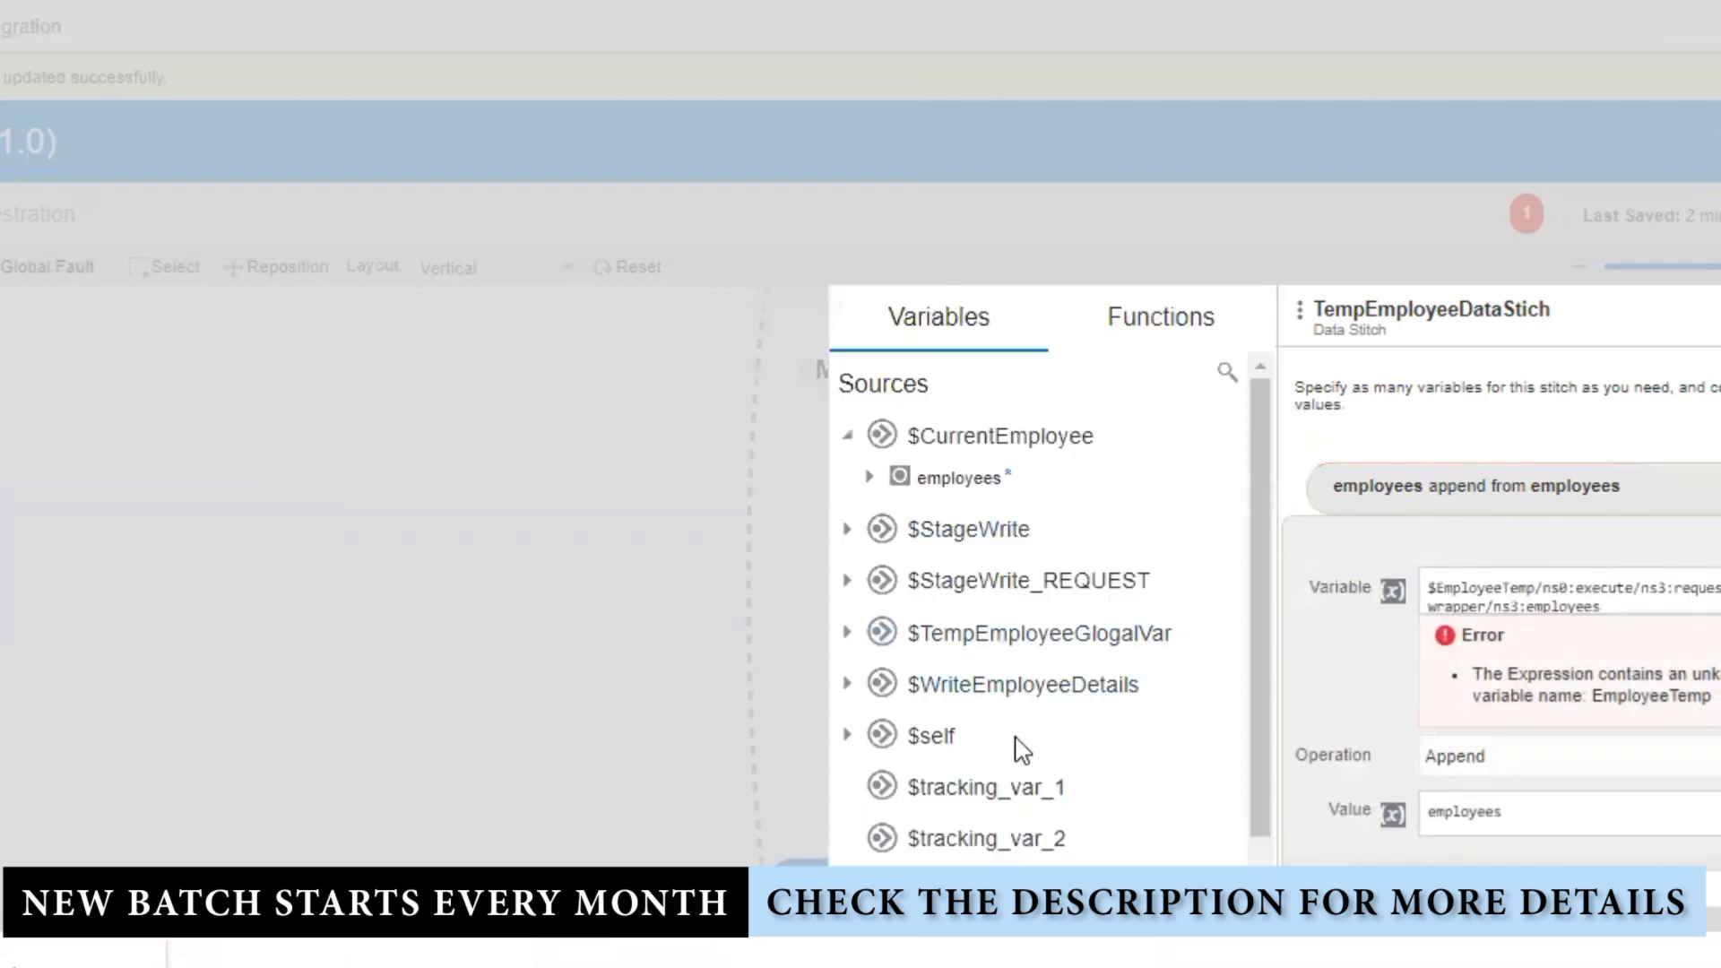
left_click(847, 635)
left_click(870, 675)
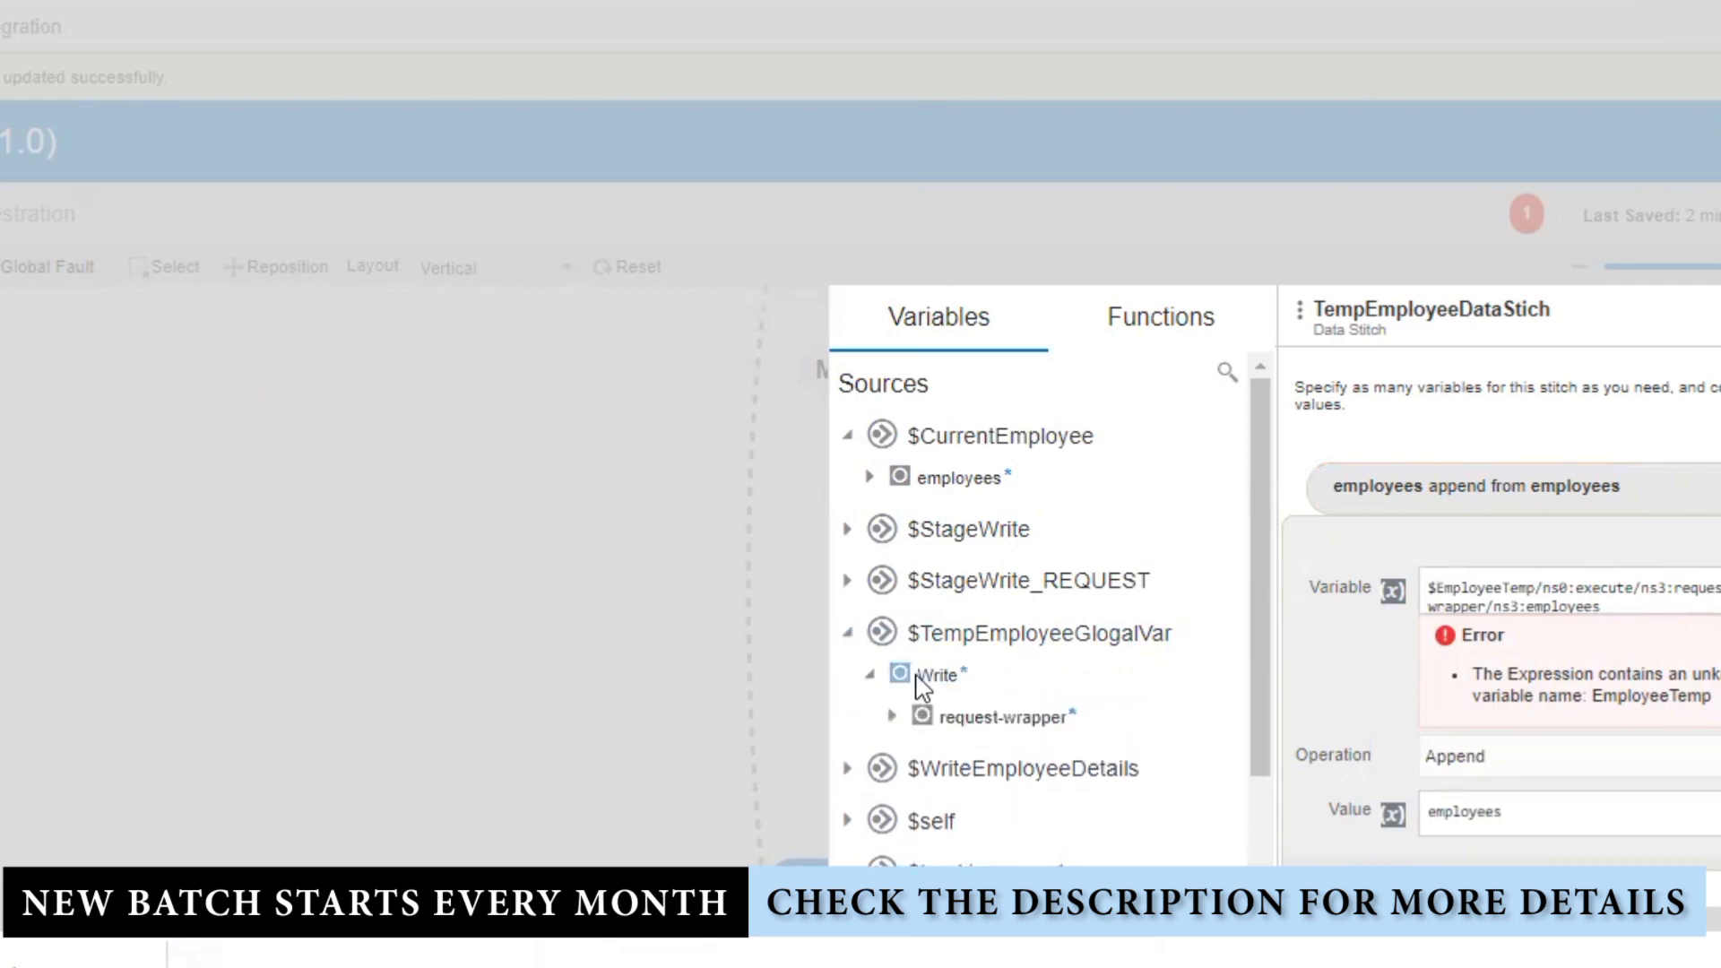
left_click_drag(1666, 611, 1331, 578)
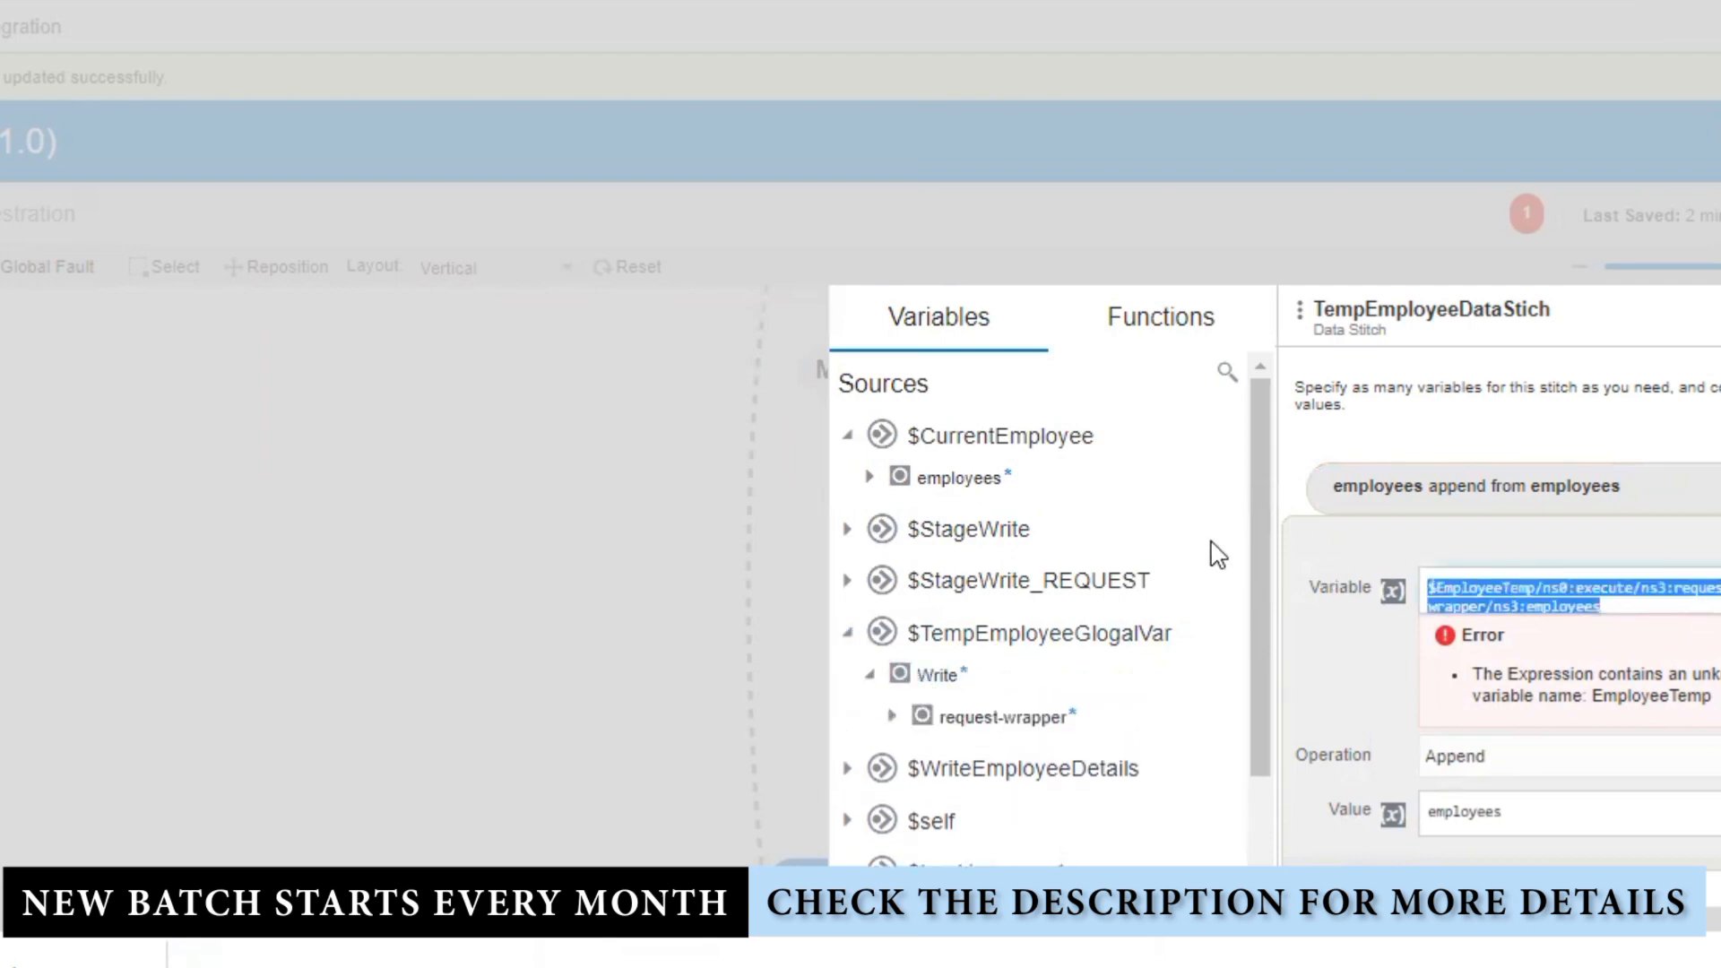
key("Delete")
left_click_drag(939, 676, 1593, 583)
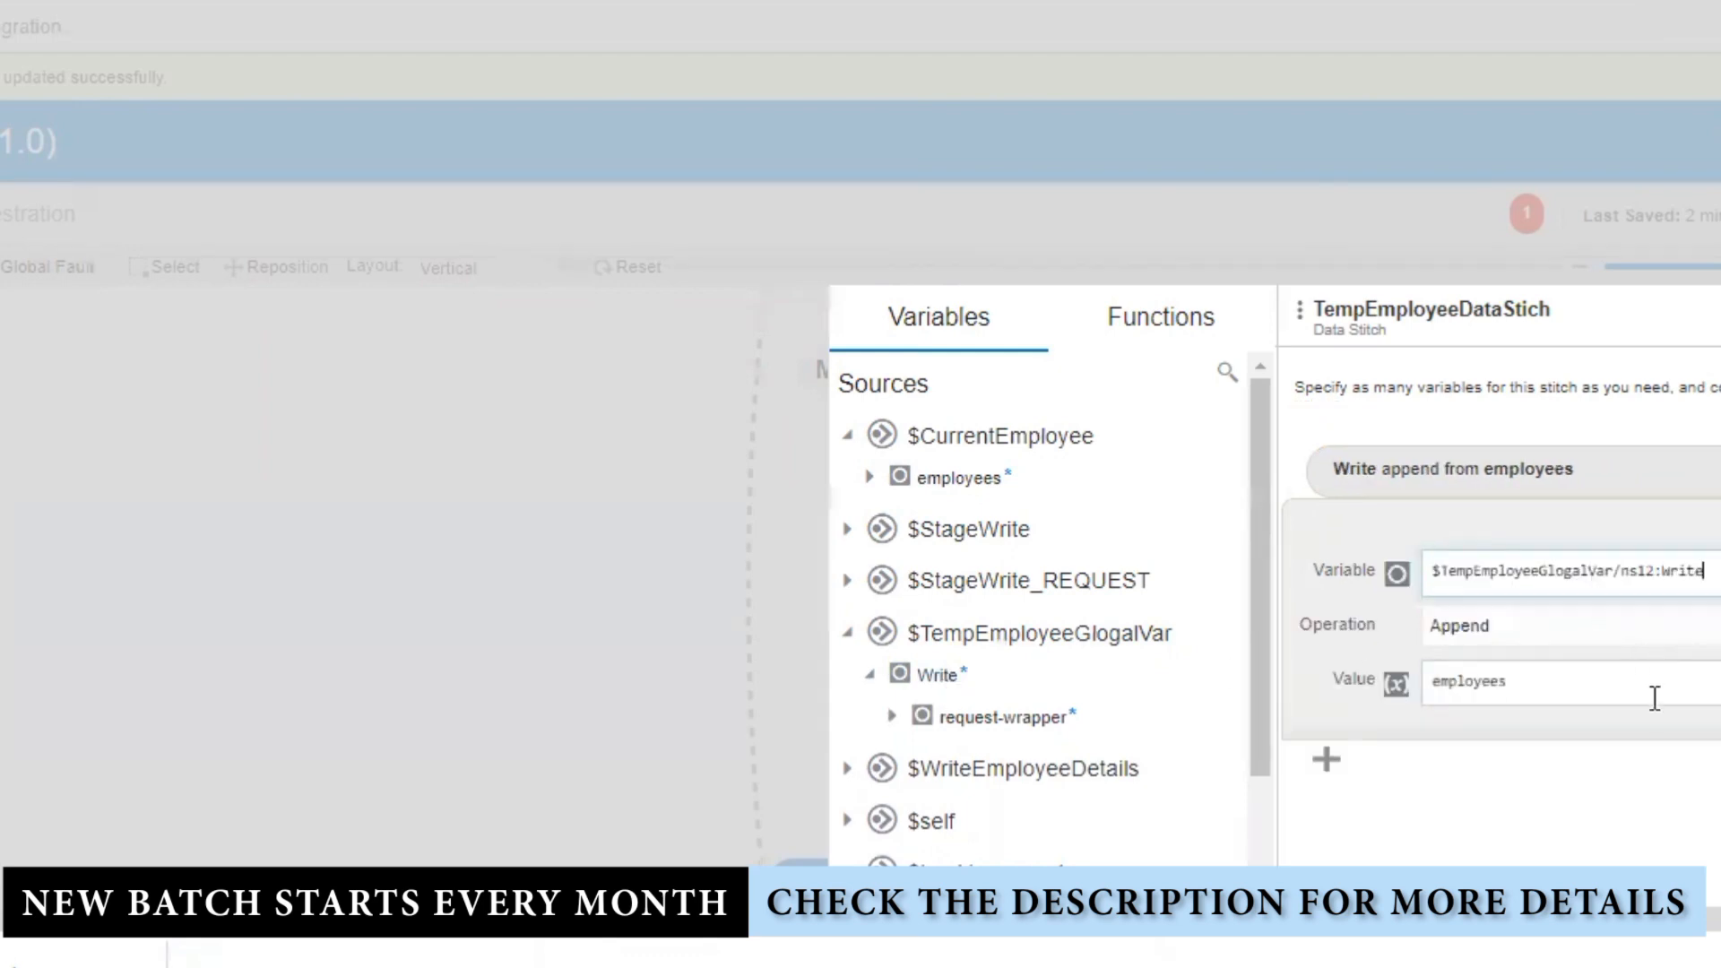
Step: Change the operation to Assign with $StageWrite_REQUEST's Write as the Value
left_click_drag(1708, 688, 1079, 688)
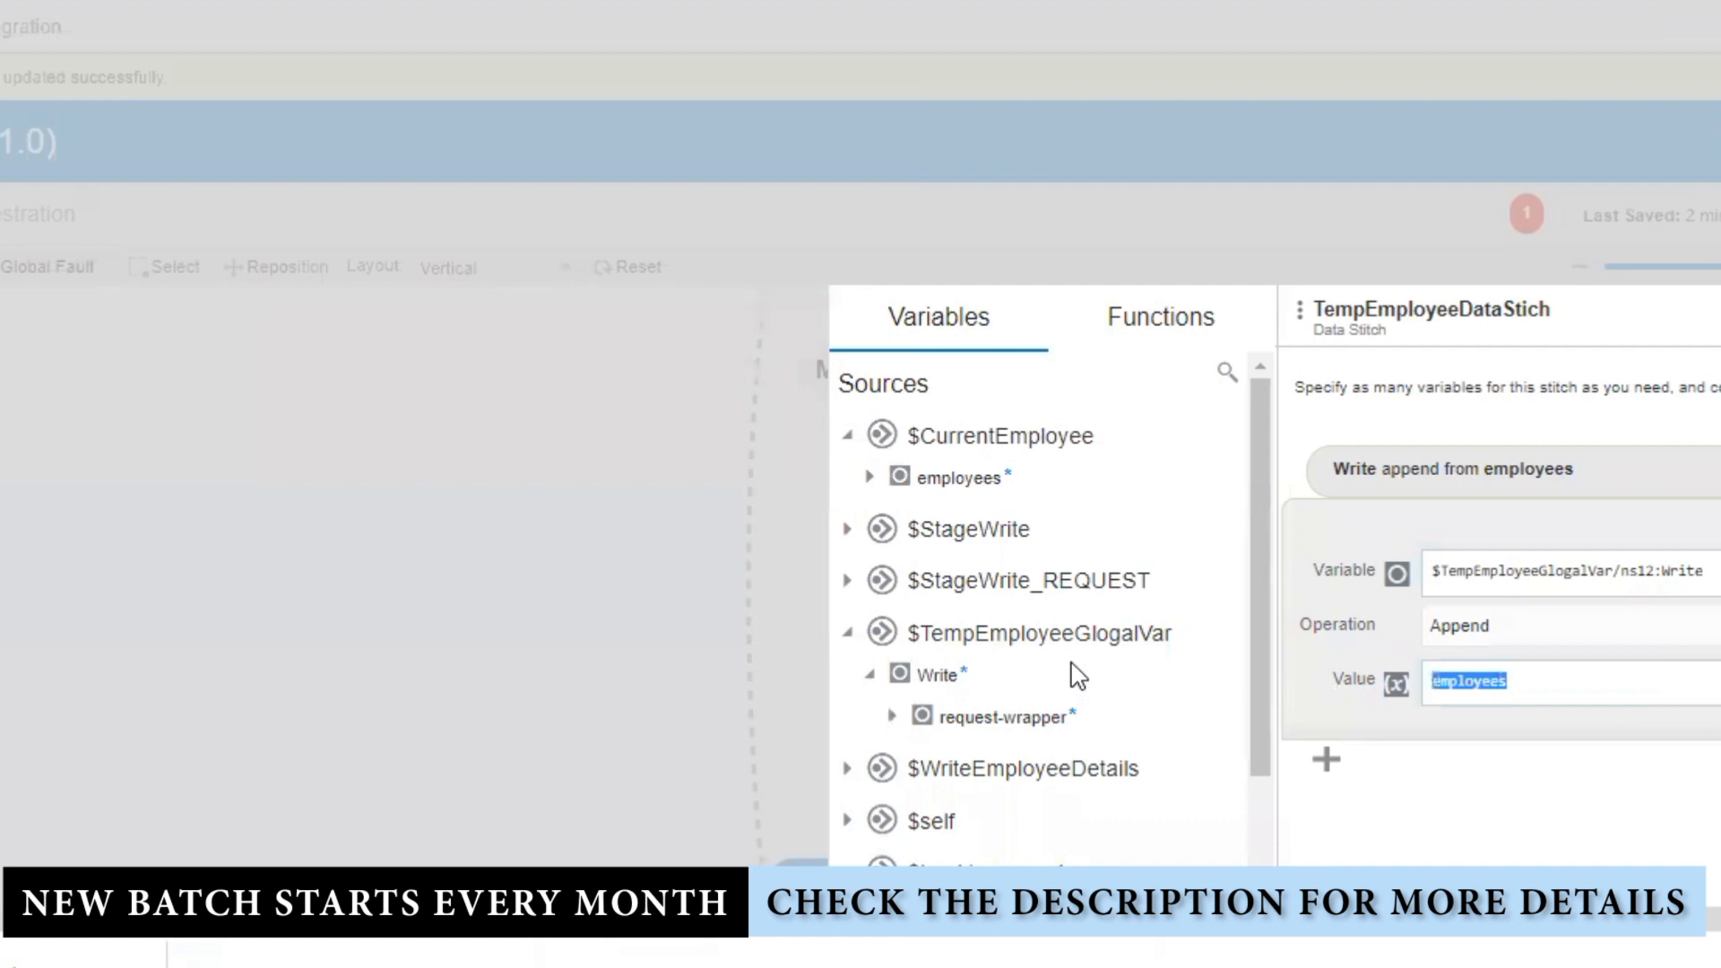
key("Delete")
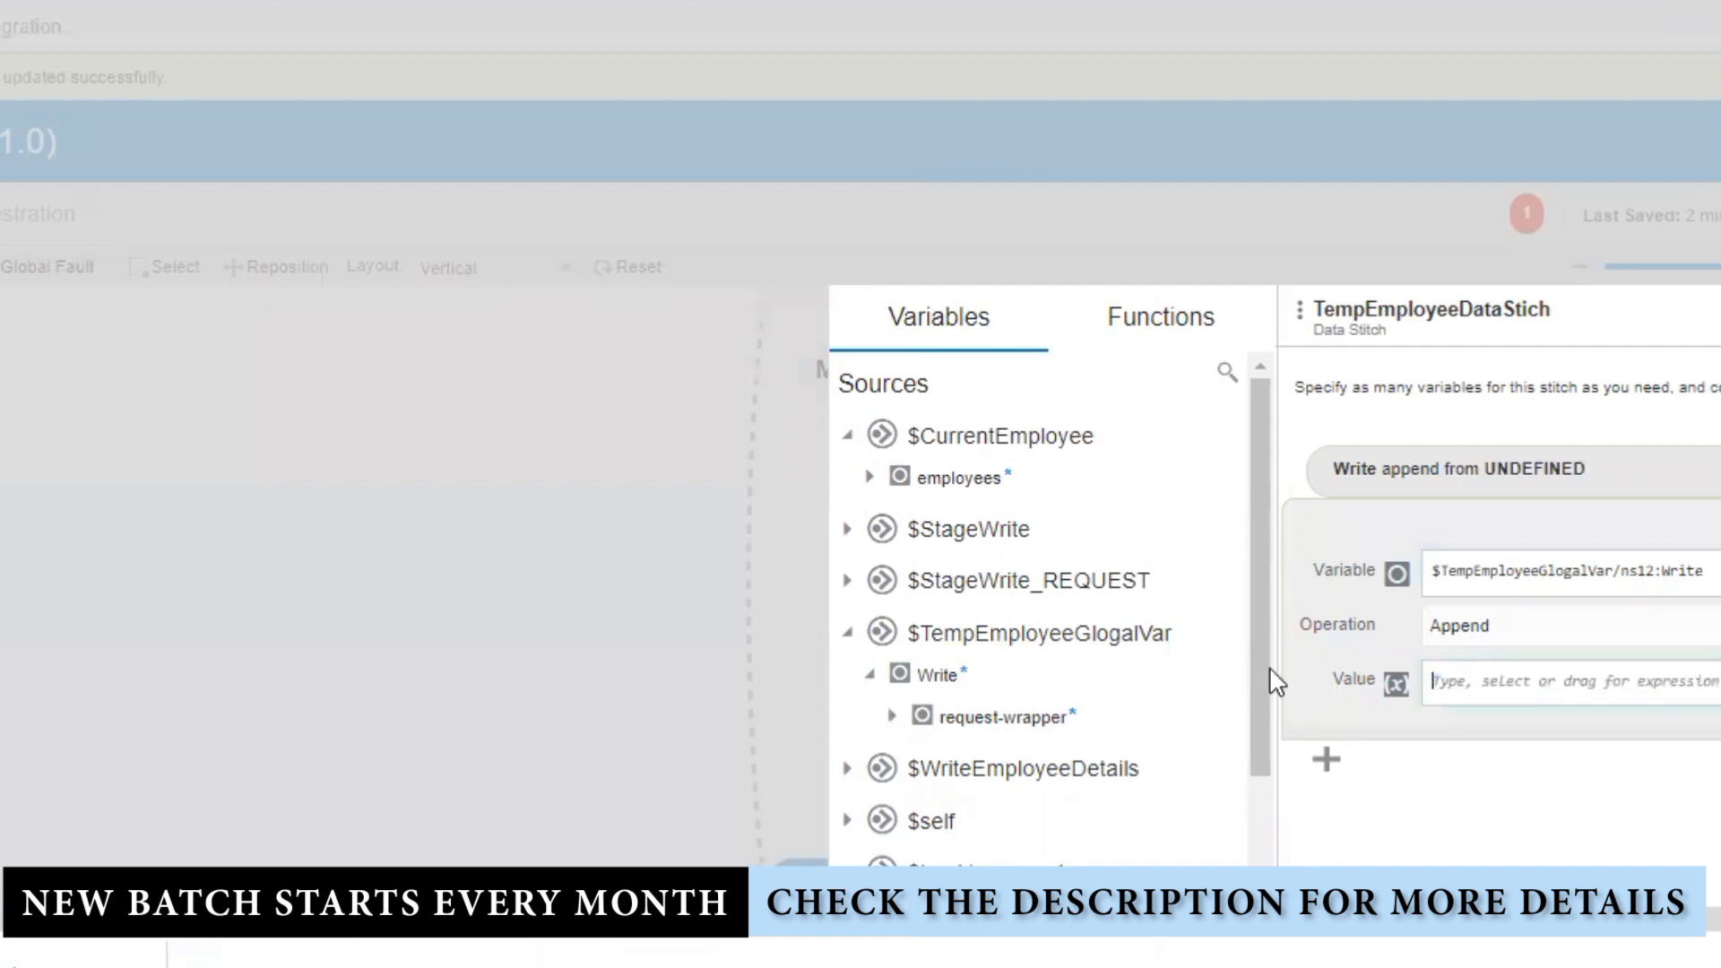
left_click(1589, 632)
left_click(1510, 665)
scroll(1102, 690, "down", 1)
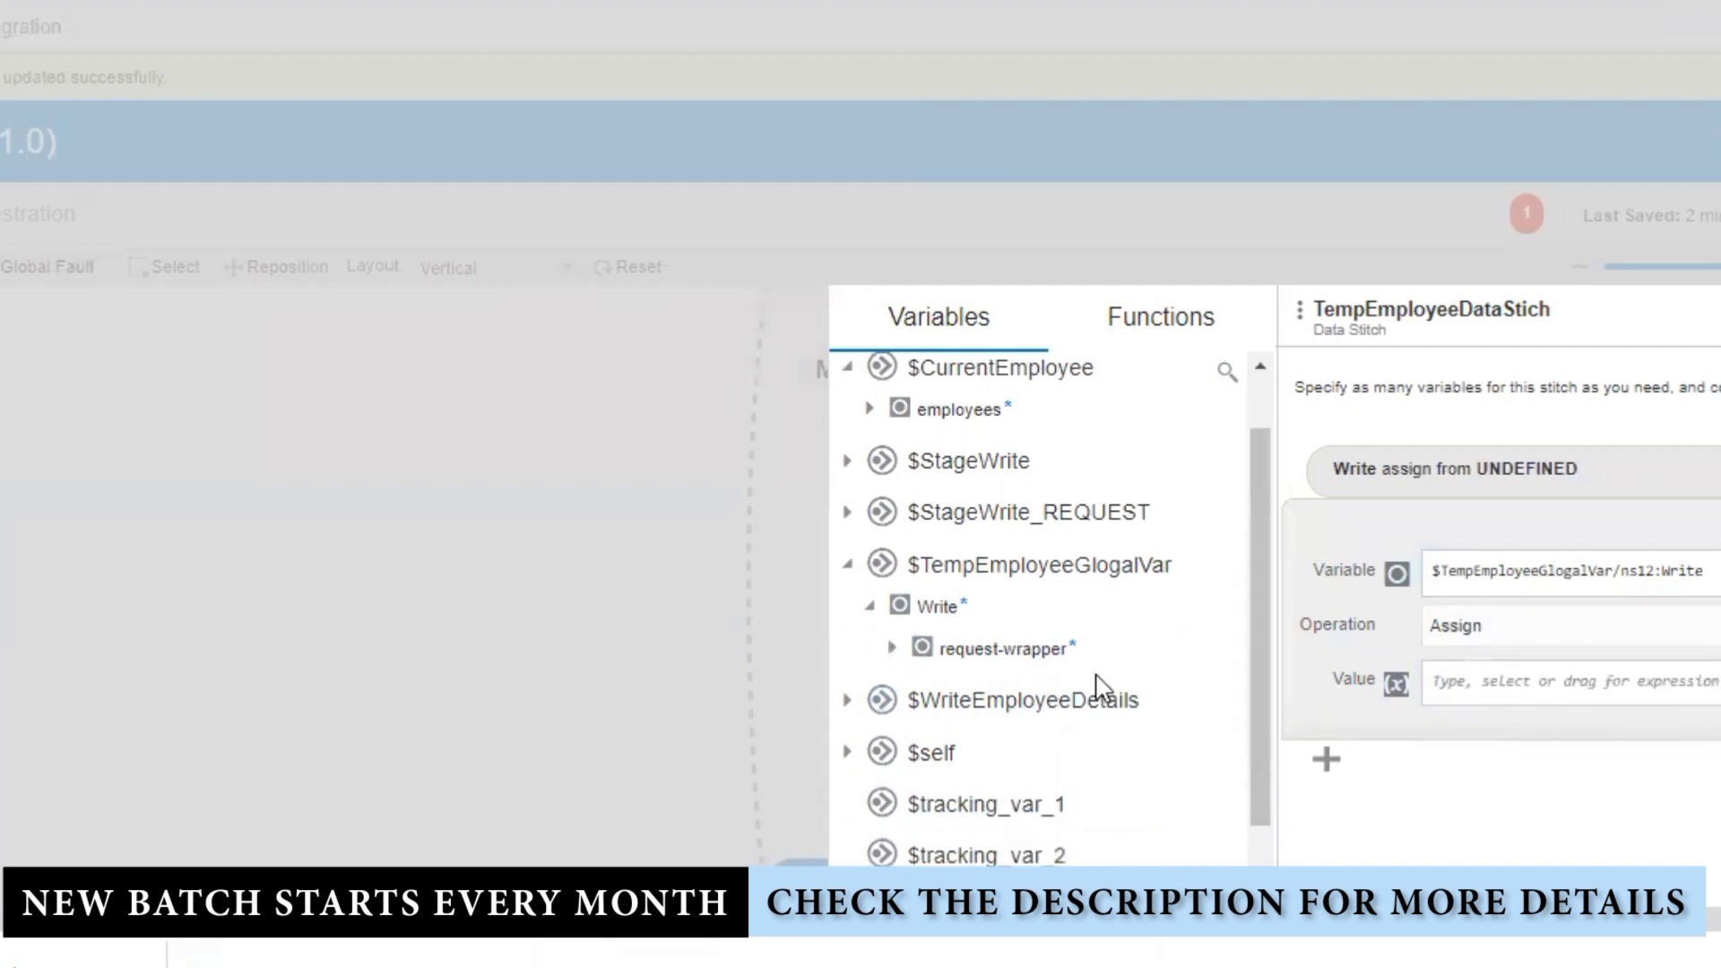
left_click(847, 655)
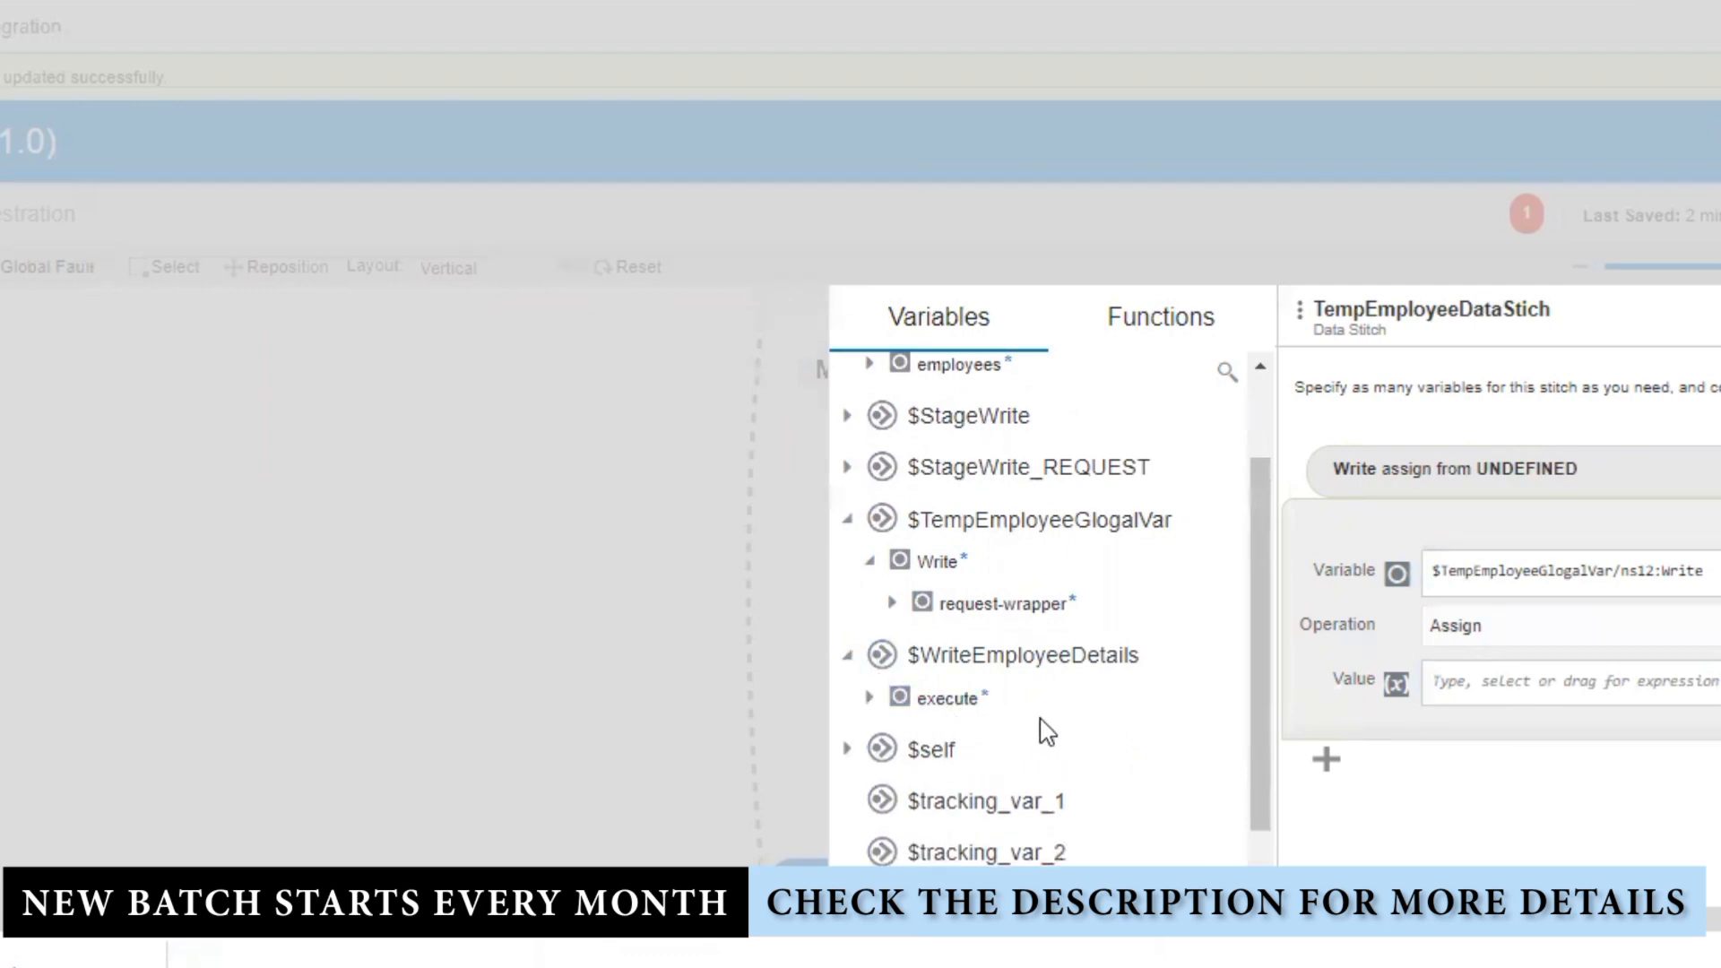
left_click(848, 468)
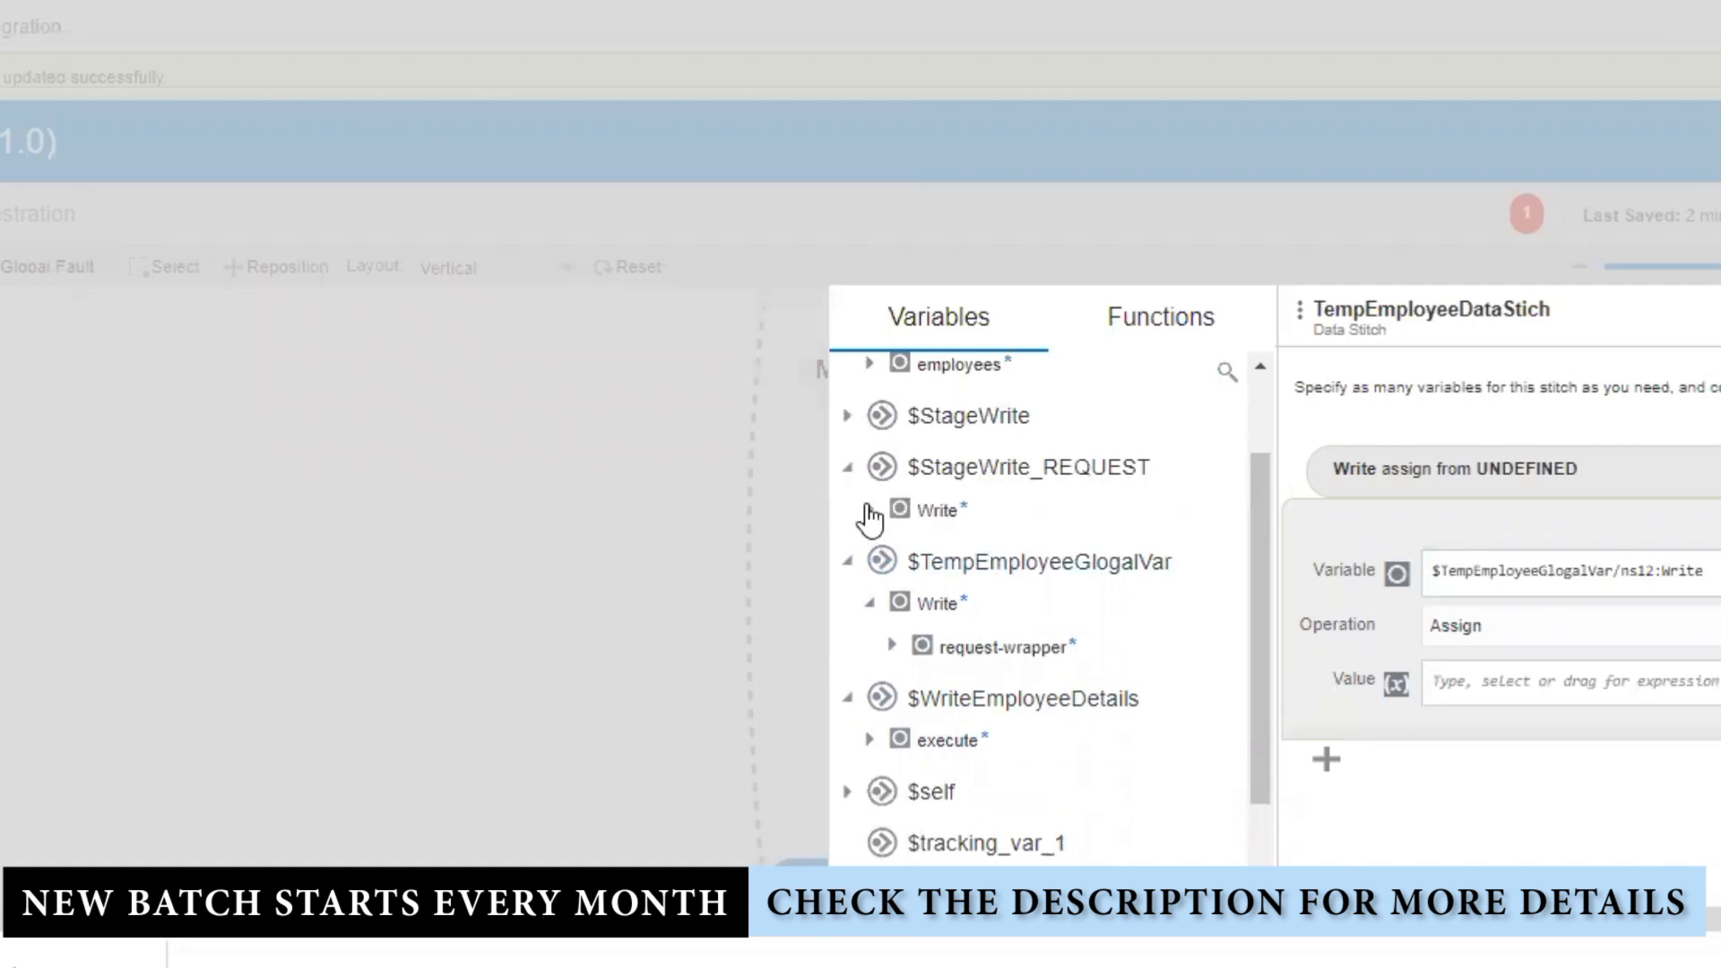
left_click_drag(901, 510, 1574, 687)
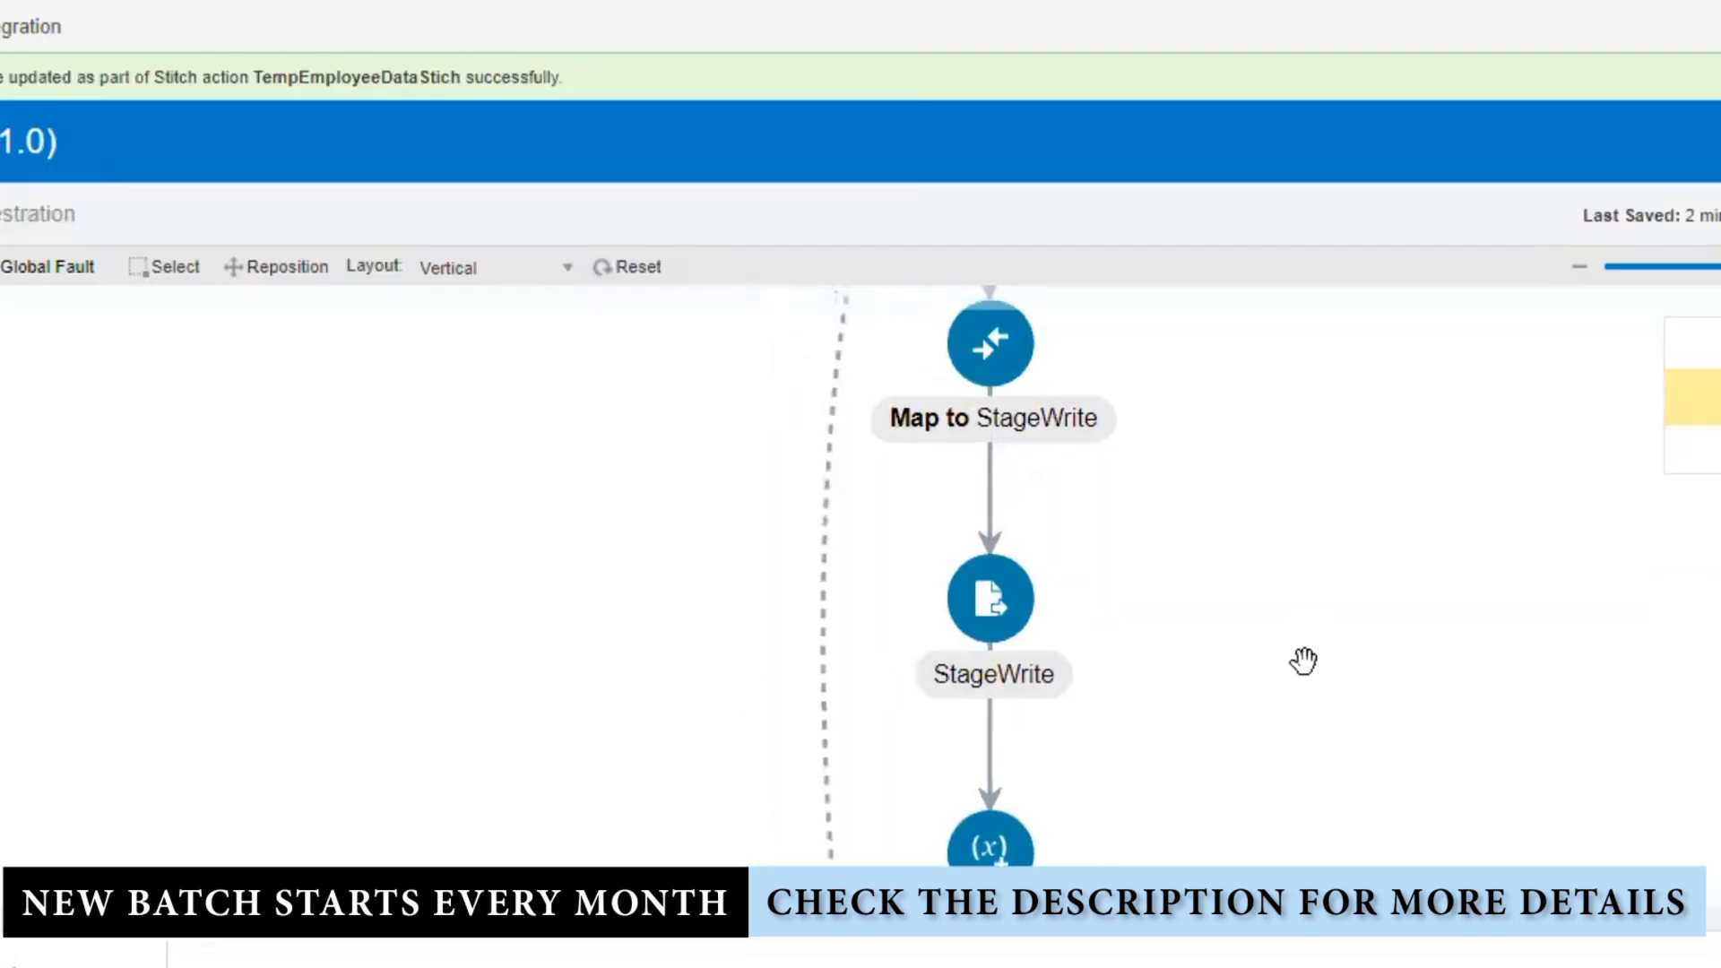
left_click(980, 699)
left_click_drag(1235, 723, 1272, 499)
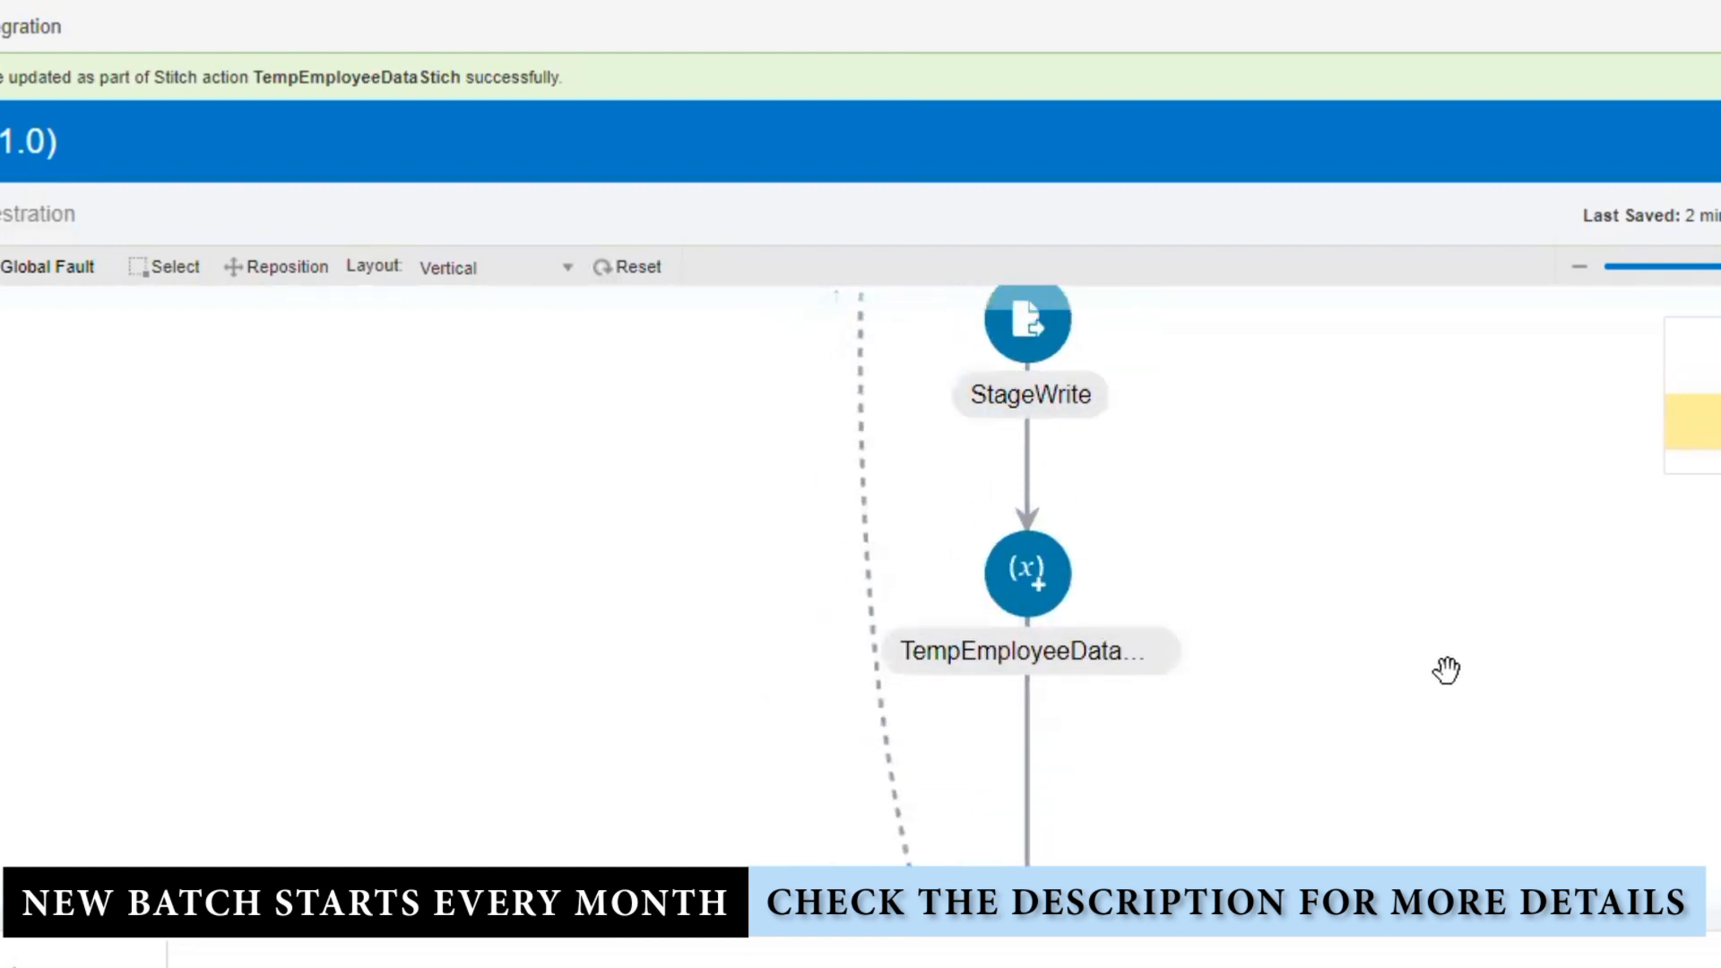
left_click_drag(1298, 504, 1305, 620)
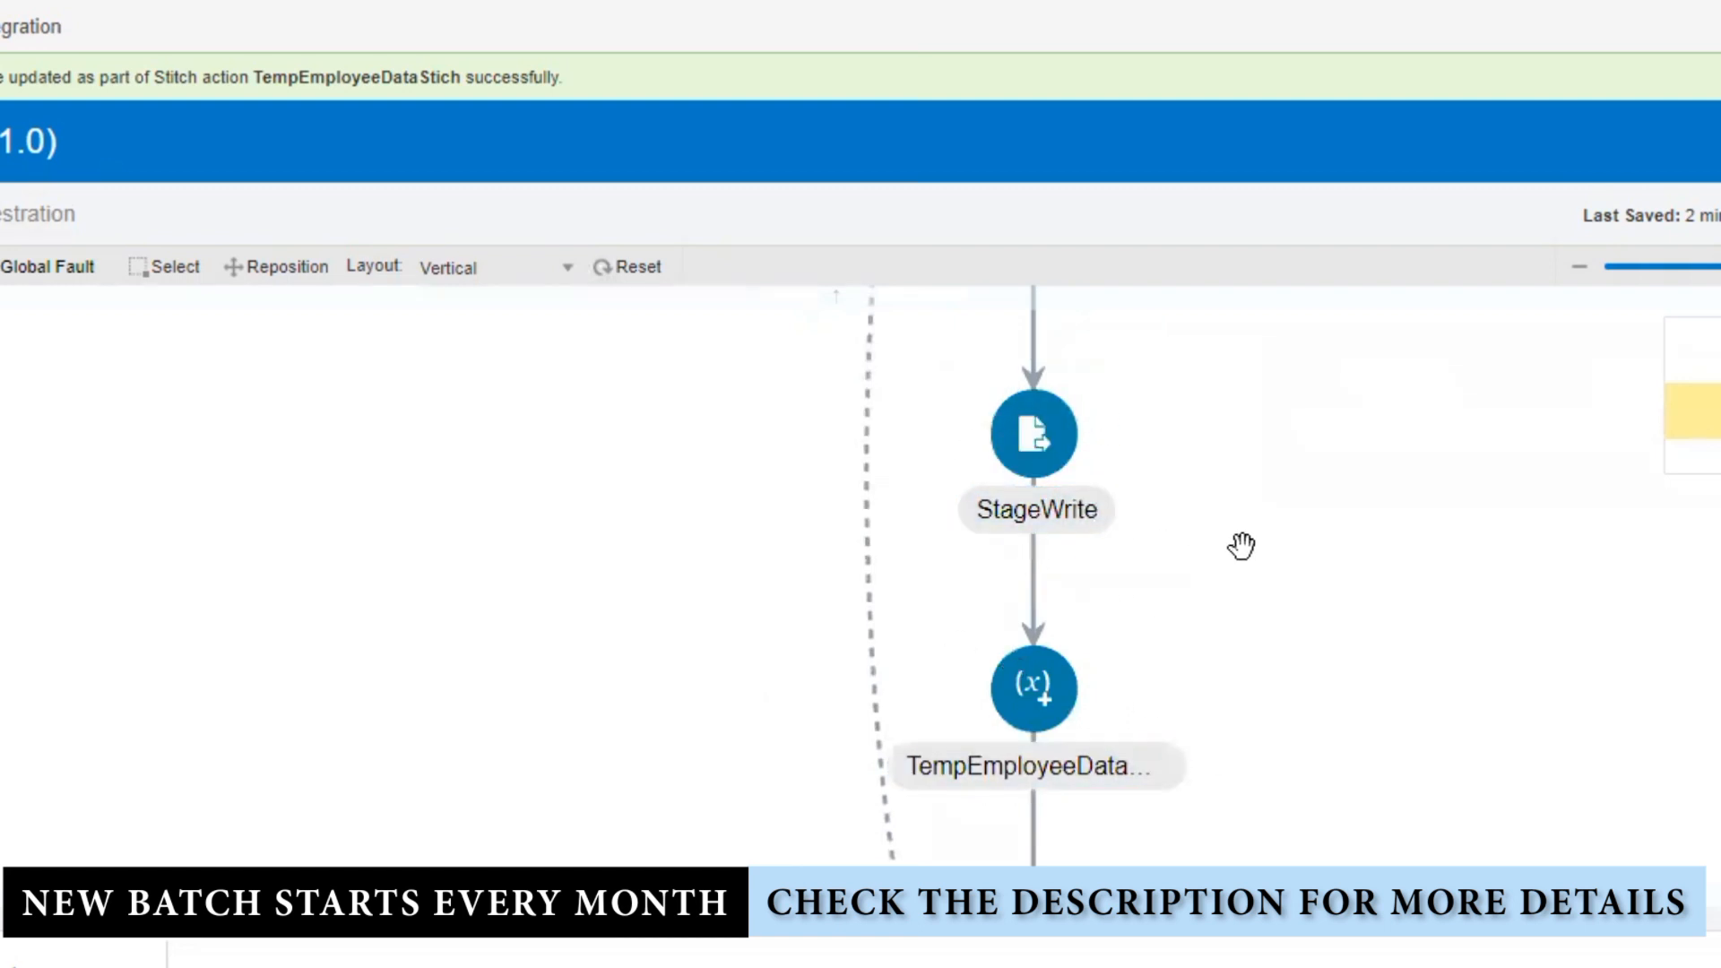
left_click_drag(1322, 564, 1381, 622)
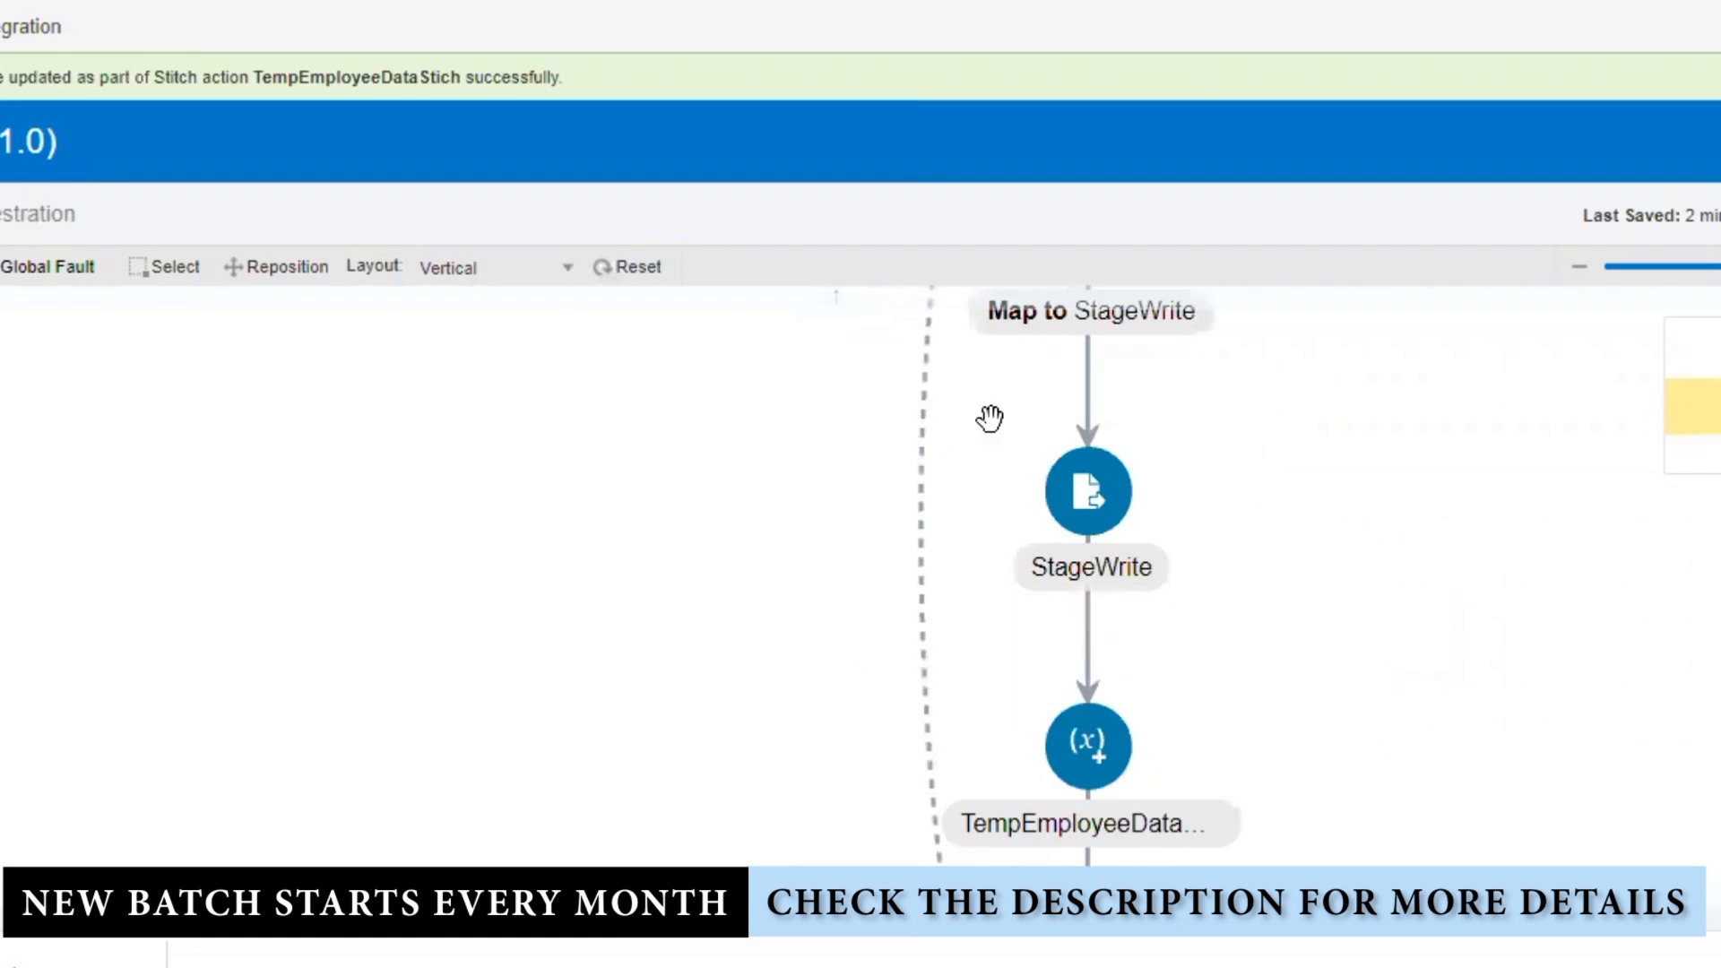
left_click_drag(1253, 587, 1384, 967)
left_click_drag(1350, 546, 1356, 461)
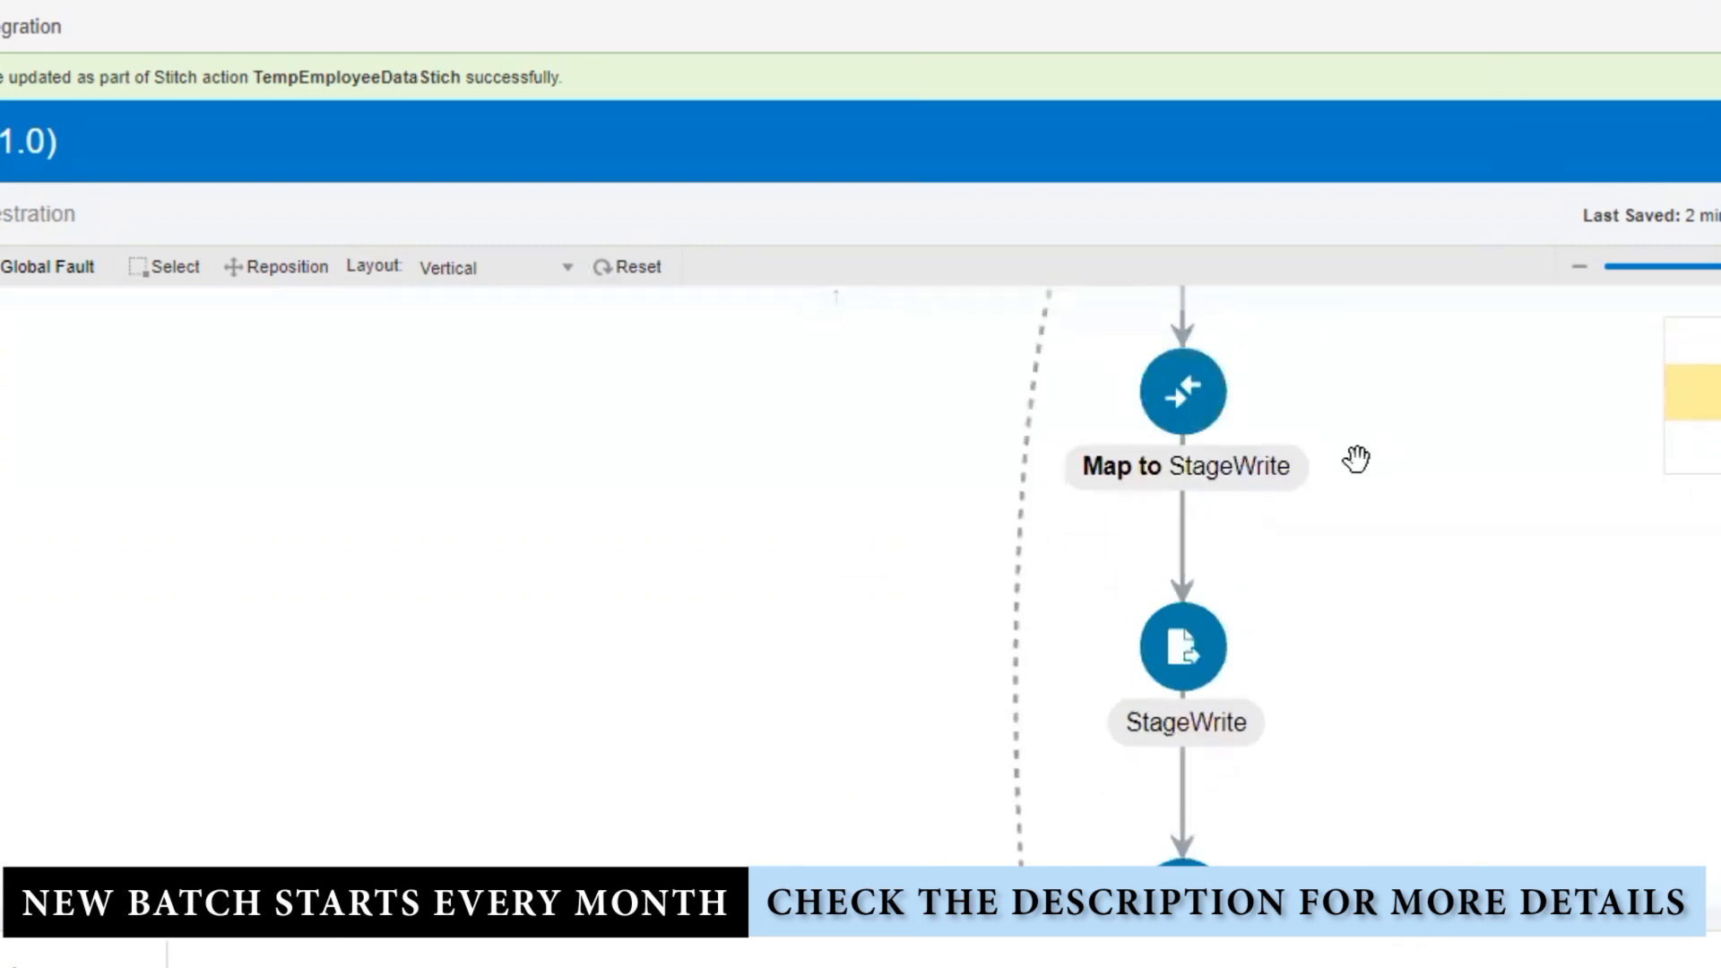
left_click_drag(1290, 510, 1303, 523)
left_click_drag(1201, 408, 1188, 672)
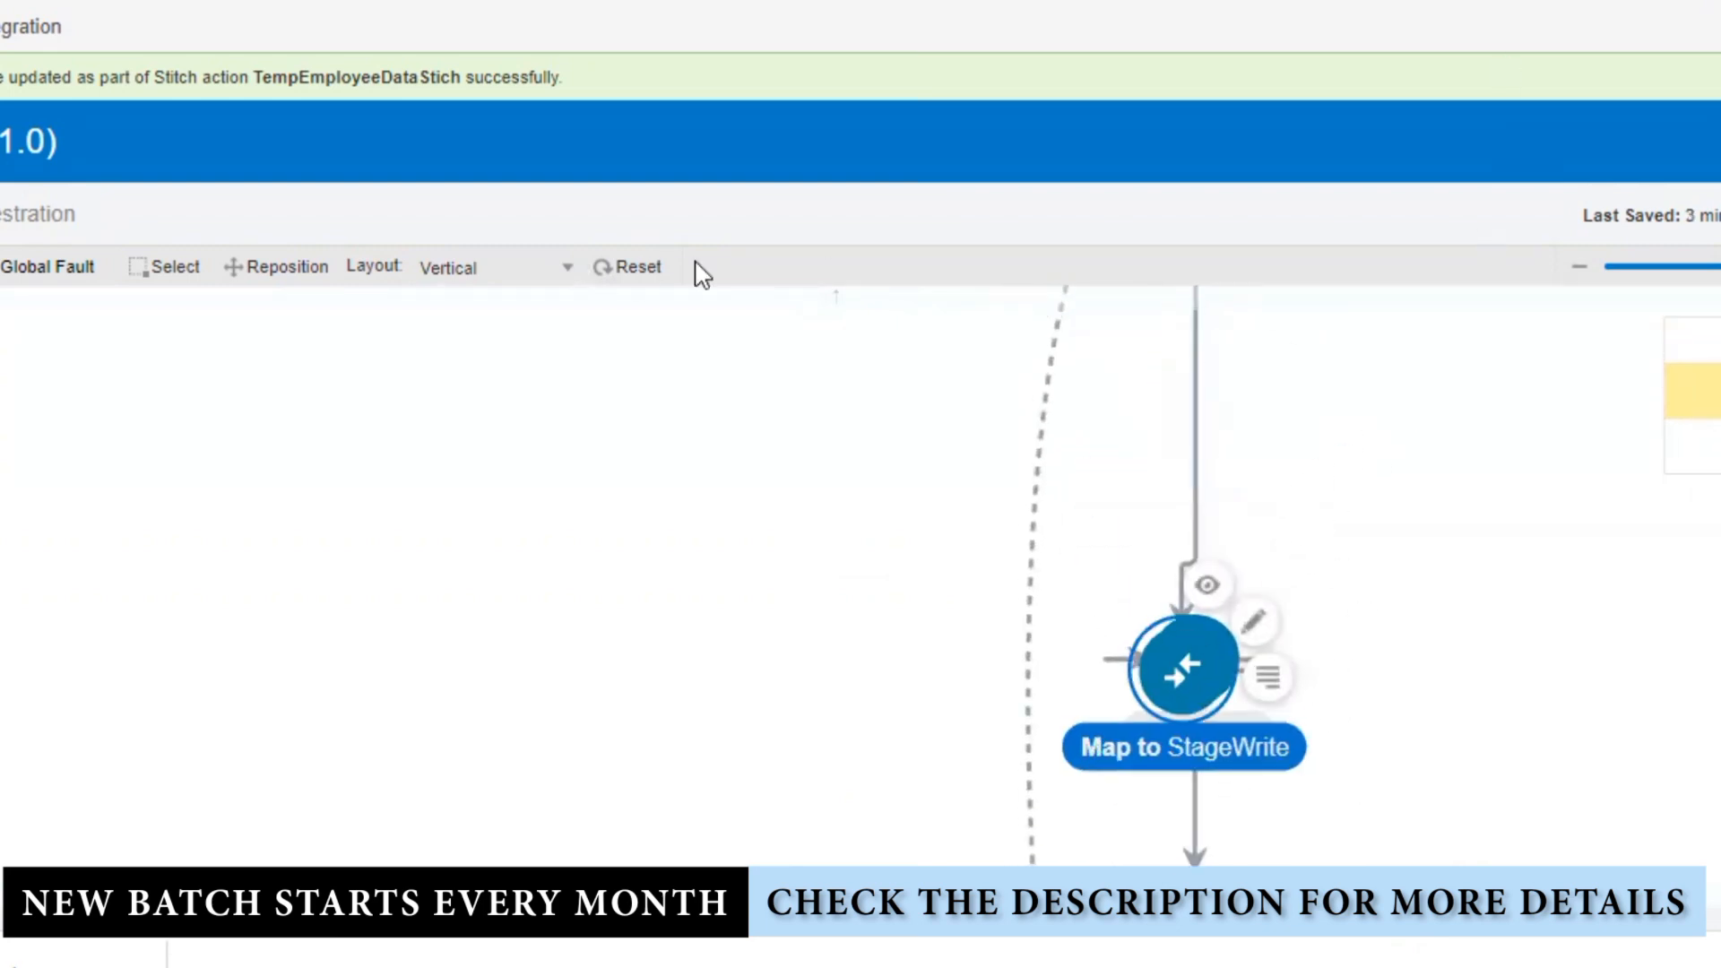
left_click(649, 267)
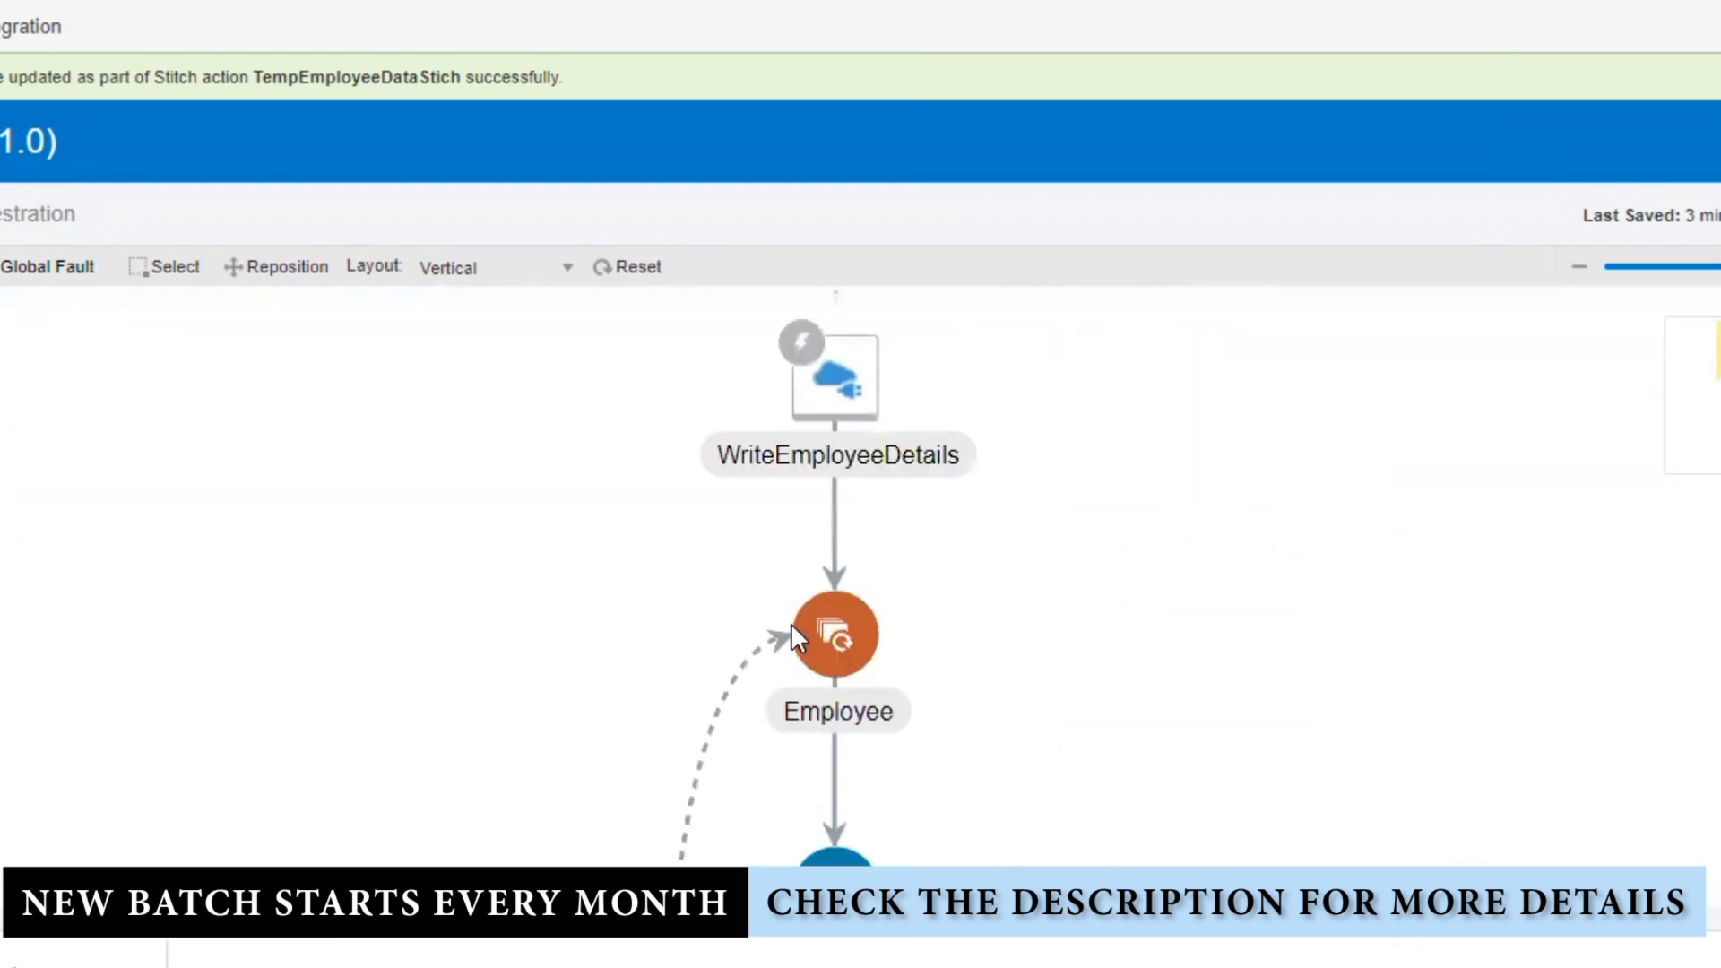
scroll(1019, 650, "down", 3)
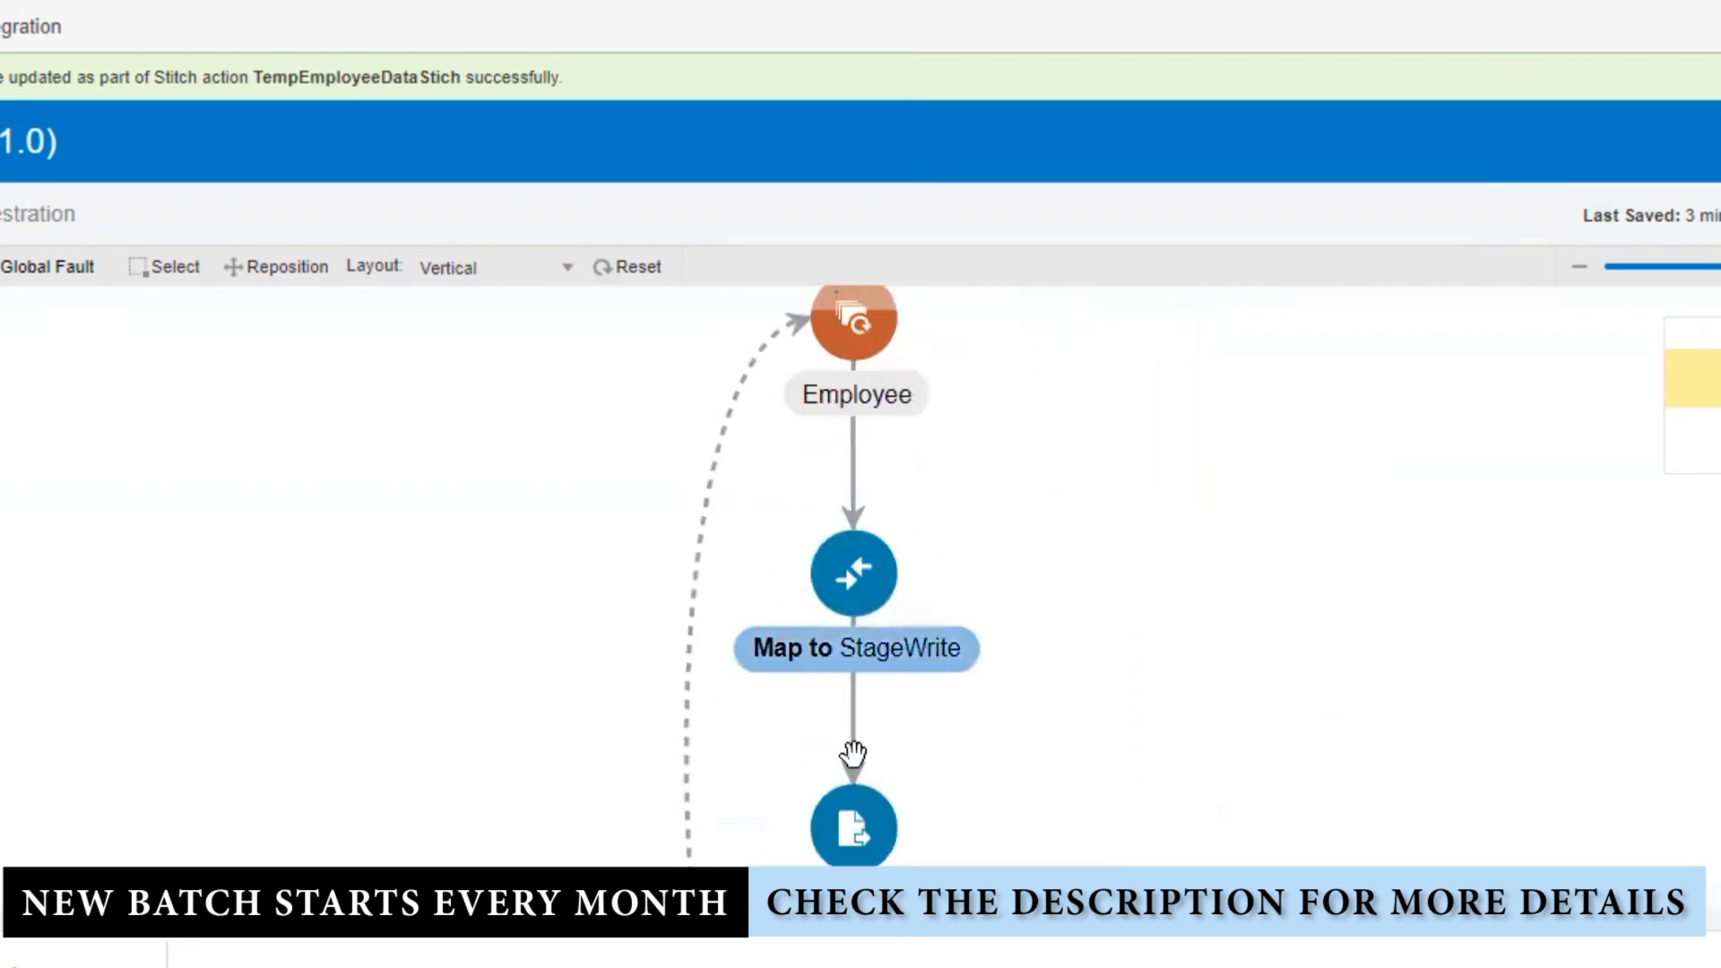
scroll(1179, 661, "down", 3)
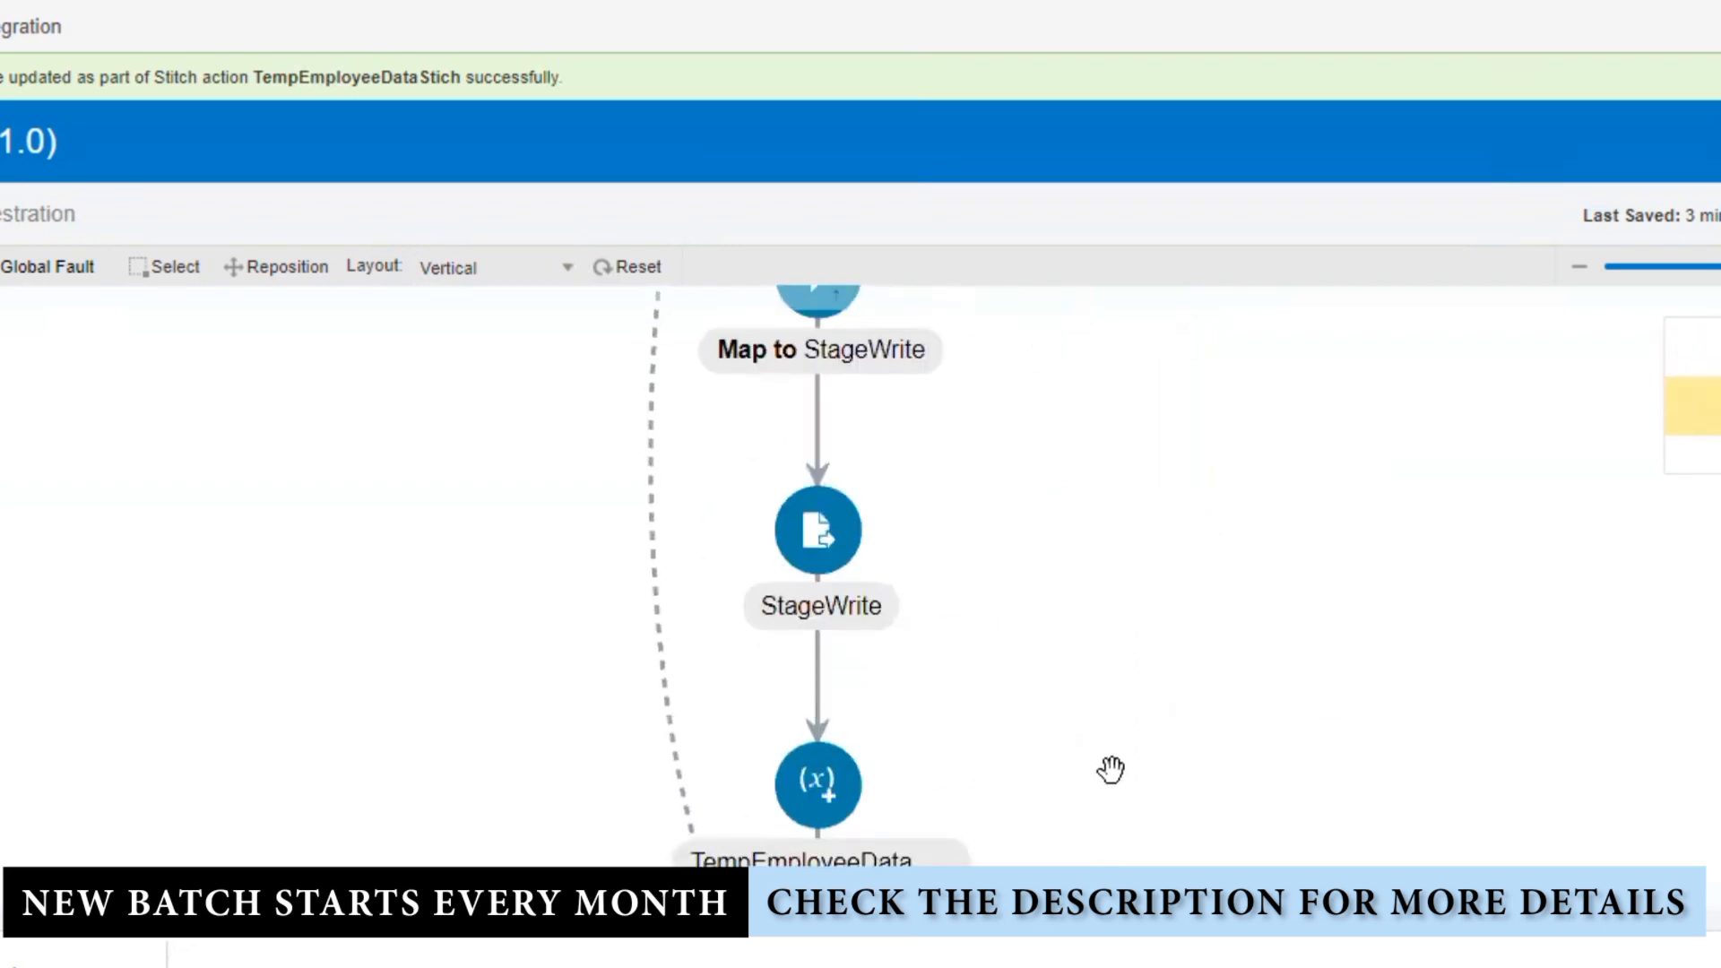
Step: Change the Write assign statement's operation to Append
left_click(818, 811)
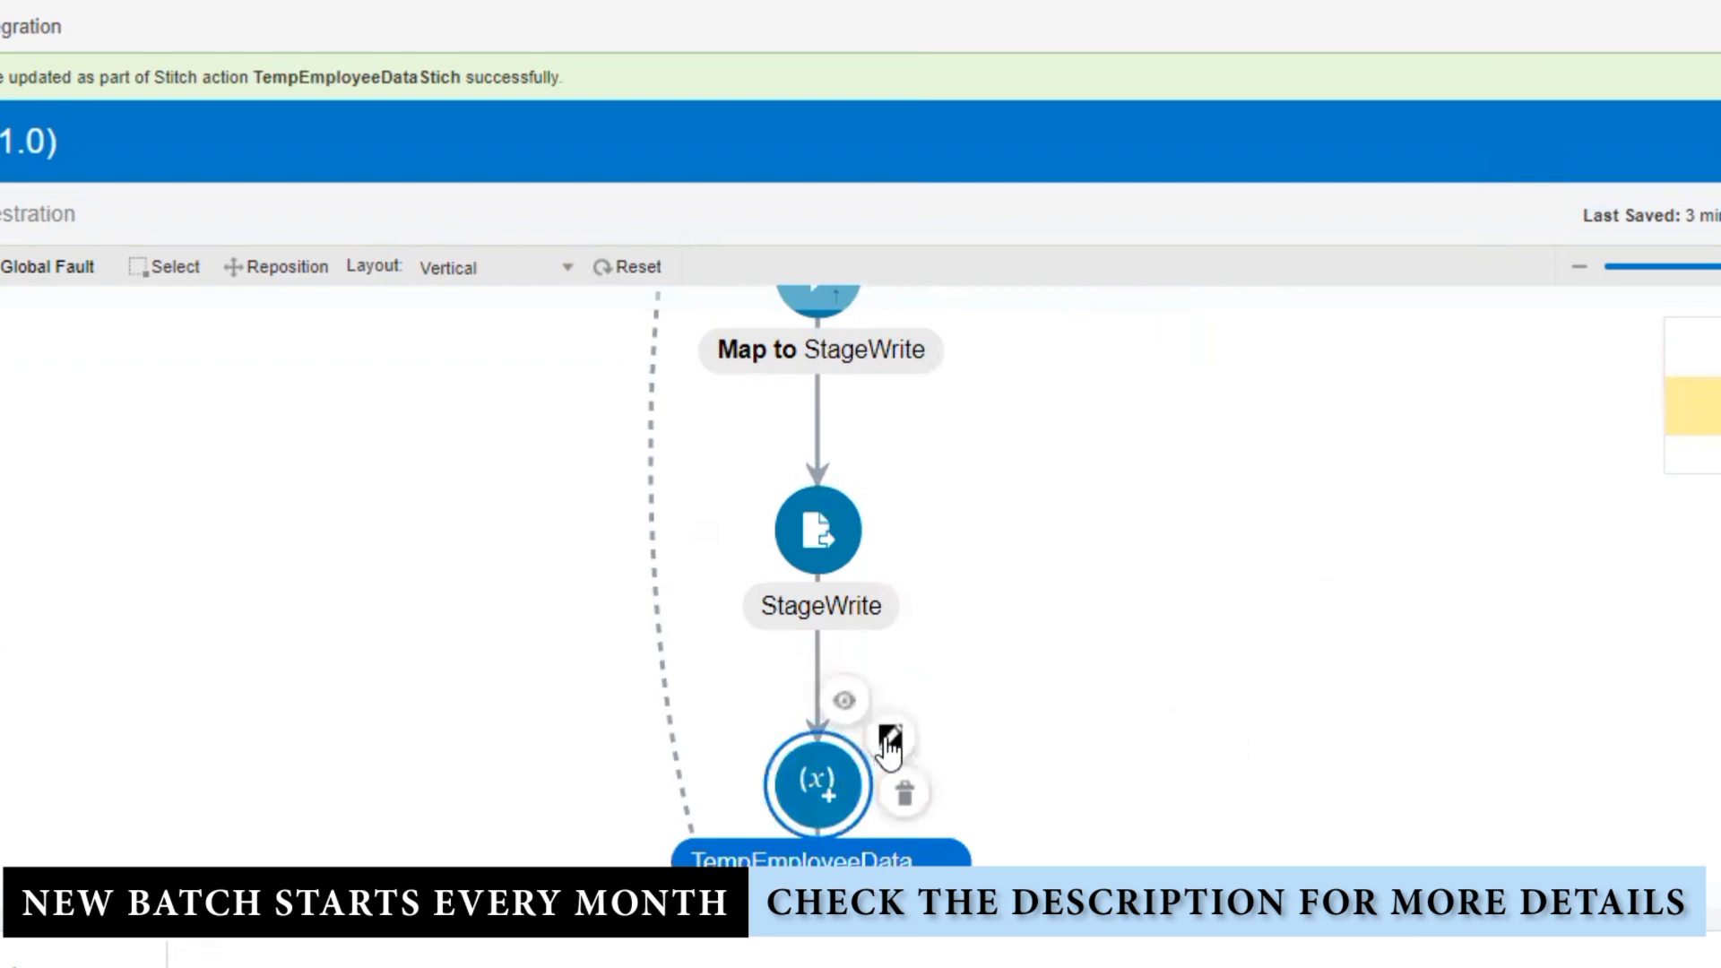
left_click(890, 739)
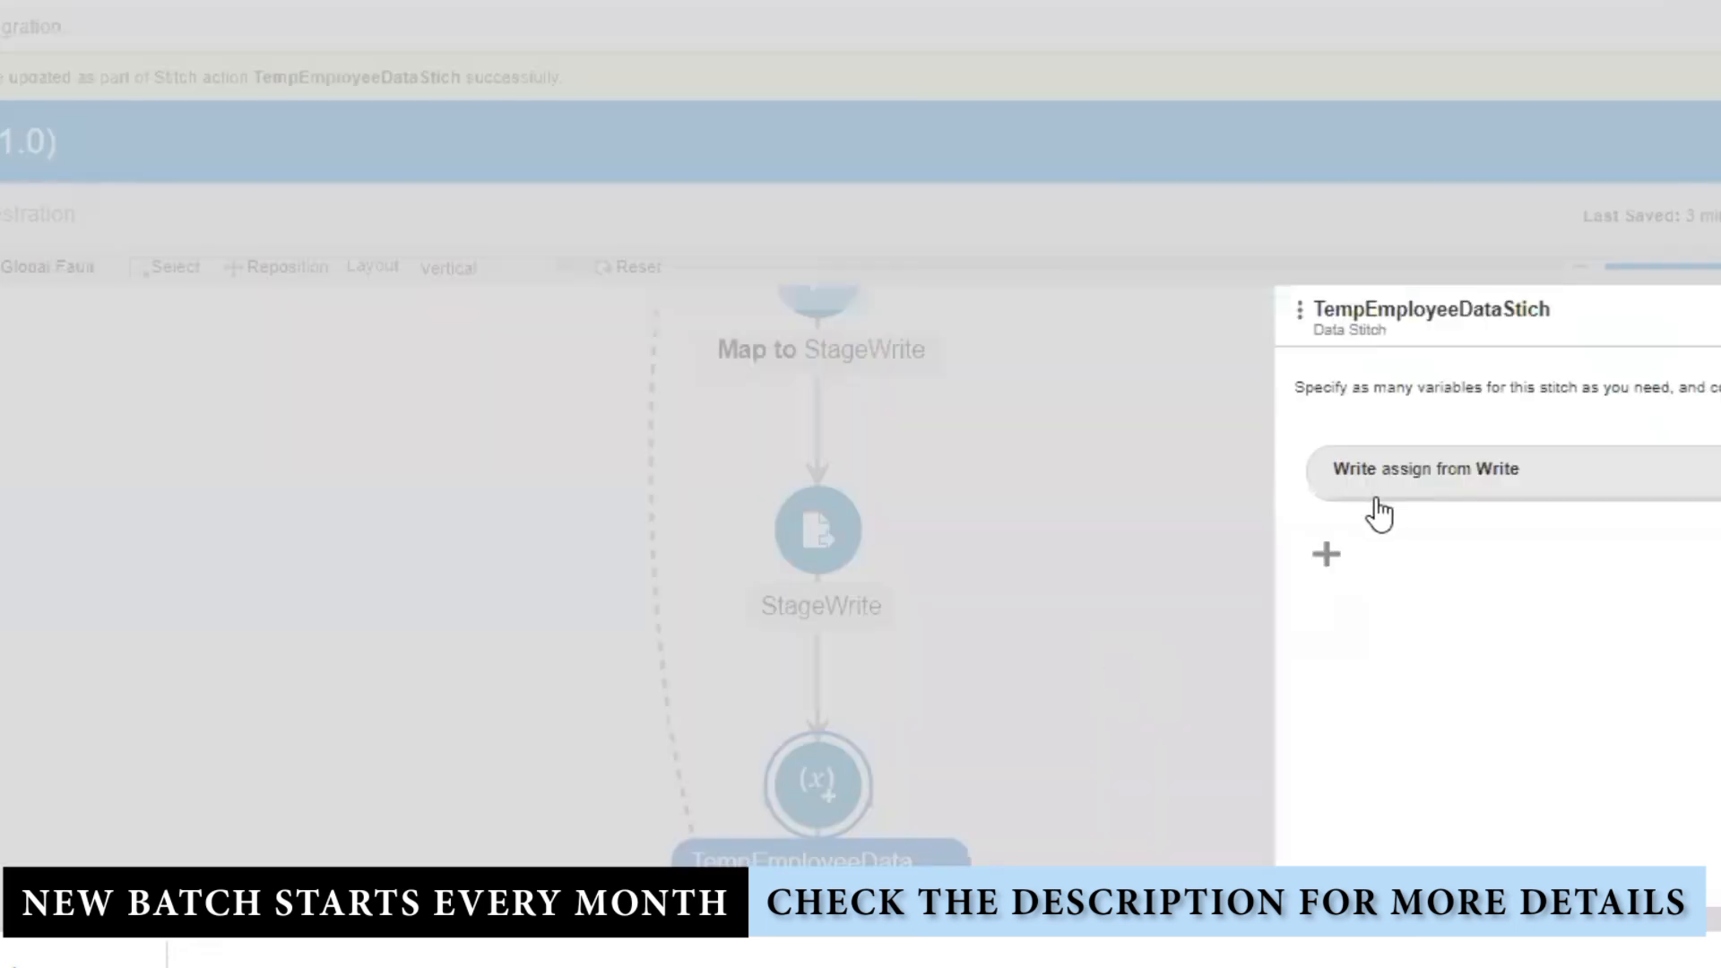
left_click(1422, 484)
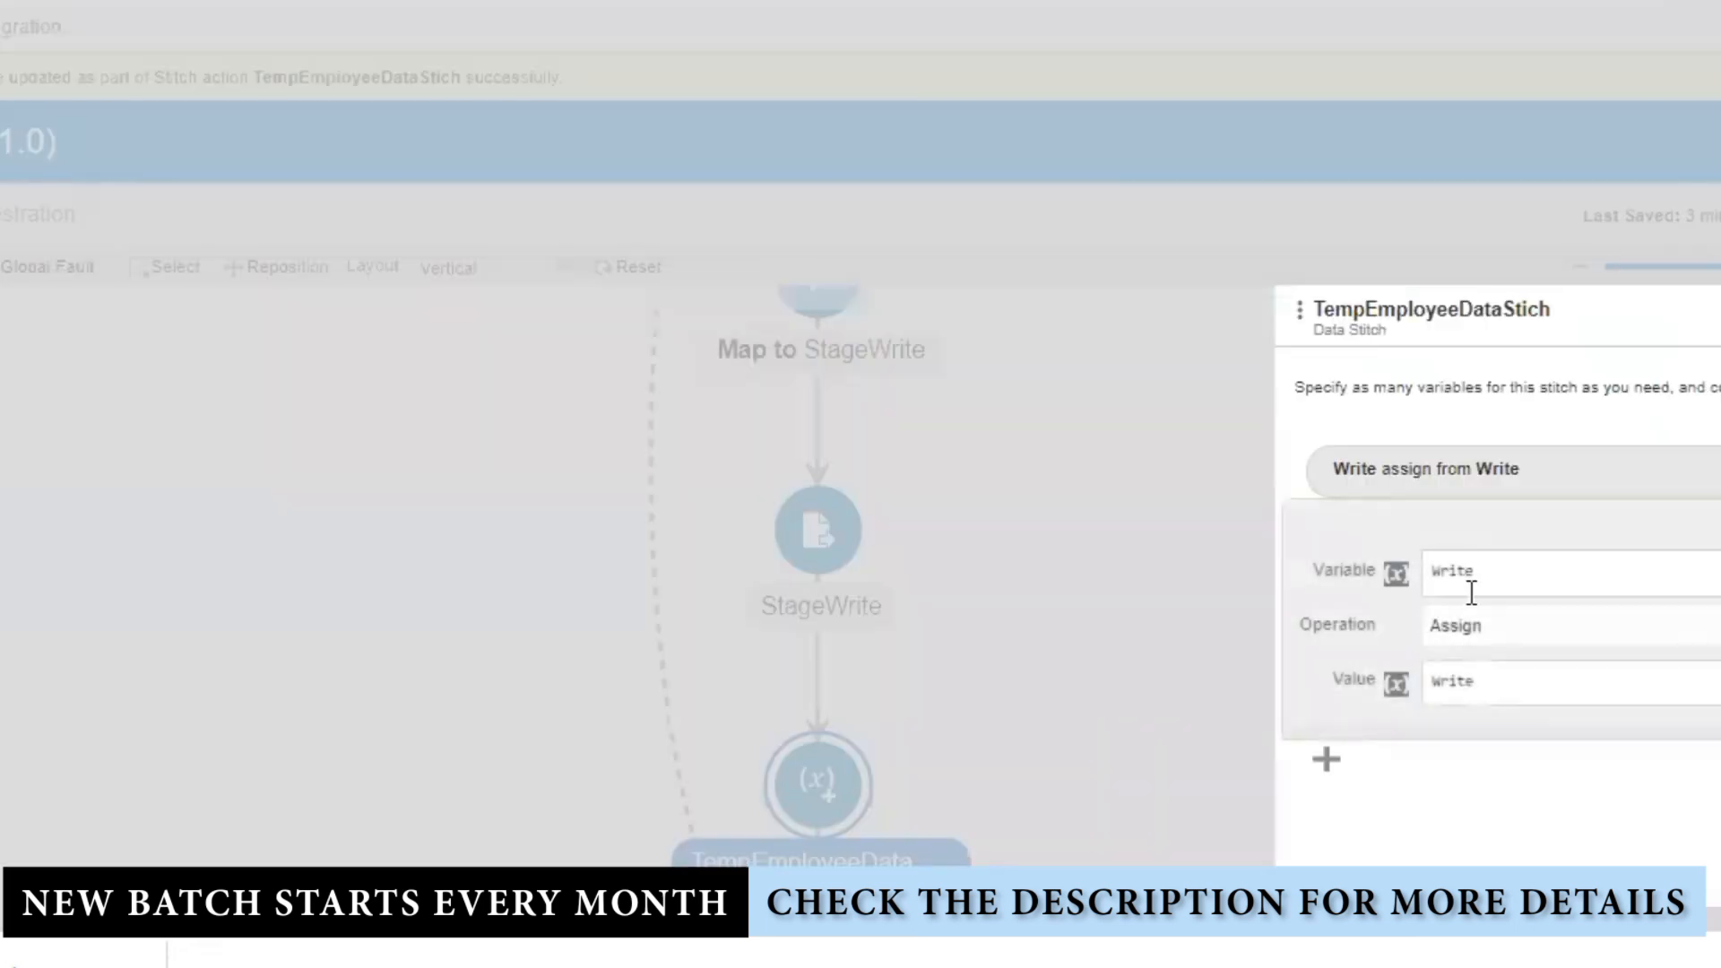
left_click(1503, 642)
left_click(1484, 697)
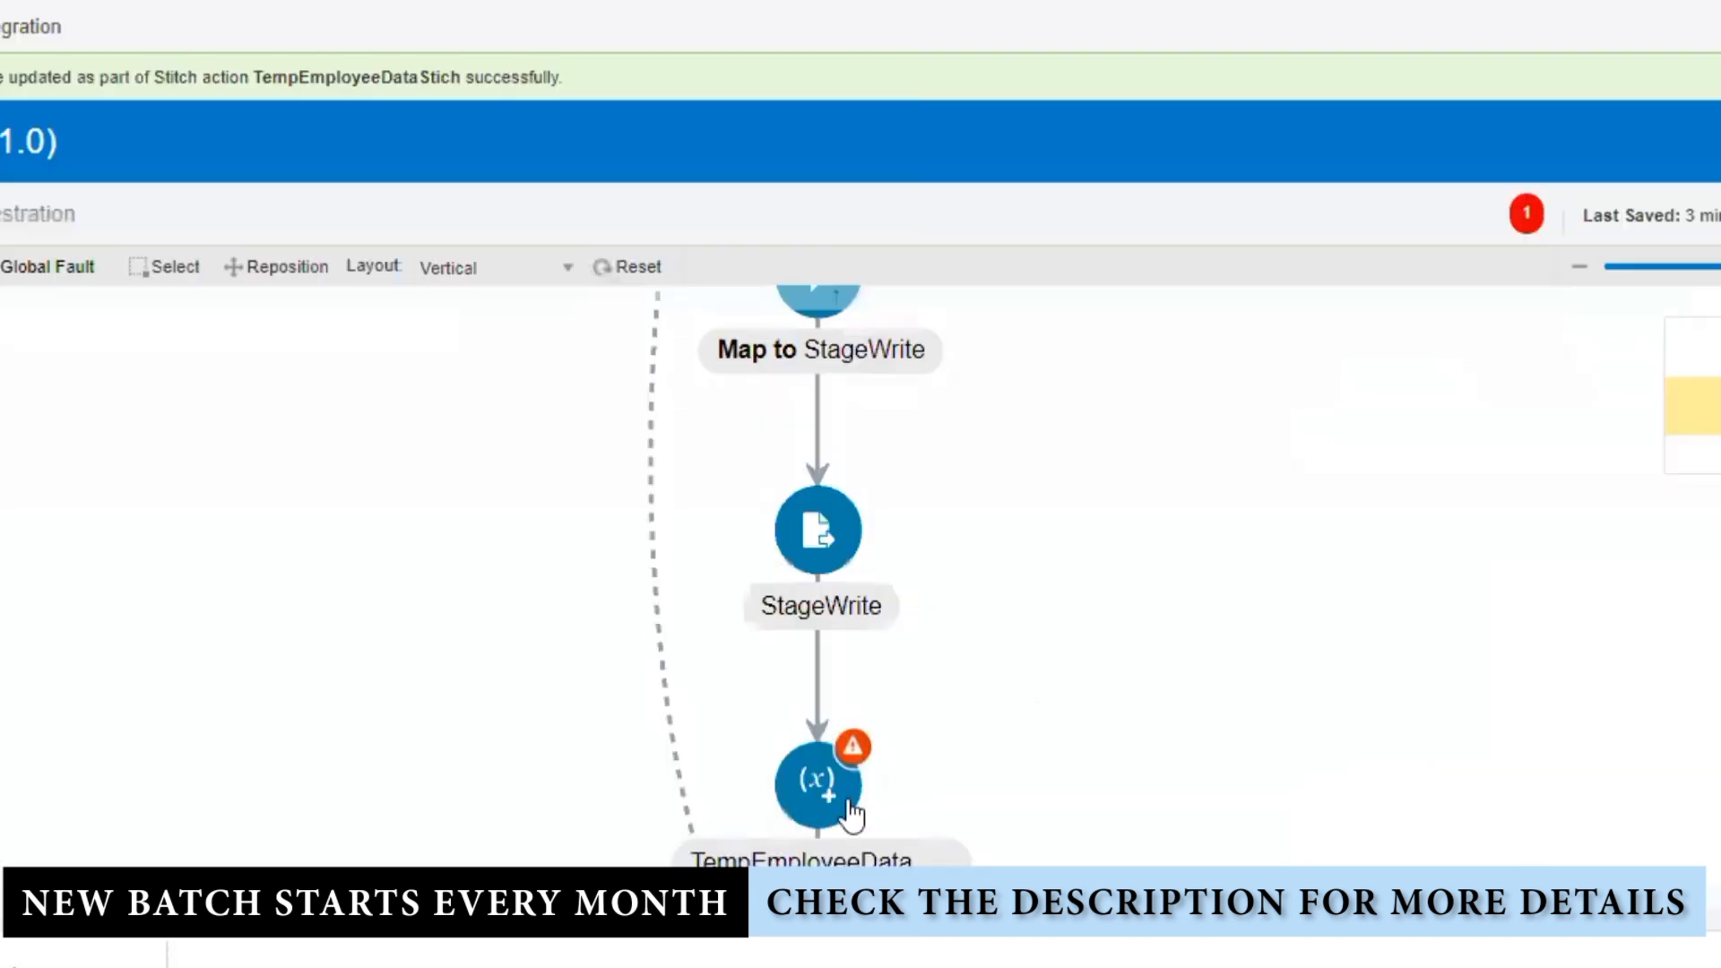
Step: Set the append target to $TempEmployeeGlogalVar Write/request-wrapper/employees
left_click(850, 813)
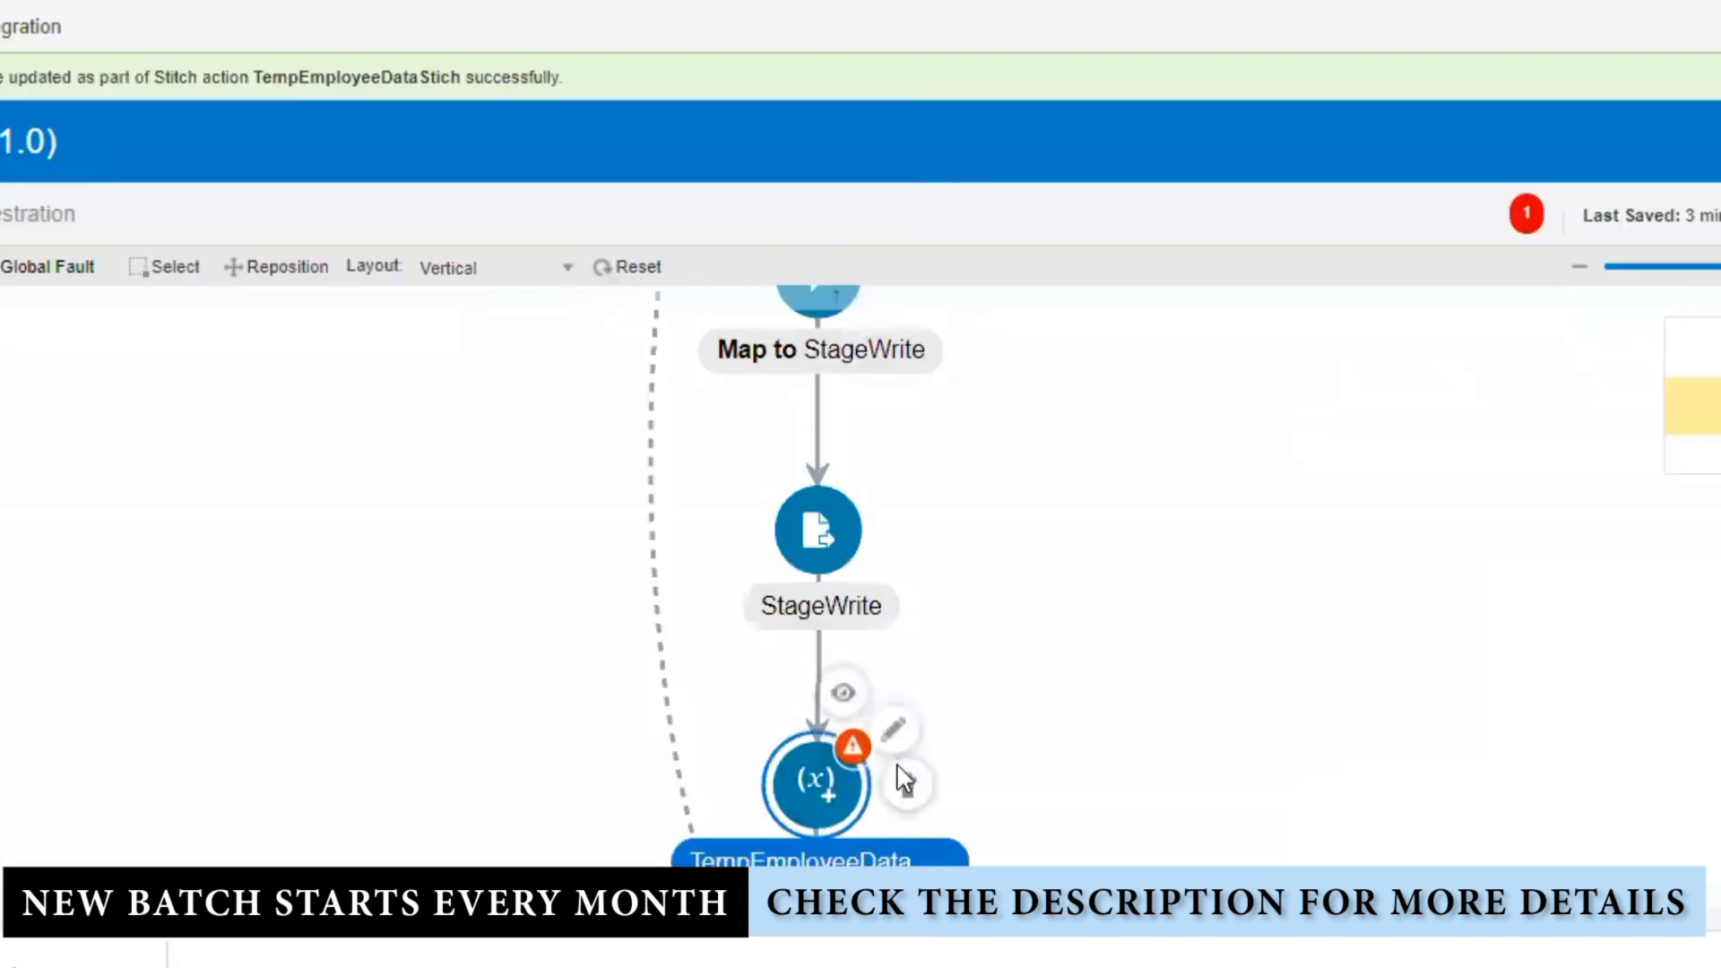
left_click(893, 730)
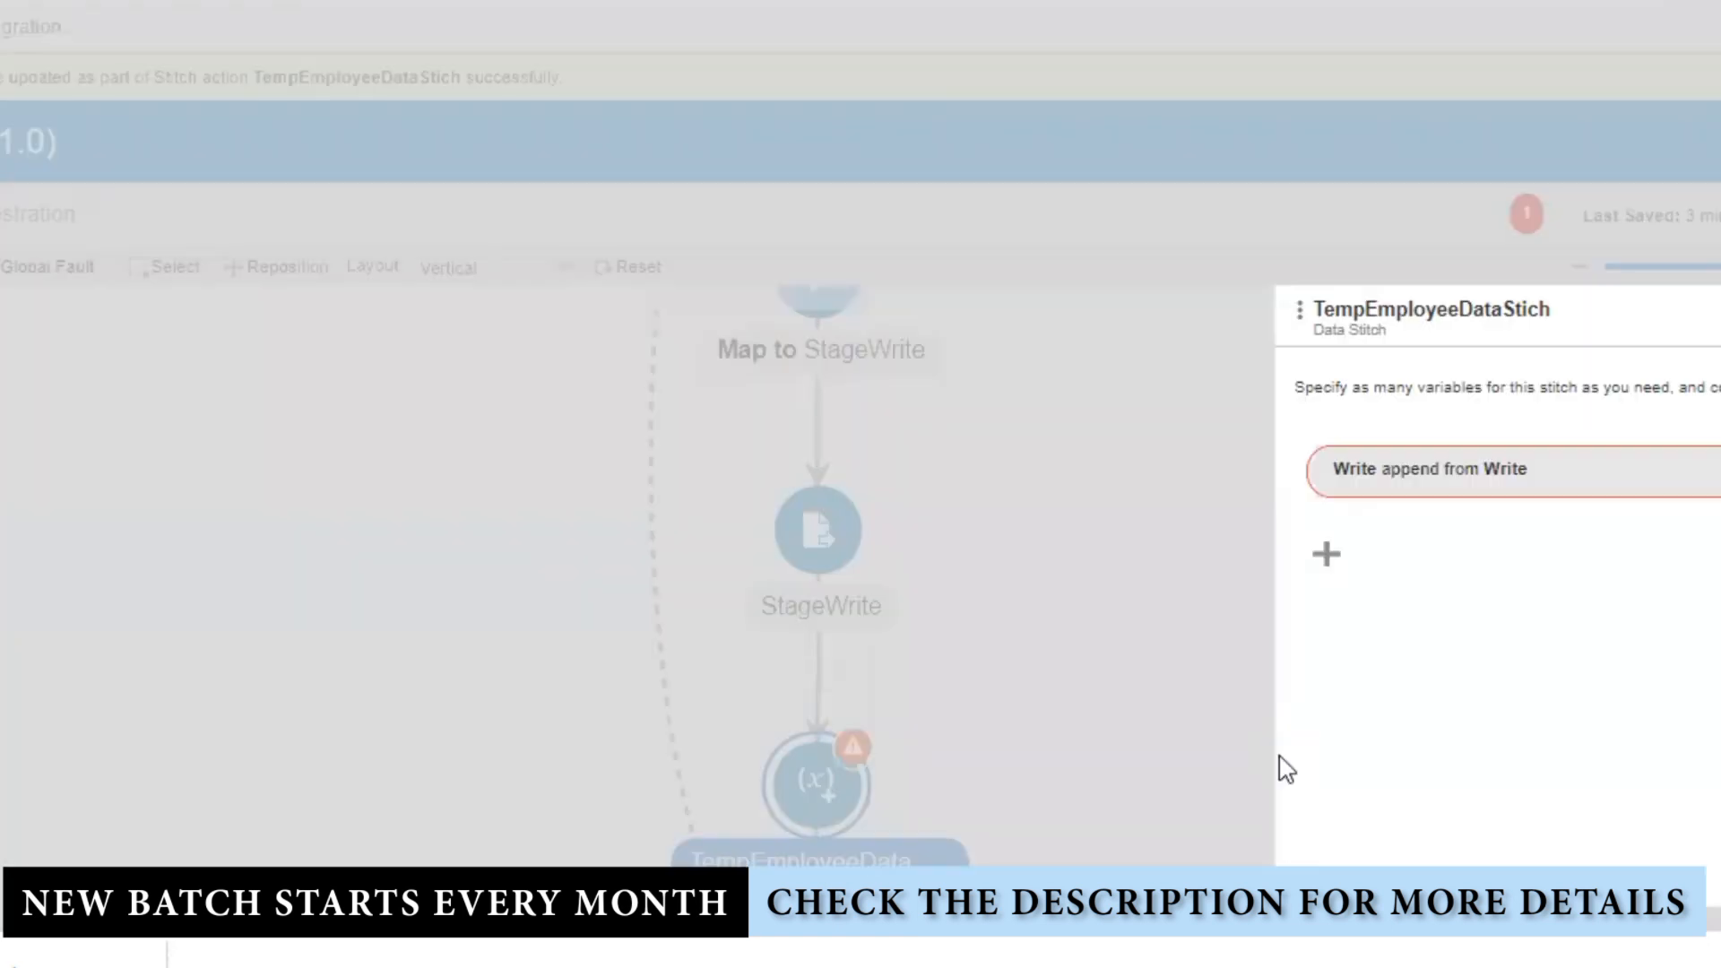
left_click(1503, 491)
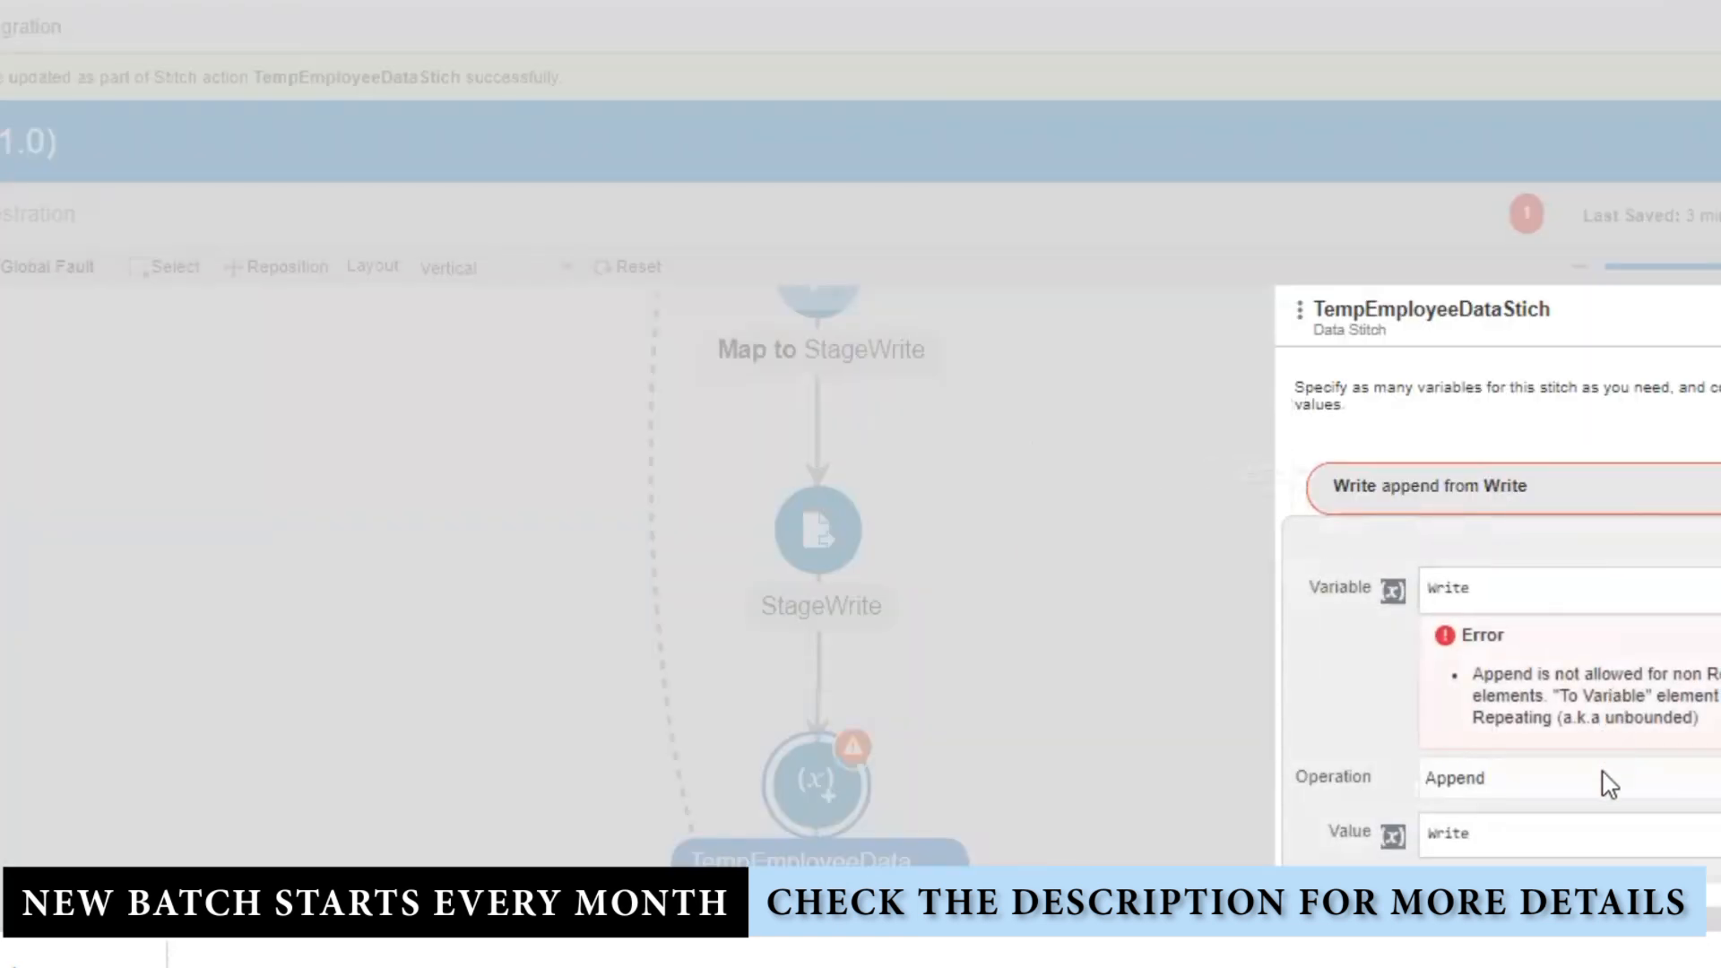
left_click(1629, 593)
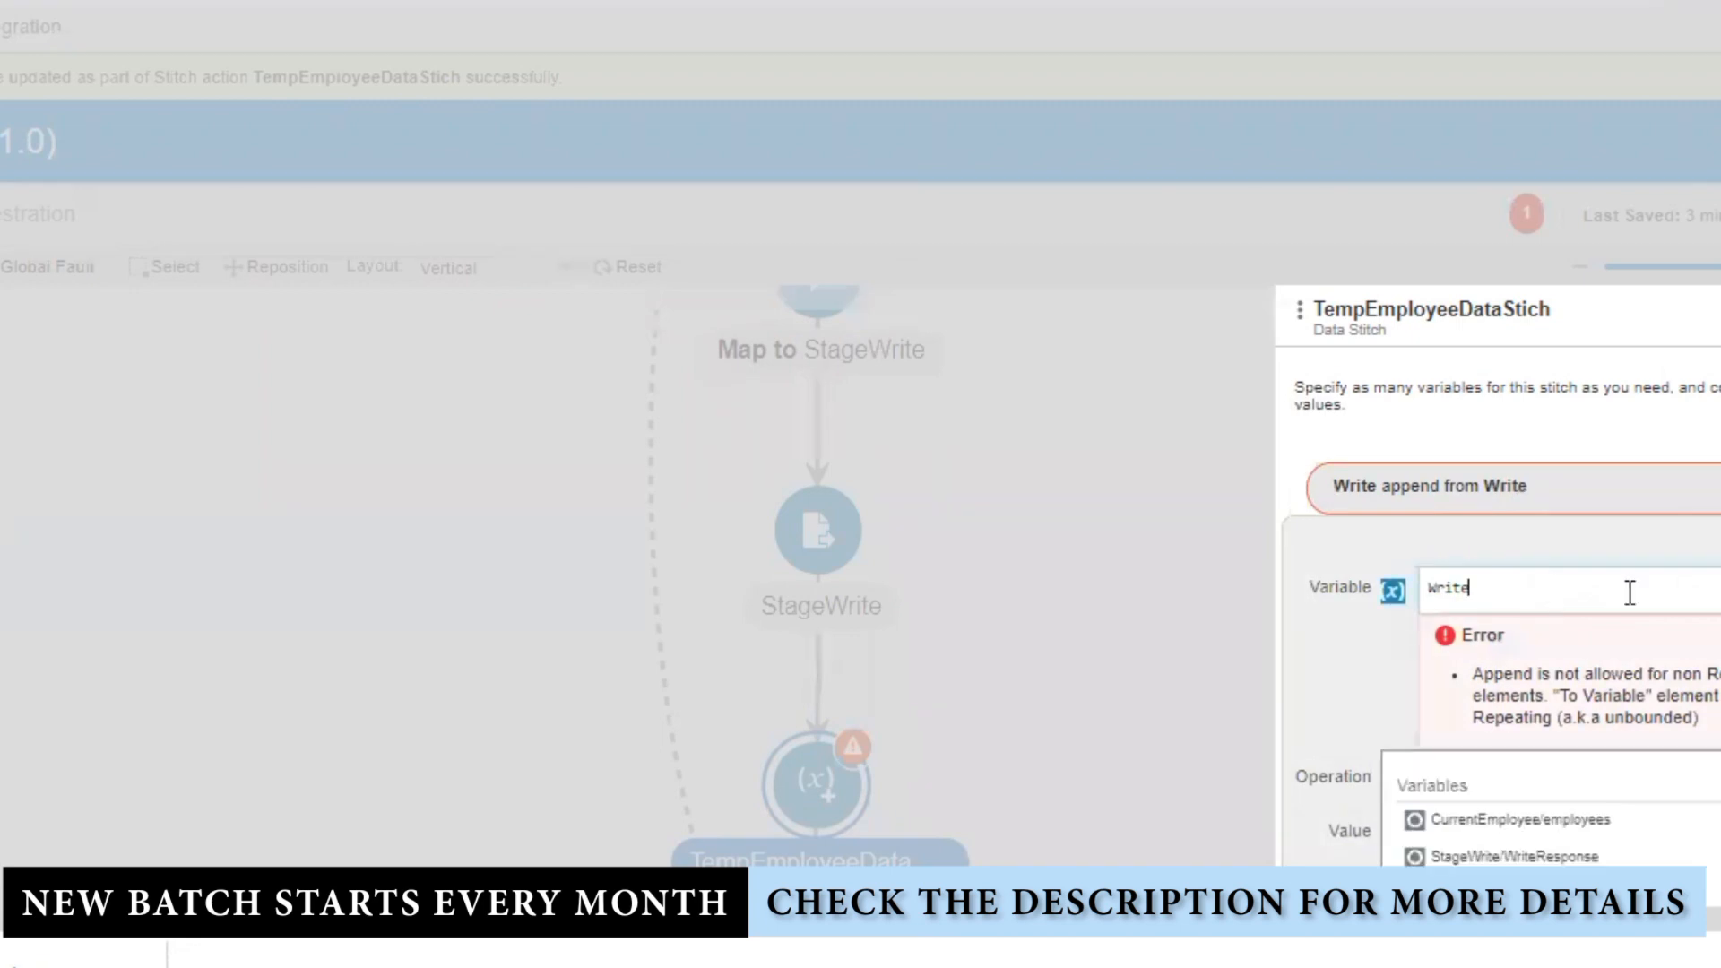
left_click(1393, 592)
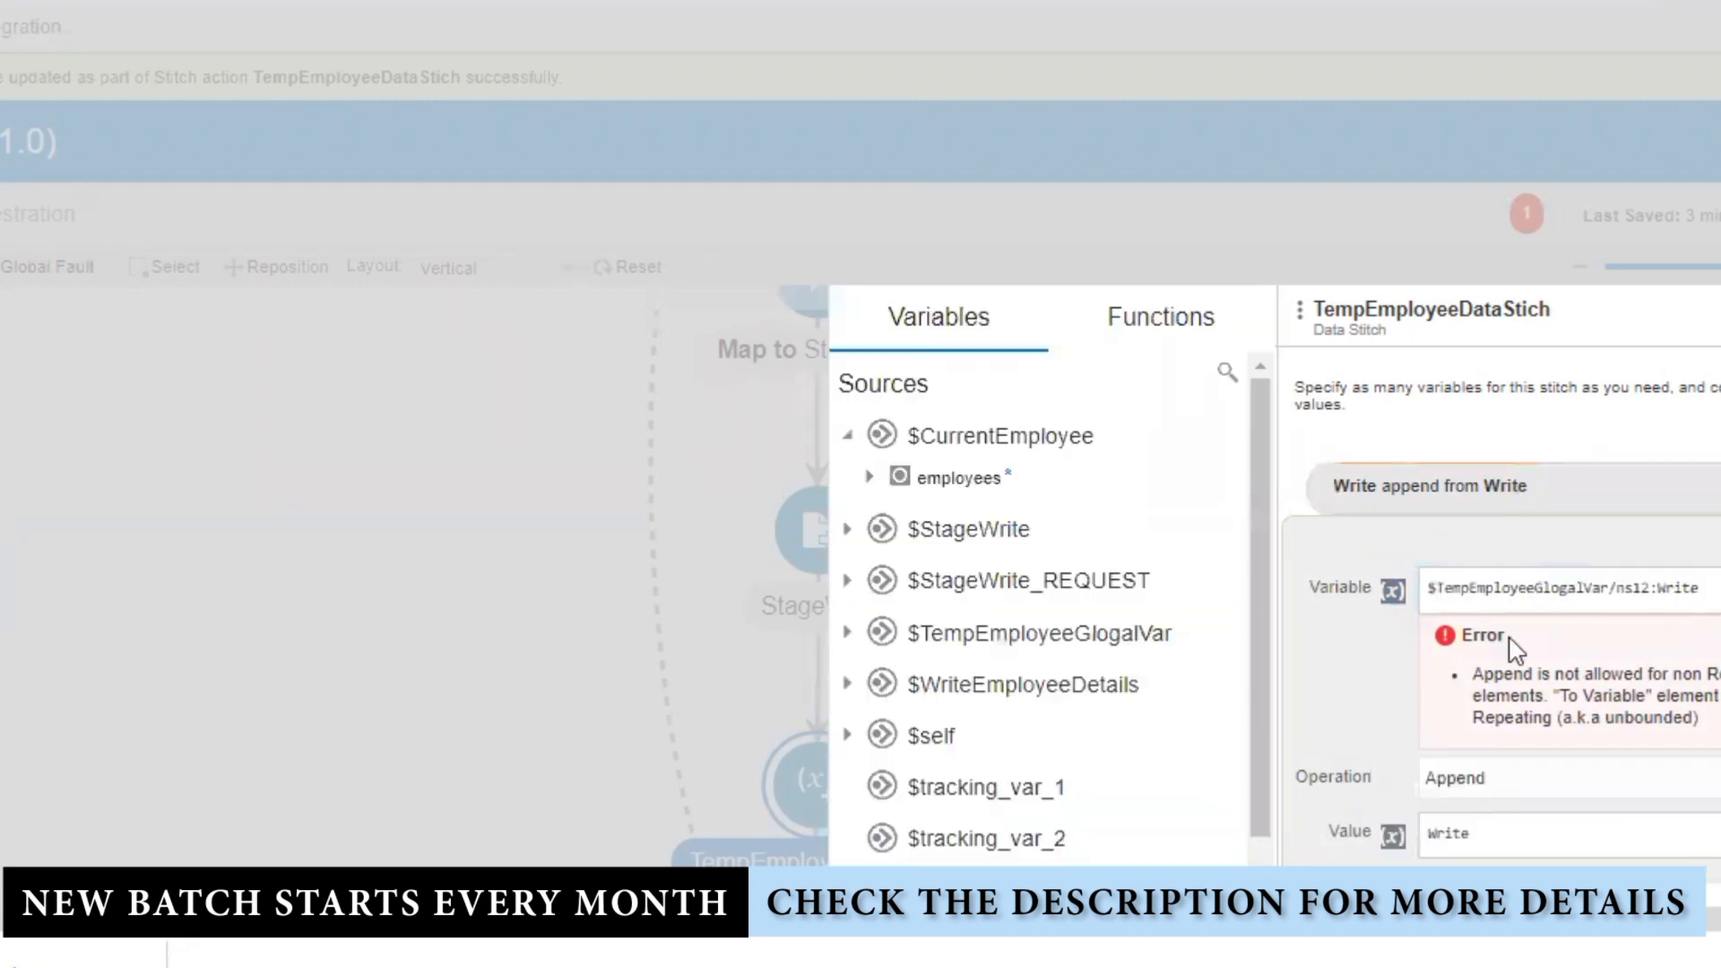
left_click(846, 634)
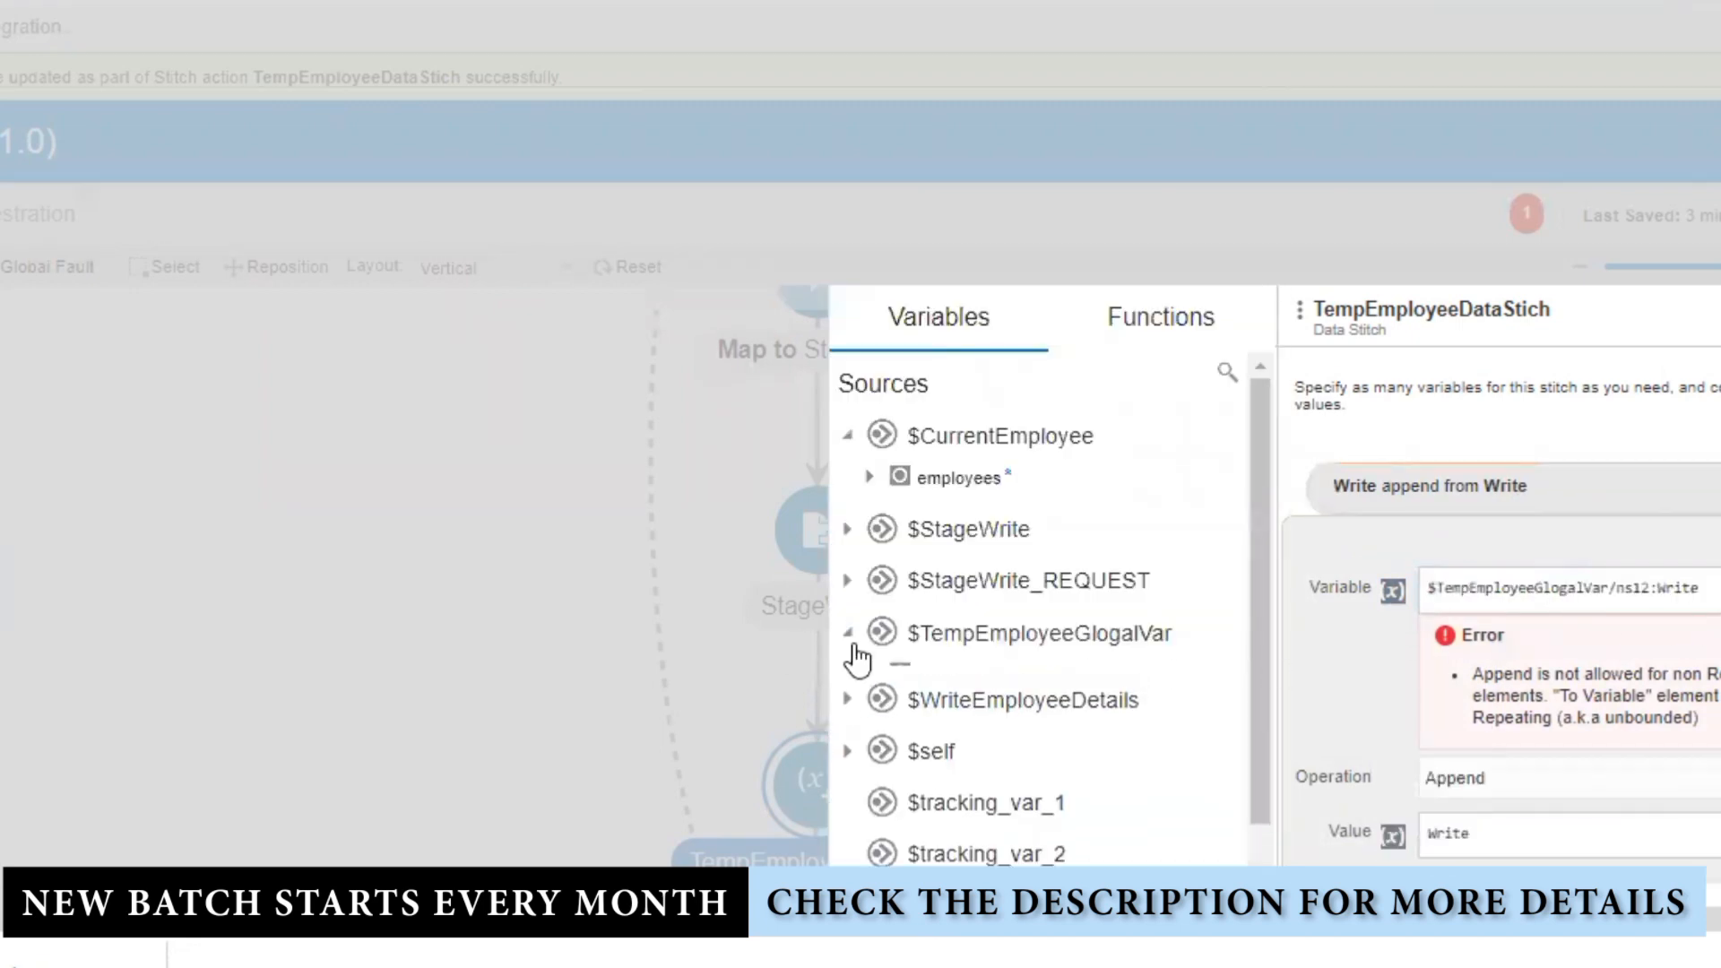
left_click(869, 674)
left_click(891, 717)
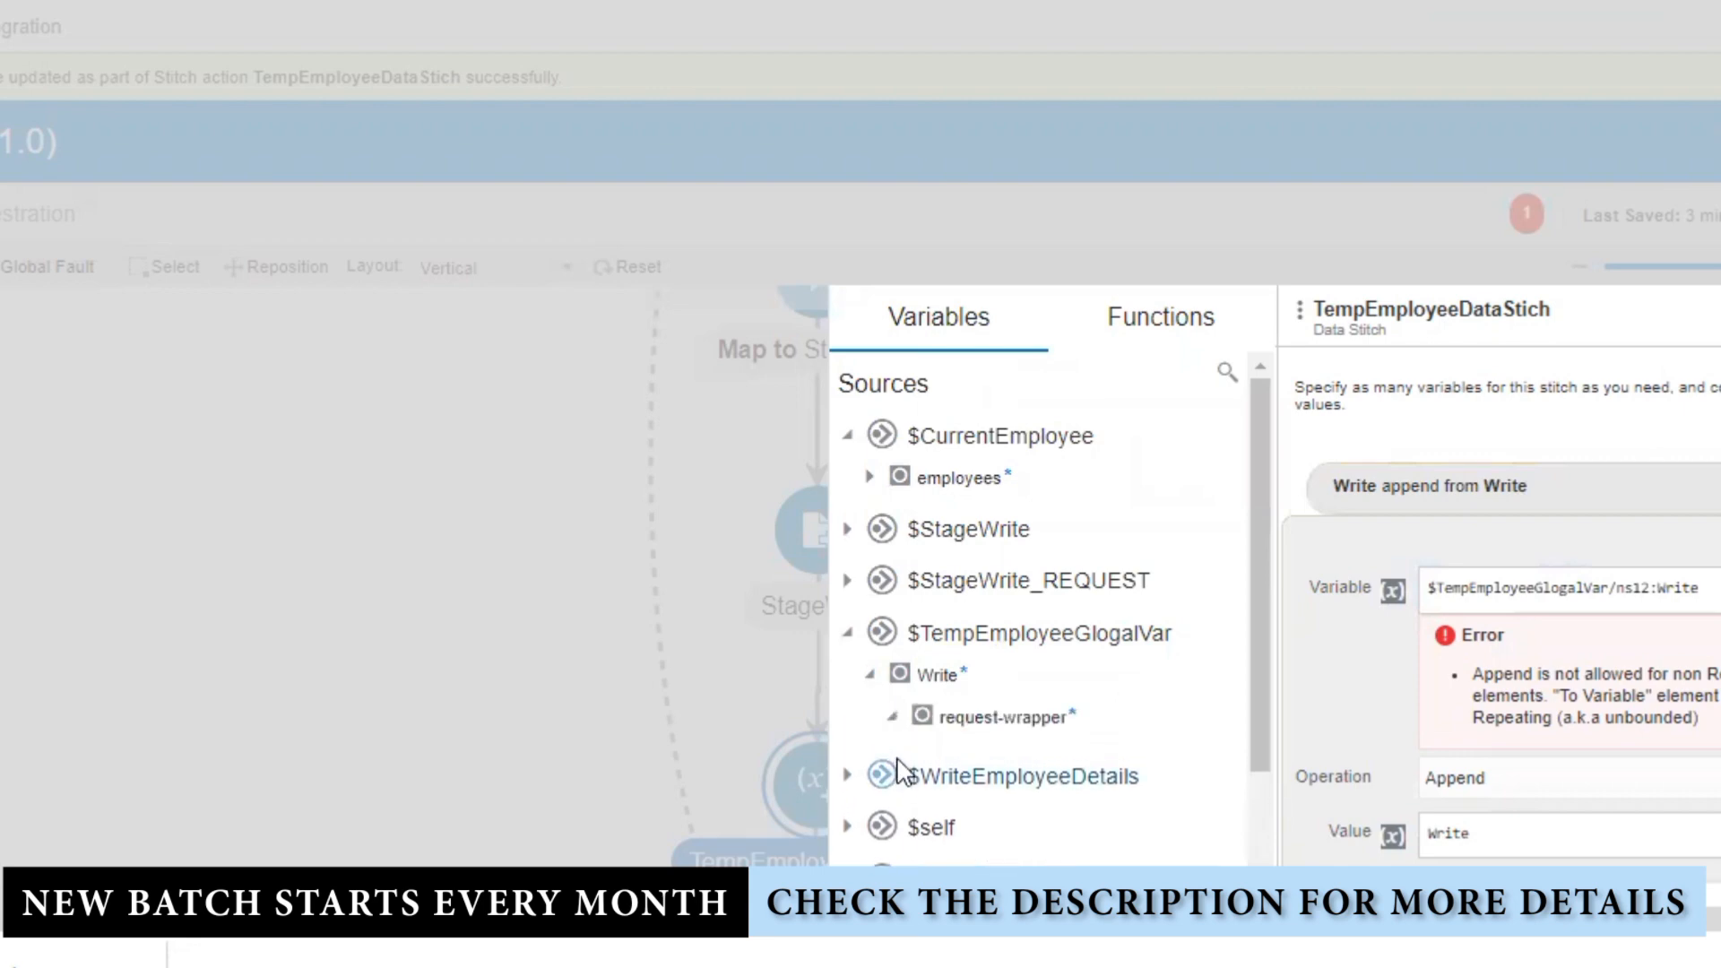
left_click(1003, 764)
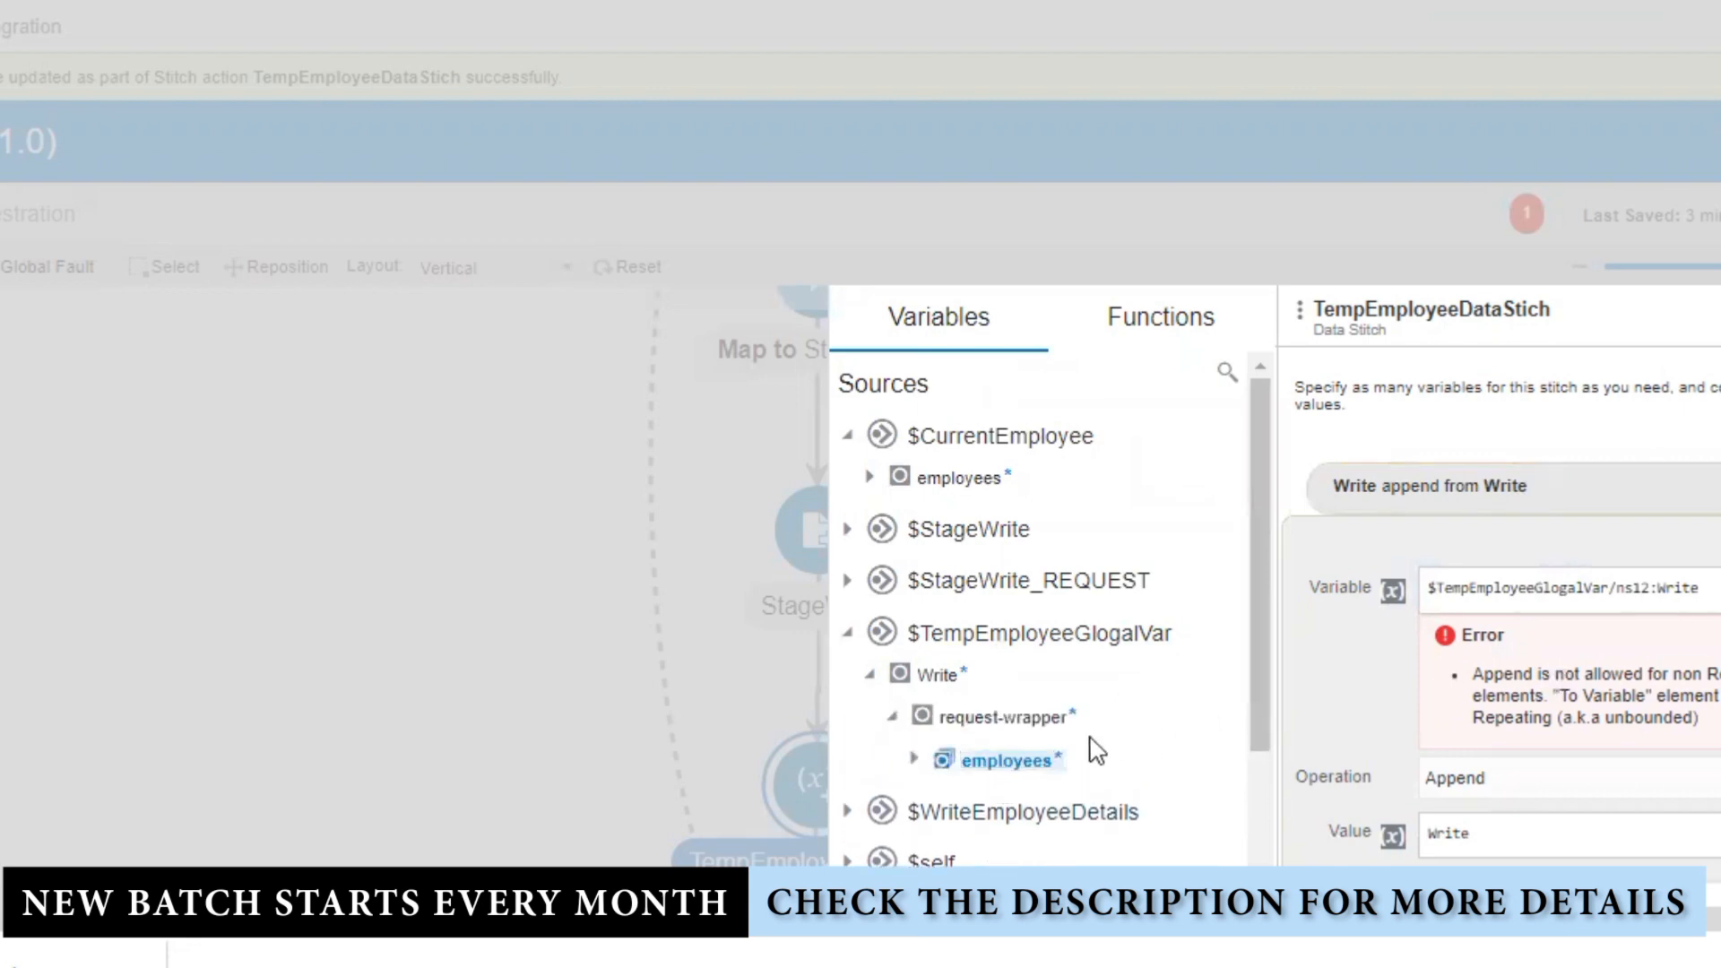
left_click_drag(1087, 751, 1674, 601)
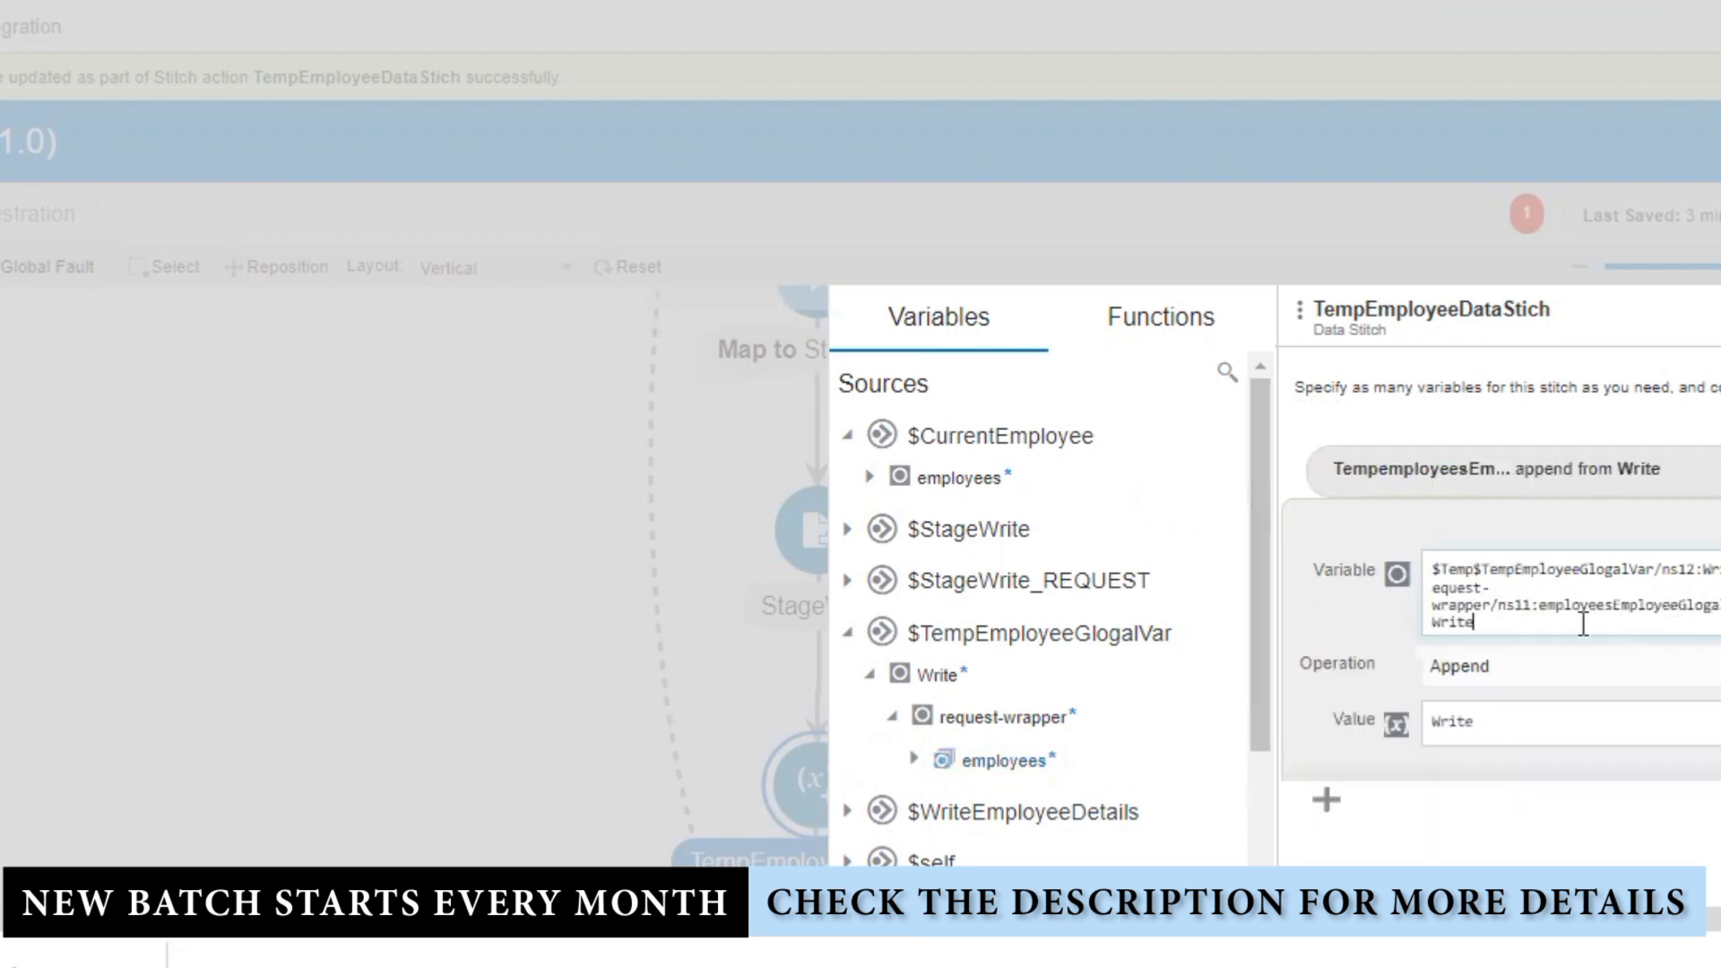
left_click_drag(1560, 622, 1249, 471)
key("BackSpace")
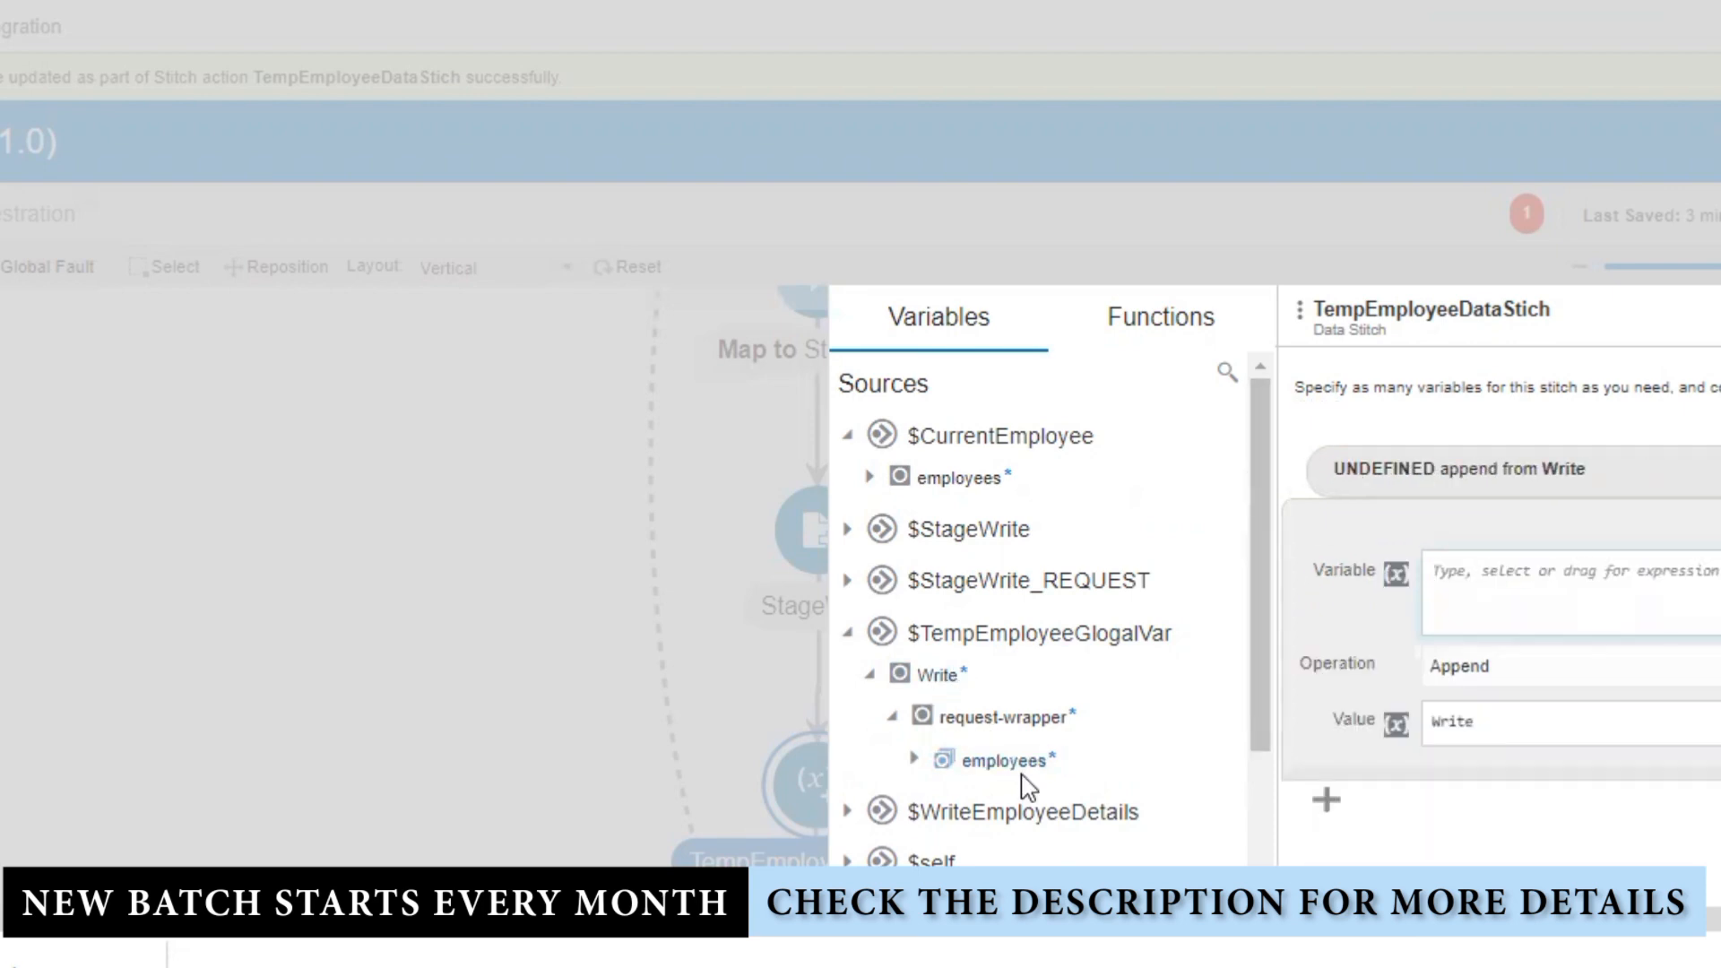
left_click_drag(1021, 768, 1594, 588)
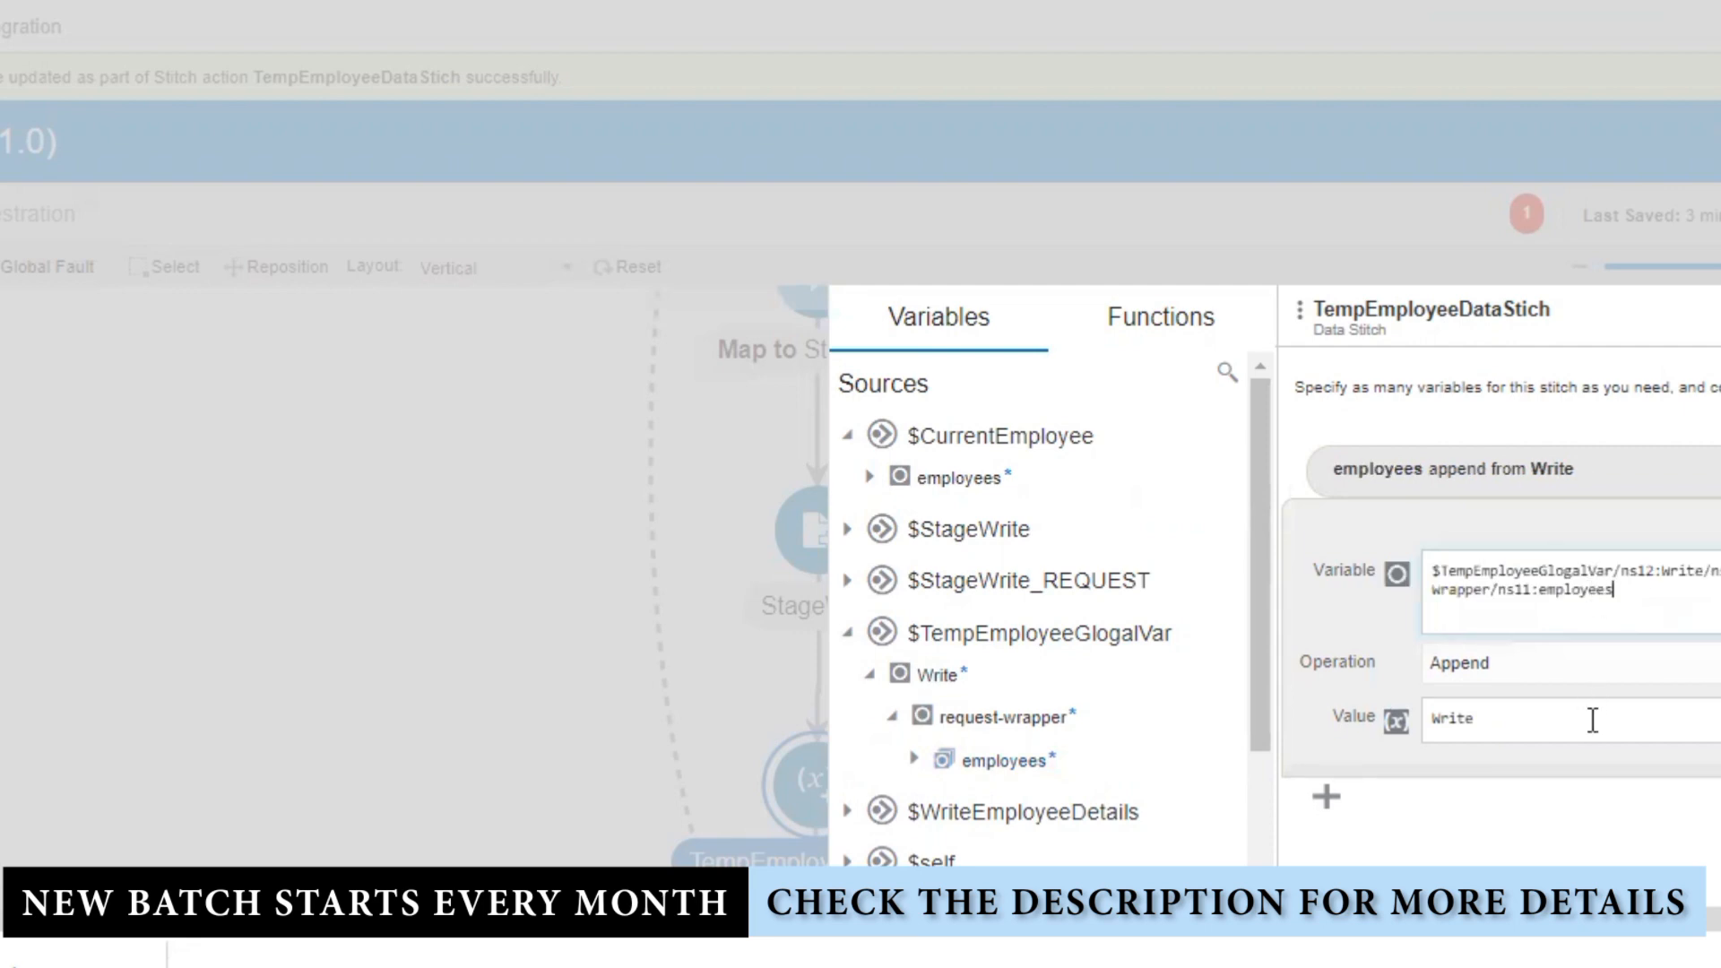
Step: Replace the source value with $StageWrite_REQUEST Write/request-wrapper/employees
left_click(1506, 729)
left_click_drag(1501, 729, 1153, 730)
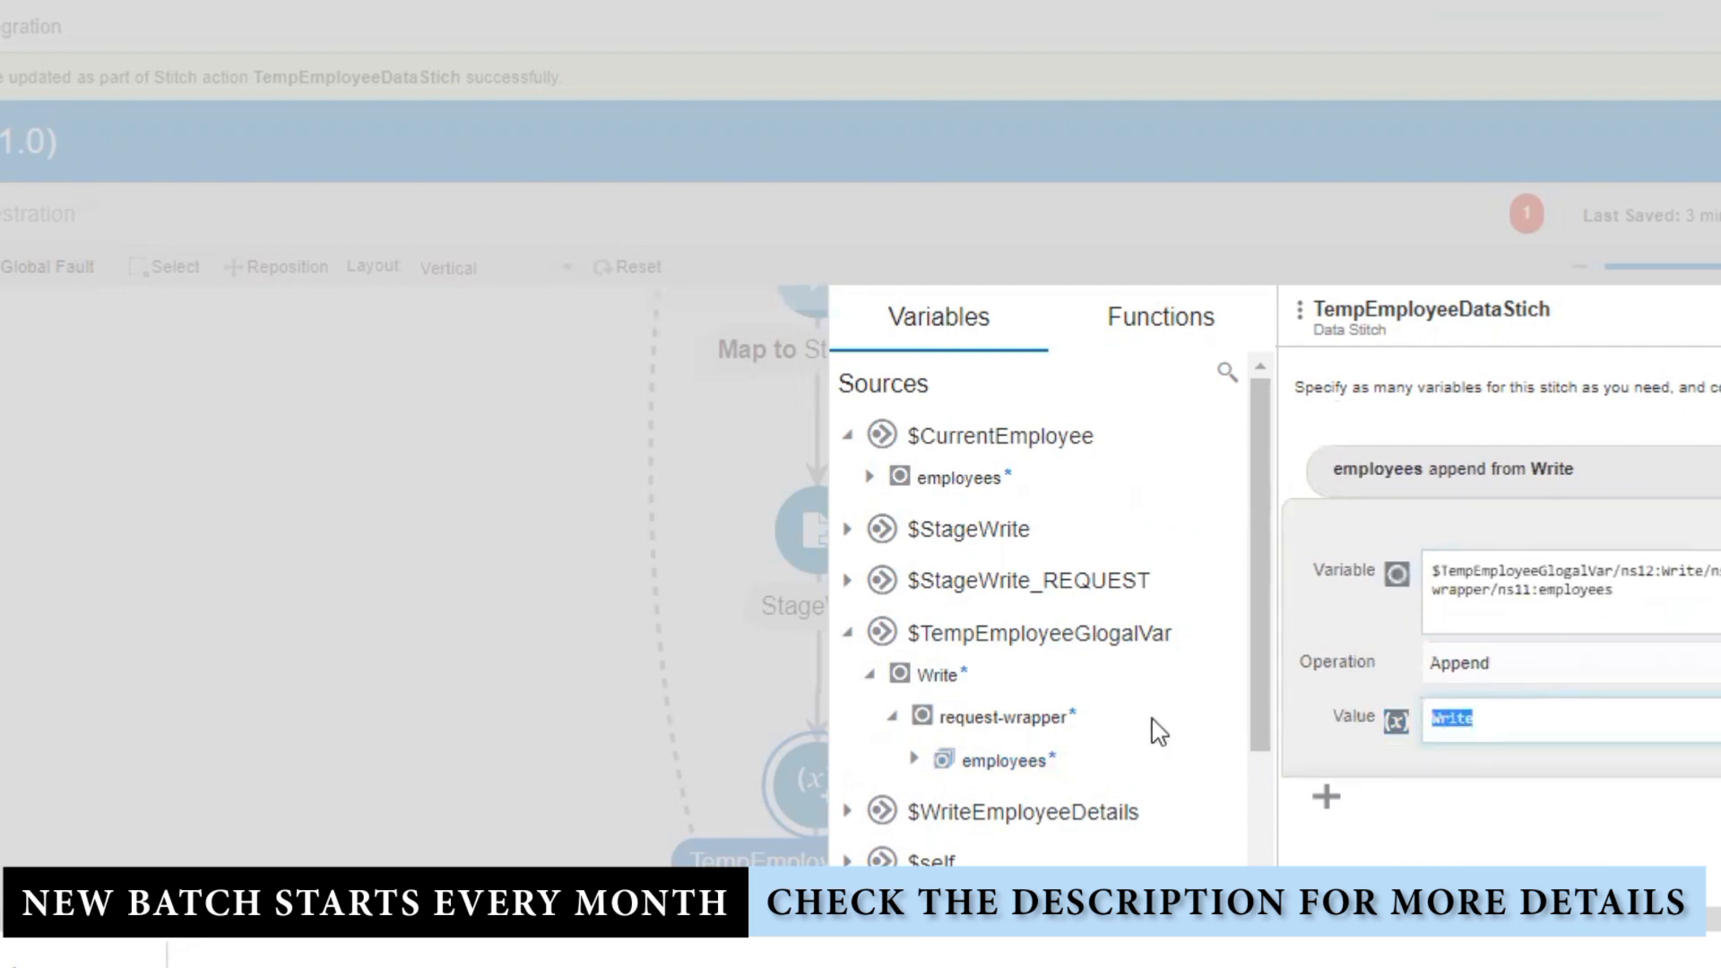
key("BackSpace")
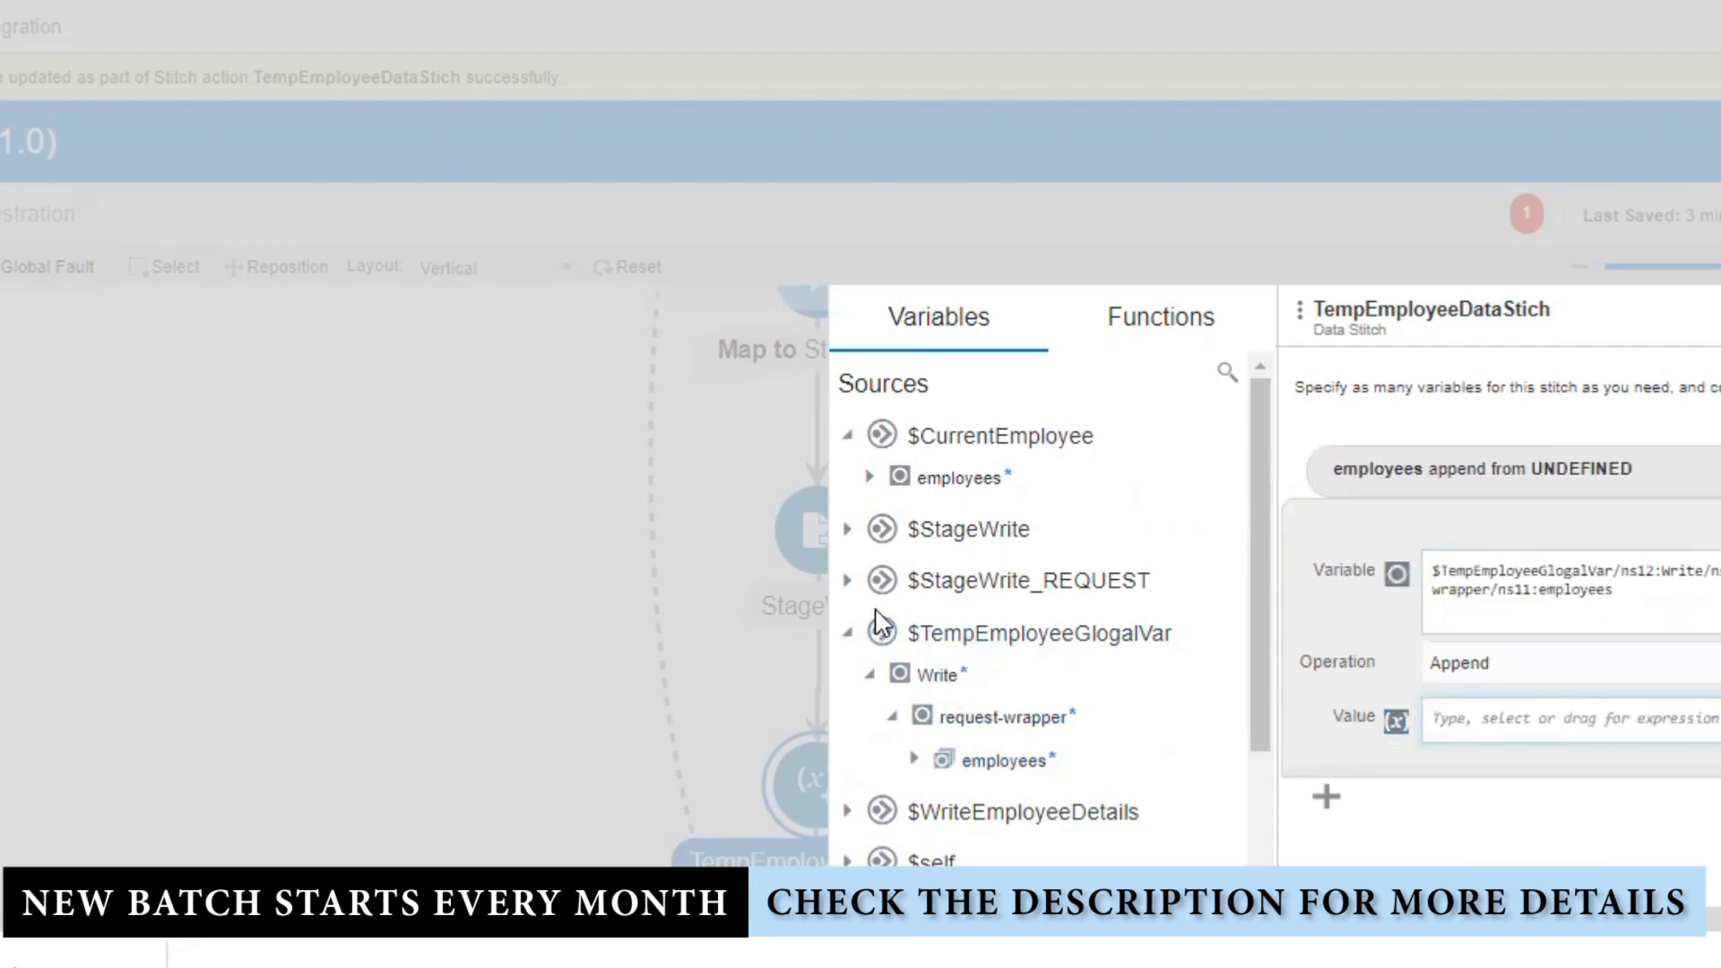
left_click(848, 582)
left_click(869, 623)
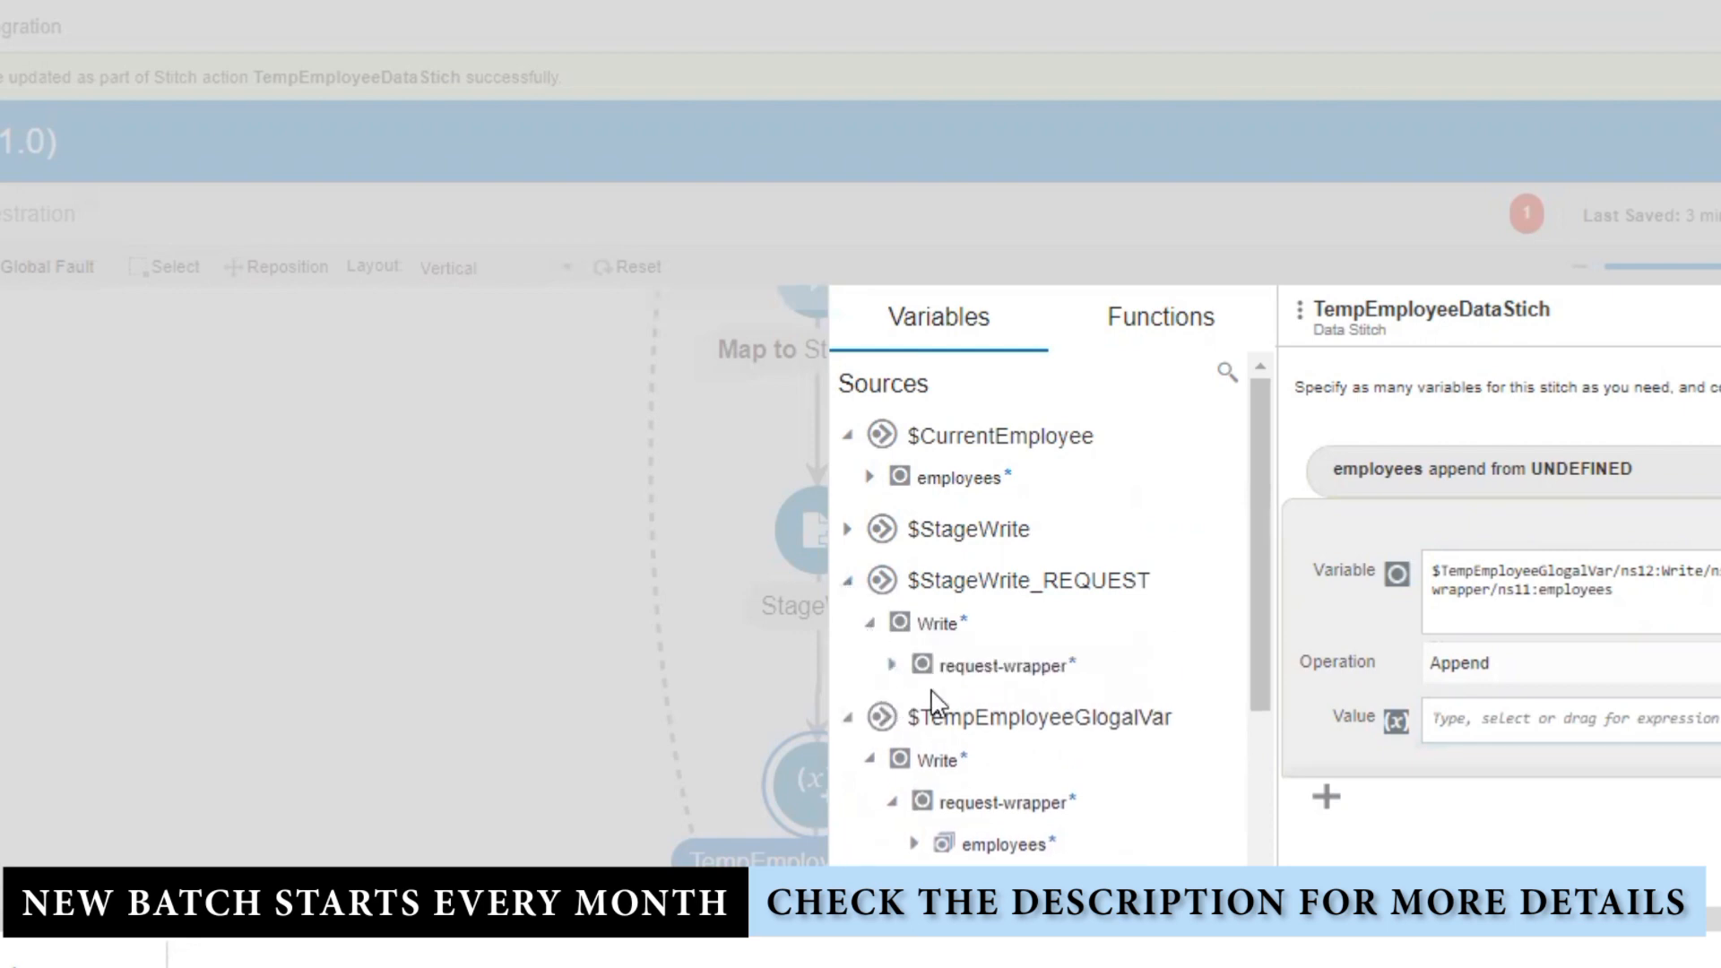
left_click(892, 665)
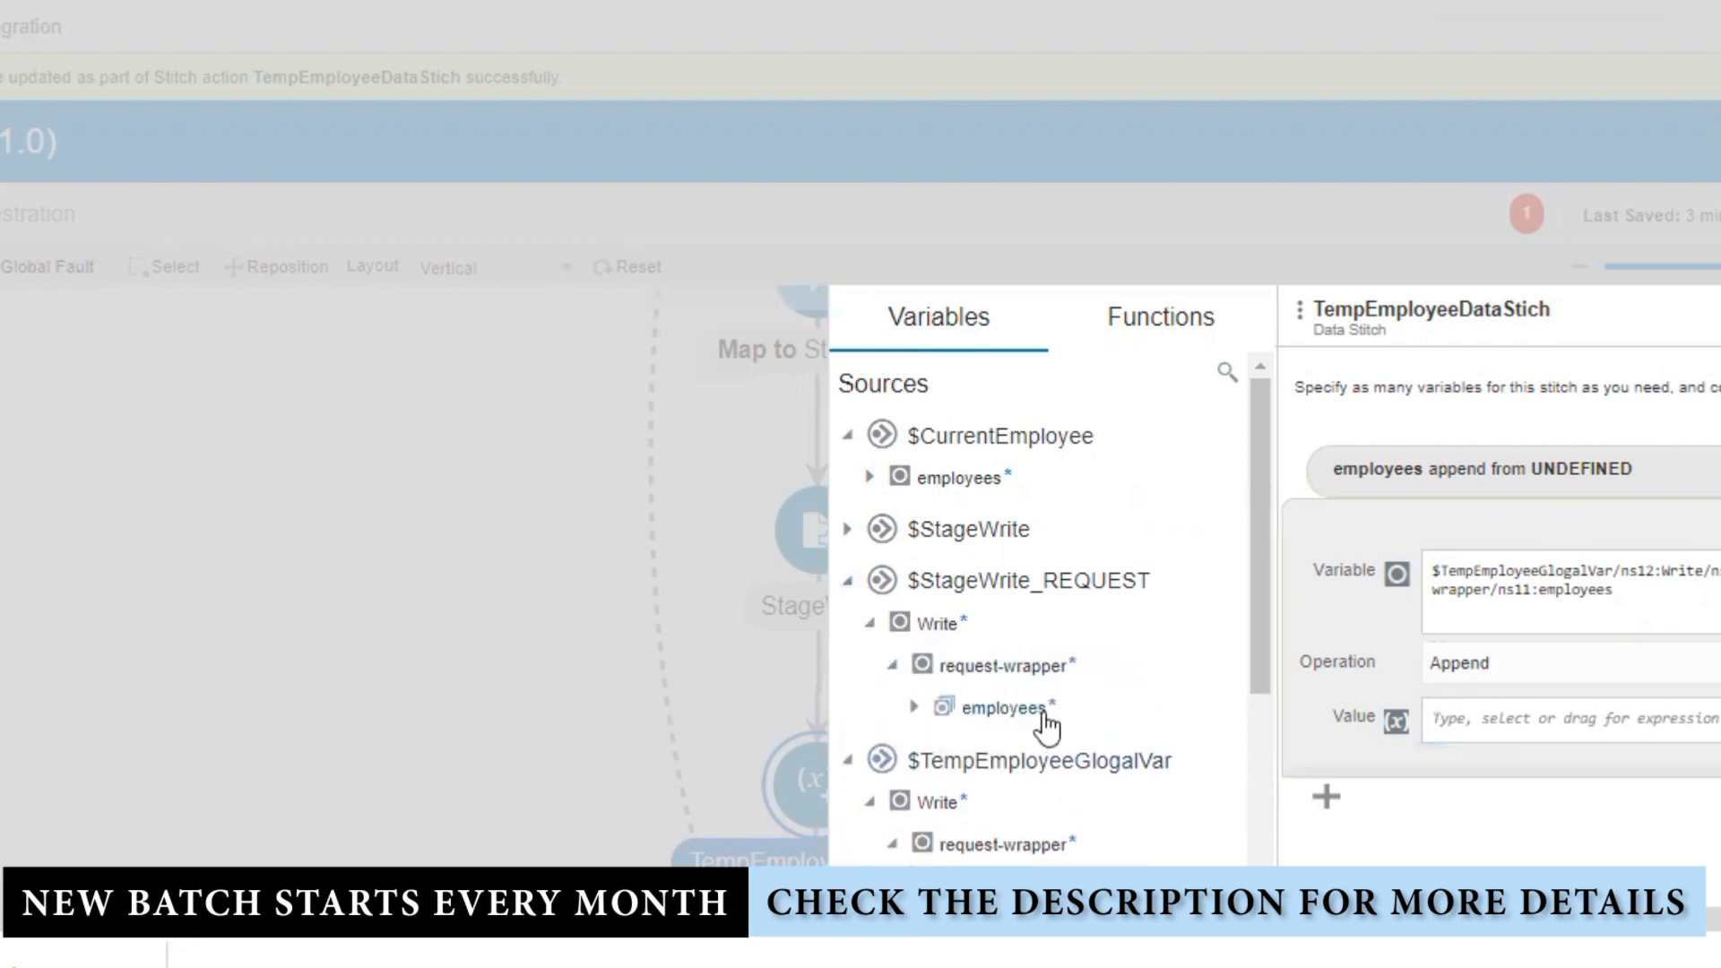
left_click_drag(994, 715, 1647, 717)
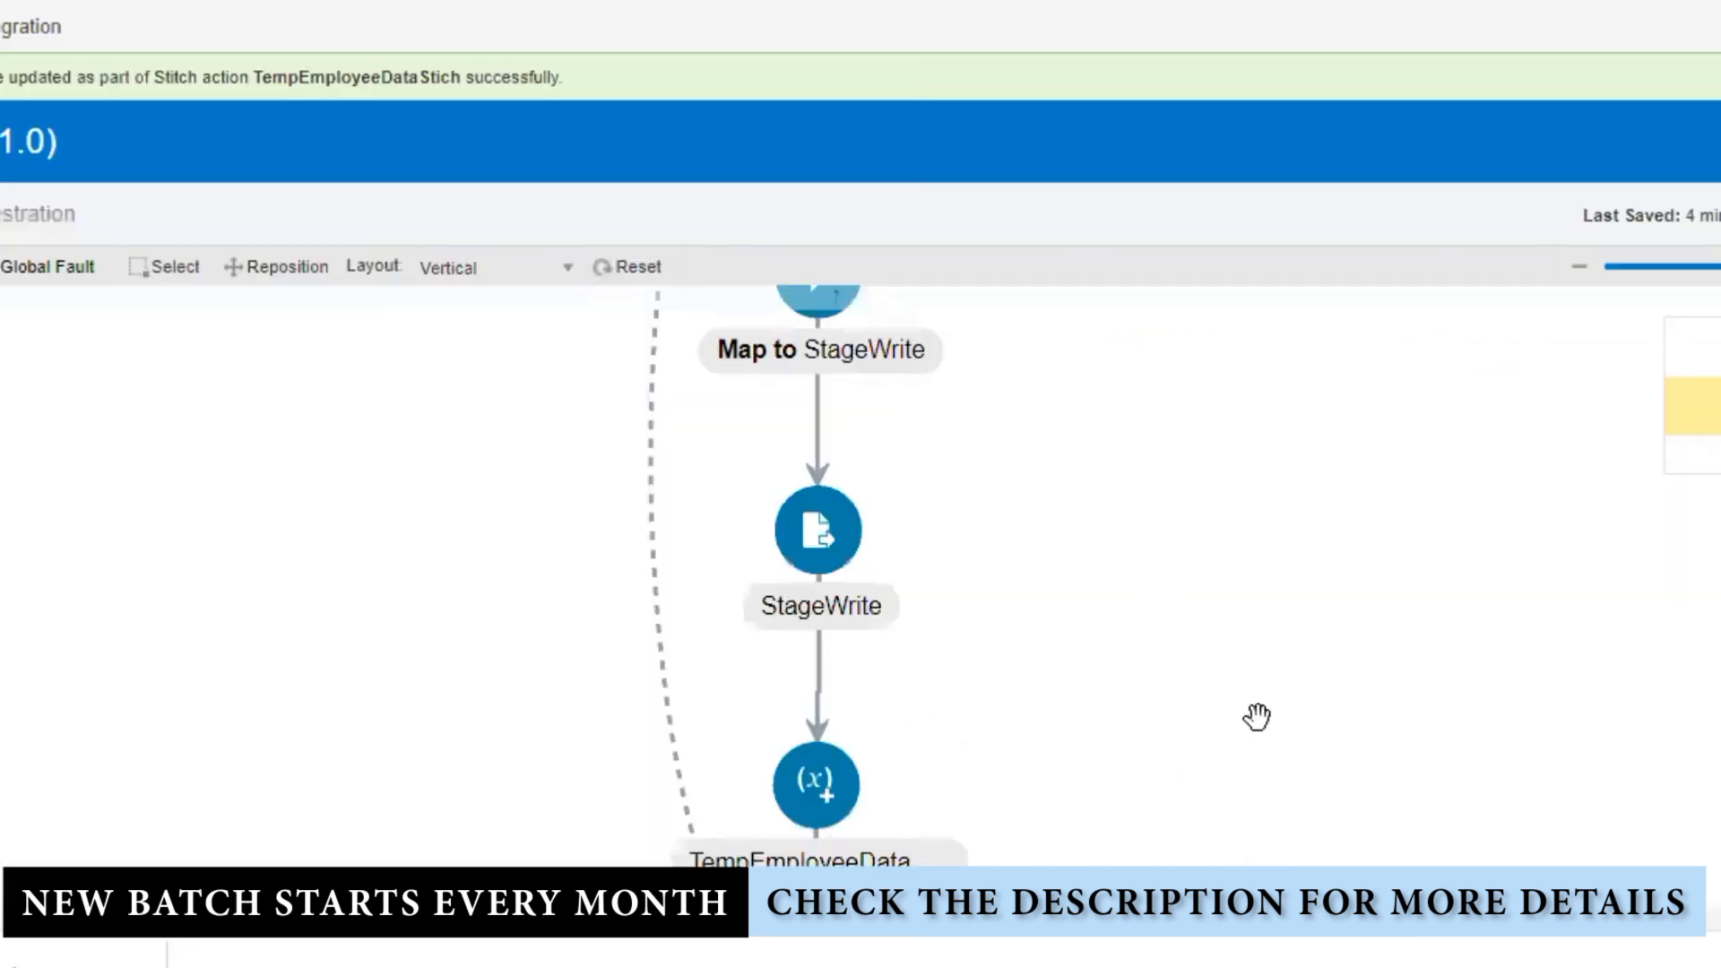
Step: Turn off Append to Existing File in StageWrite and update the action
left_click(810, 534)
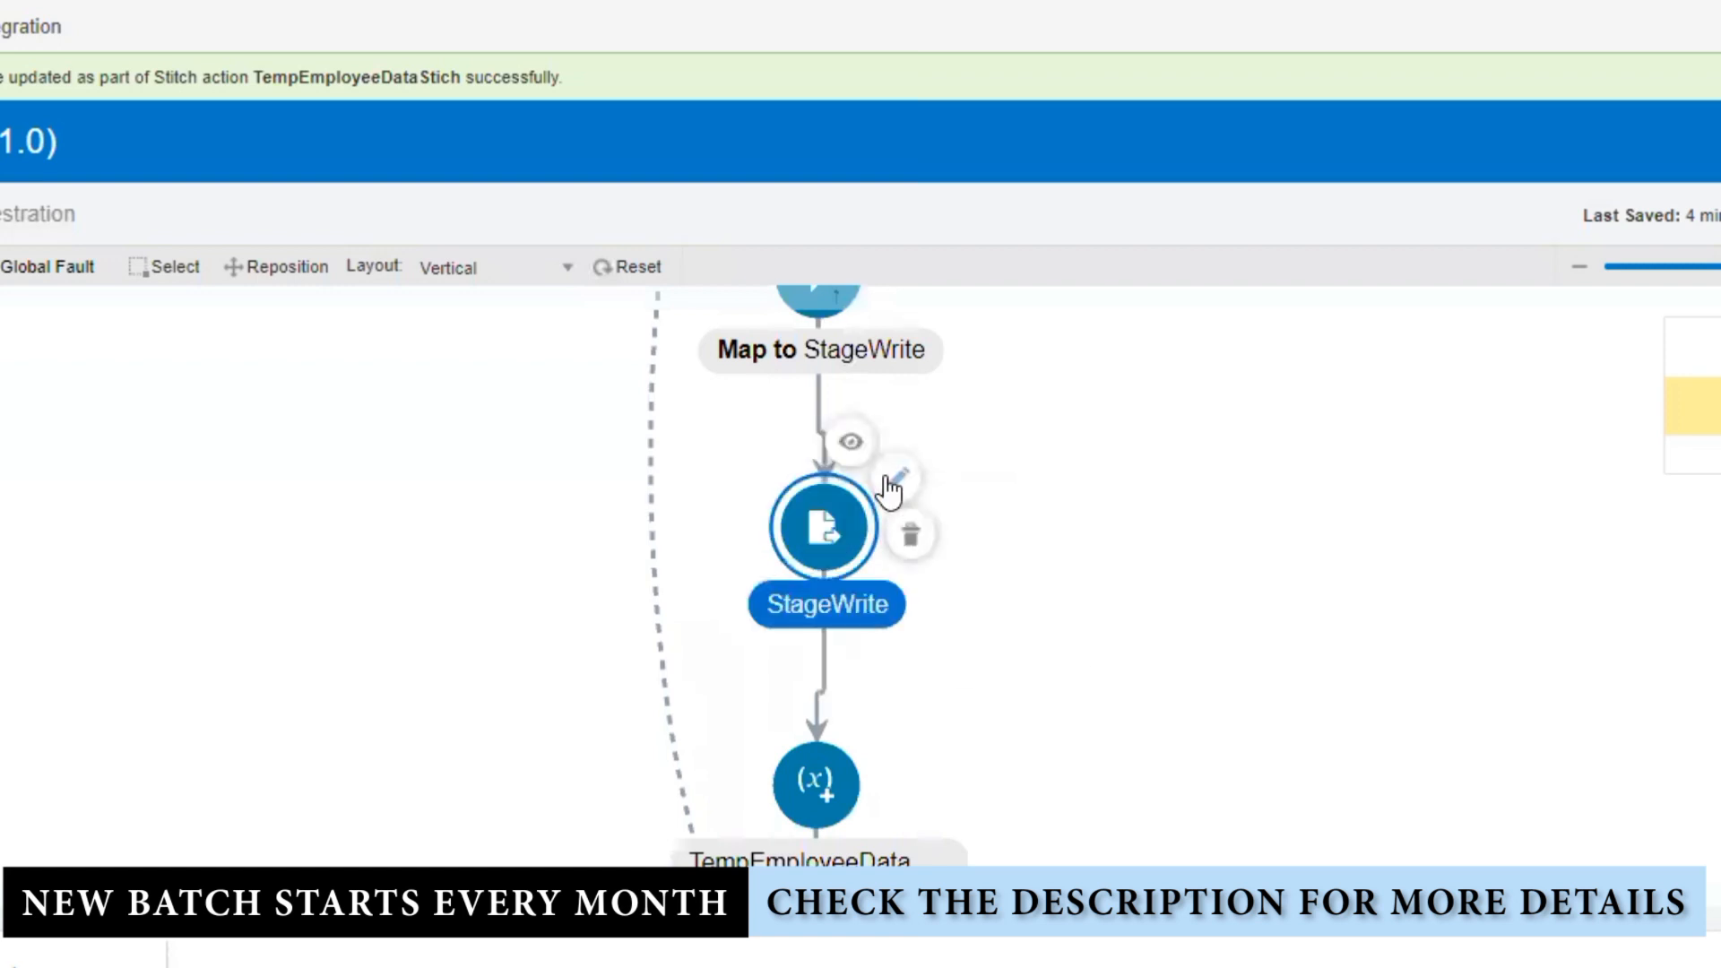
left_click(891, 483)
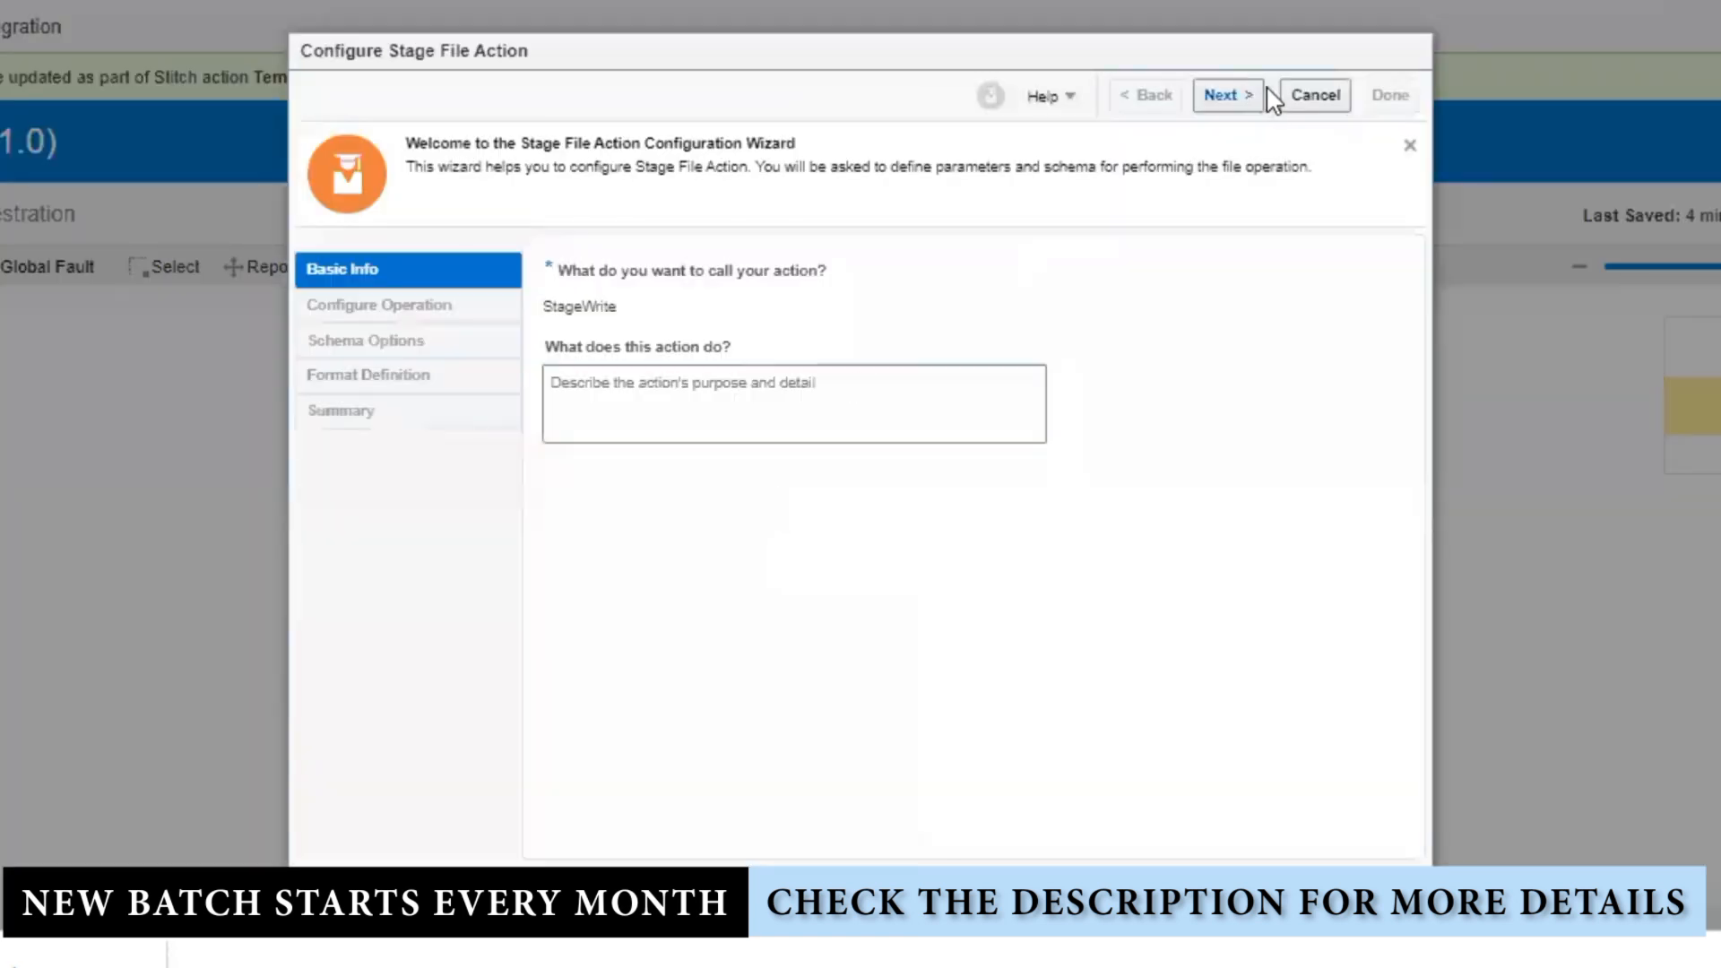
left_click(1224, 95)
left_click(798, 616)
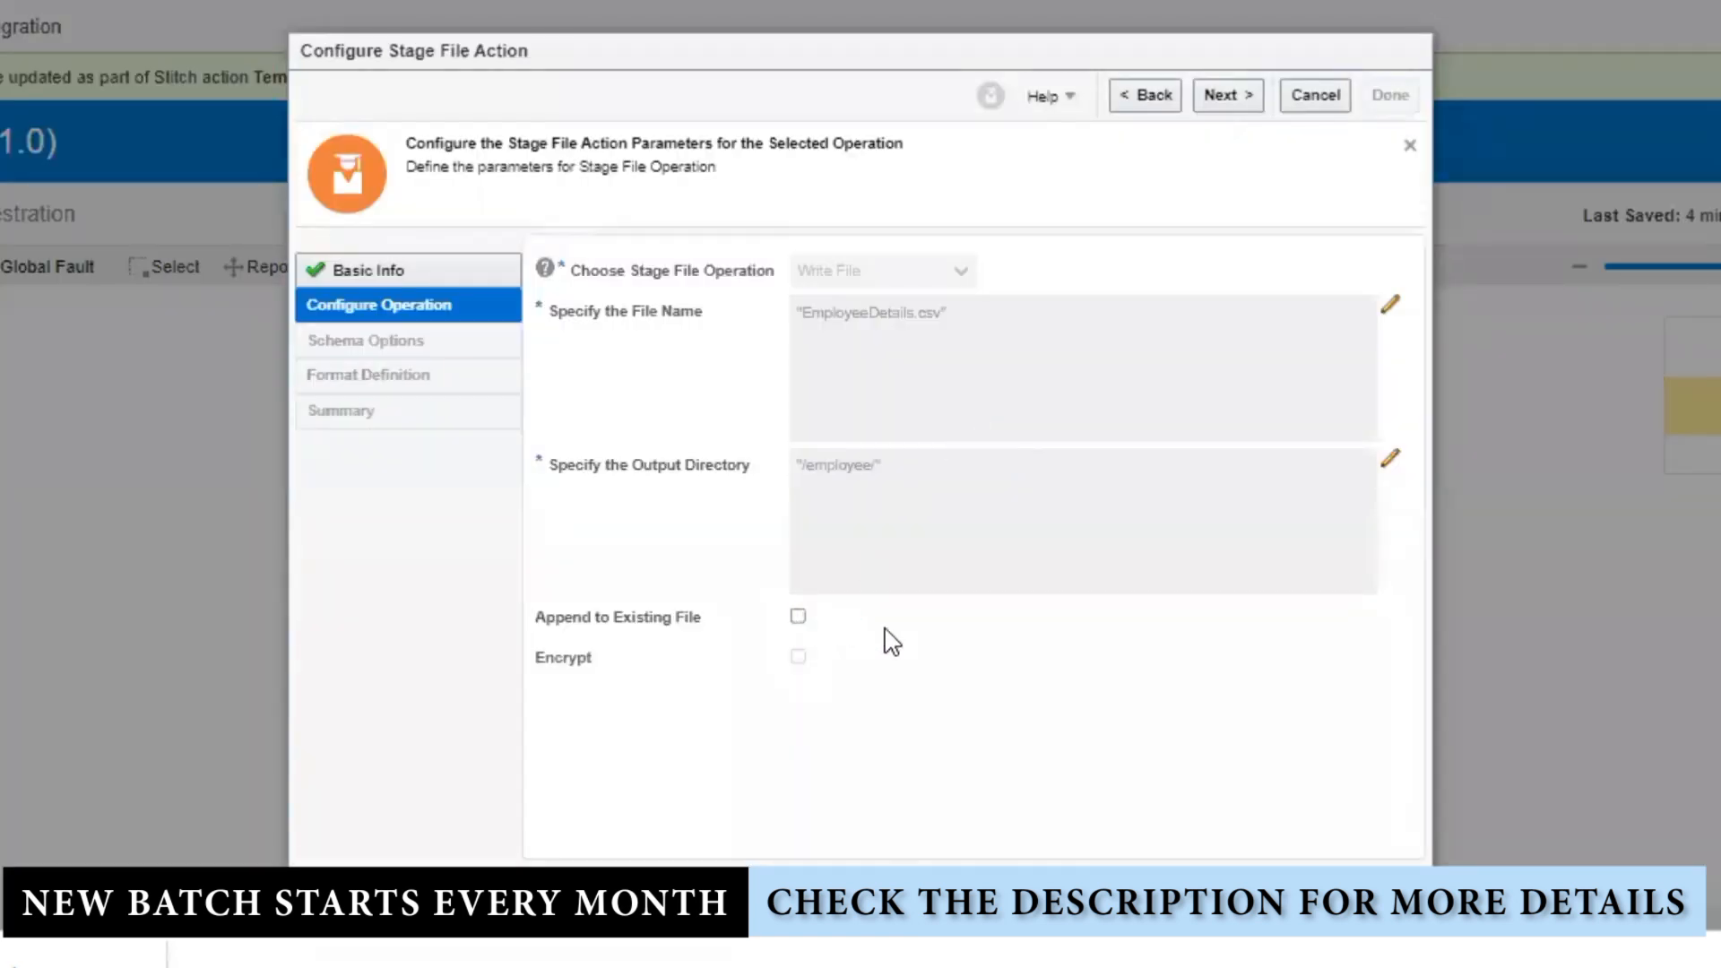
left_click(1227, 95)
left_click(1228, 95)
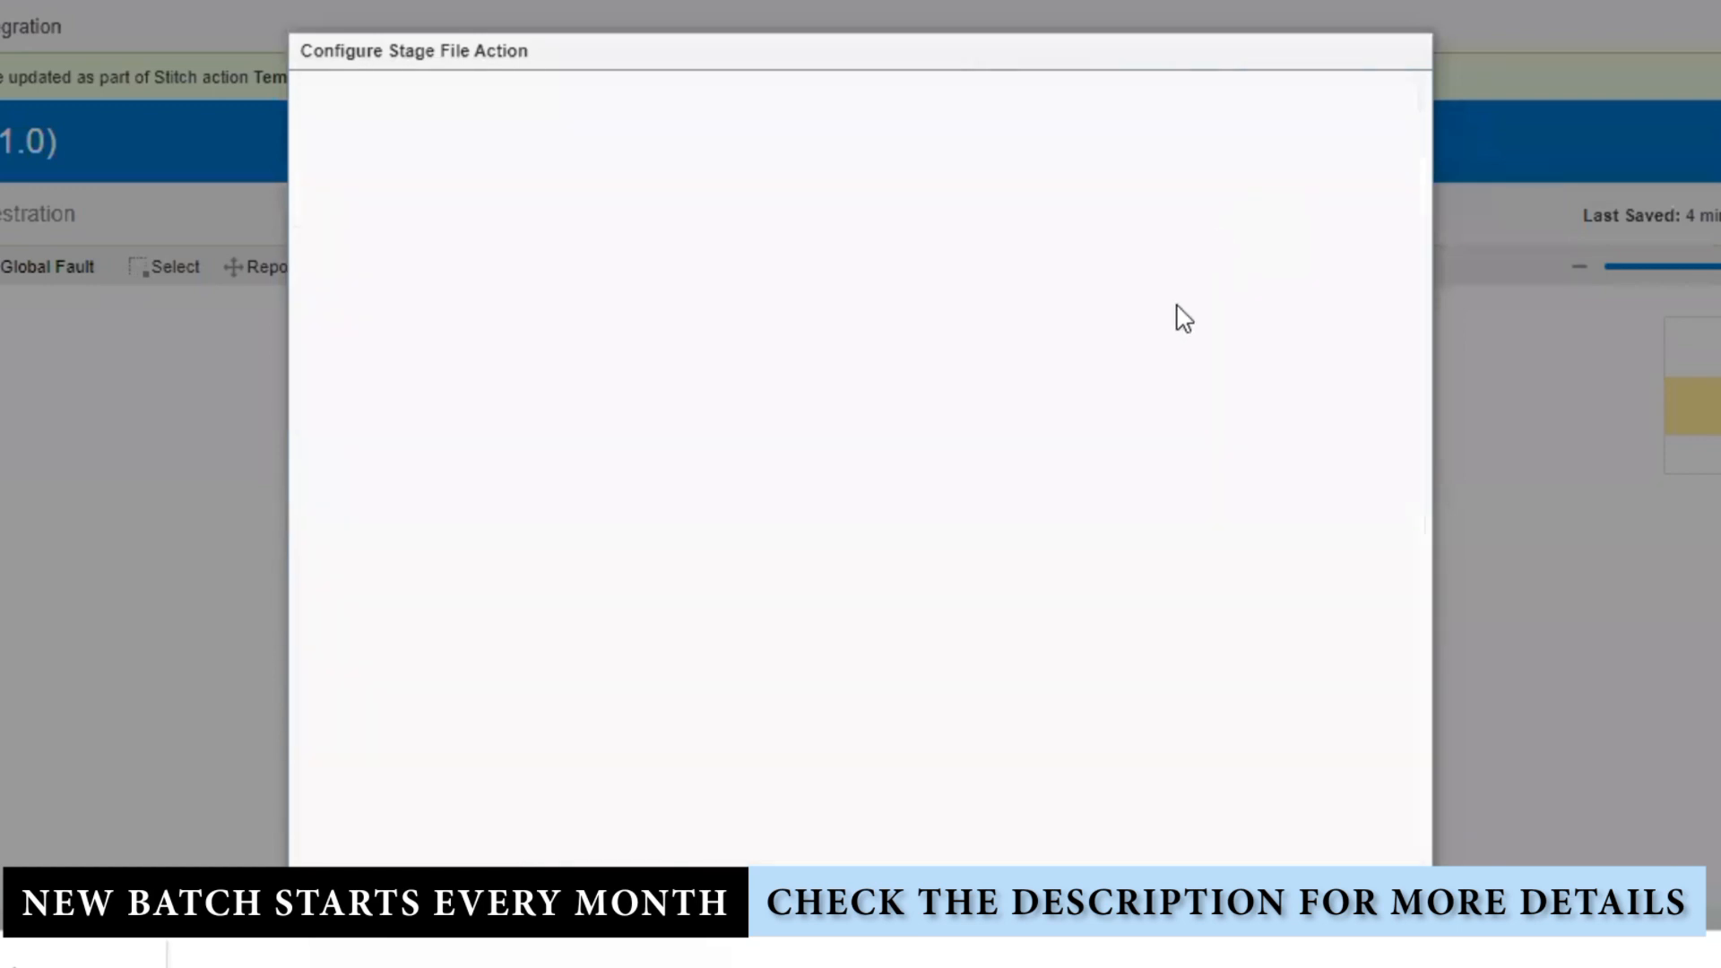
left_click(1230, 97)
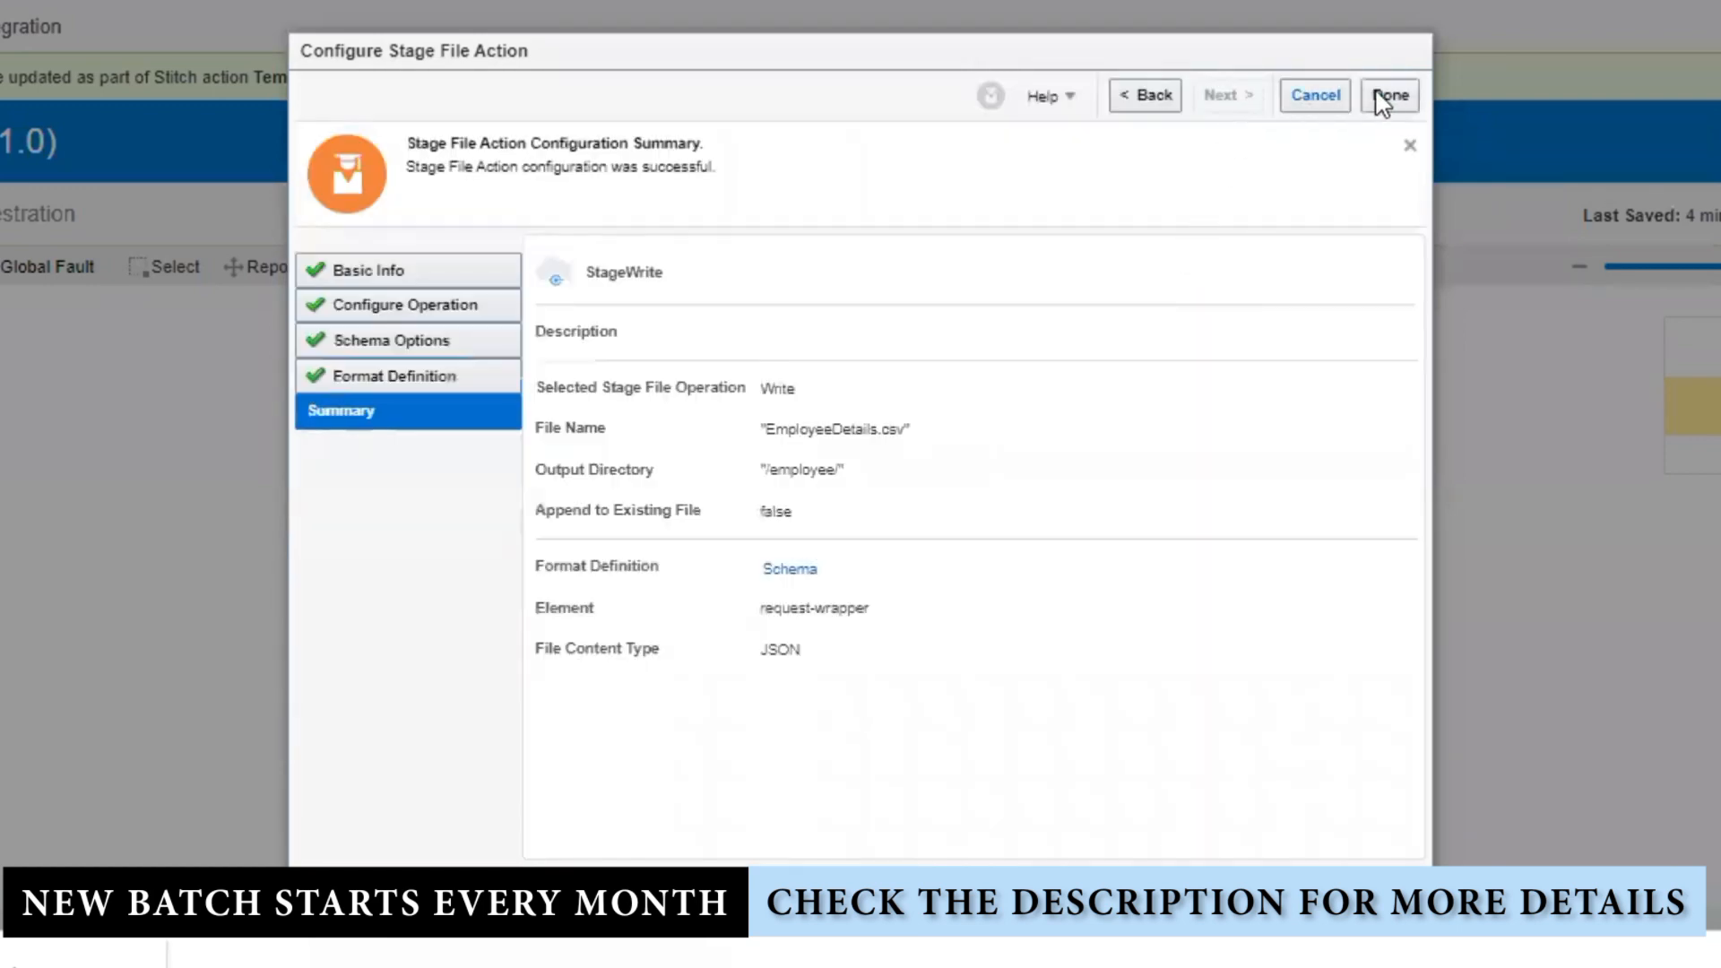
left_click(1390, 97)
left_click(1059, 567)
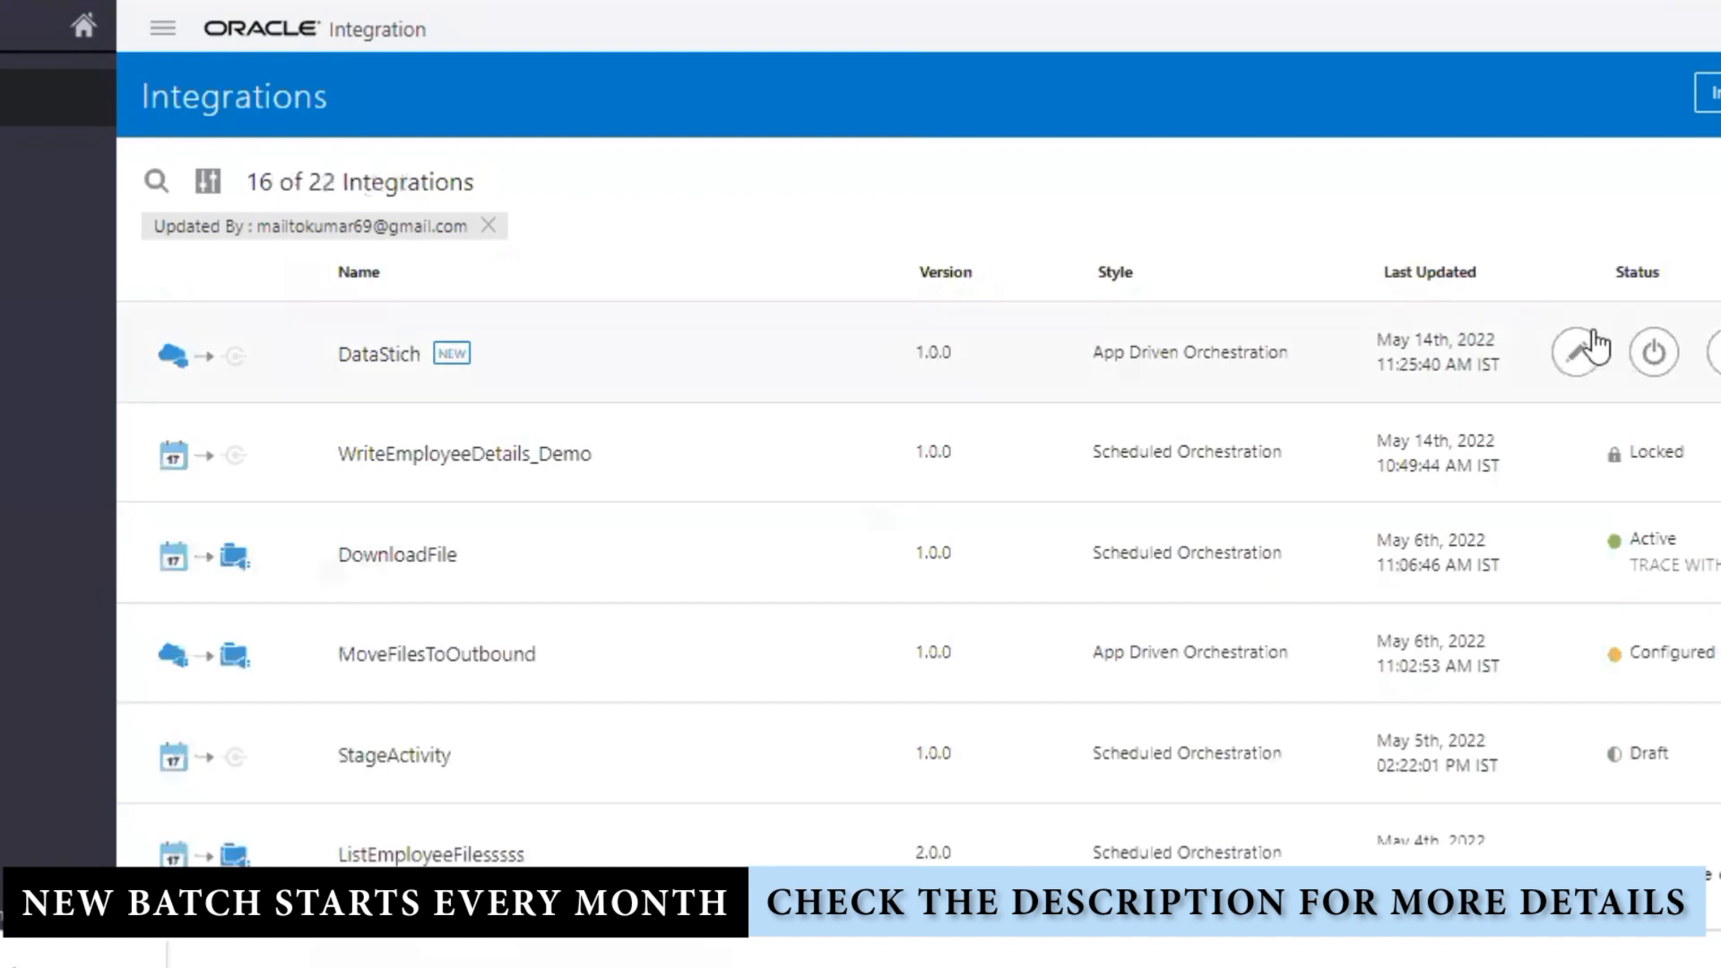
Step: Activate DataStich with Enable Tracing and Include Payload checked
left_click(1654, 352)
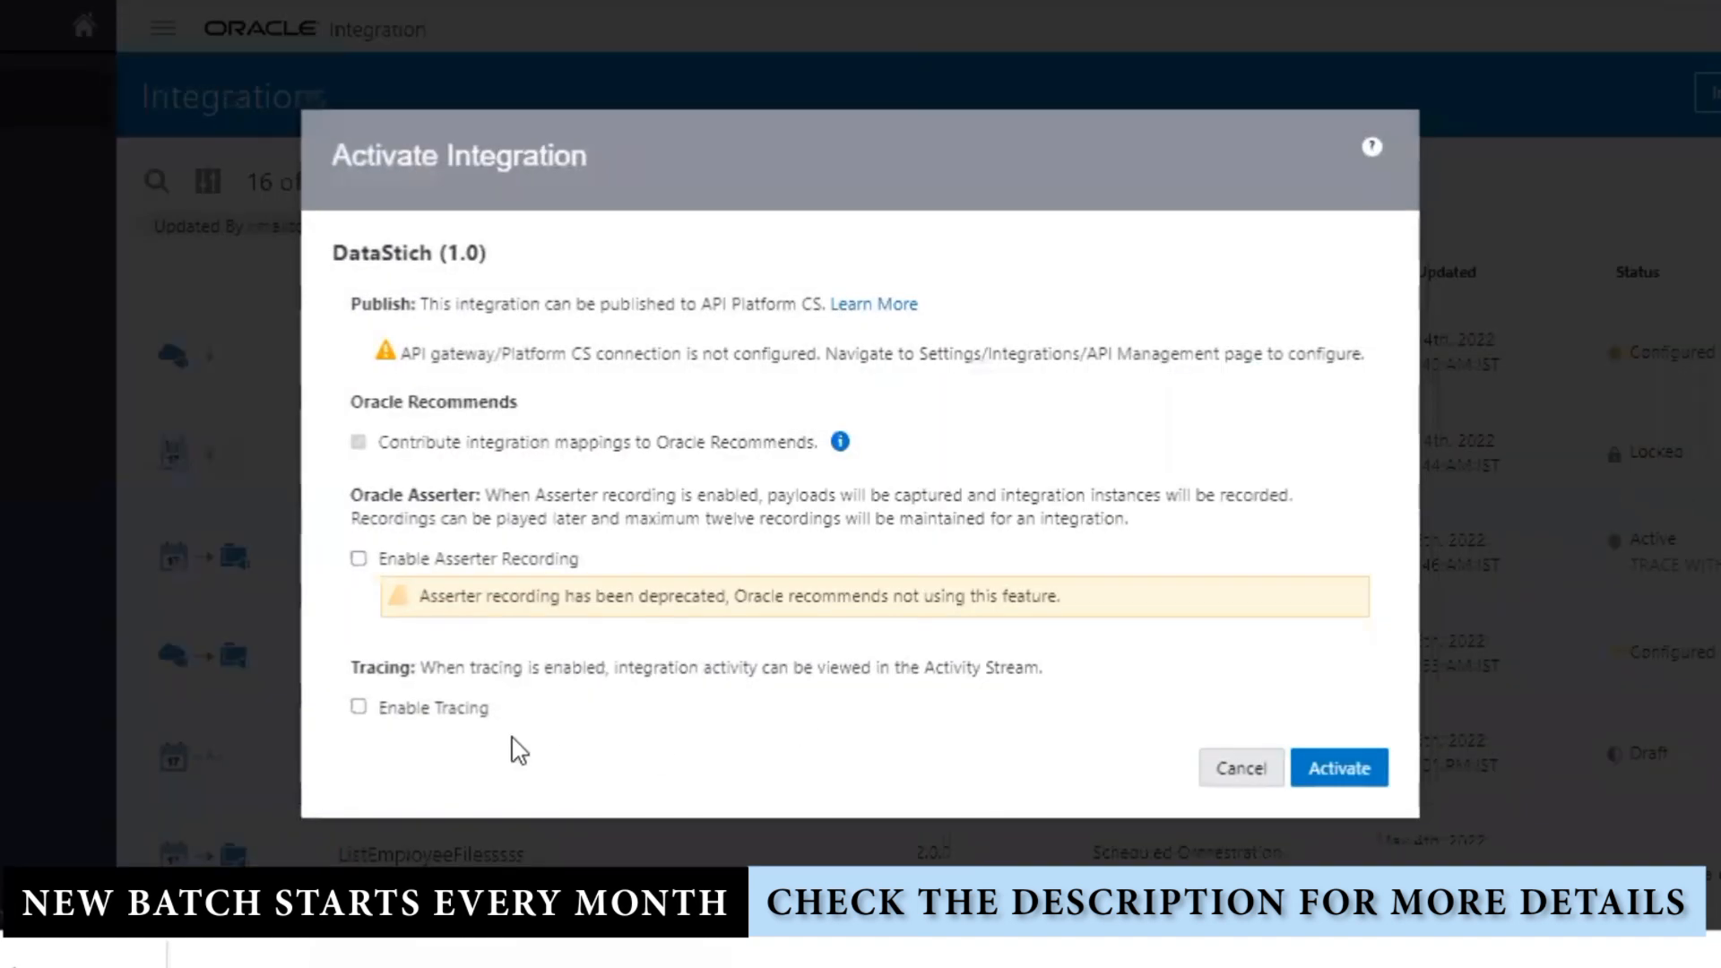
left_click(449, 708)
left_click(503, 748)
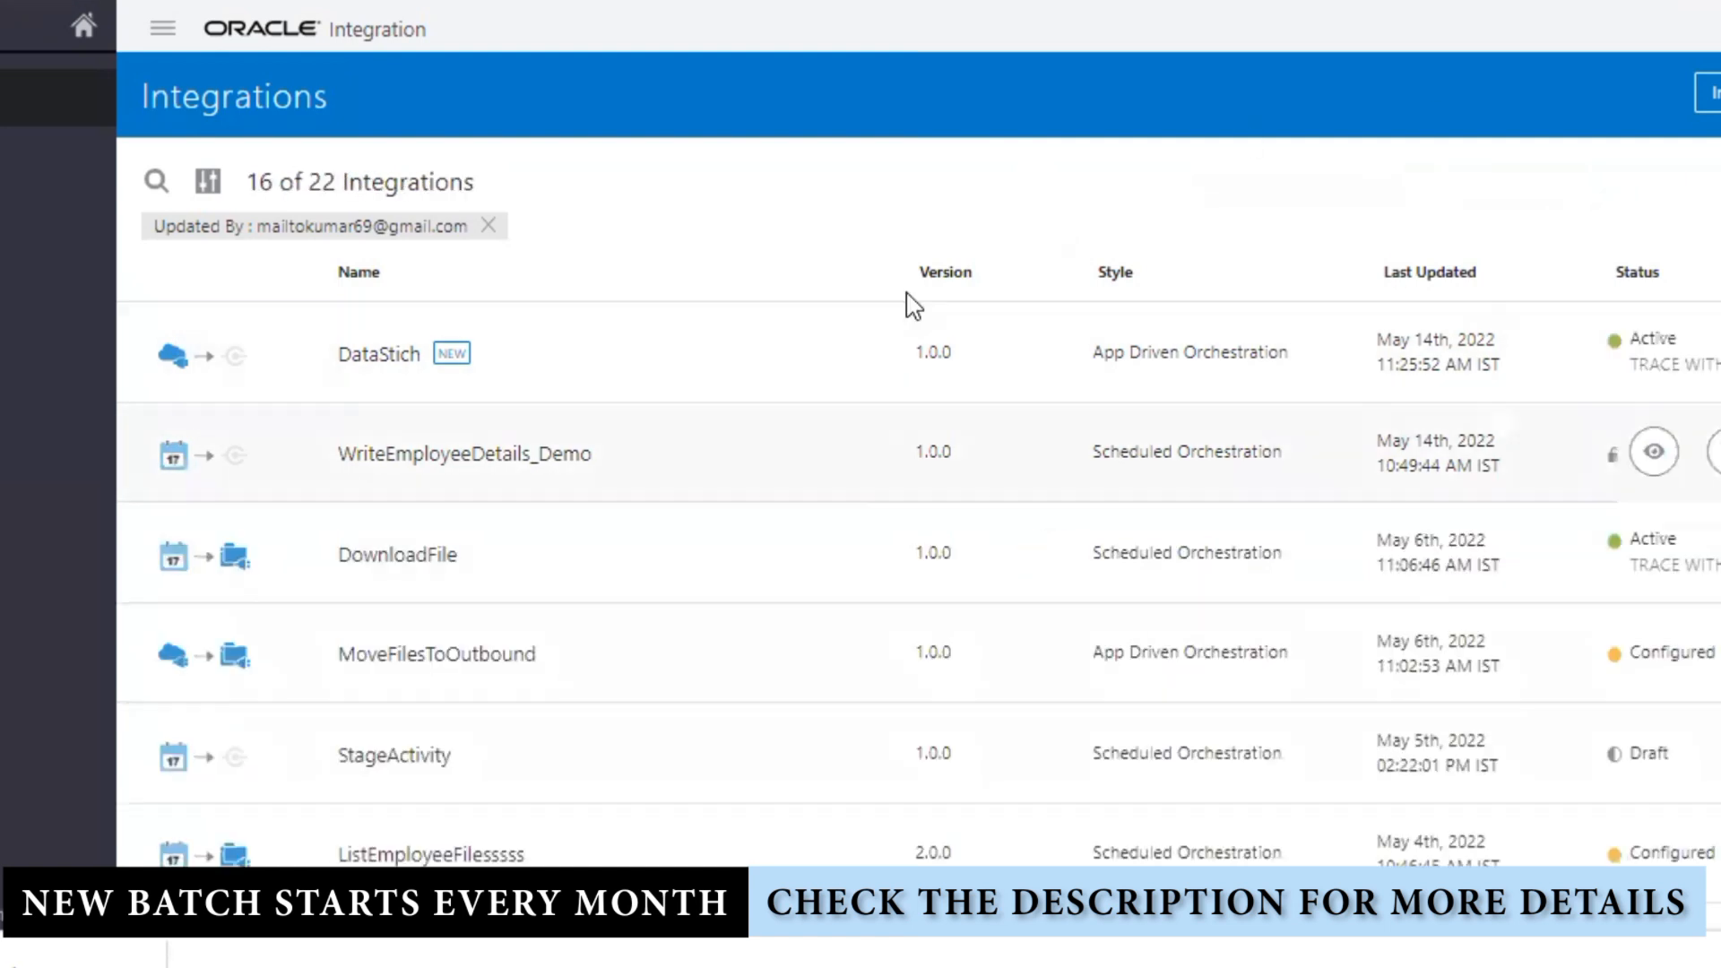
Step: Open the DataStich test page and show its JSON request body
mouse_move(1636, 366)
left_click(1576, 352)
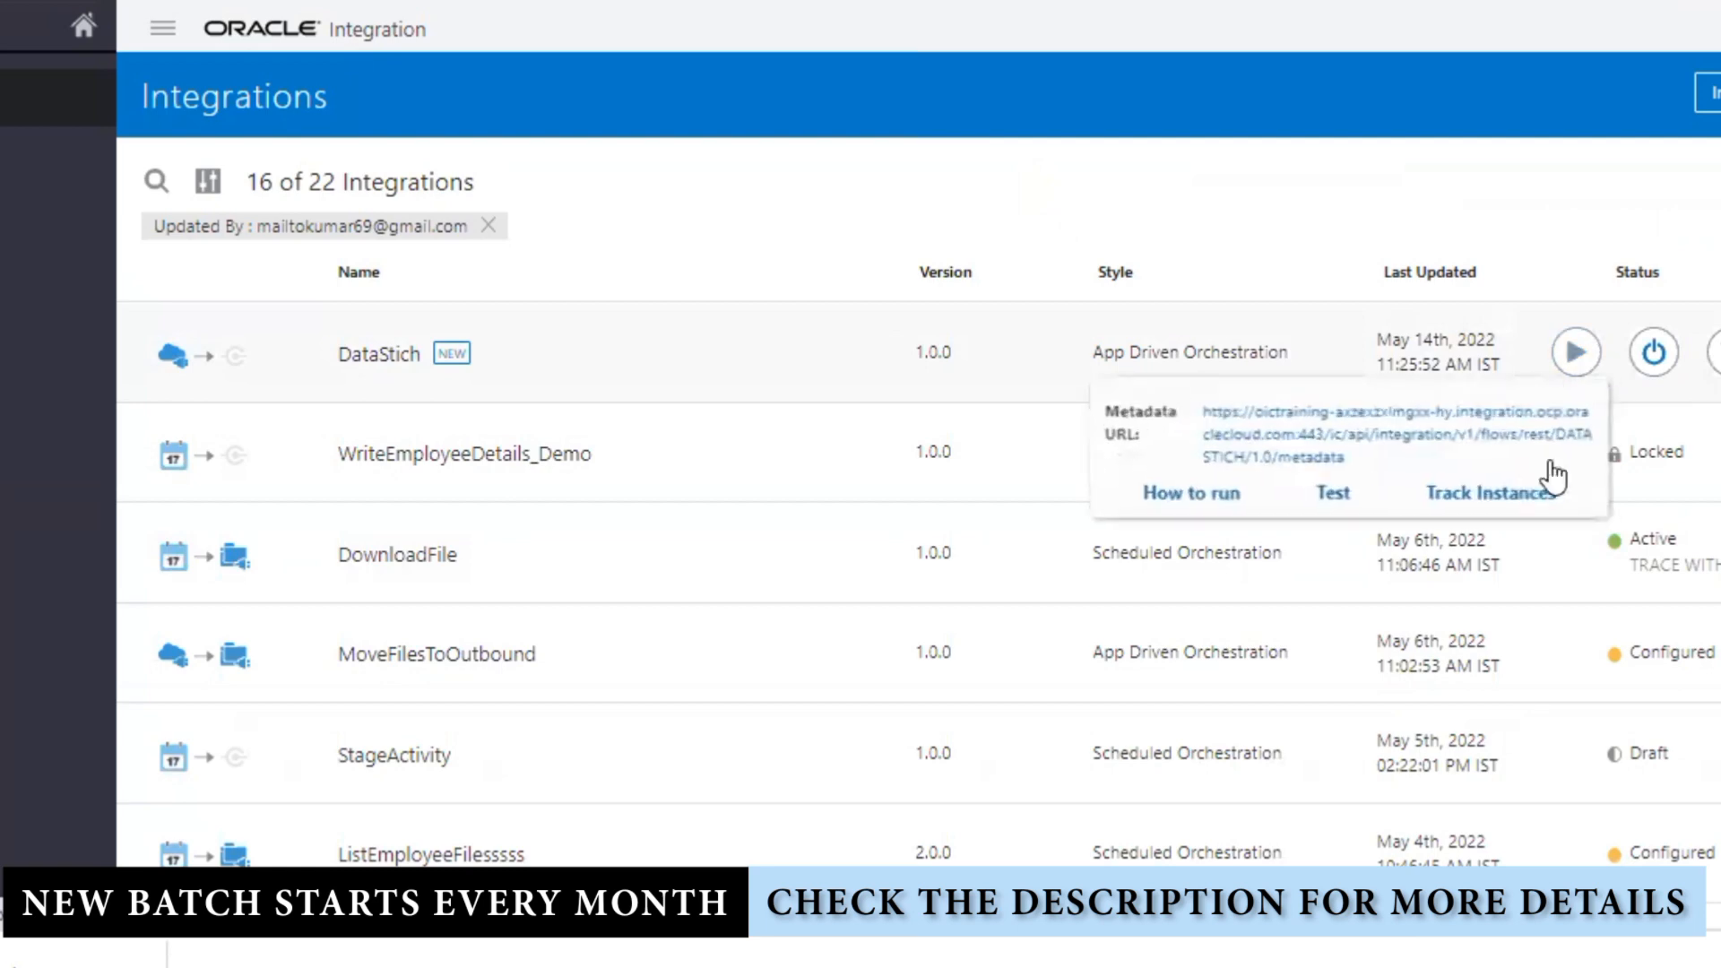
left_click(1336, 496)
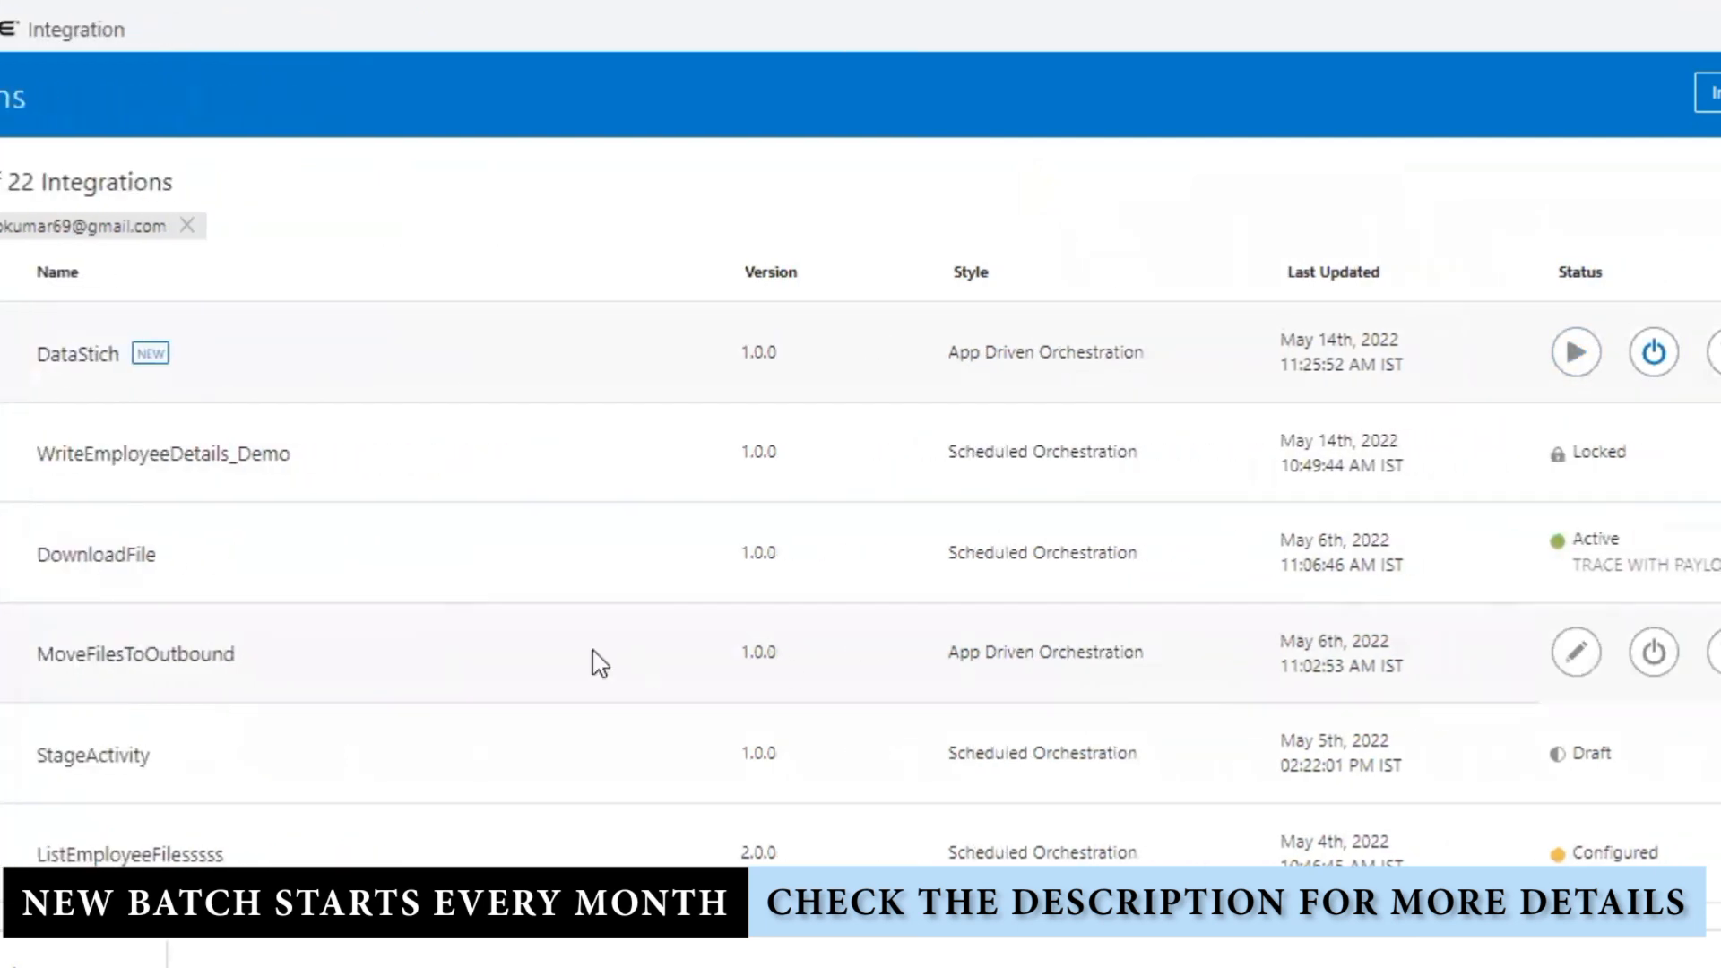
left_click(142, 374)
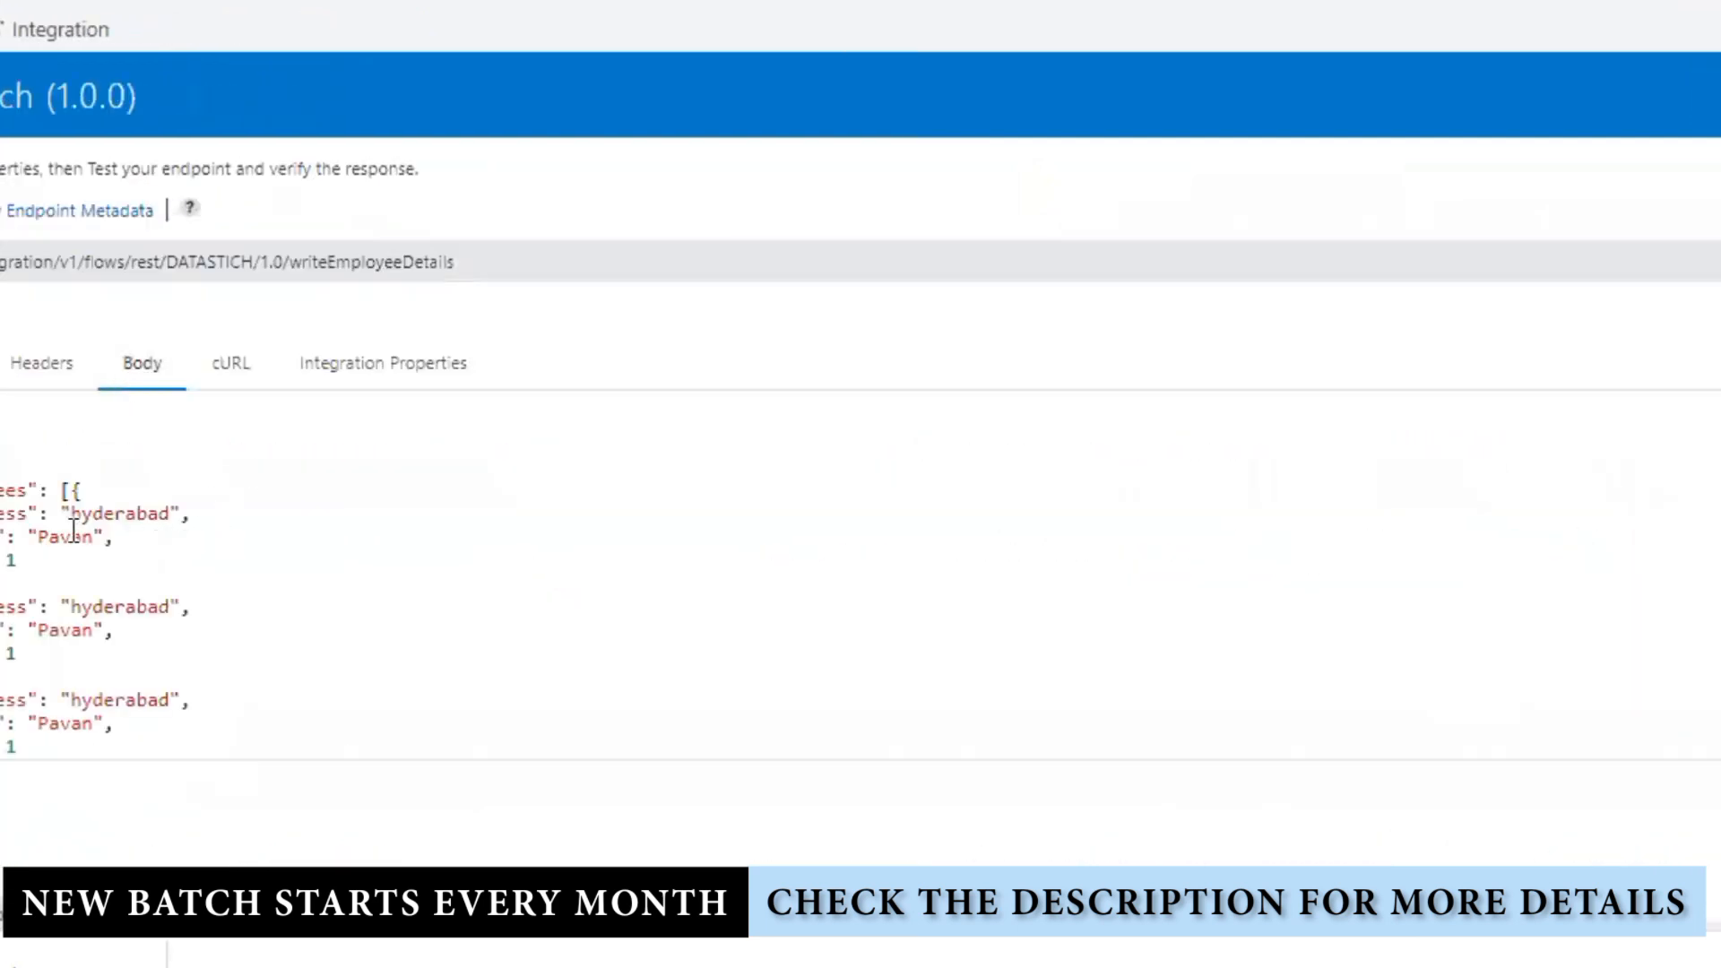
Step: Give the second and third employees in the request body new names
double_click(61, 630)
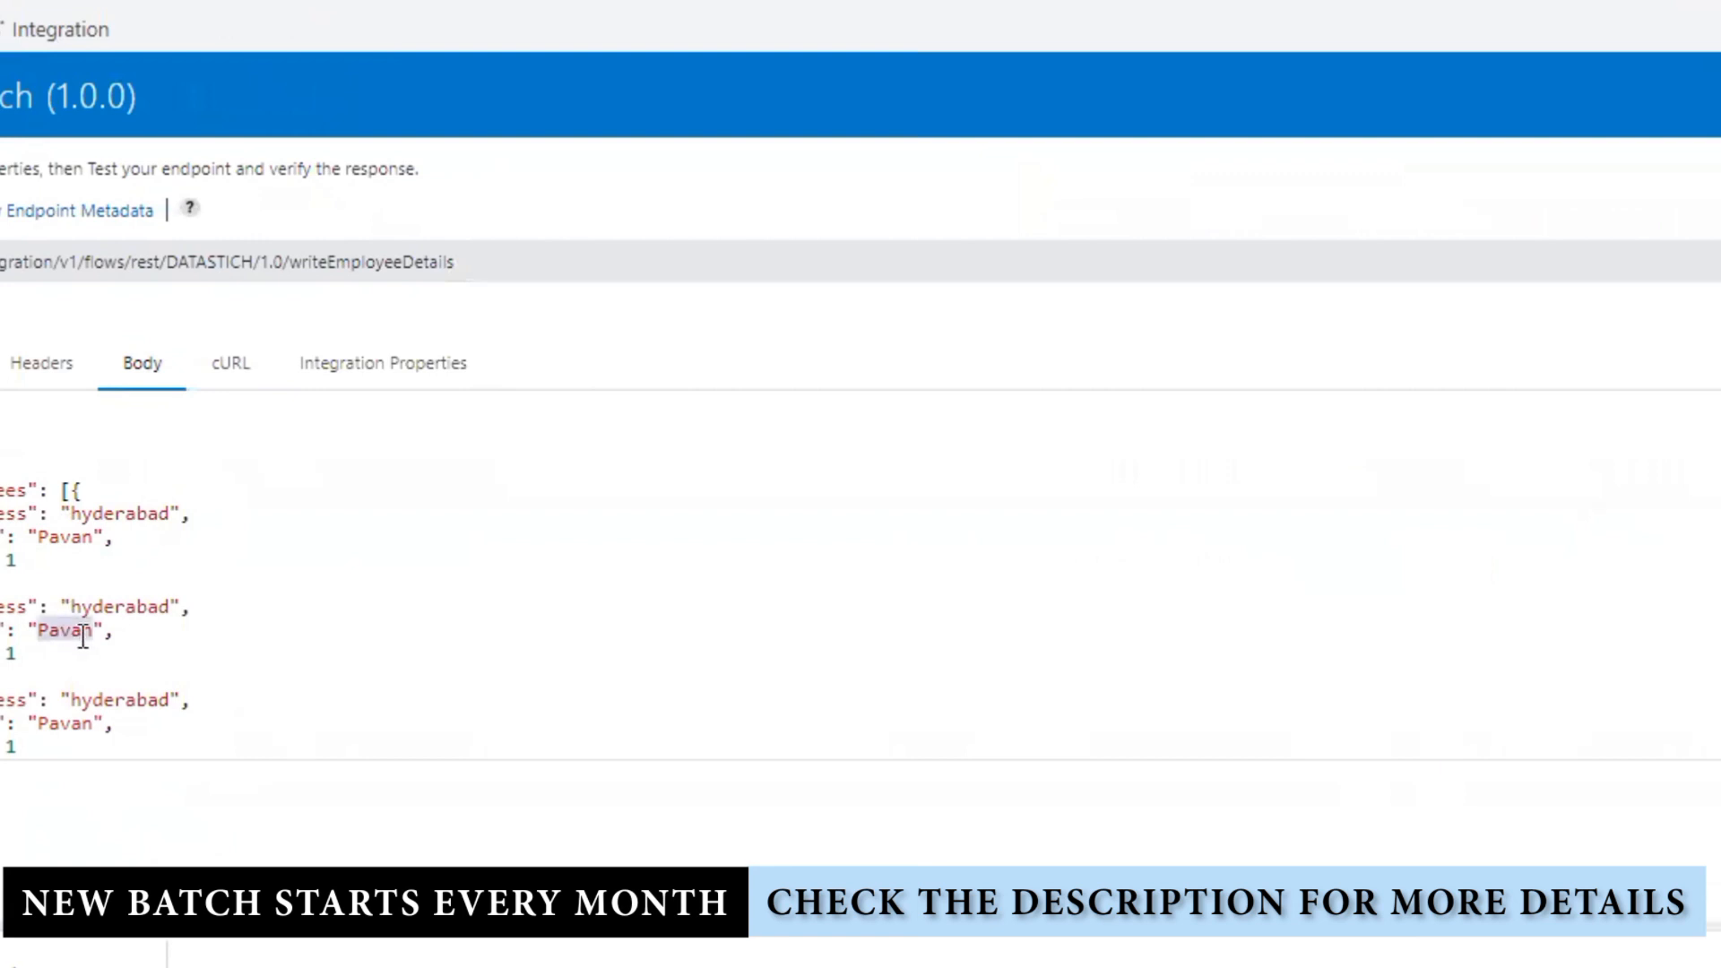
type("Lakshm")
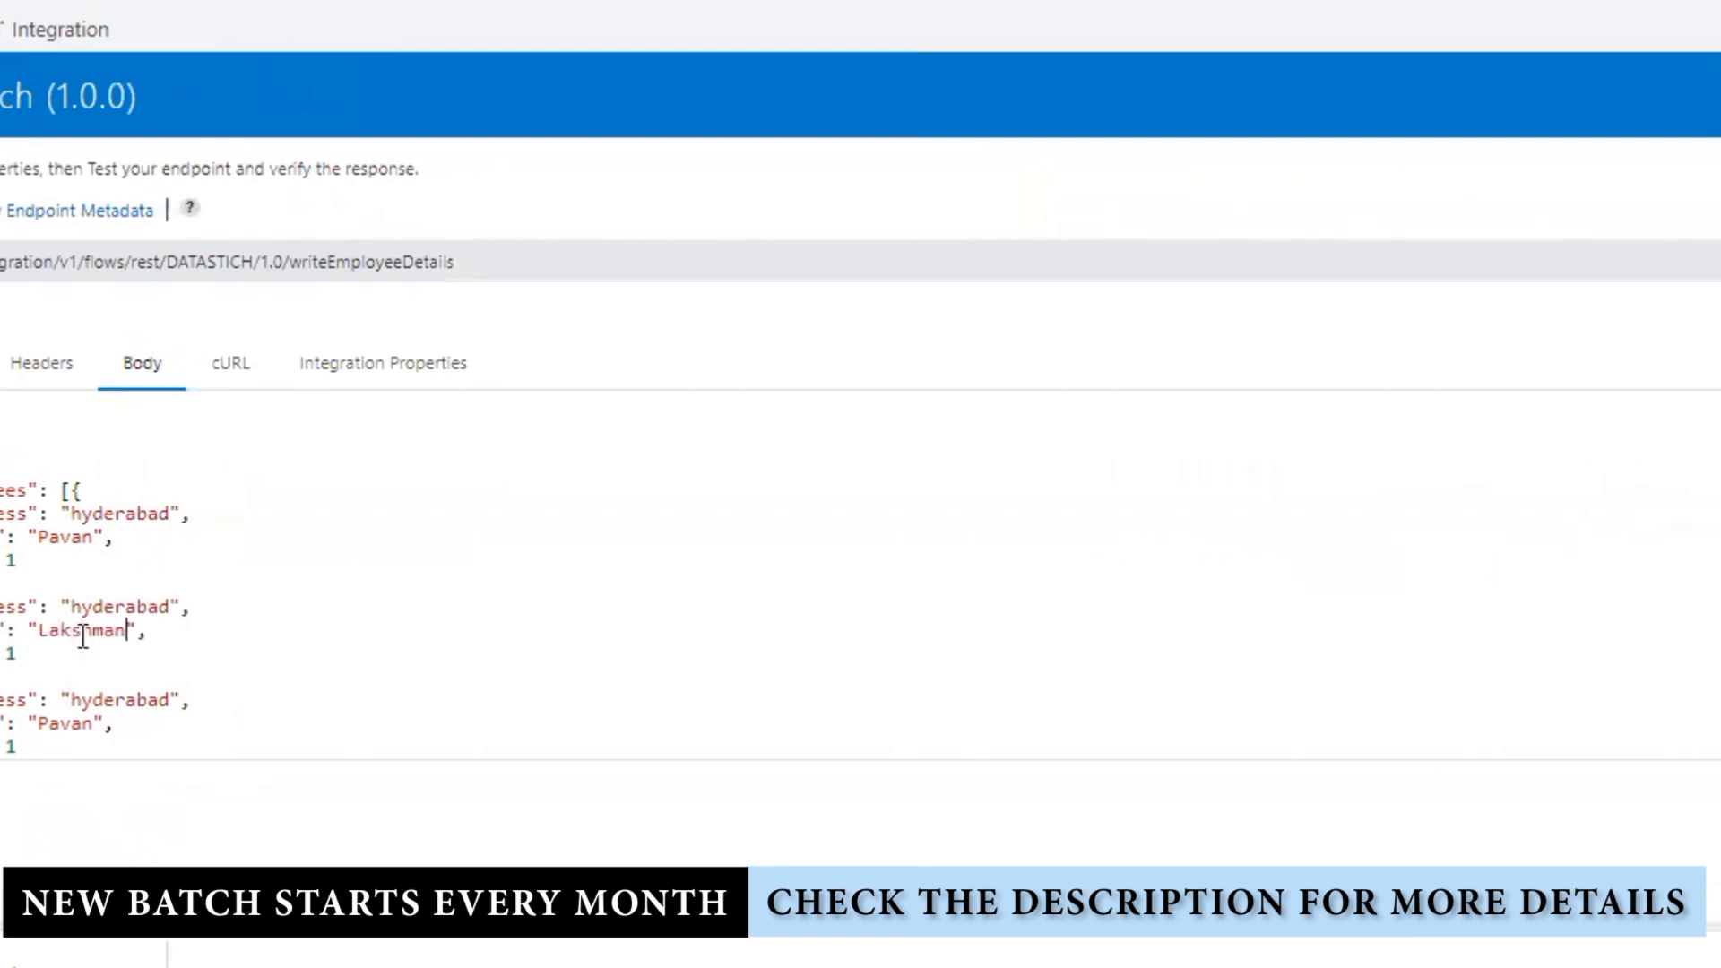
double_click(63, 726)
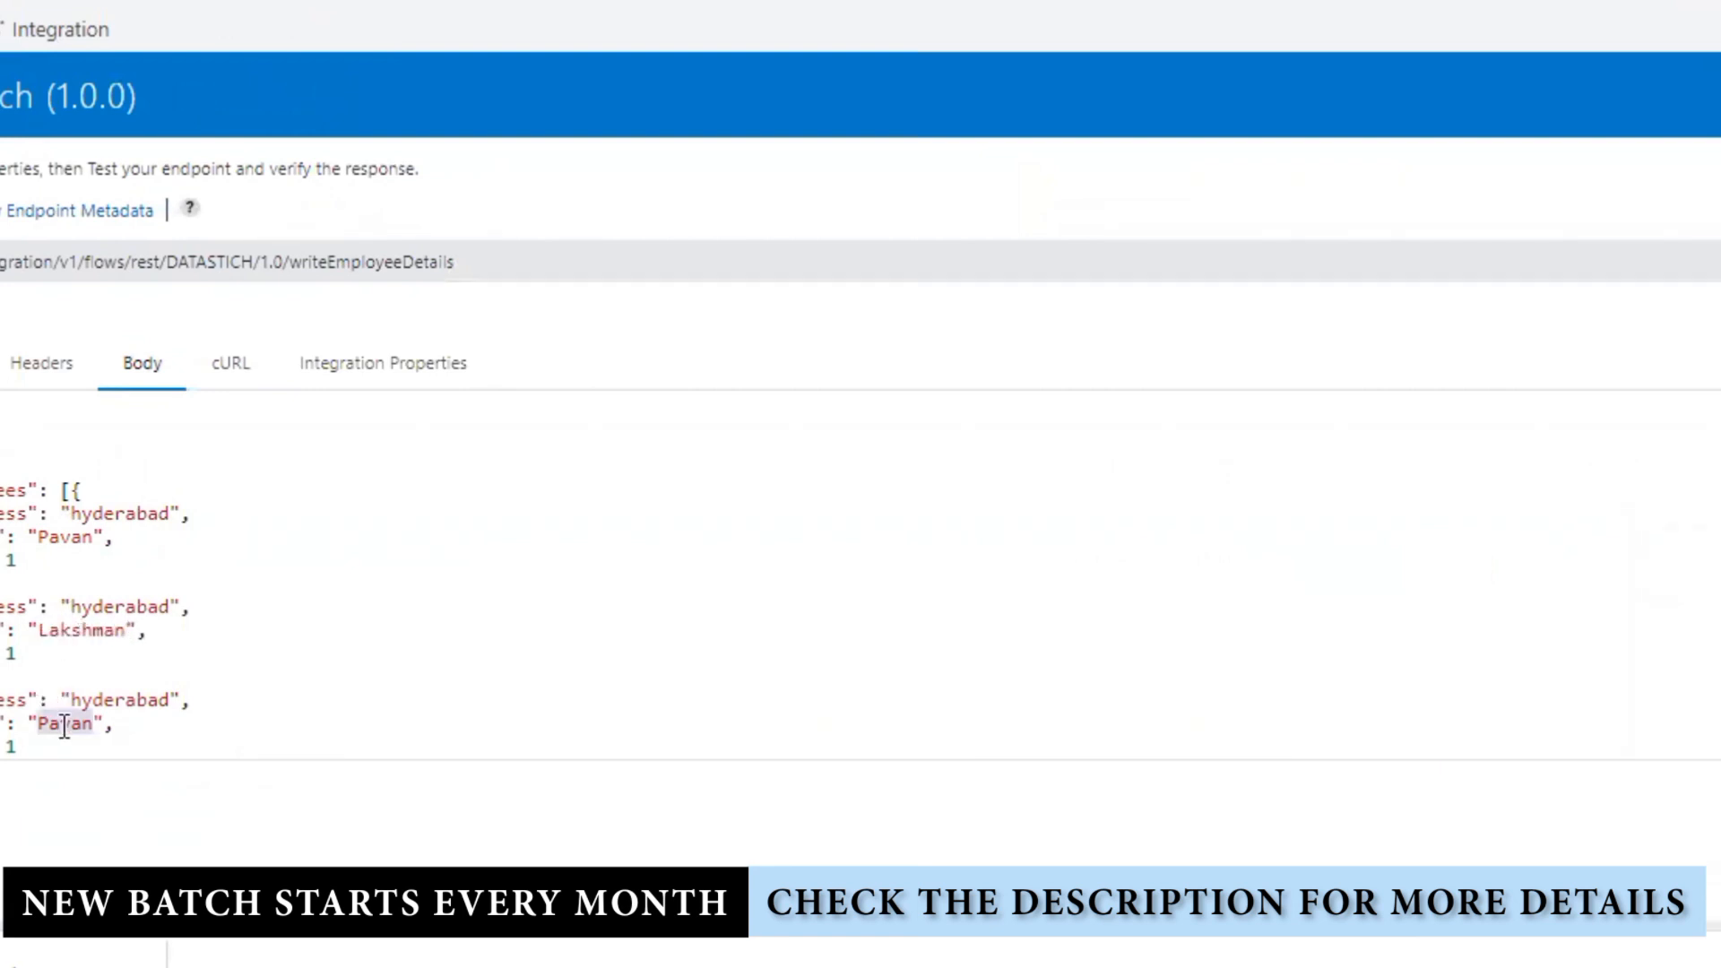
type("Prudhvi")
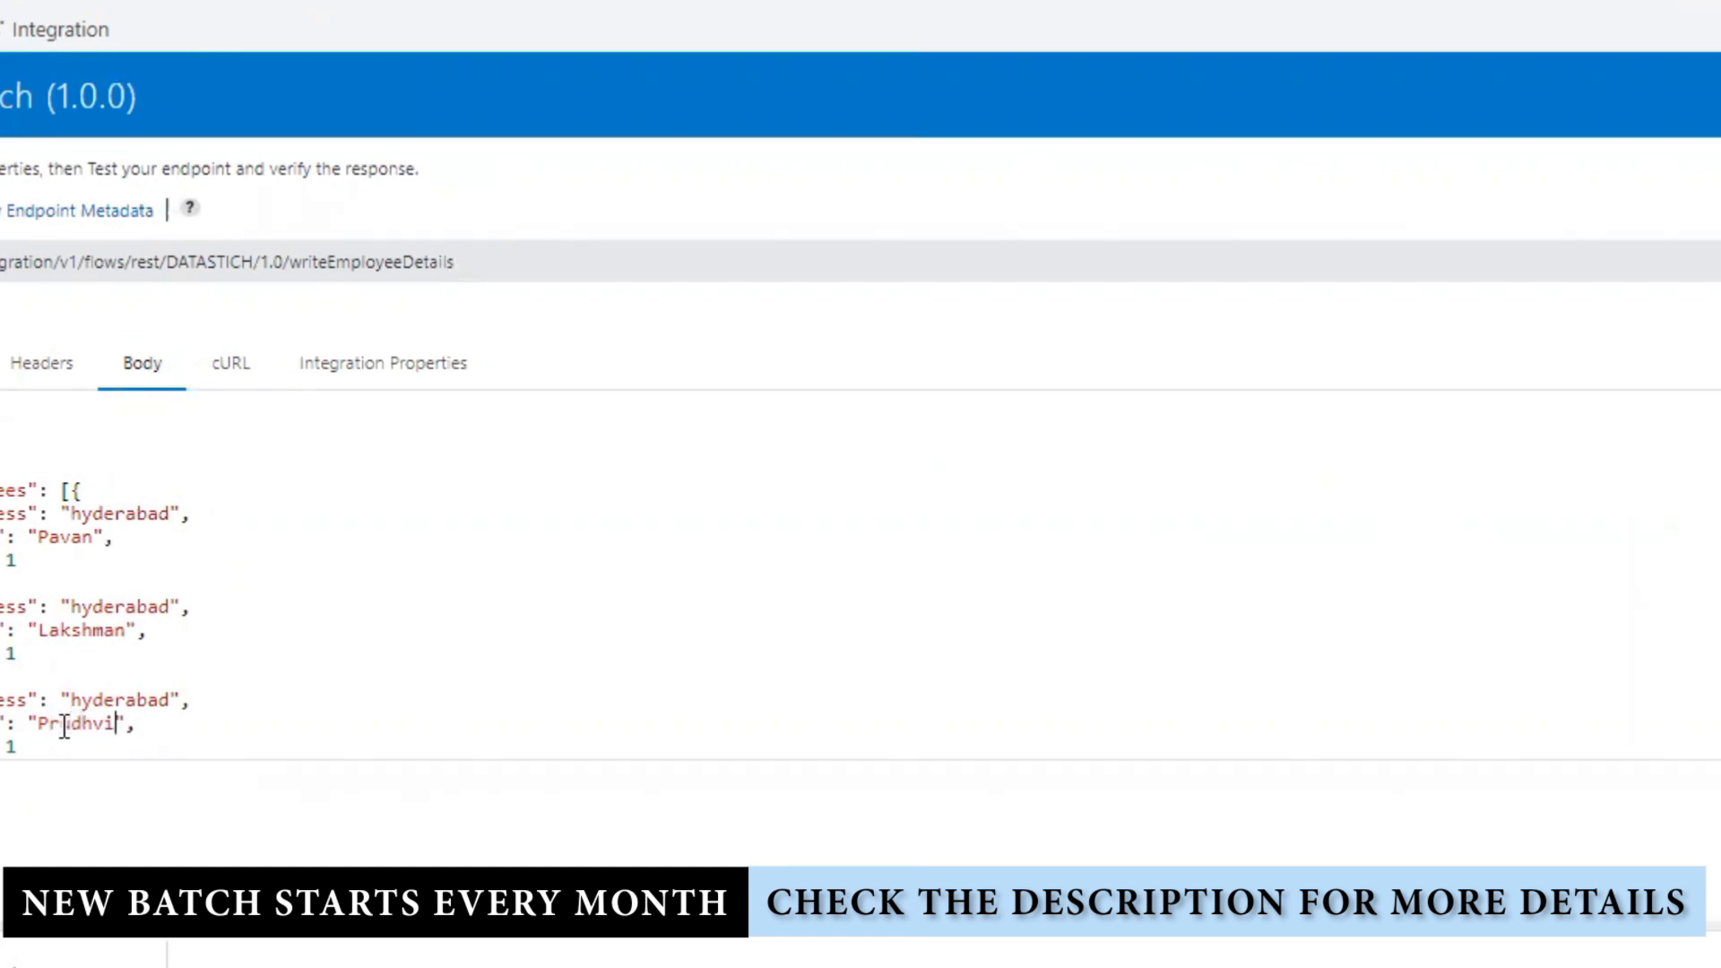
scroll(356, 635, "down", 1)
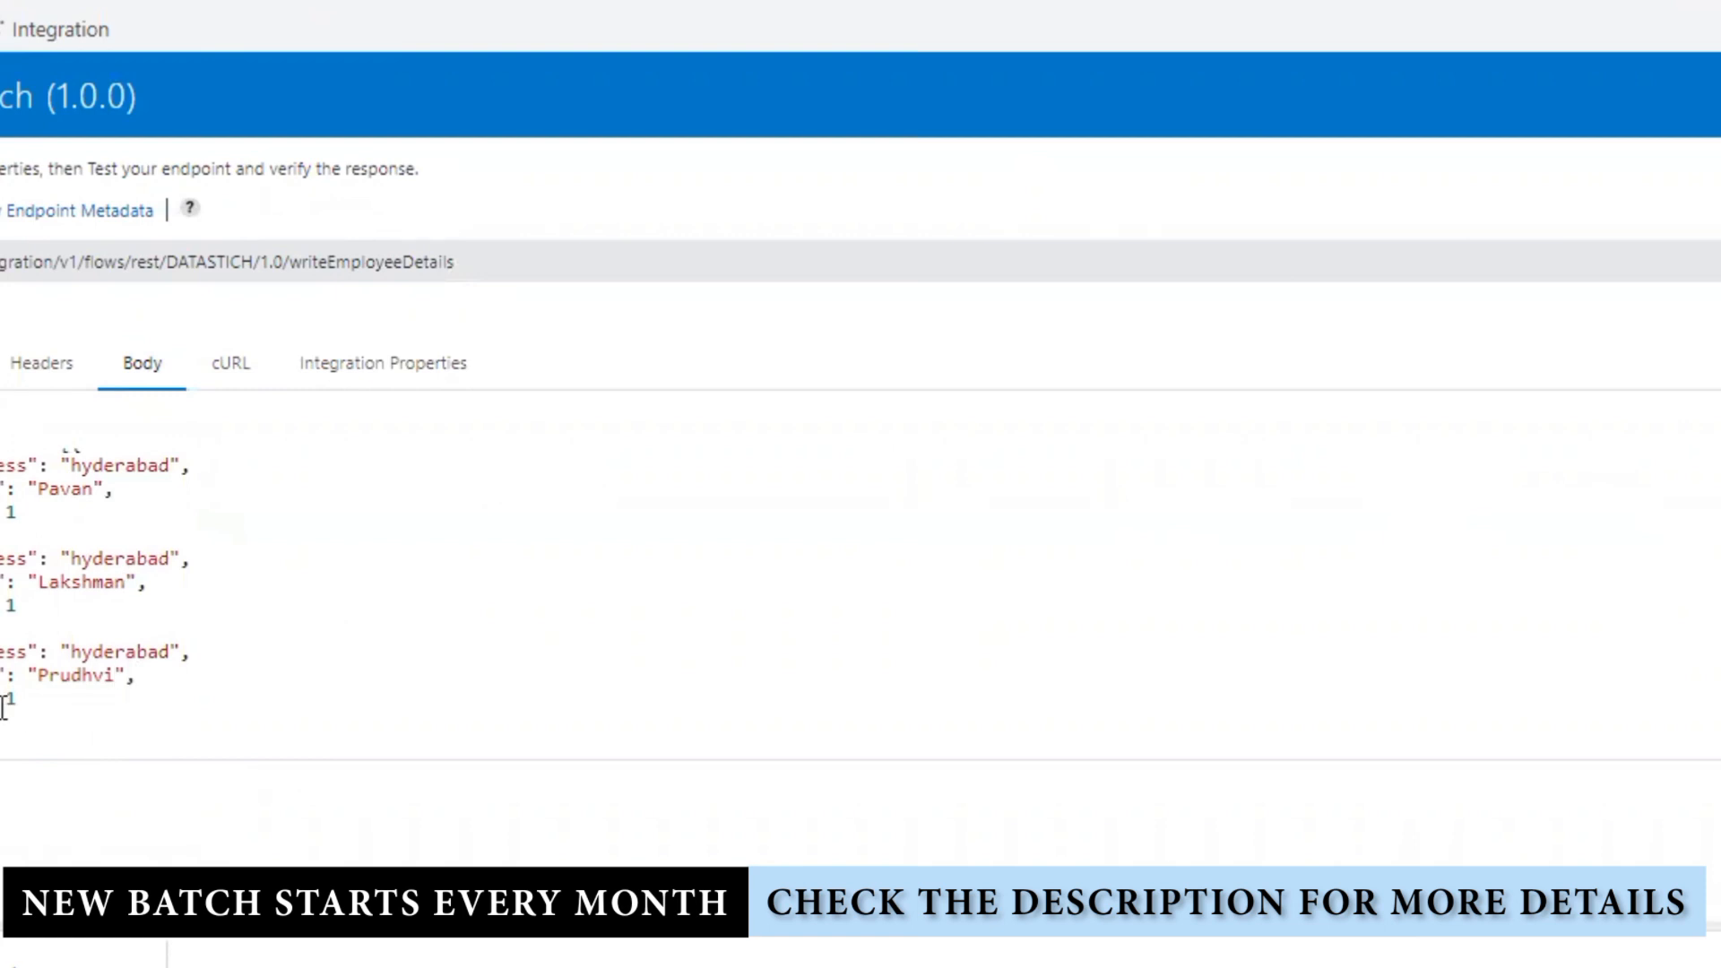
left_click(30, 704)
key("Return")
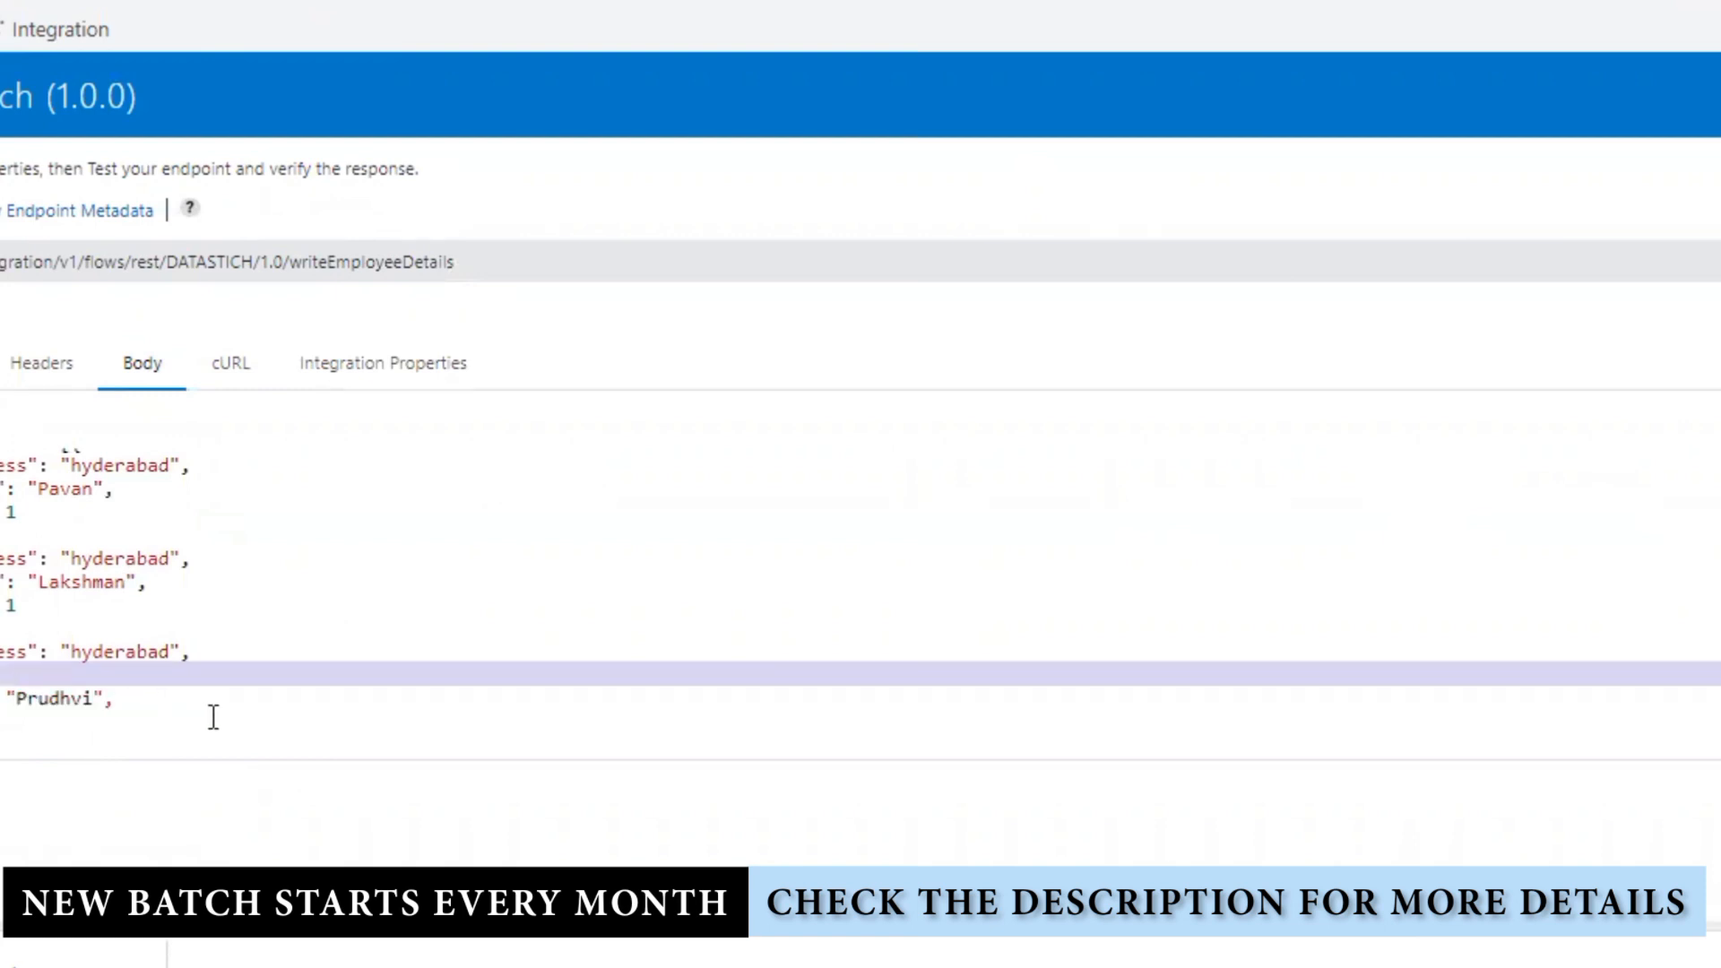
key("ctrl+z")
Step: Select the whole JSON request body and switch to another open window
key("ctrl+a")
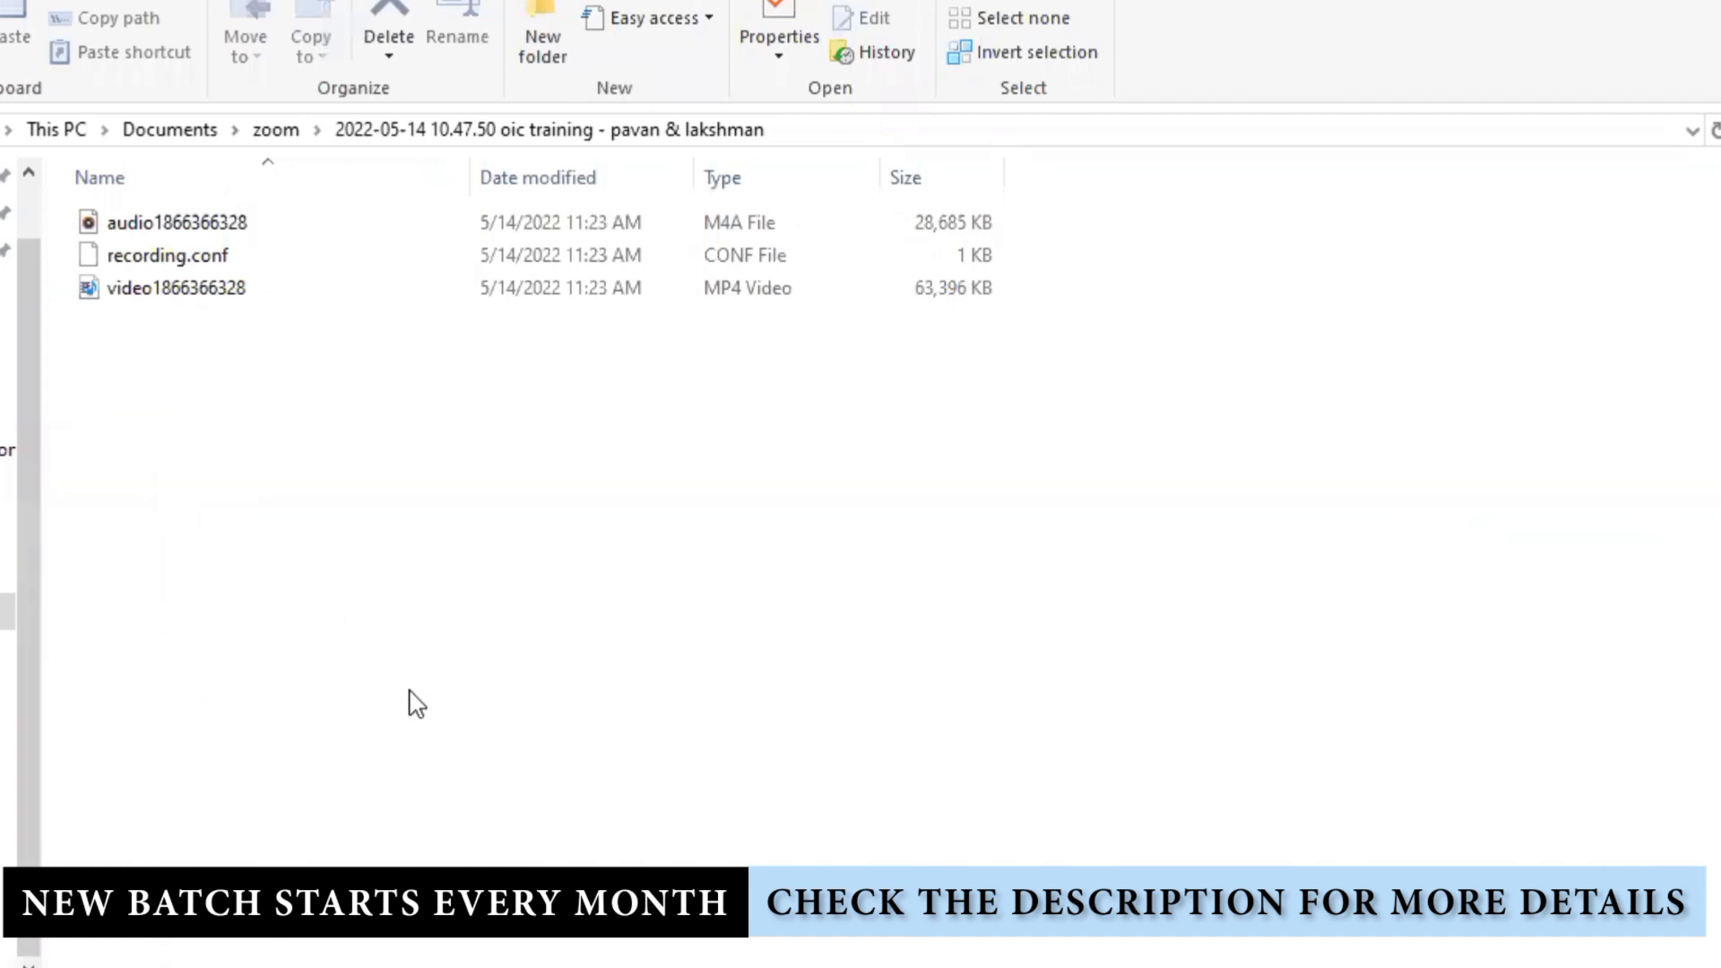
key("alt+Tab")
key("Tab")
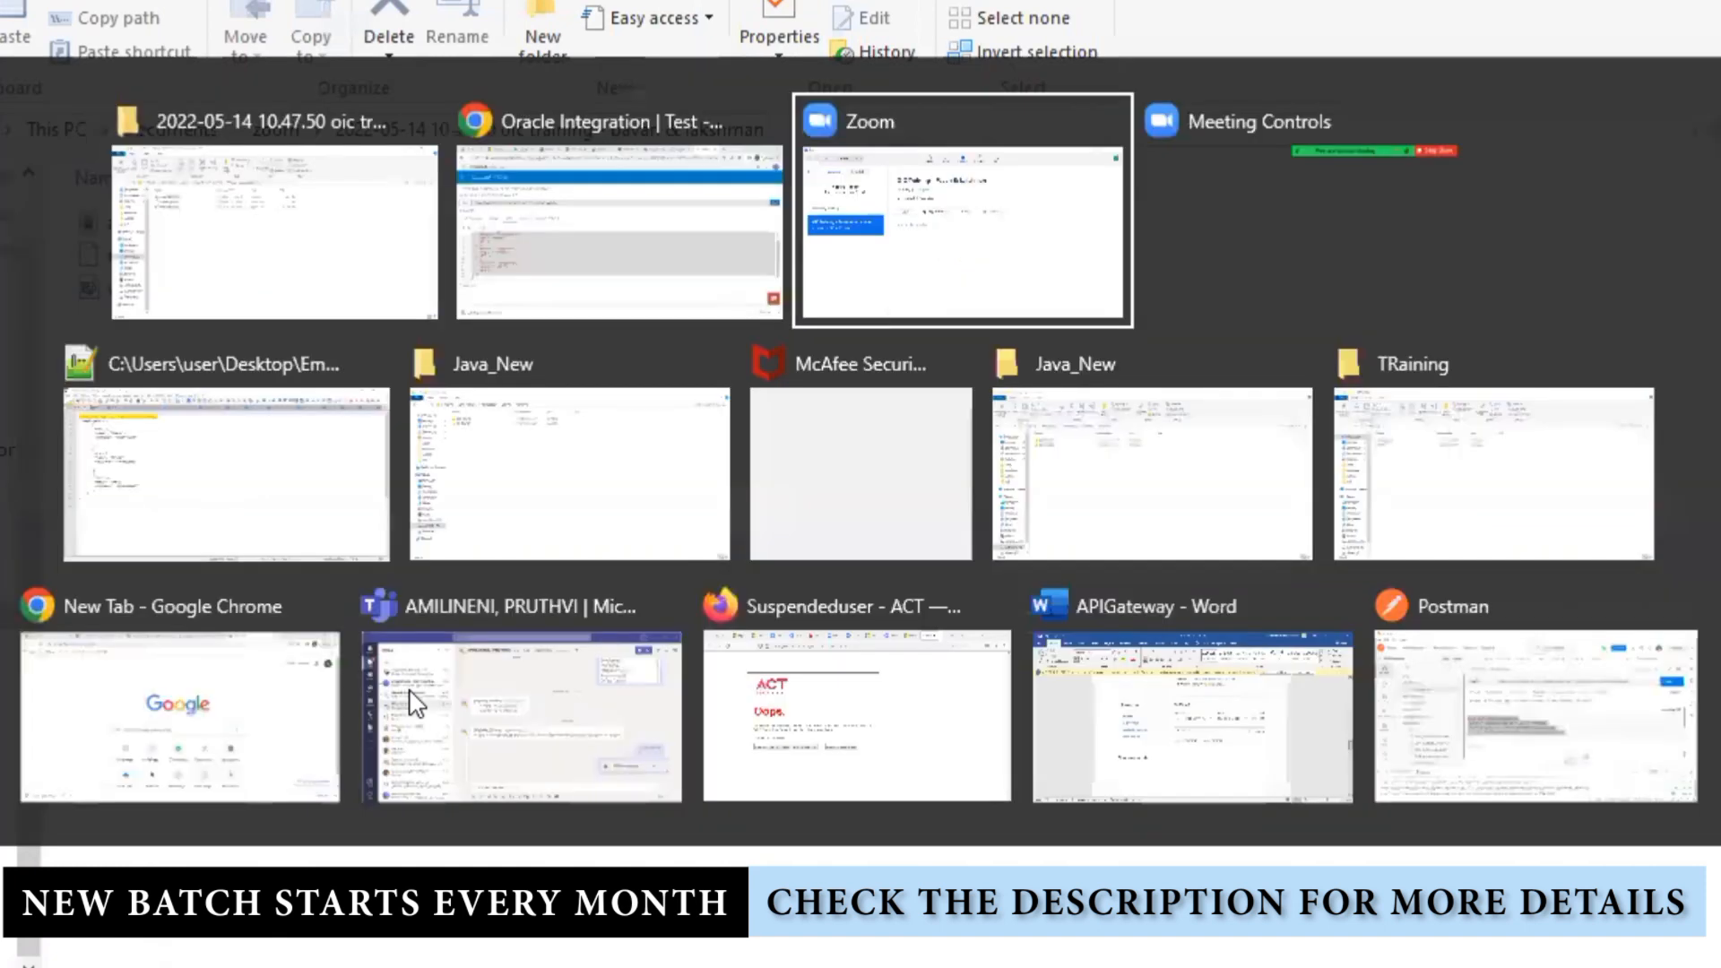
Step: Replace the Notepad++ document with the three-employee JSON payload
key("alt+Tab")
key("alt+Tab")
left_click(484, 680)
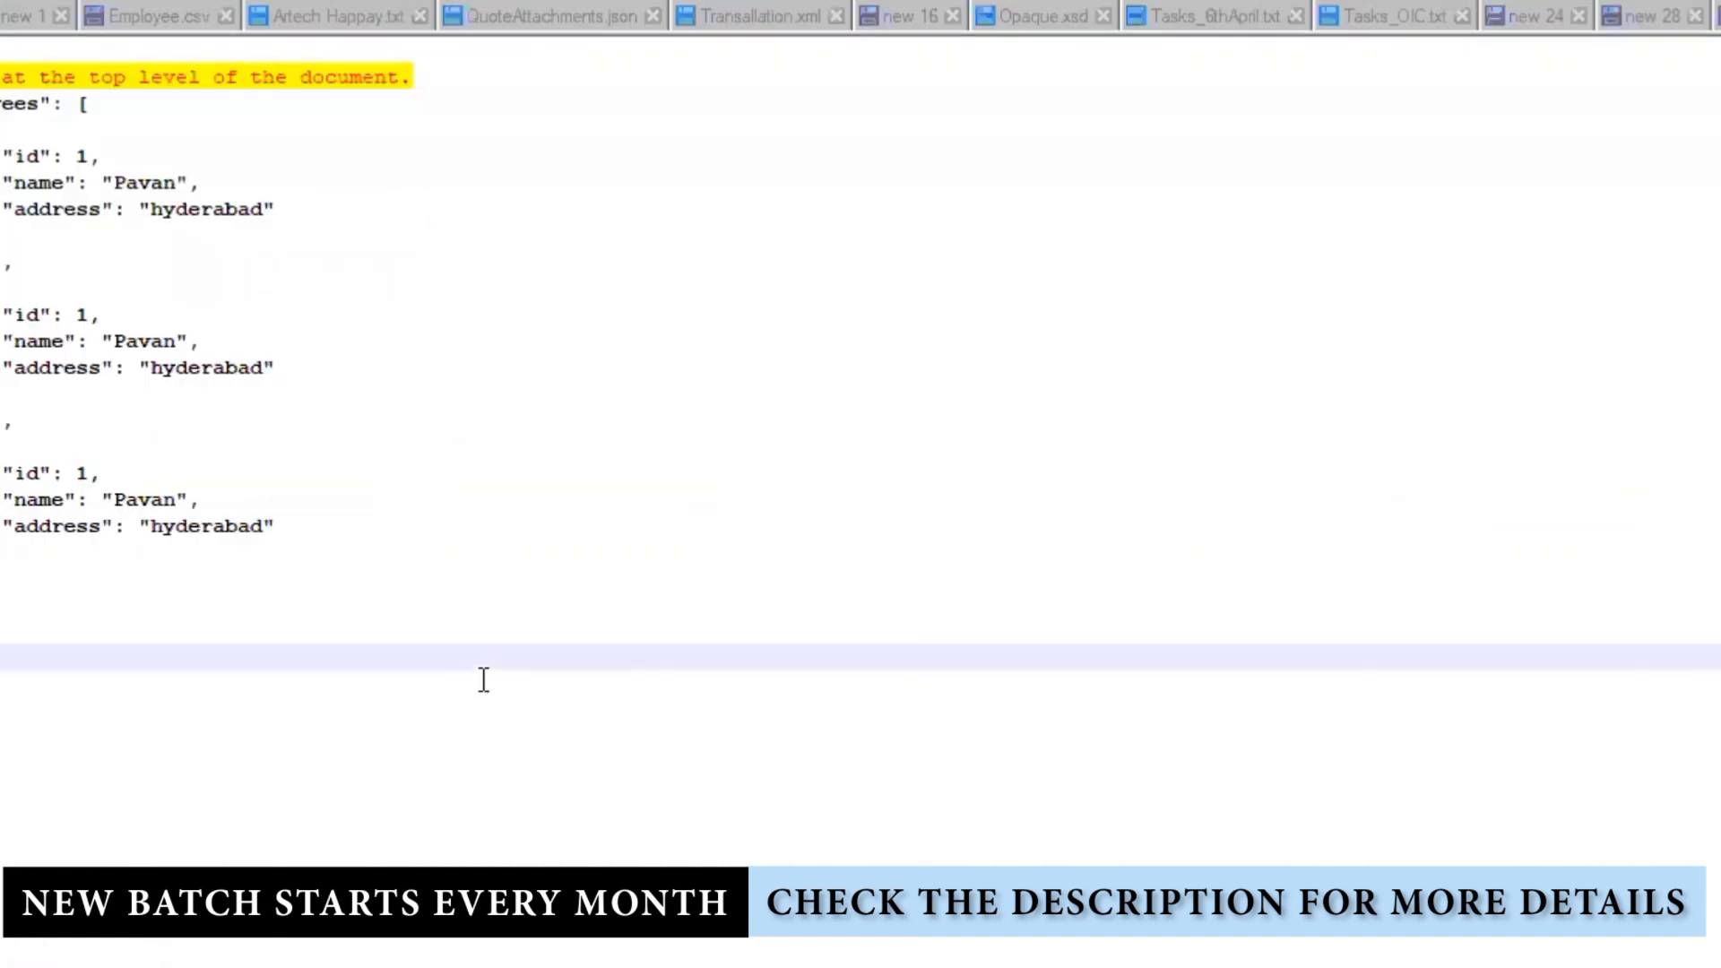
key("ctrl+a")
key("ctrl+v")
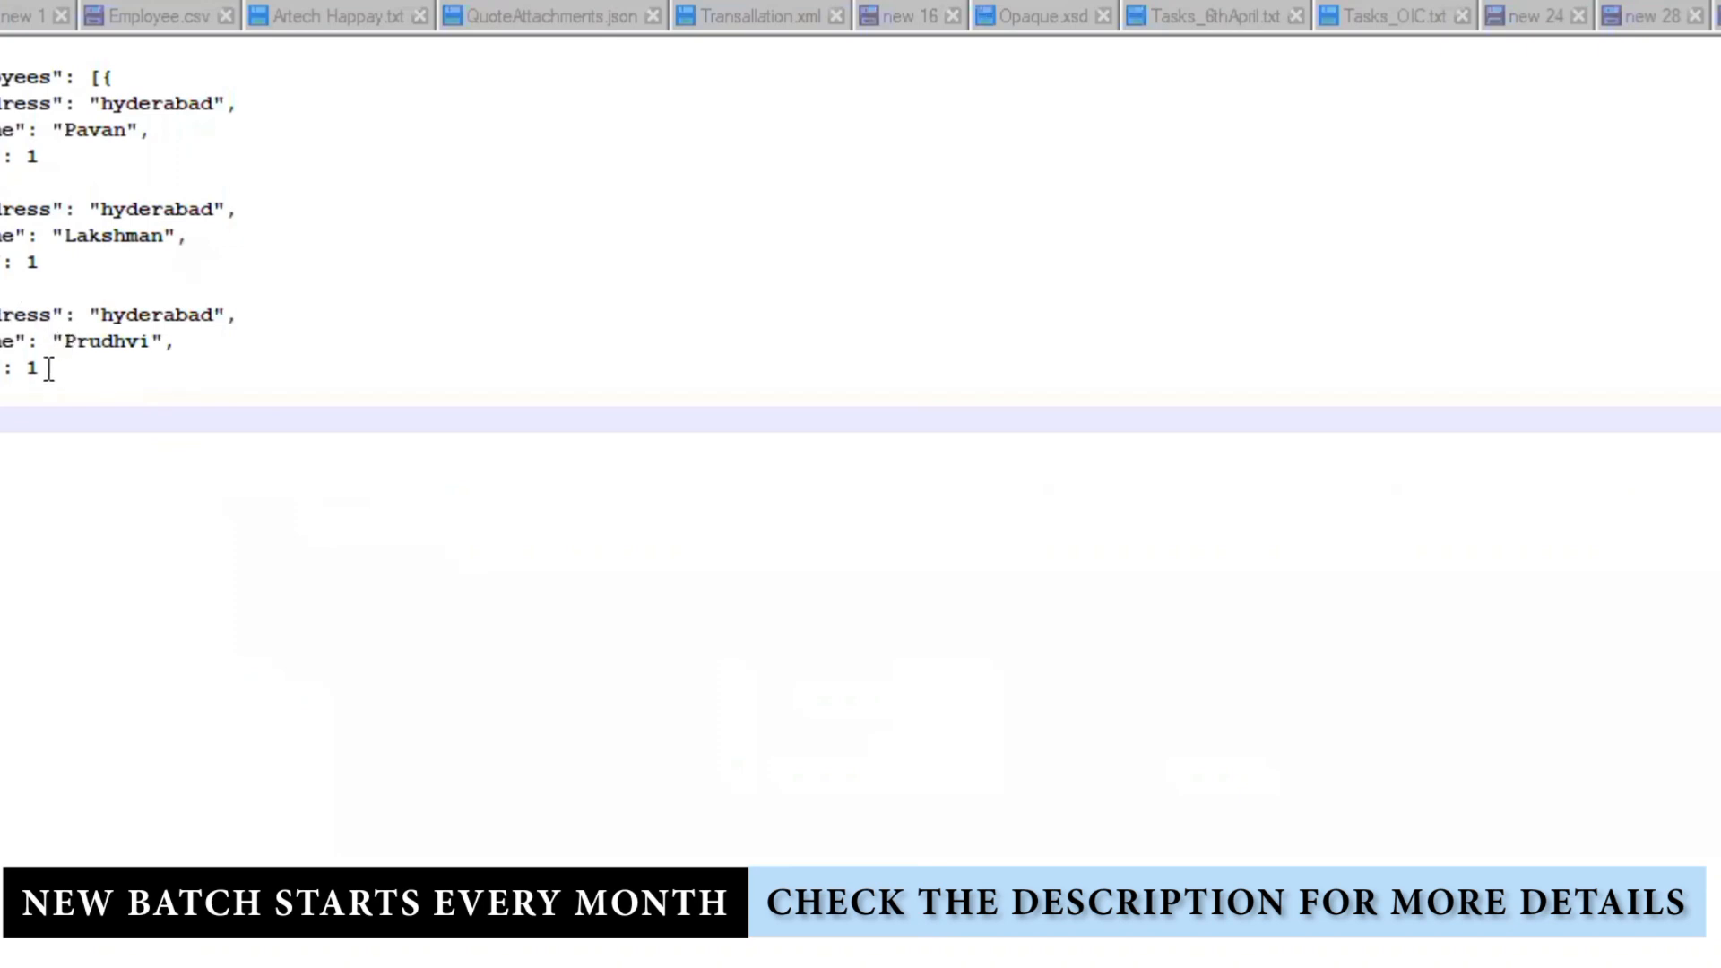
Step: Renumber the second and third records' ids to 2 and 3
double_click(29, 158)
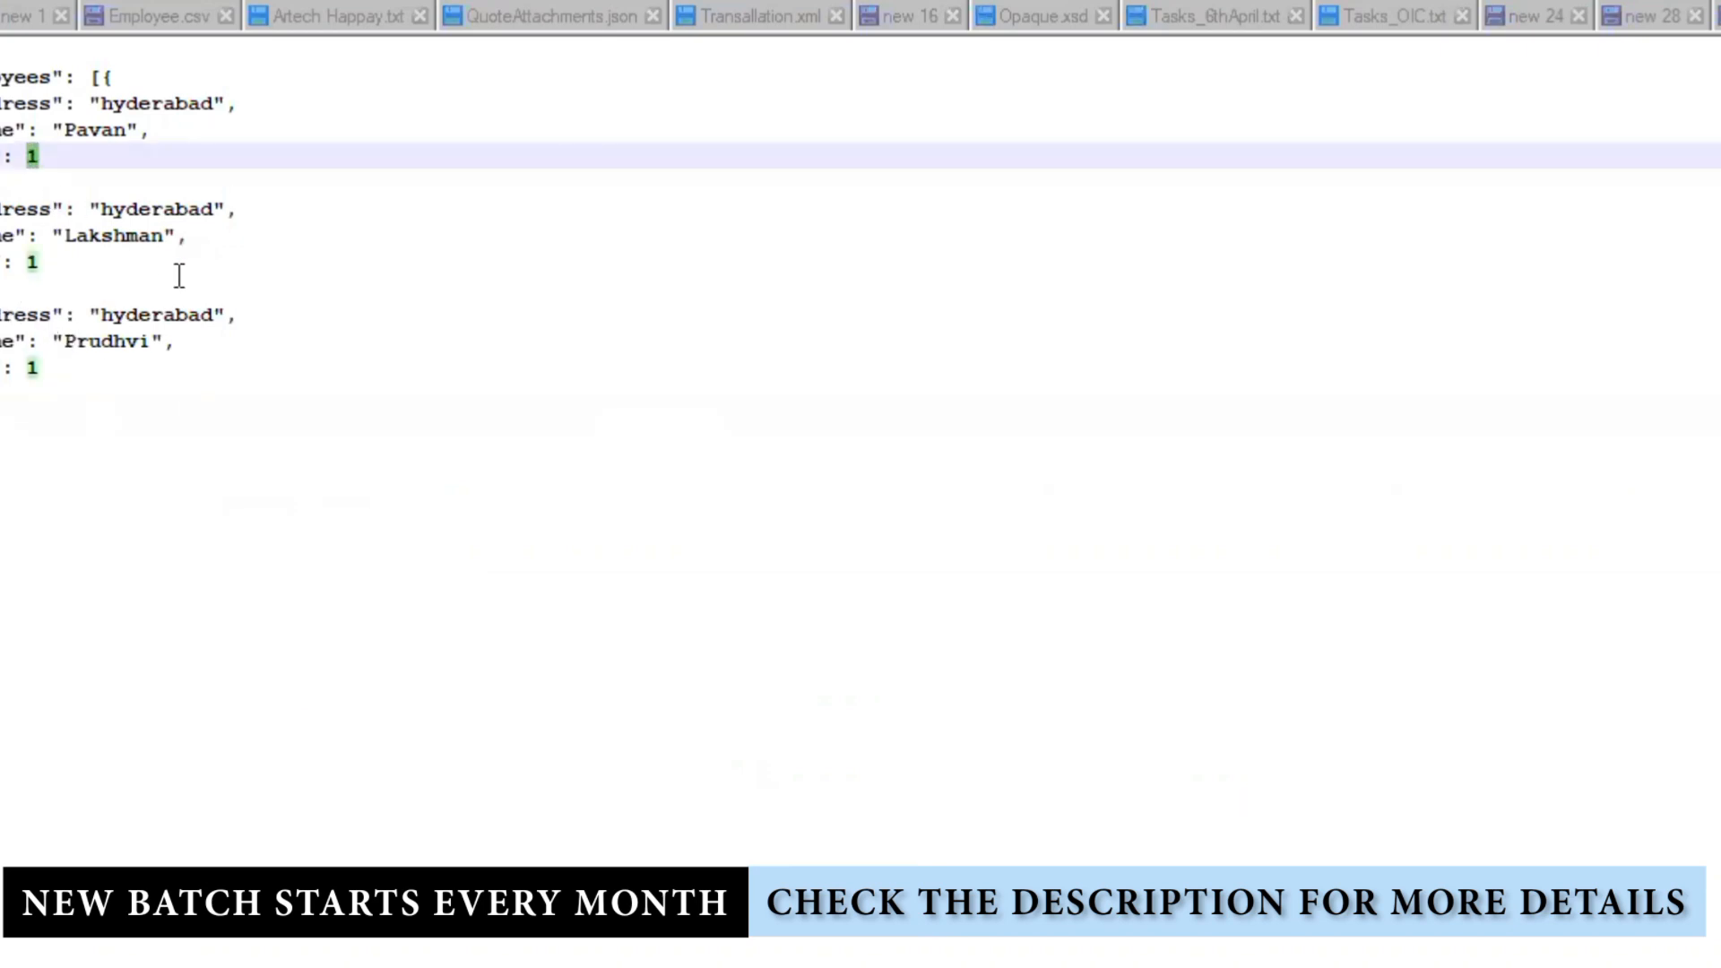
left_click(73, 263)
double_click(26, 261)
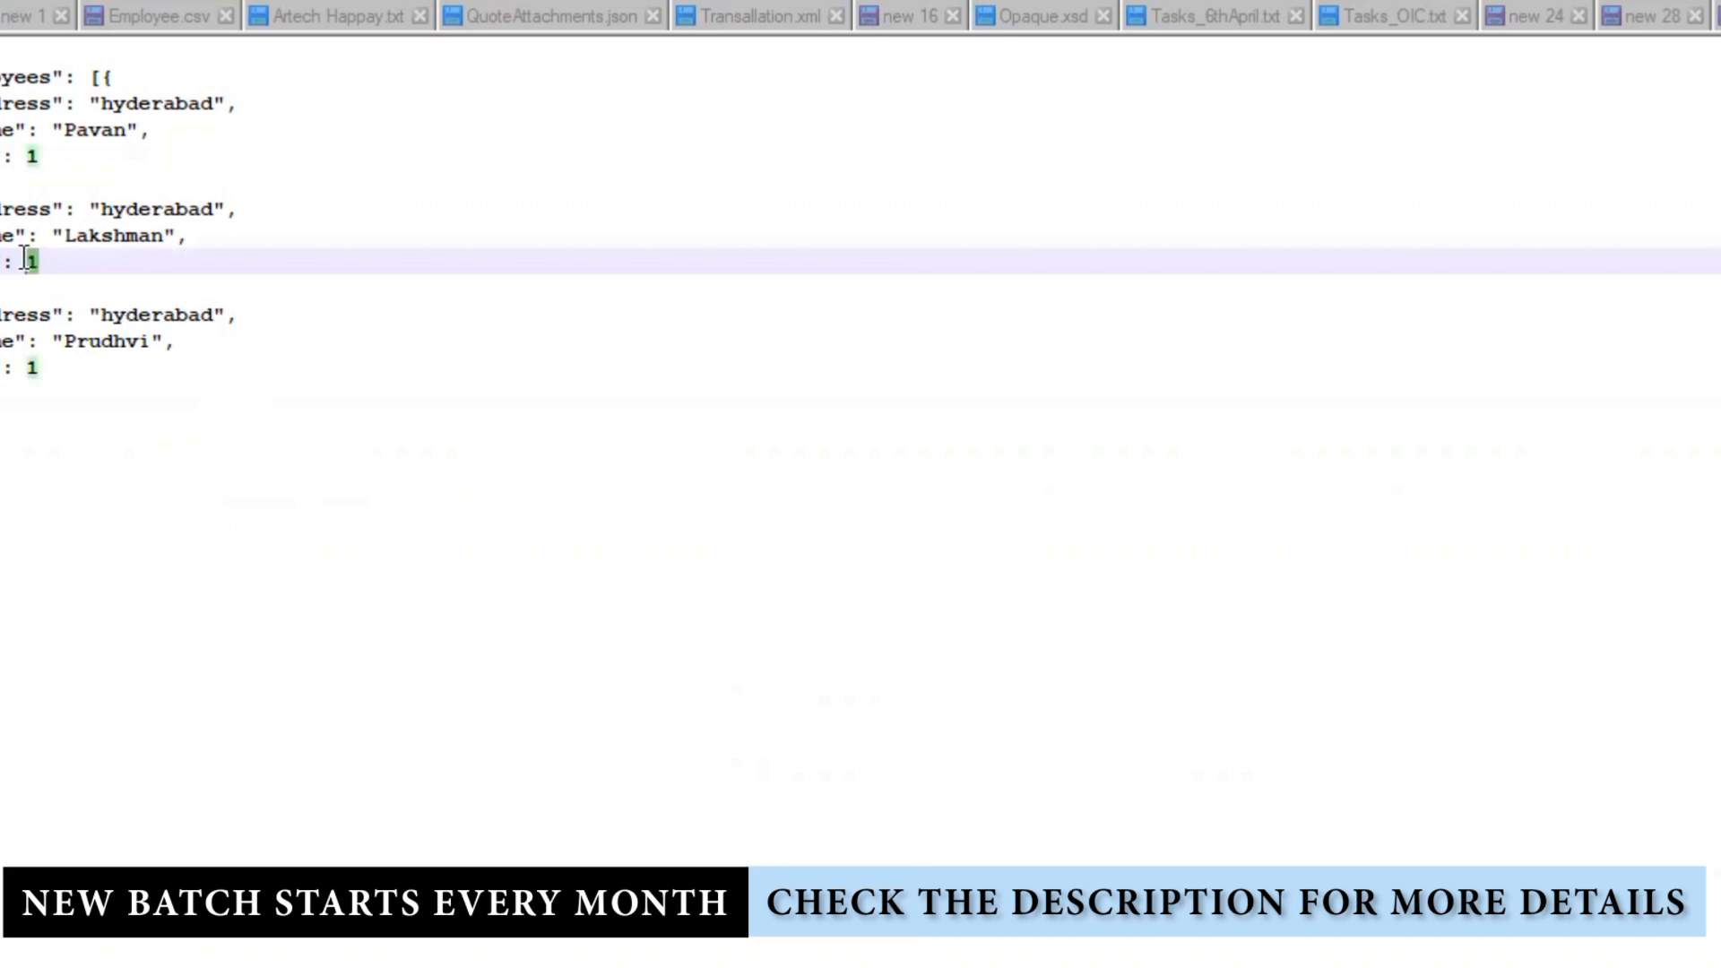
type("2")
left_click(54, 364)
double_click(28, 367)
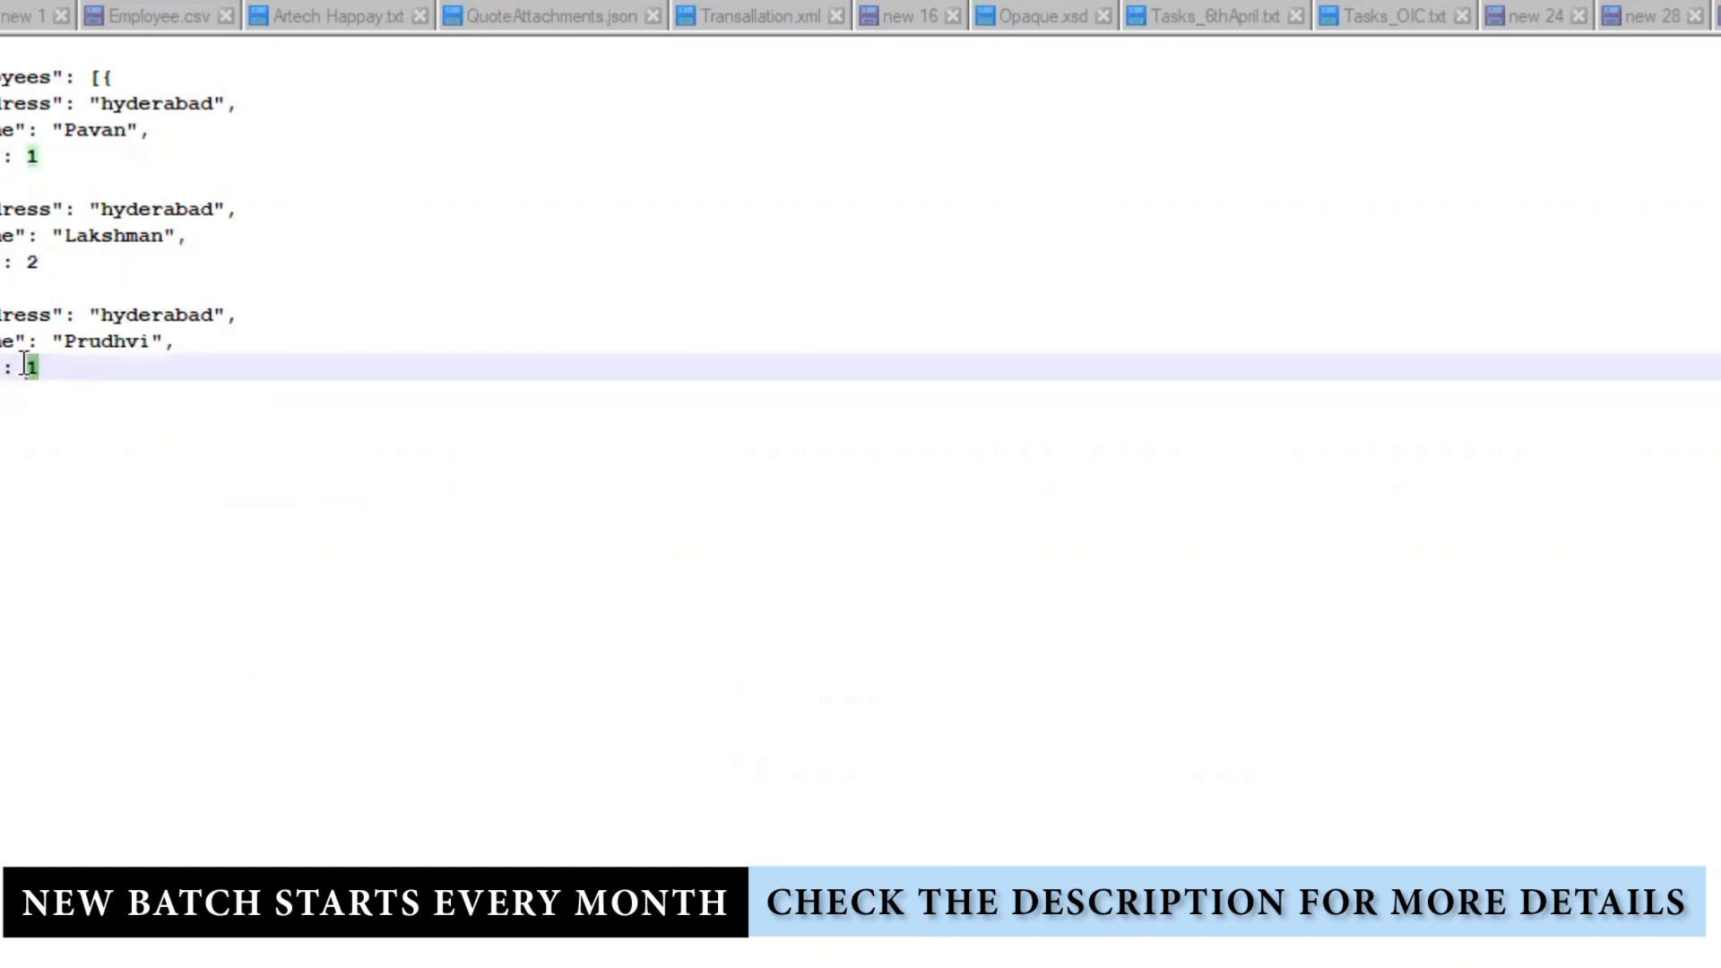
type("3")
Step: Copy the third record's address, name and id lines and add blank lines below it
left_click(168, 417)
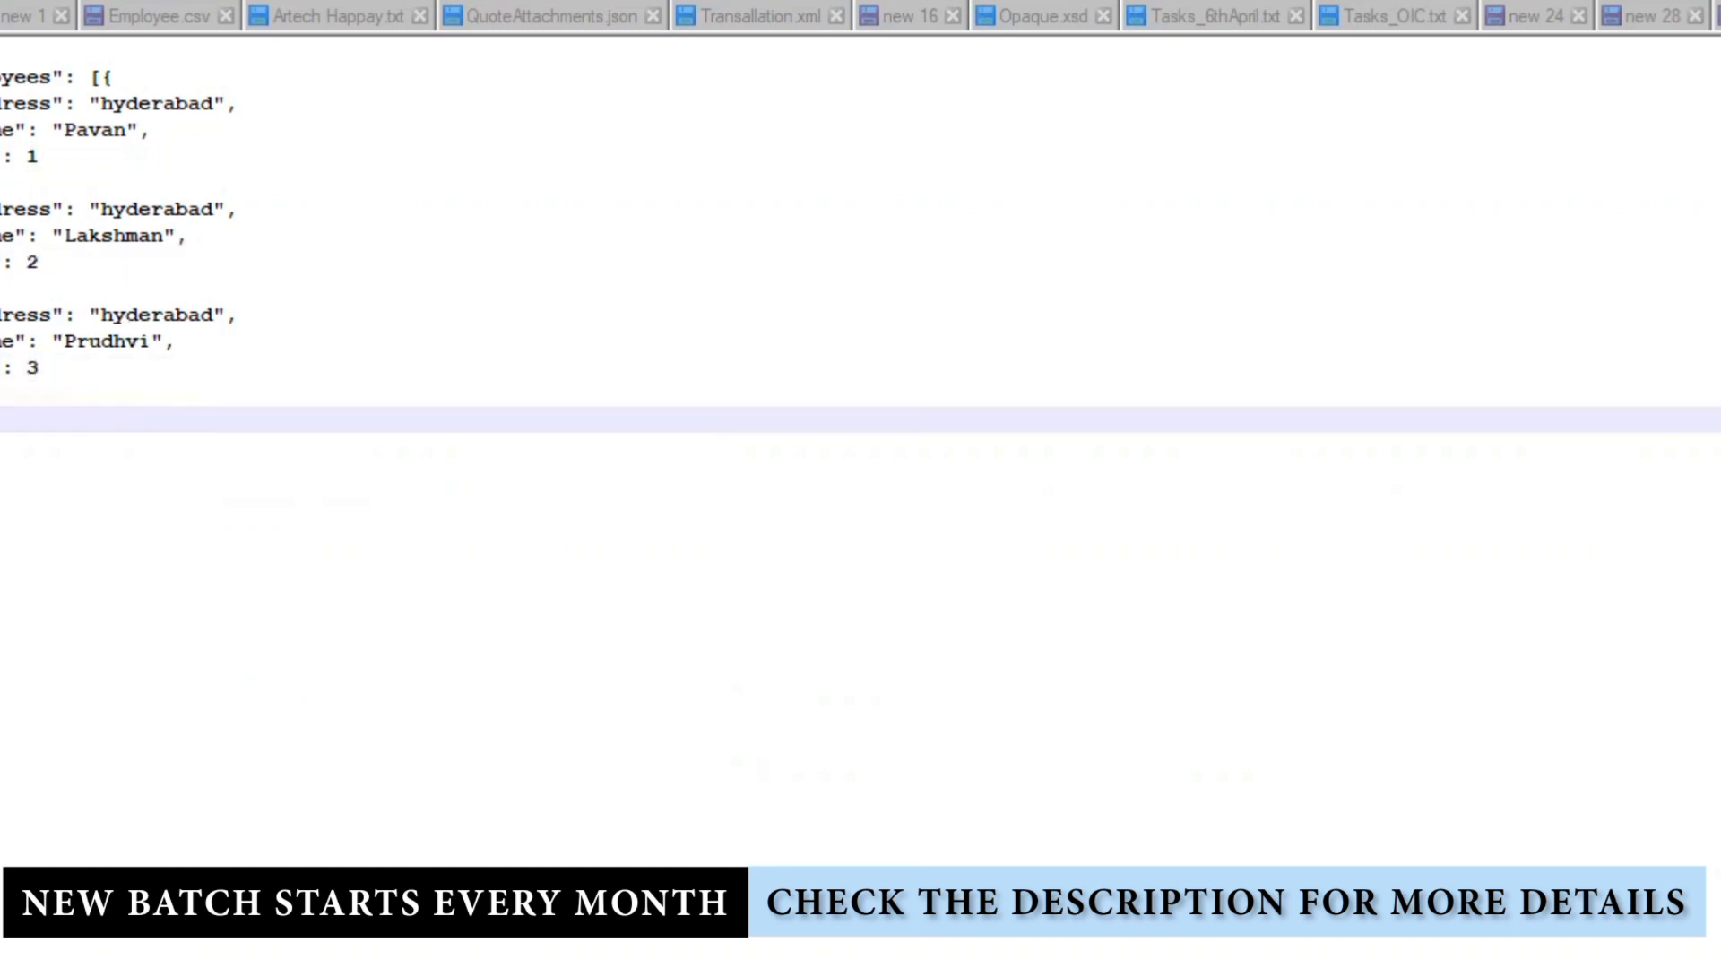
left_click_drag(6, 288, 5, 393)
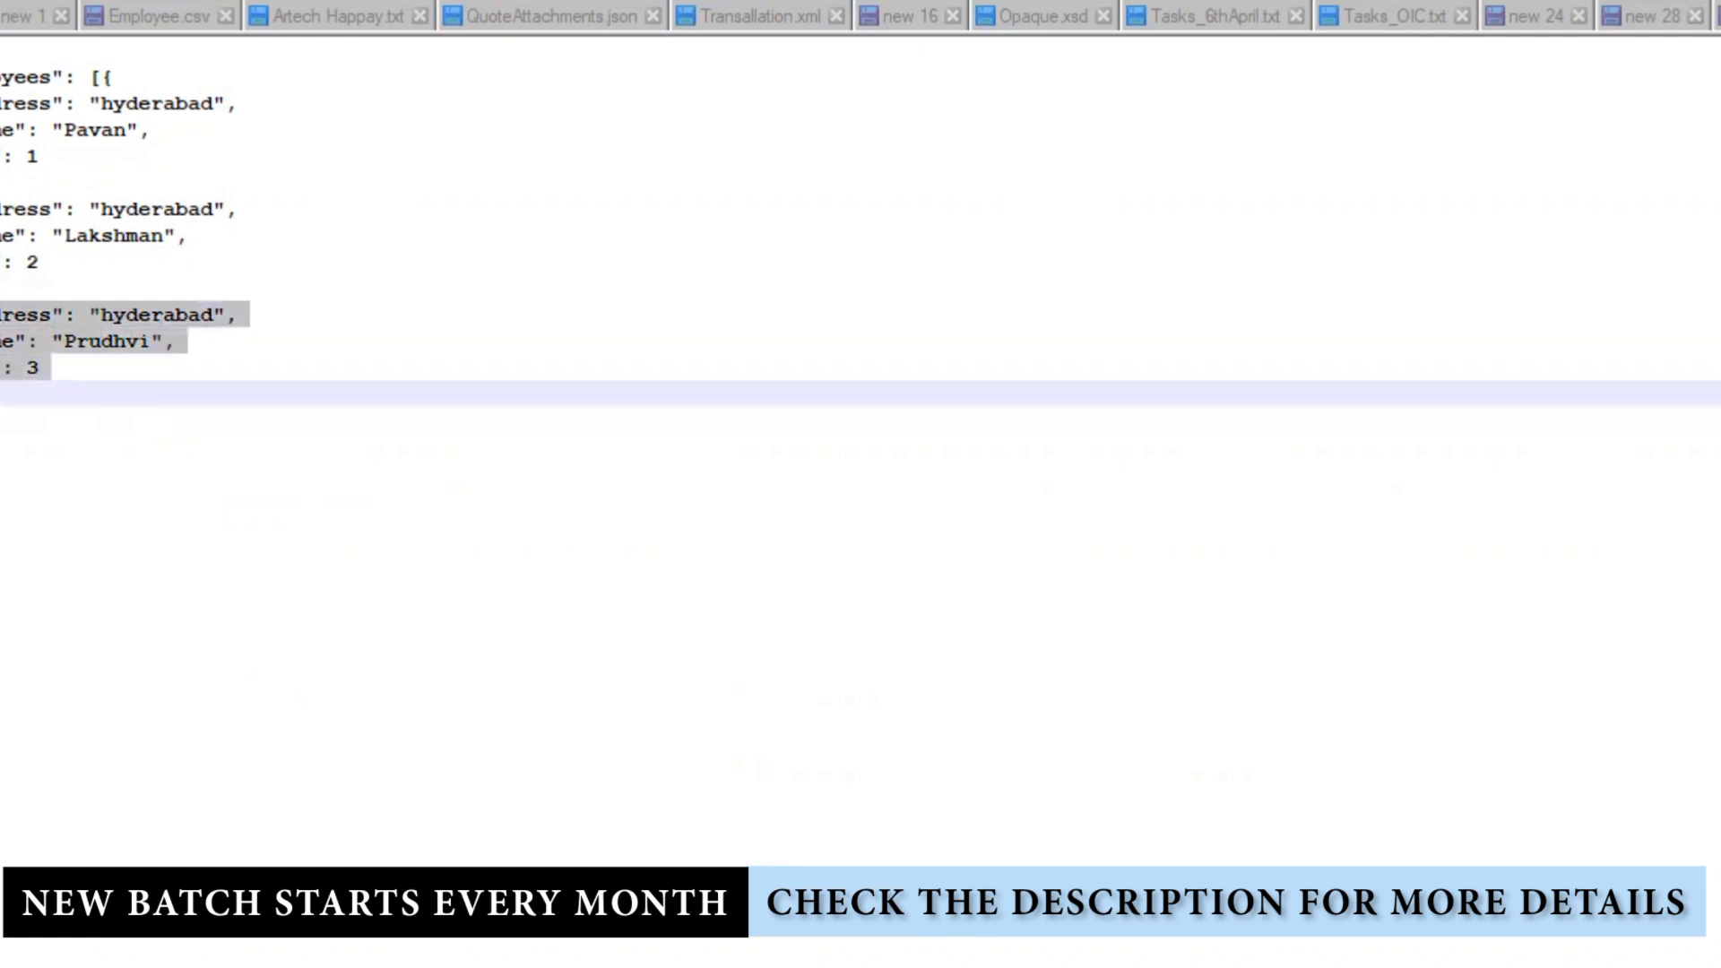
left_click_drag(6, 288, 5, 392)
left_click(2, 387)
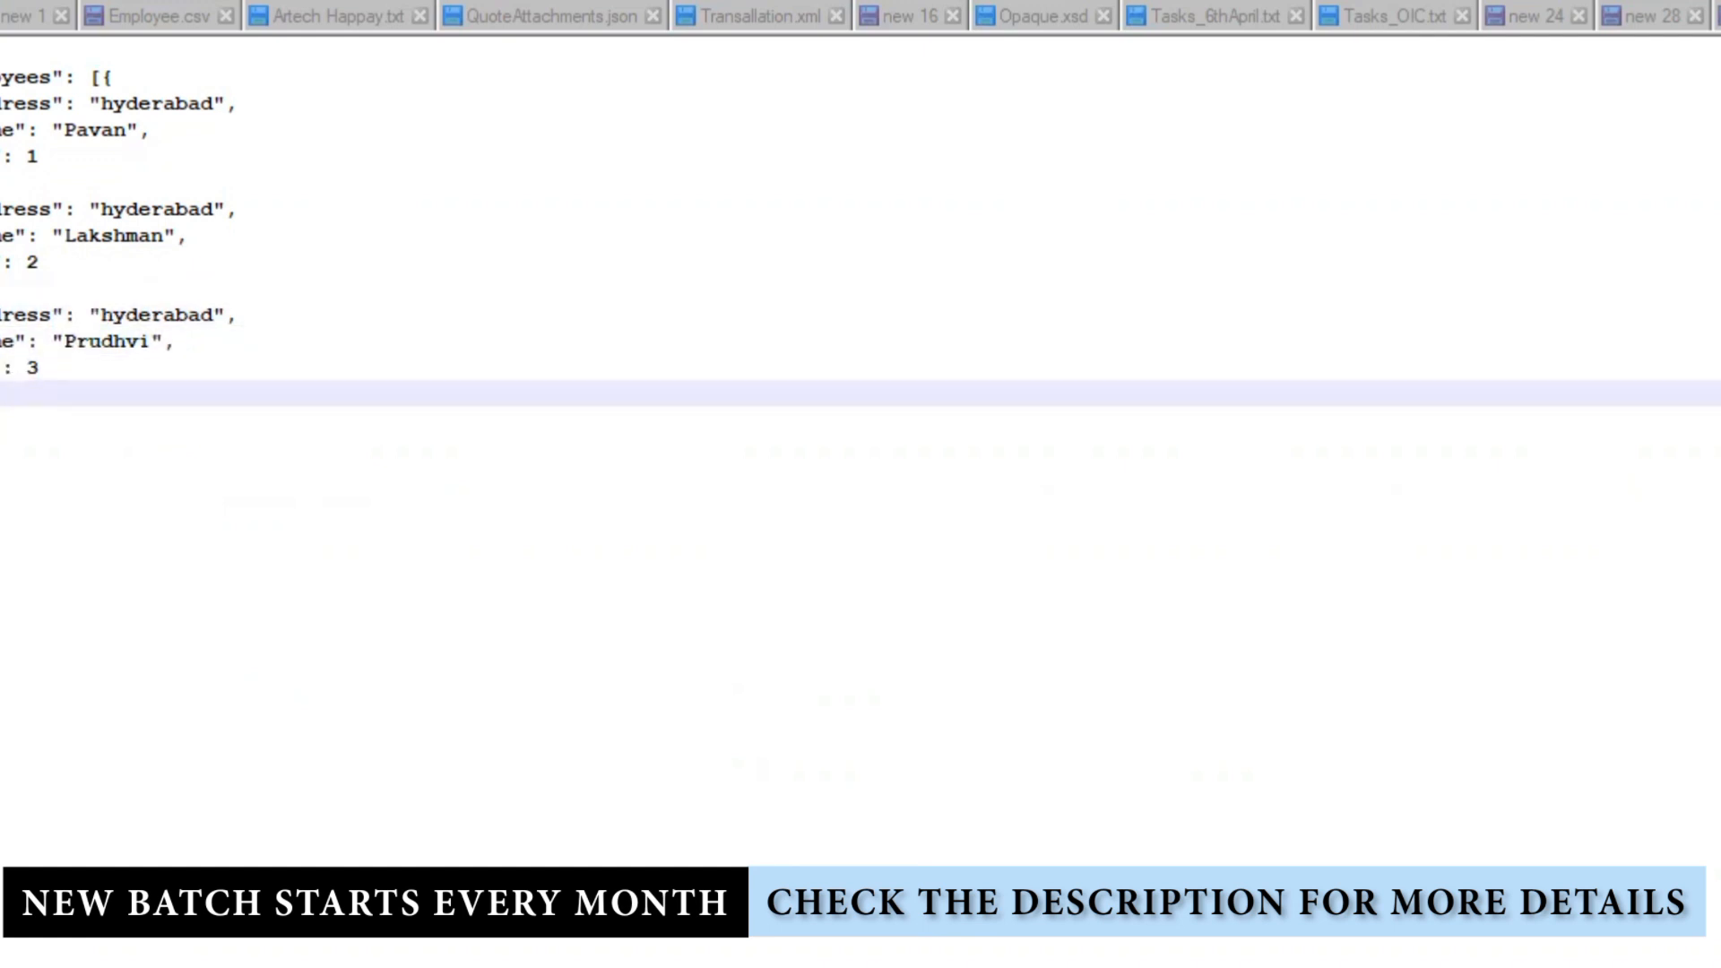
key("Return")
key("Return")
key("Return")
key("Return")
key("Return")
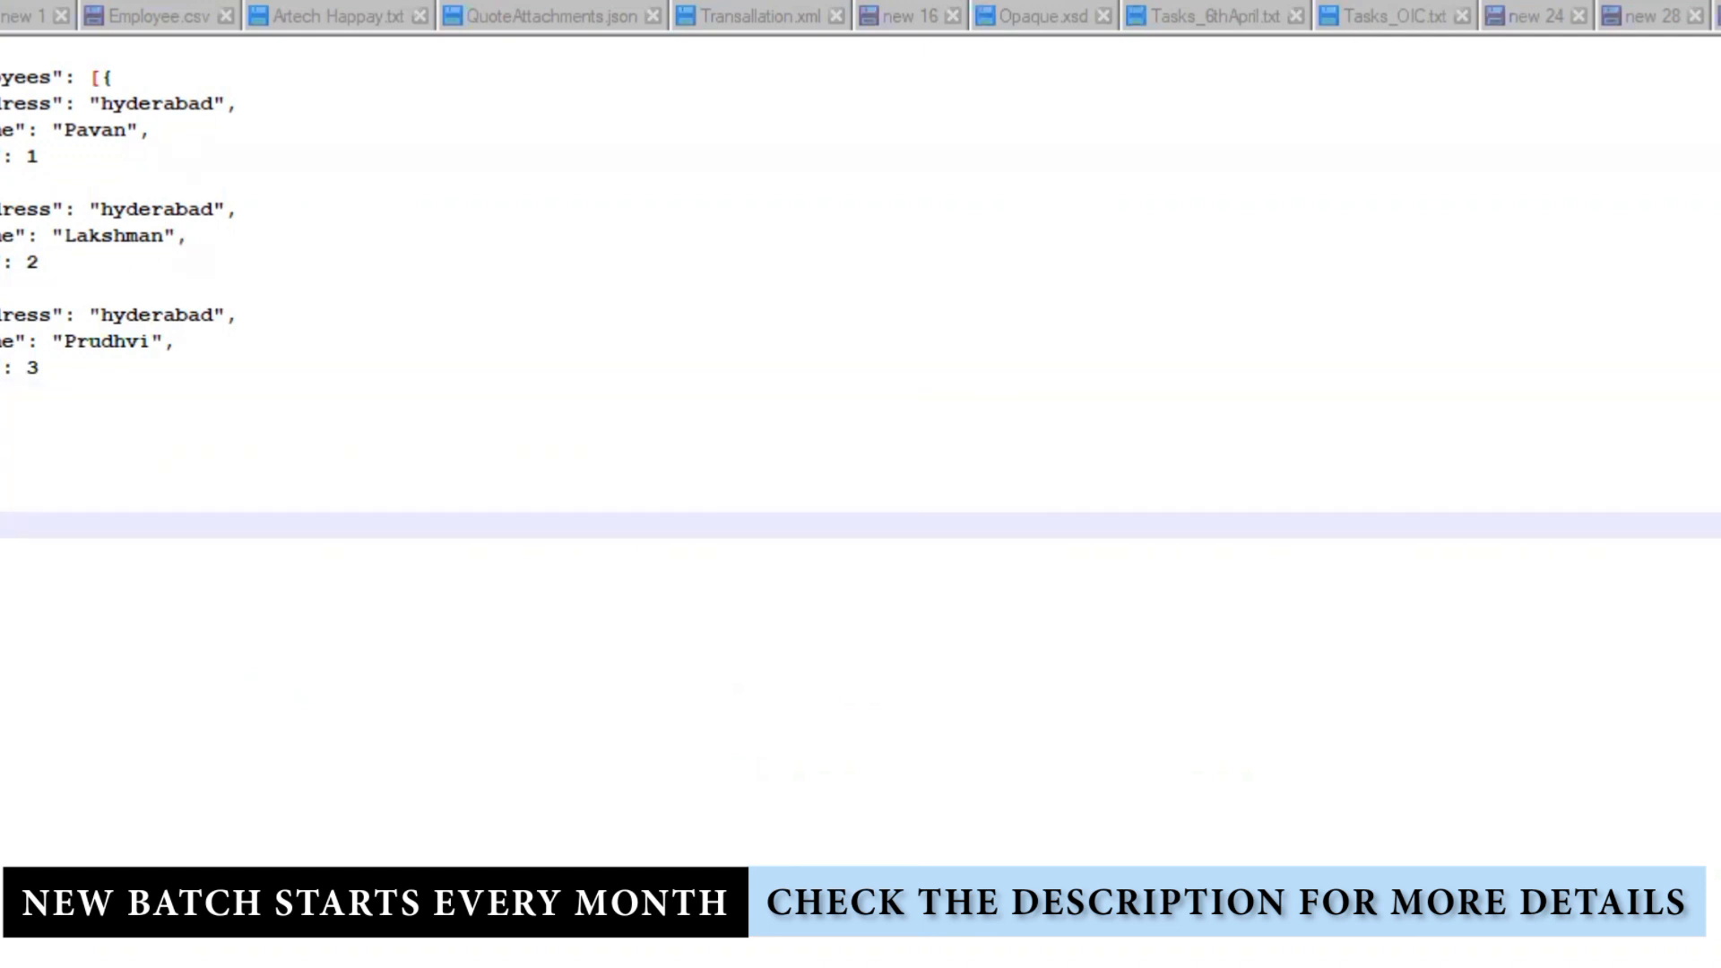
left_click(4, 392)
Step: Paste the copy as a fourth record with a new employee name and id 4
key("Return")
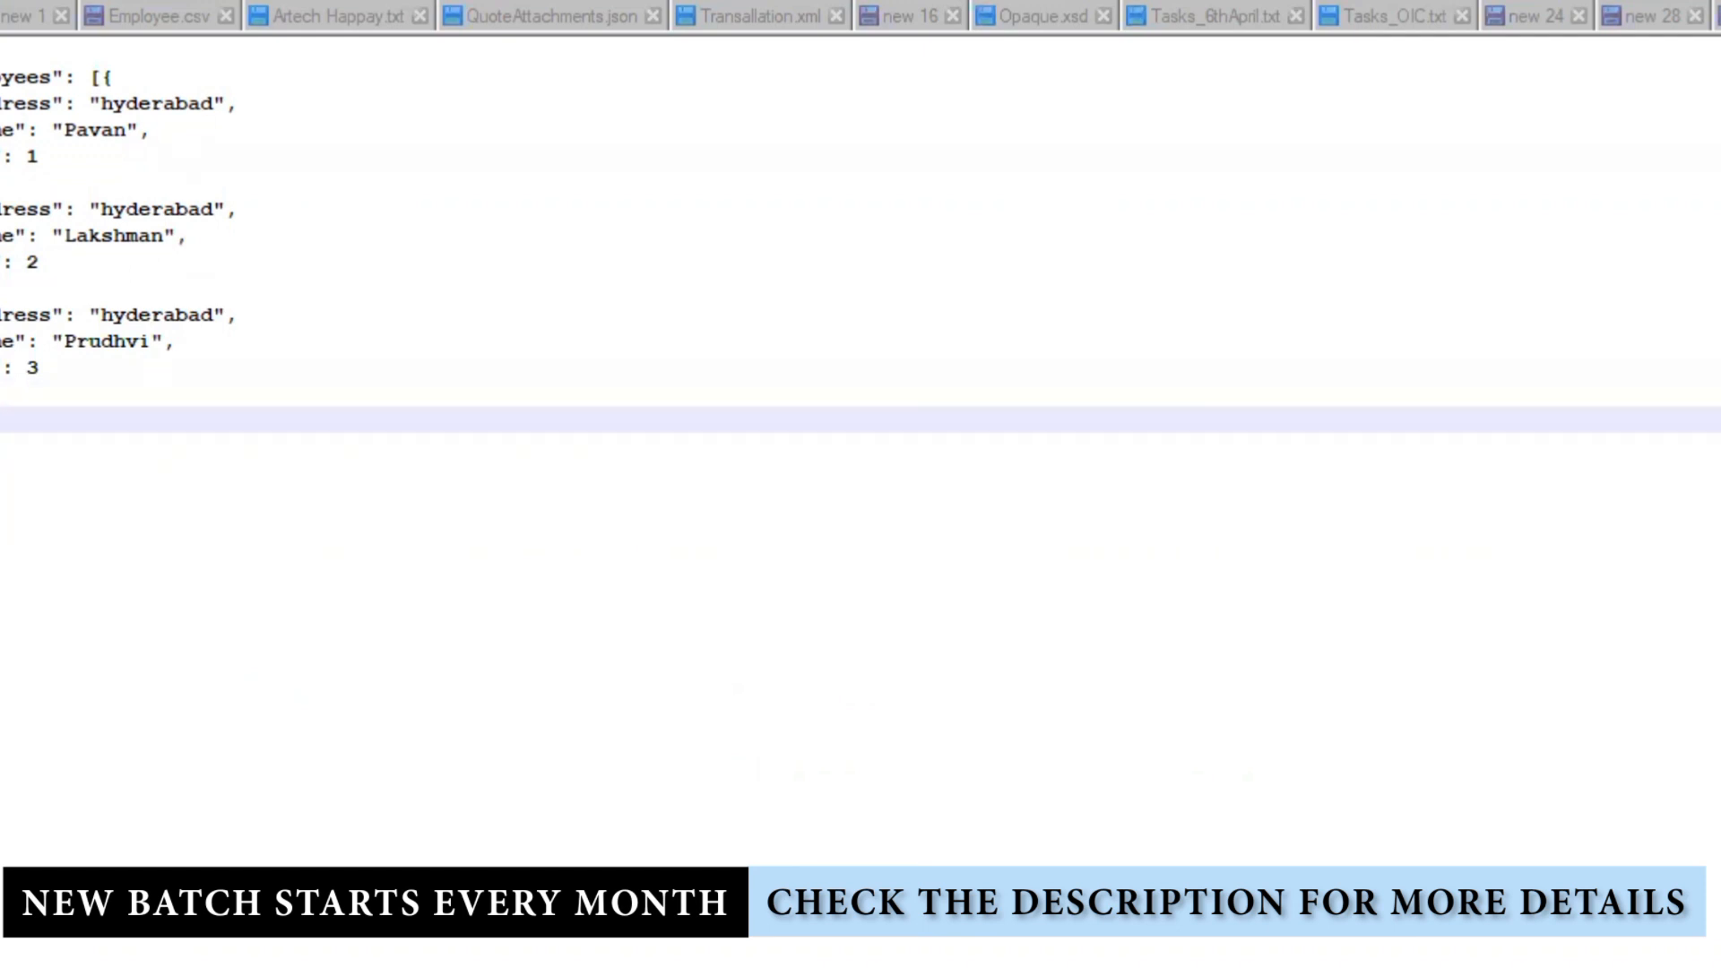
type("\"address\": \"hyderabad\", \"name\": \"Prudhvi\", \"id\": 3")
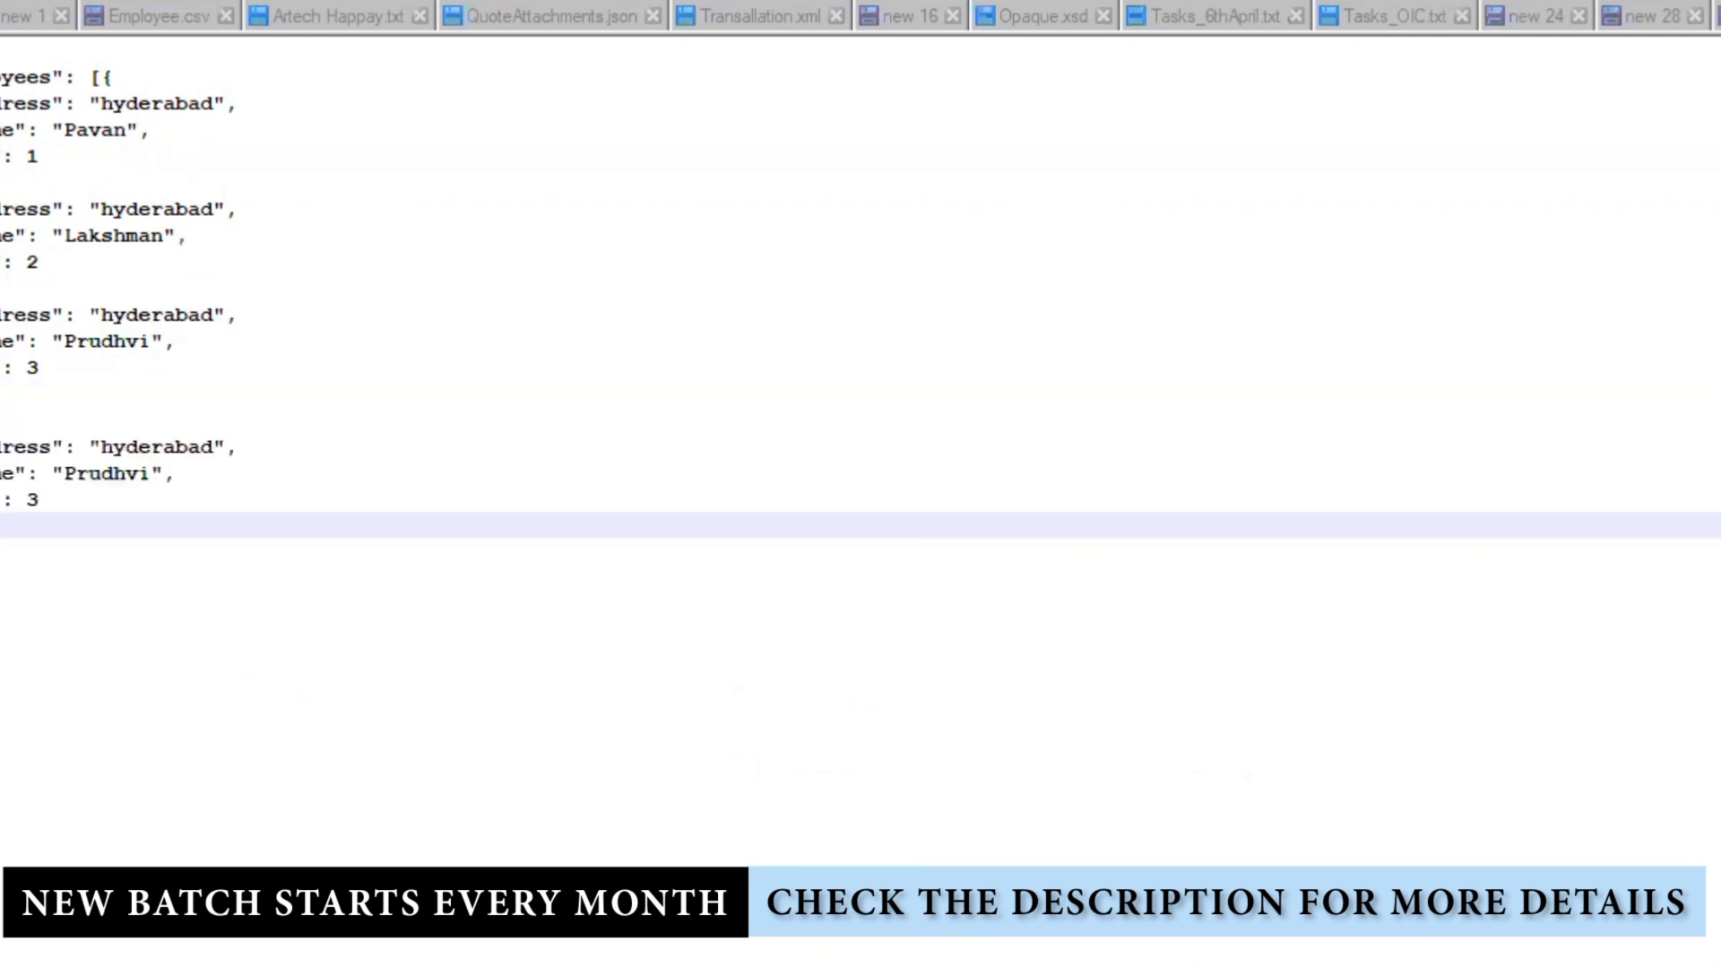
left_click(100, 472)
double_click(106, 473)
type("Vijay")
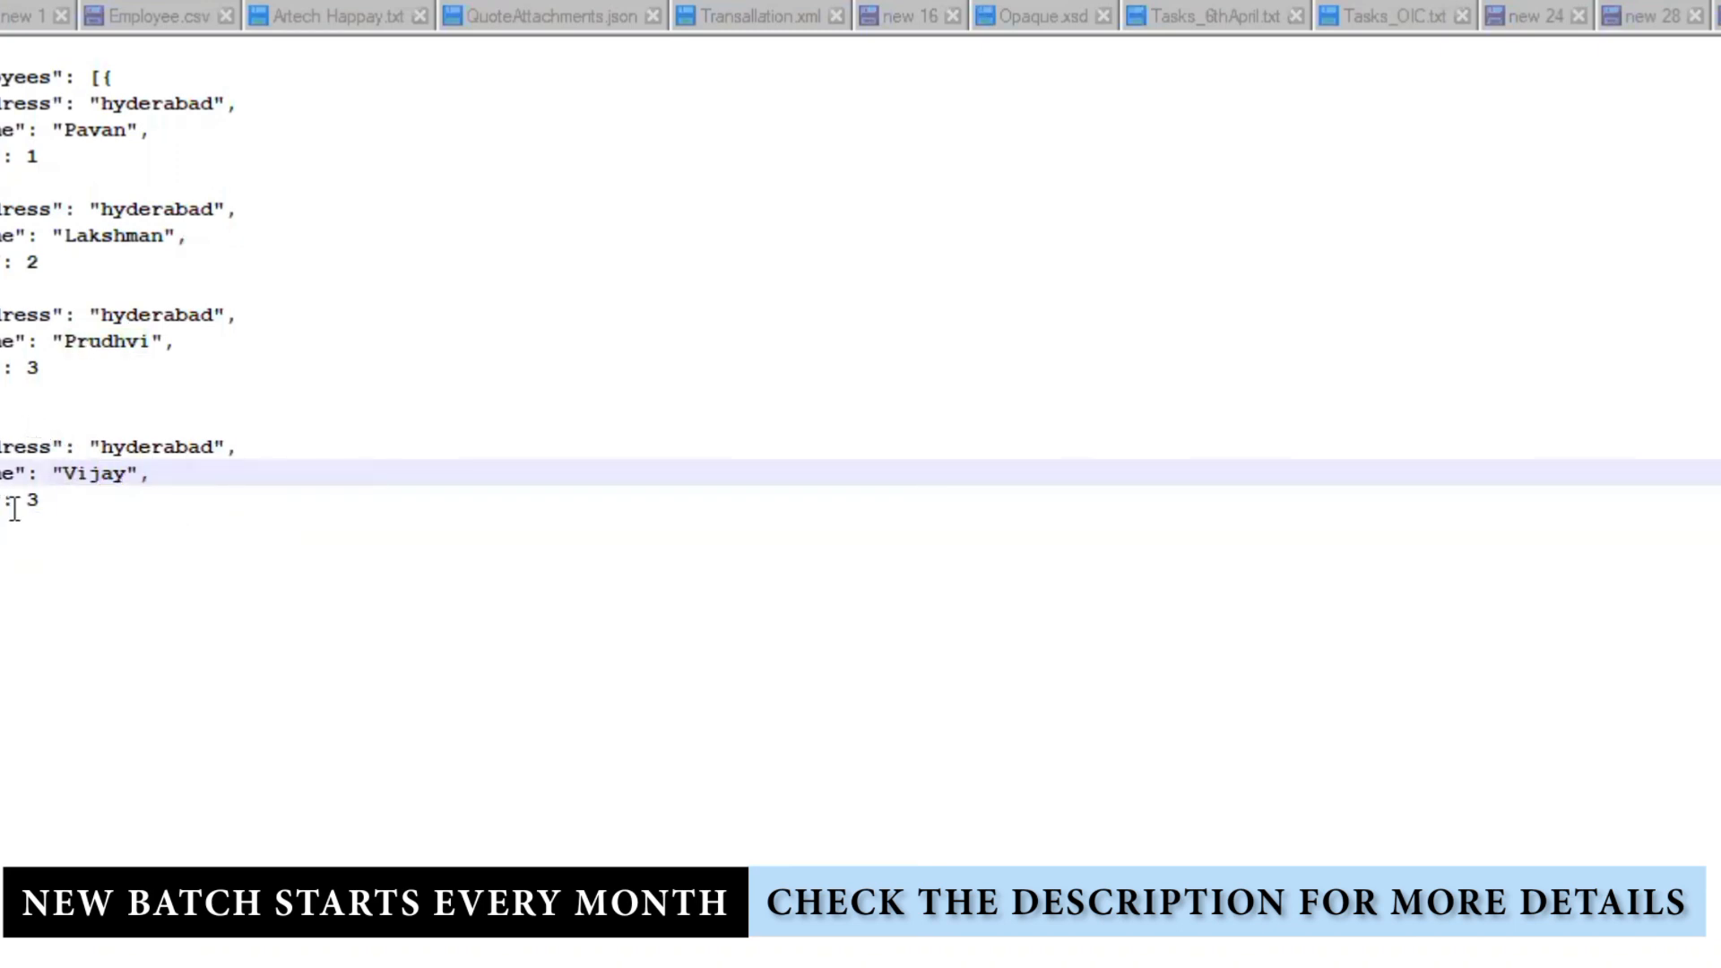
left_click(31, 500)
type("4")
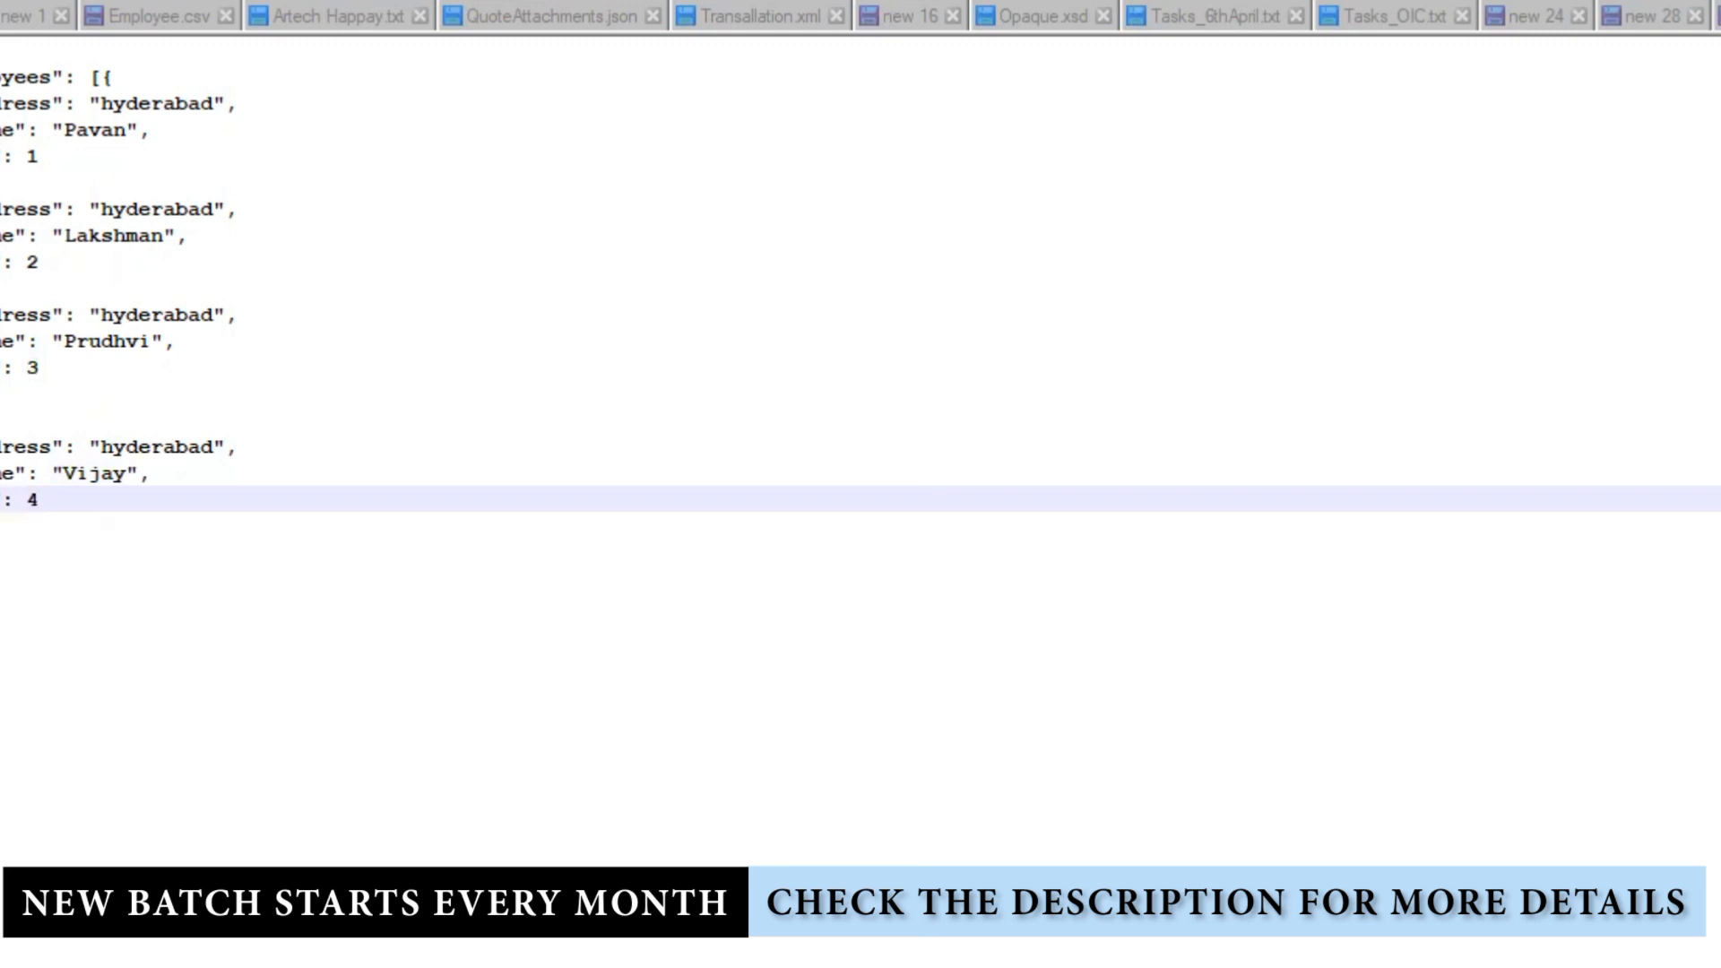
Step: Duplicate the fourth record as a fifth, editing its name and setting id 5
left_click_drag(2, 422, 2, 526)
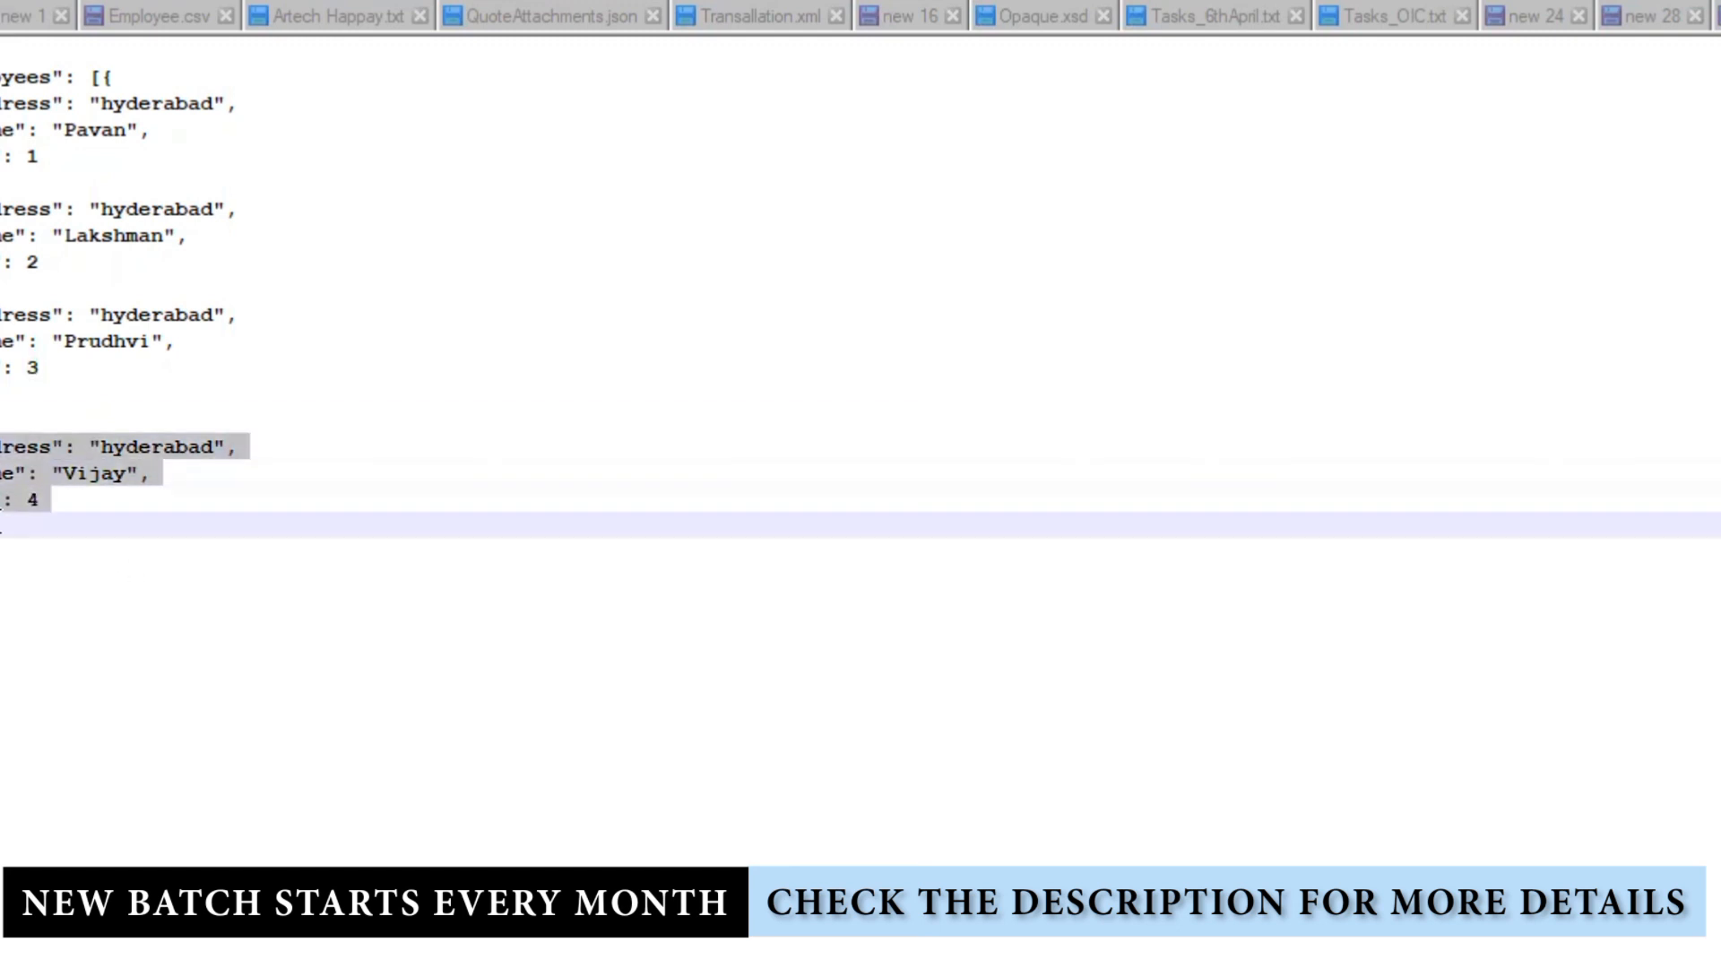
left_click(9, 517)
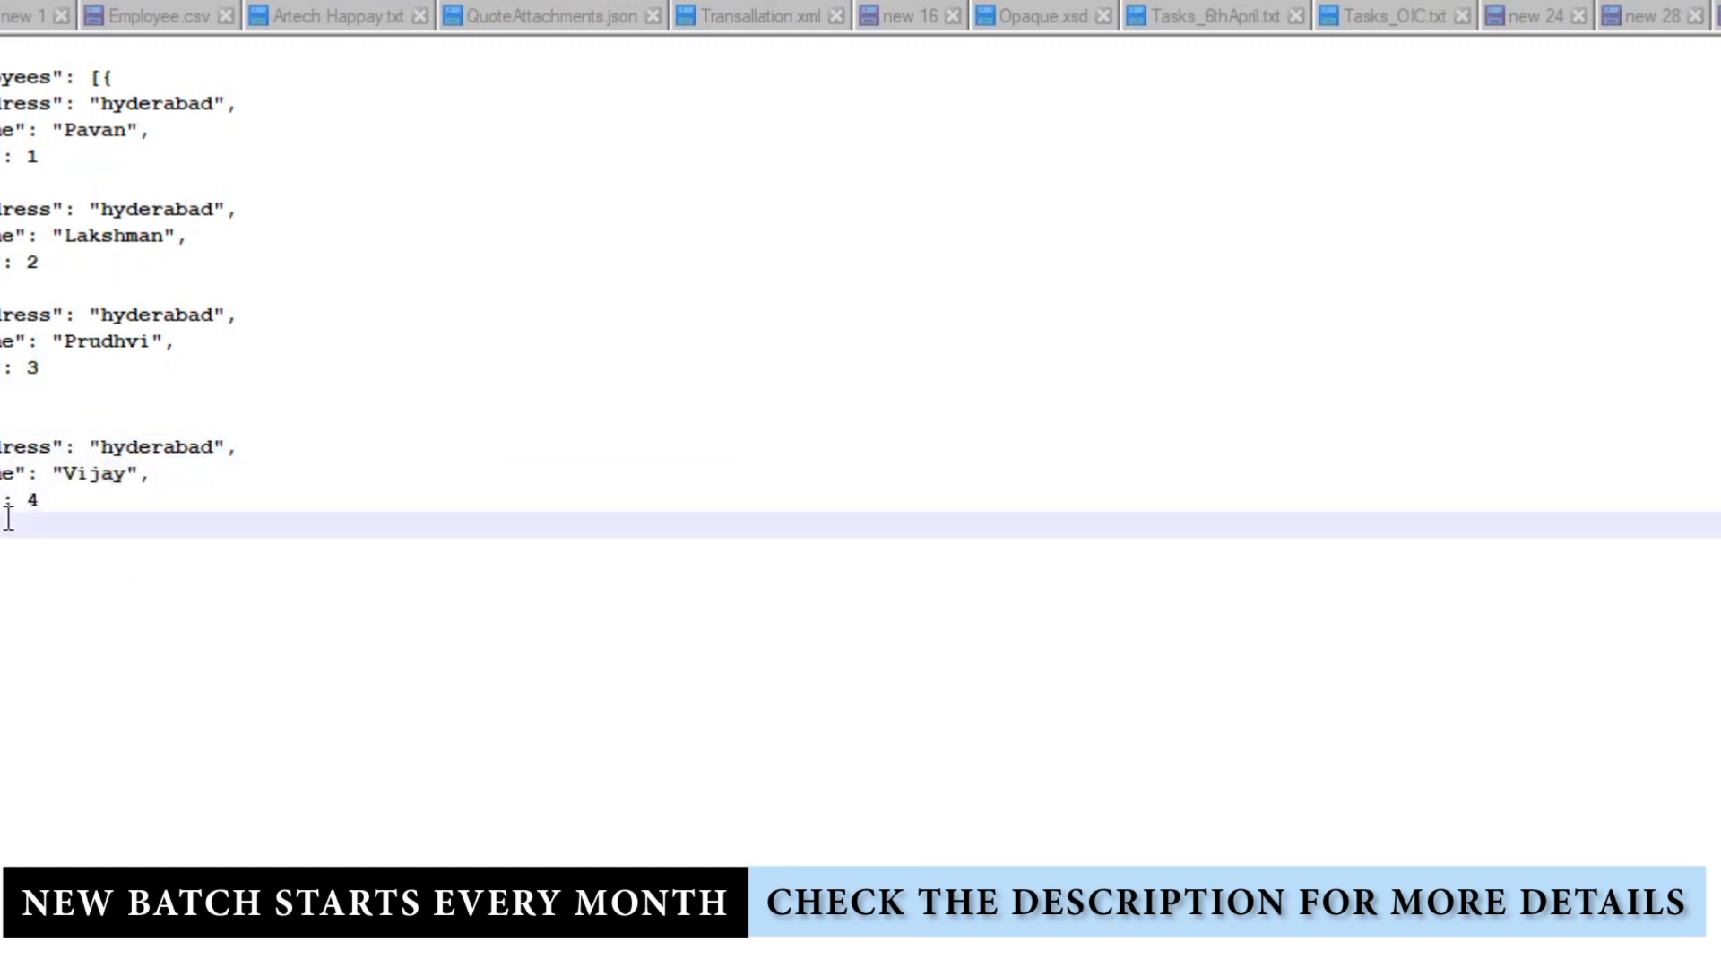
key("Return")
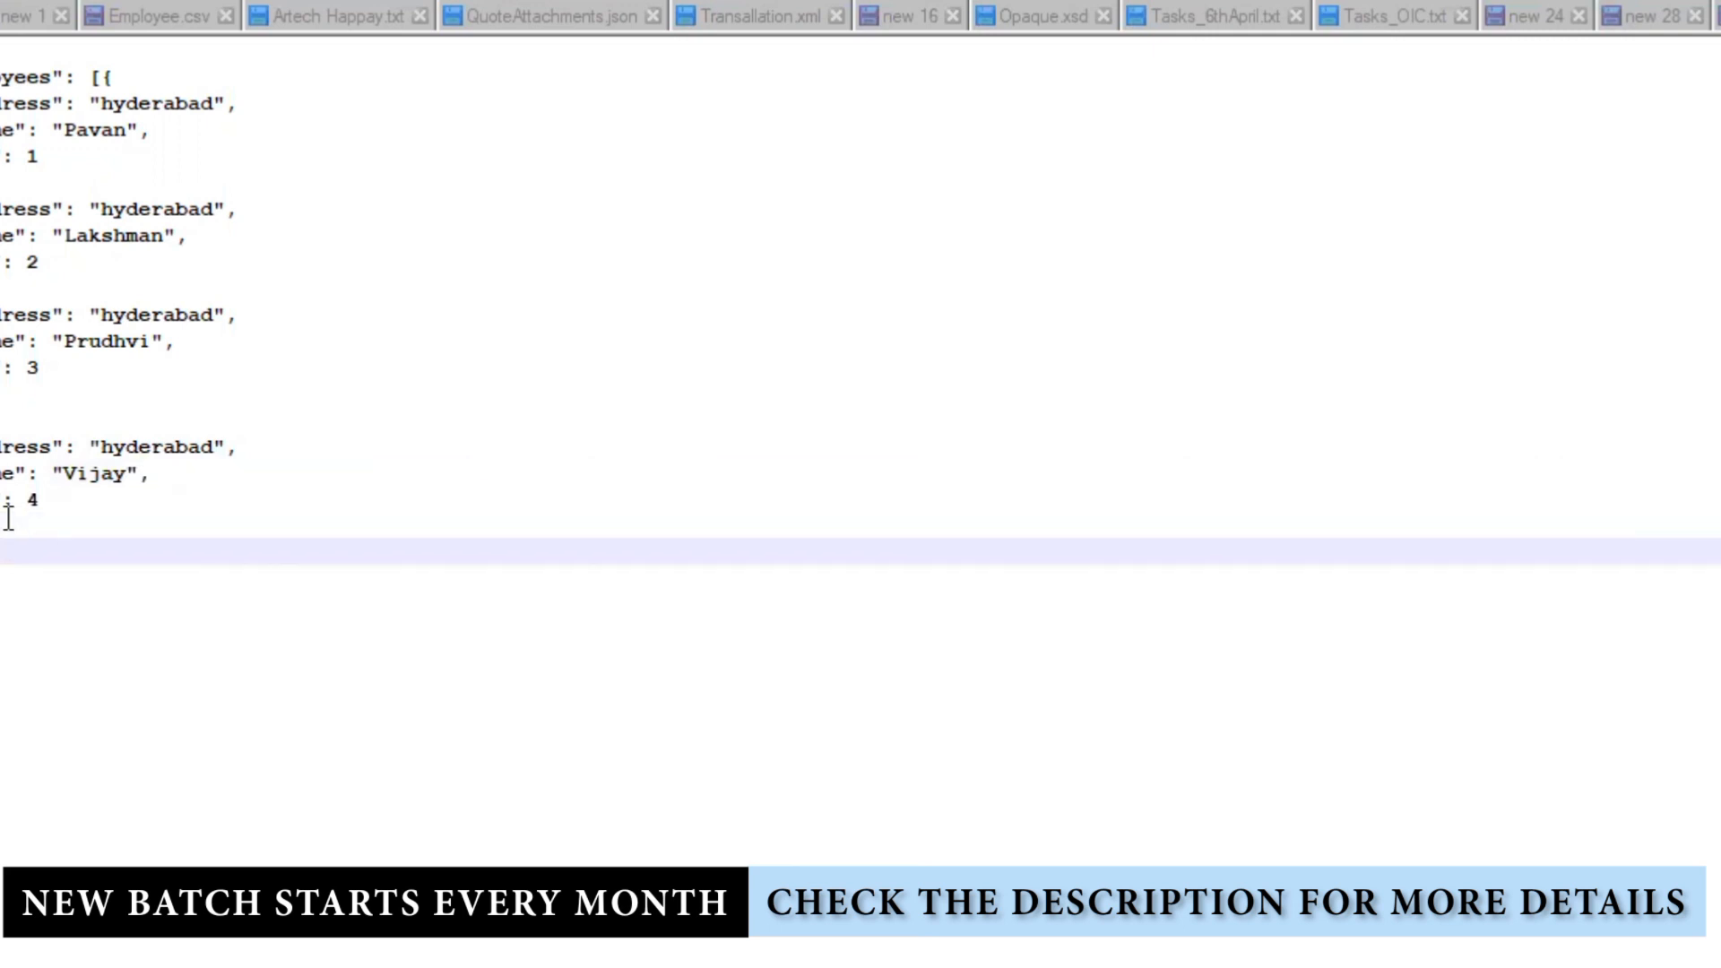
type("\"address\": \"hyderabad\", \"name\": \"Vijay\", \"id\" : 4")
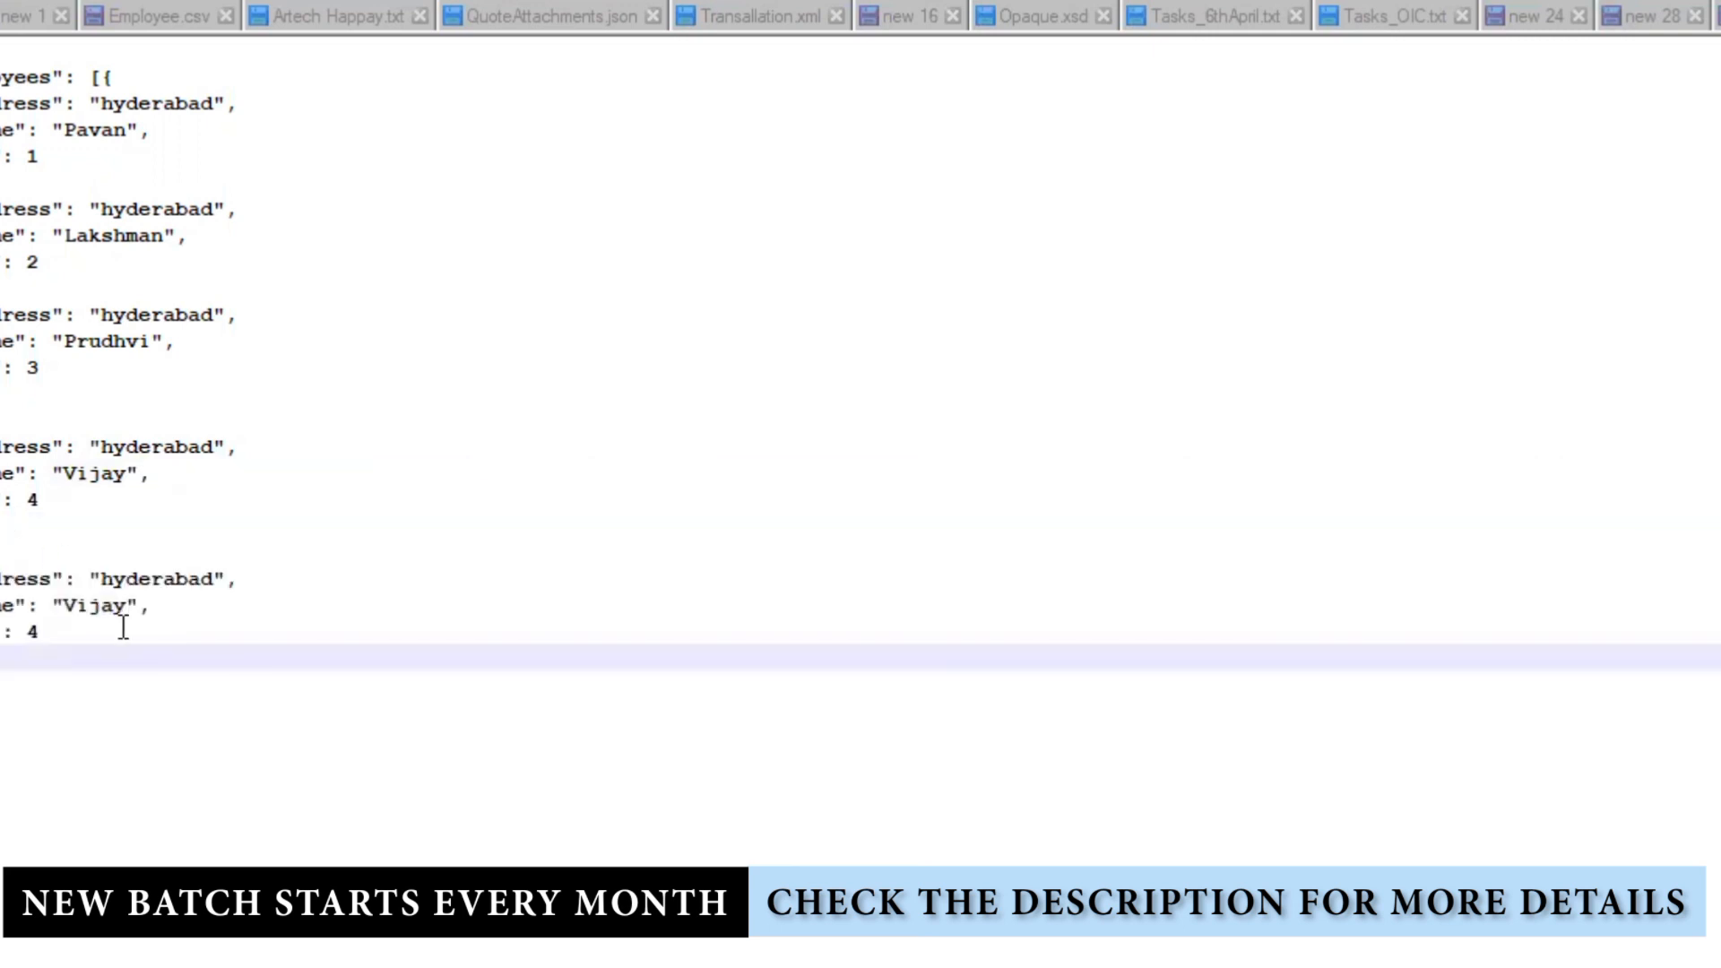
left_click(95, 611)
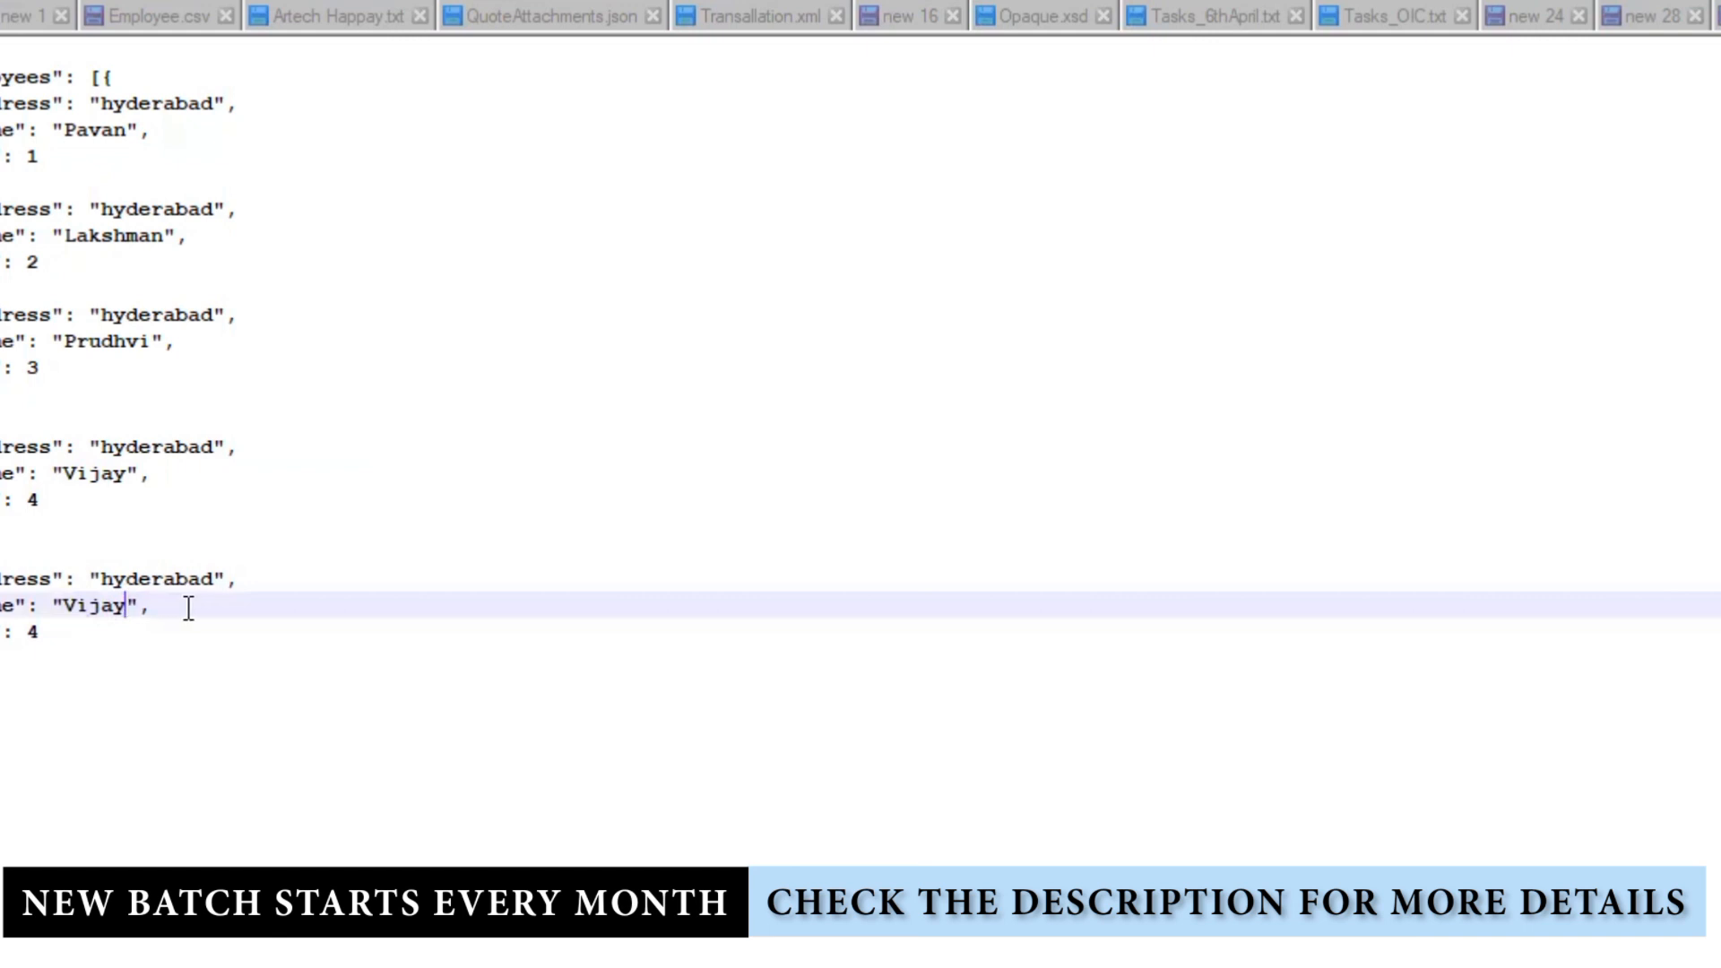
type("a")
left_click(60, 634)
double_click(33, 634)
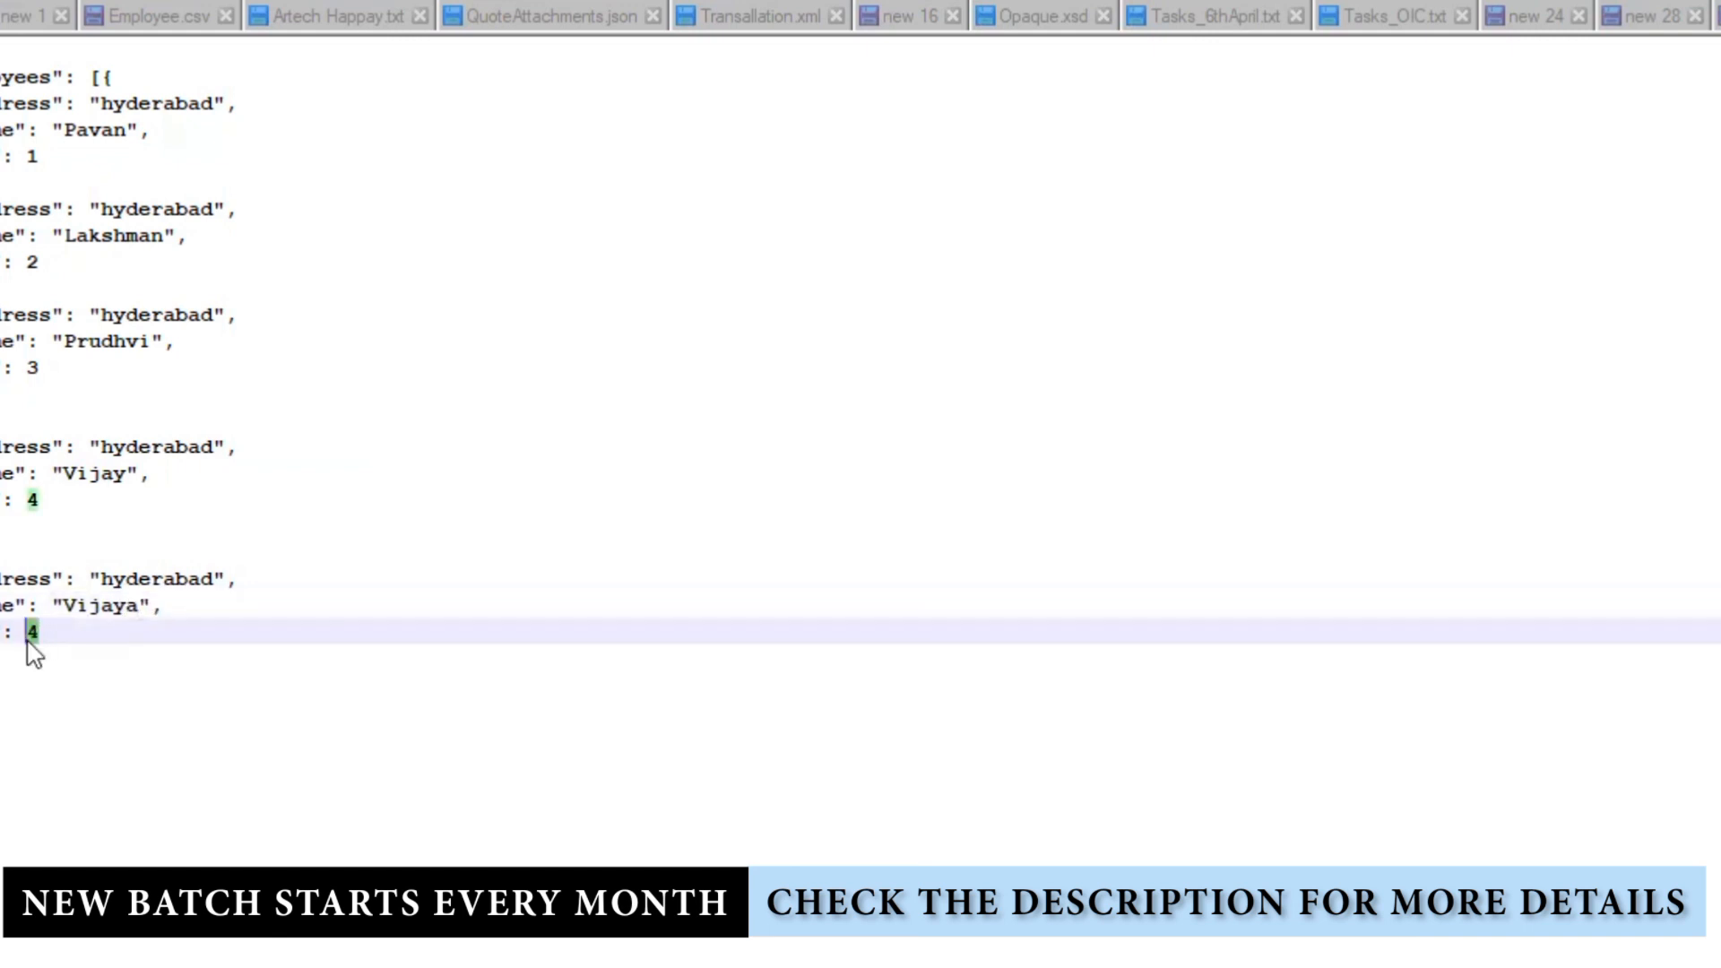
type("5")
Step: Duplicate the fifth record as a sixth with a new employee name and id 6
left_click_drag(2, 524, 1, 658)
left_click(1, 685)
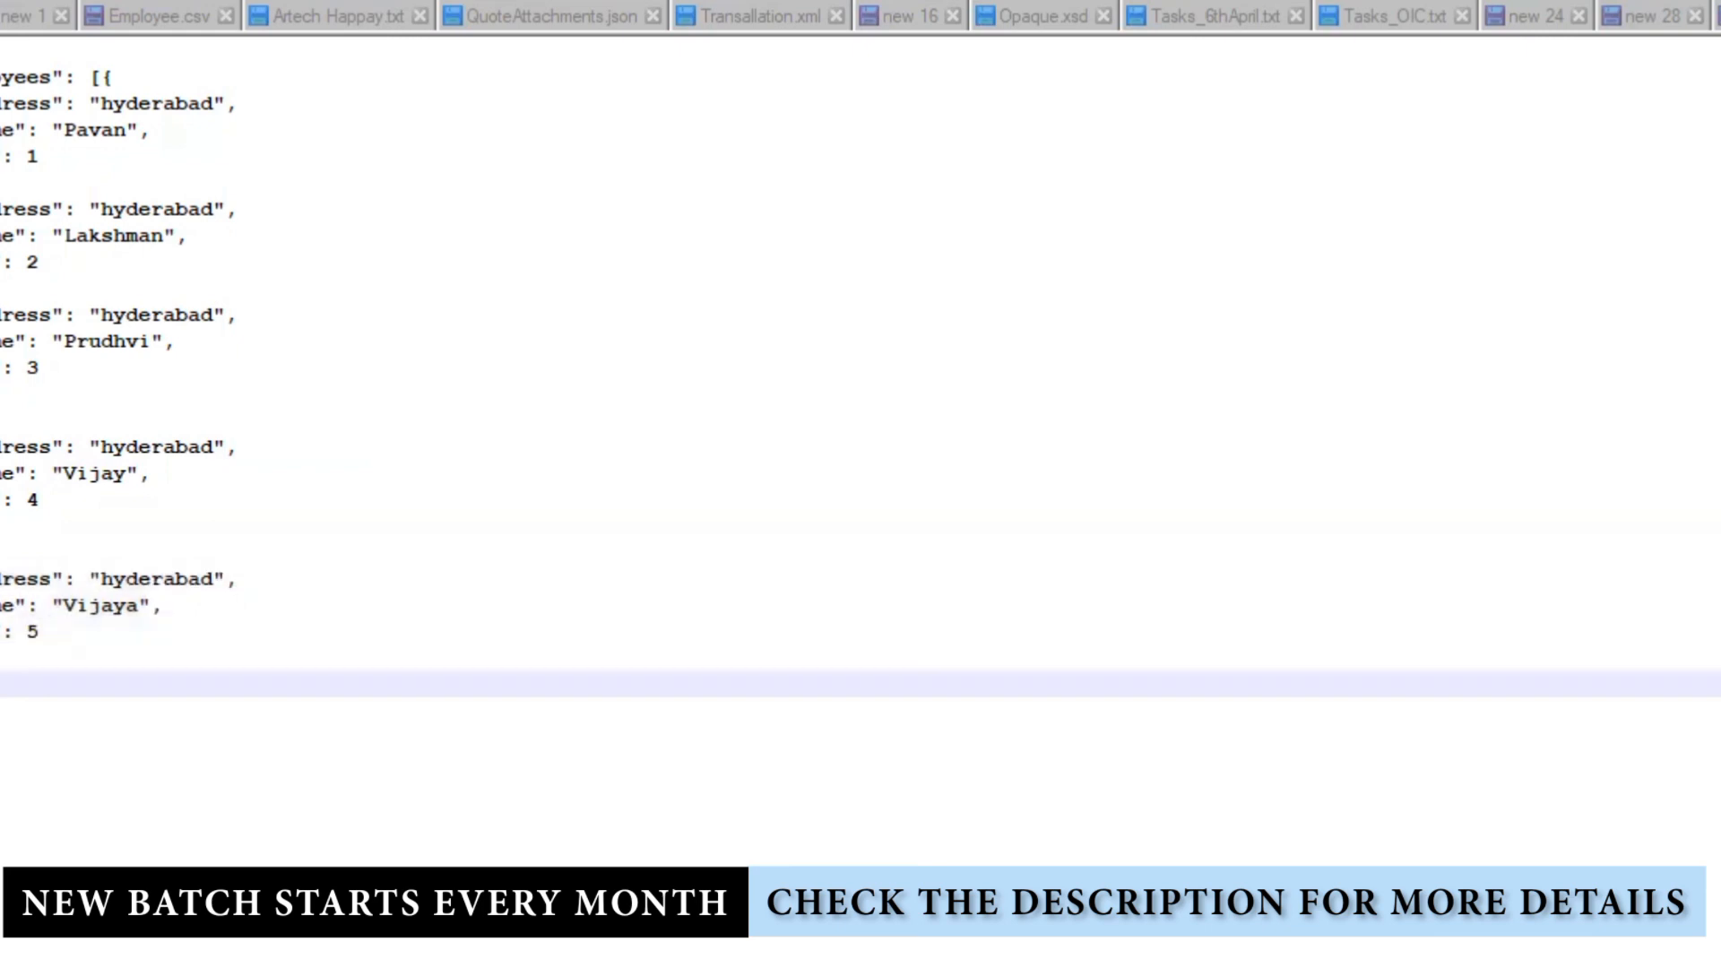
left_click(2, 658)
key("Return")
key("ctrl+v")
double_click(86, 763)
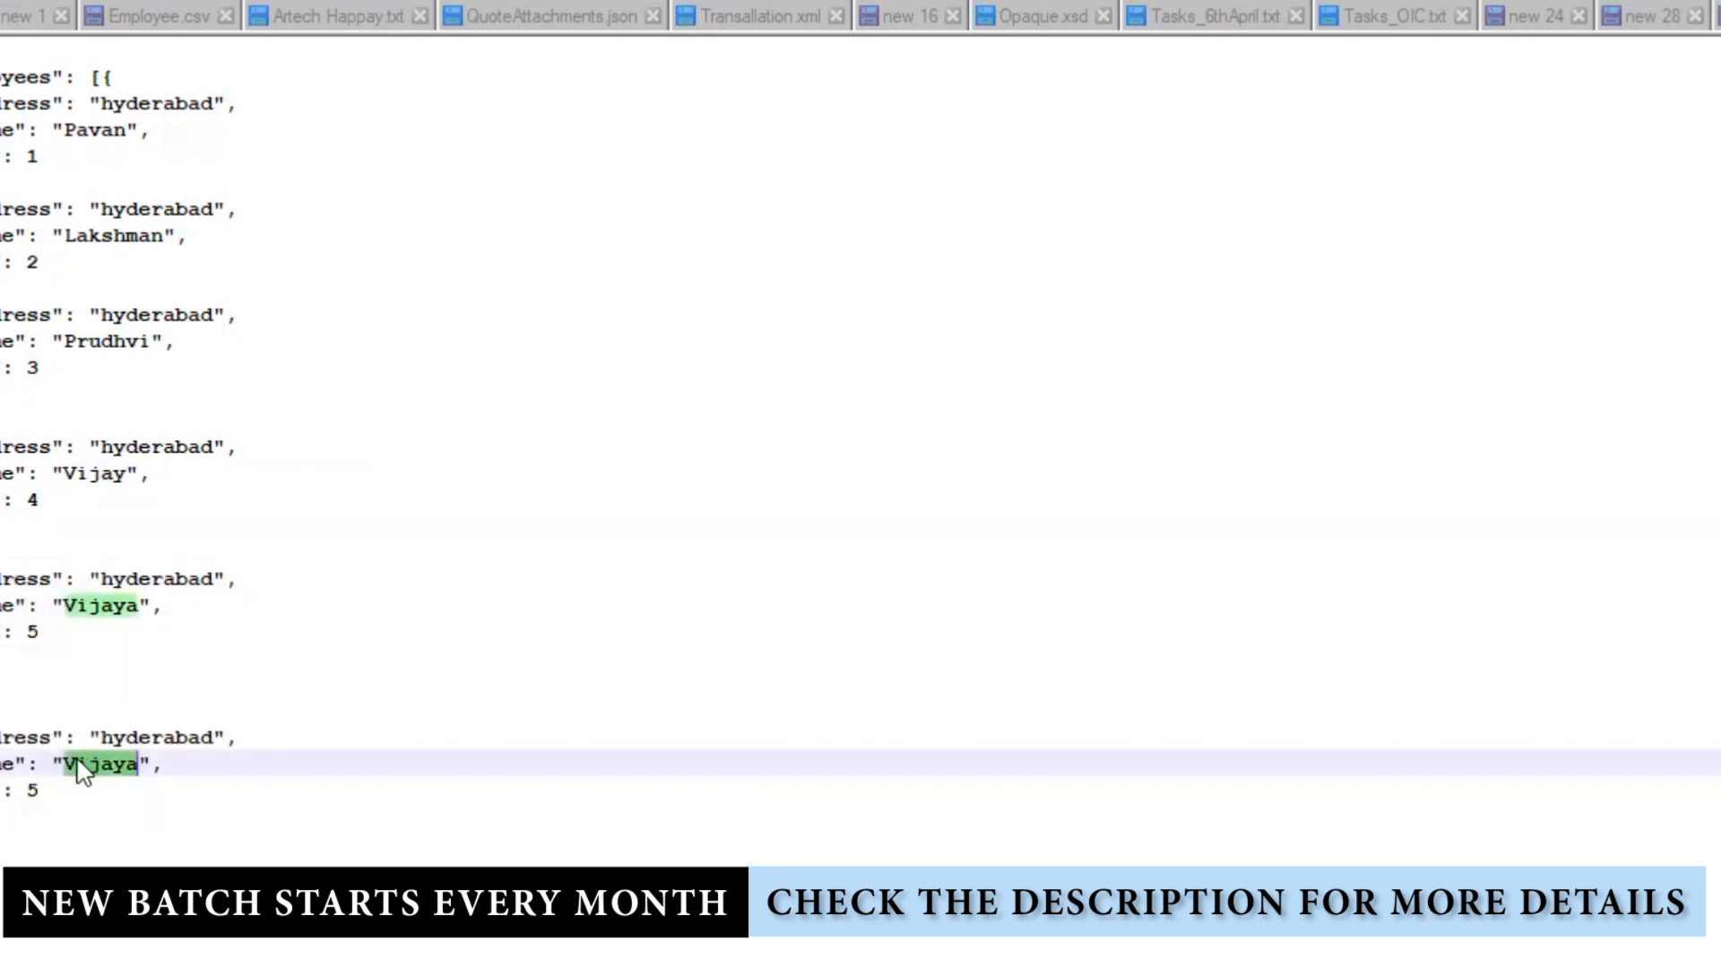
type("Sumanth")
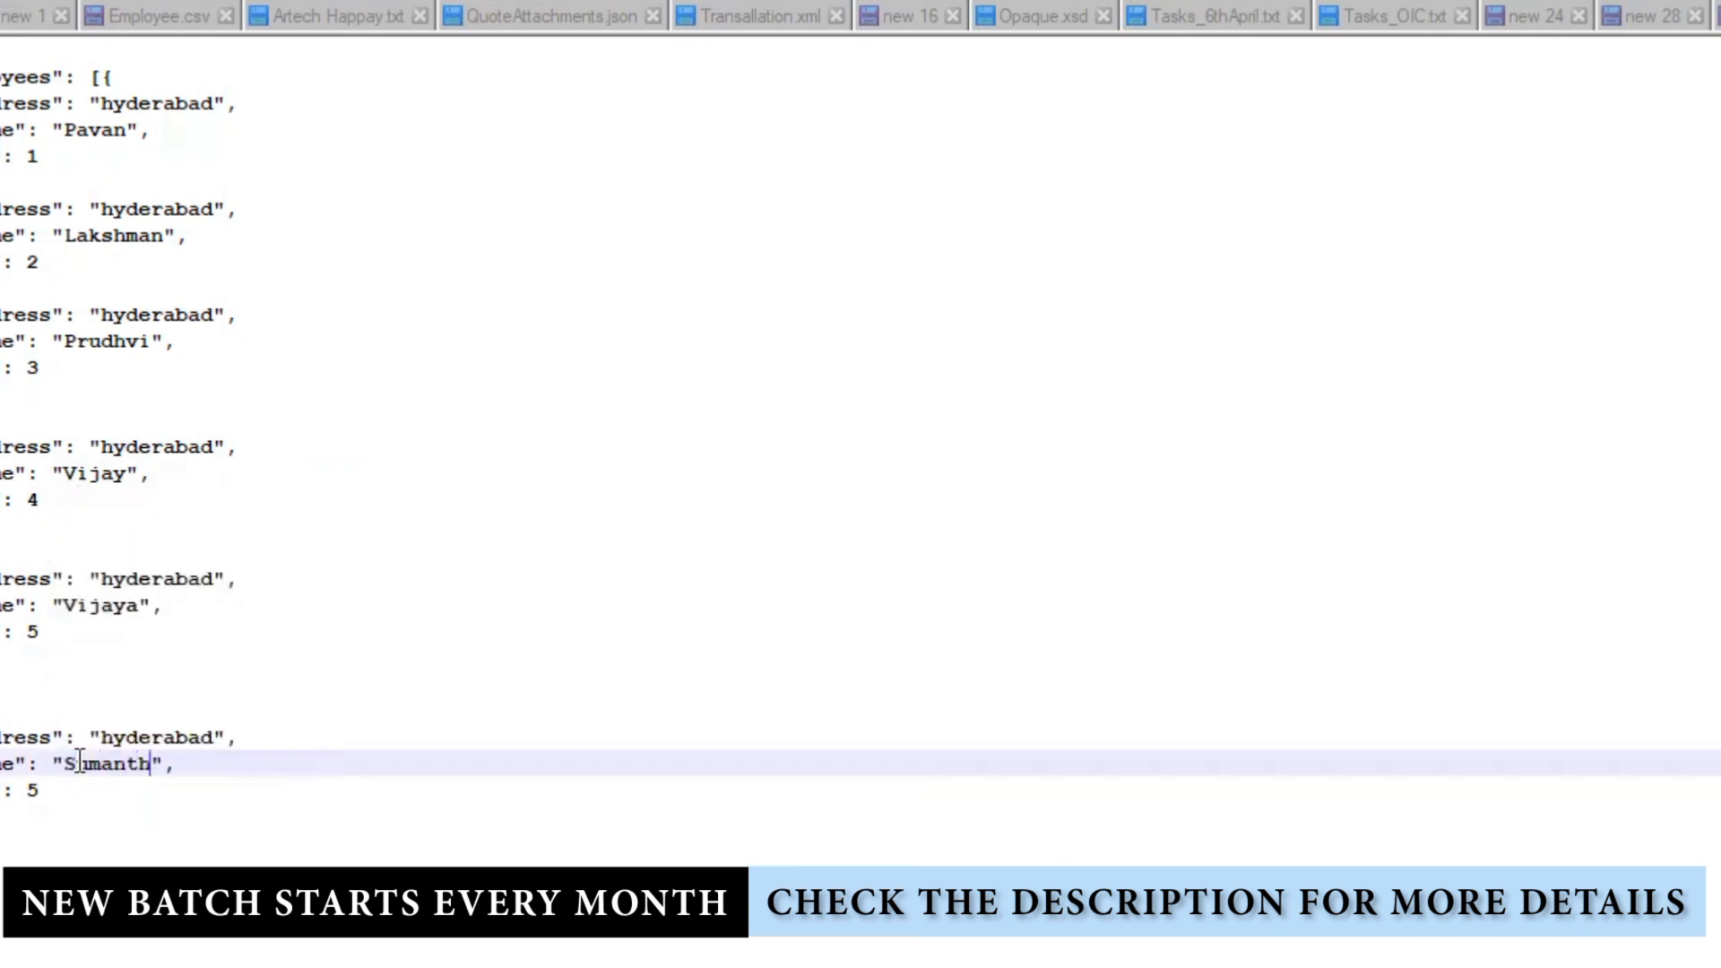
left_click(77, 792)
key("BackSpace")
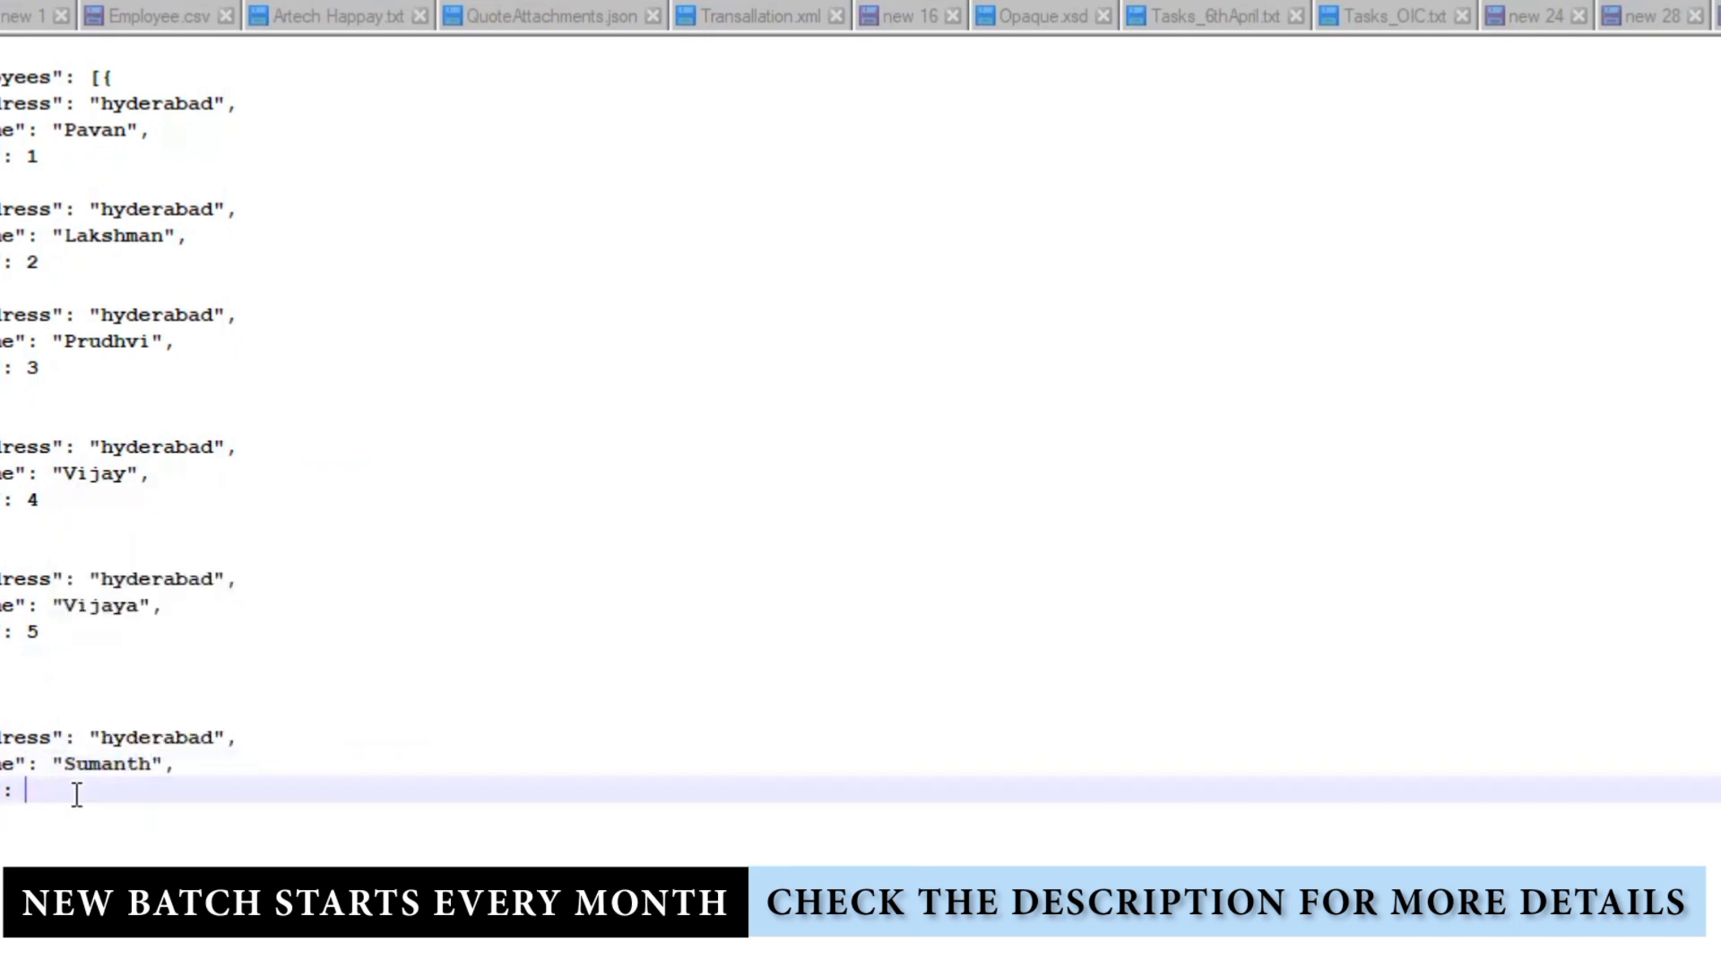
type("6")
key("Return")
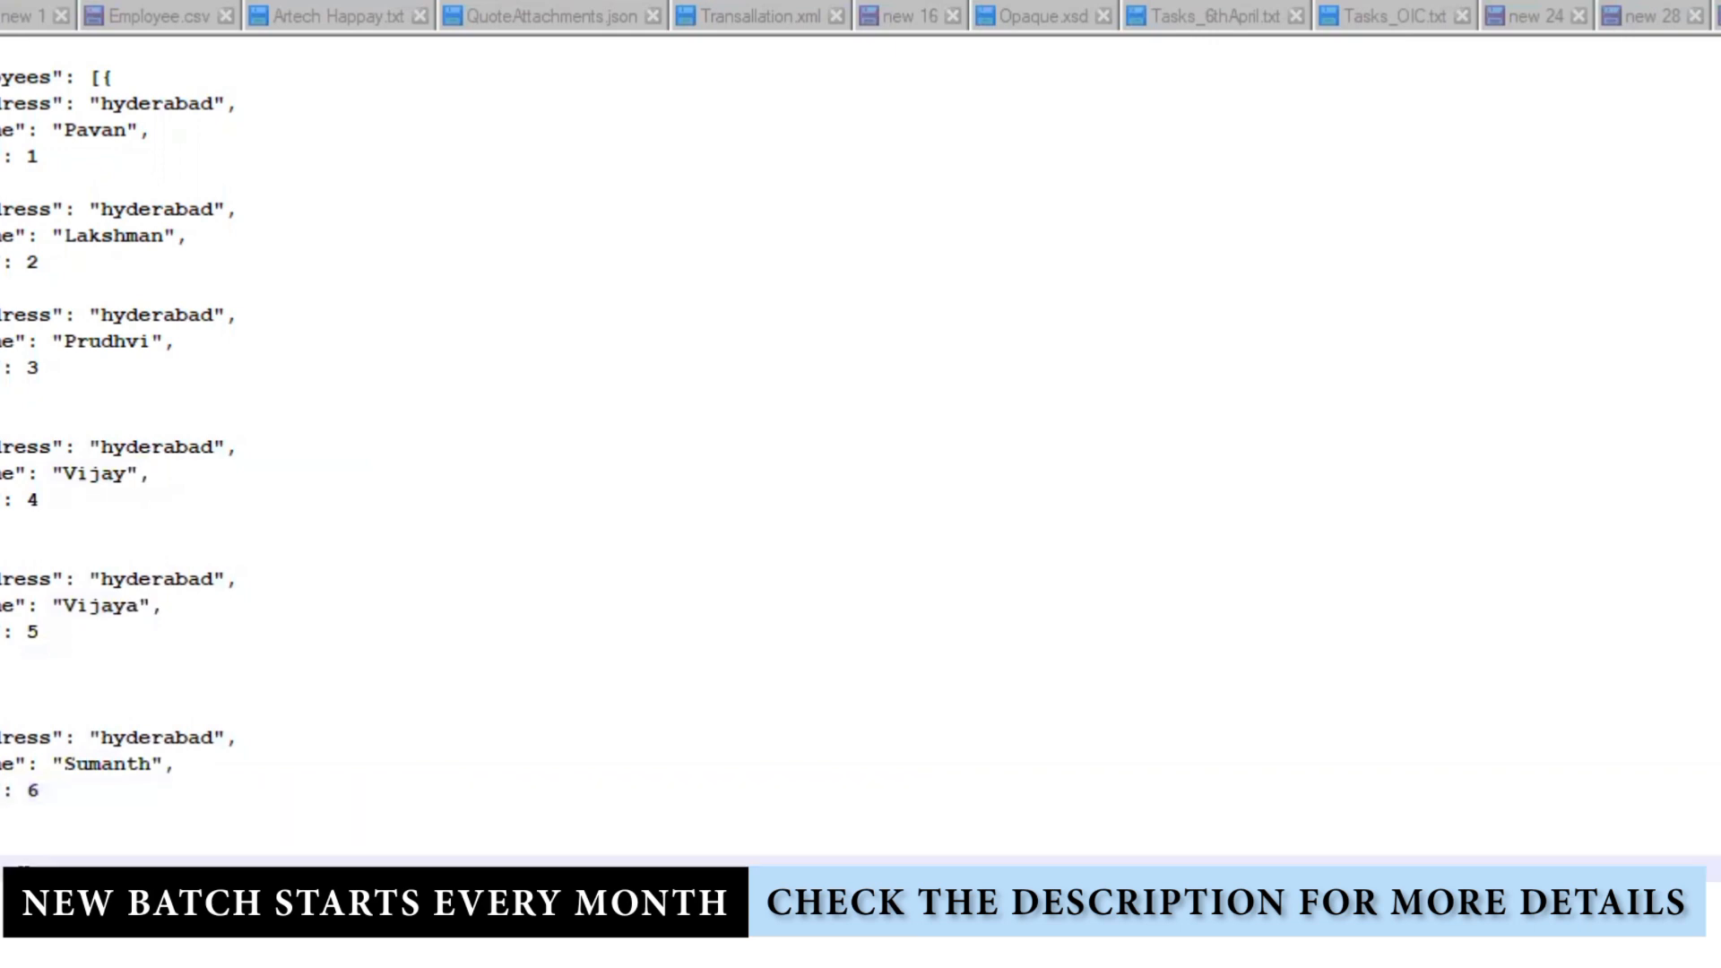
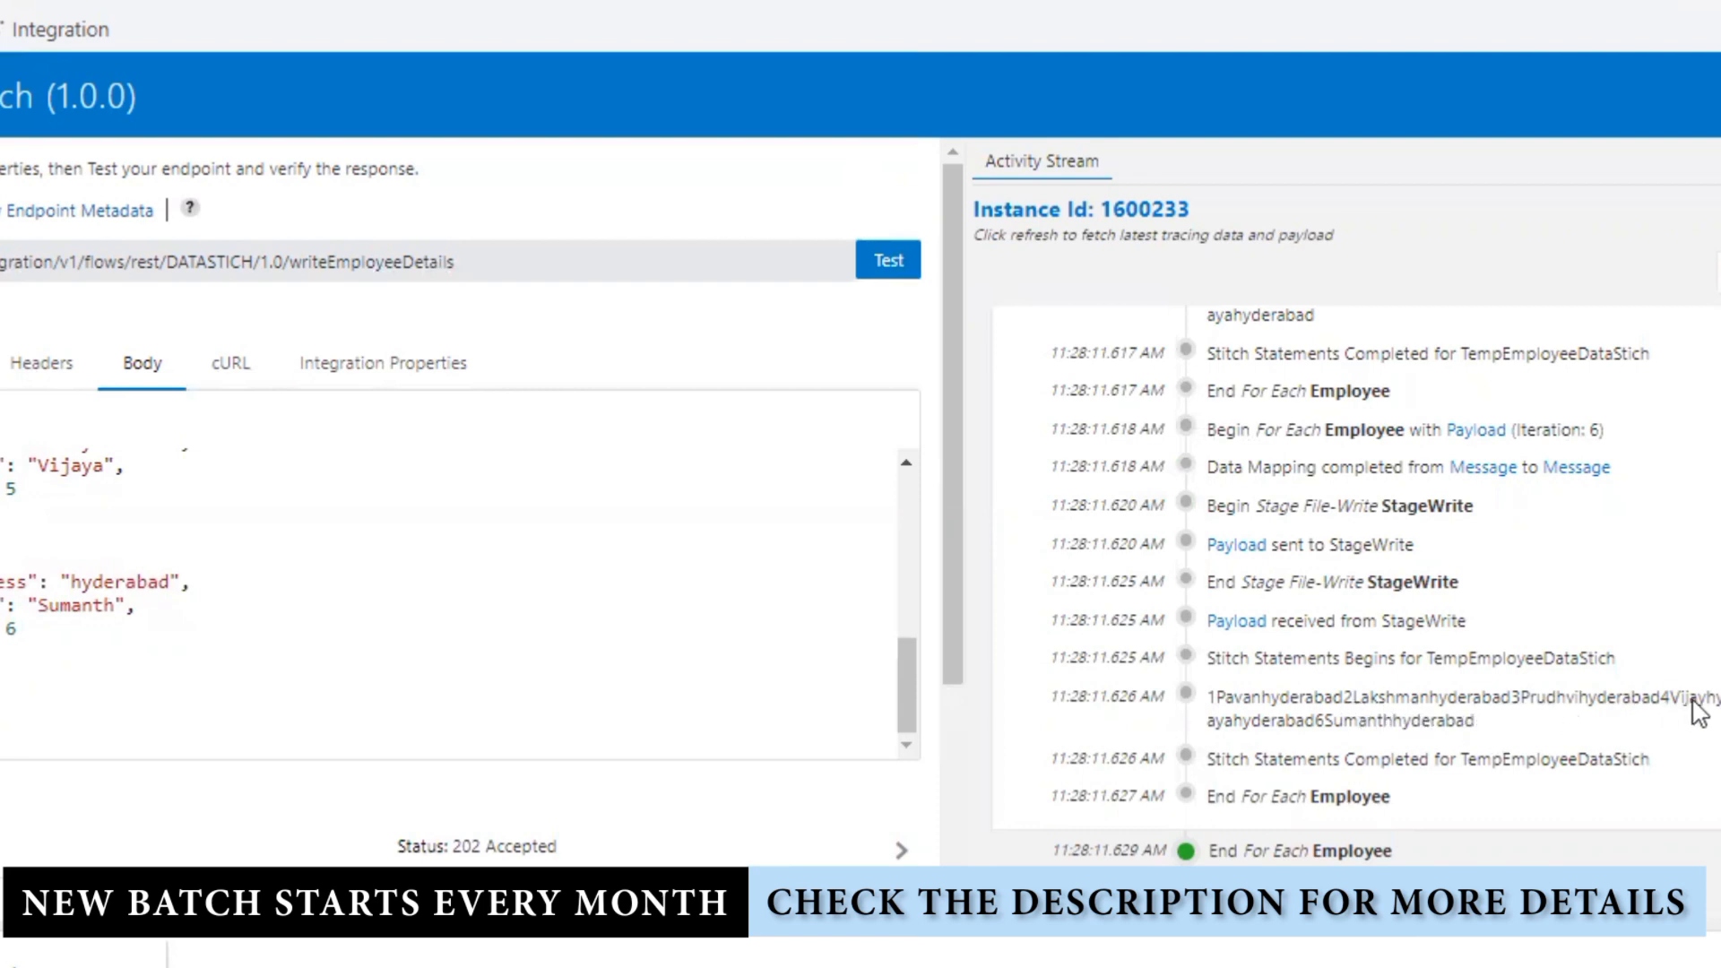
Step: In the run's activity stream, inspect the payload received from StageWrite and its filename and timestamp lines
scroll(1479, 703, "up", 2)
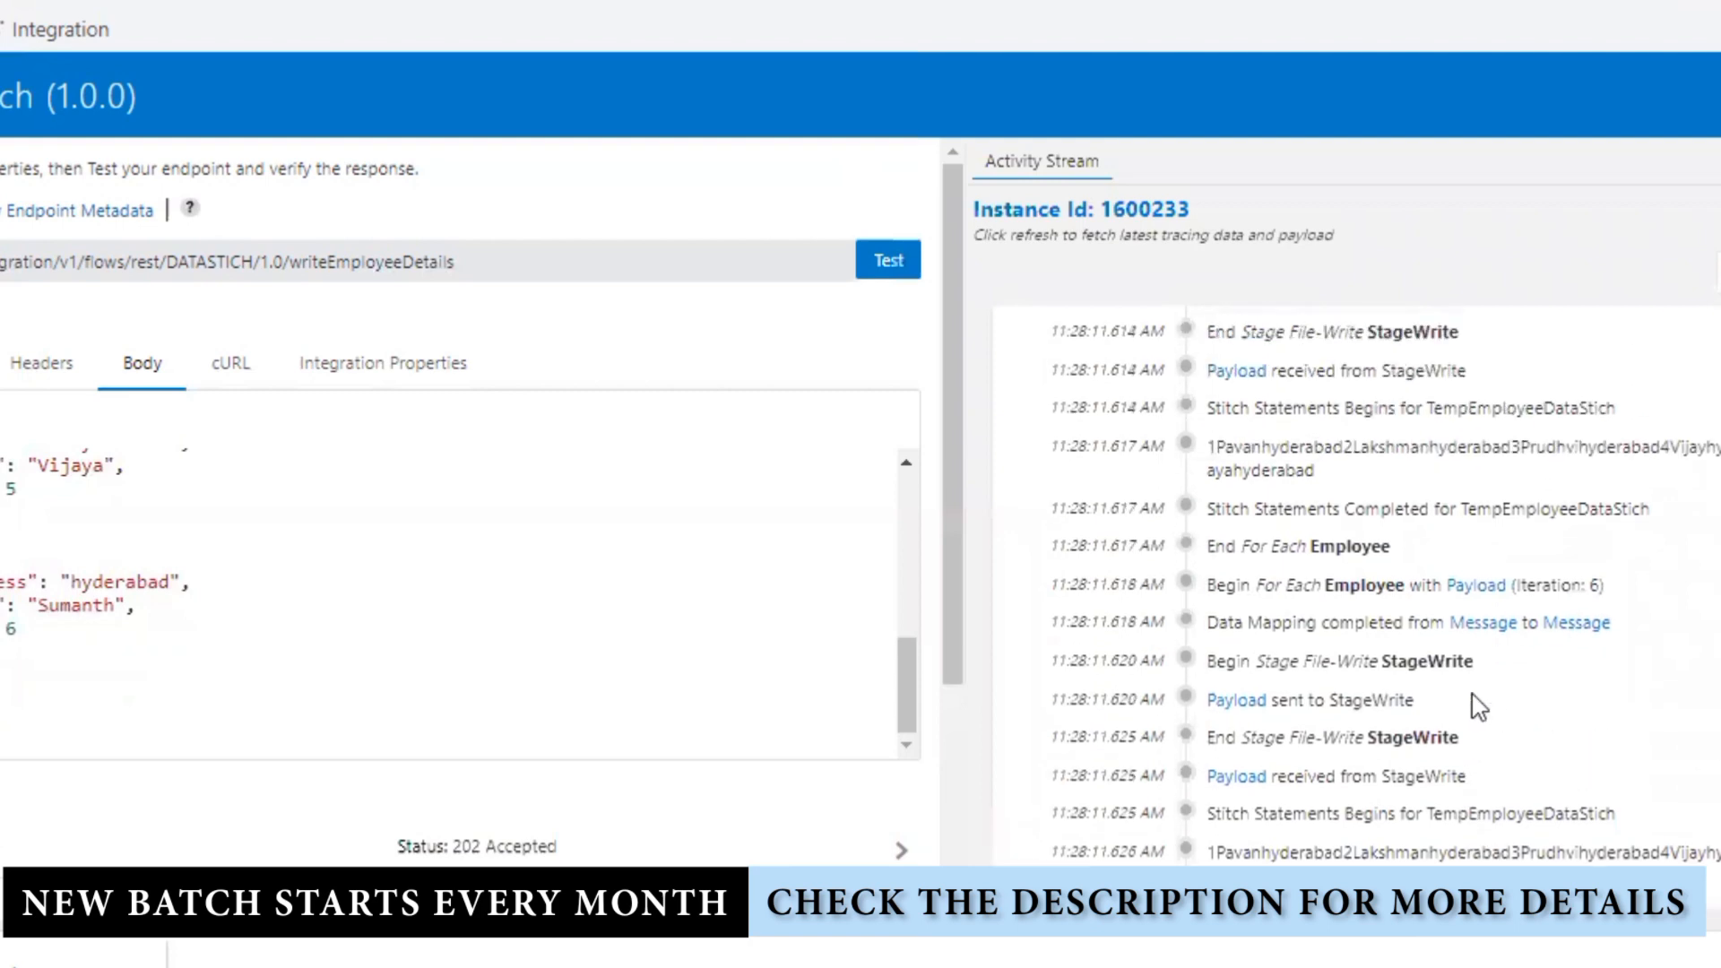
scroll(1479, 646, "down", 2)
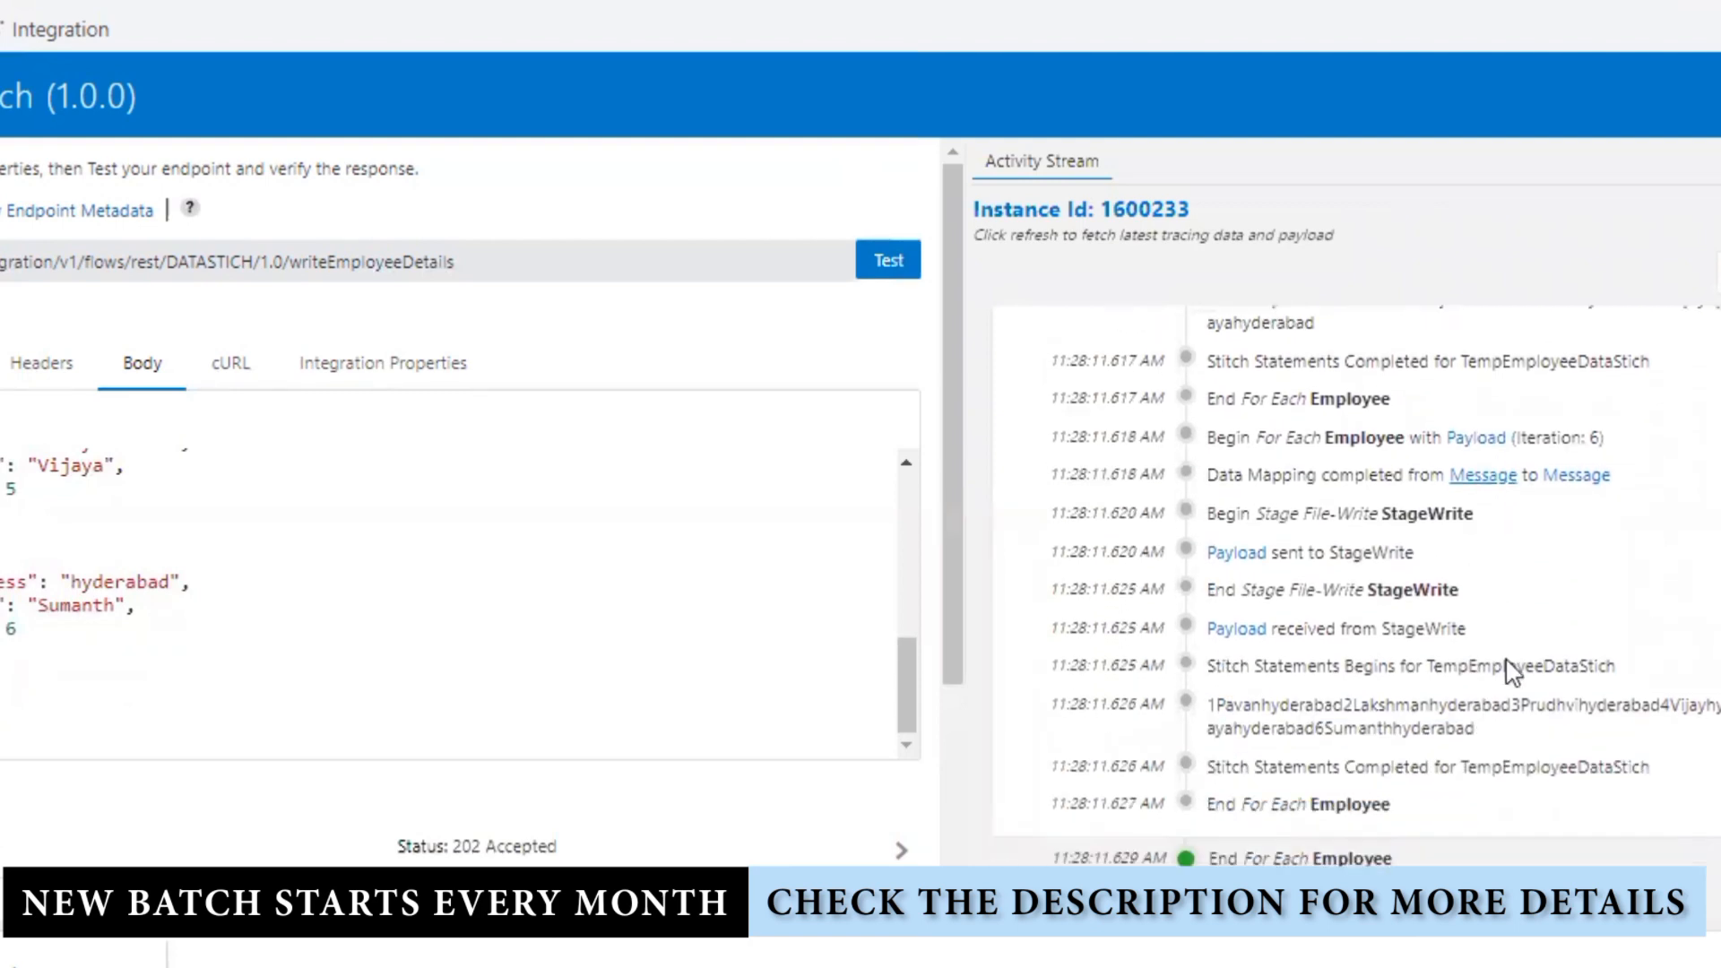
scroll(1479, 722, "up", 6)
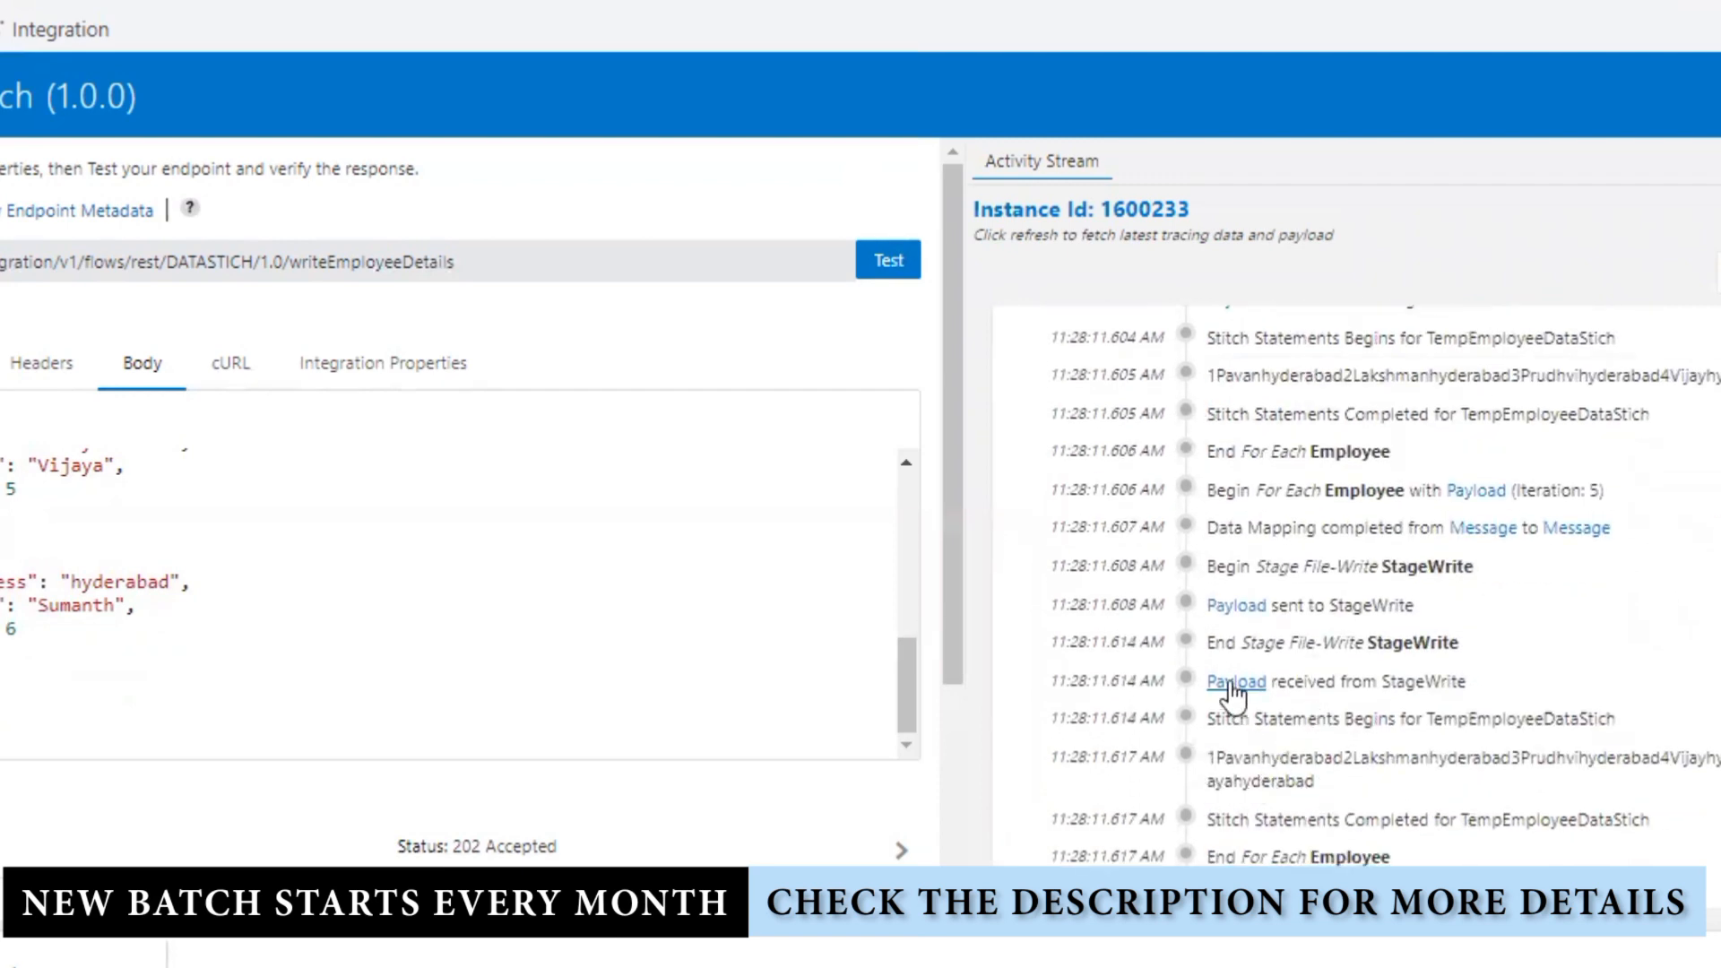
left_click(1237, 683)
scroll(1452, 836, "down", 6)
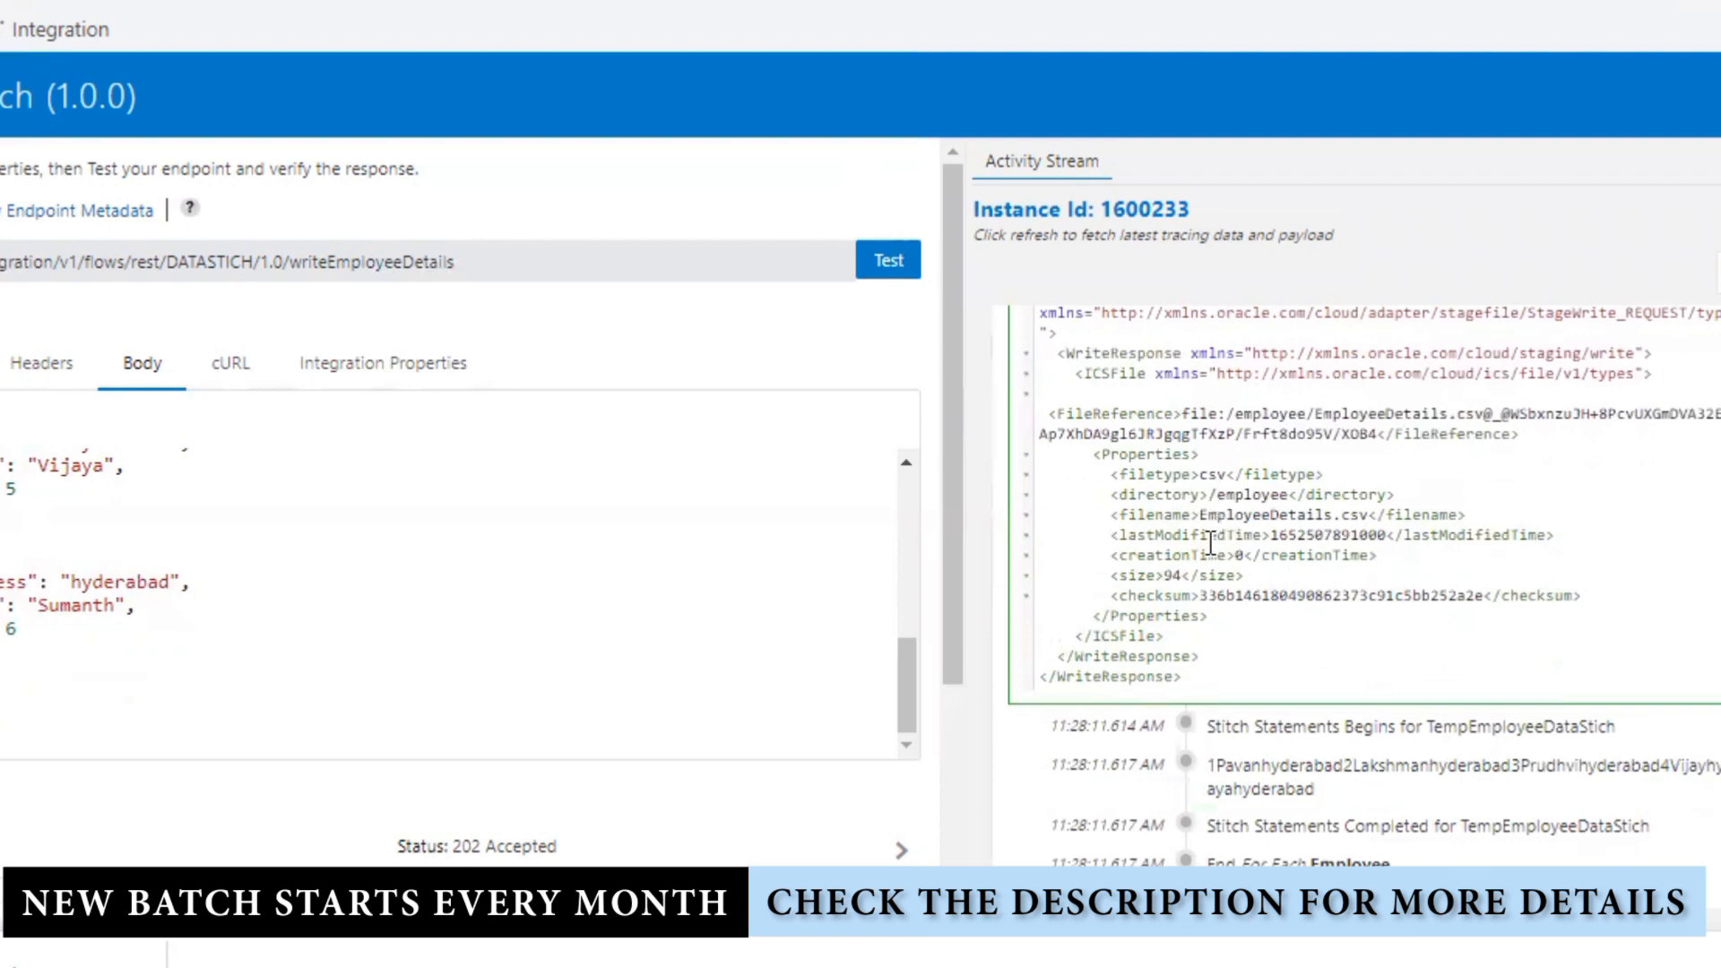
left_click_drag(1202, 515, 1387, 558)
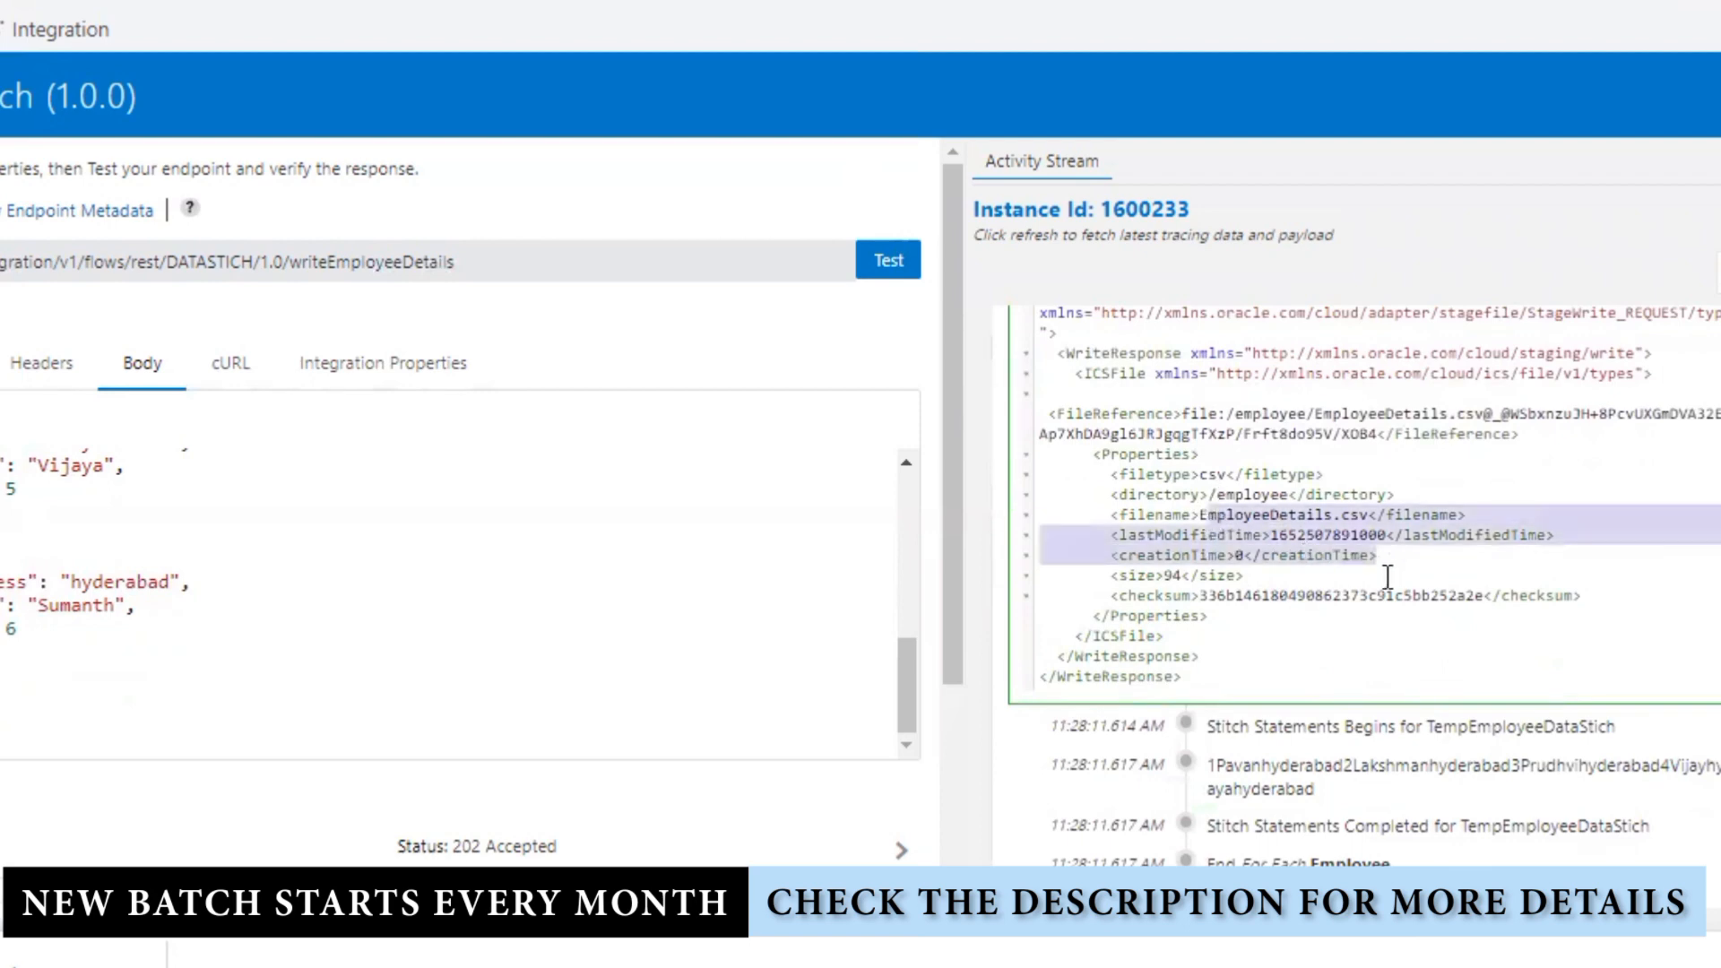
Step: Check the payload sent to StageWrite for the employee iterations
scroll(1324, 743, "up", 6)
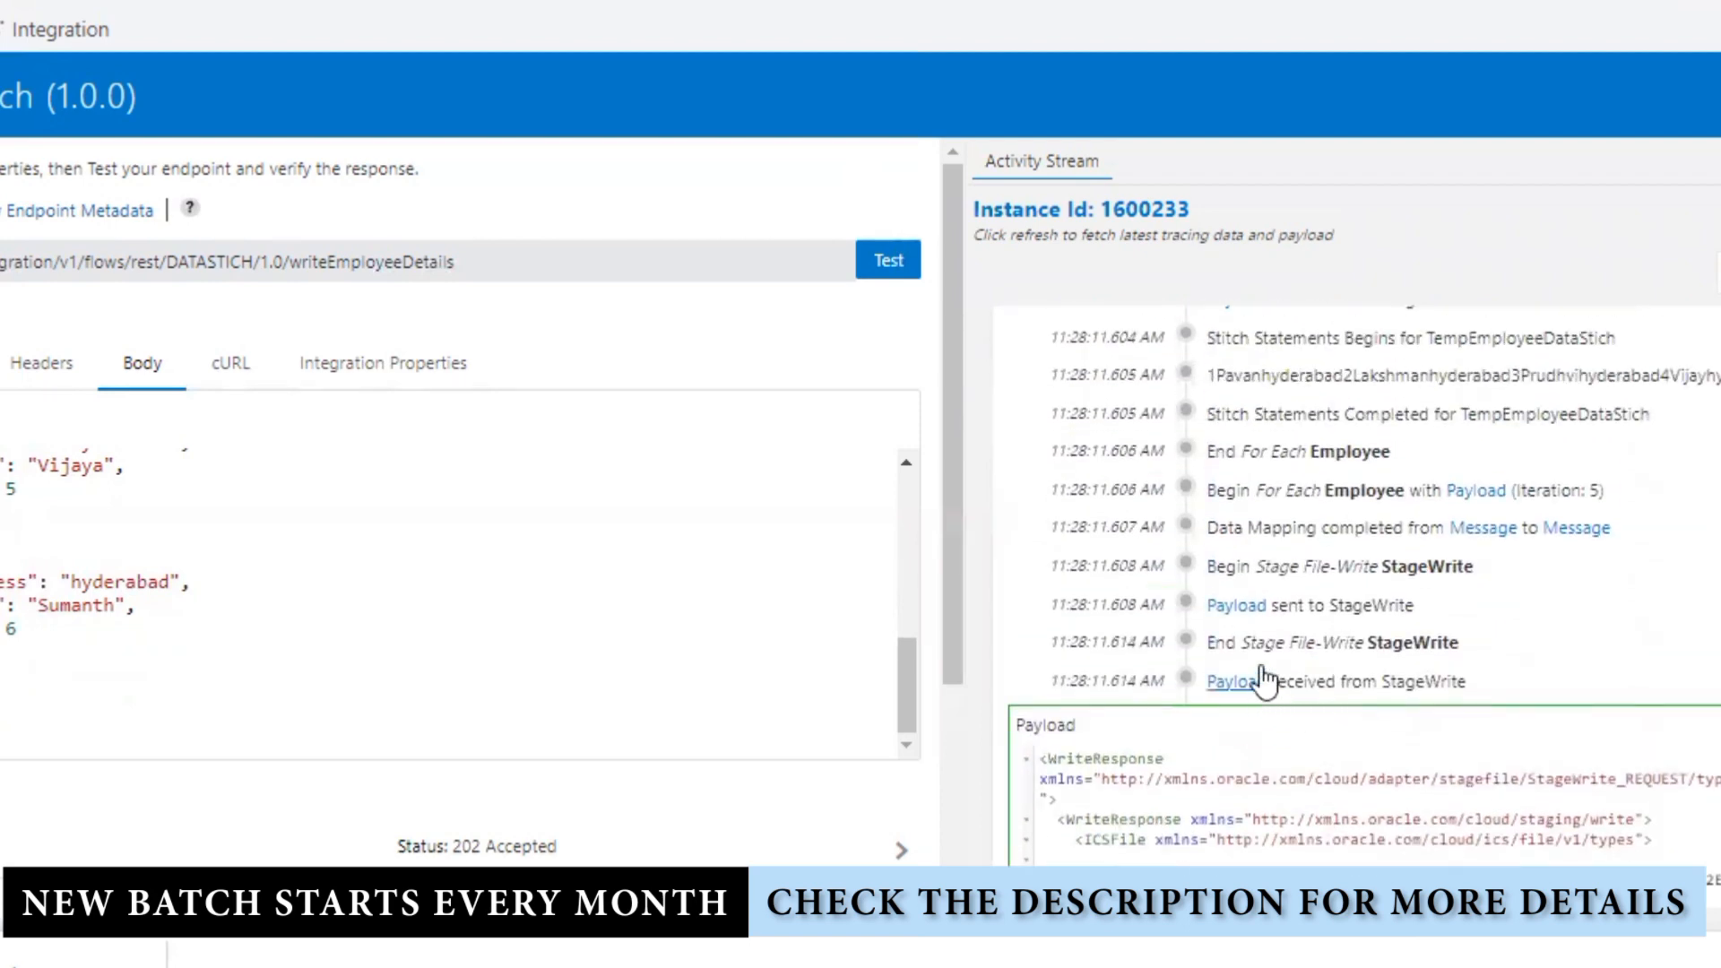
left_click(1236, 605)
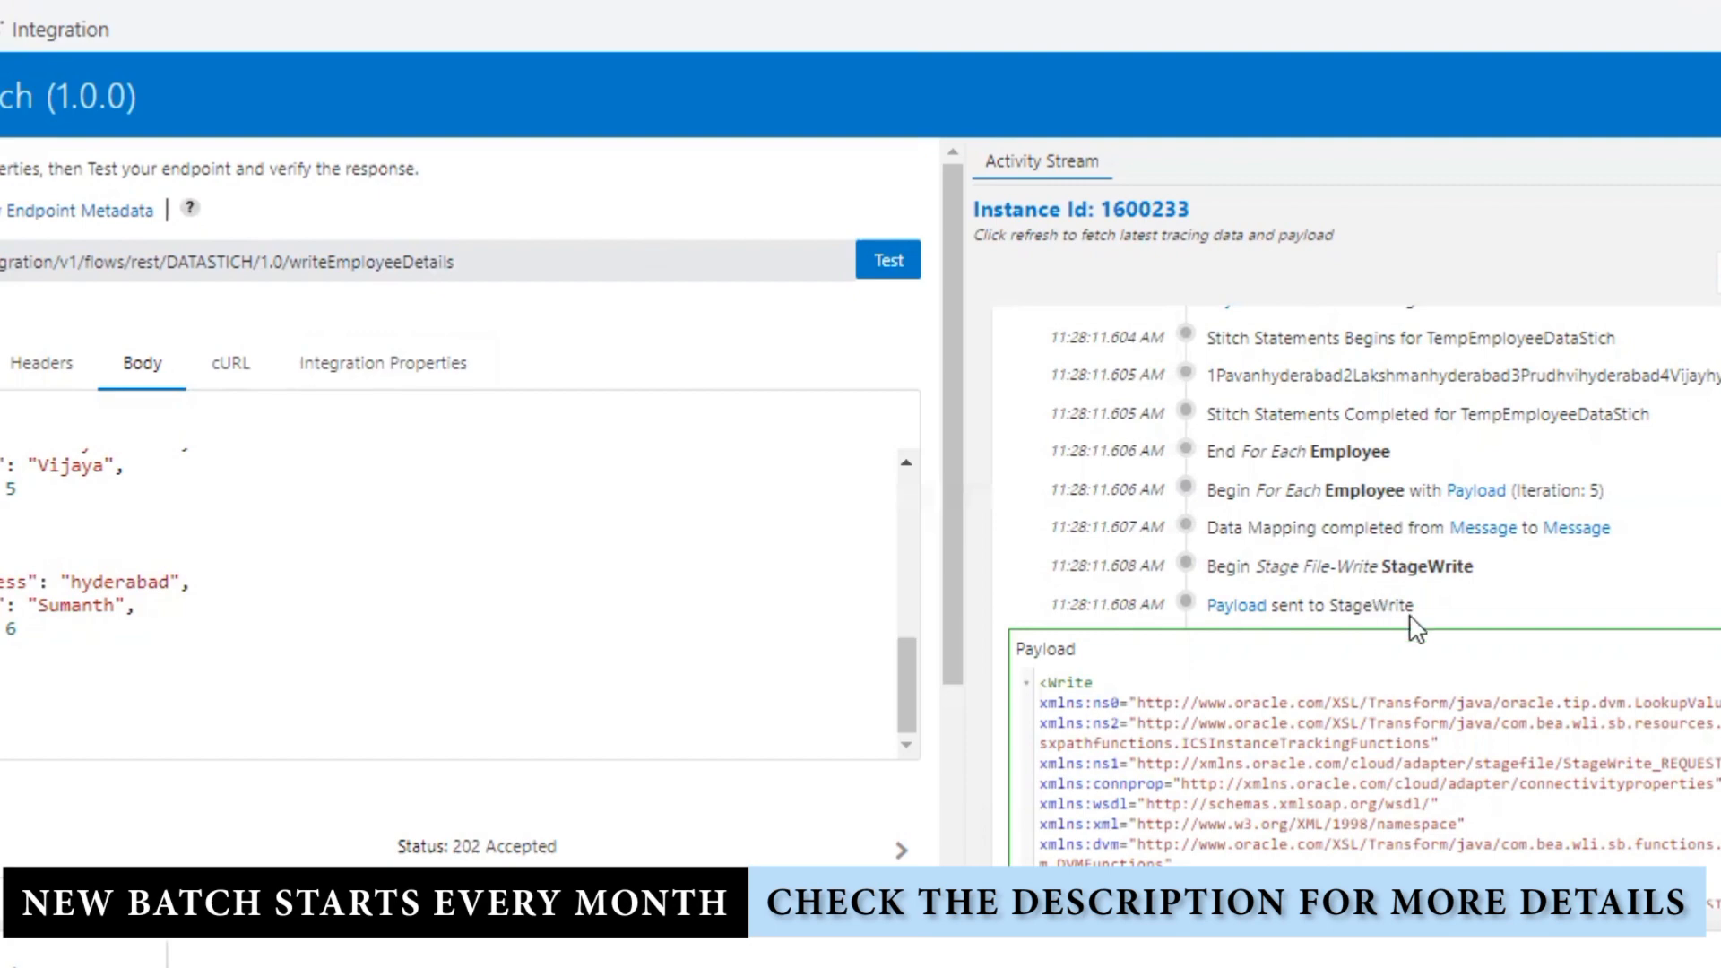
scroll(1417, 629, "down", 15)
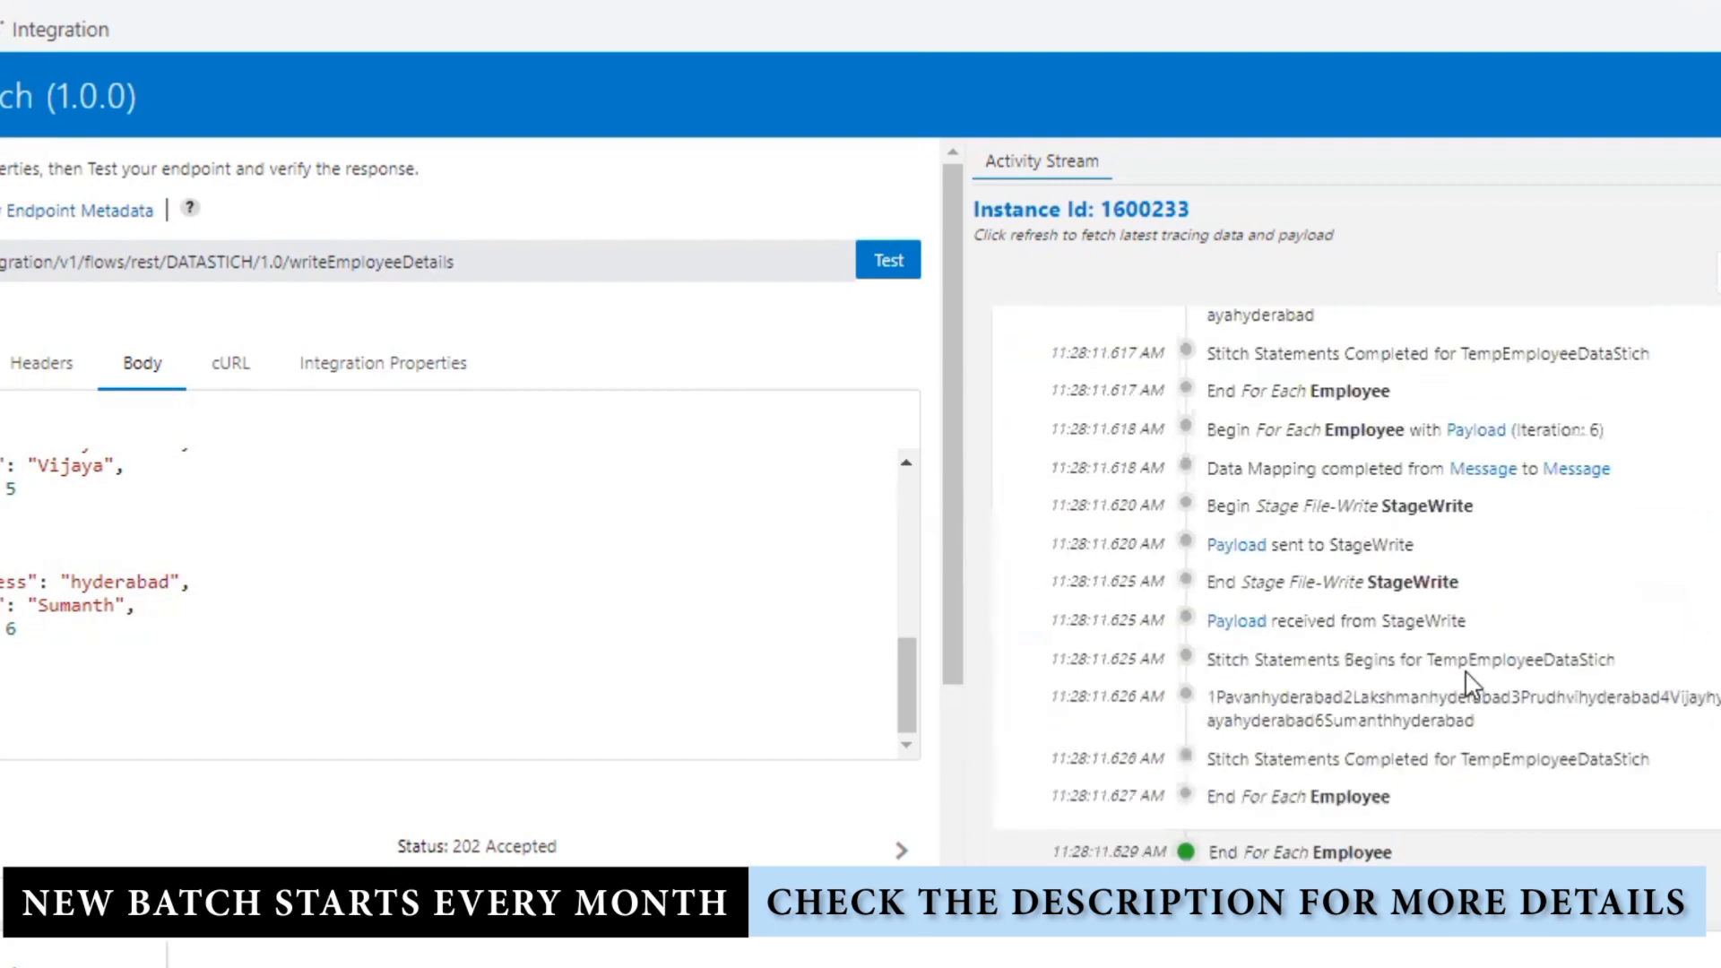
scroll(1475, 692, "up", 10)
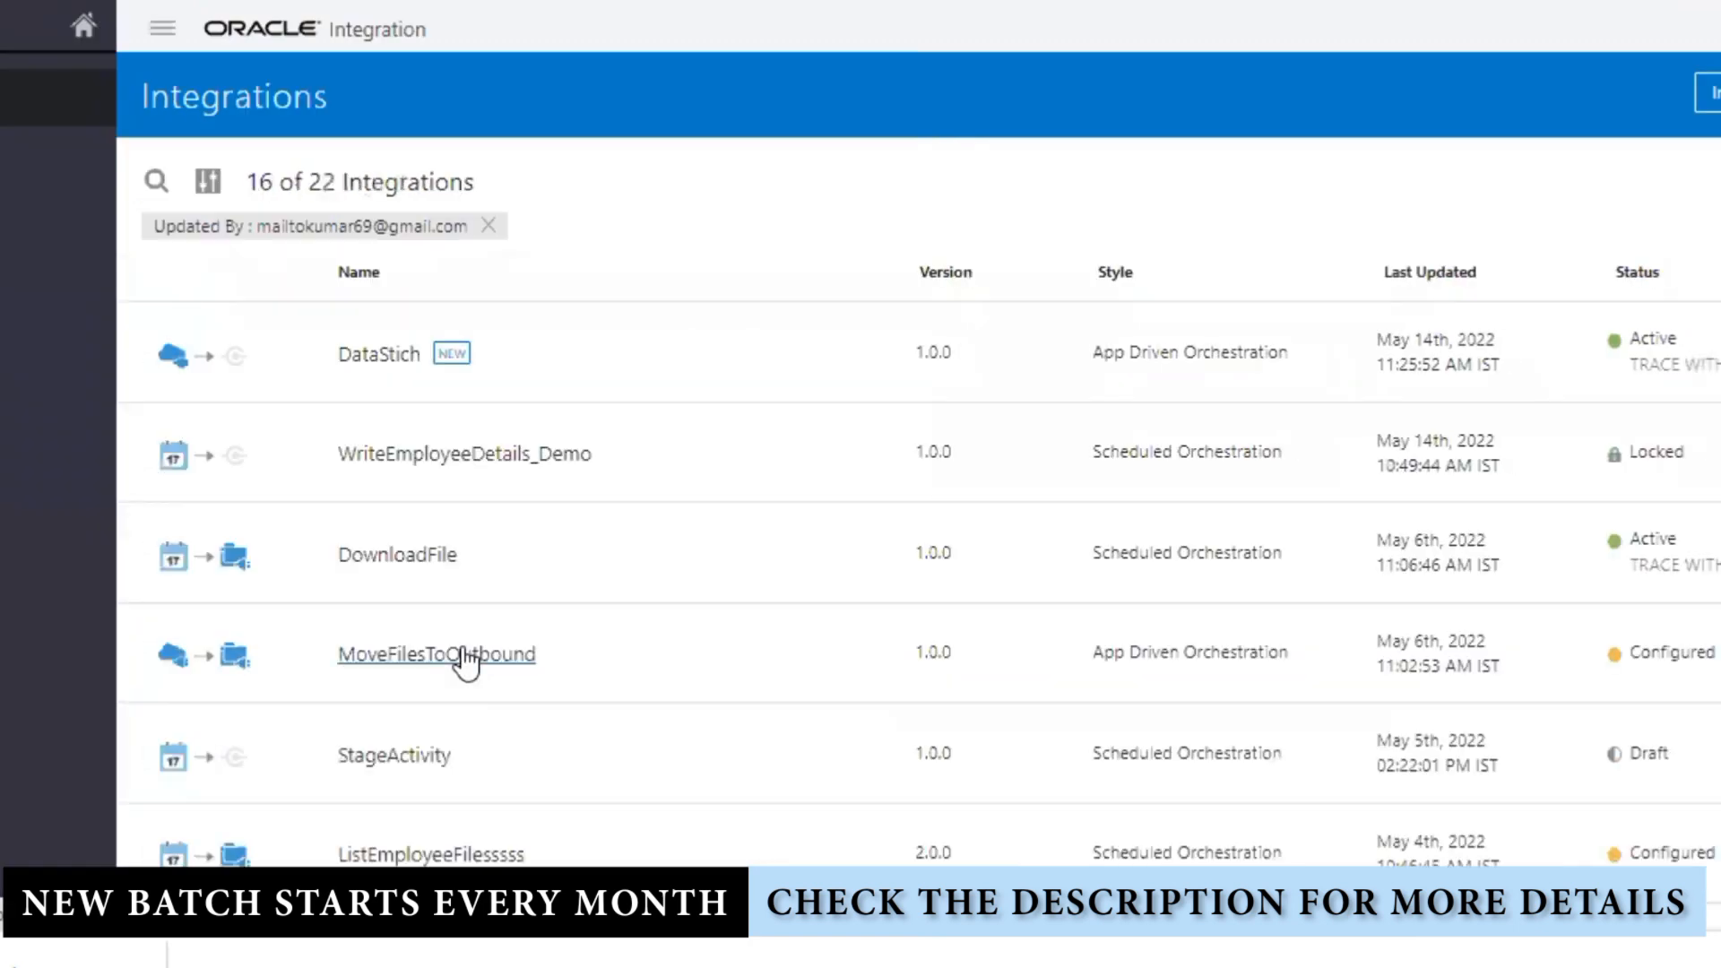
Step: Deactivate DataStich 1.0 and open it in the integration designer
mouse_move(1575, 324)
left_click(1652, 353)
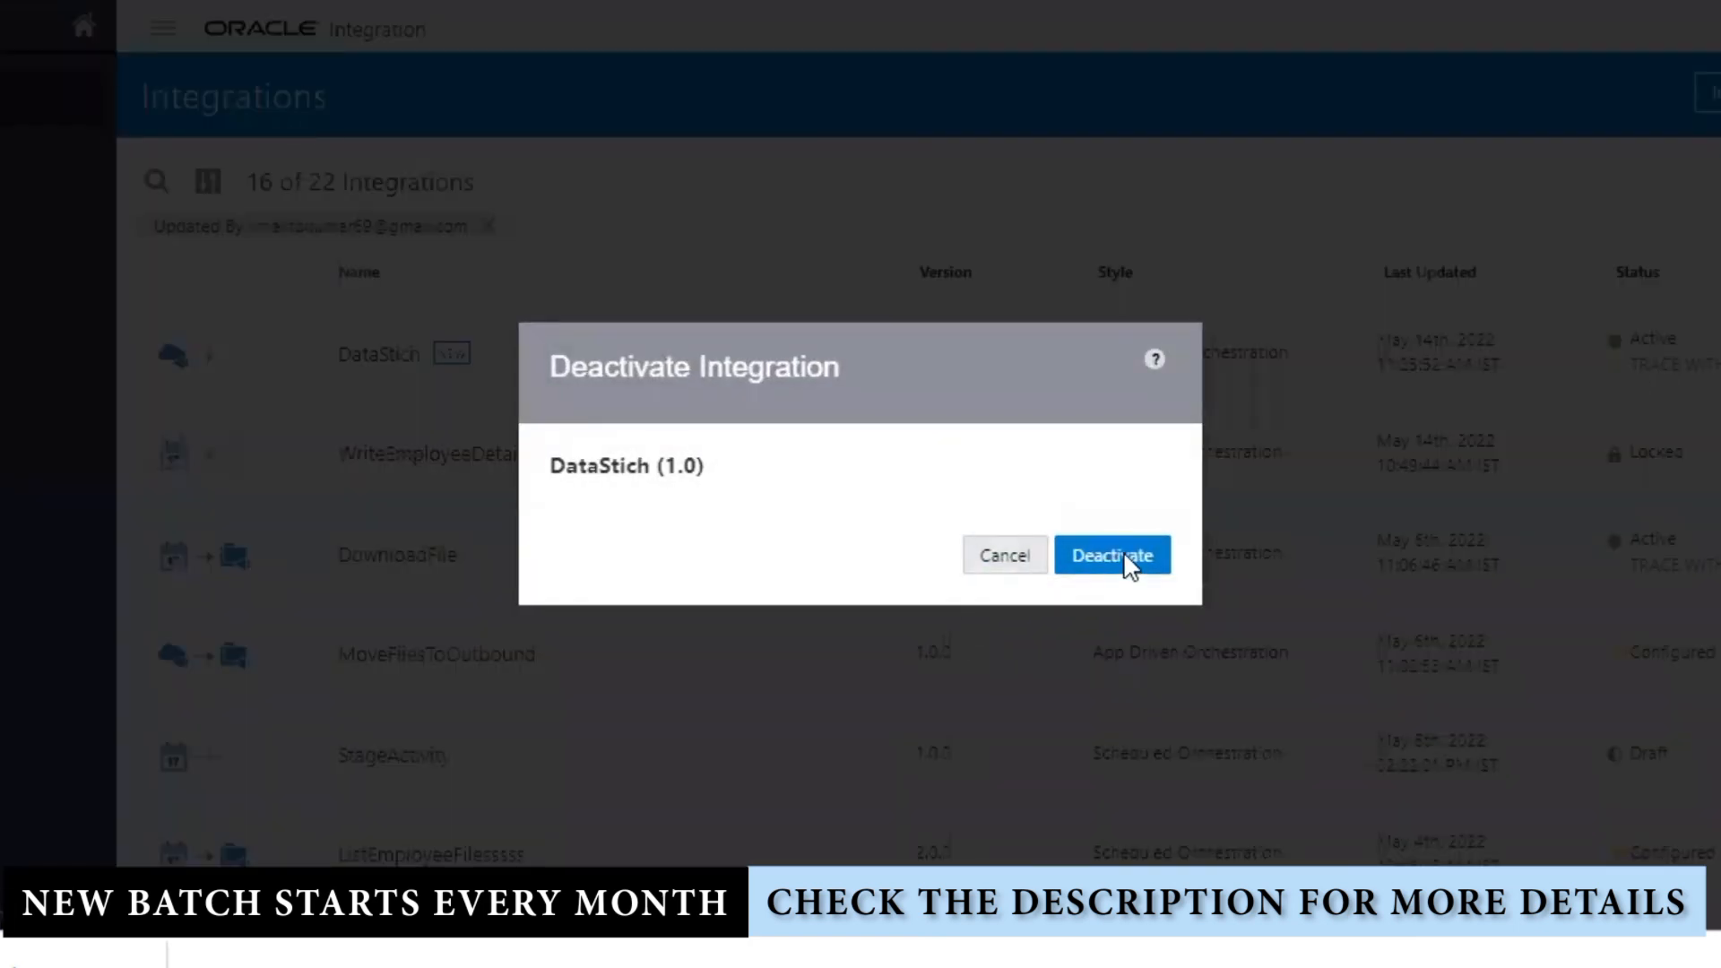
left_click(1114, 557)
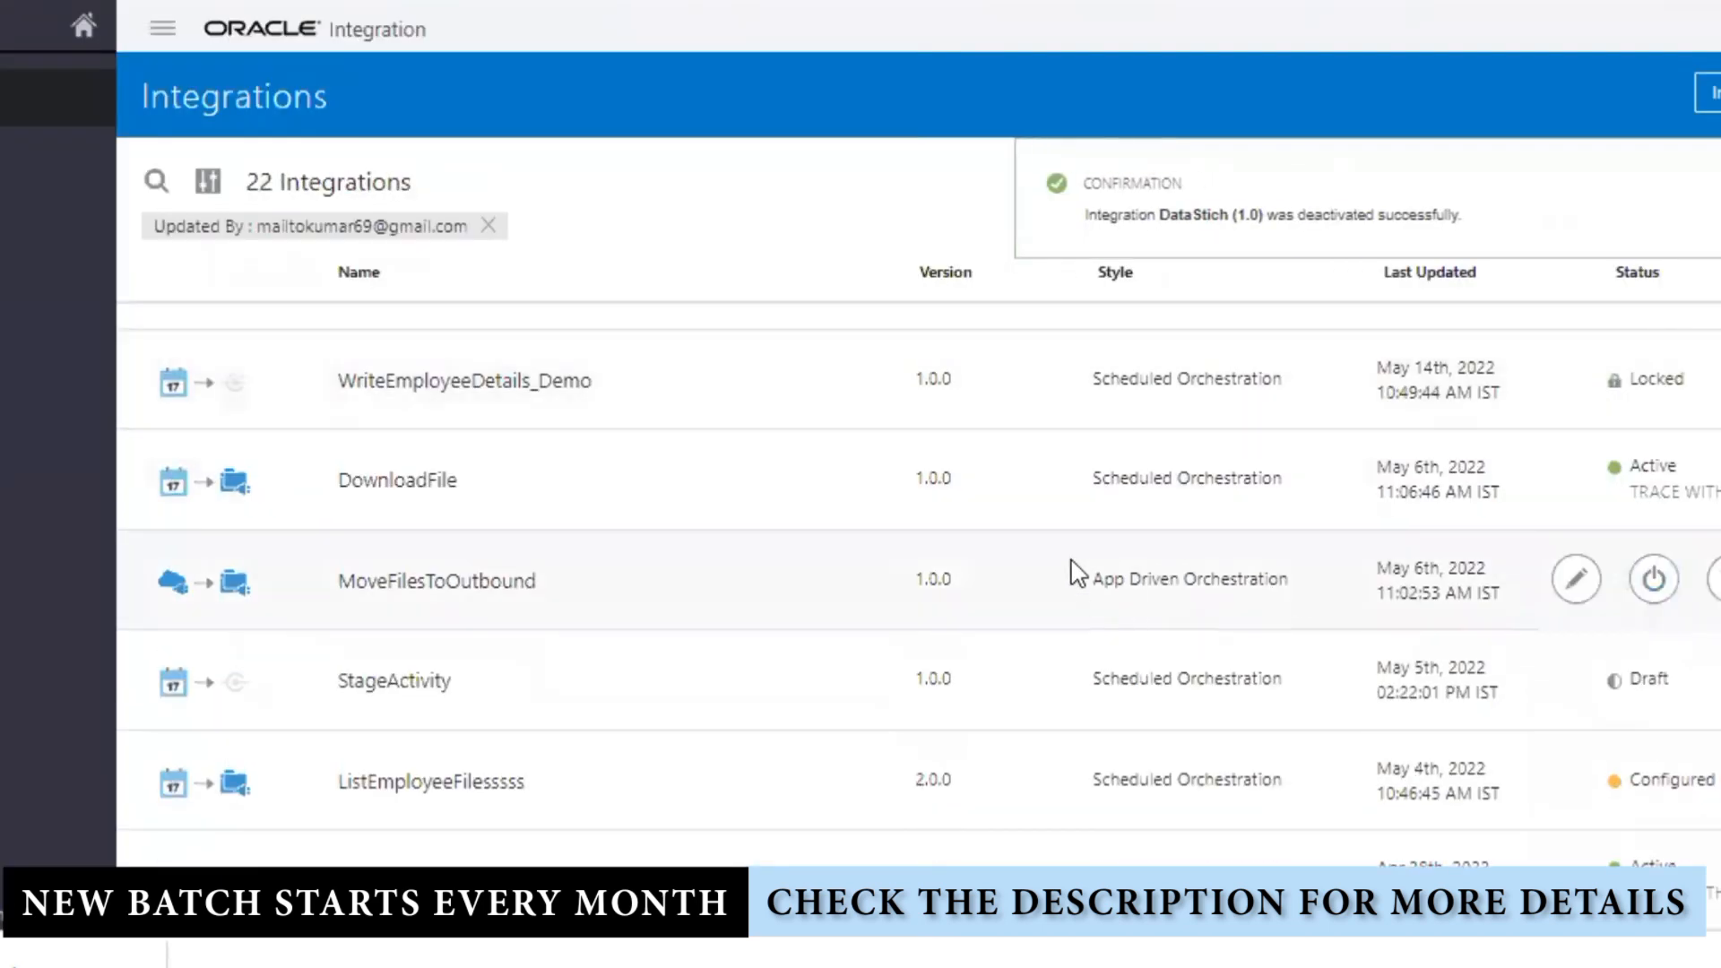
left_click(1575, 352)
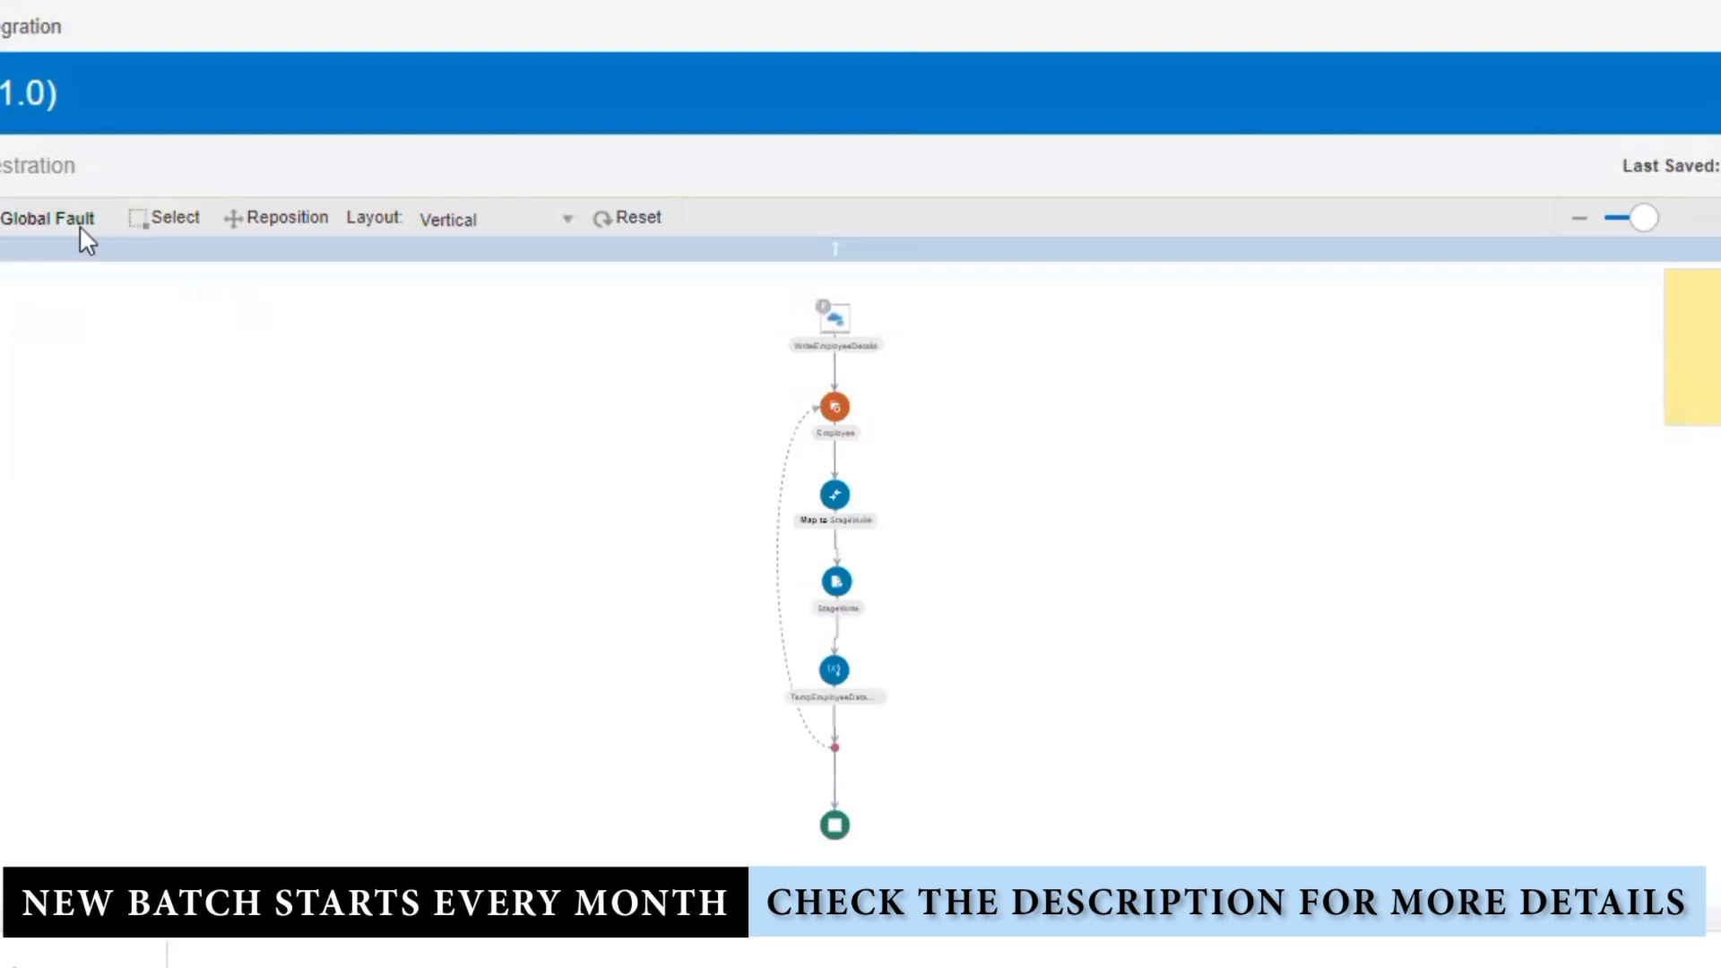
Step: Show the Global Fault flow with a horizontal layout
left_click(45, 217)
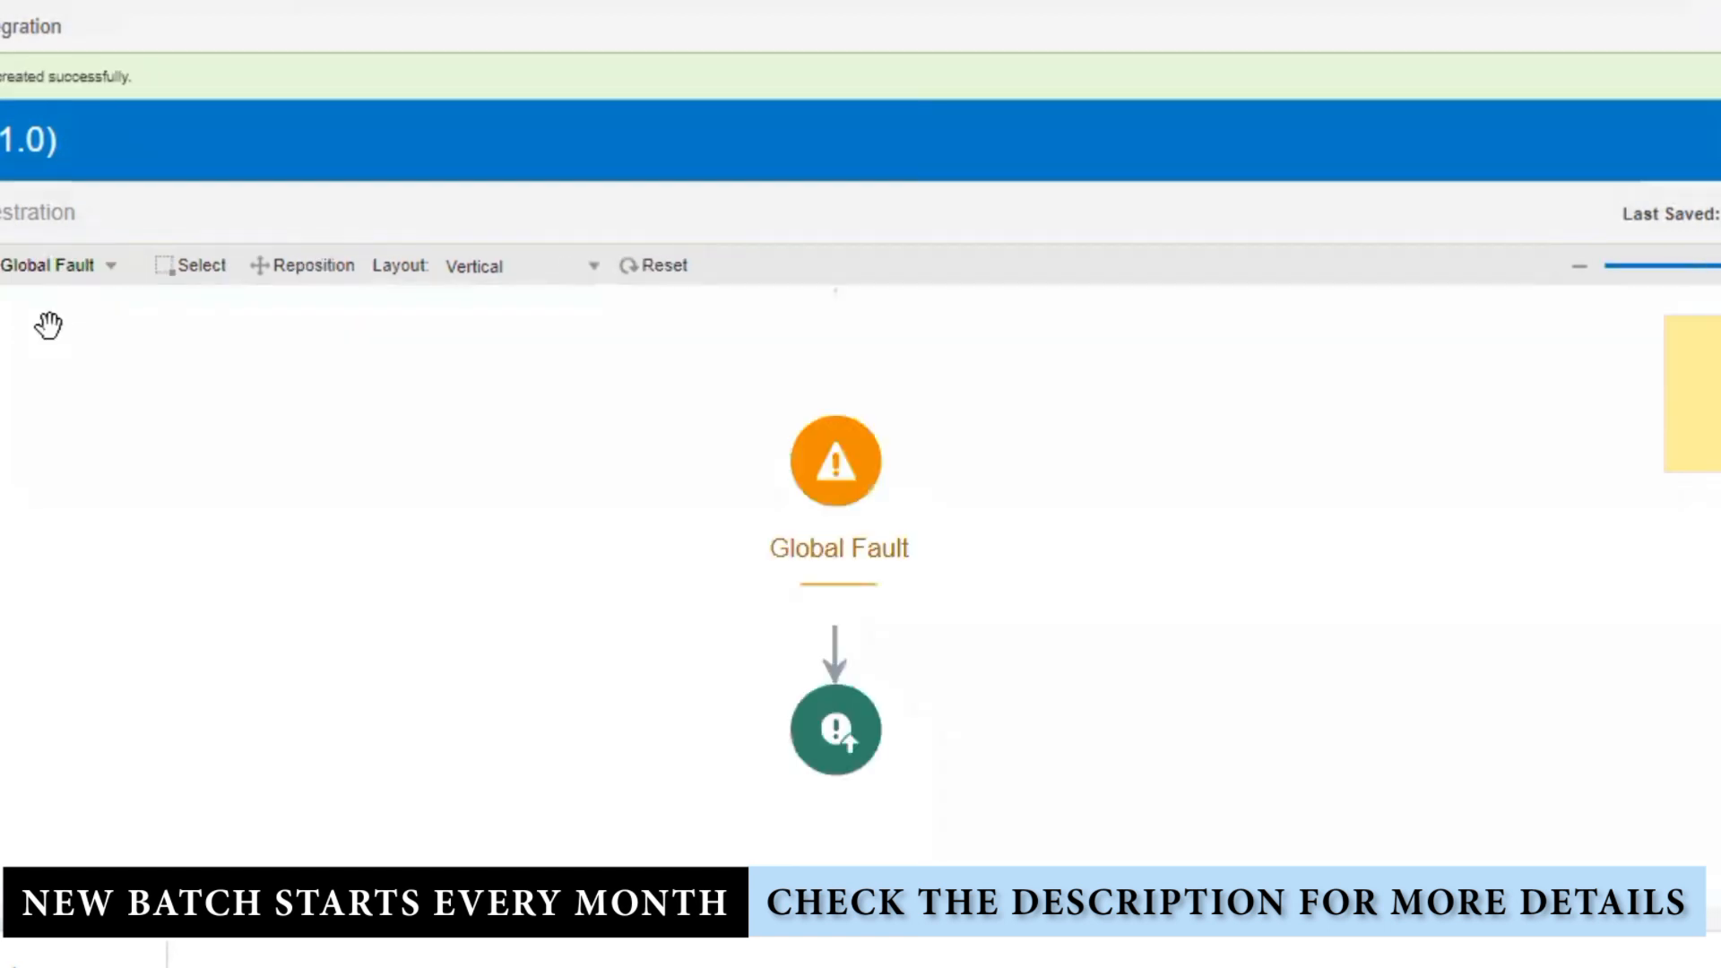
left_click(491, 271)
left_click(506, 305)
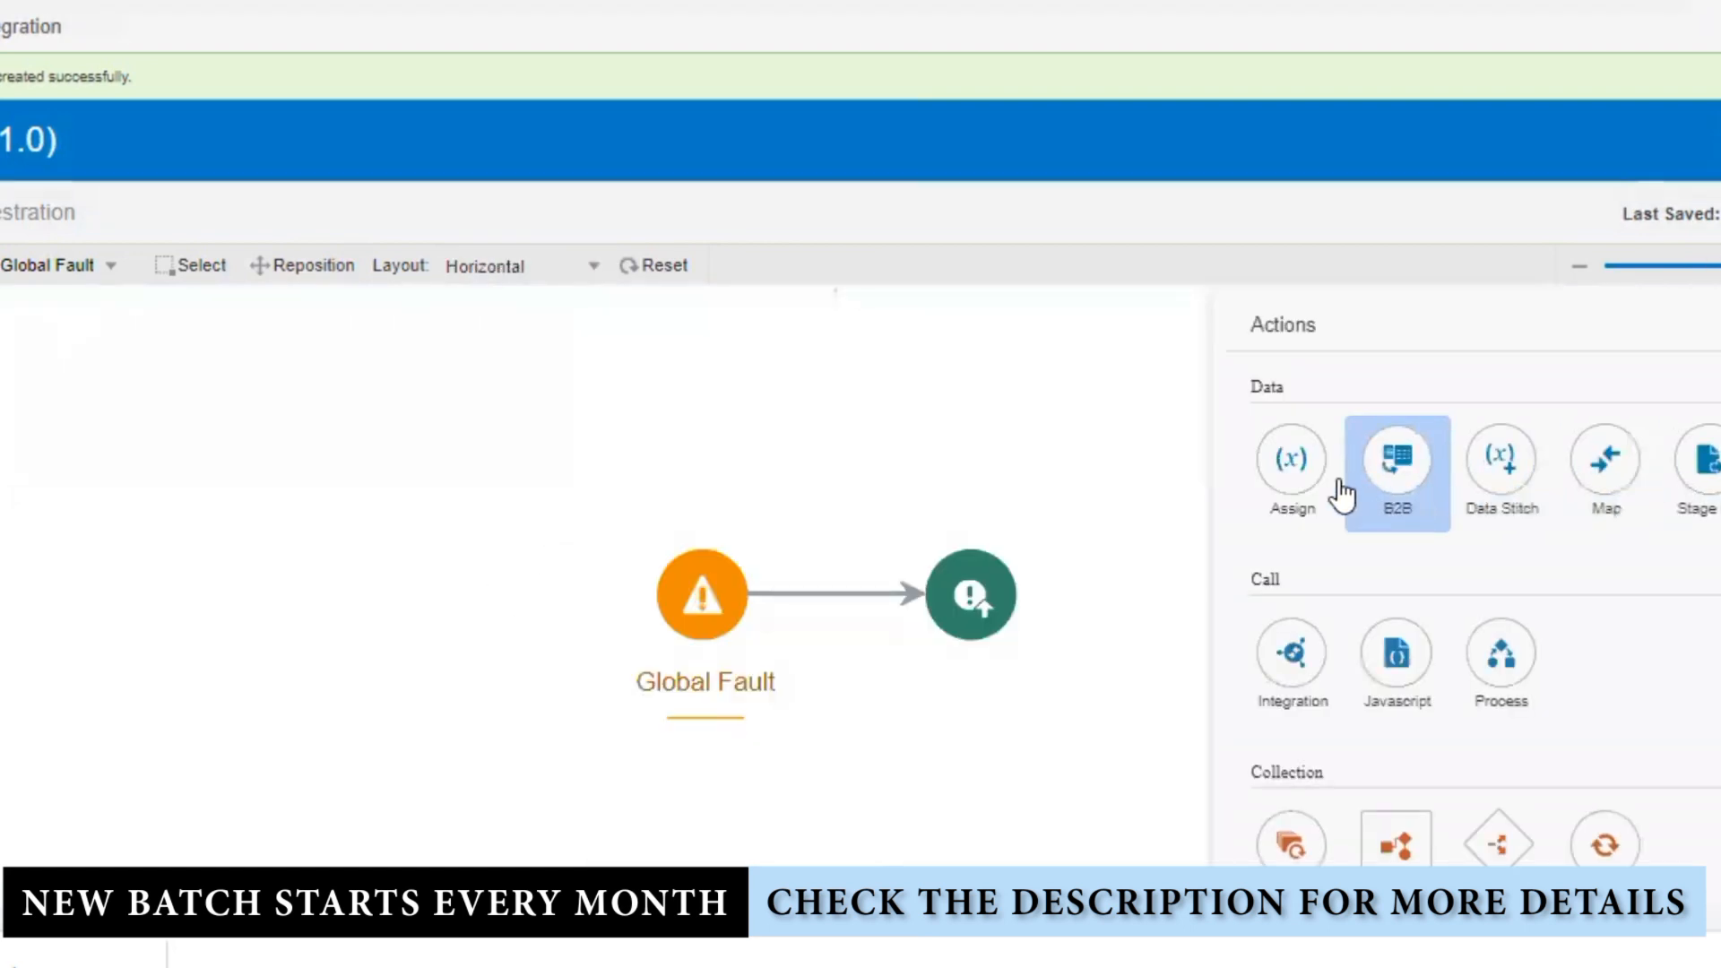
Step: Insert an Assign action named GlobalVariable_Assign between the two fault nodes
left_click_drag(1296, 473, 811, 592)
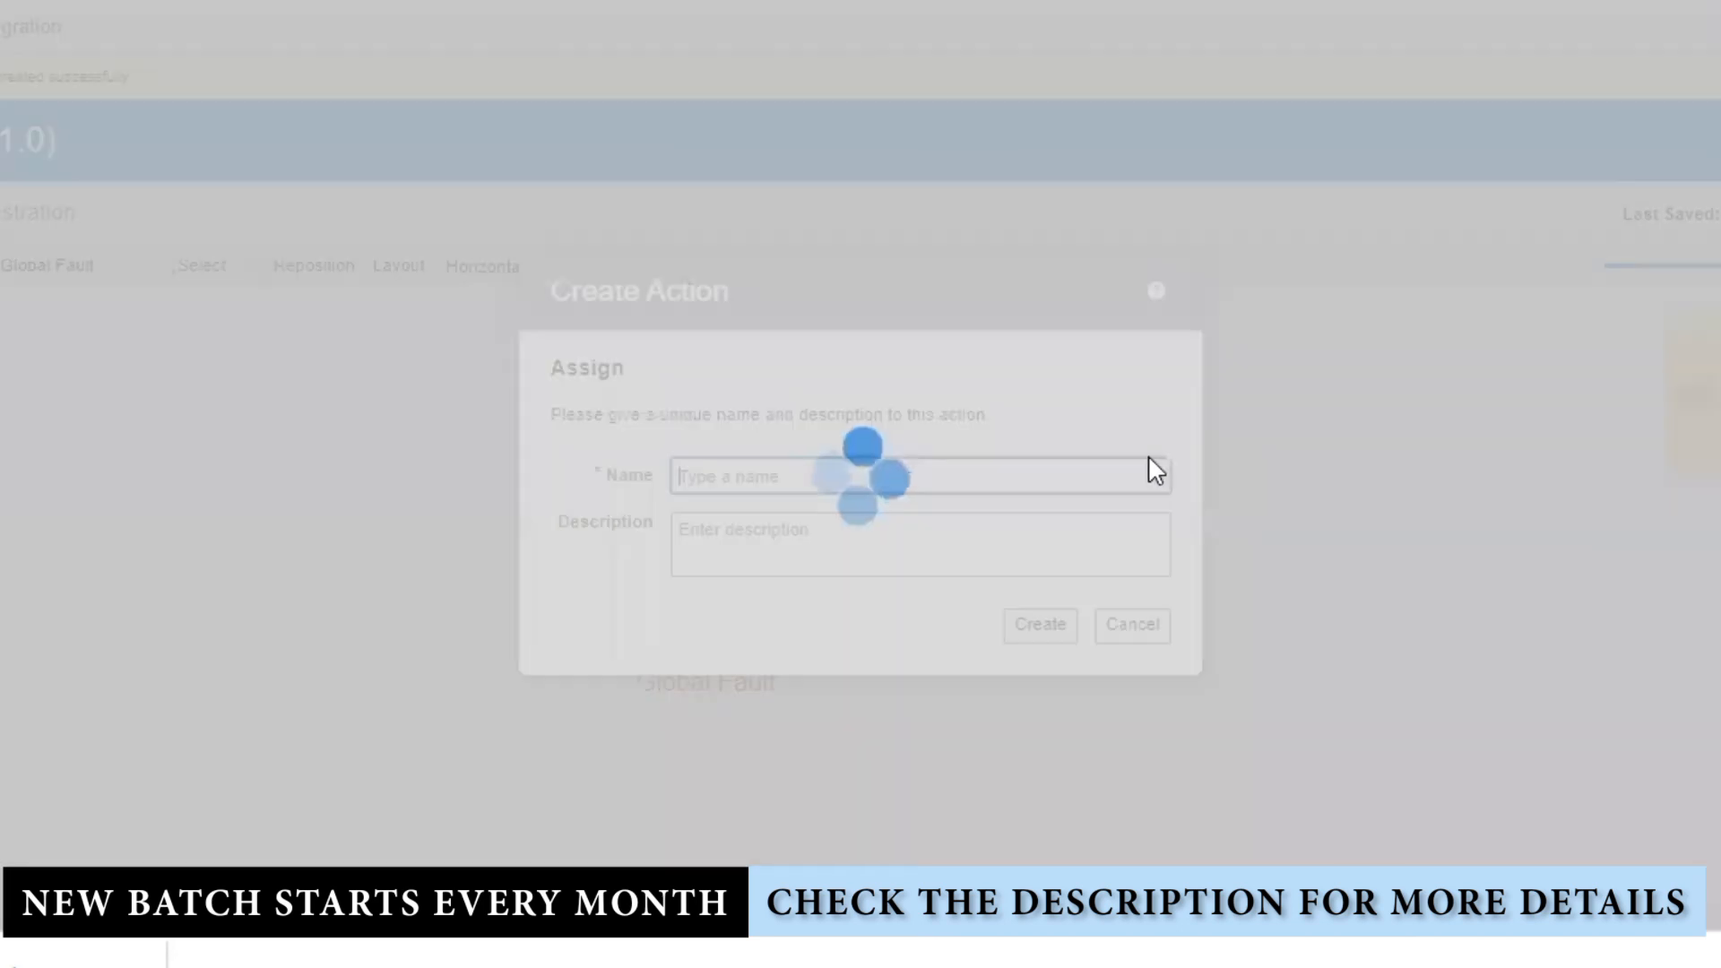
left_click(853, 478)
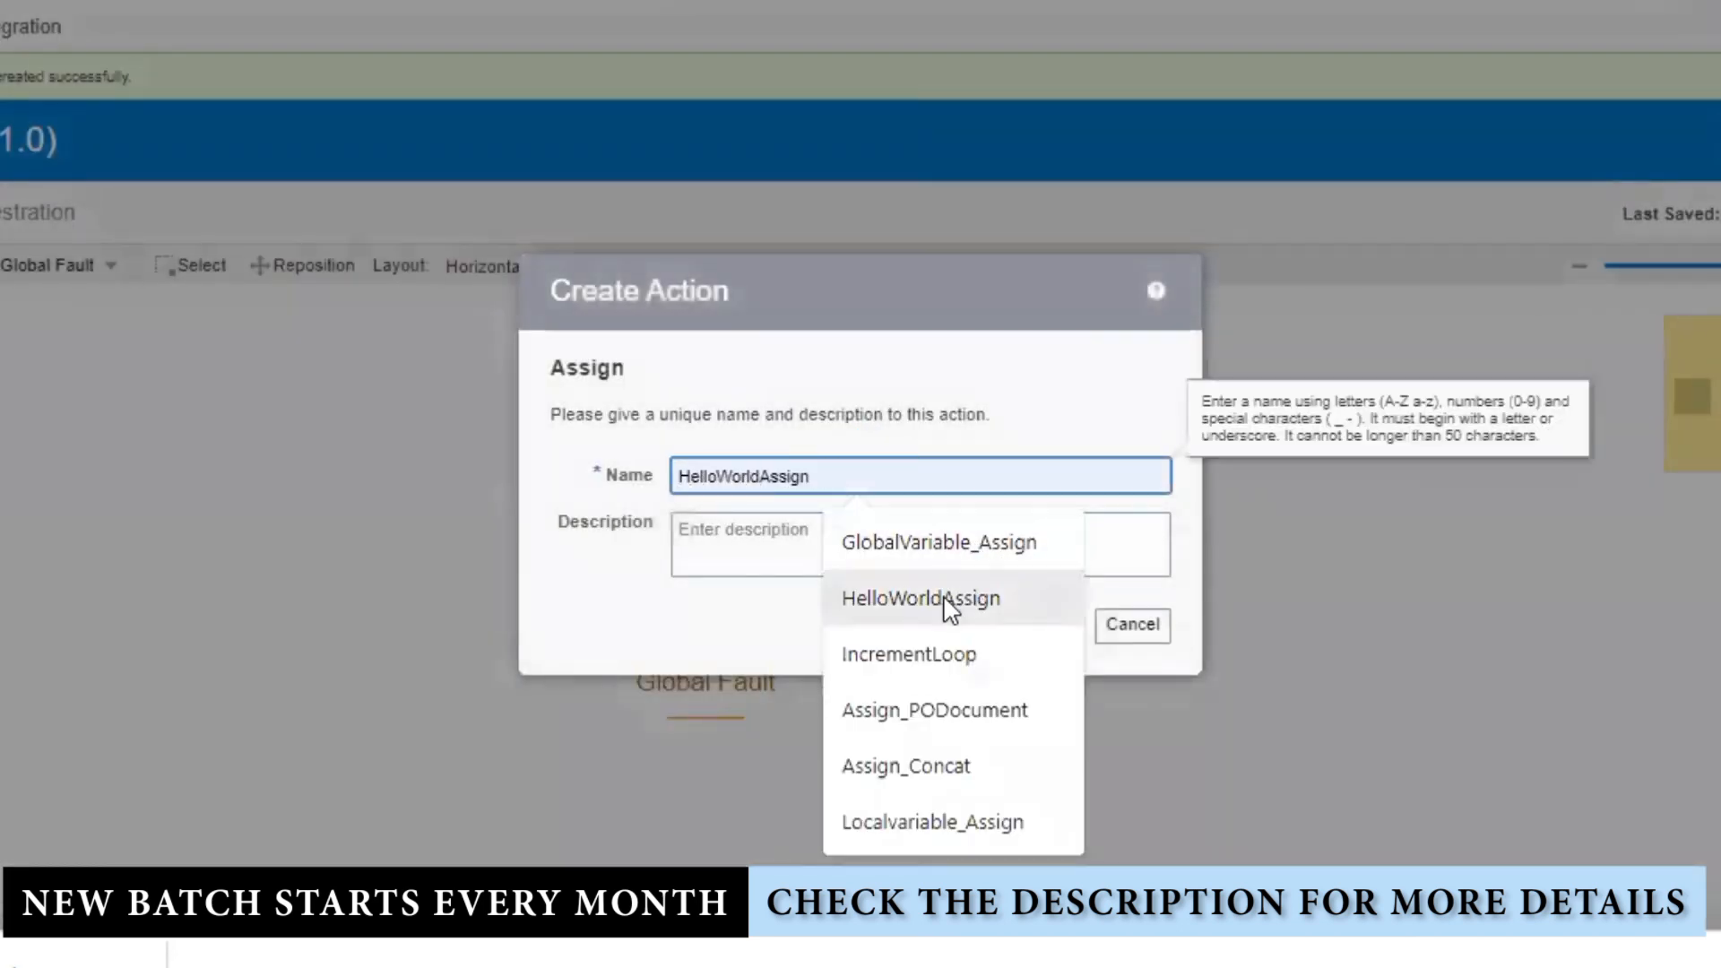
left_click(964, 548)
left_click(1037, 625)
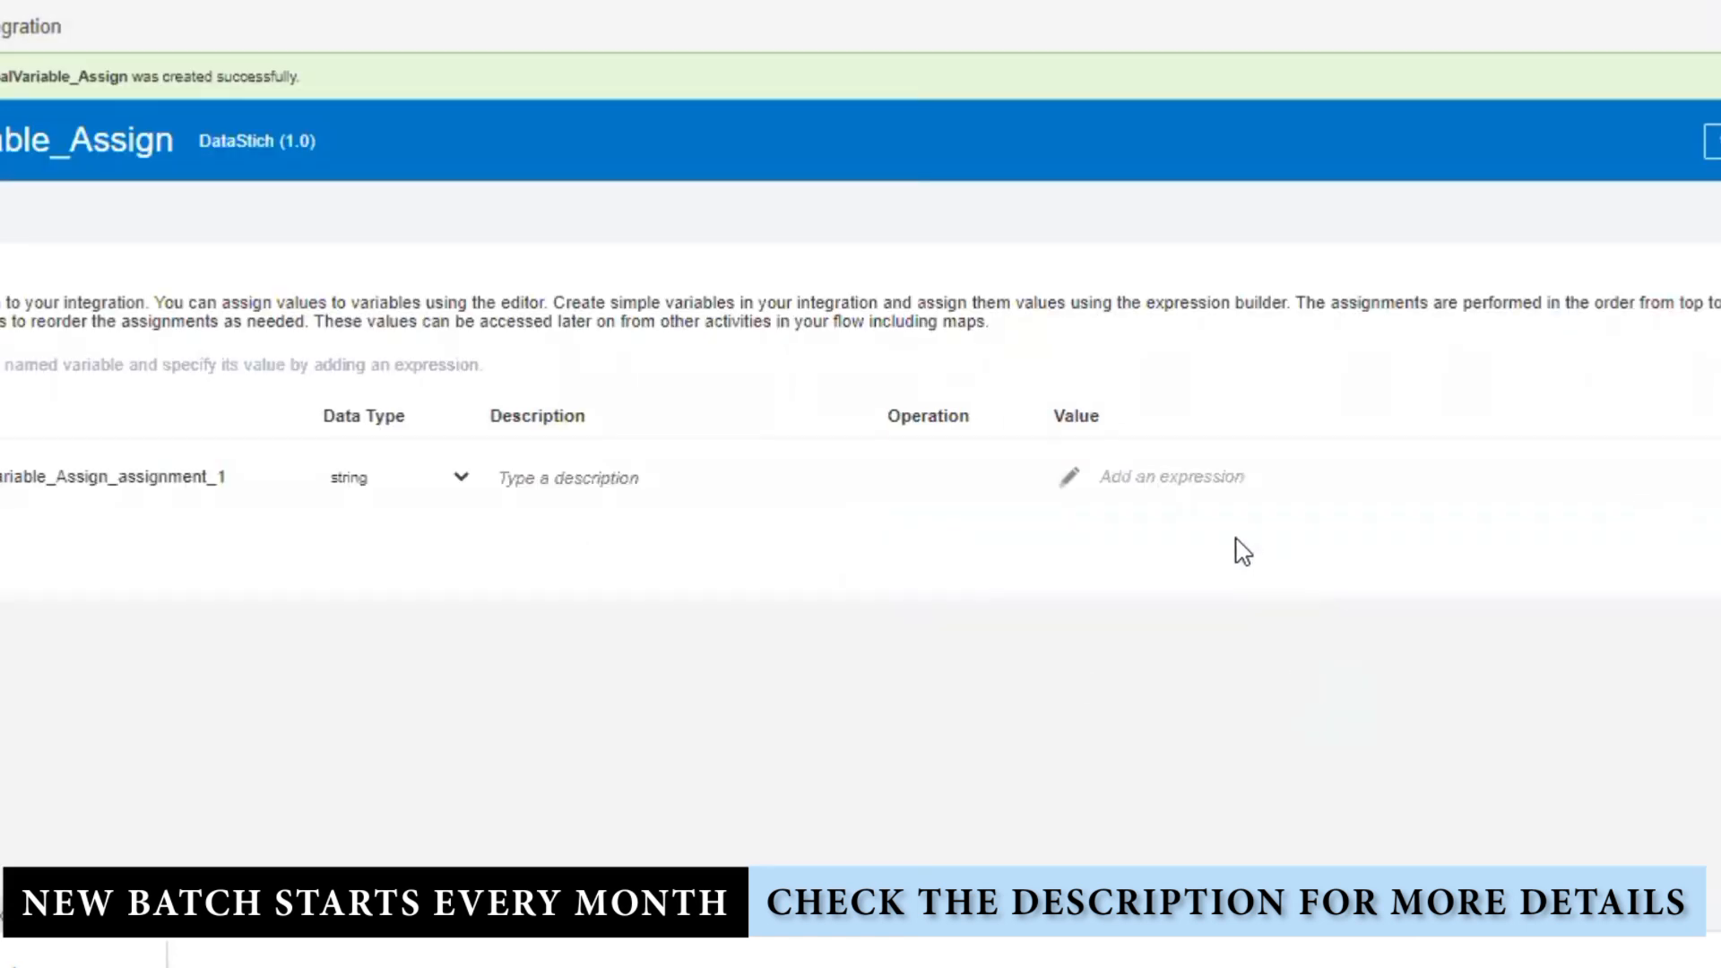
Step: In assignment_1's expression builder, expand the wrapper so employees' id, name and address appear
left_click(1068, 477)
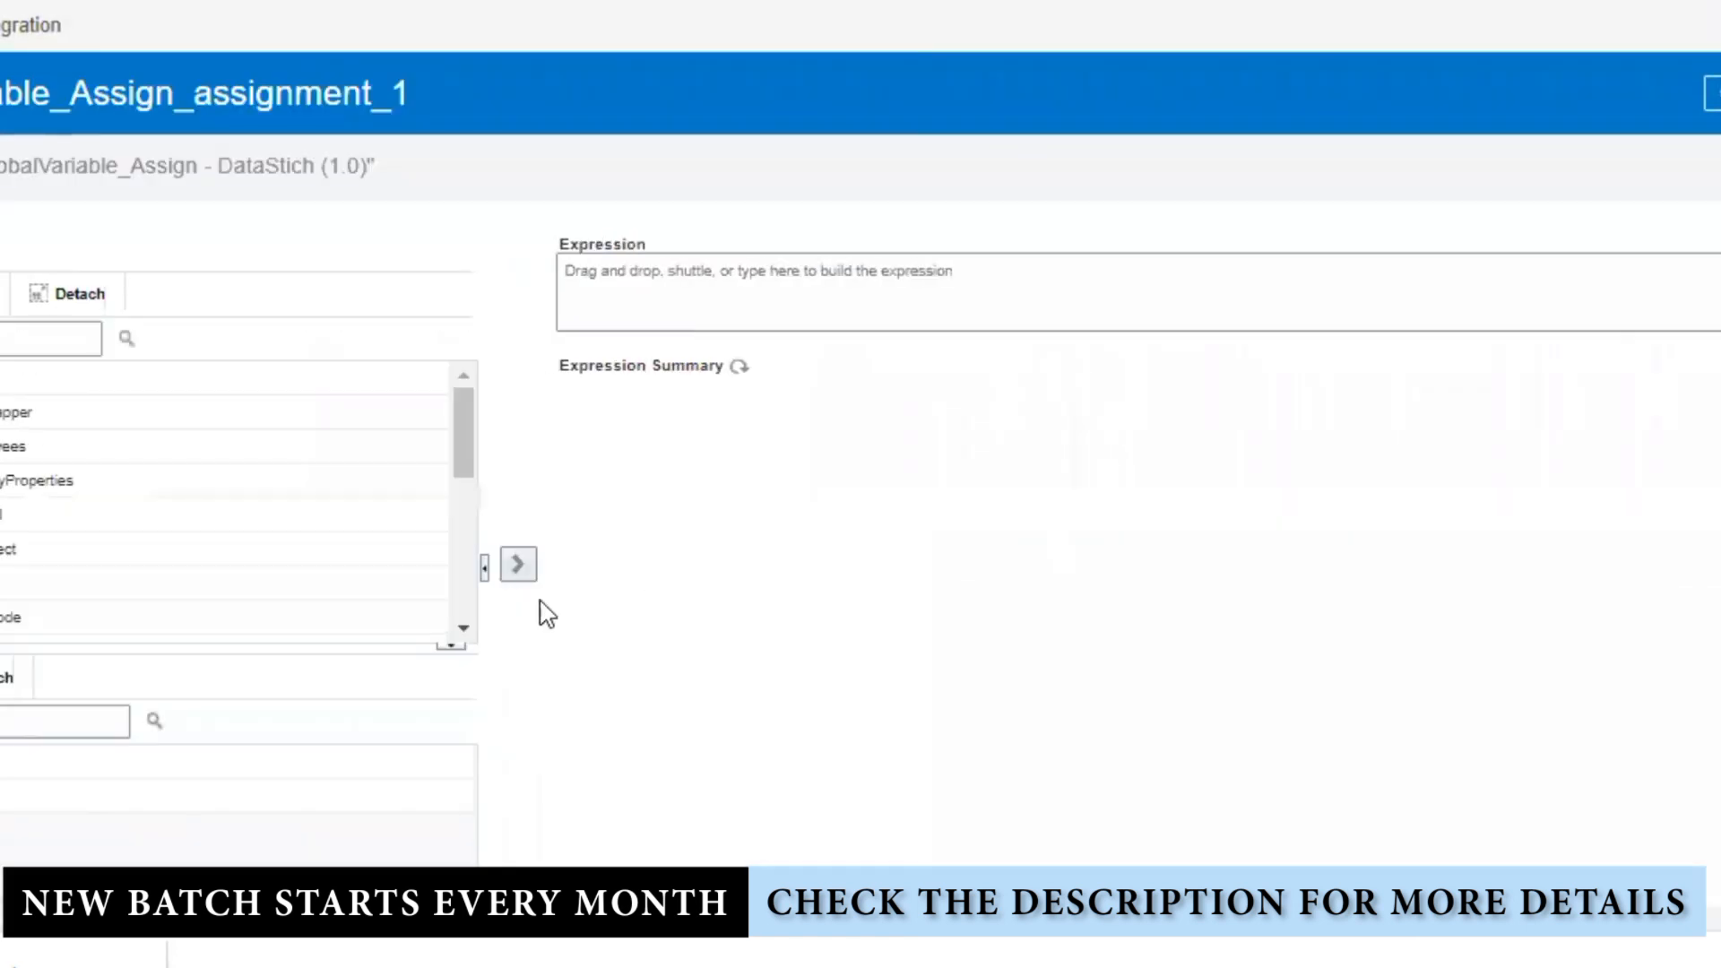
left_click_drag(211, 661, 207, 941)
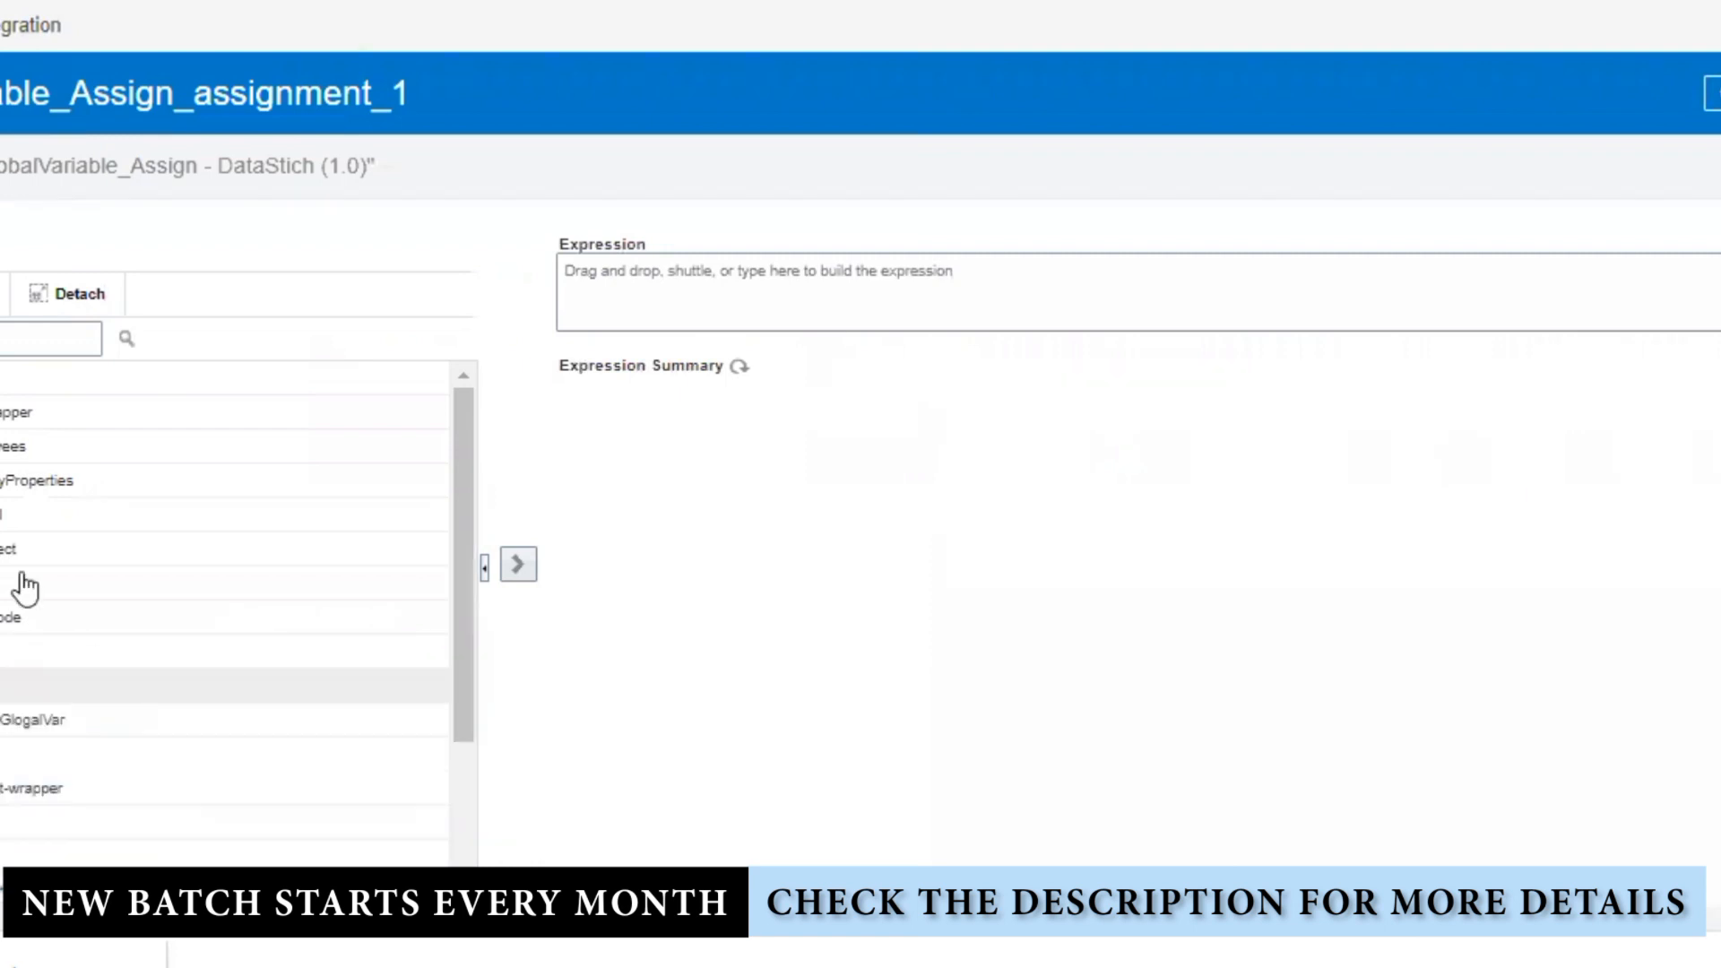
scroll(142, 607, "down", 2)
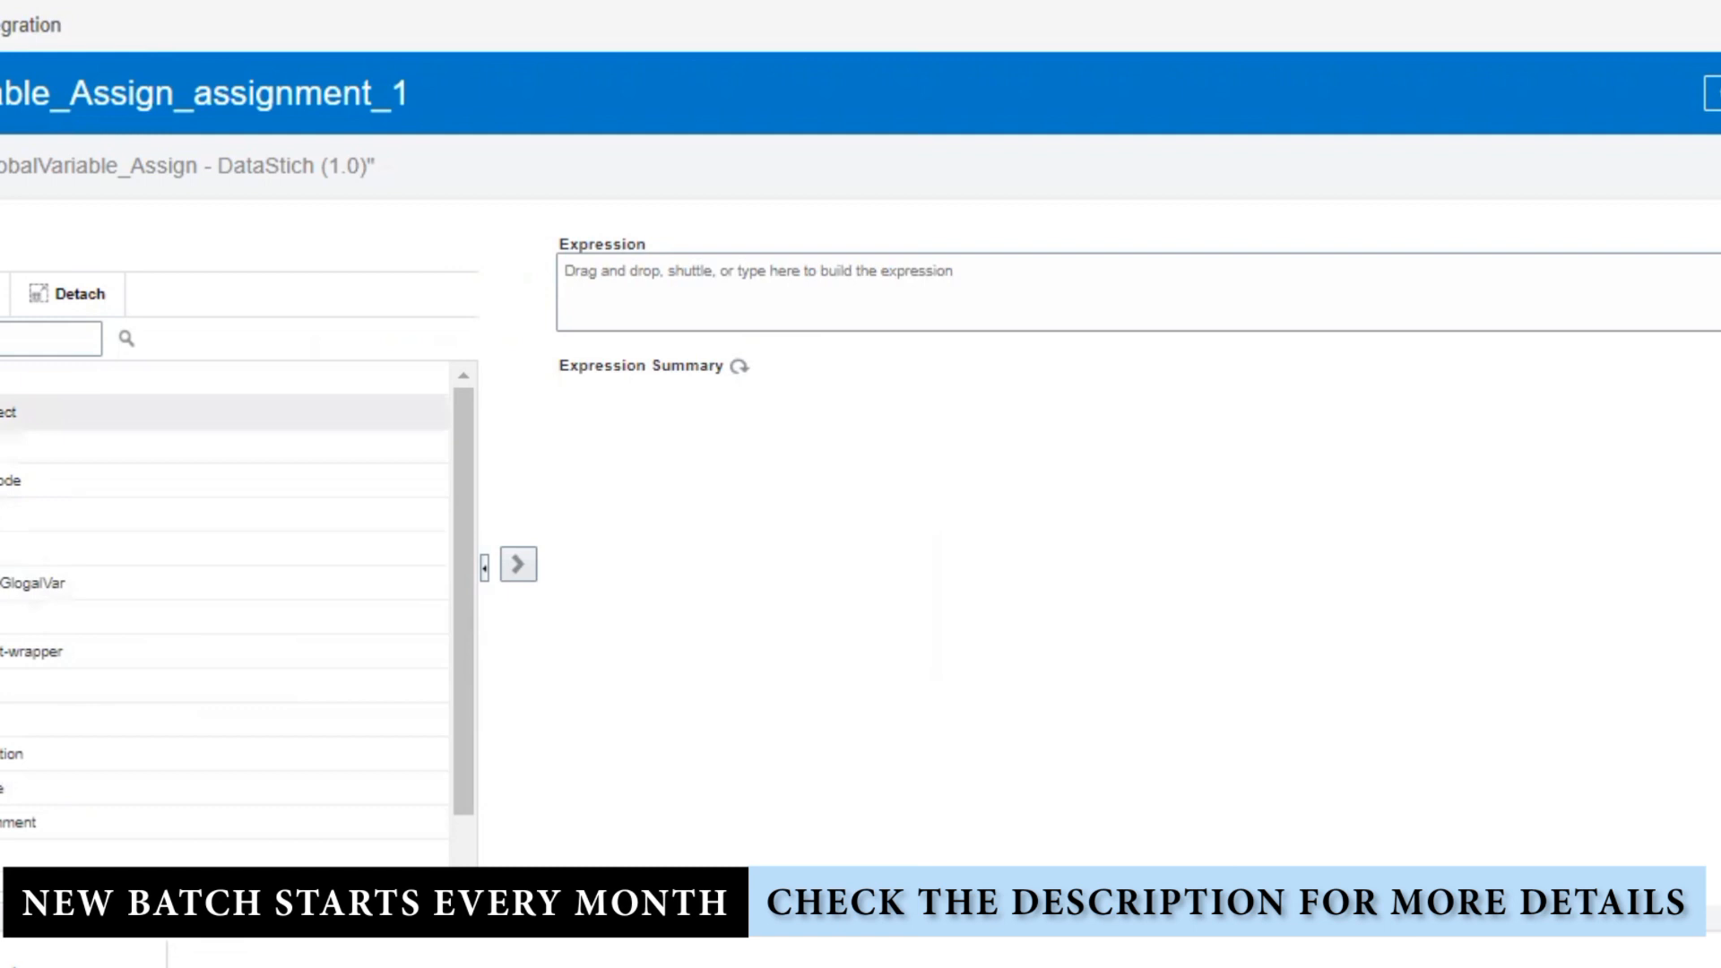
left_click(2, 412)
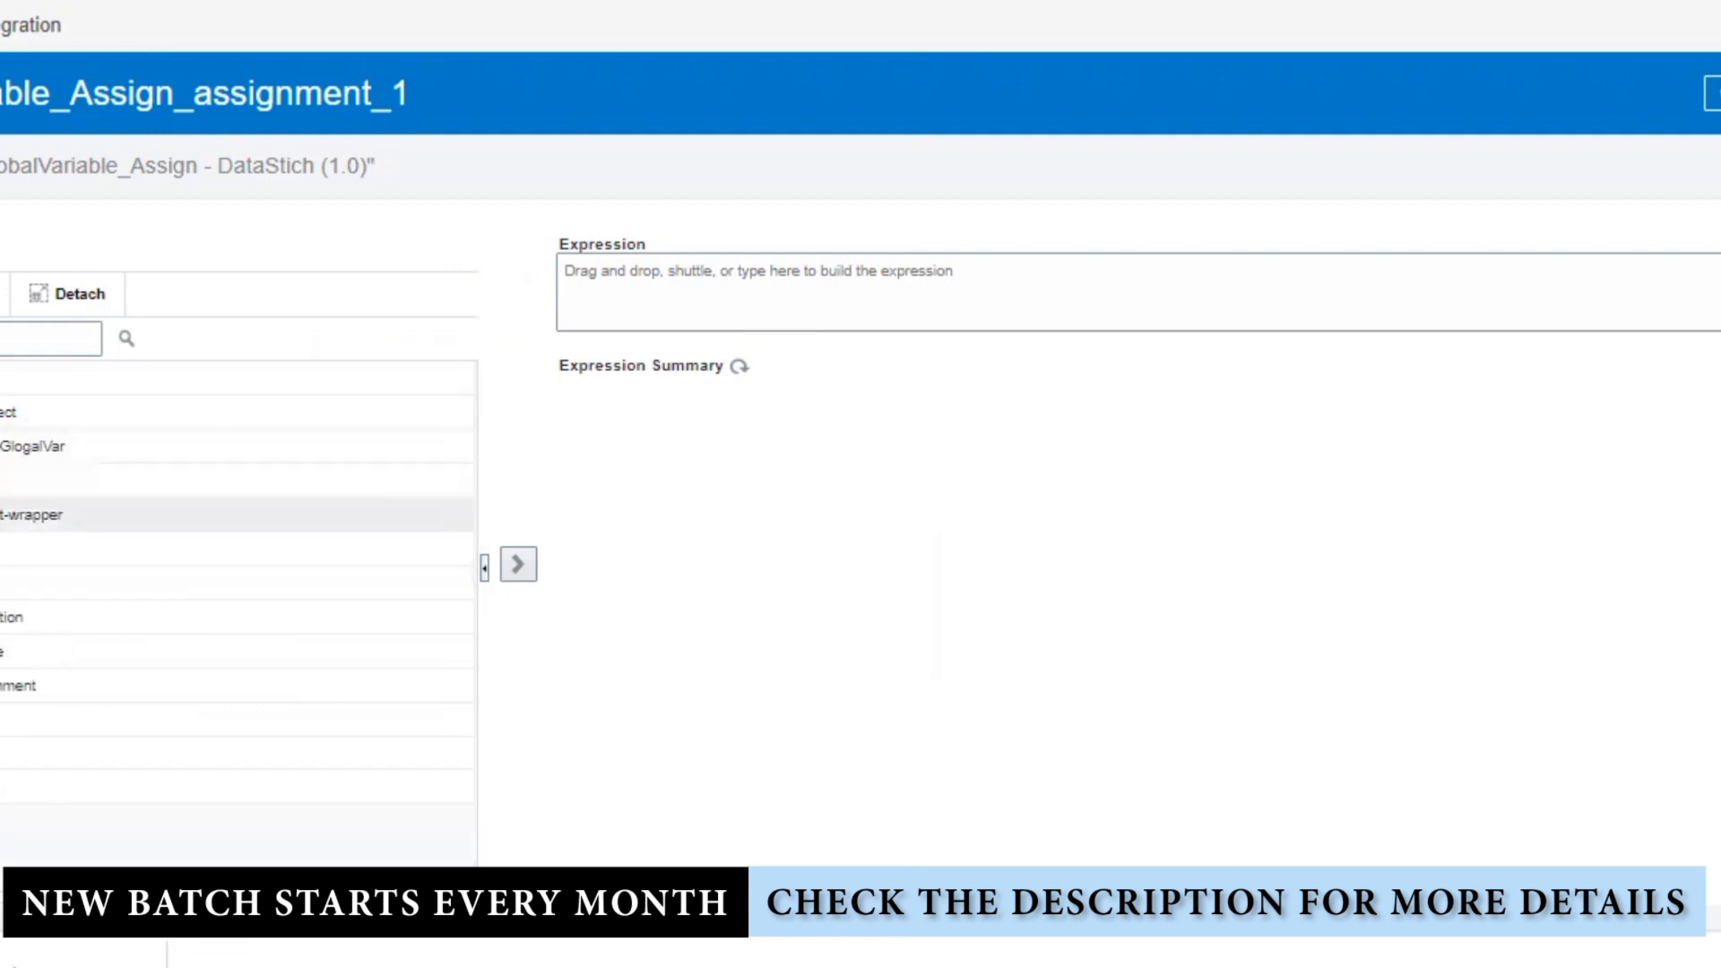
left_click(1, 515)
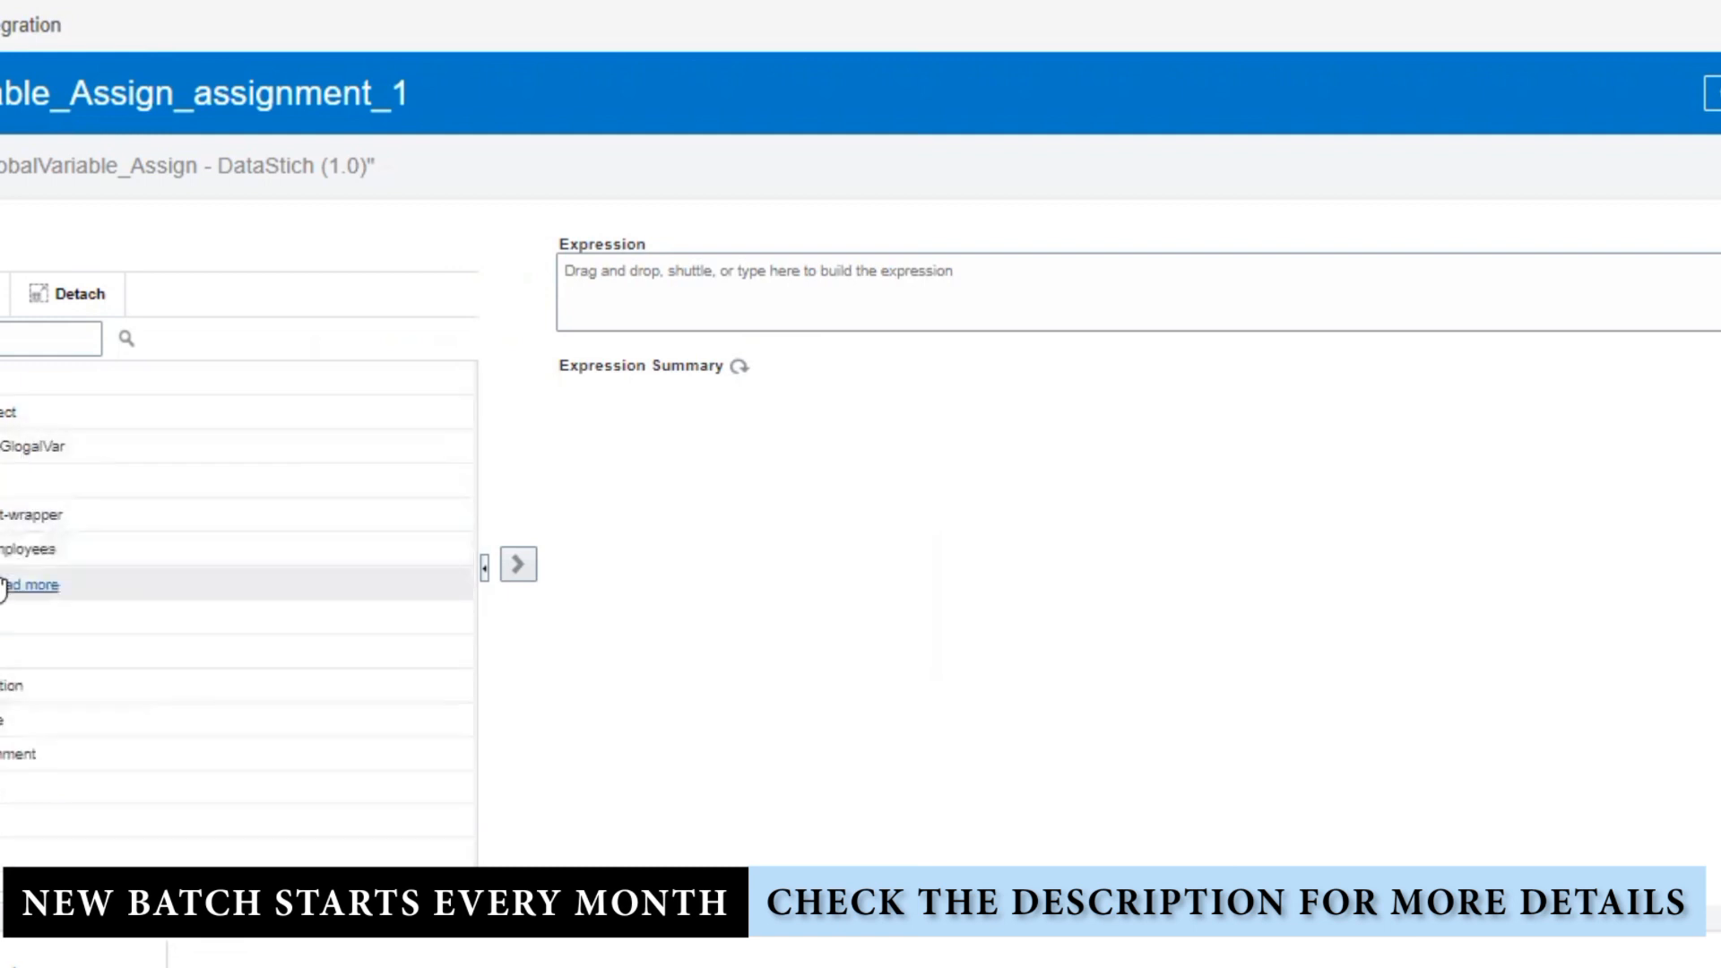
left_click(4, 587)
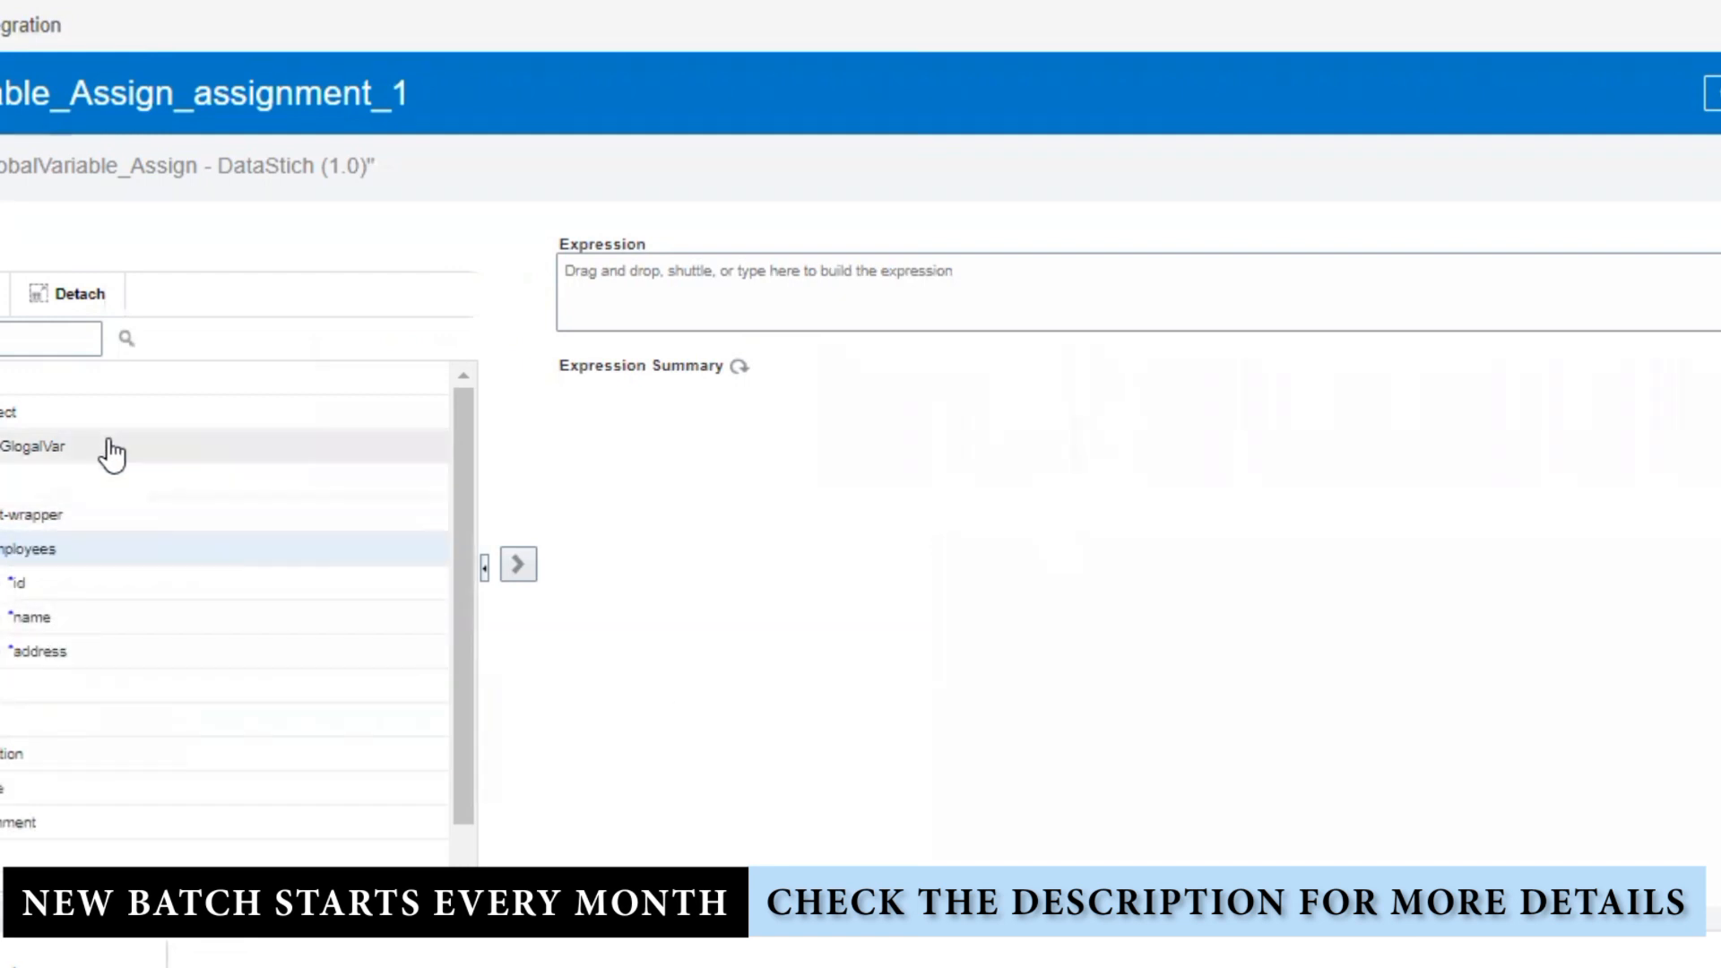
left_click_drag(93, 447, 13, 450)
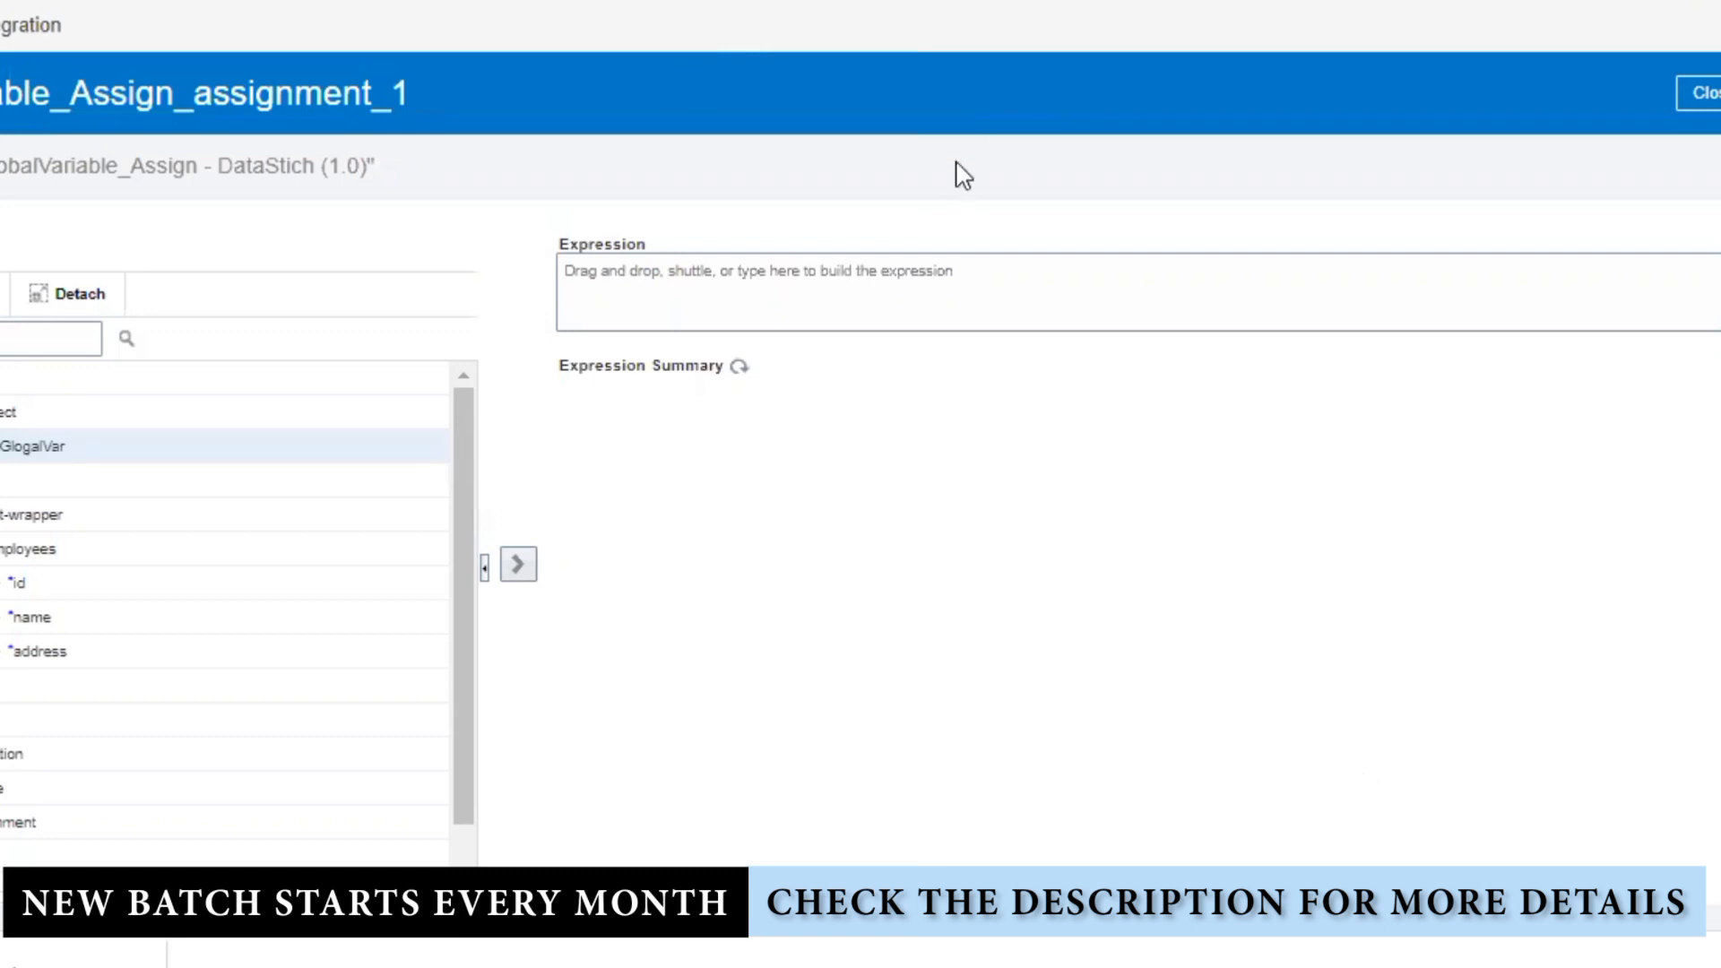
Step: Delete the blank line below the handling line in the Notepad++ 'new 52' notes
left_click(1707, 97)
key("alt+Tab")
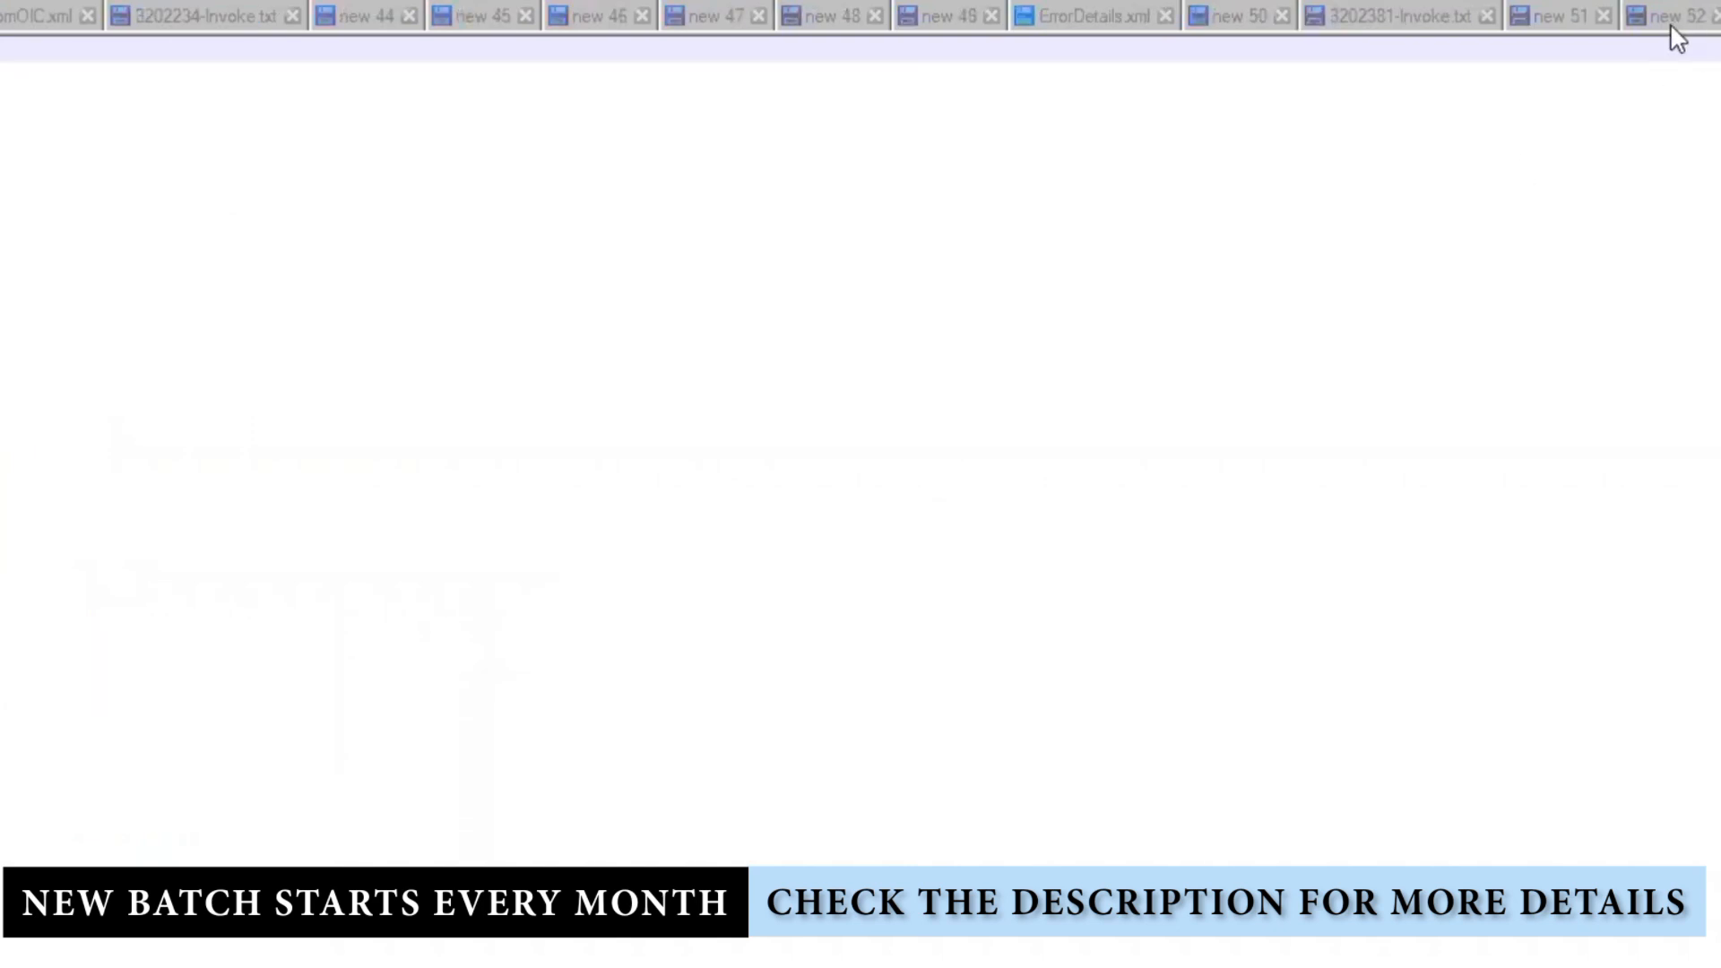
left_click(1672, 19)
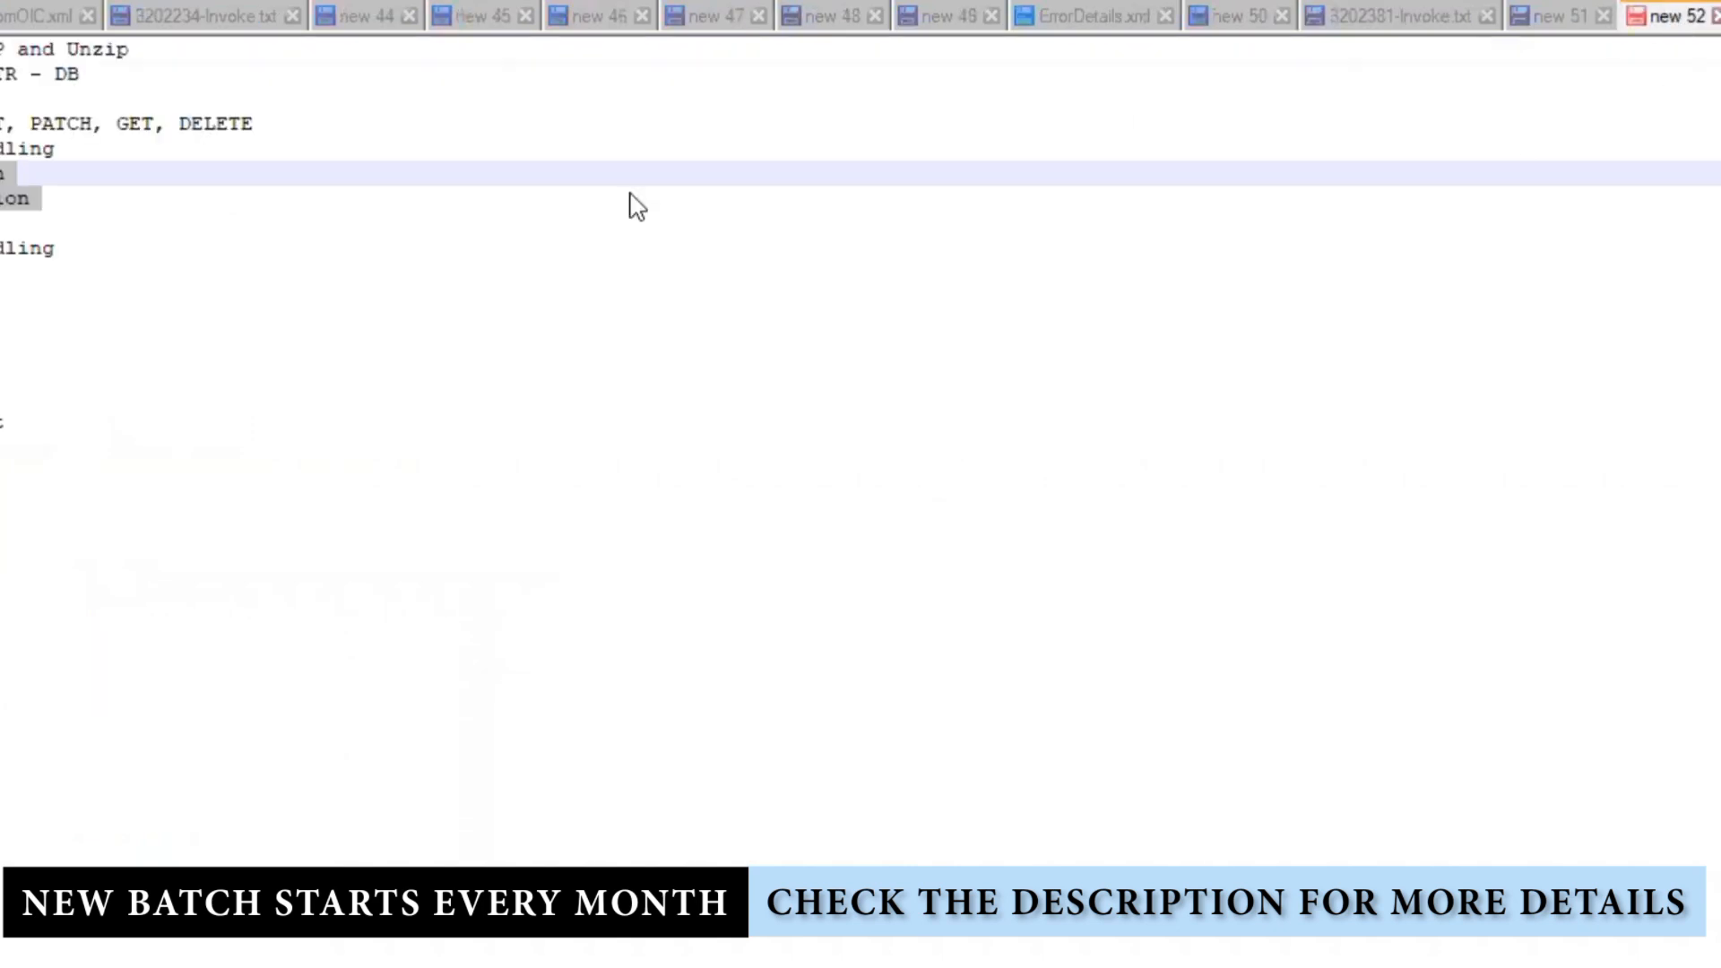
left_click(281, 258)
left_click(3, 173)
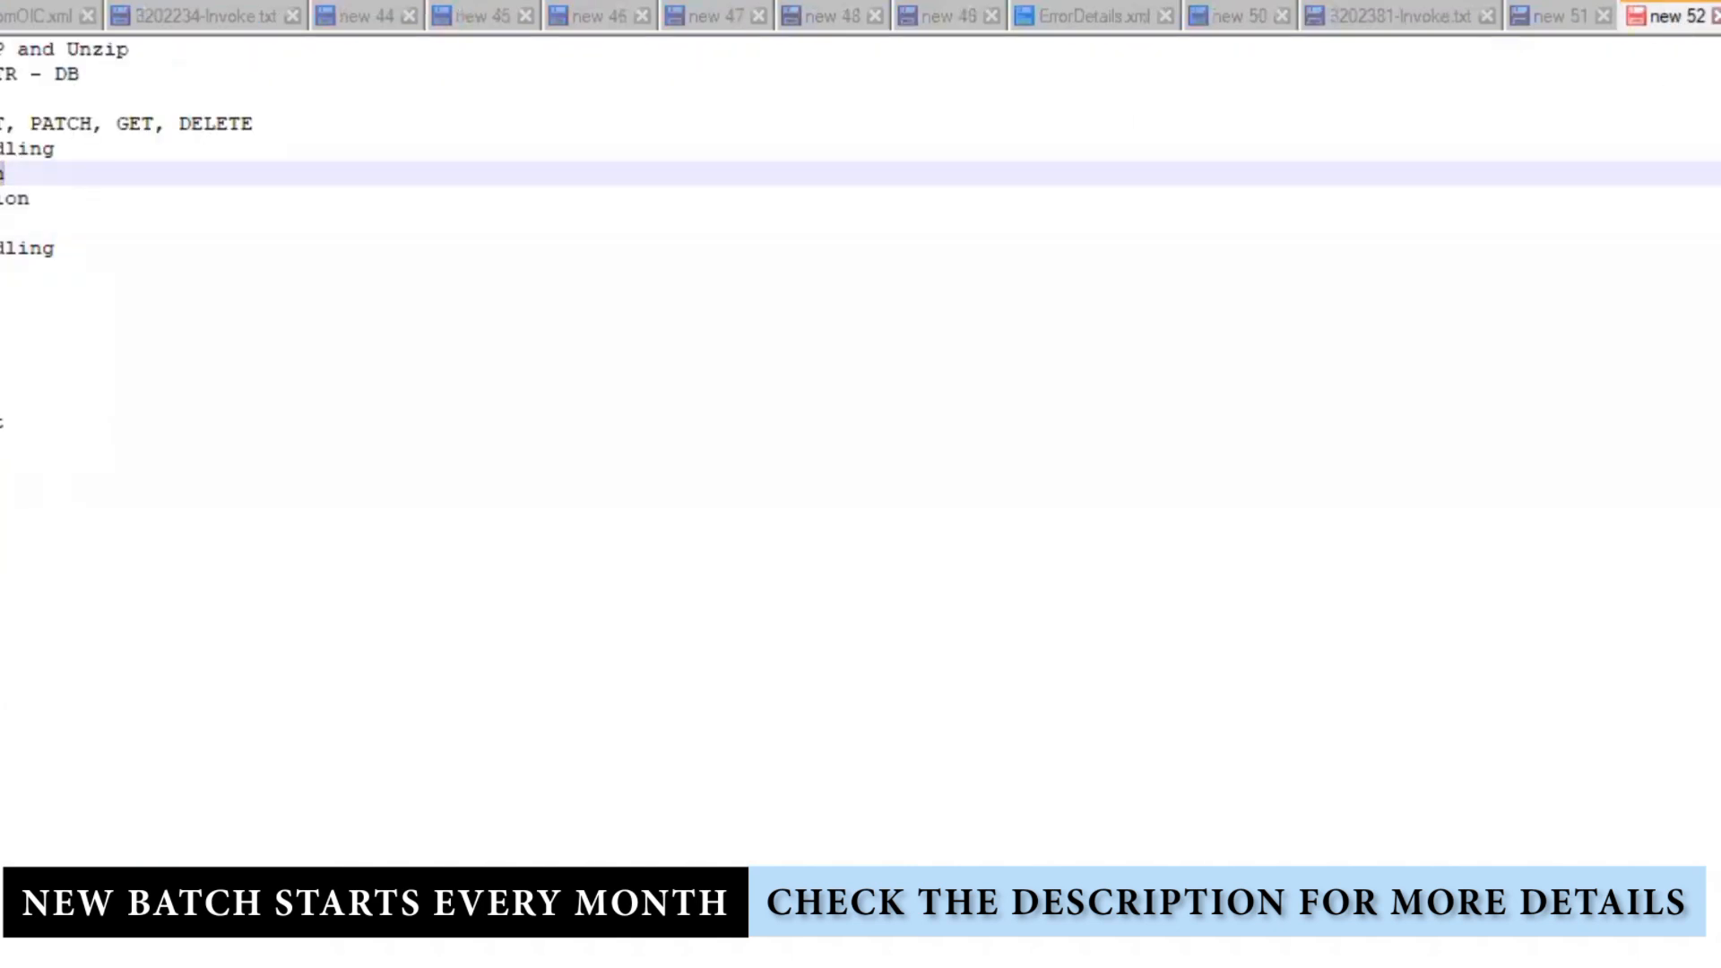
key("Delete")
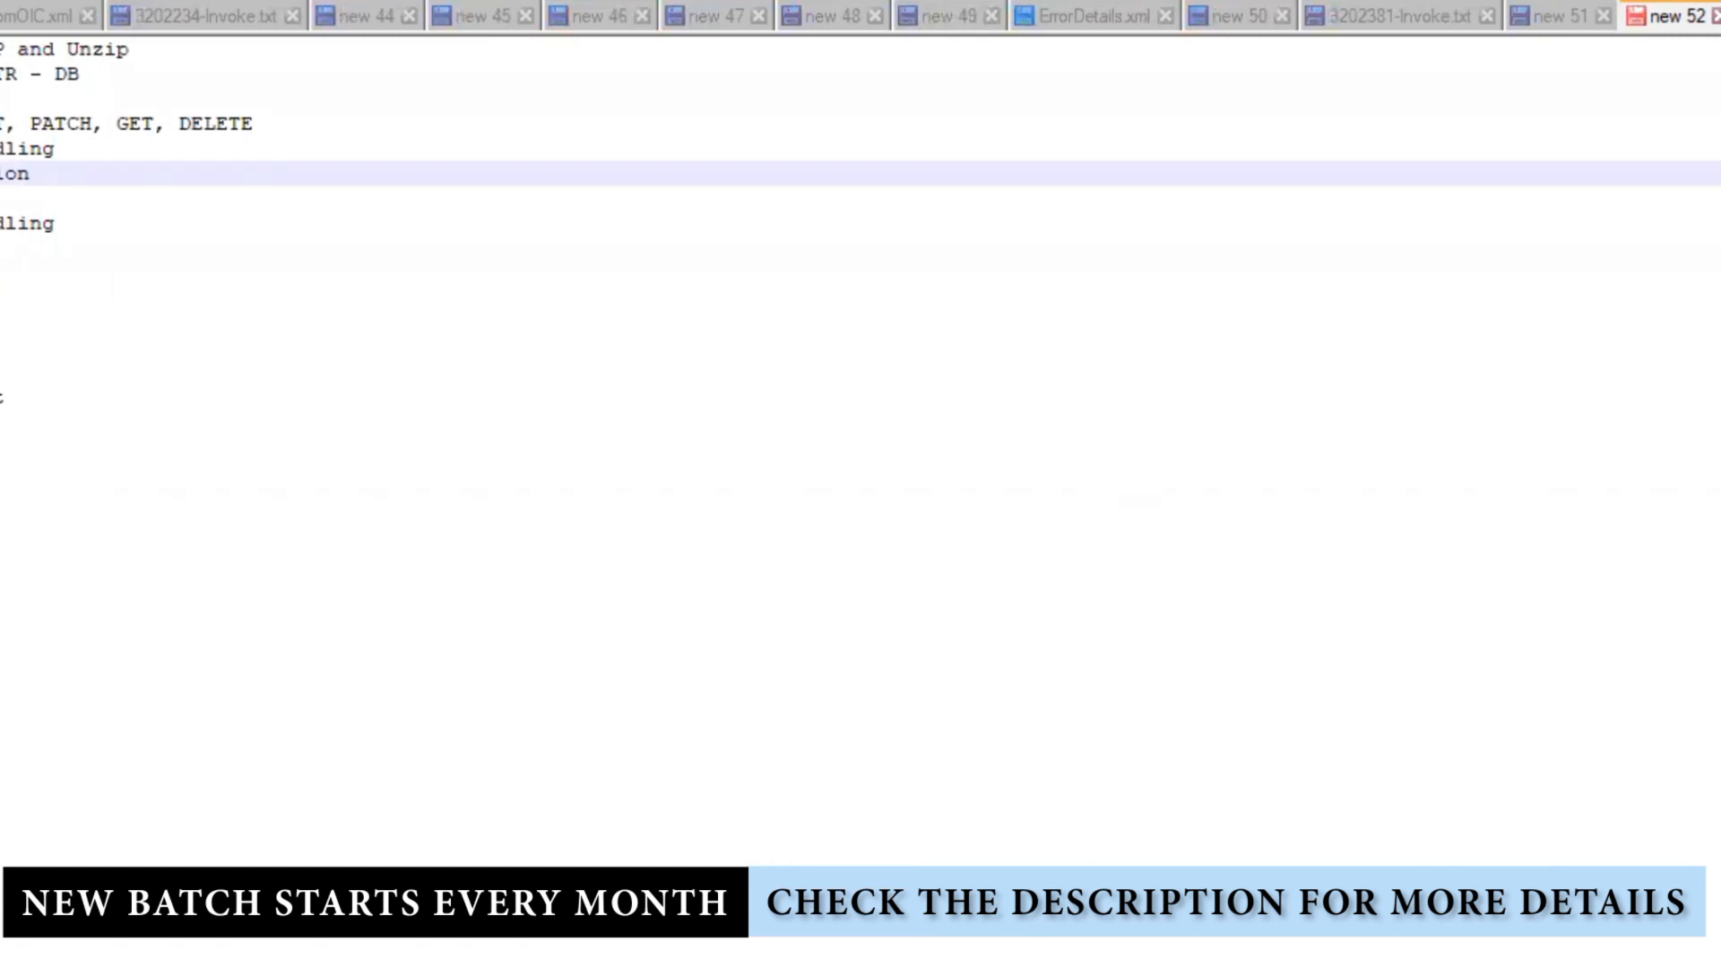
Step: Go back to the Integration page in Chrome
mouse_move(661, 967)
mouse_move(668, 967)
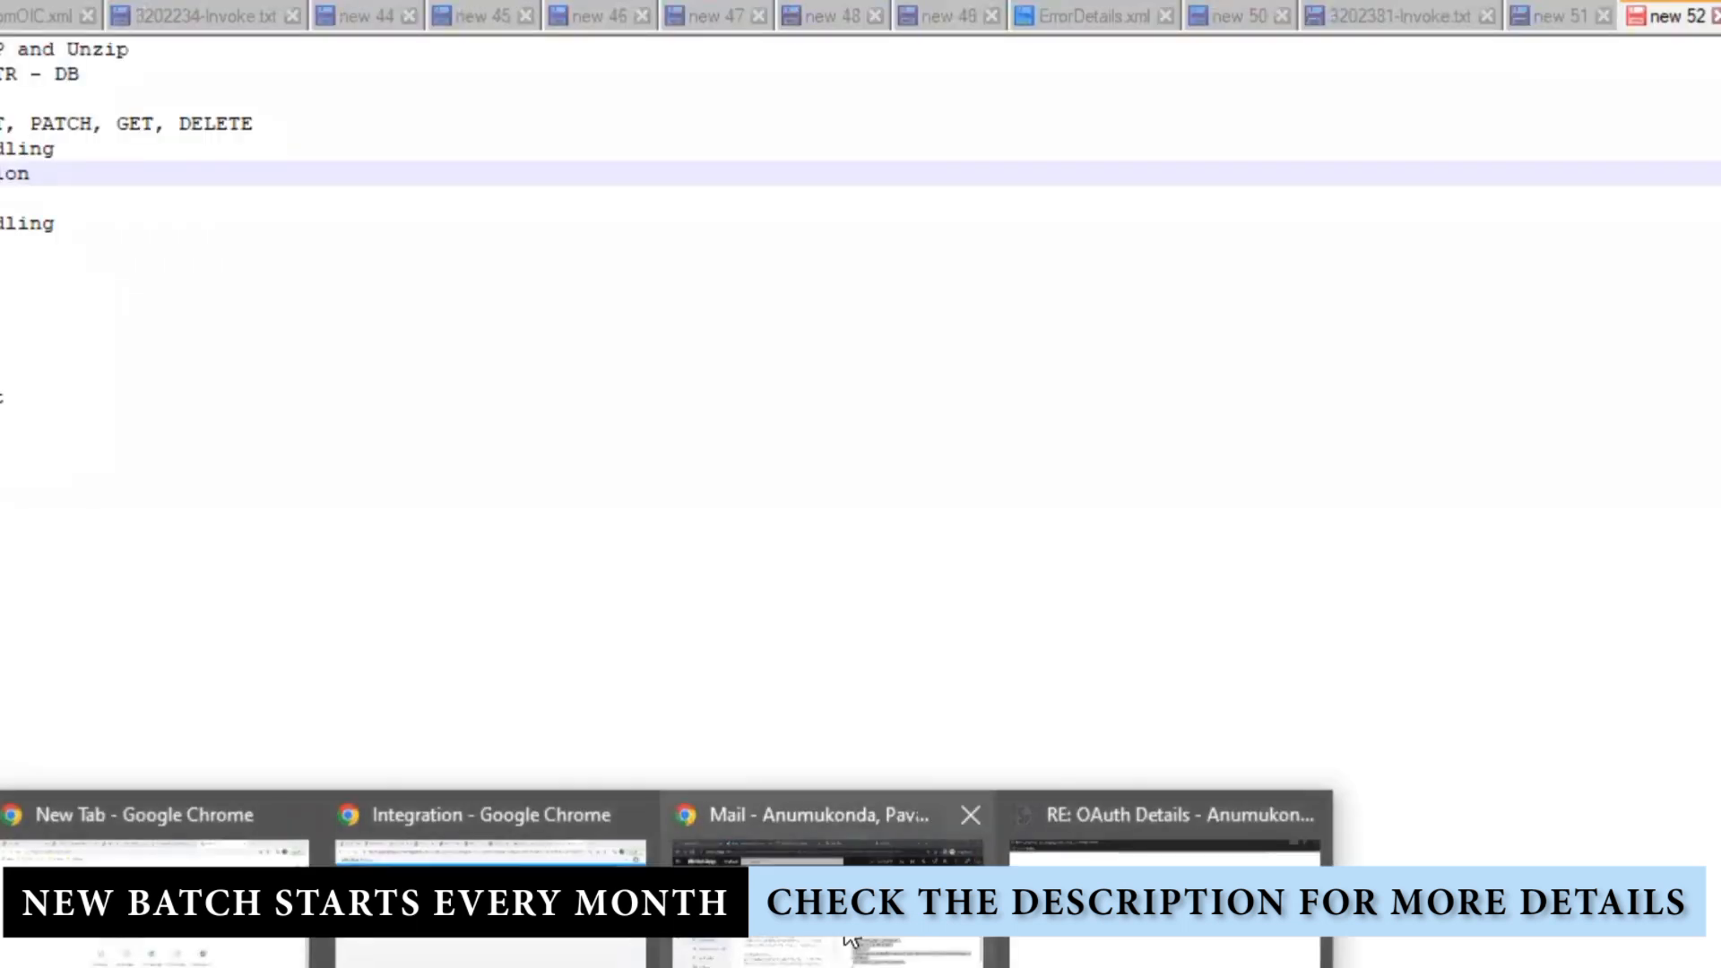
left_click(501, 959)
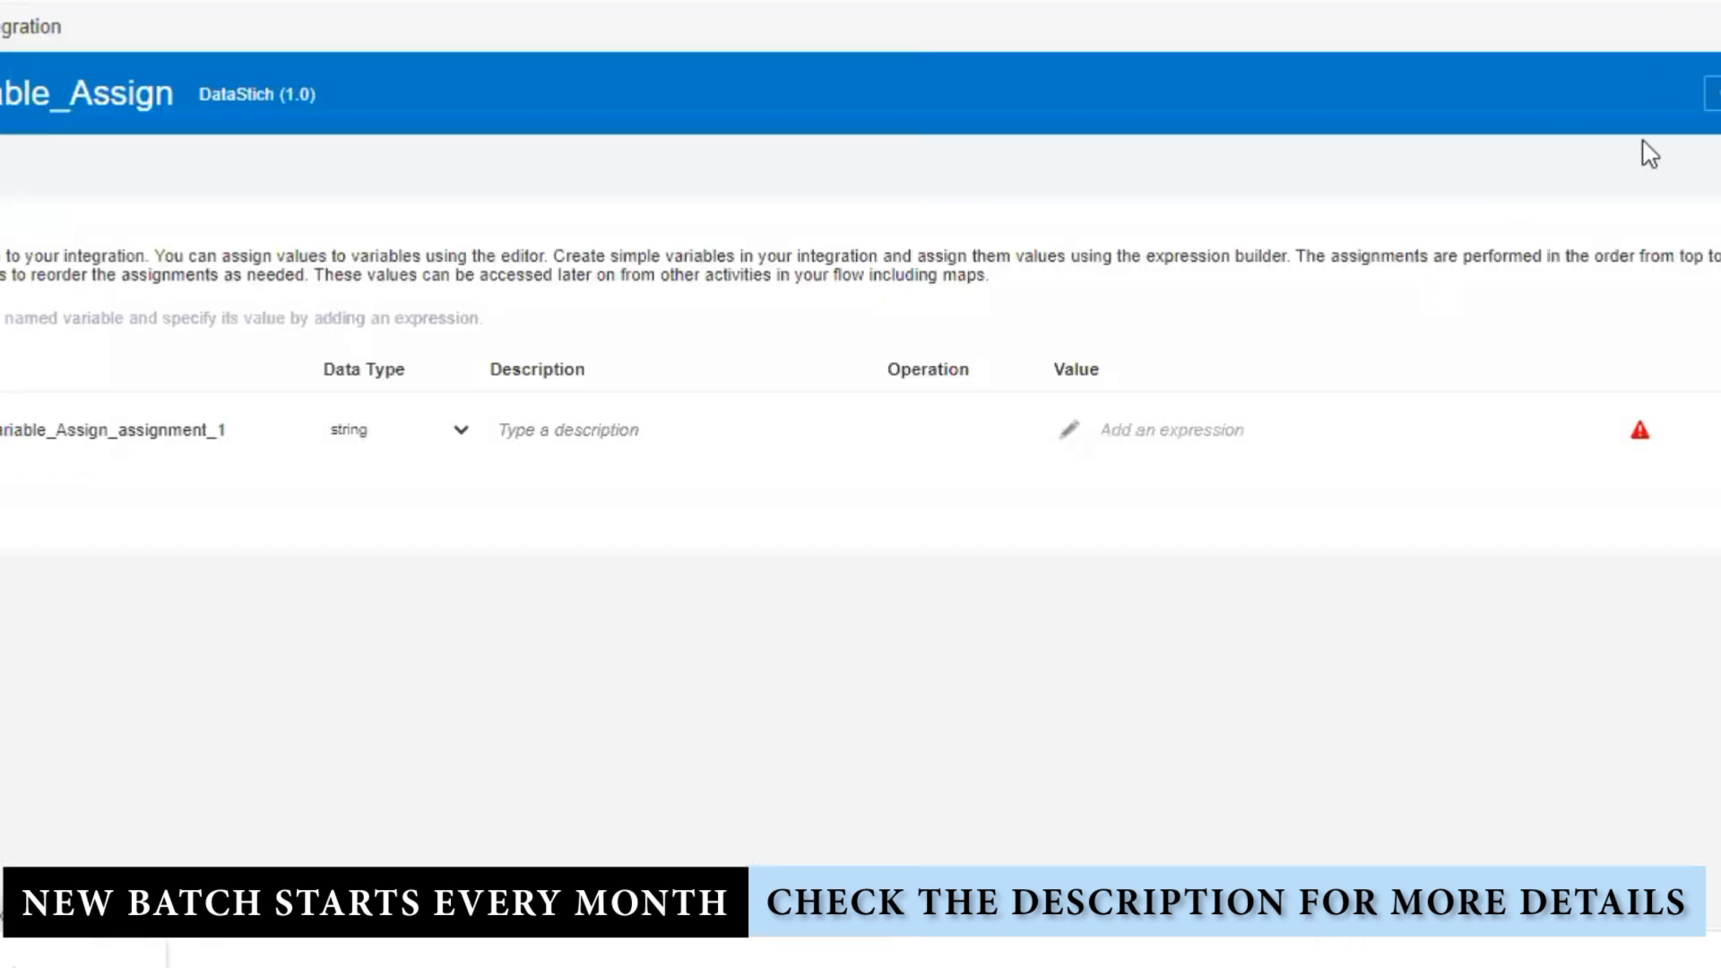
Step: Leave the flow editor discarding unsaved changes, then reopen DataStich for editing
left_click(1710, 93)
left_click(1719, 155)
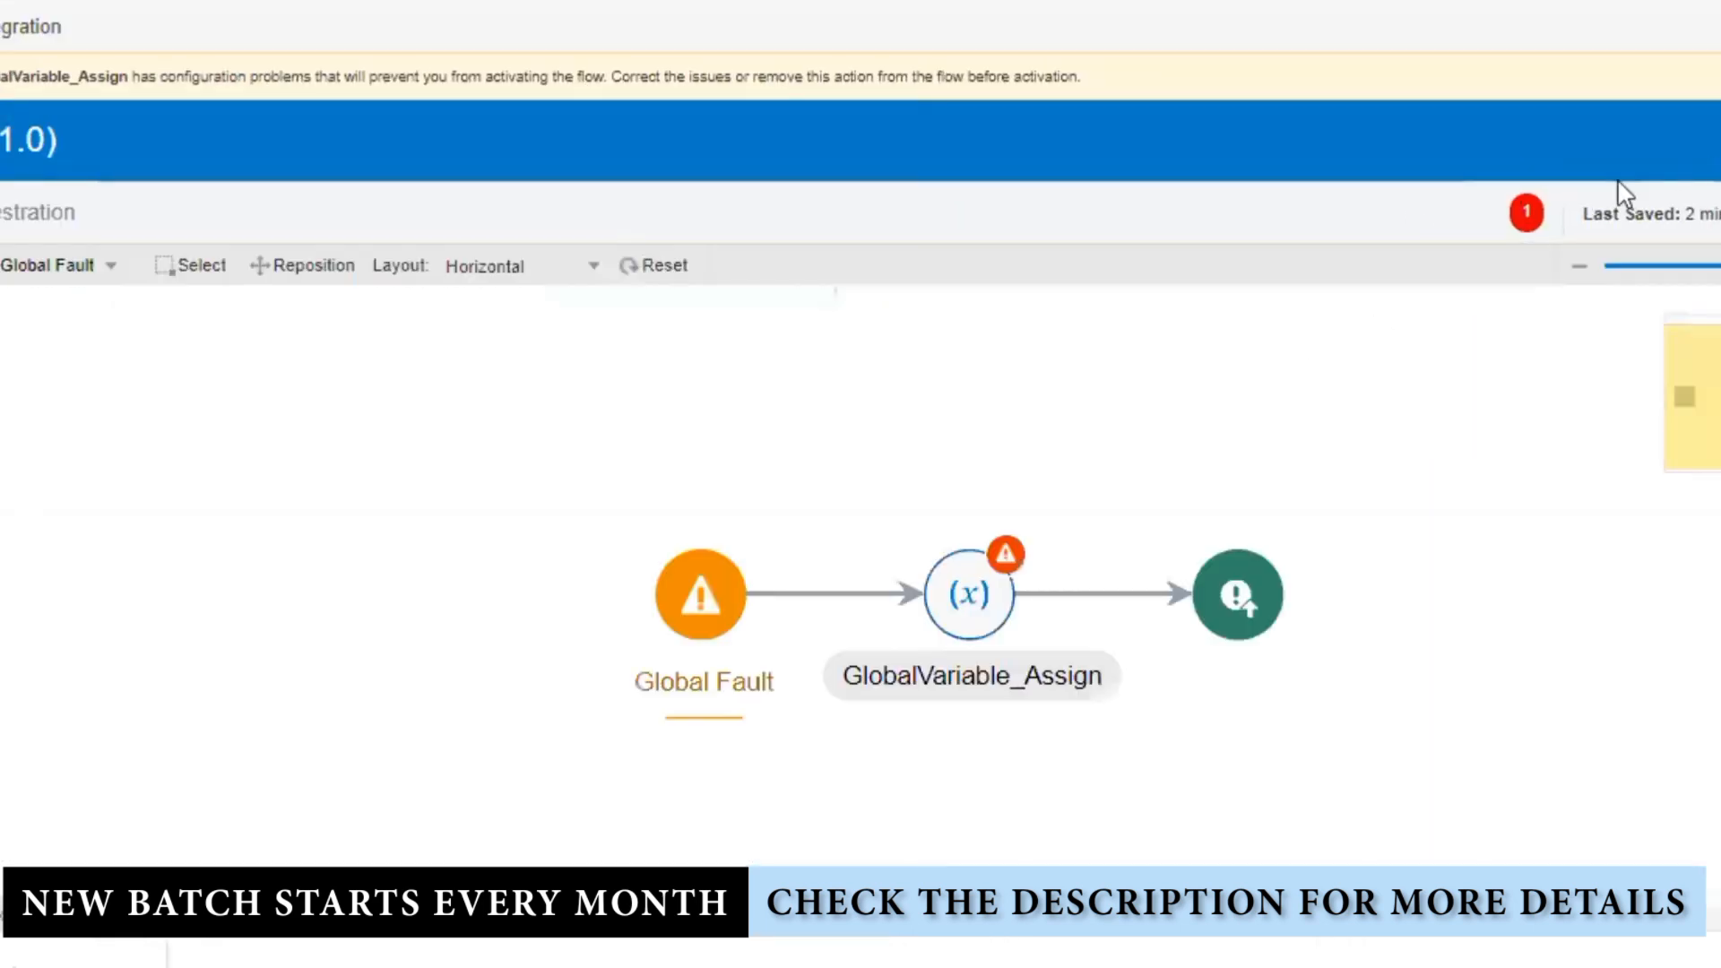
left_click(1030, 572)
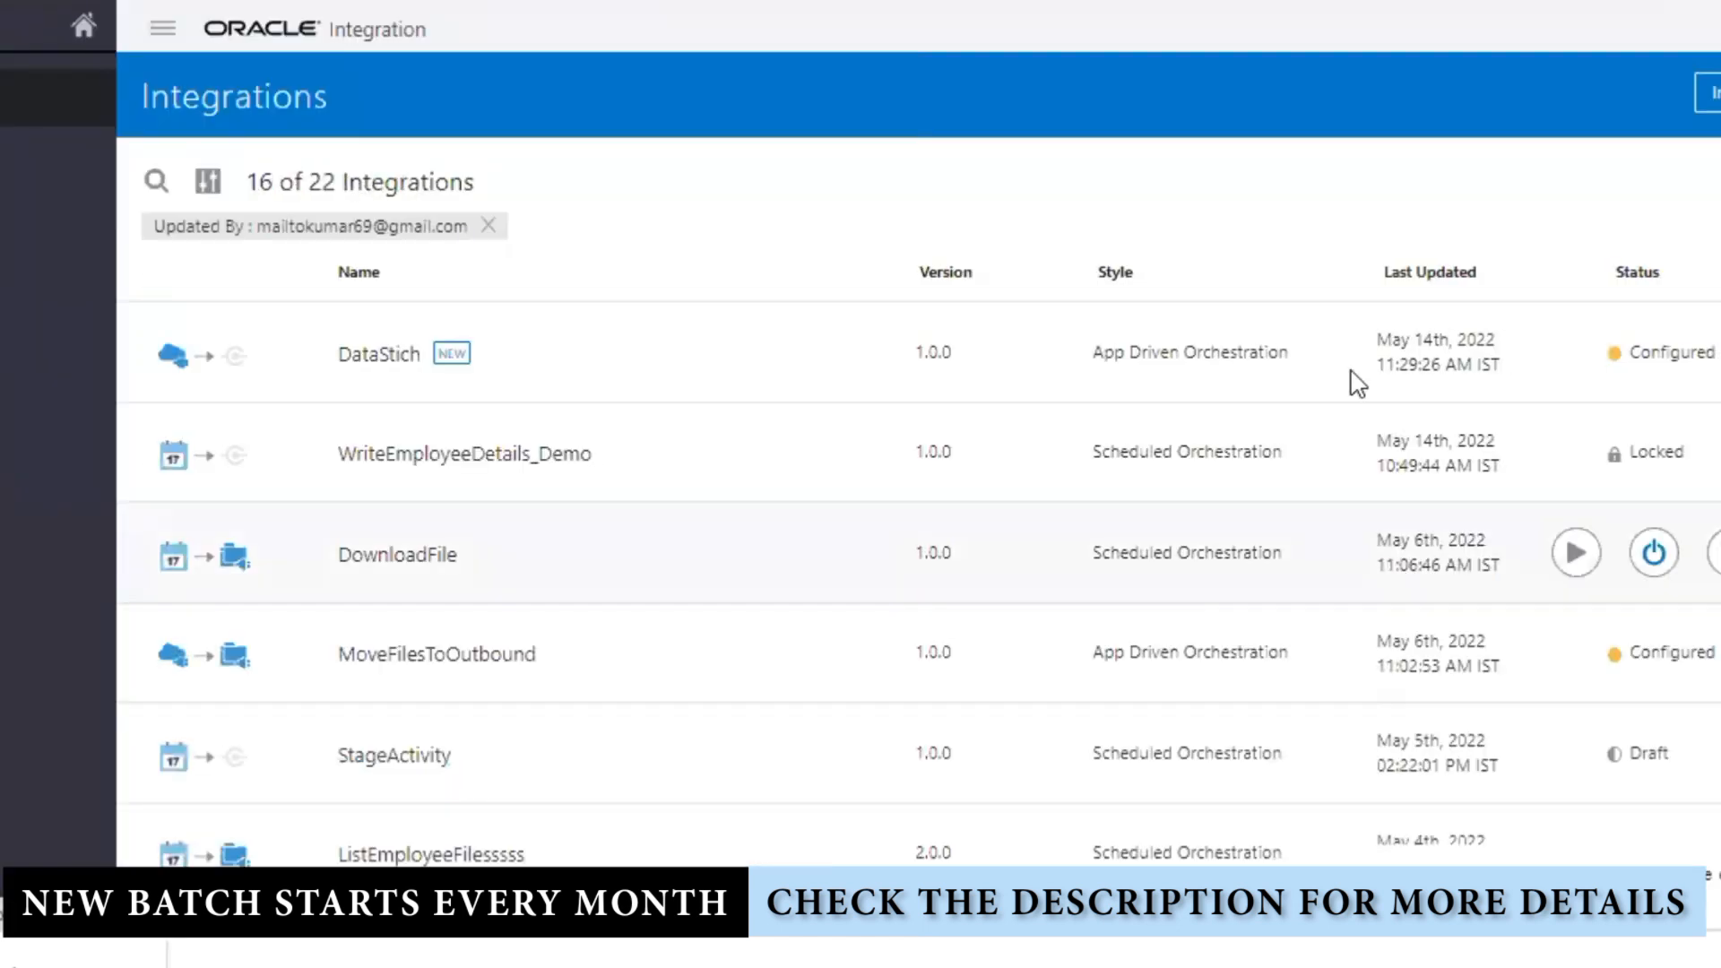
left_click(1581, 350)
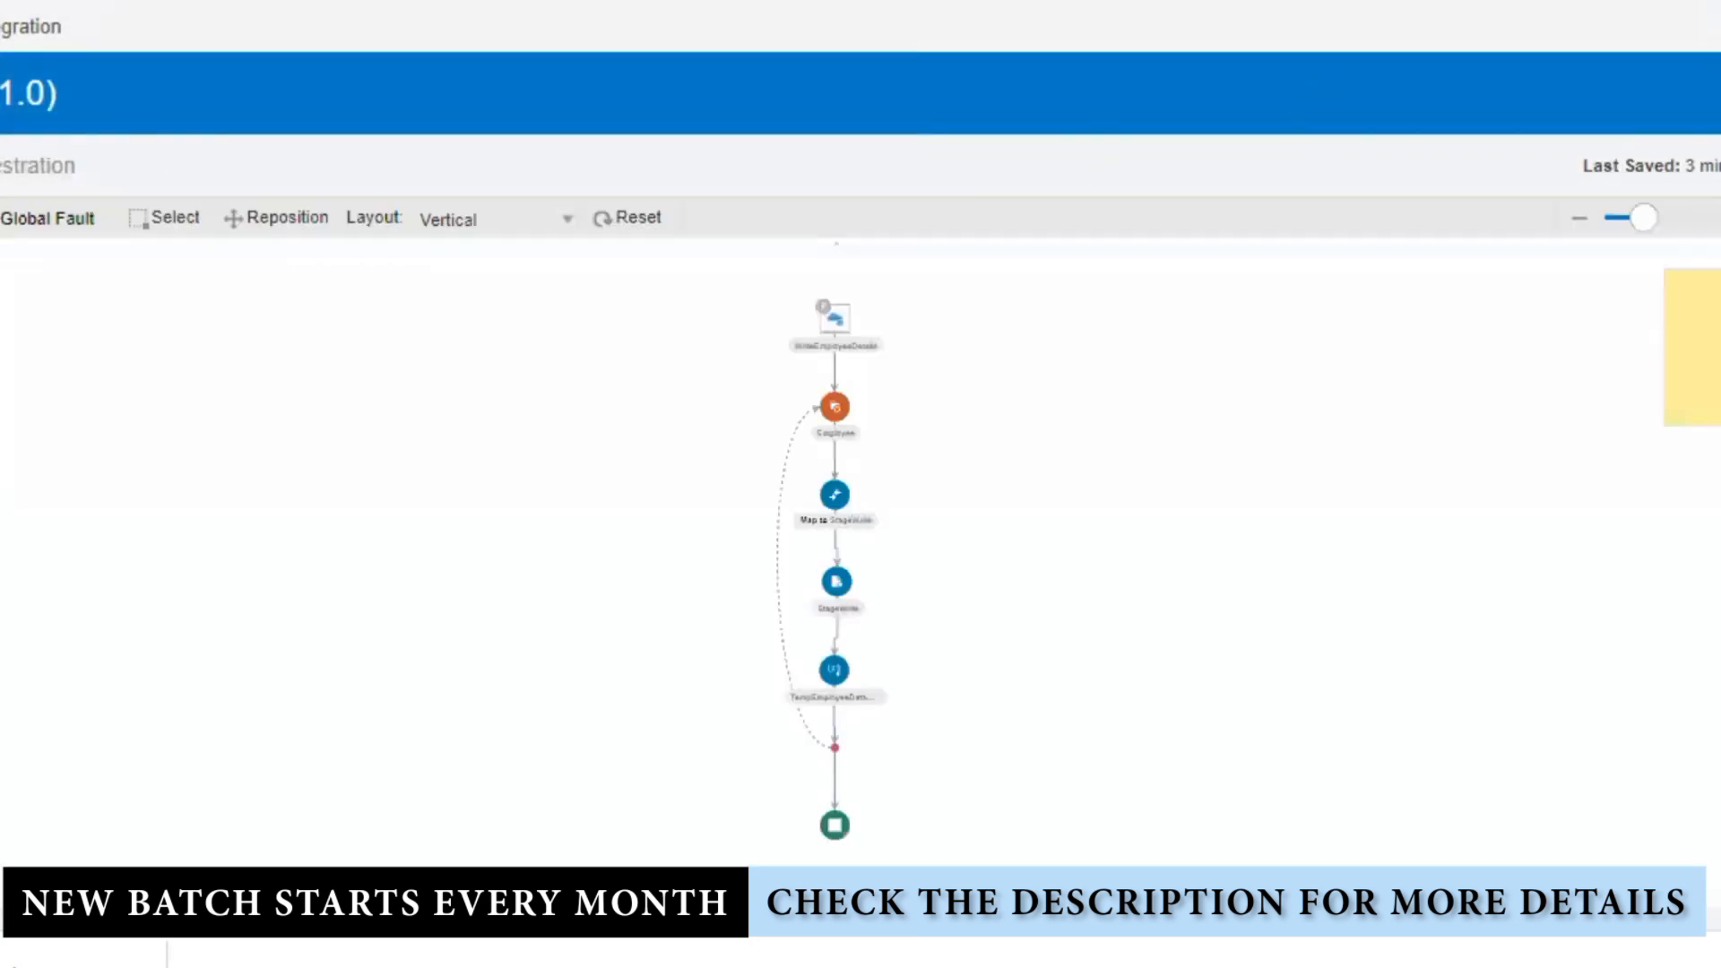
Step: Log in to Webmail from the Training bookmark using the saved account e-mail and password
key("ctrl+t")
left_click(323, 18)
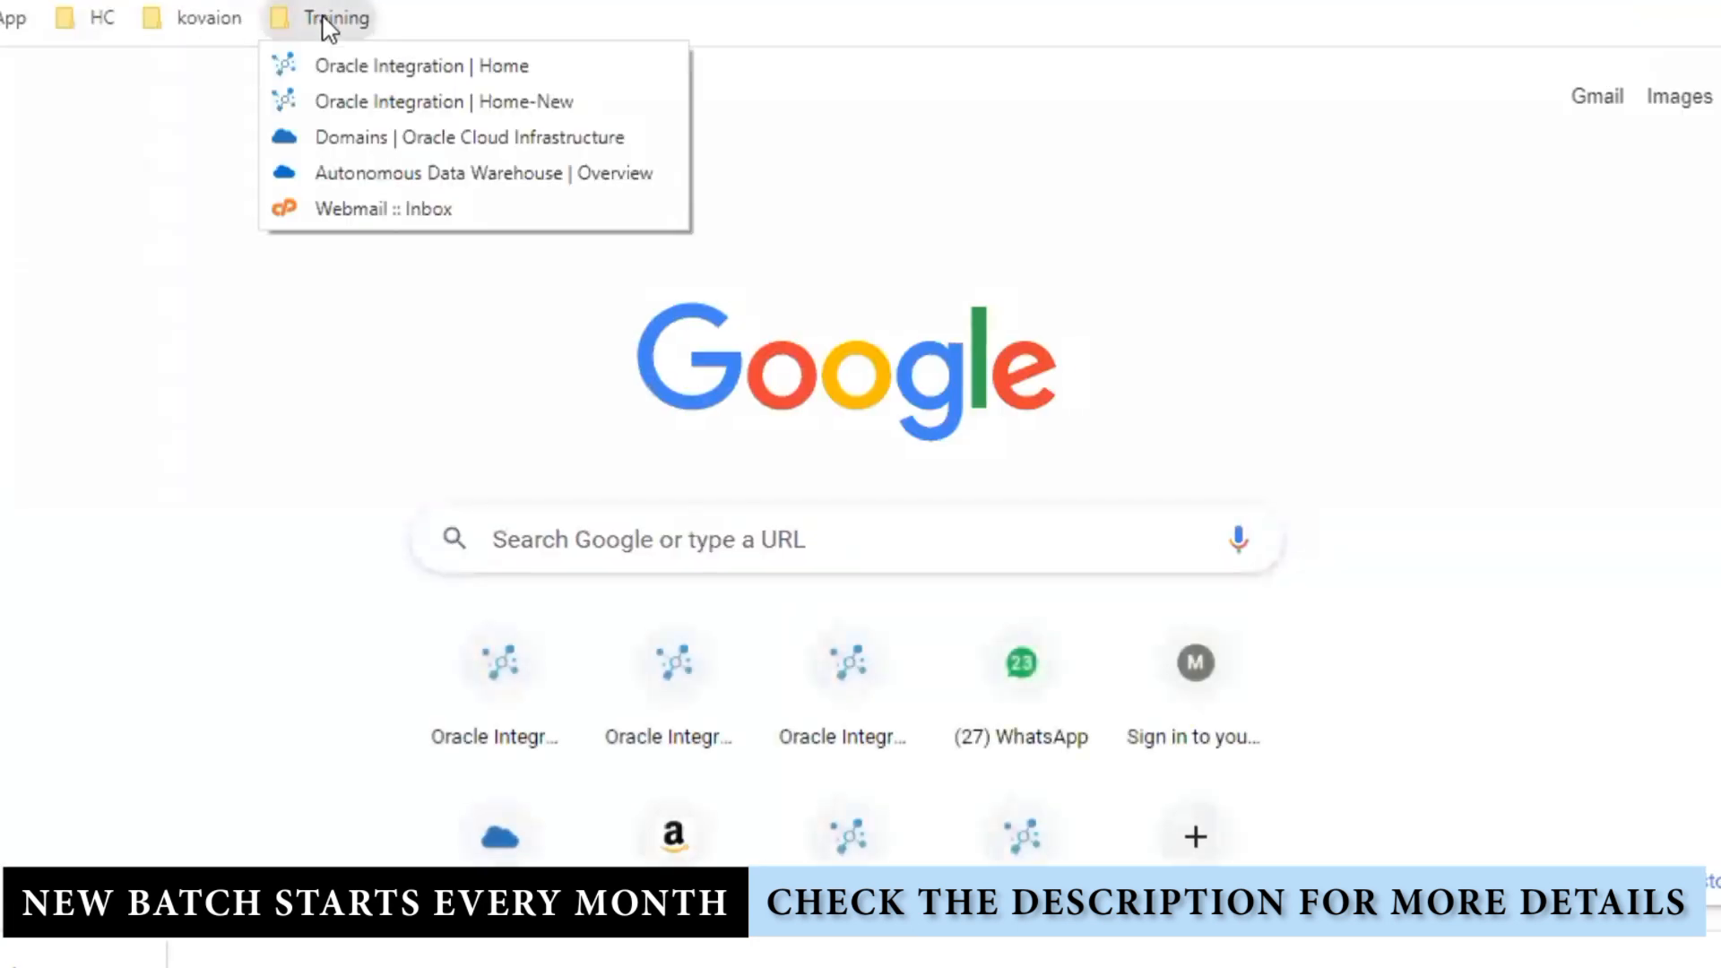
left_click(372, 213)
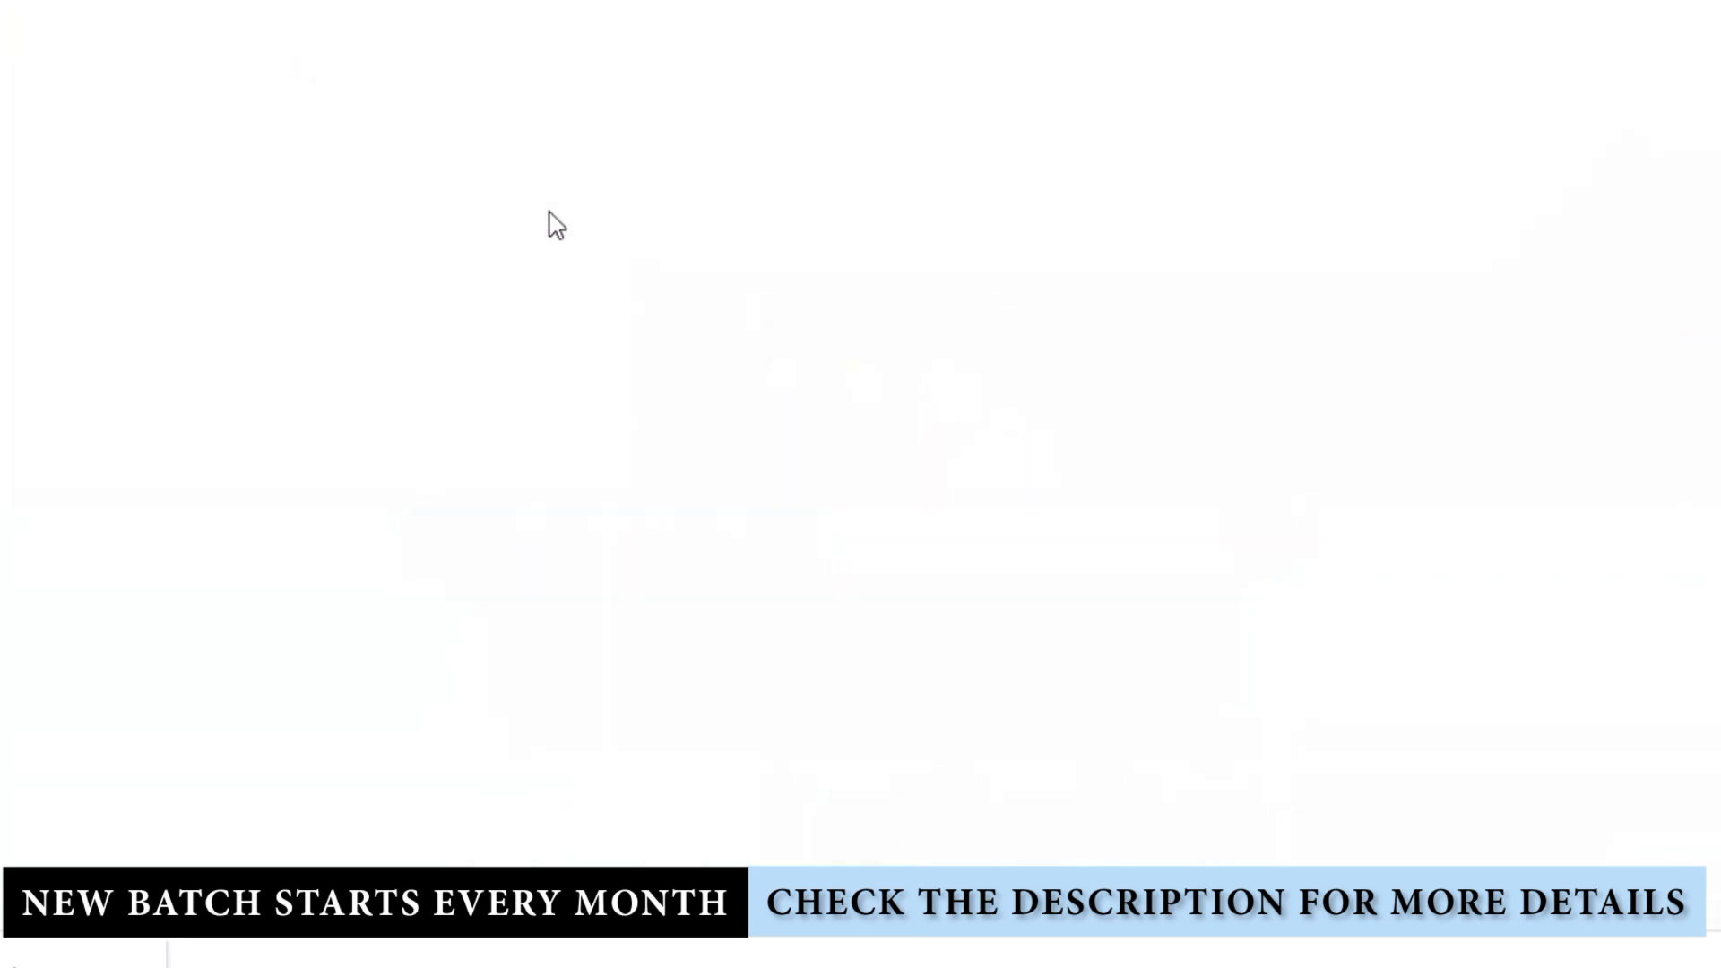
left_click(845, 400)
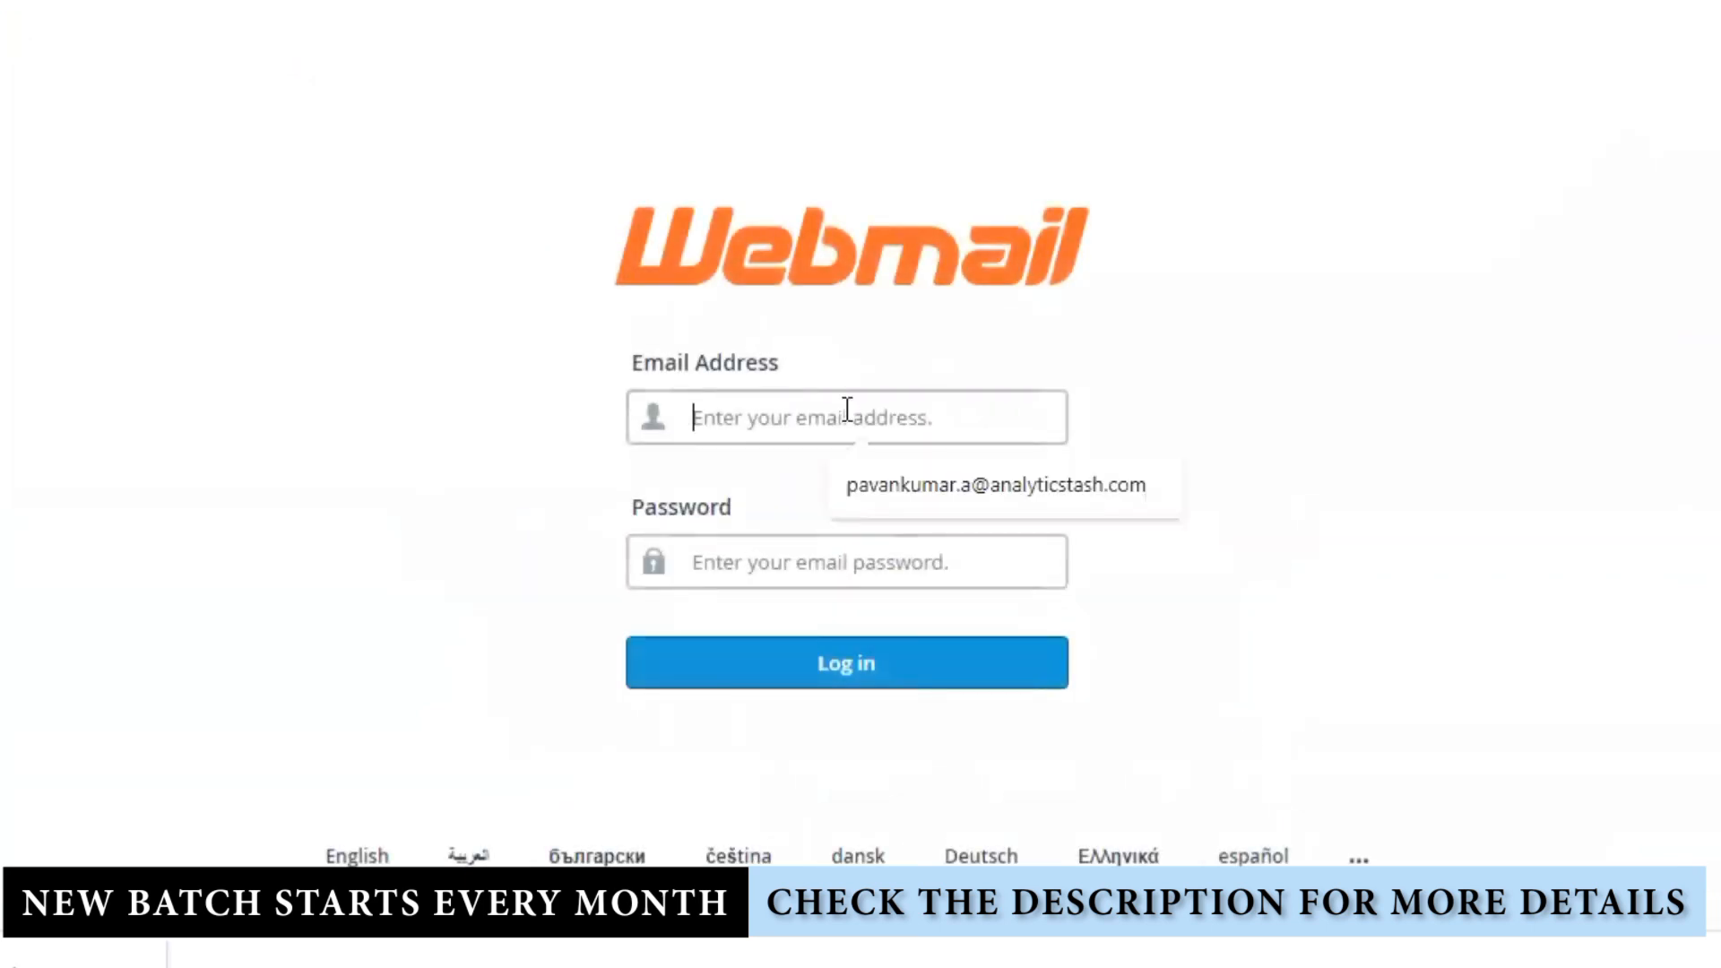
left_click(902, 492)
left_click(858, 560)
type("••••••")
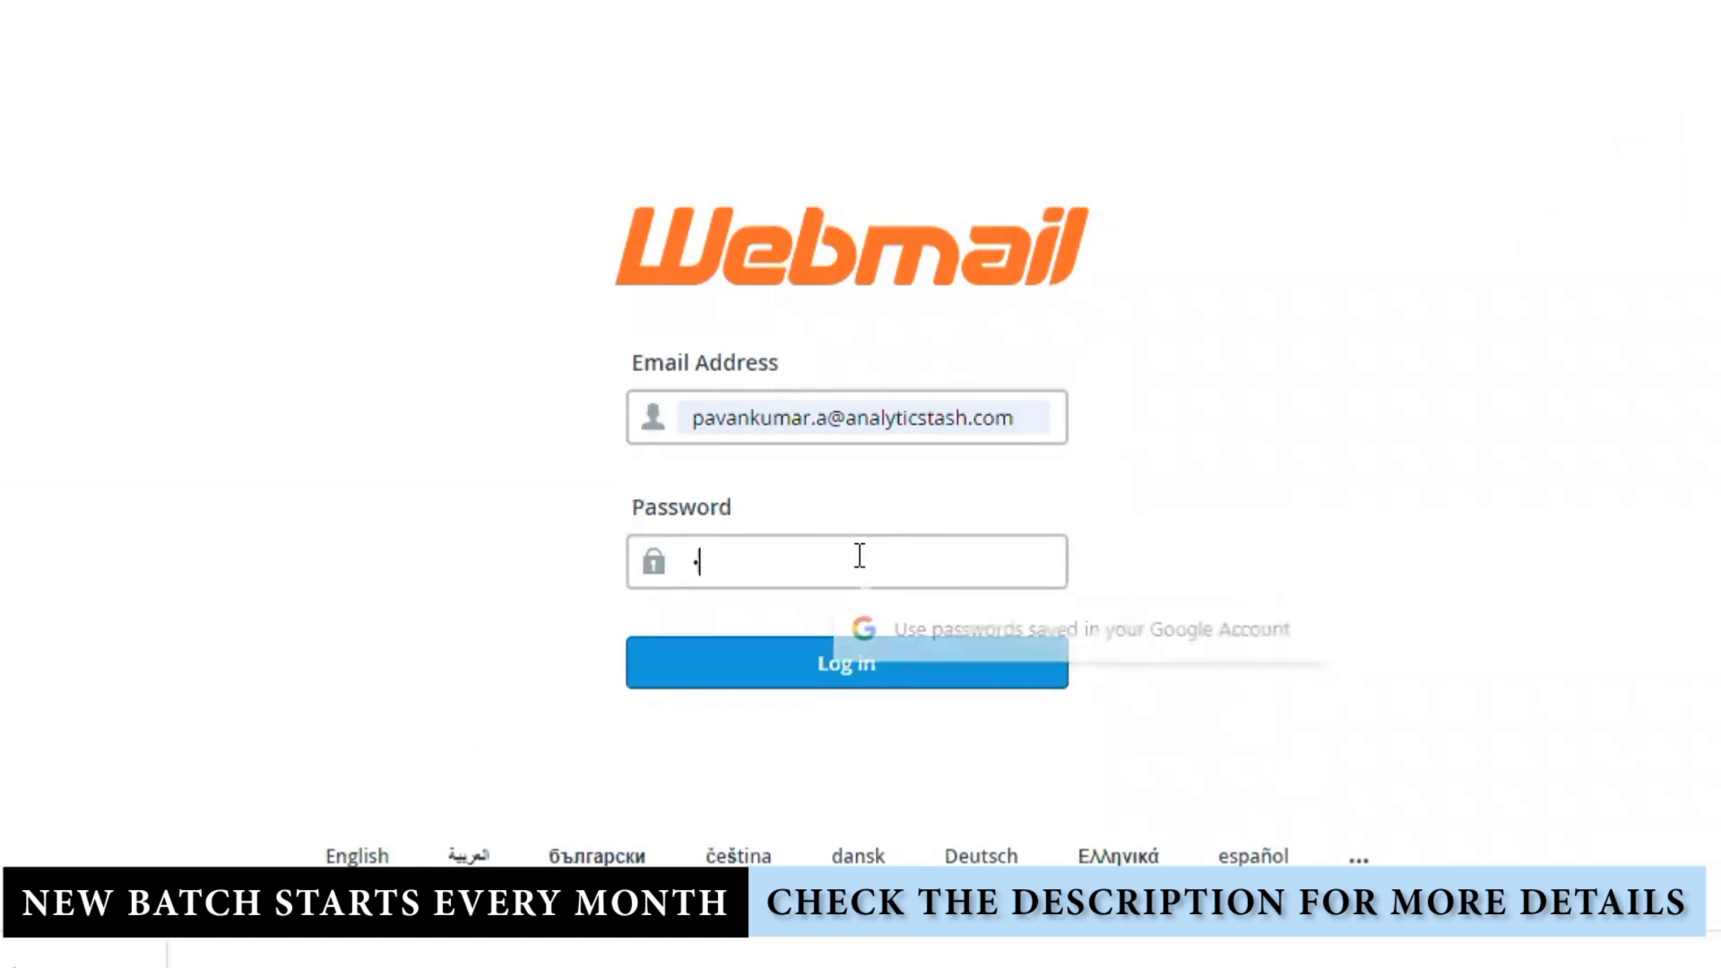
type("•••")
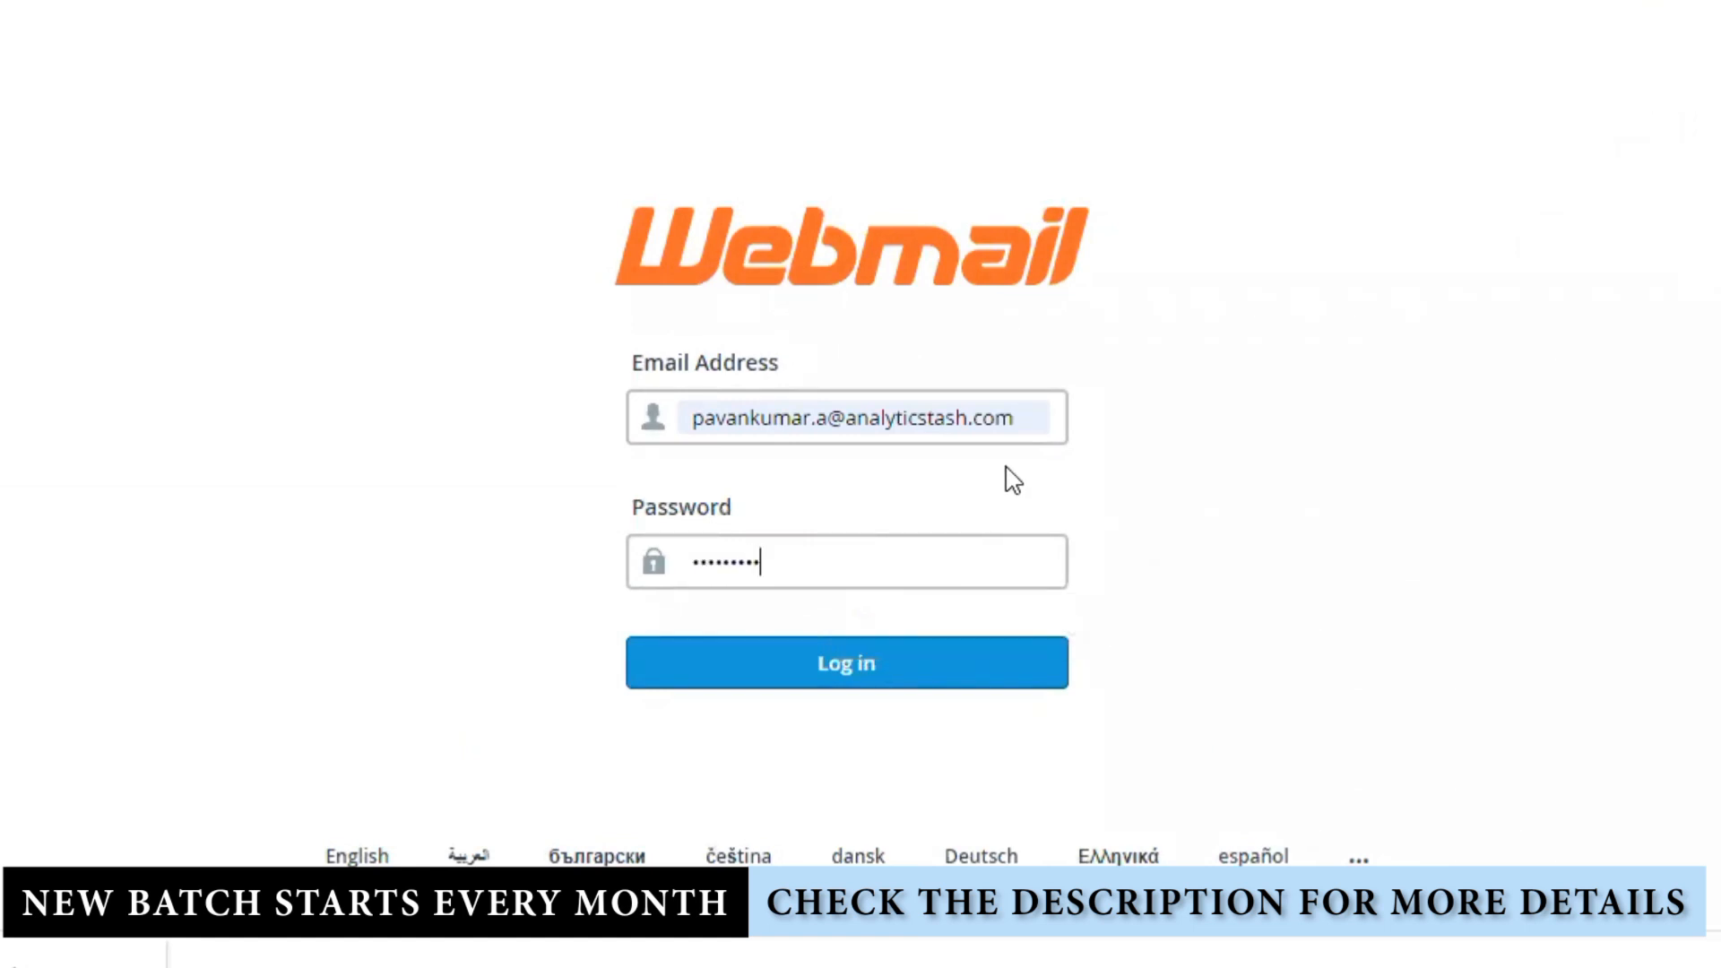
left_click_drag(1034, 416, 690, 417)
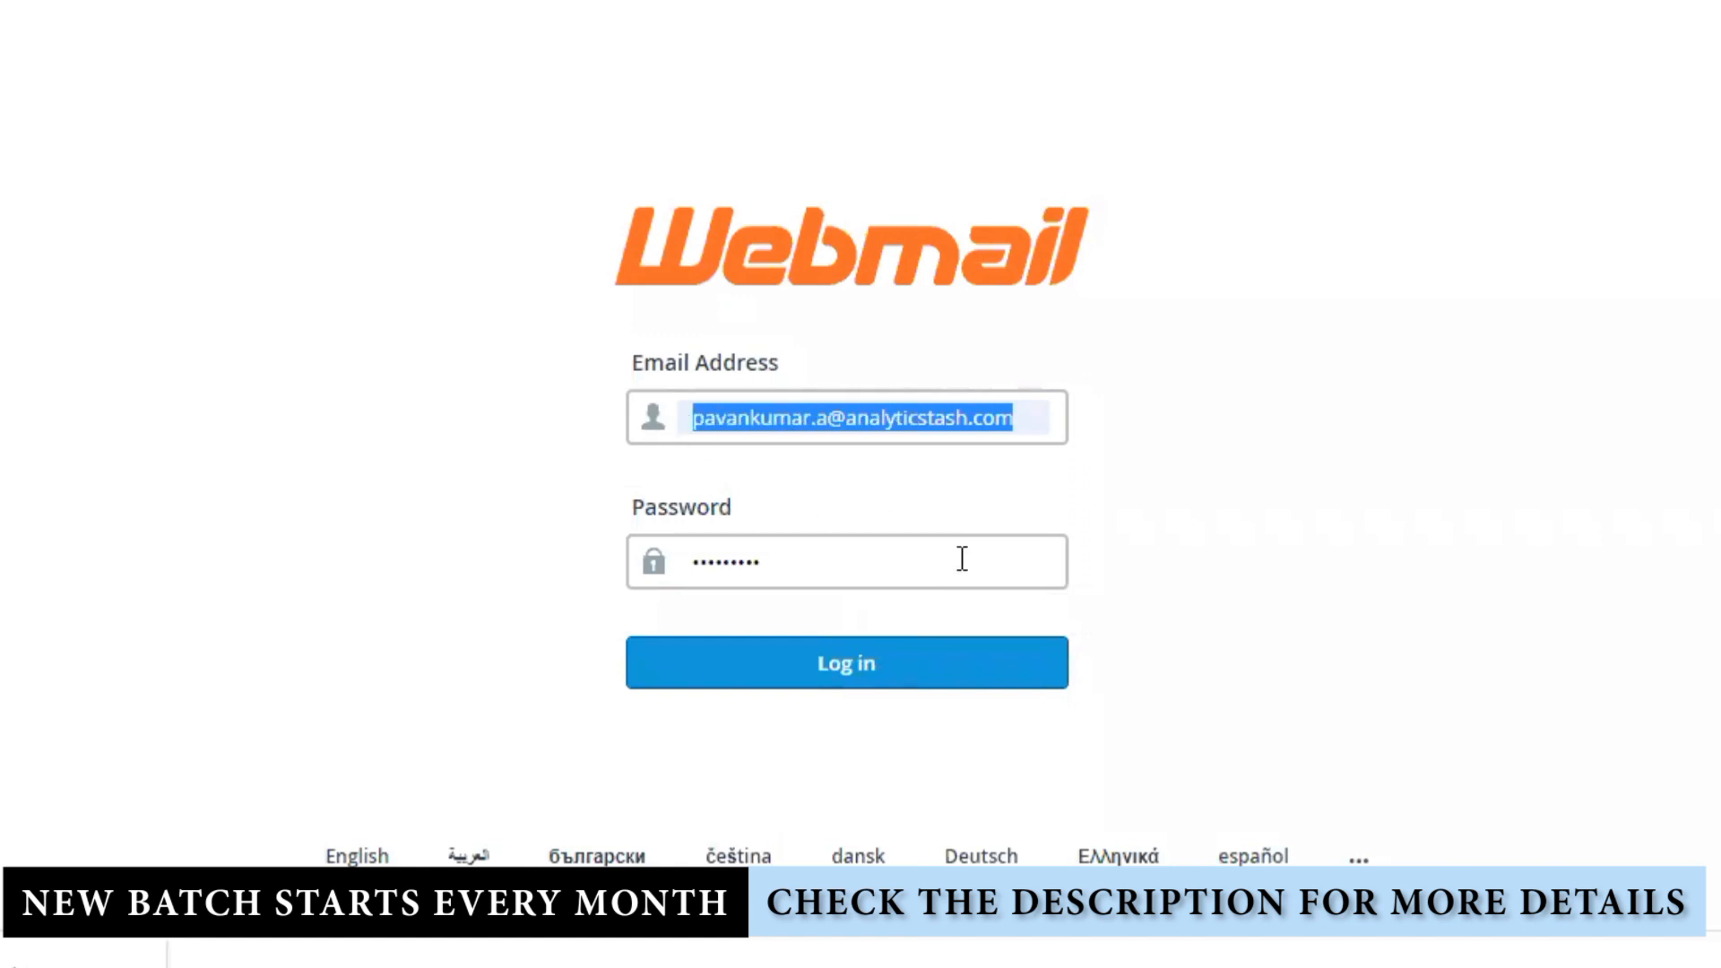
left_click(911, 672)
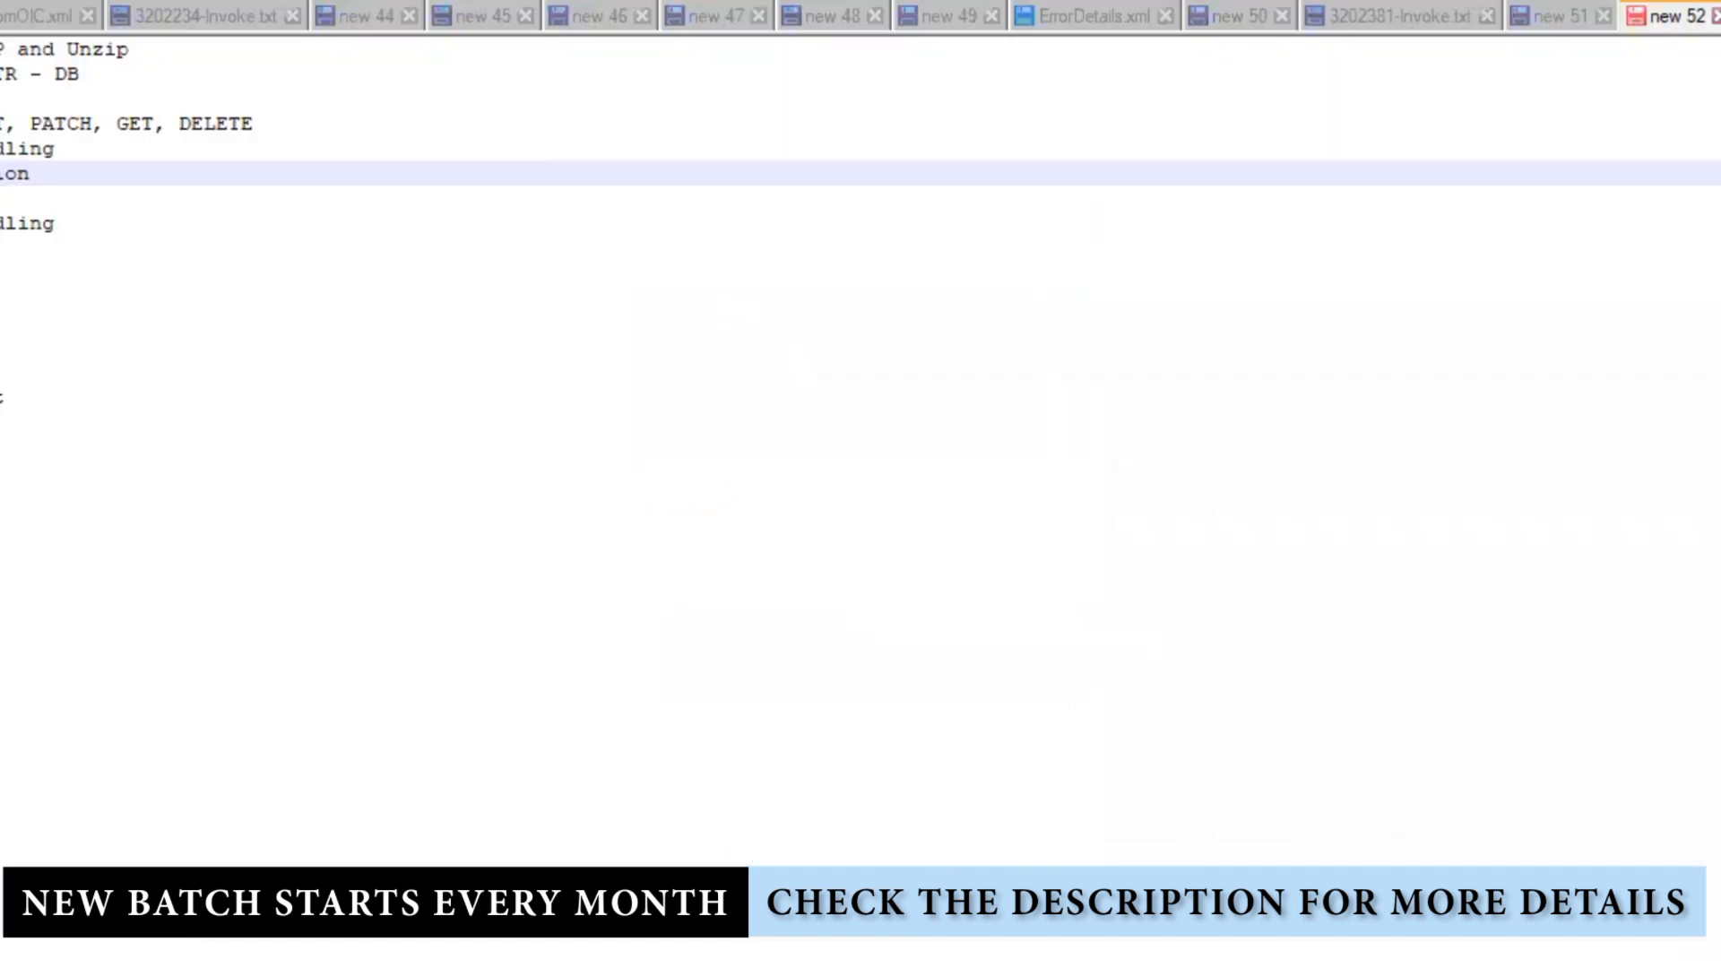
Step: Paste the account e-mail address at the end of the Notepad++ notes, then view Sent messages
left_click(534, 538)
key("Return")
key("Return")
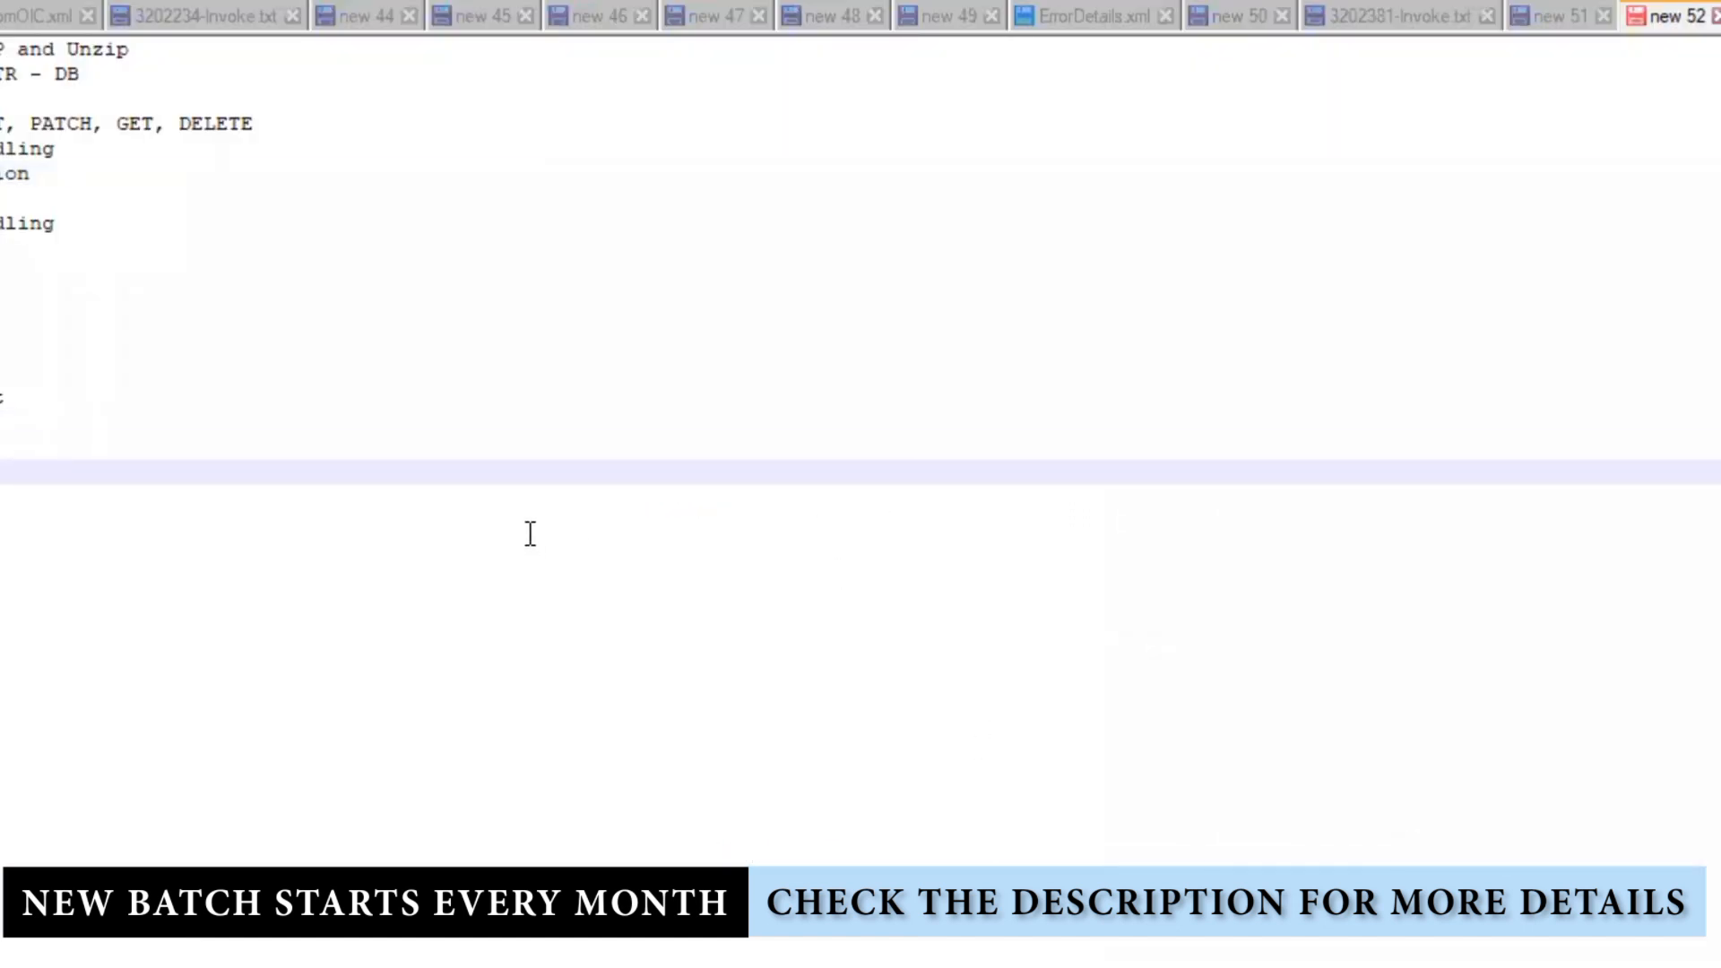
key("ctrl+v")
key("alt+Tab")
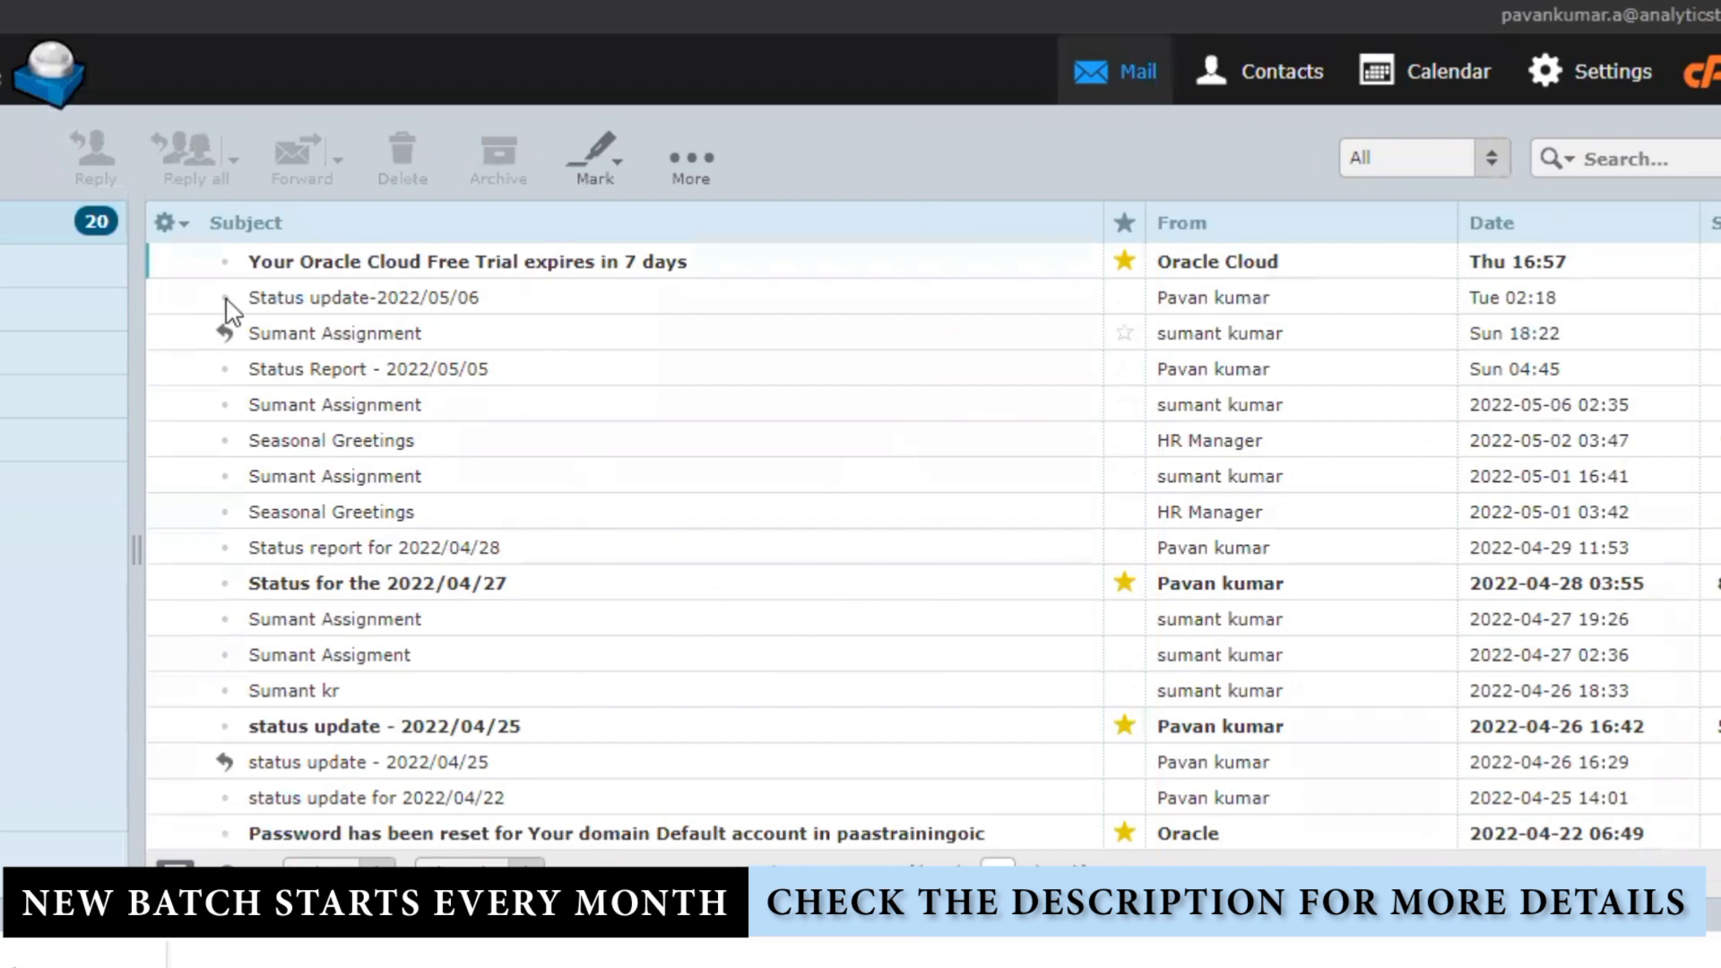
left_click(18, 309)
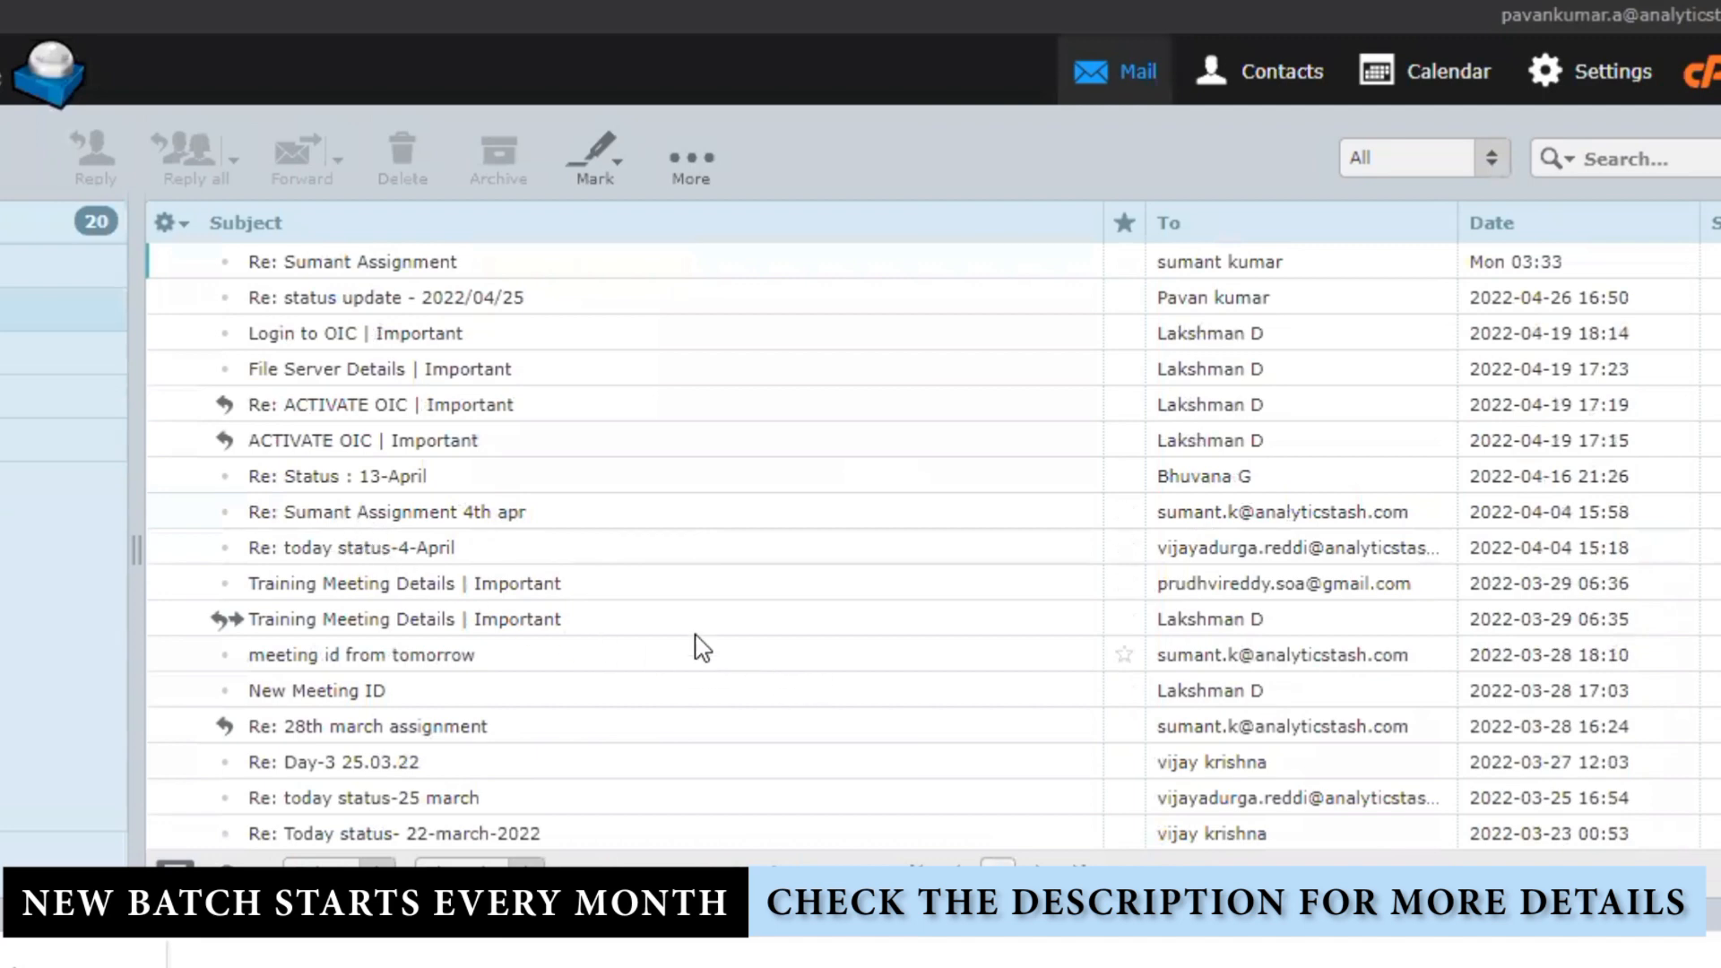
Step: Open the sent message 'Re: ACTIVATE OIC | Important' and bring up its first Bcc recipient's options
left_click(408, 409)
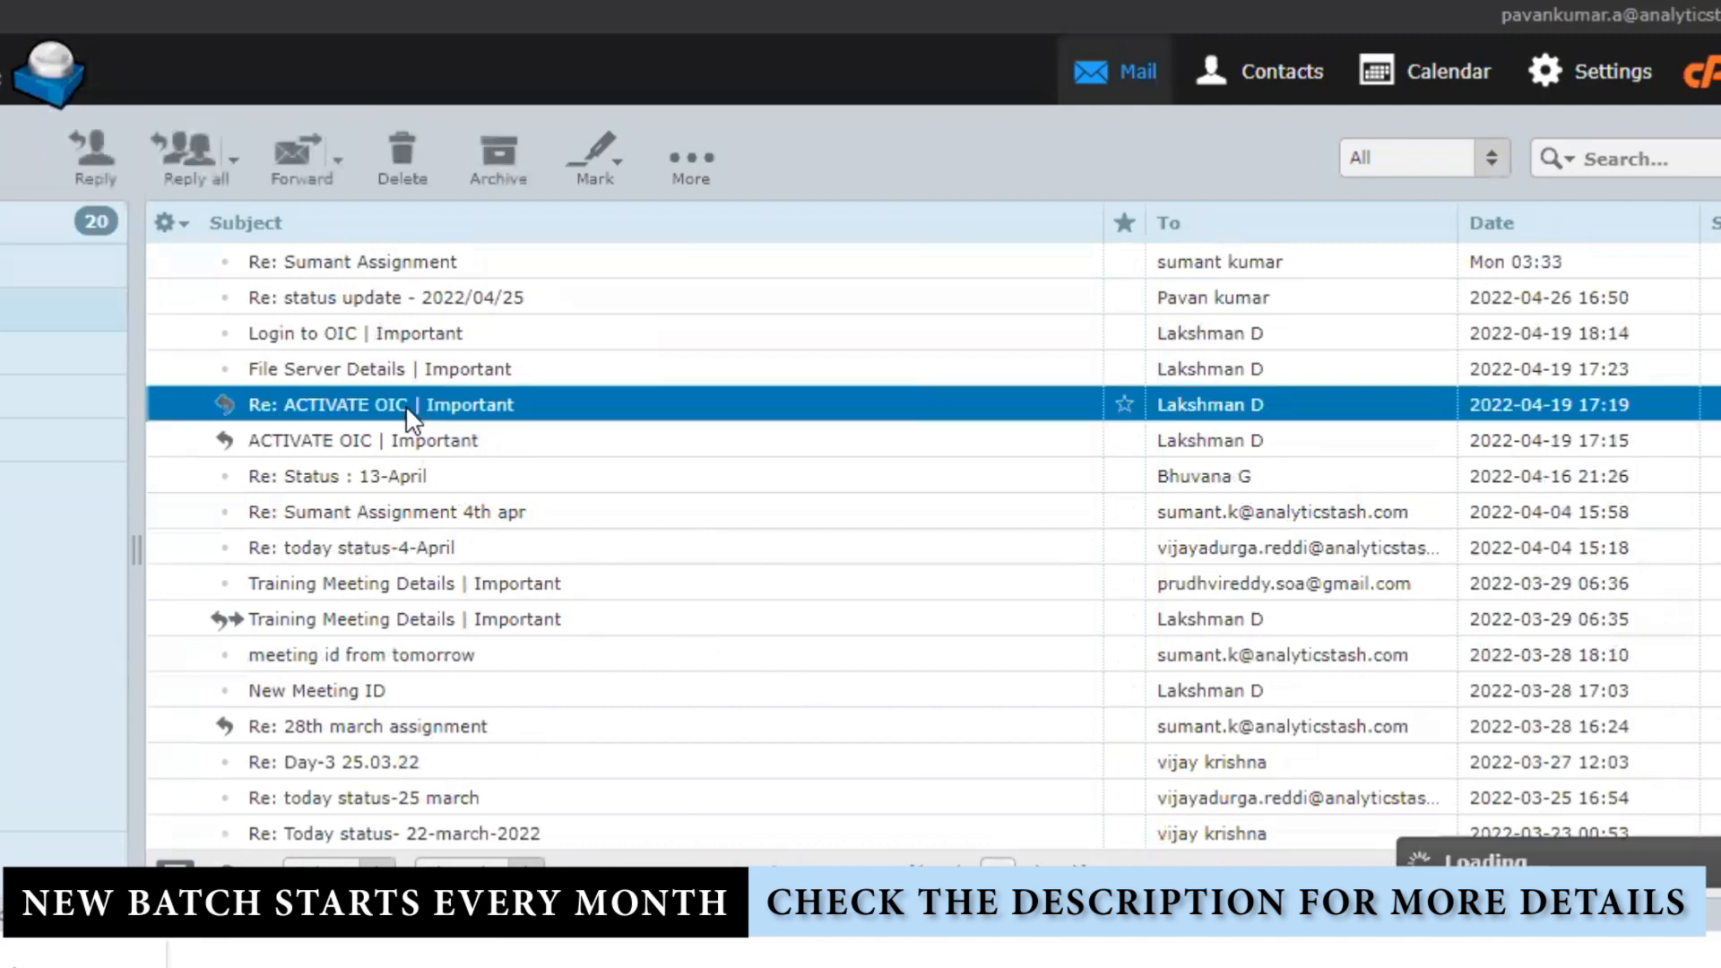
double_click(405, 406)
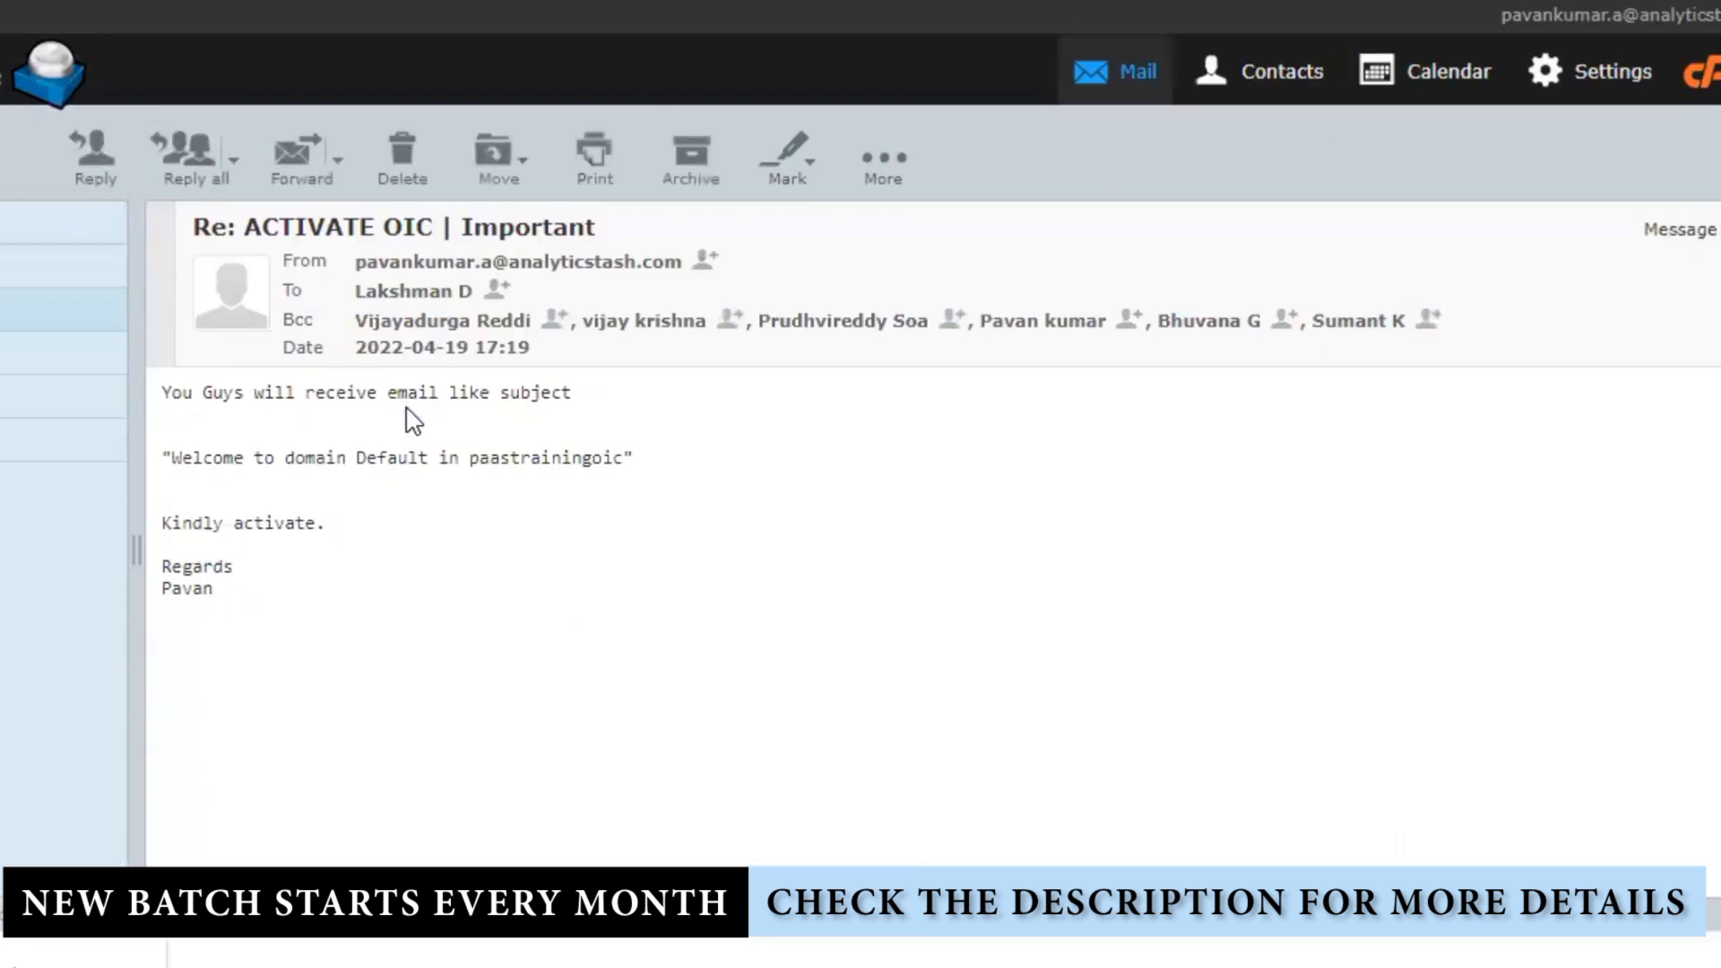
right_click(504, 334)
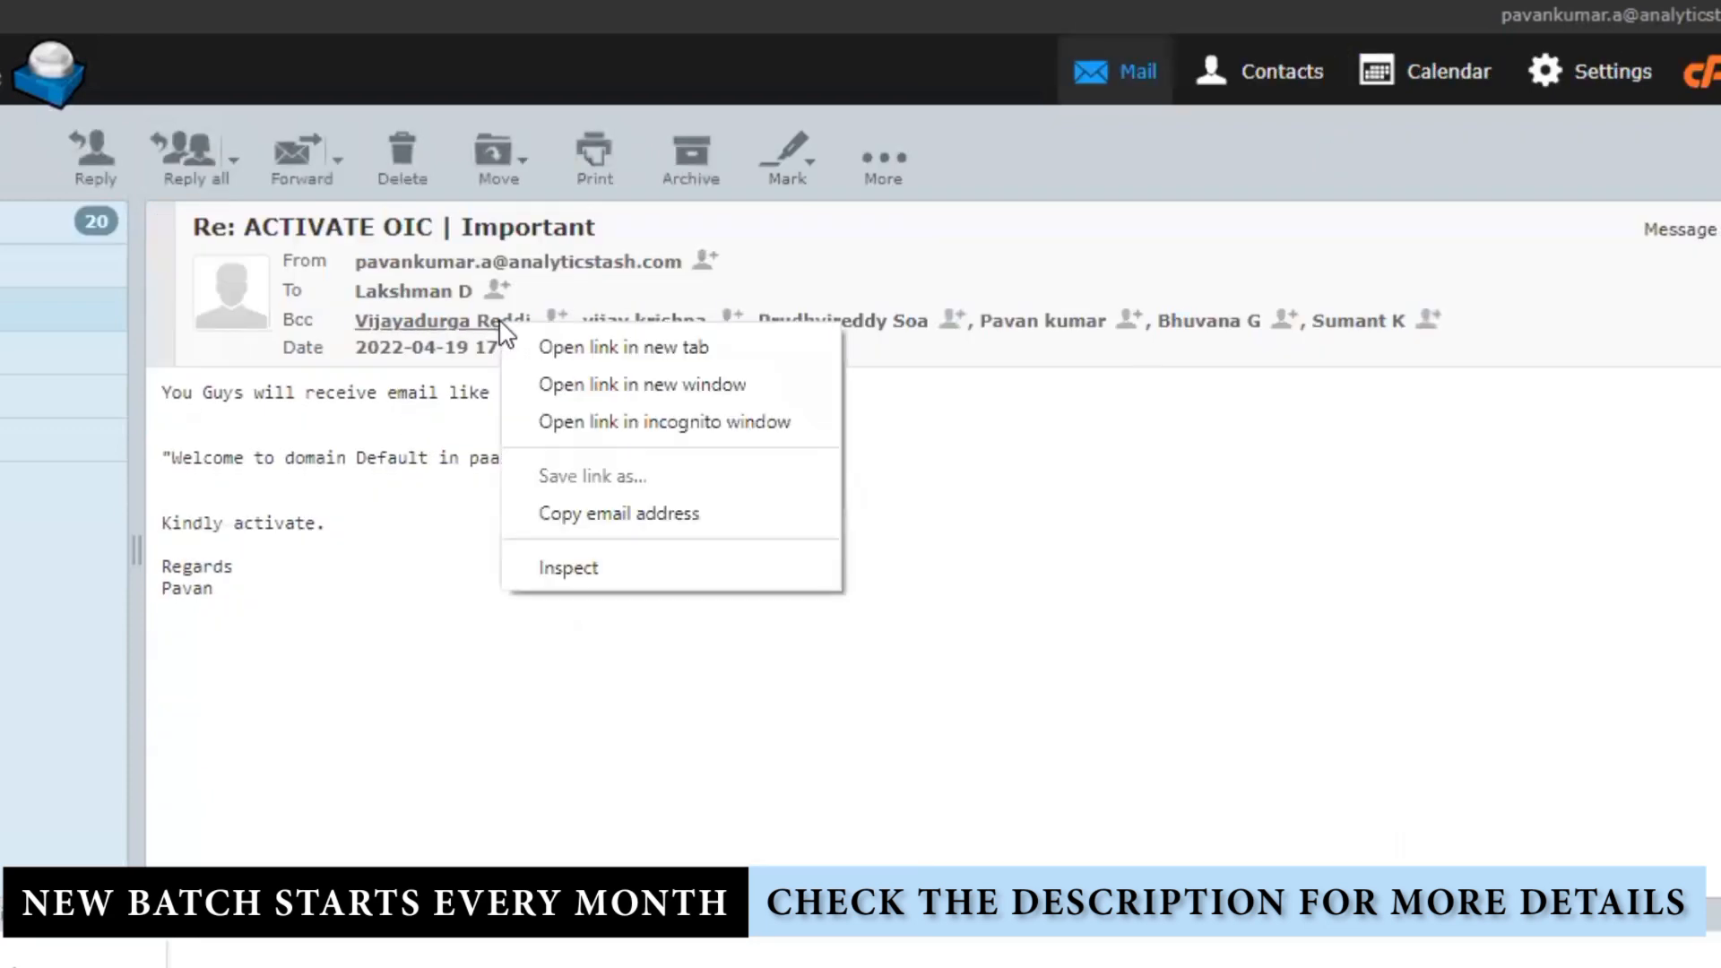
Step: Collect the Bcc recipients' e-mail addresses into one comma-separated notes line and copy it
left_click(632, 525)
key("alt+Tab")
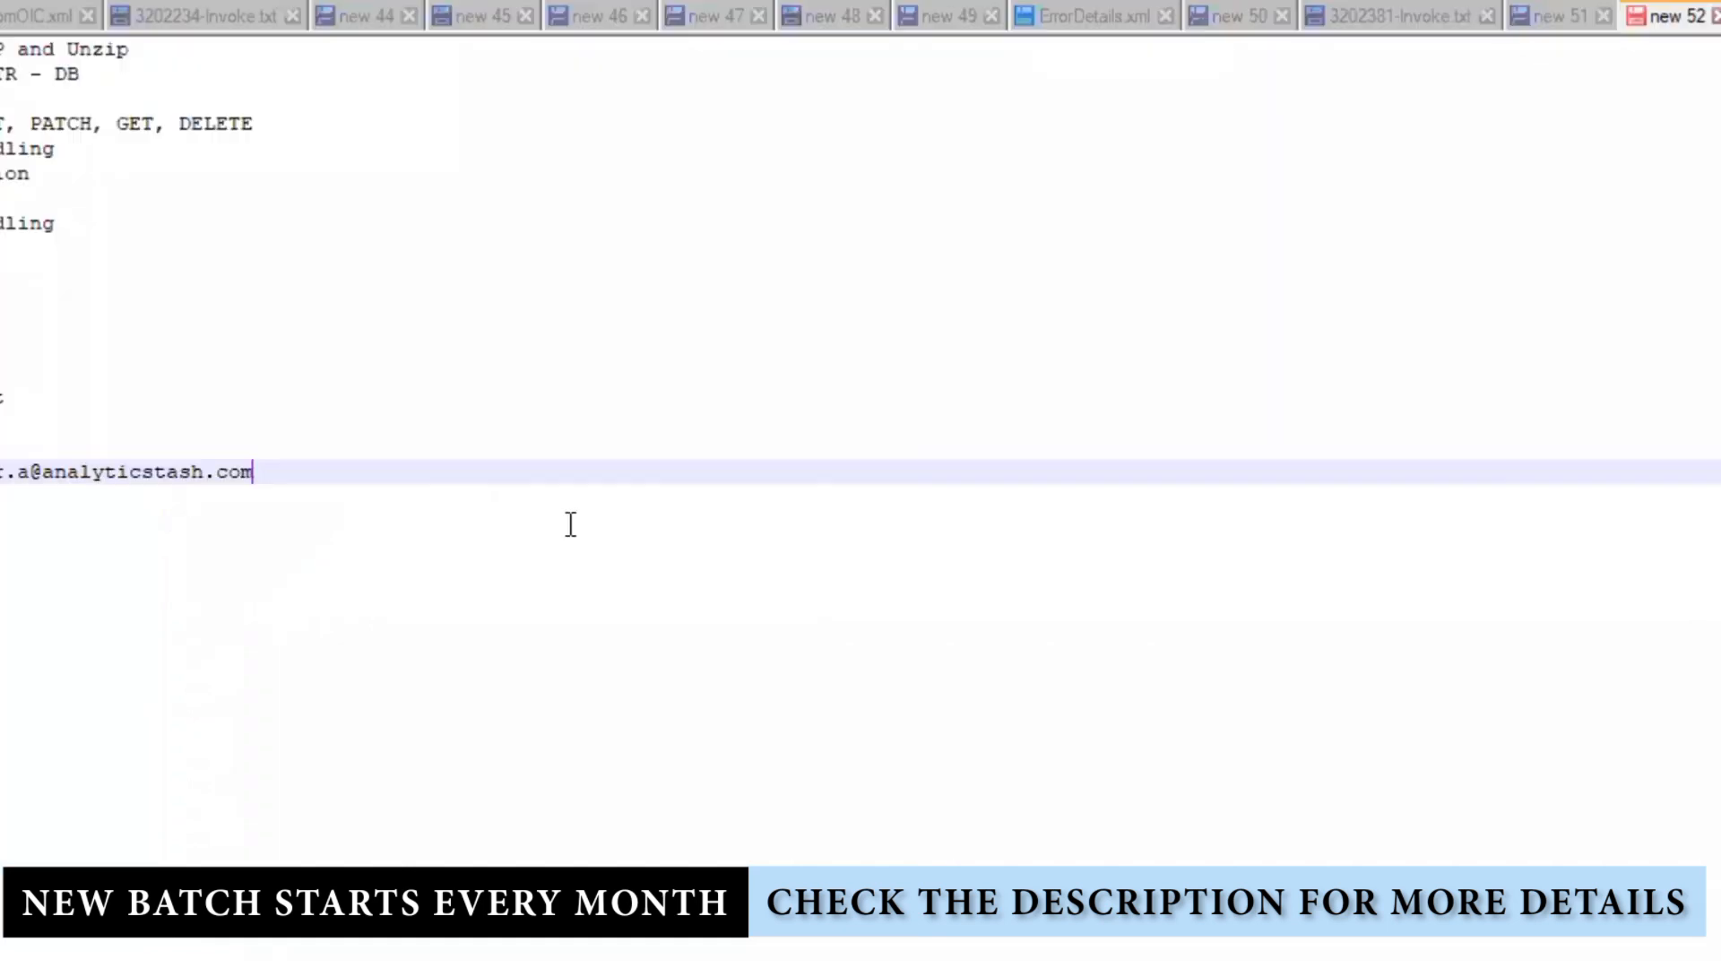
key("alt+Tab")
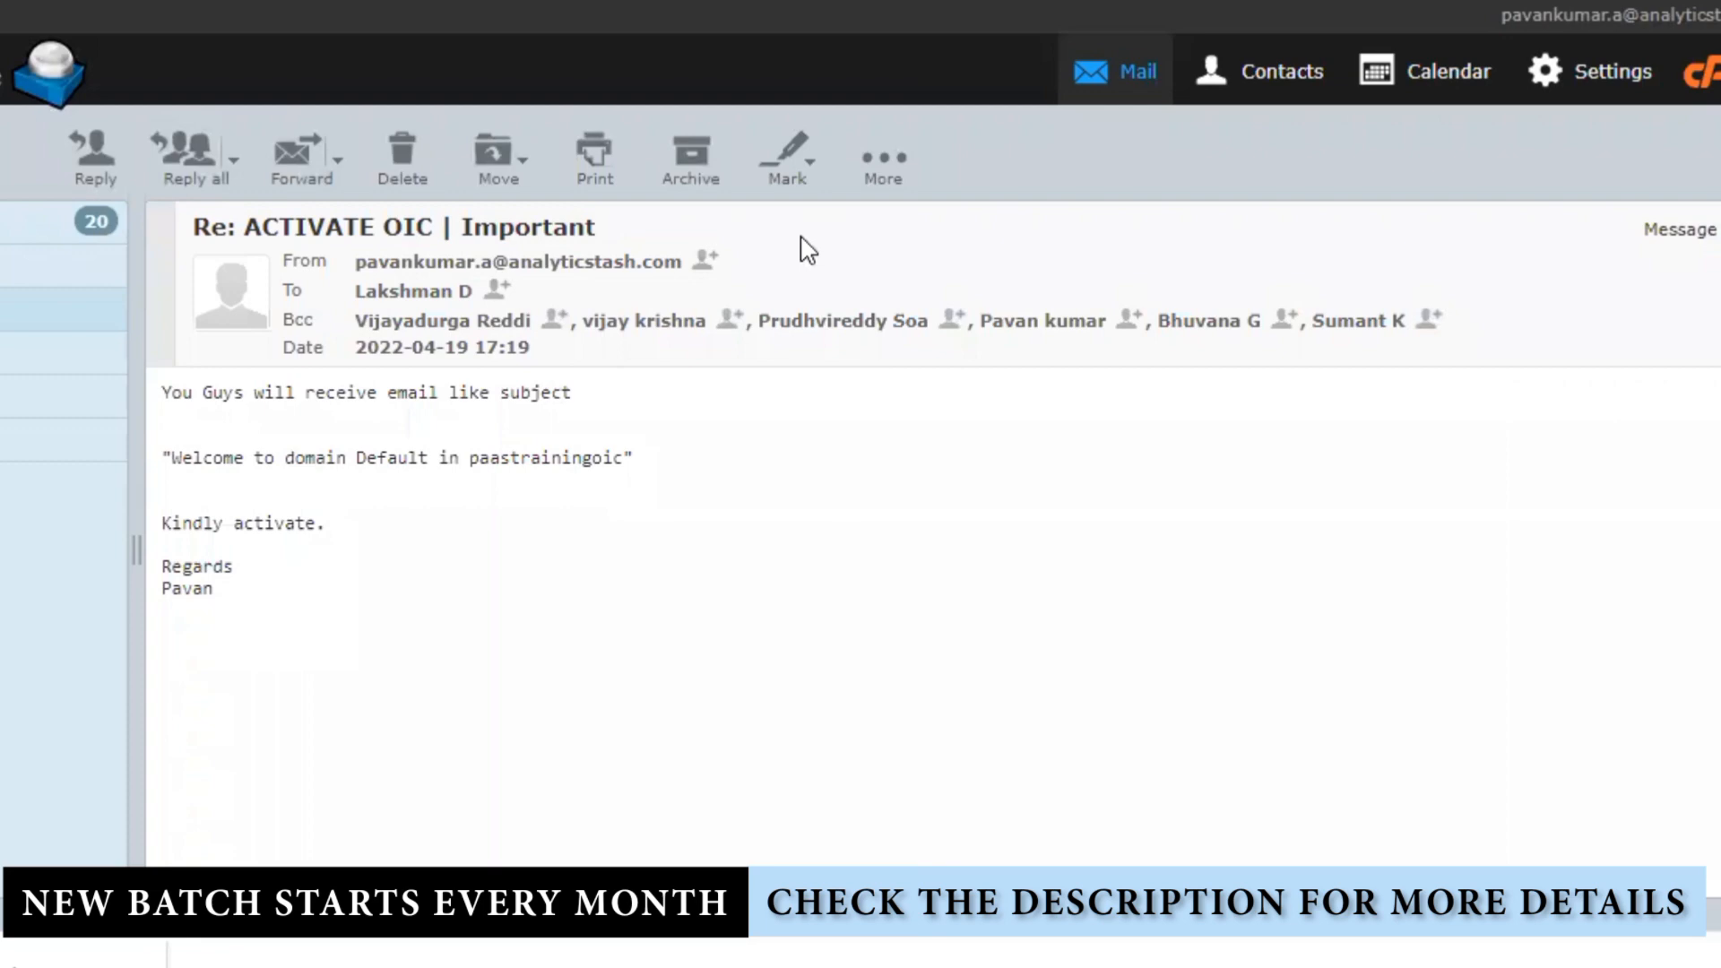
key("alt+Tab")
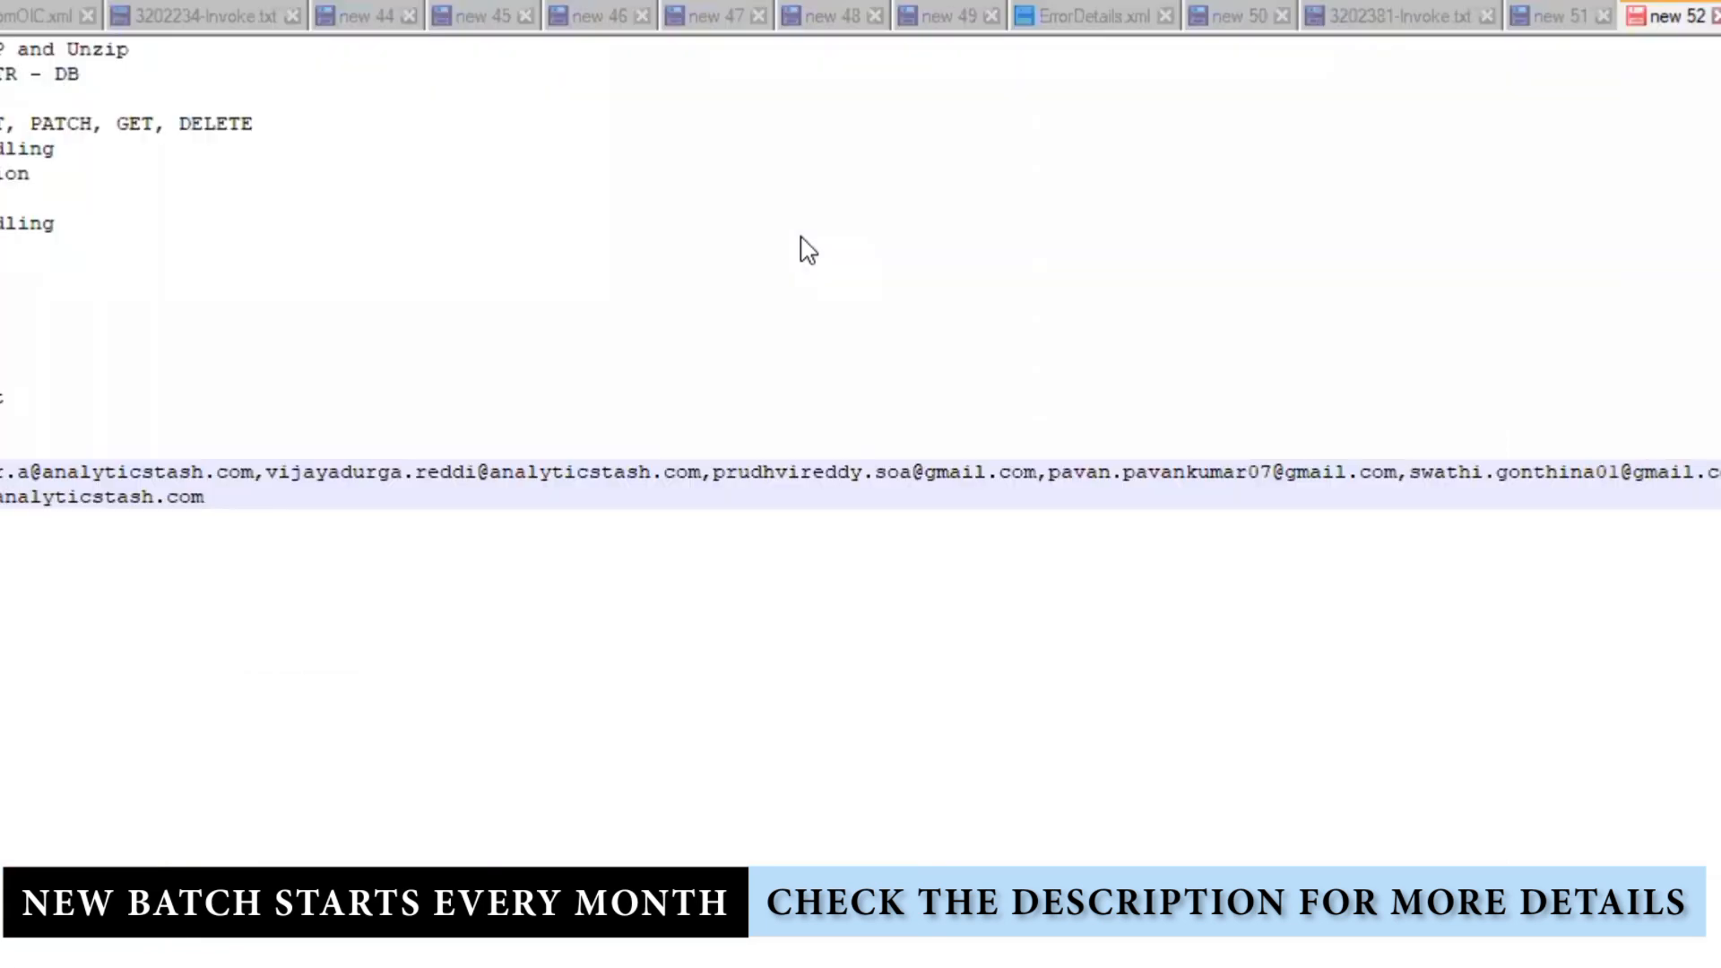
left_click_drag(2, 471, 994, 628)
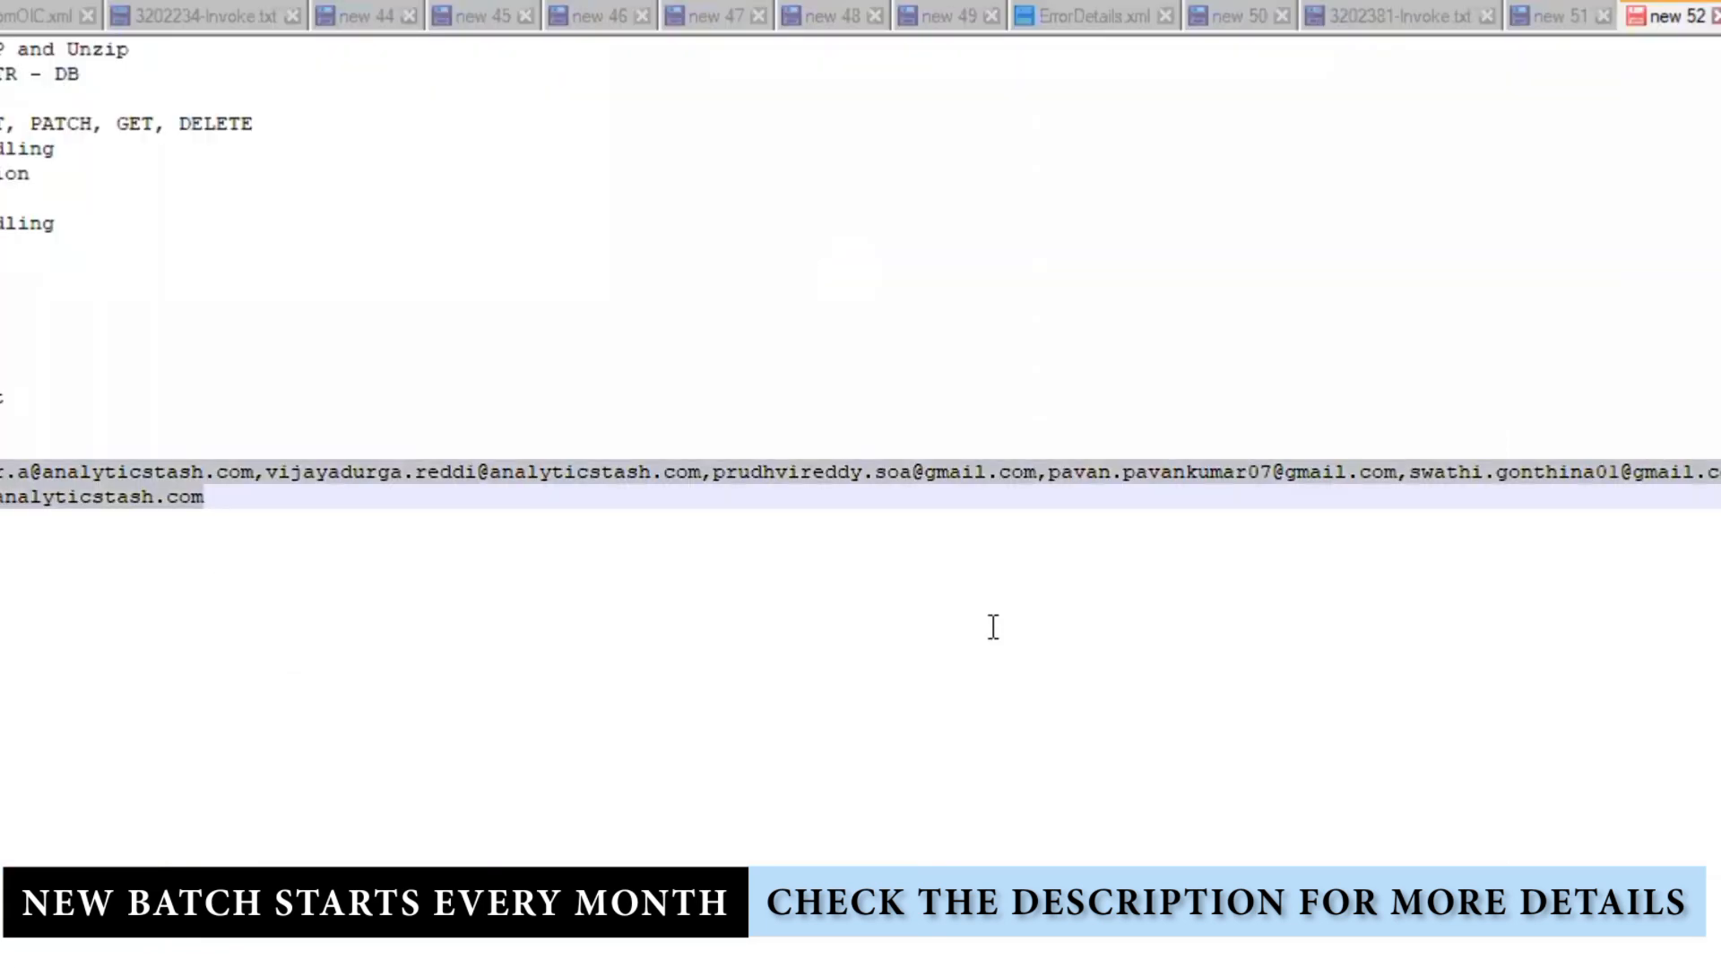
key("alt+Tab")
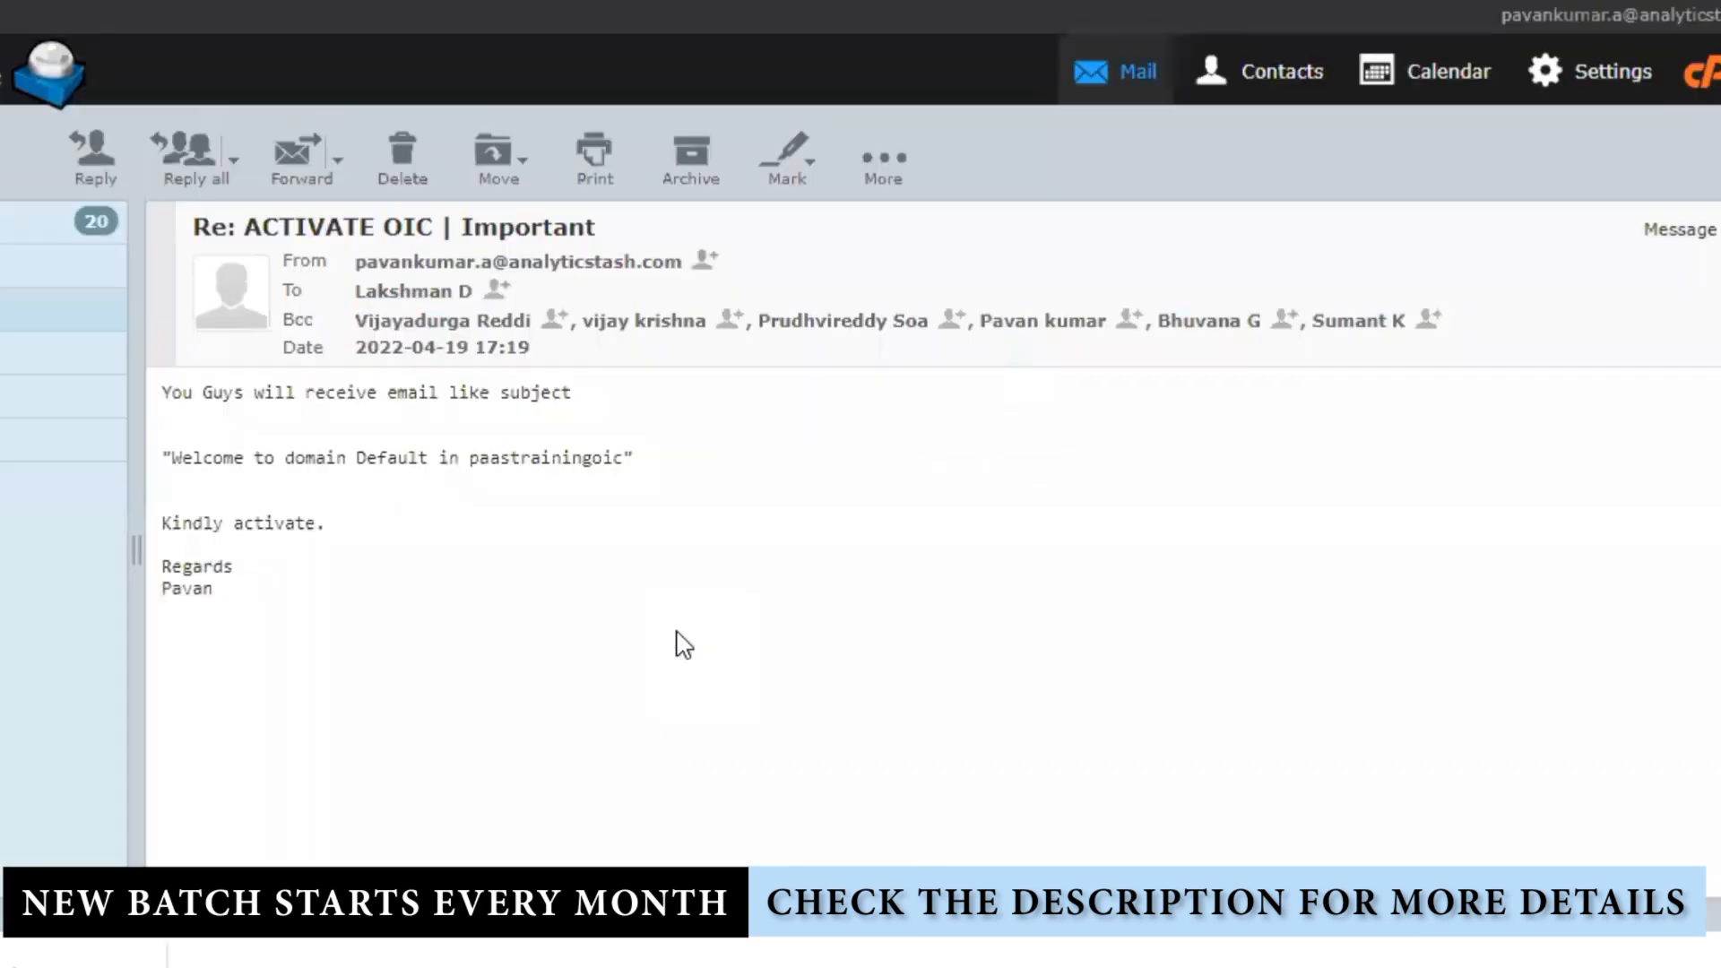
key("alt+Tab")
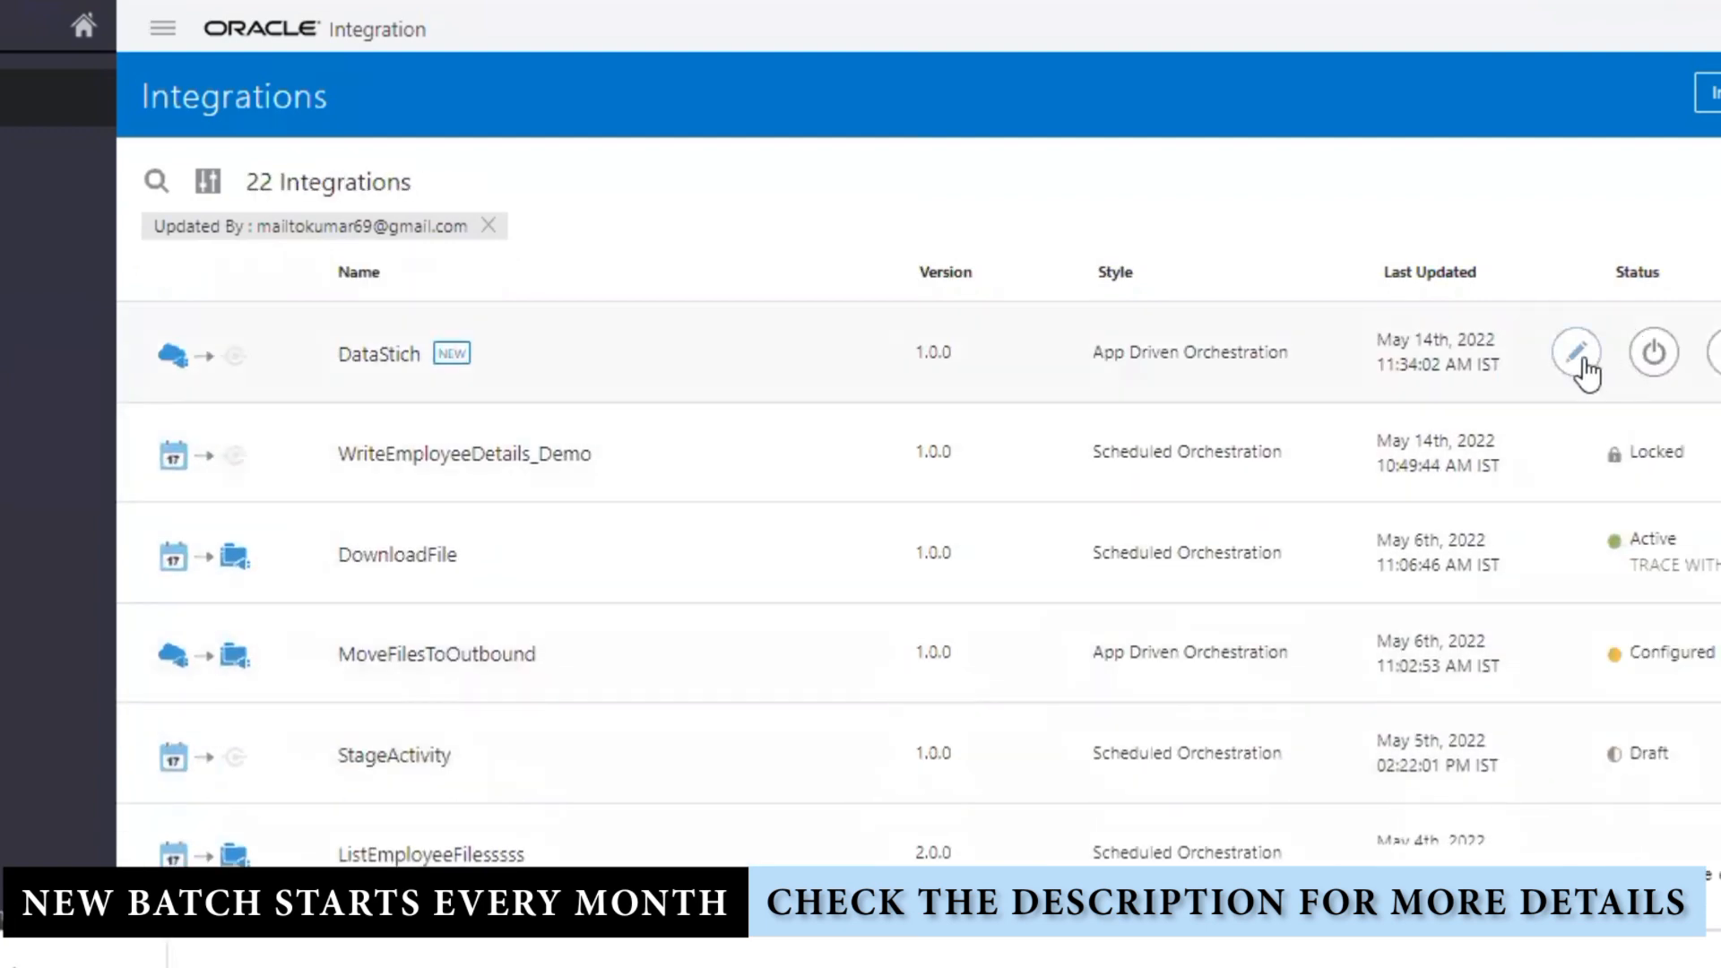
Step: Reopen DataStich and zoom to the end of its integration flow
left_click(930, 561)
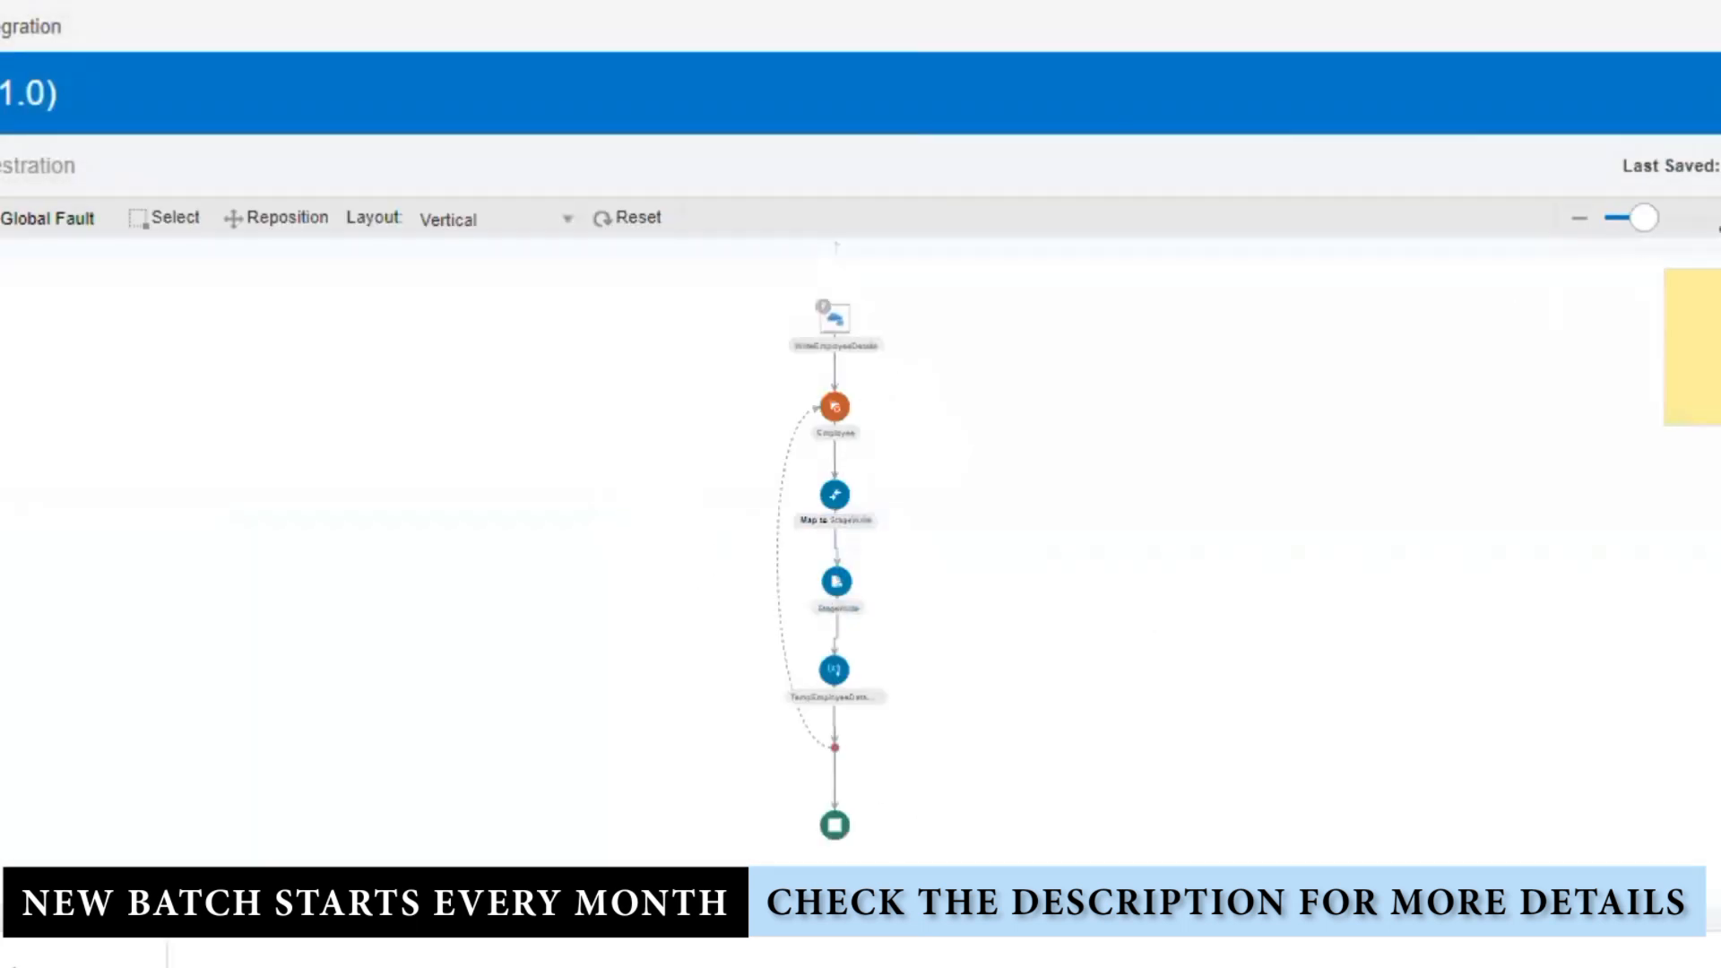
left_click(1717, 217)
left_click_drag(1139, 640, 892, 214)
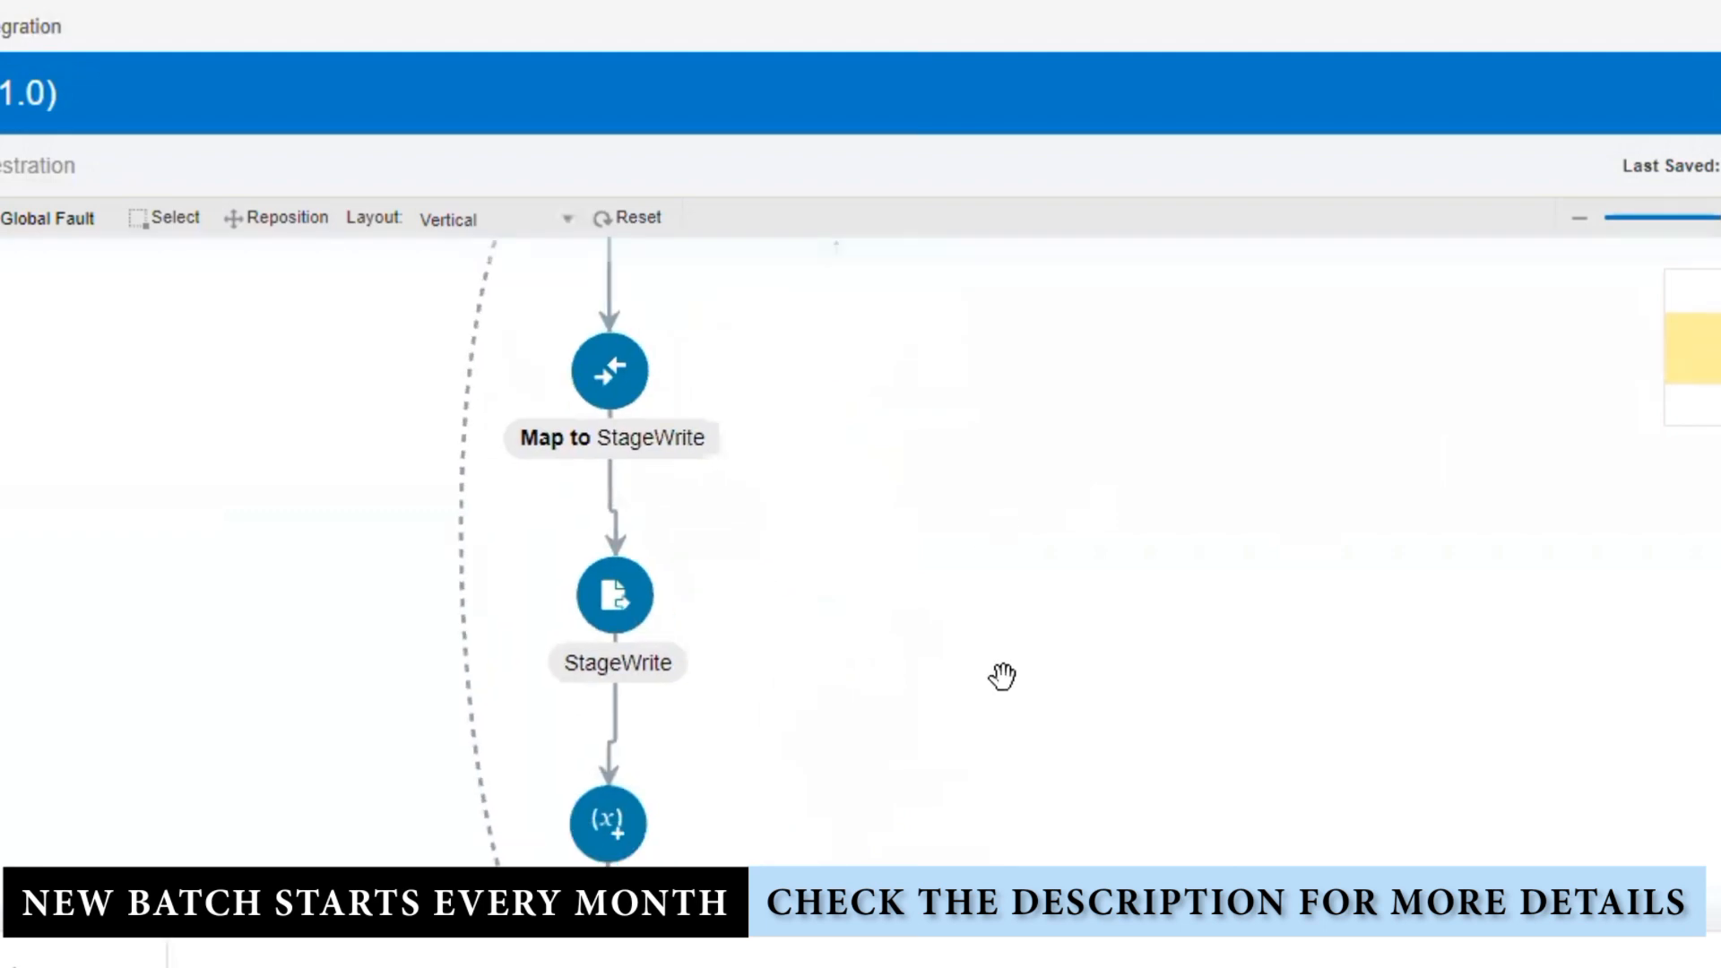
left_click_drag(1003, 676, 903, 323)
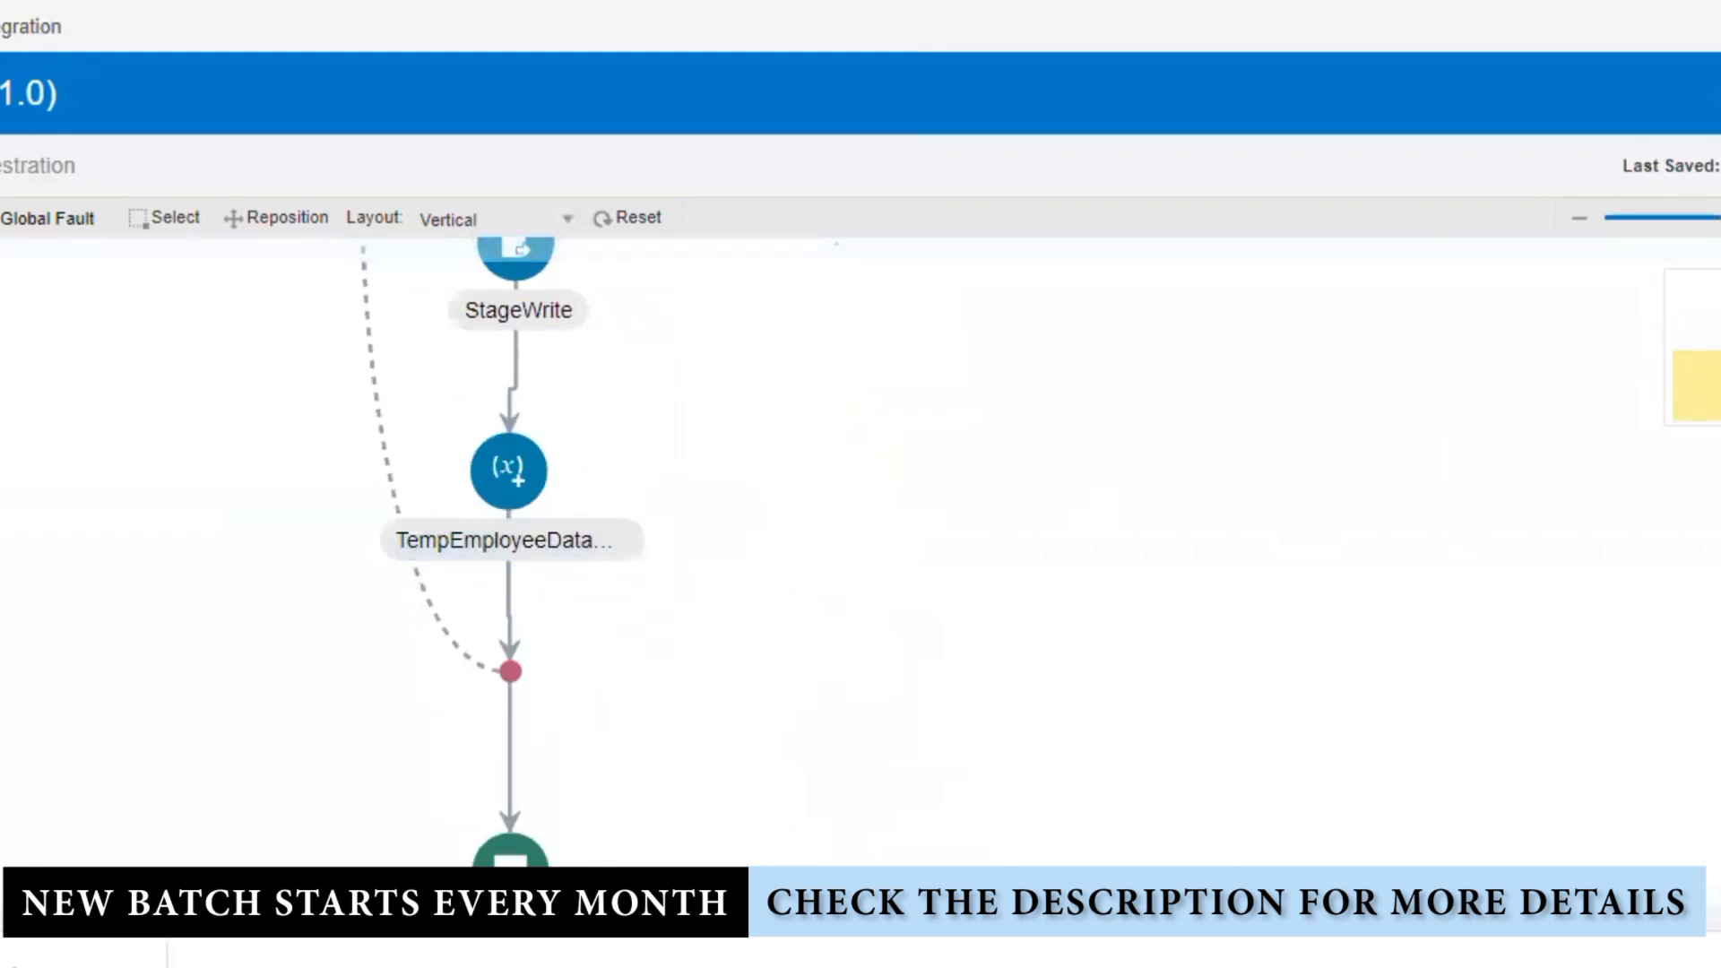
Step: Add a Notification action named SendEmail on the last connector of the flow
left_click(1716, 331)
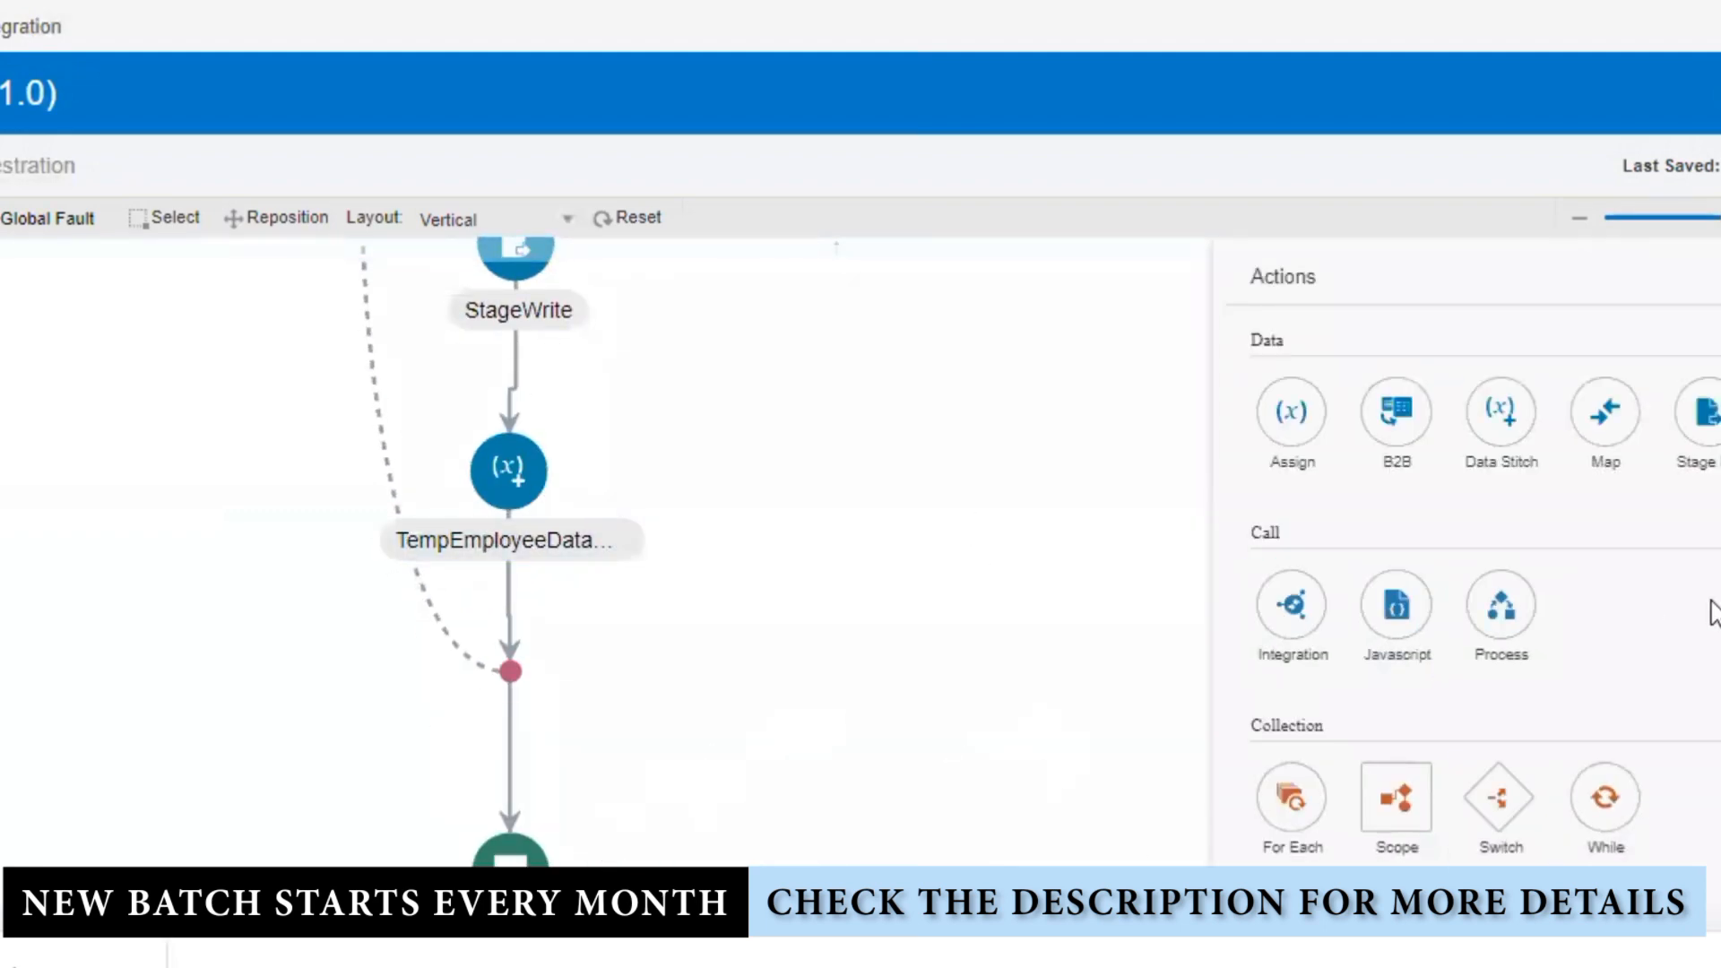
scroll(1604, 674, "down", 2)
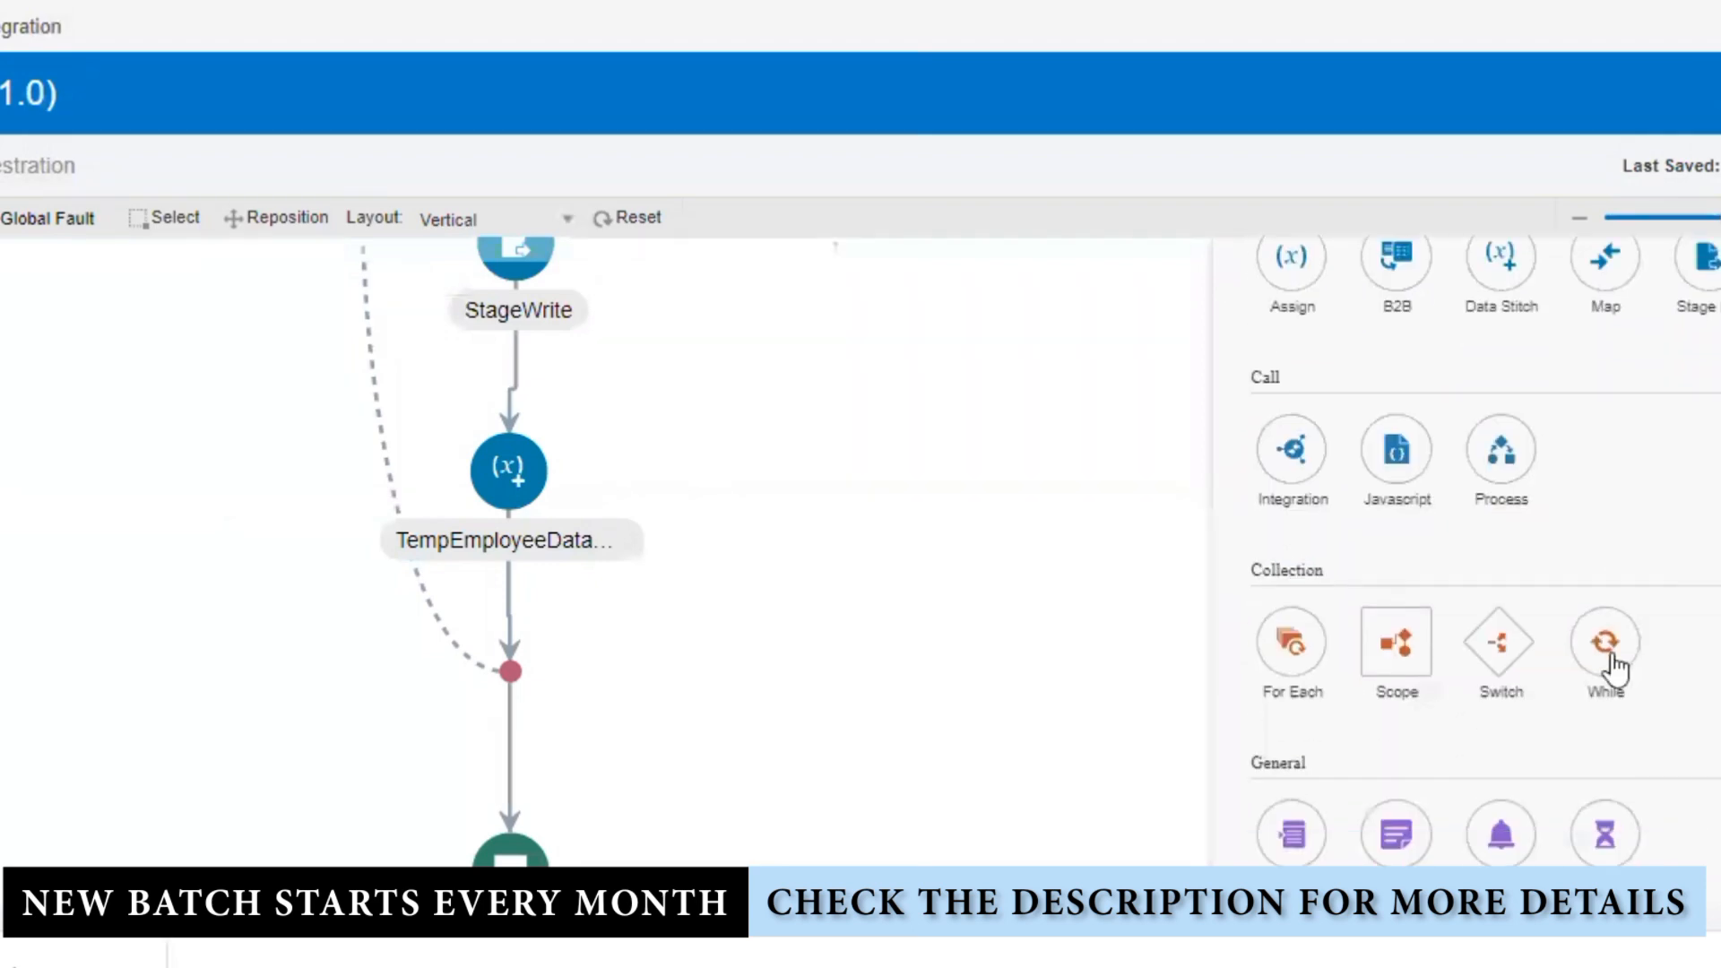
left_click_drag(1416, 847, 503, 752)
left_click(791, 476)
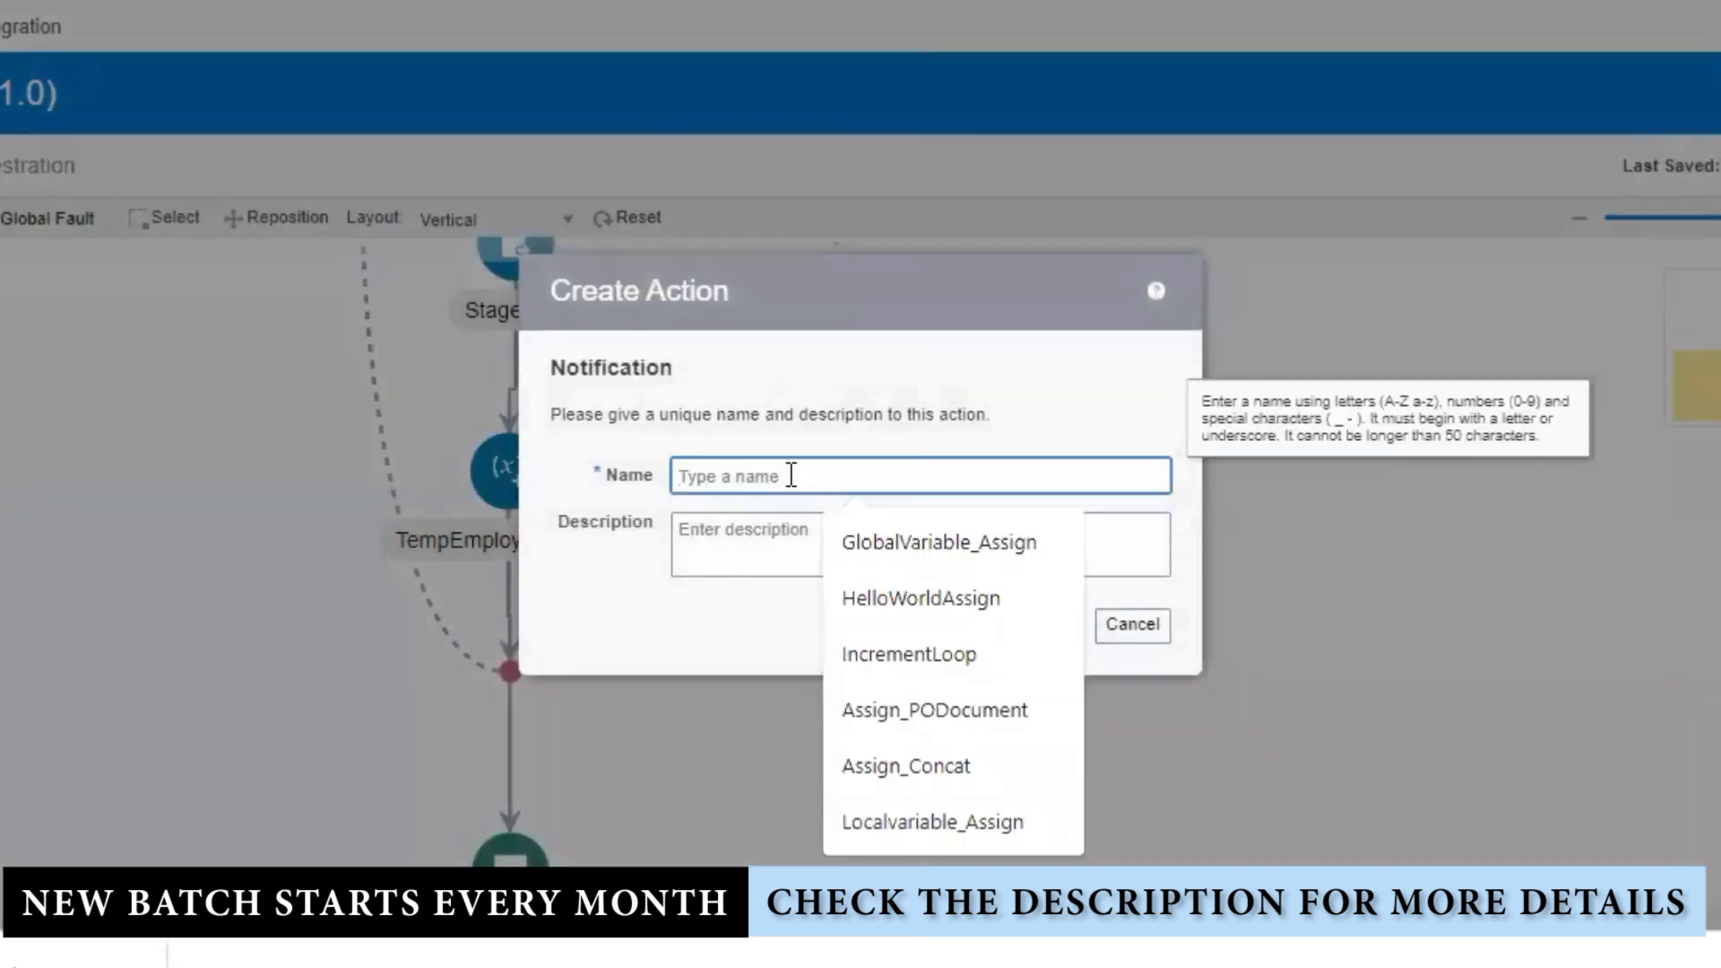
type("SendEmail")
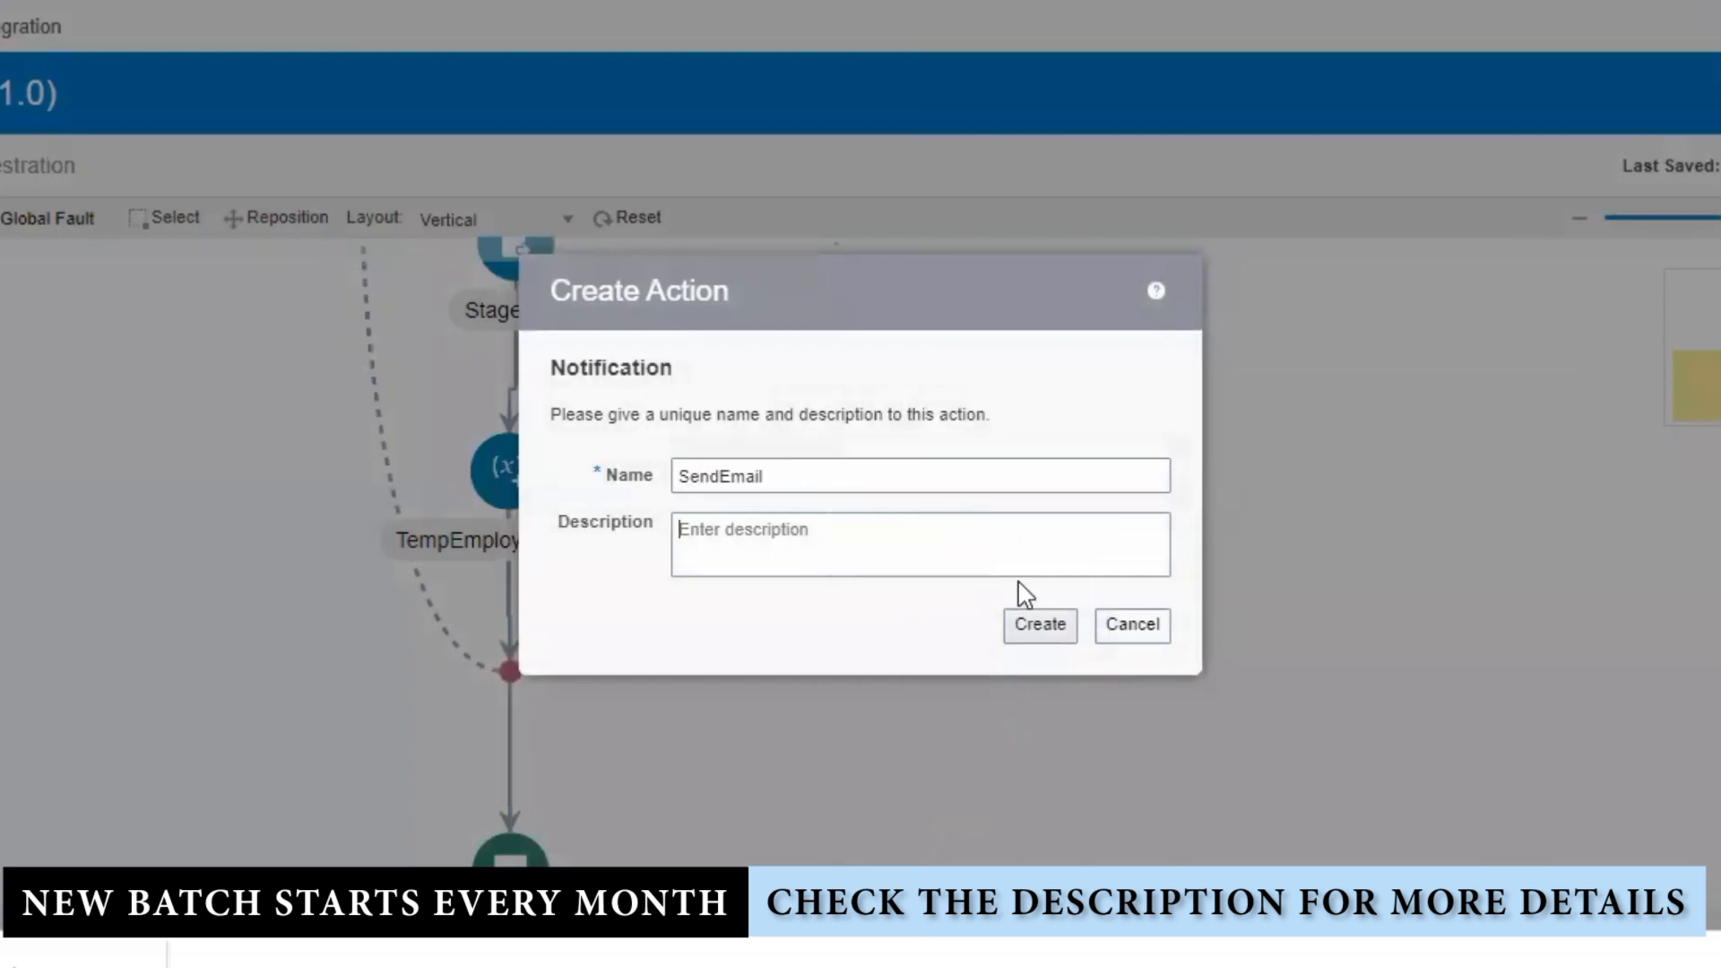
left_click(1042, 625)
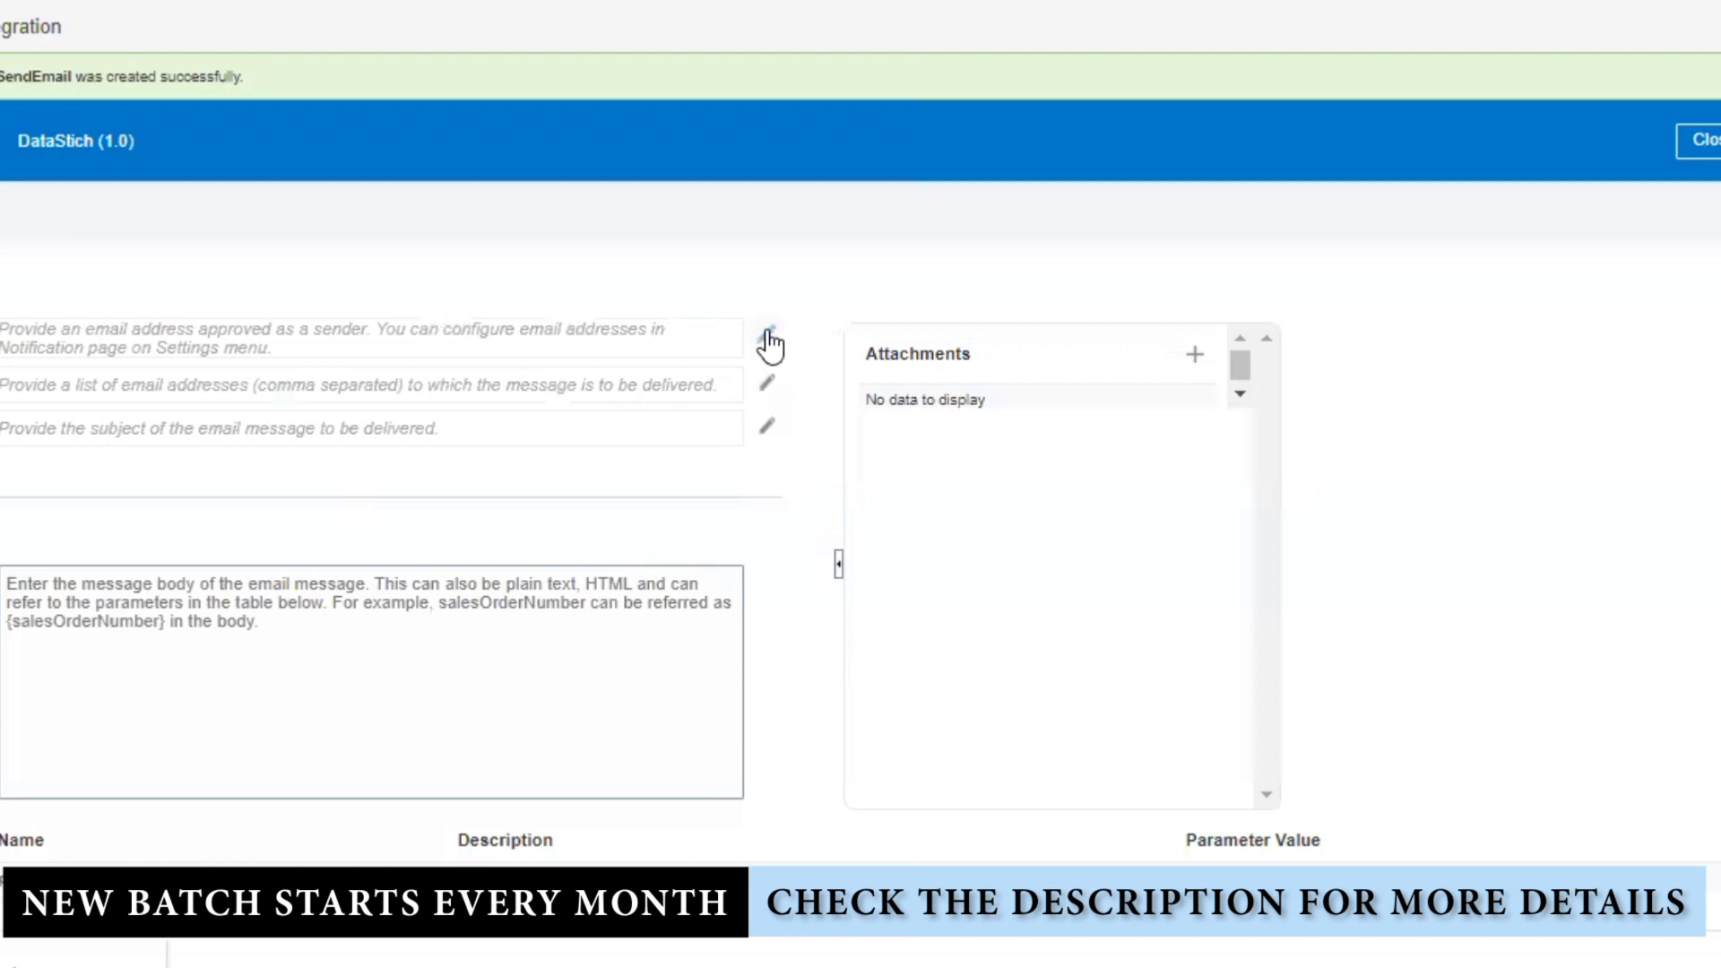
Step: Set the From expression to the noreply Oracle sender address
left_click(768, 335)
left_click(779, 281)
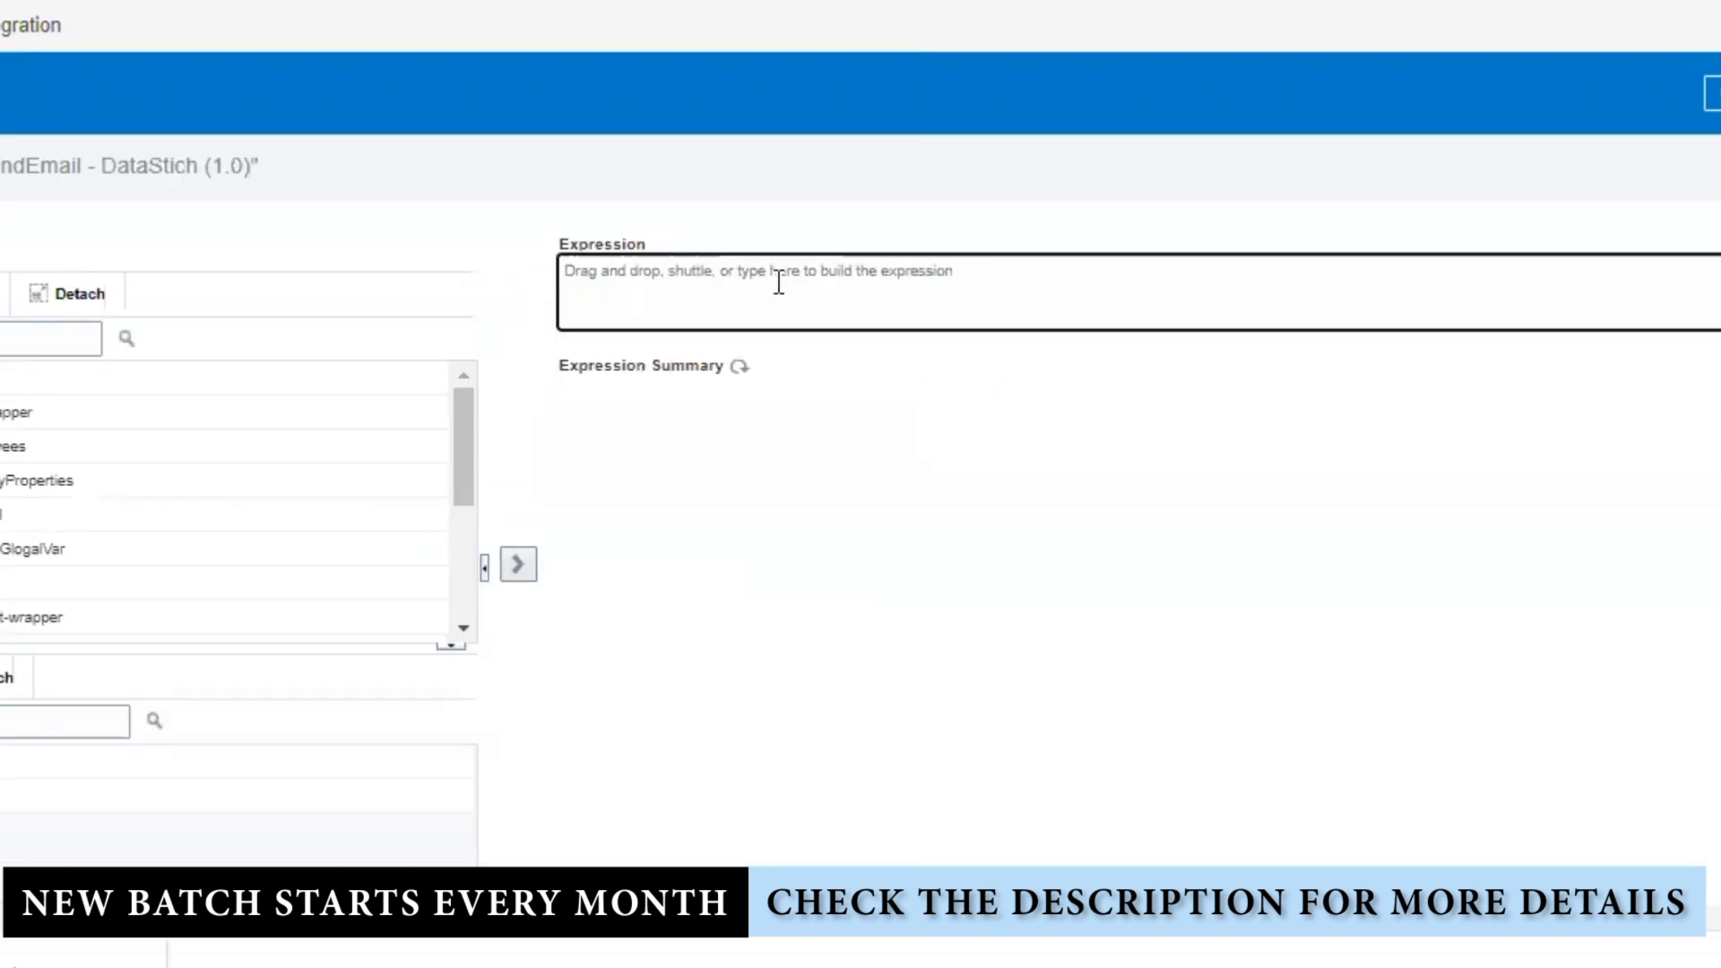
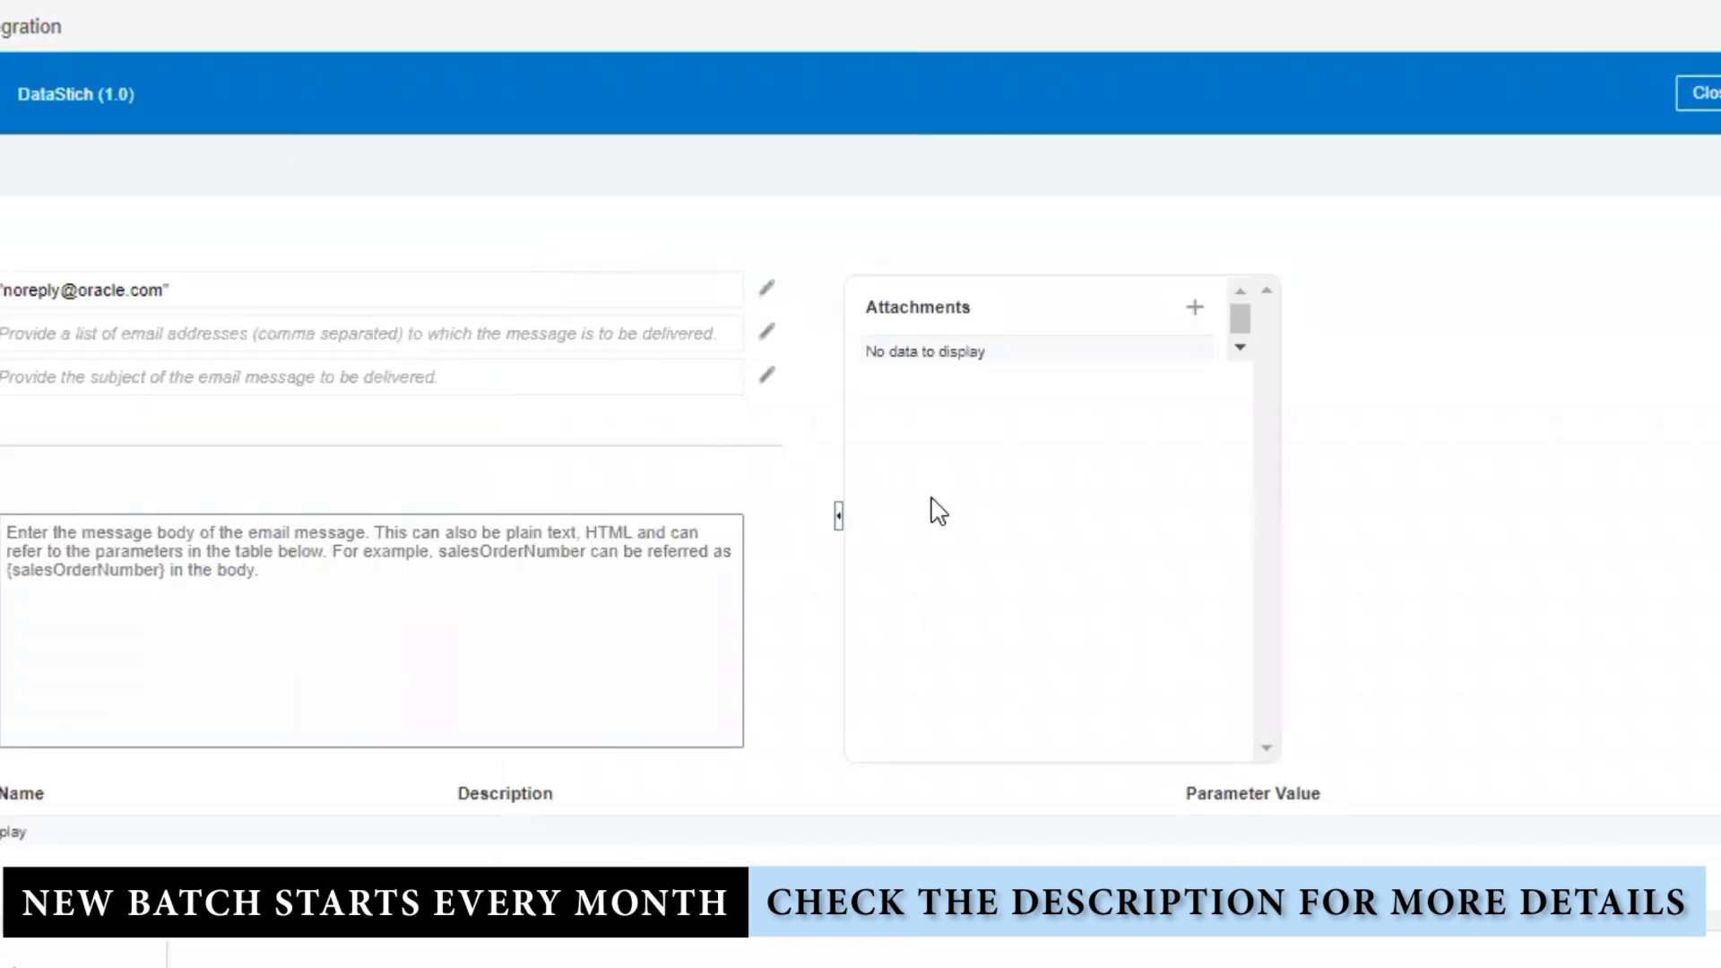
Step: Paste the quoted comma-separated recipient address list into the To expression
left_click(766, 332)
left_click(831, 274)
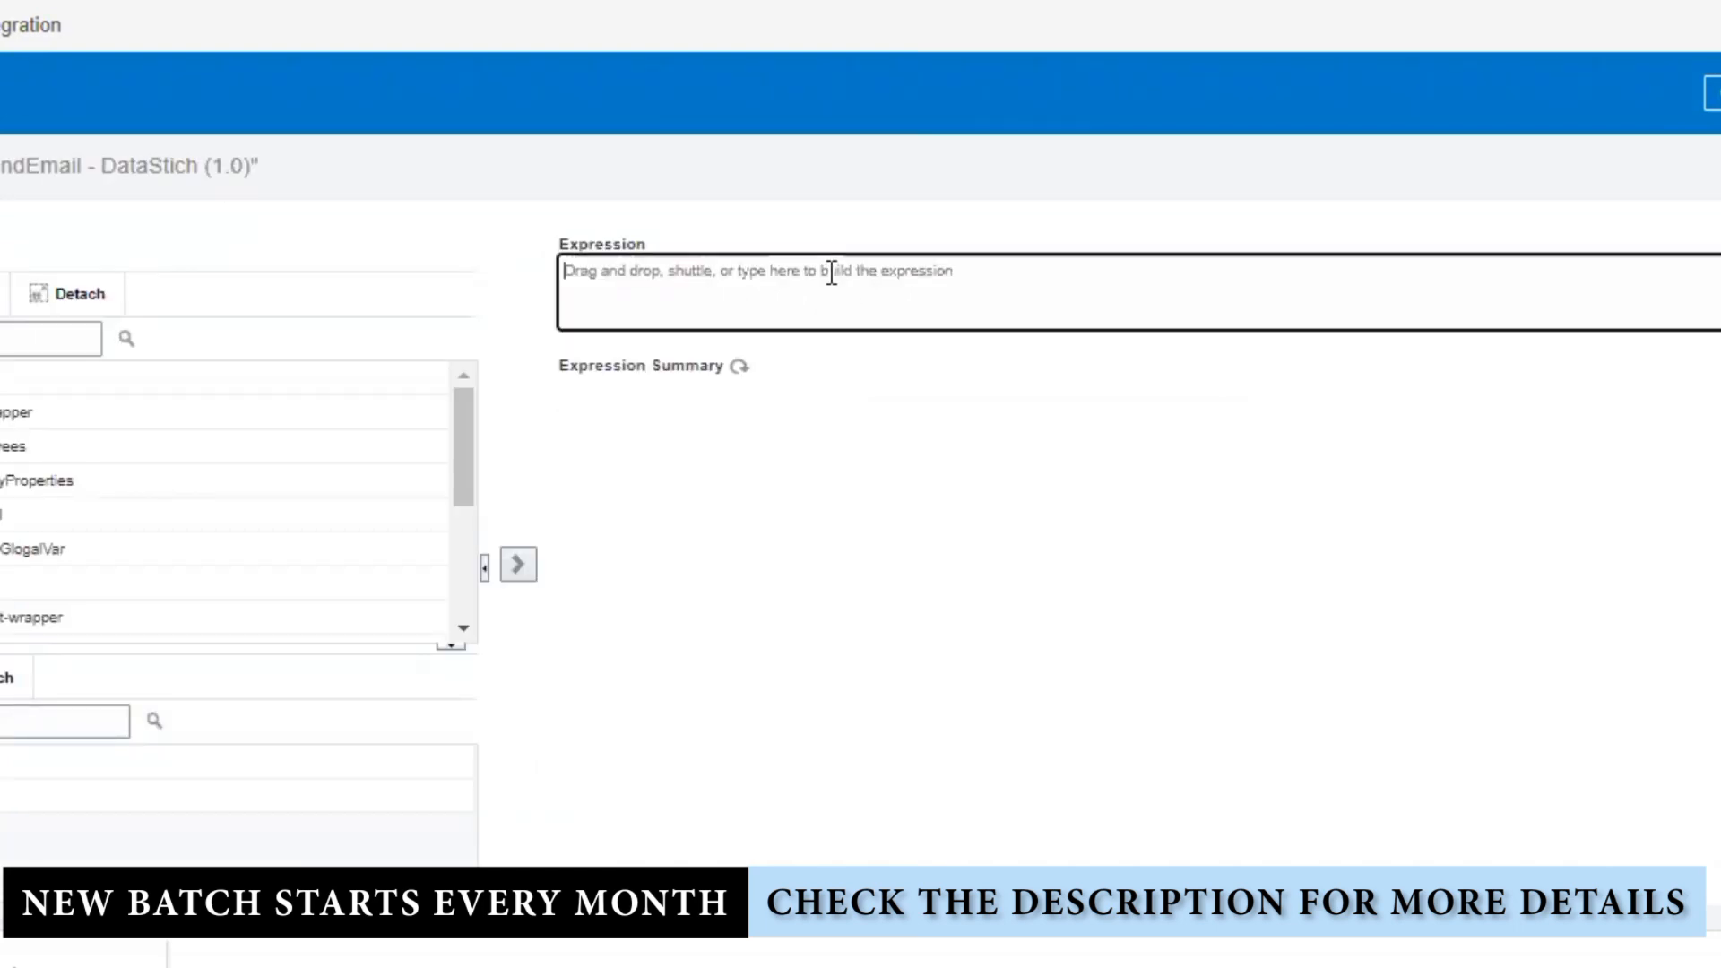
type("\"")
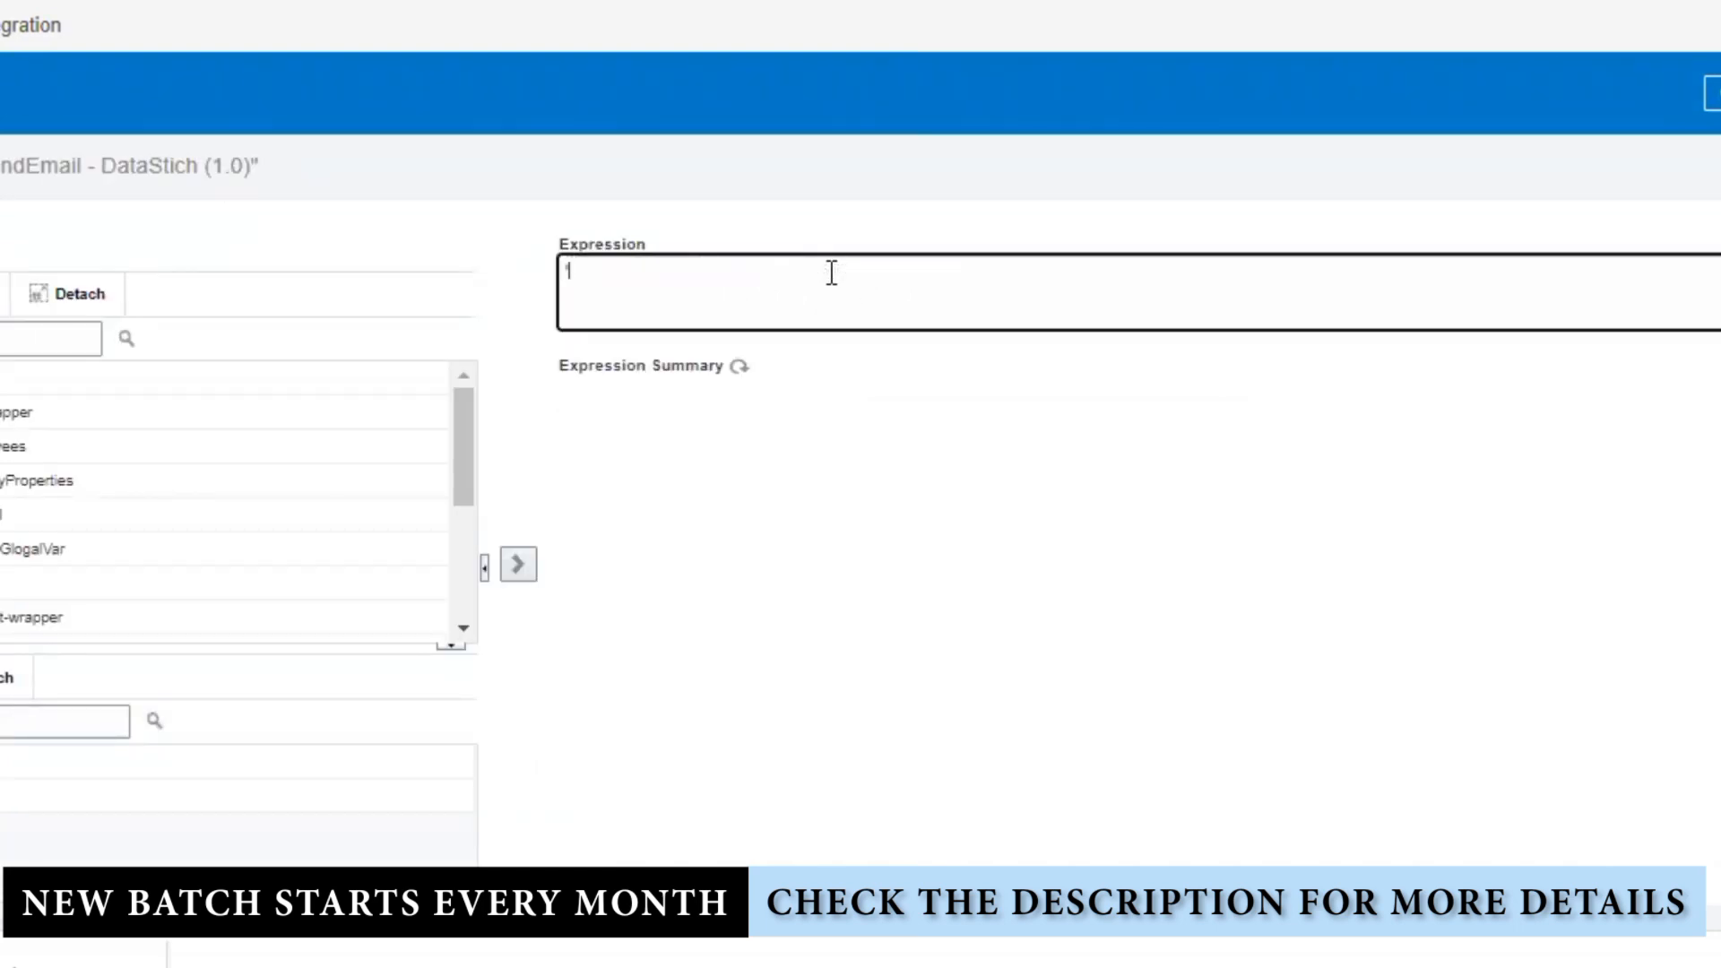
key("ctrl+v")
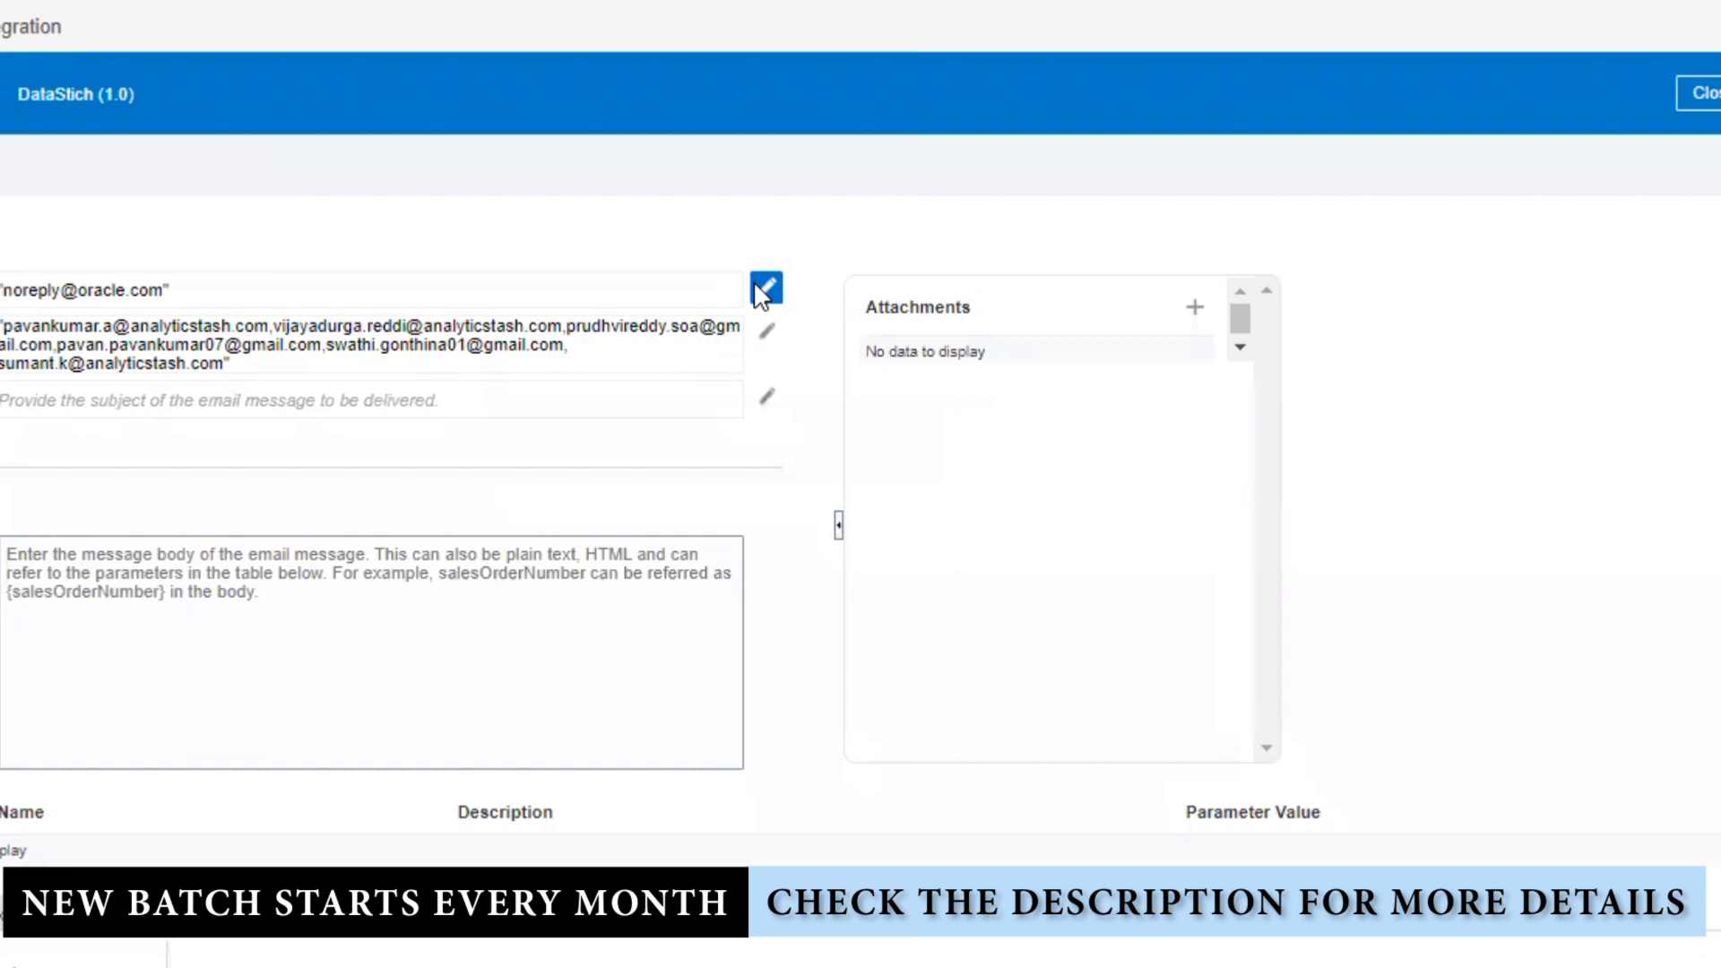
Step: Correct the sender to the hyphenated no-reply address and apply it
left_click(761, 288)
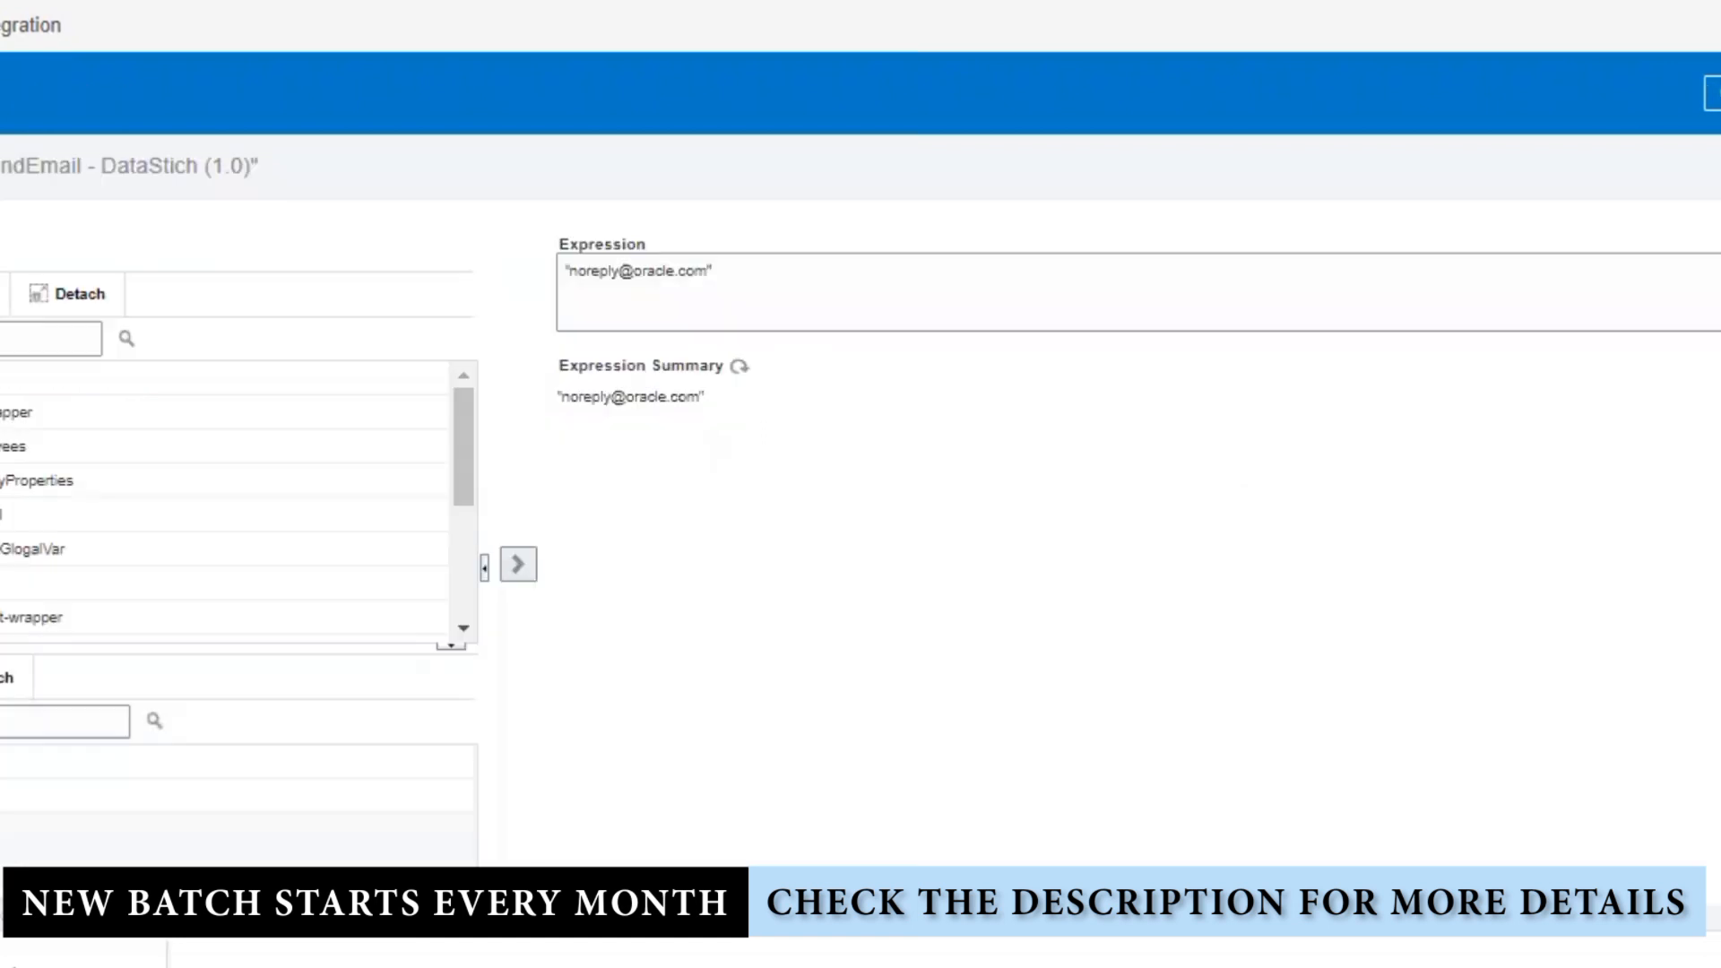
left_click(583, 272)
type("-")
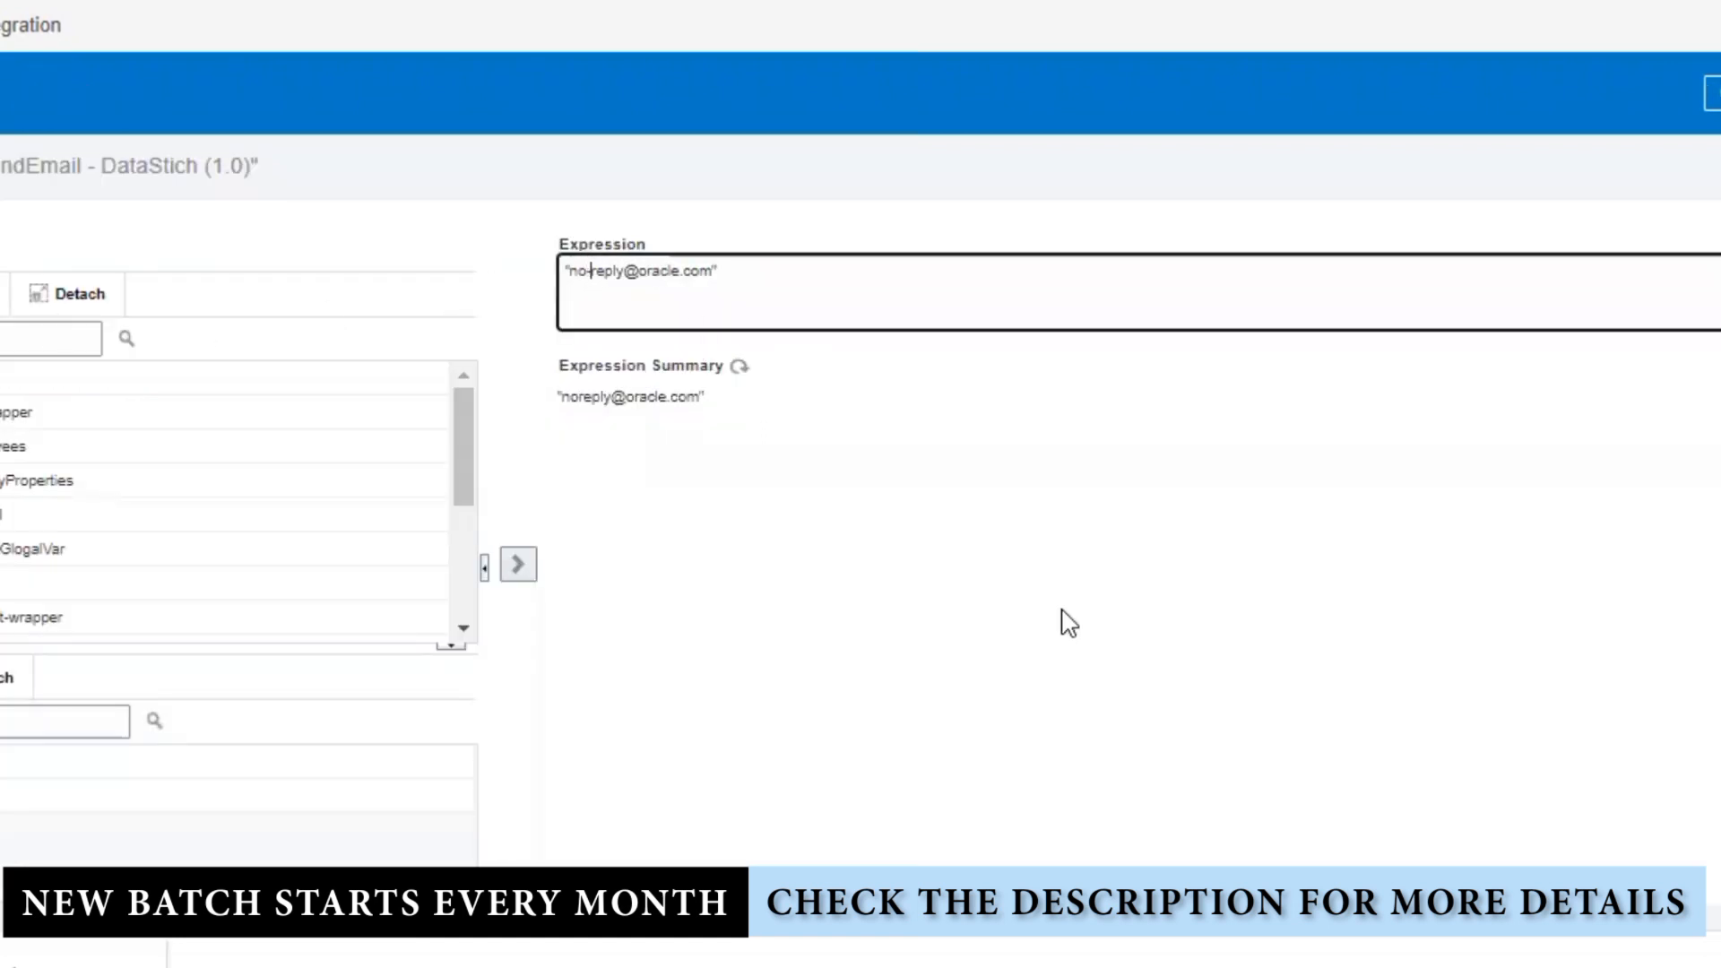
left_click(1147, 596)
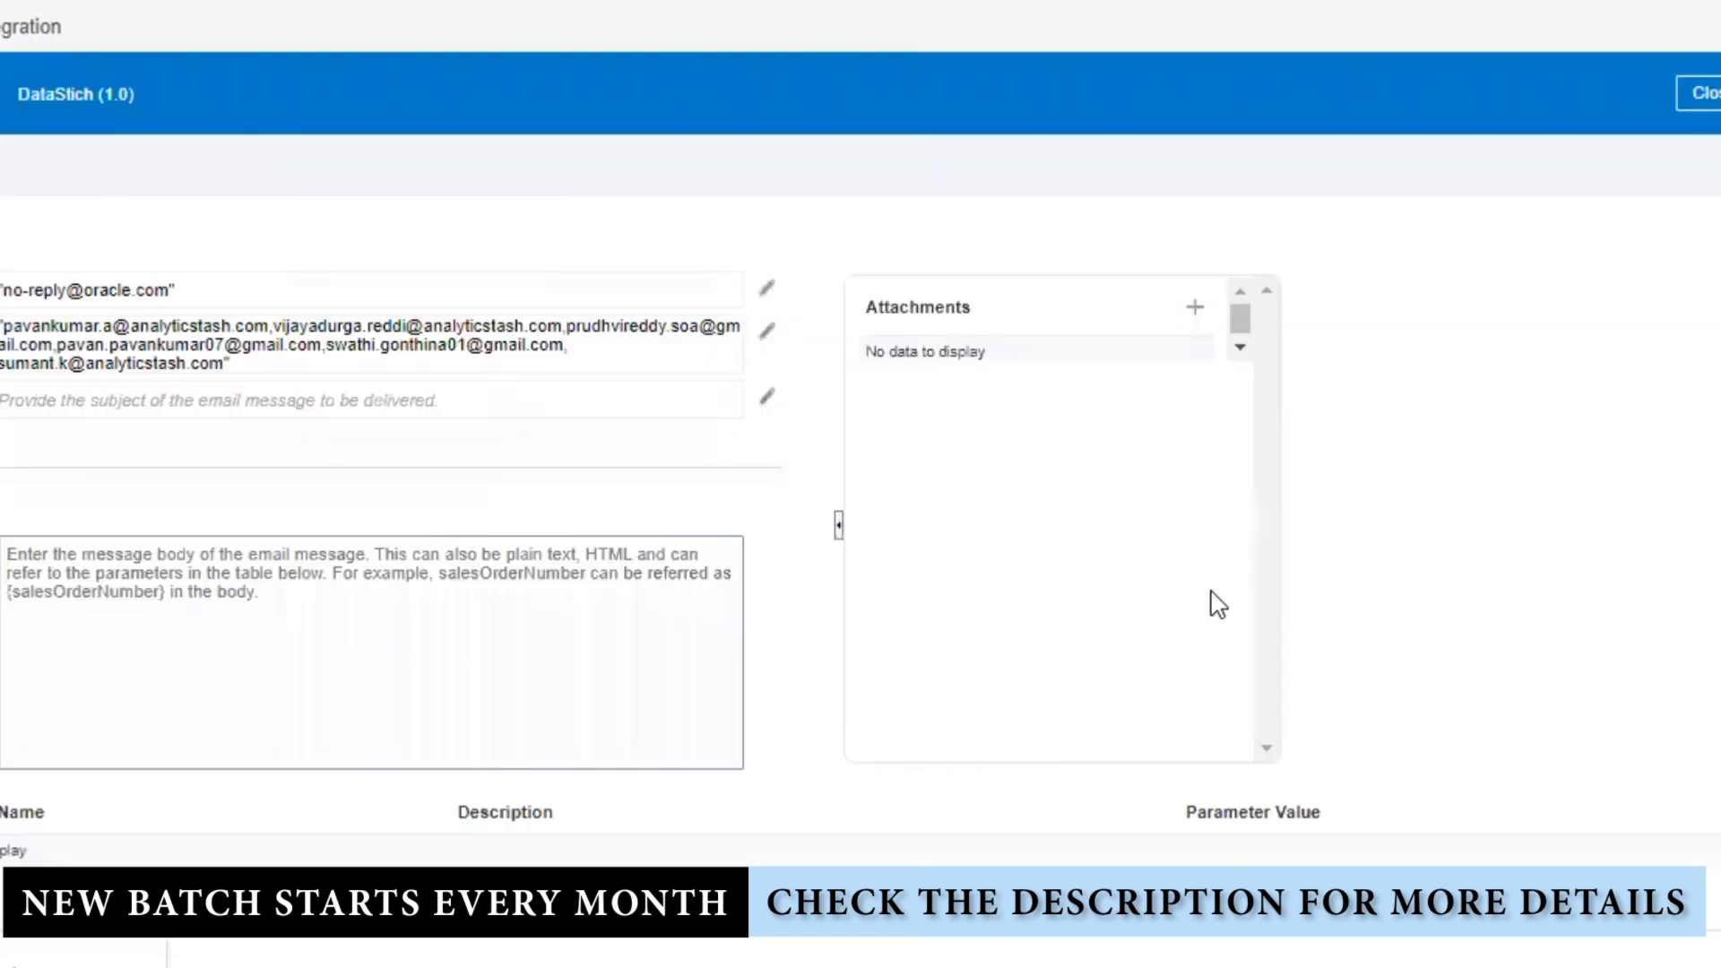
Step: Set the email subject to "File Split and Stich COmpleted", fixing the Stich typo
left_click(764, 397)
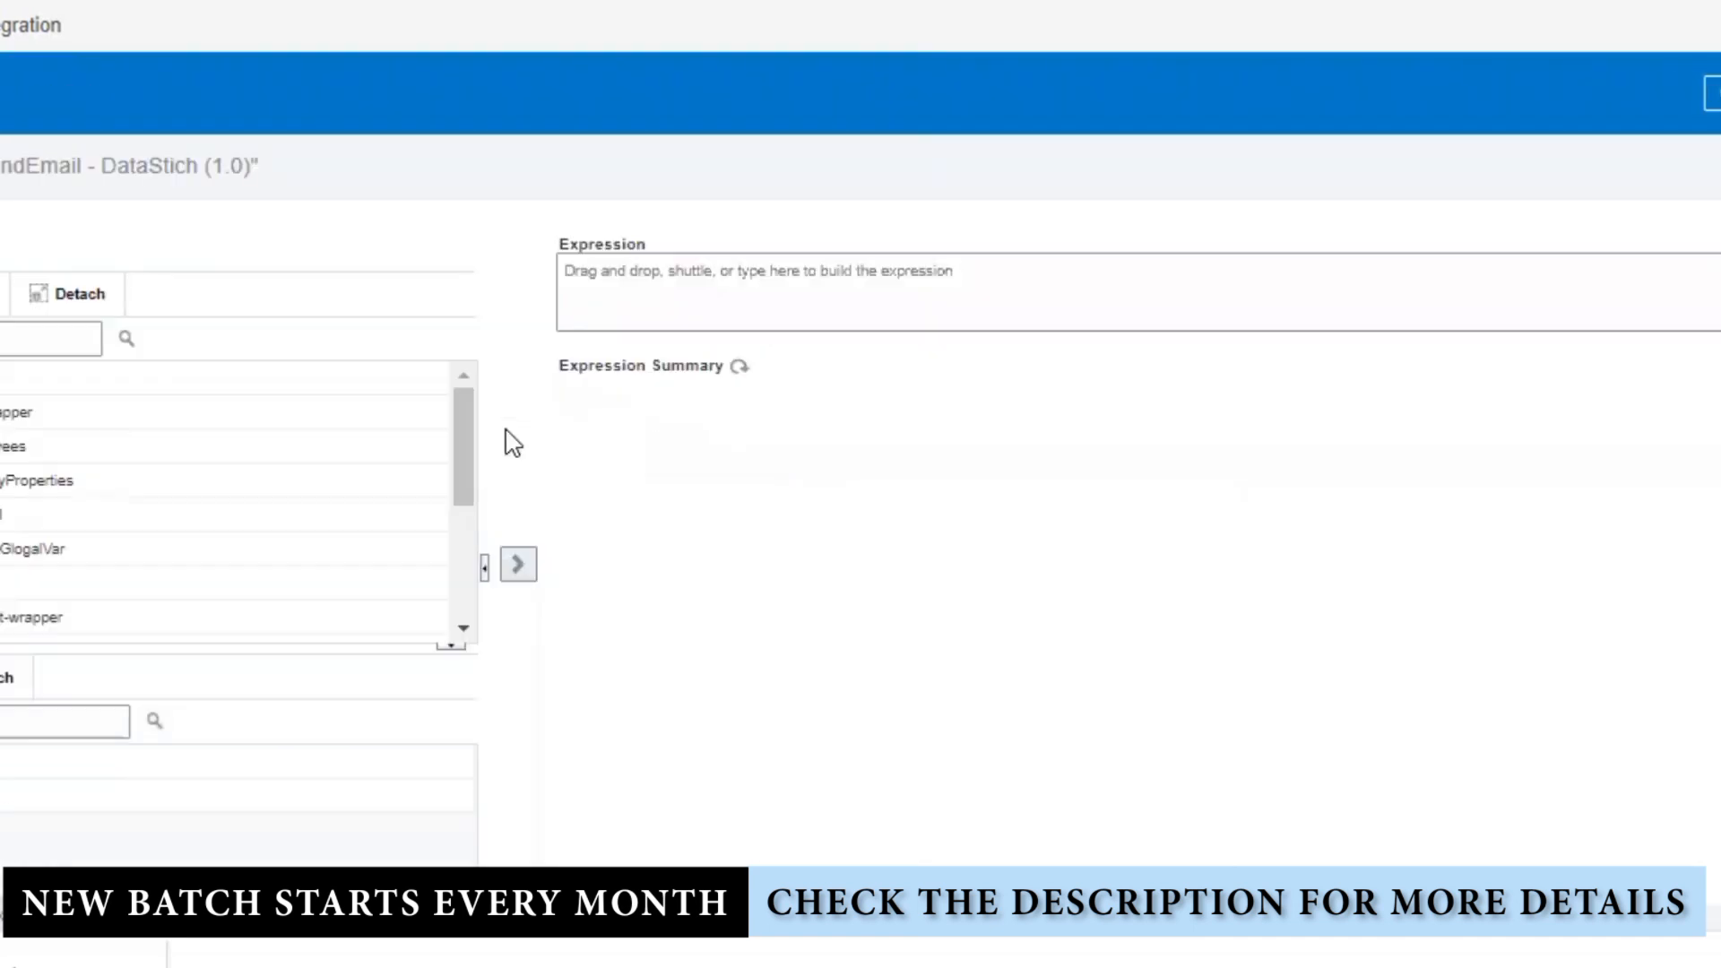
left_click(682, 304)
type("\"File Split and Sich")
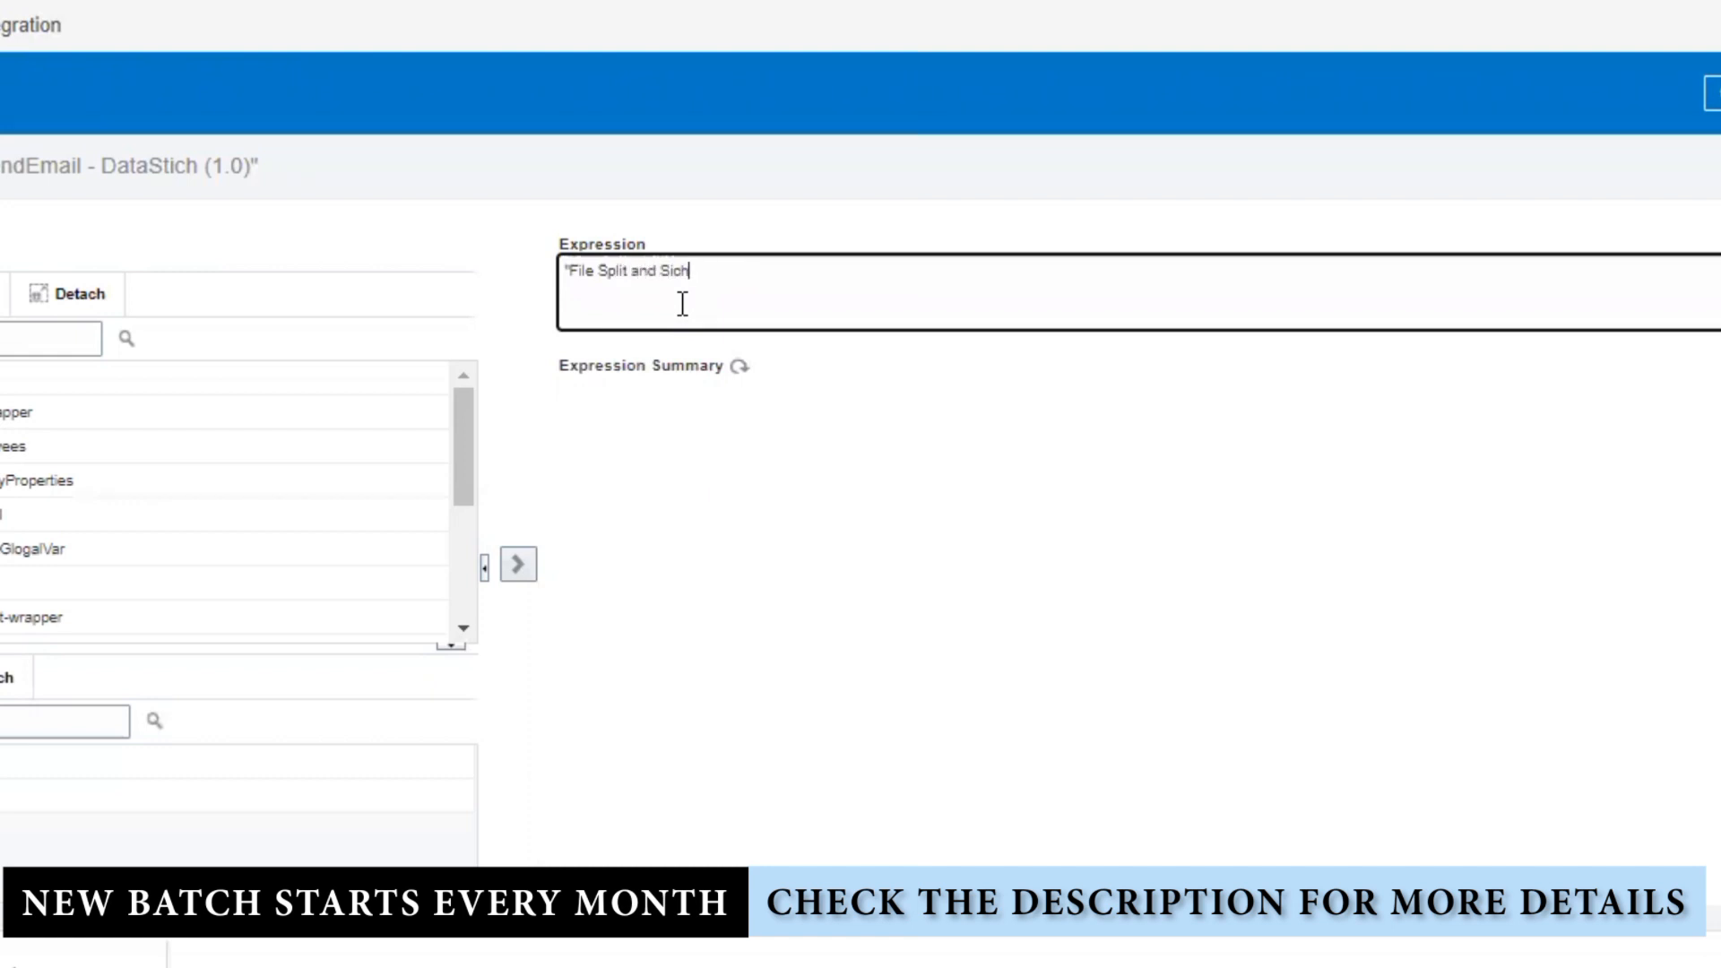
type("Ompleted")
key("Left")
key("Left")
type("t")
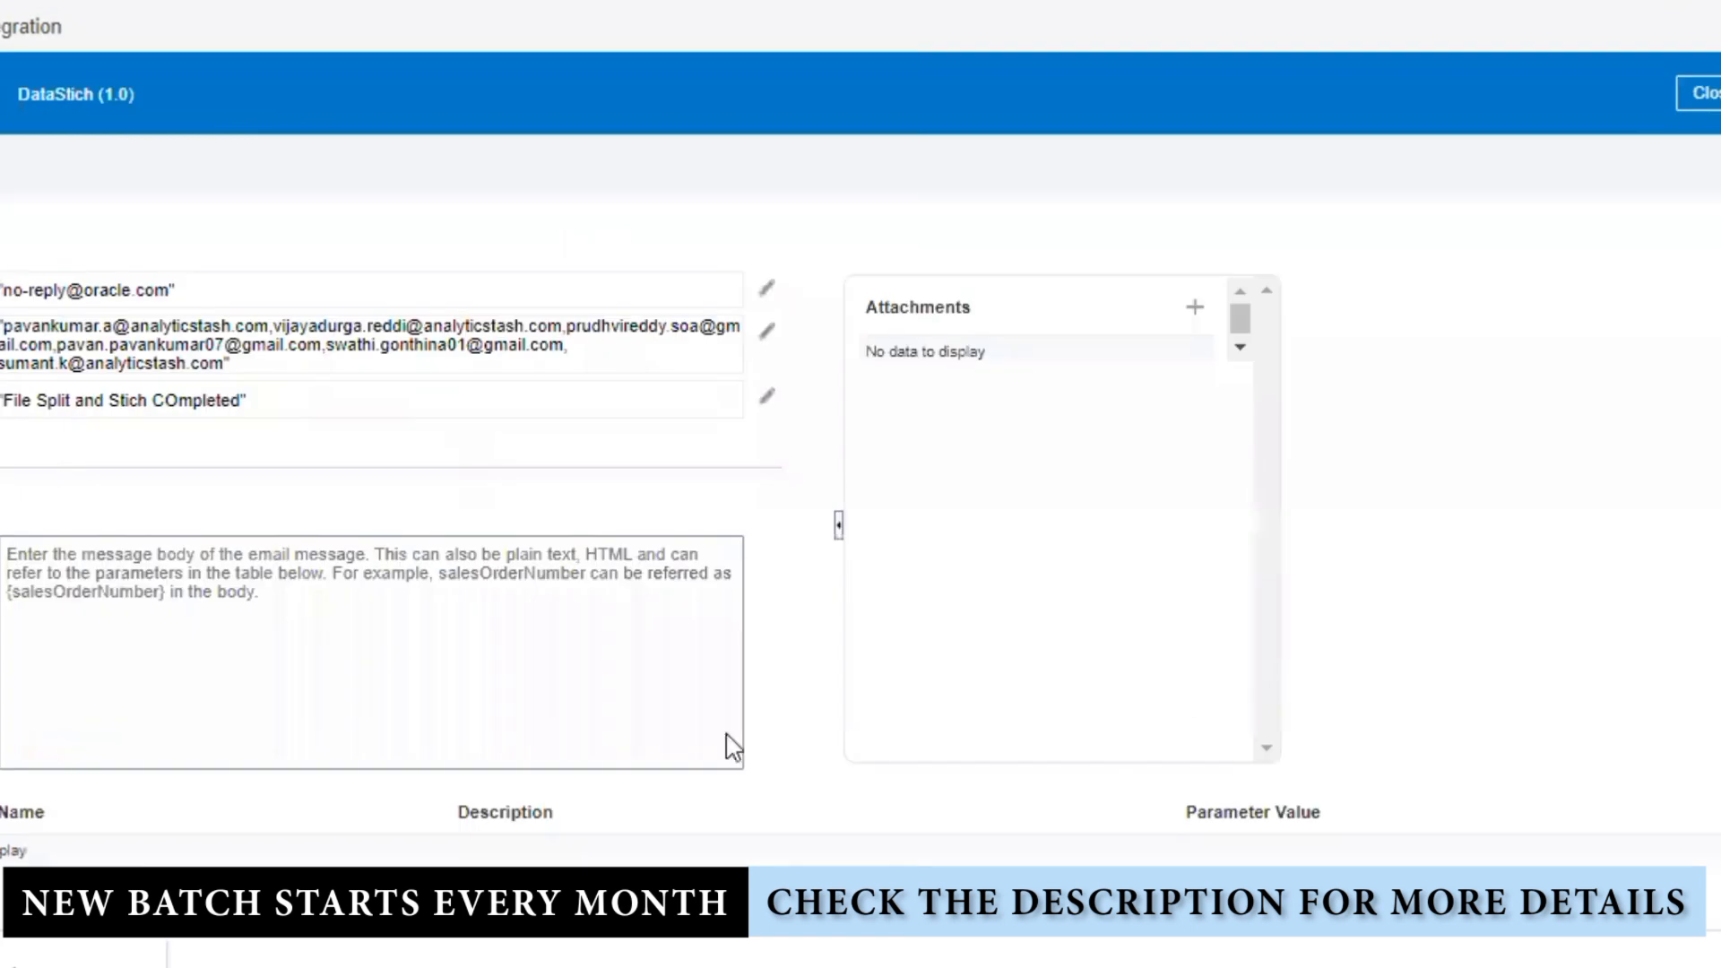
Step: Write a body with a Dear greeting and a Stich-of-employee-details completion line, signed Admin
left_click(334, 565)
type("Dear User,")
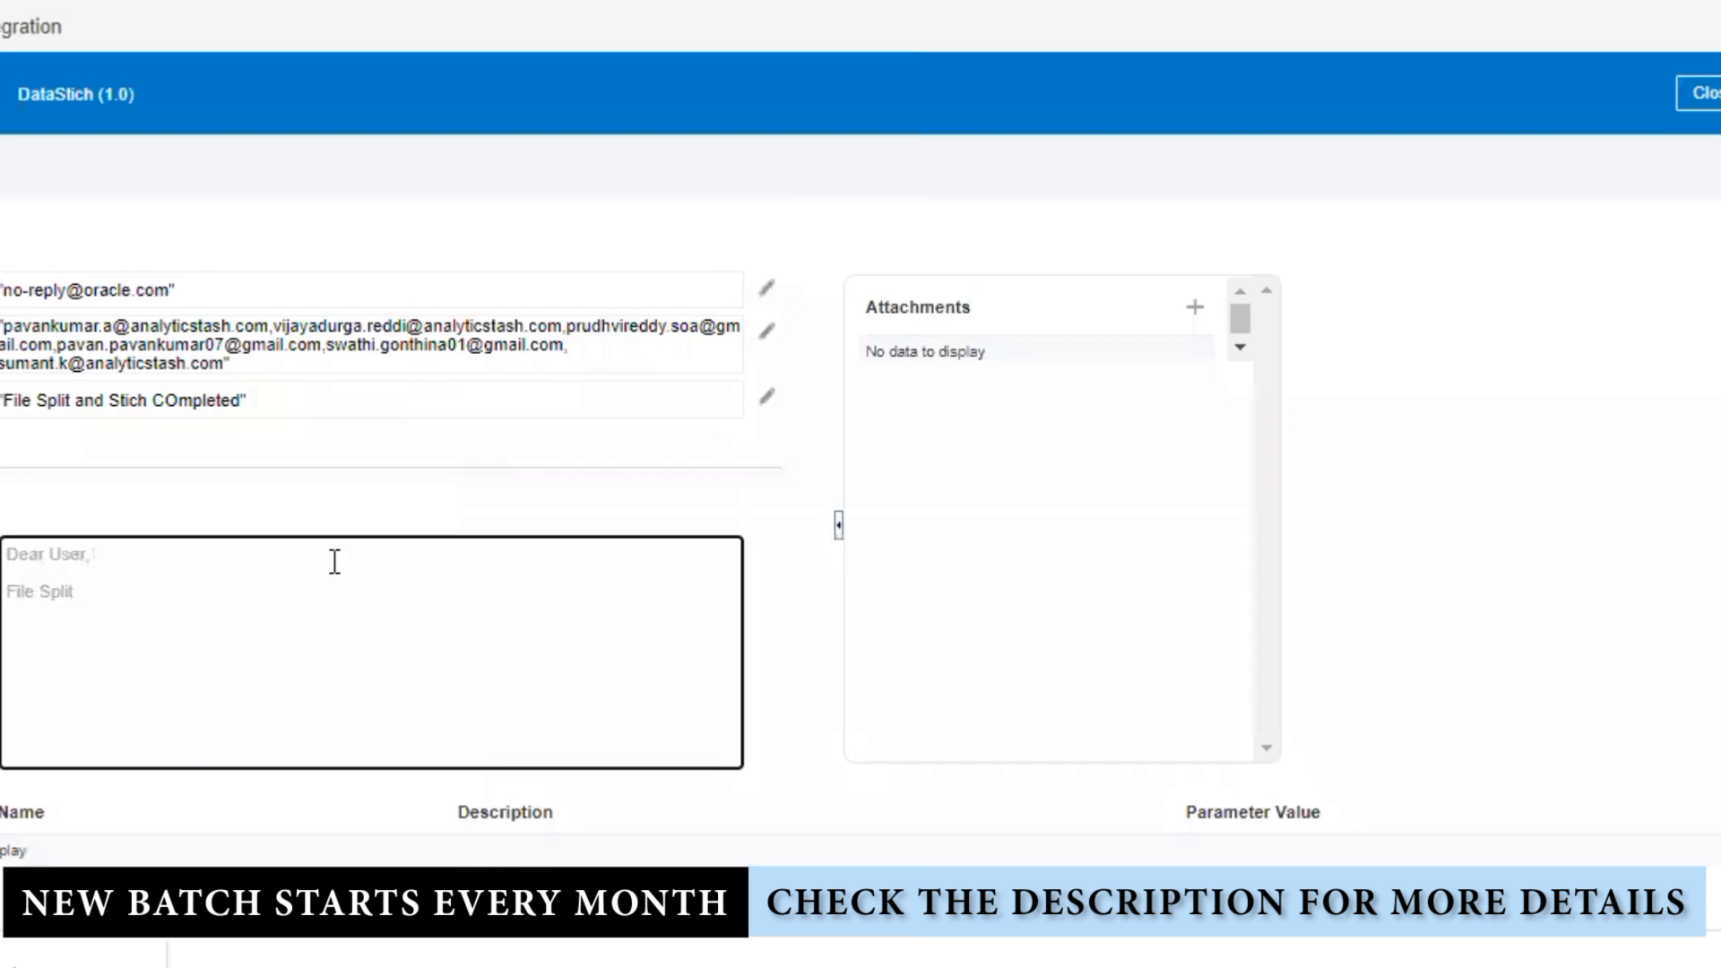
type("and Stich of the employee de")
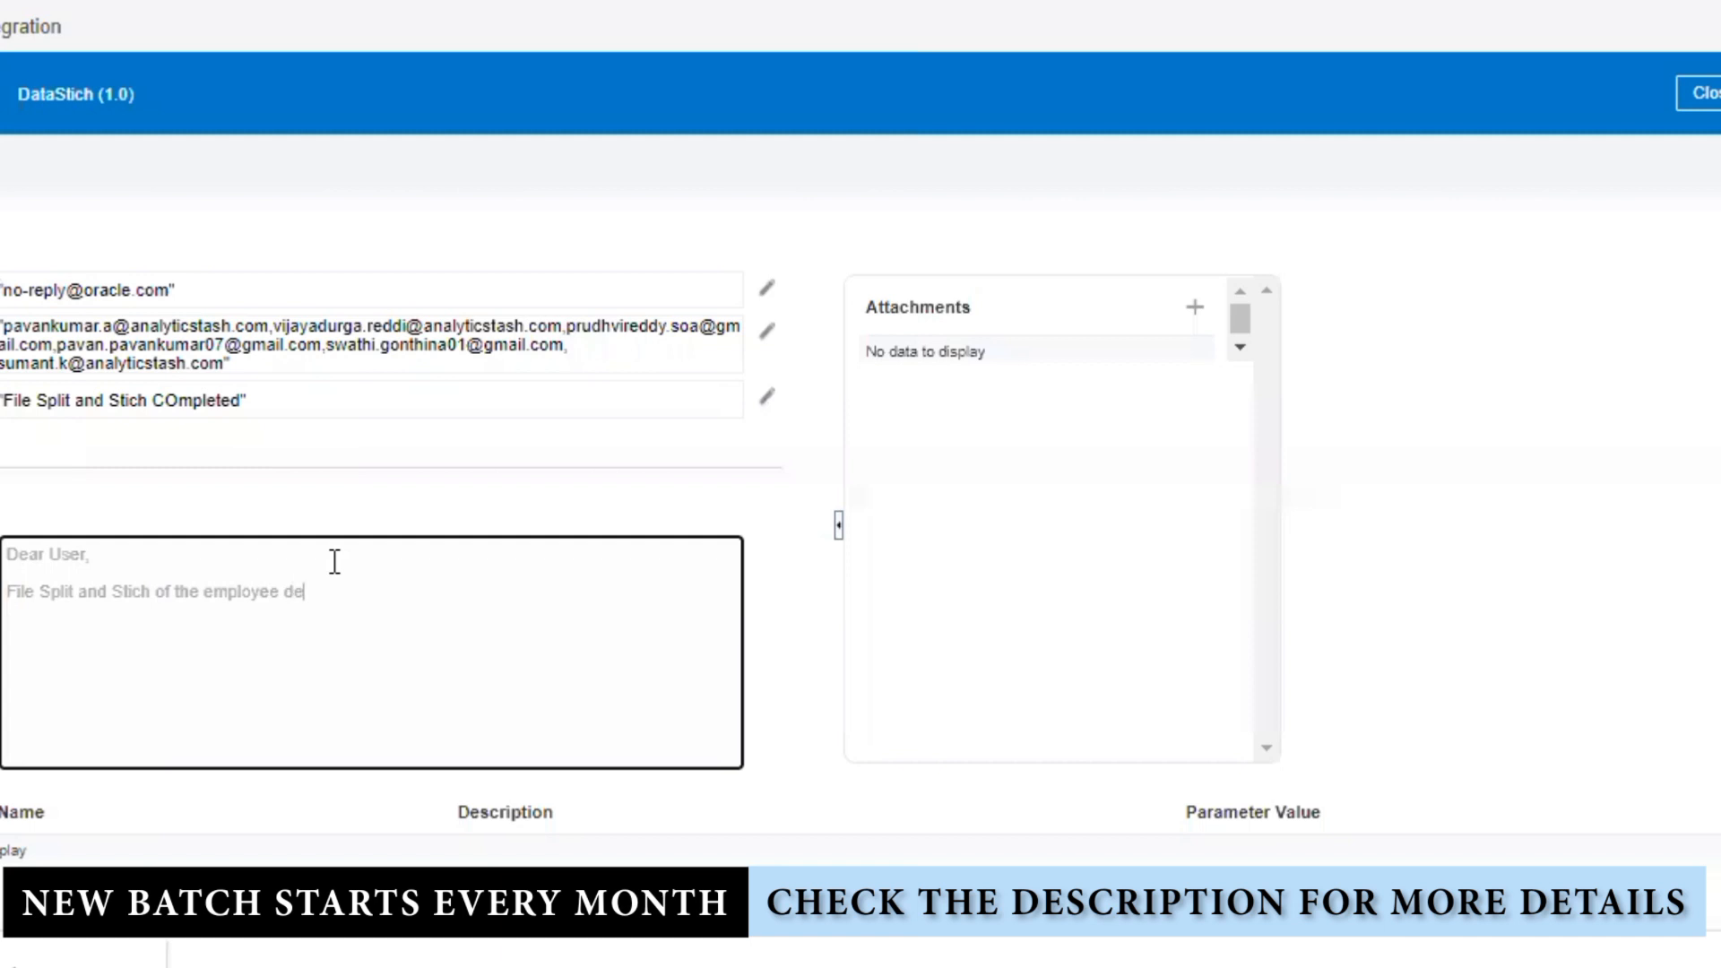
type("tails completed   REga")
key("BackSpace")
key("BackSpace")
key("BackSpace")
scroll(889, 706, "down", 1)
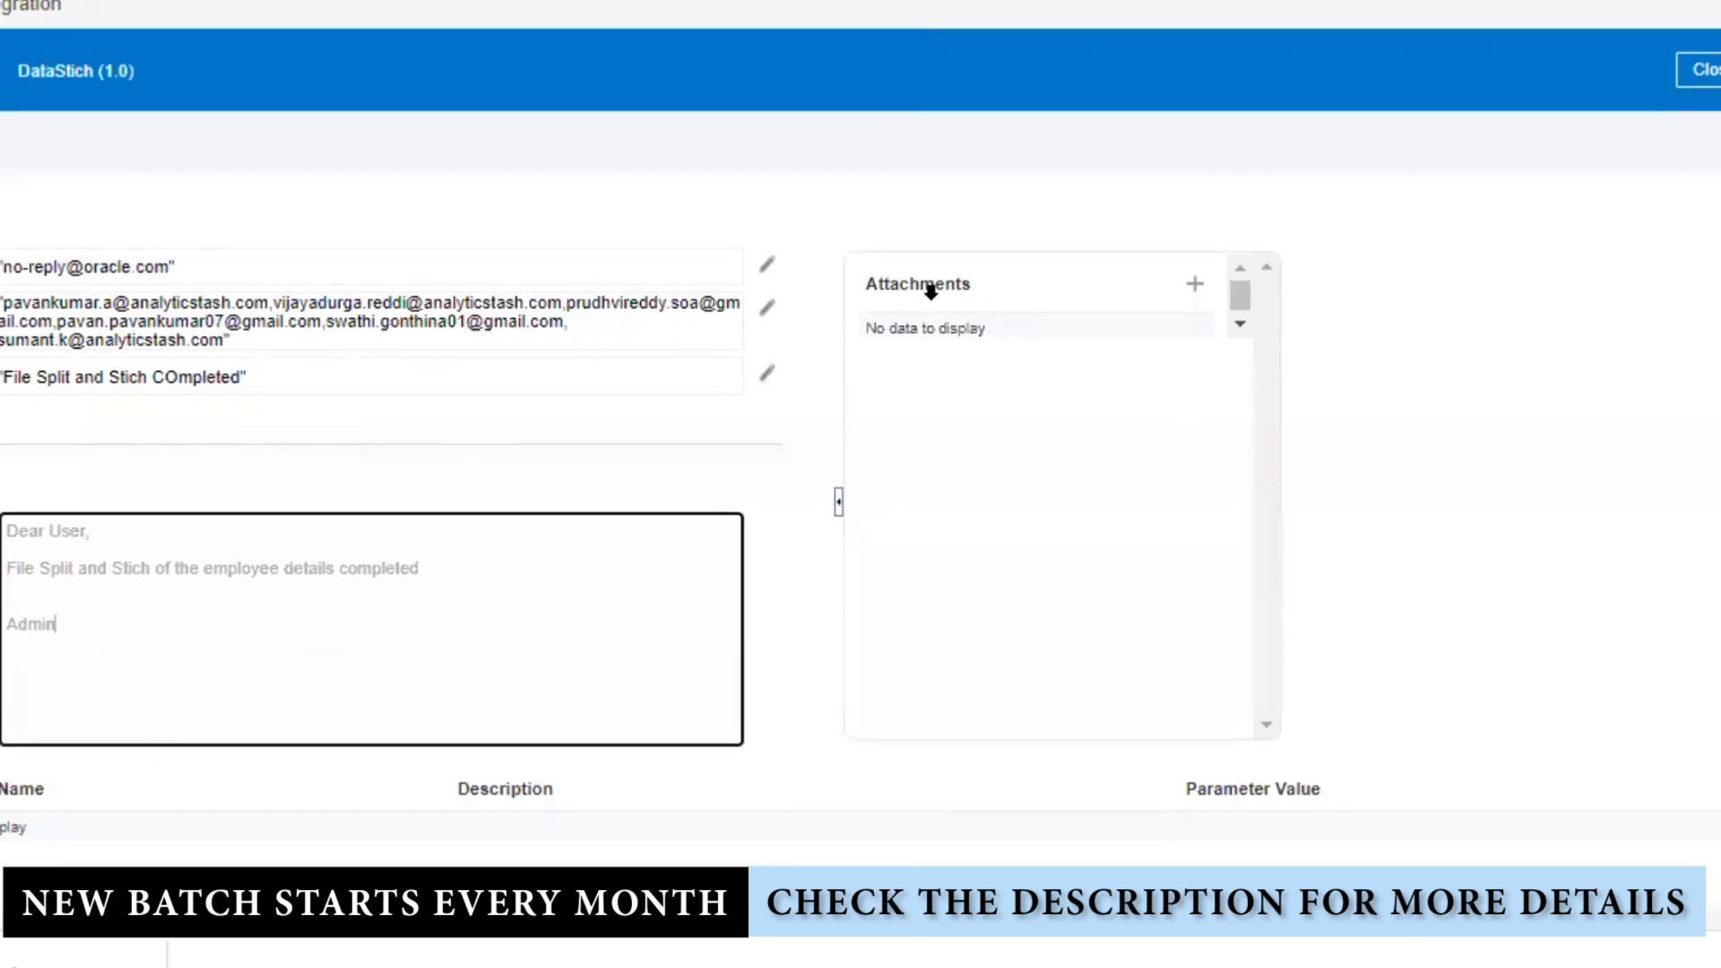
Step: Abandon the empty attachment expression and discard the unsaved email changes
left_click(1197, 287)
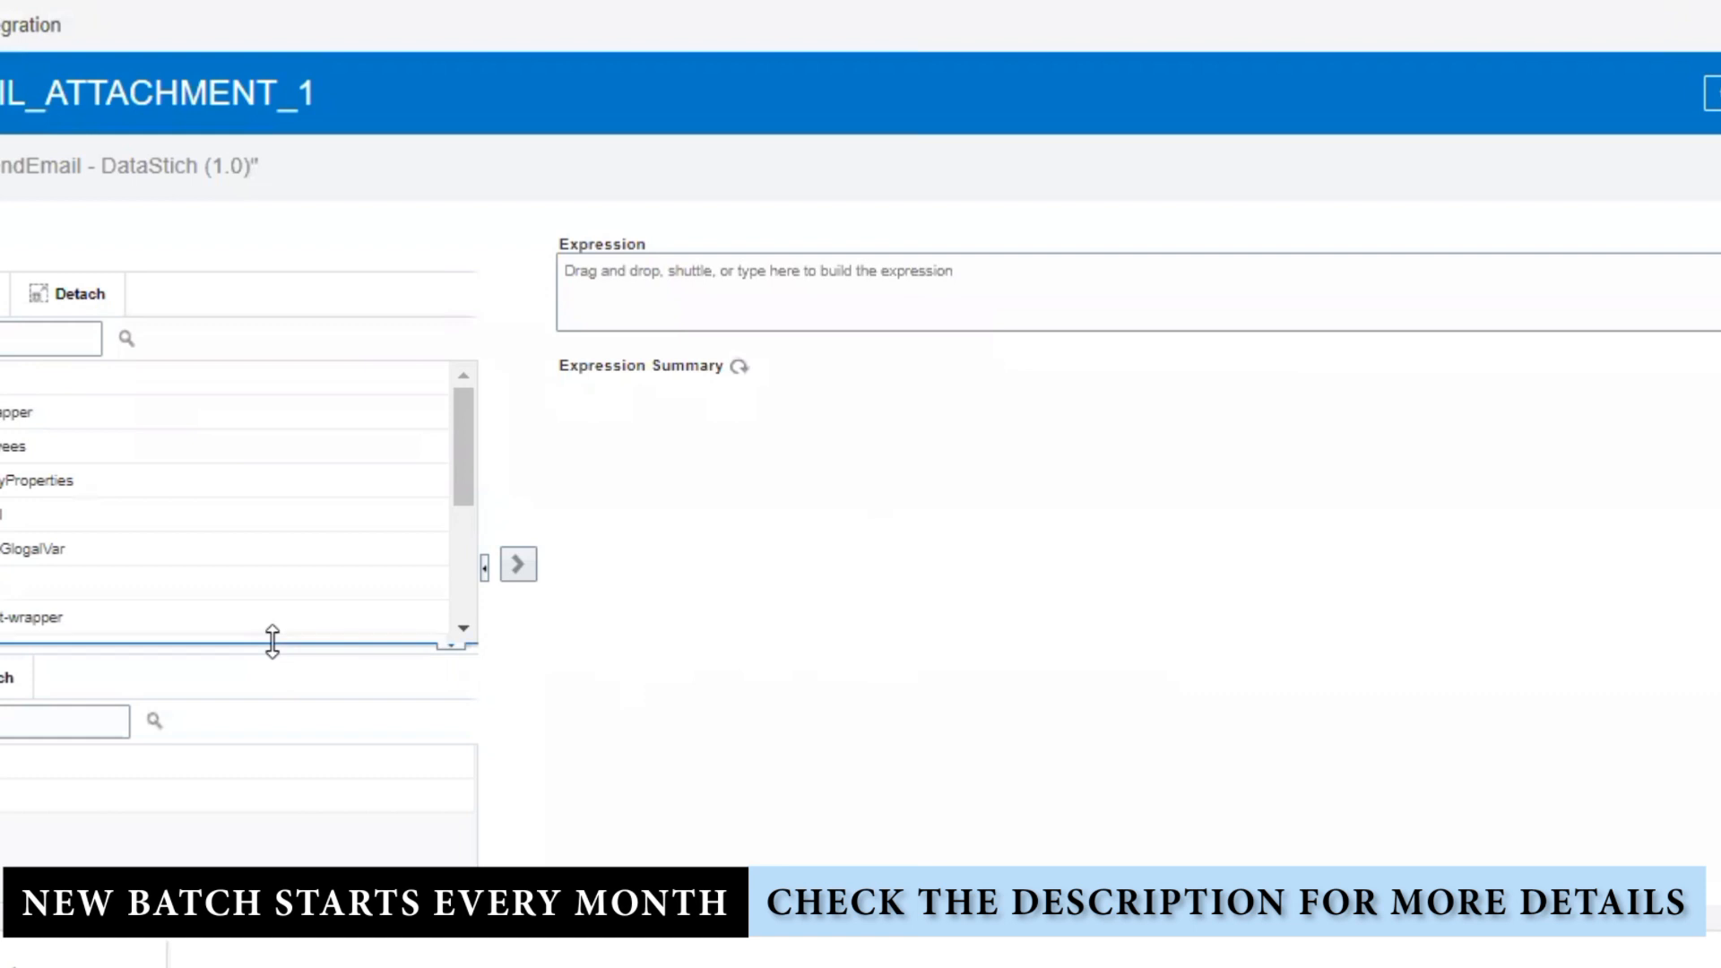
left_click_drag(273, 642, 305, 850)
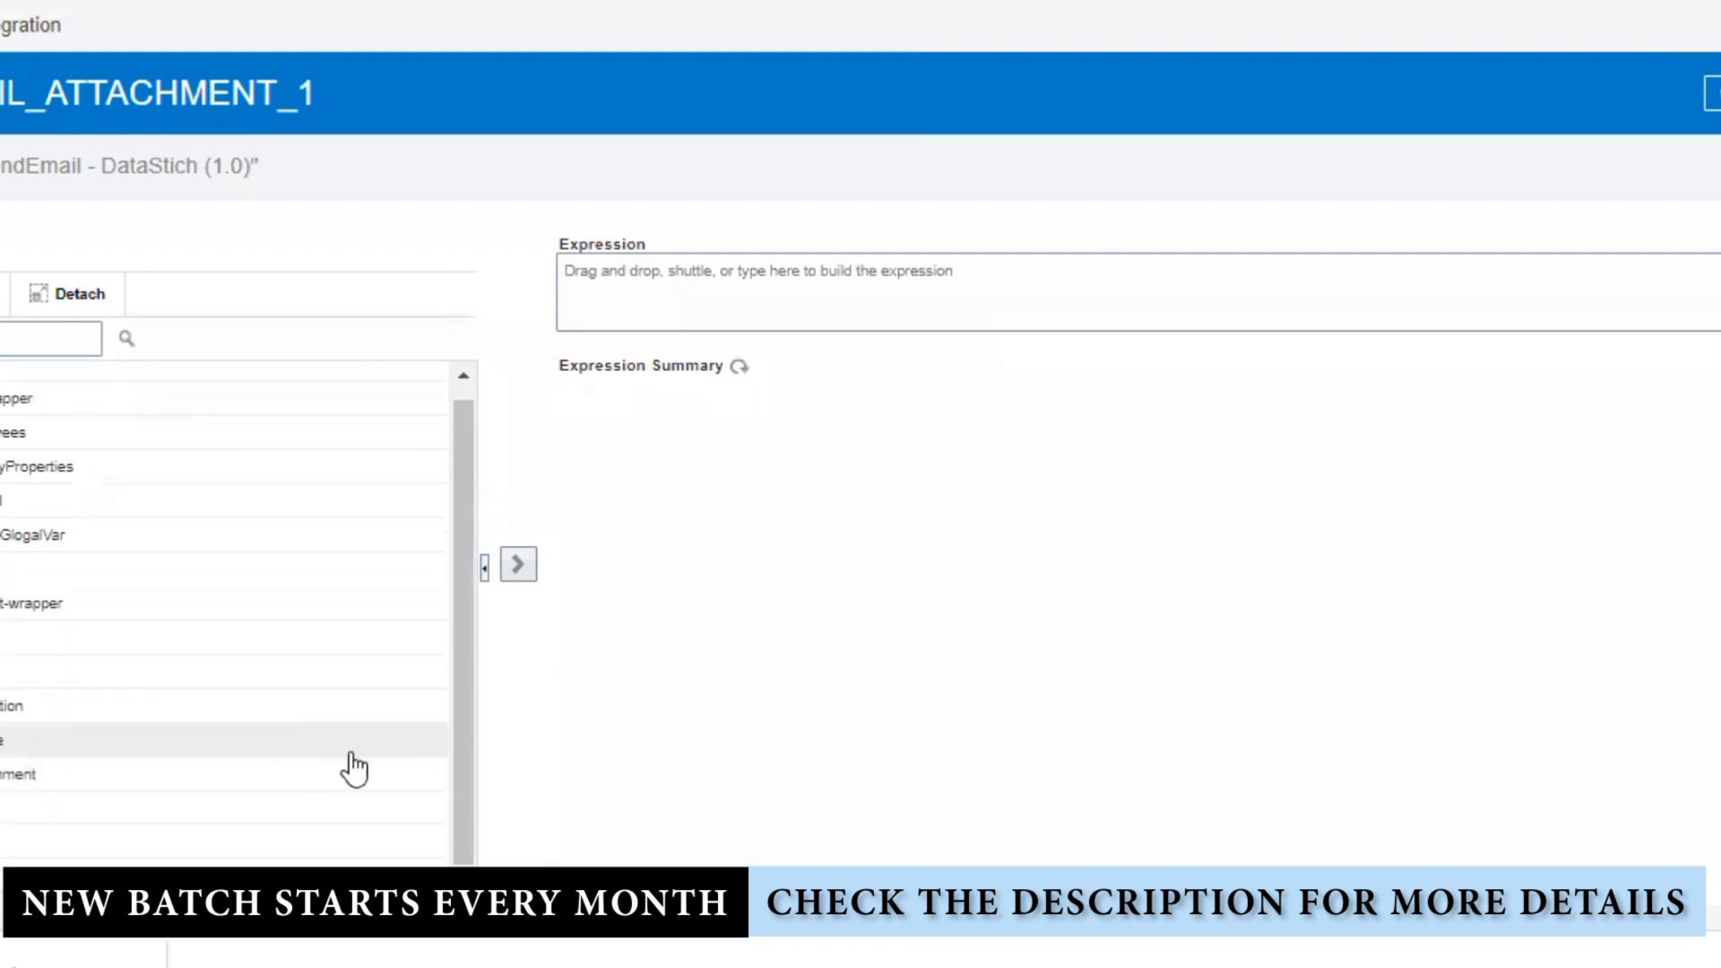
scroll(352, 756, "up", 1)
scroll(375, 748, "down", 1)
scroll(377, 747, "up", 1)
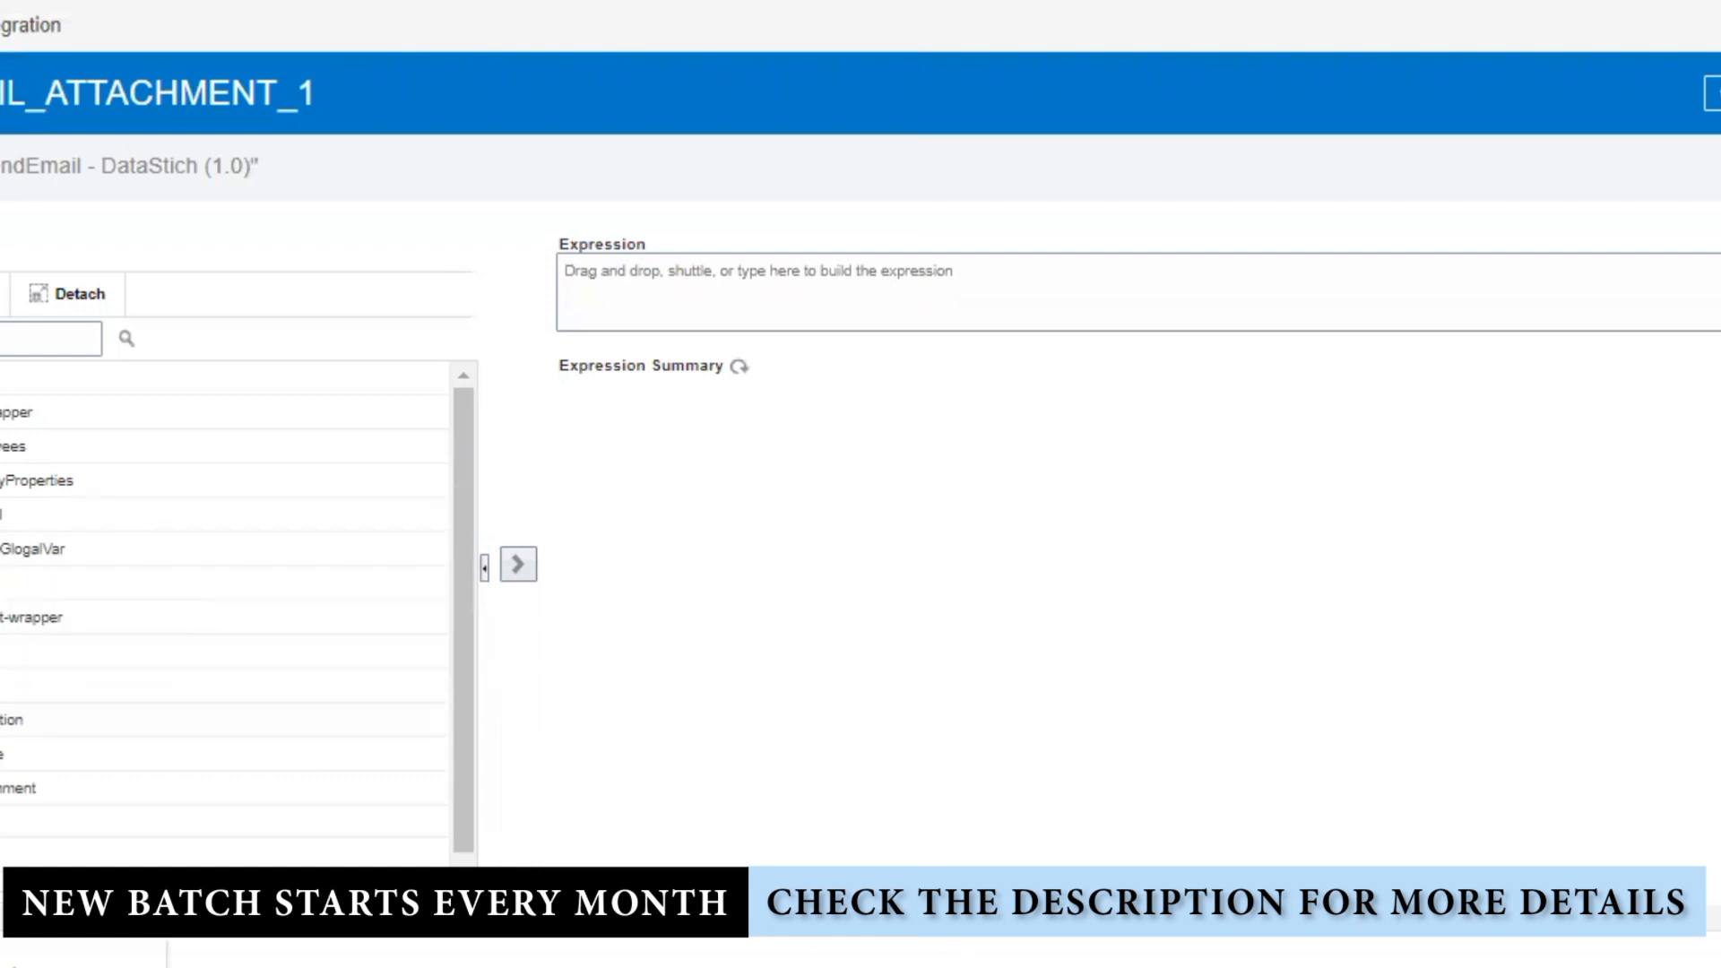
left_click(1715, 94)
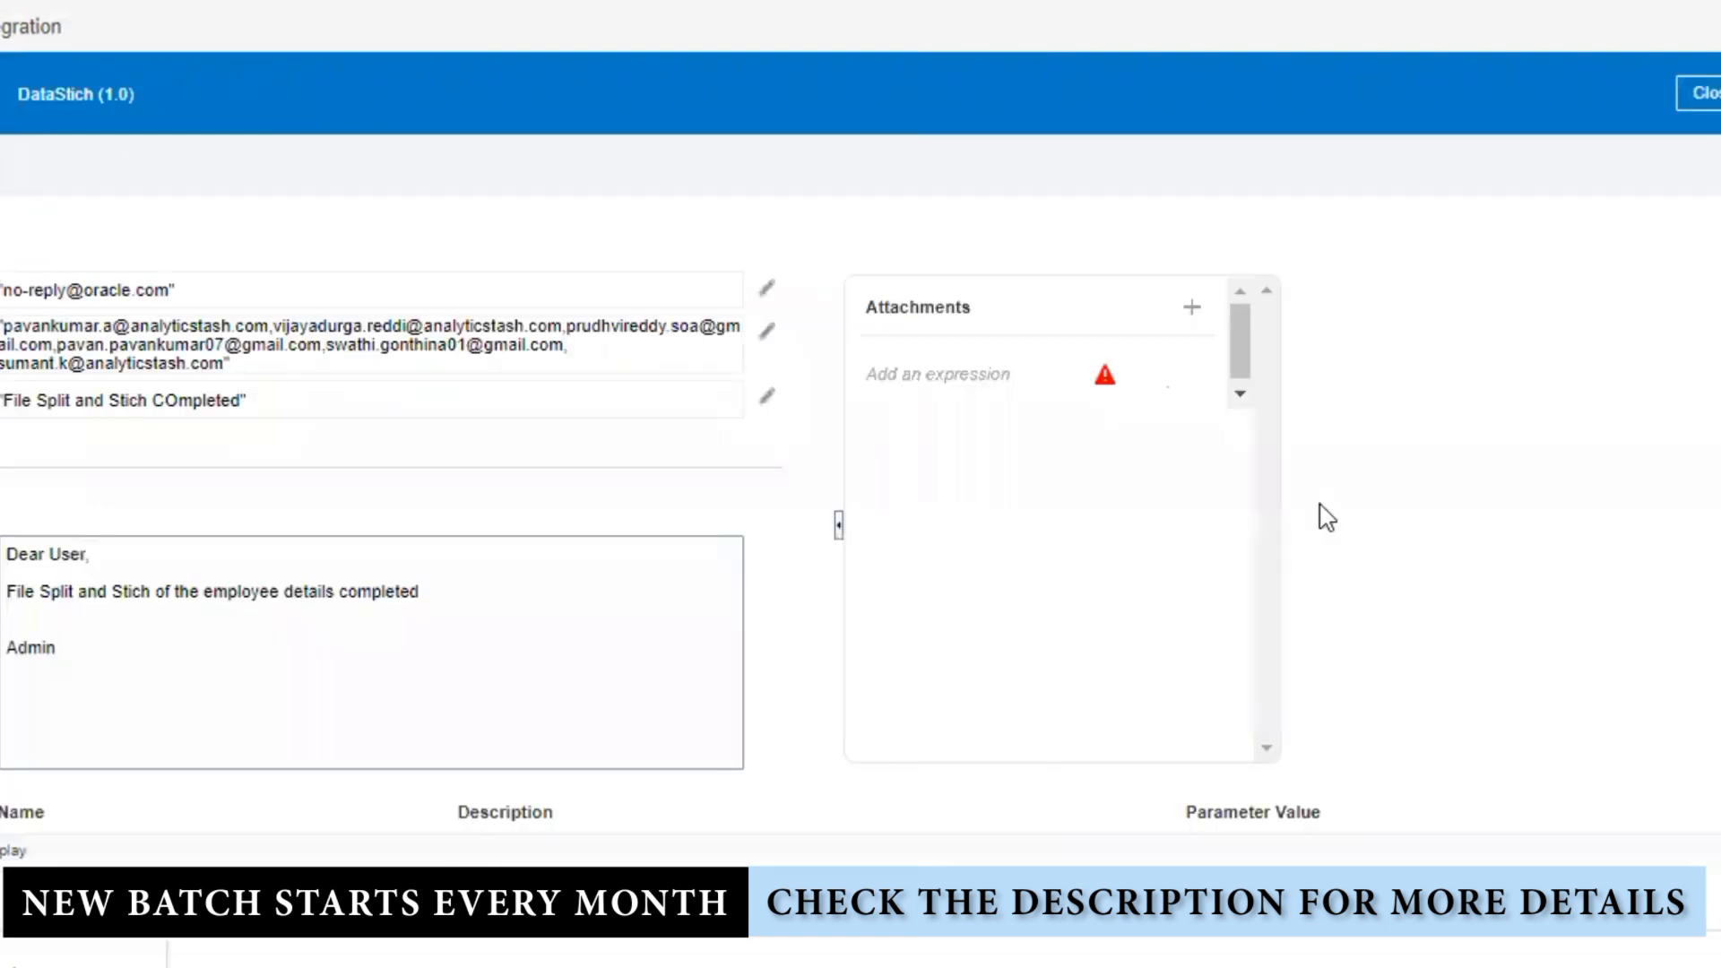
left_click(1703, 93)
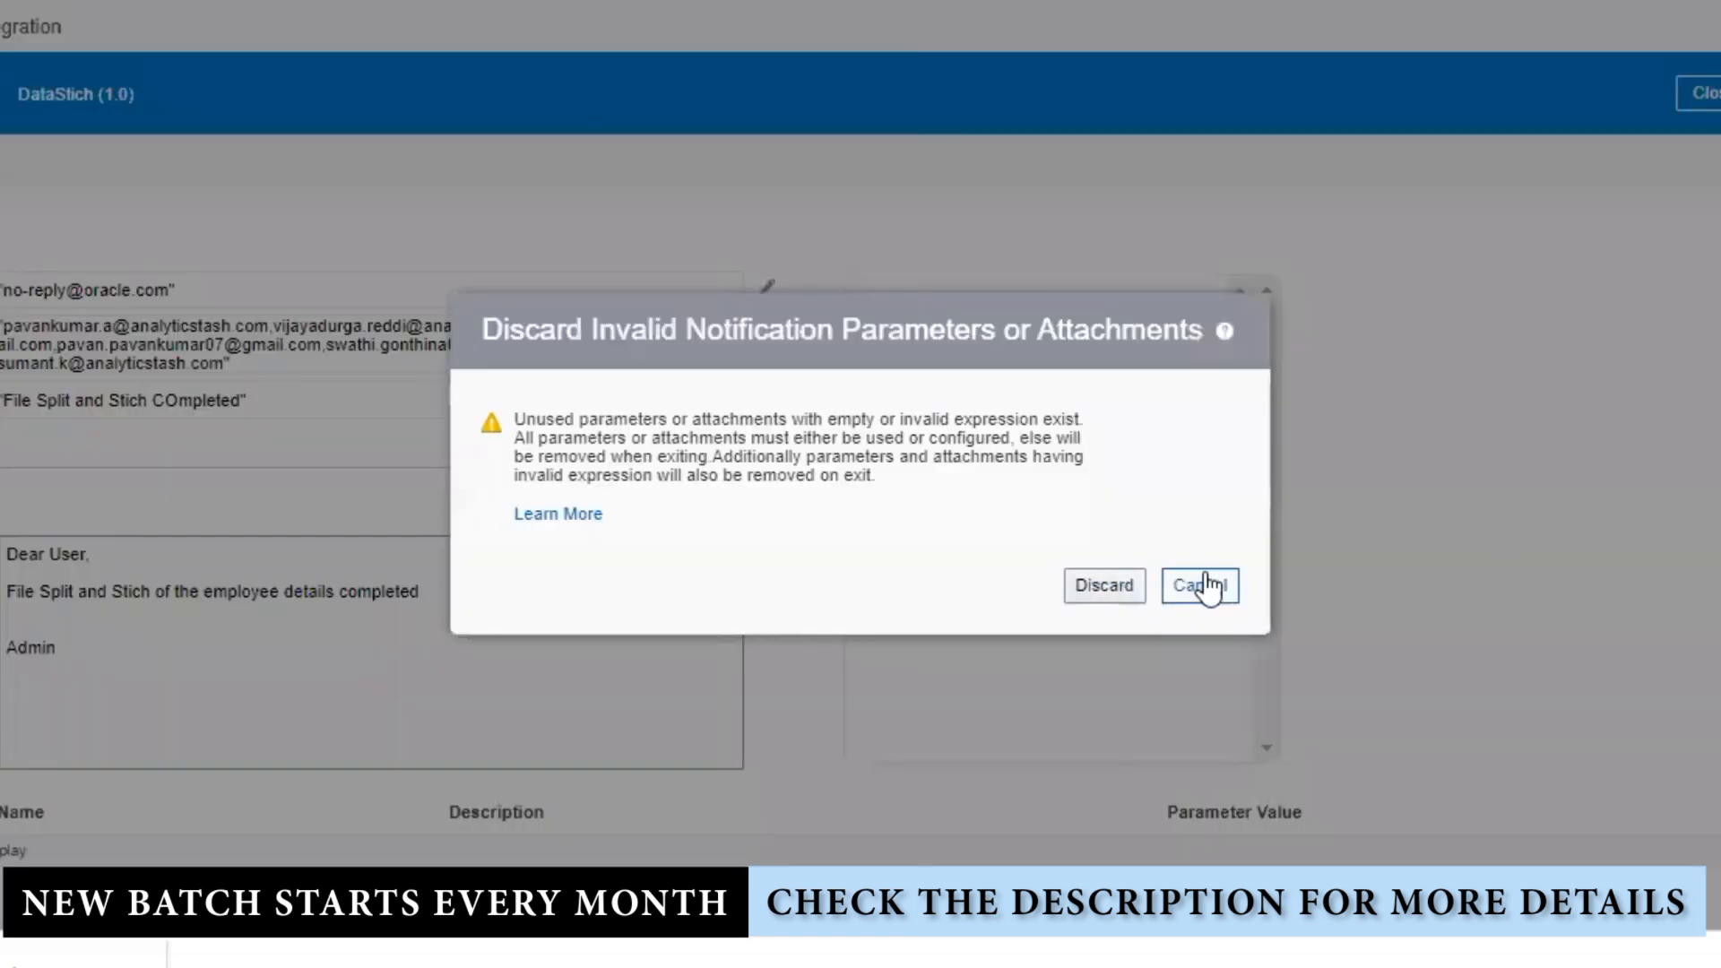
left_click(1104, 587)
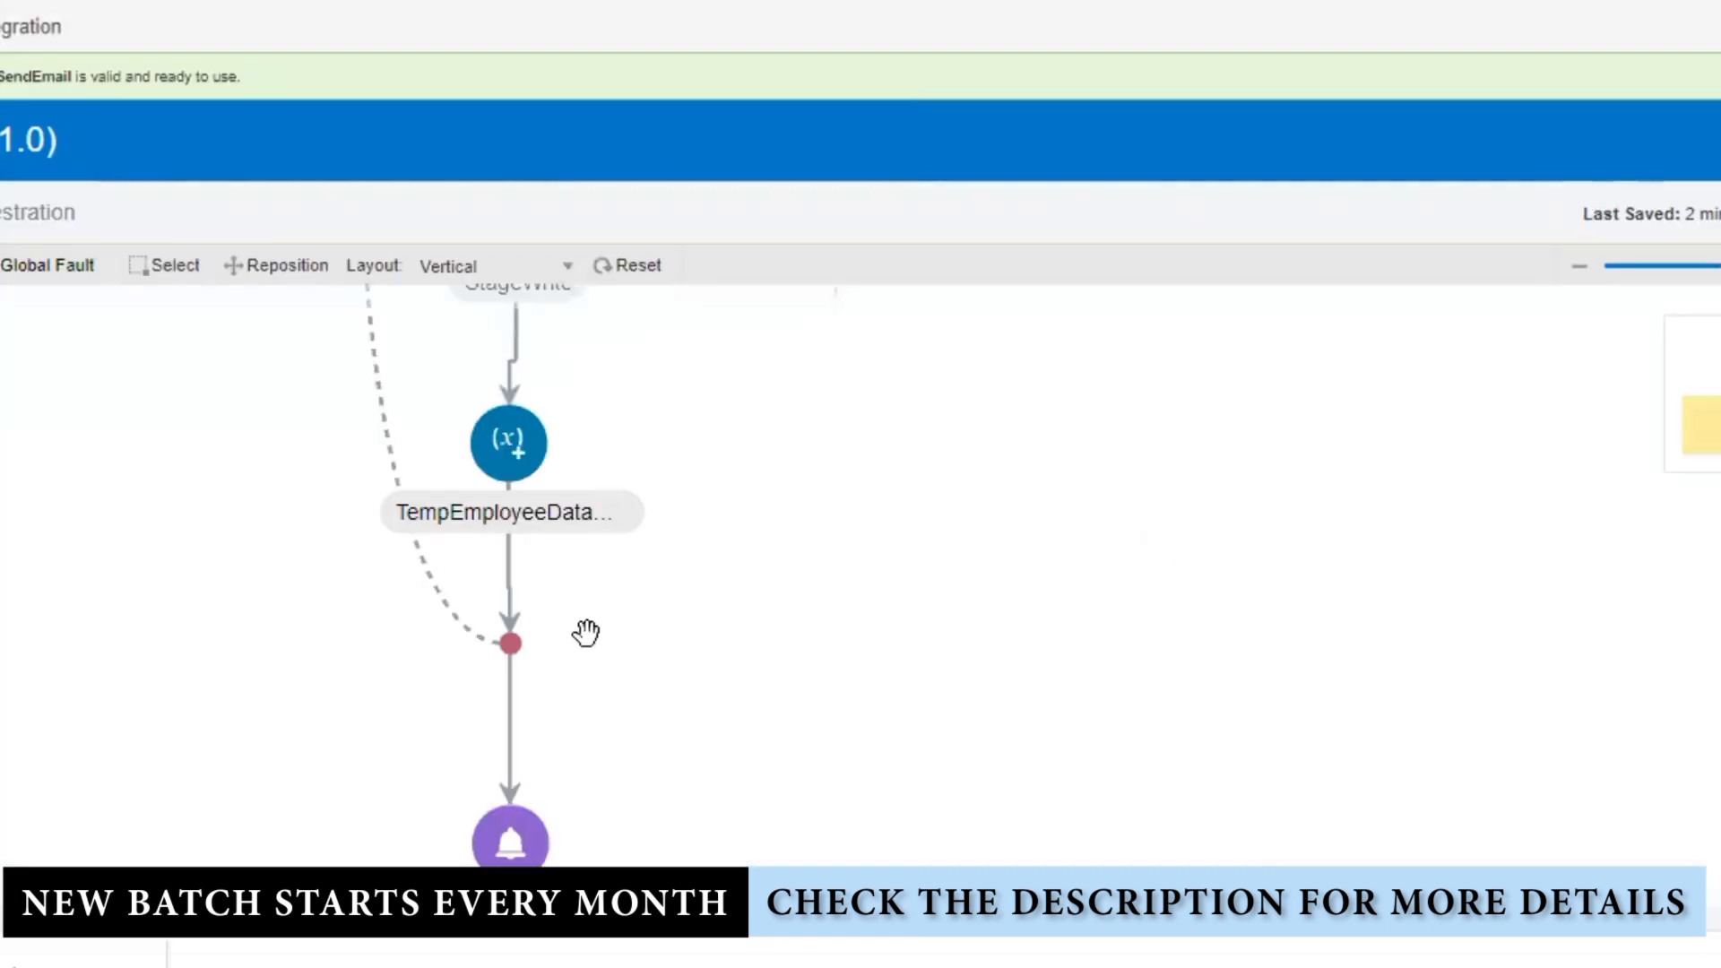
Step: Reopen the SendEmail notification settings from the flow
scroll(986, 704, "down", 3)
left_click(531, 628)
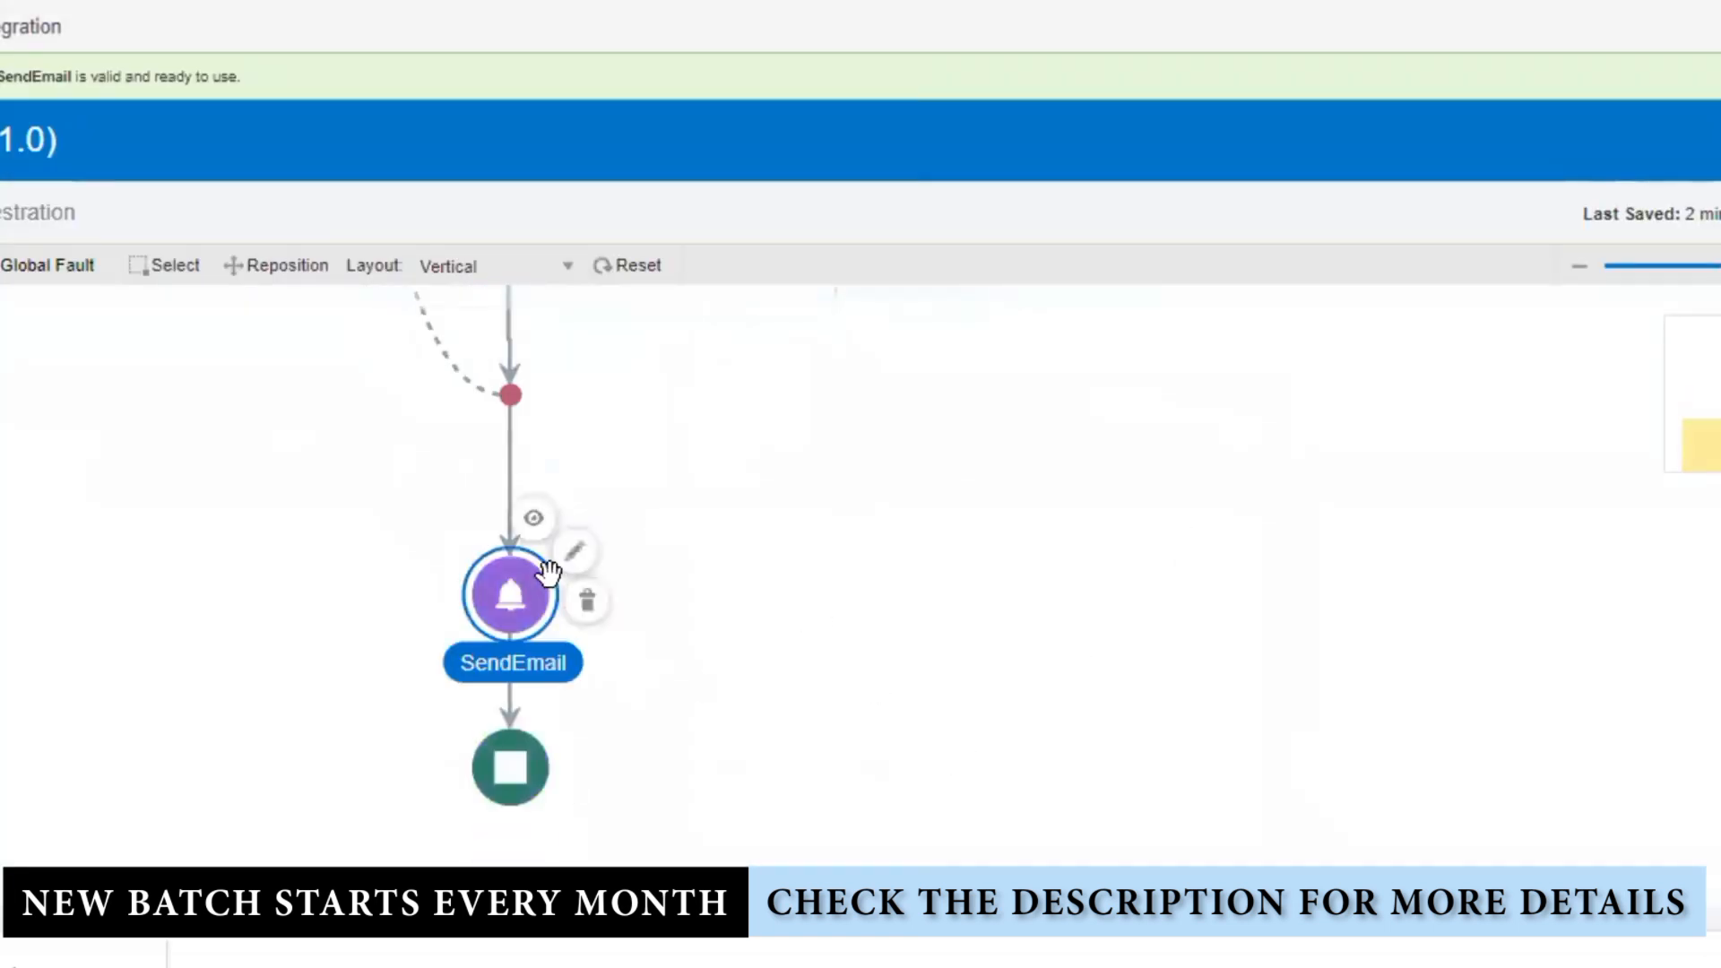
left_click(572, 554)
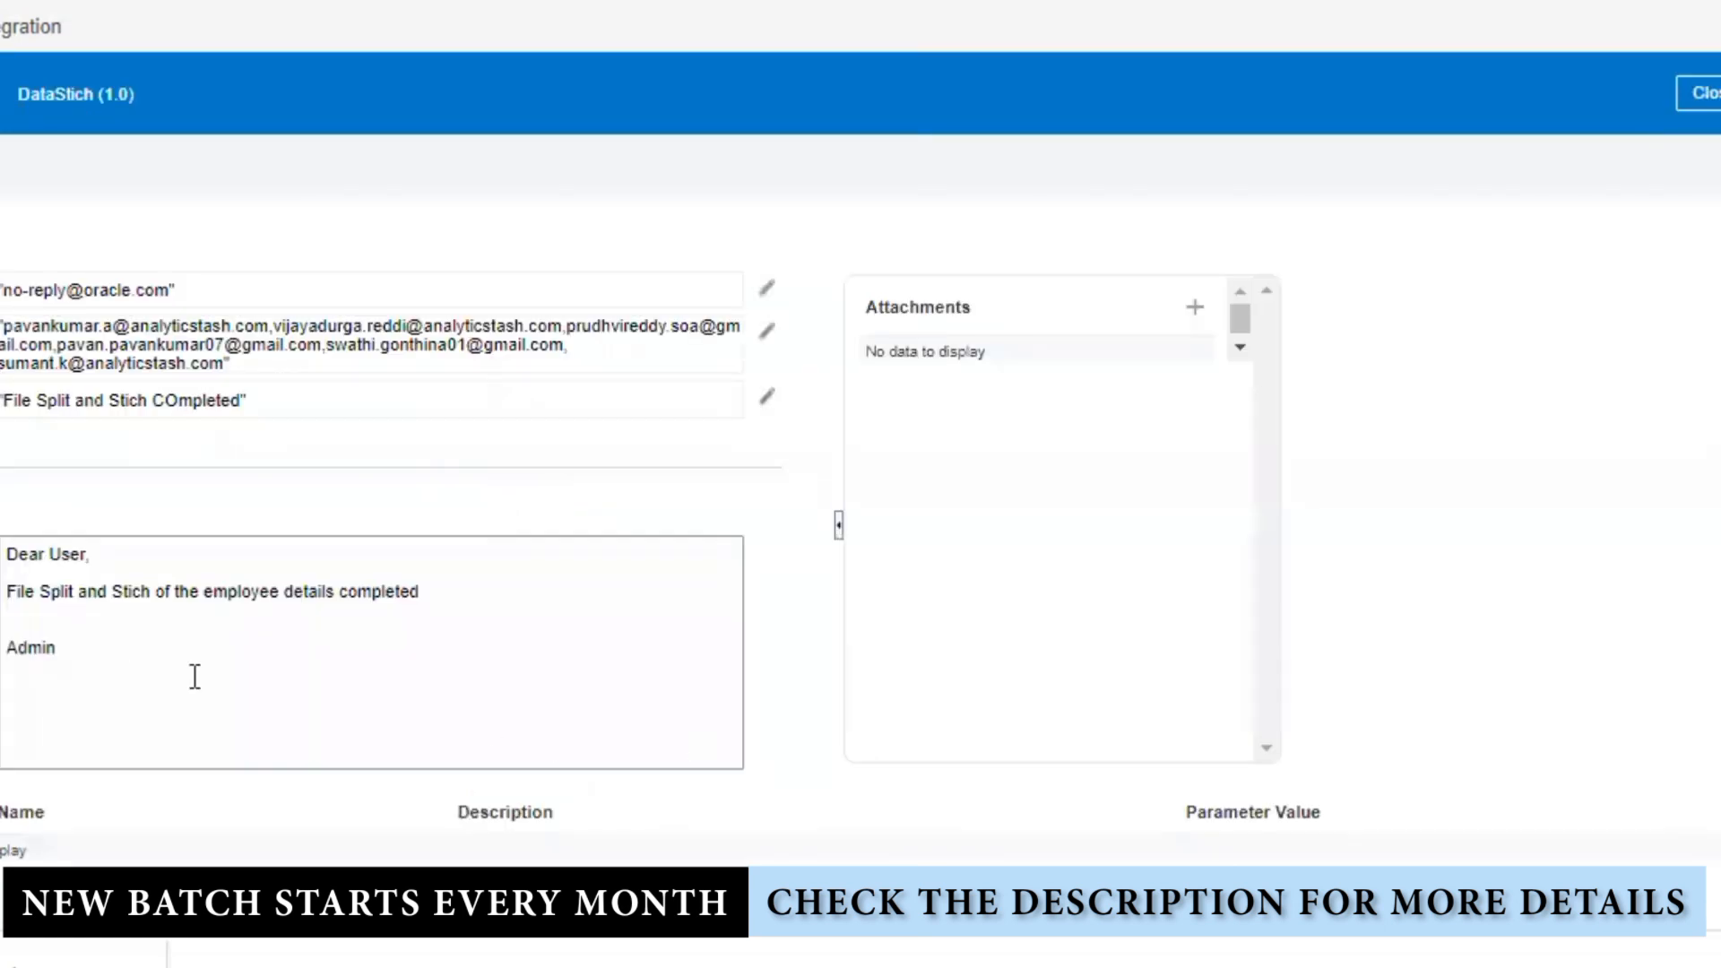
scroll(340, 649, "down", 1)
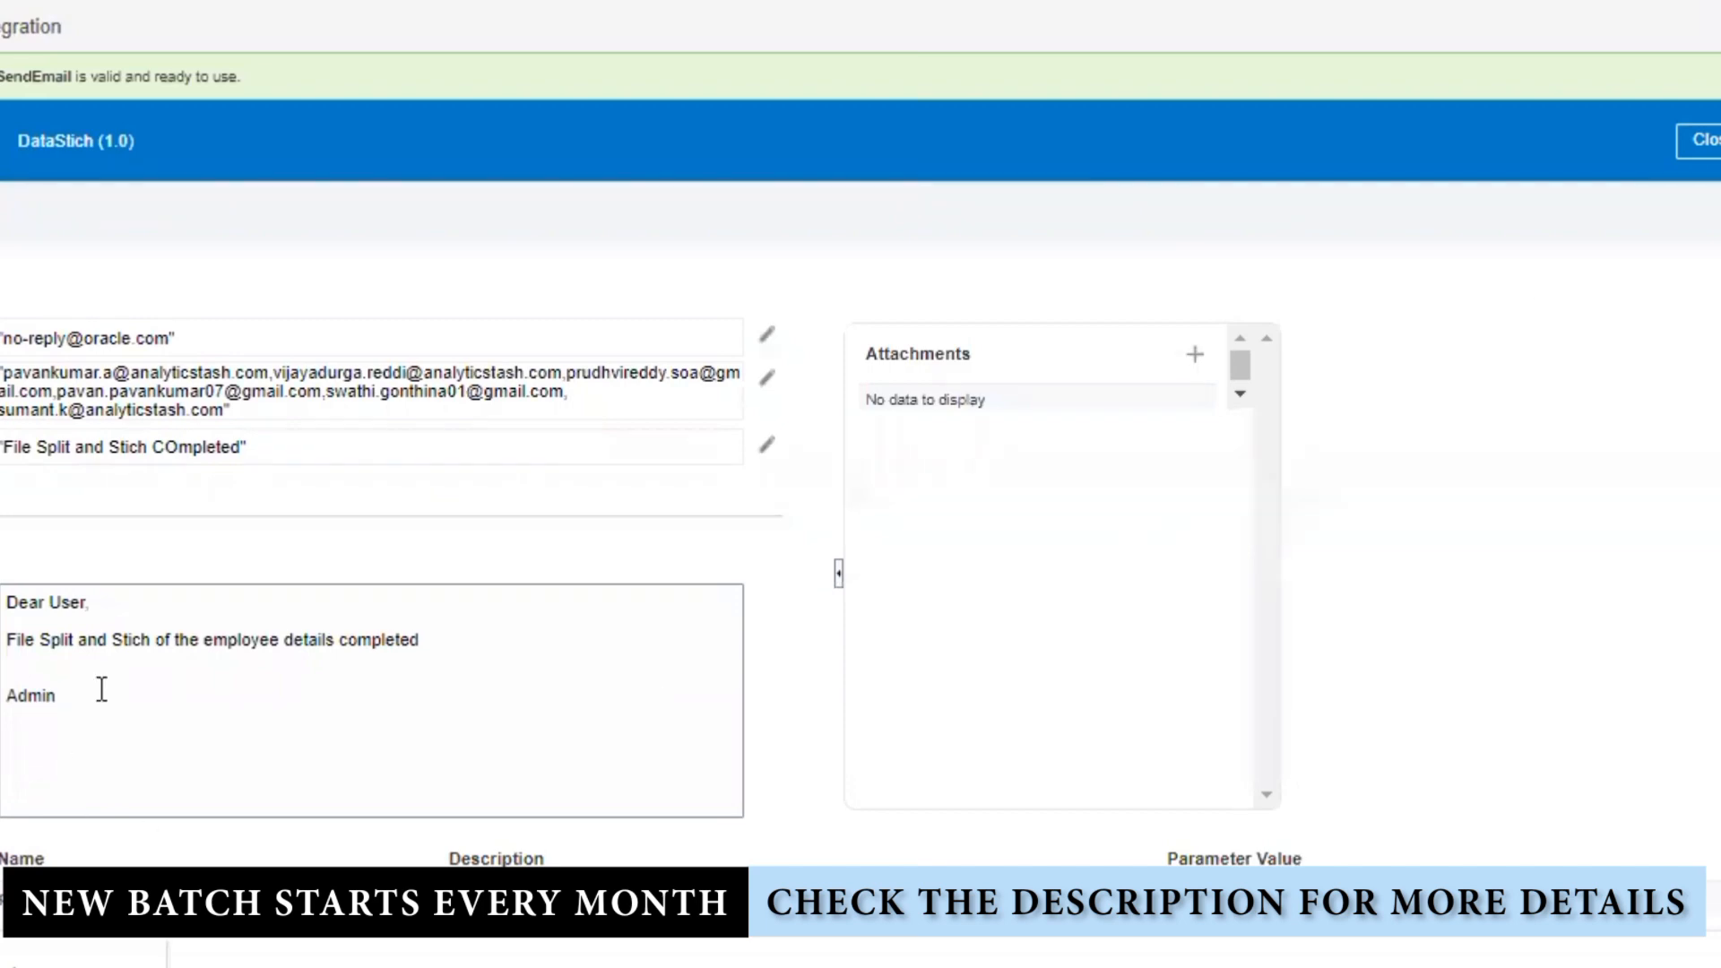
Step: Add 'Integration Name' and 'Instance ID' lines above Admin and add a new message parameter
left_click(481, 639)
key("Return")
key("Return")
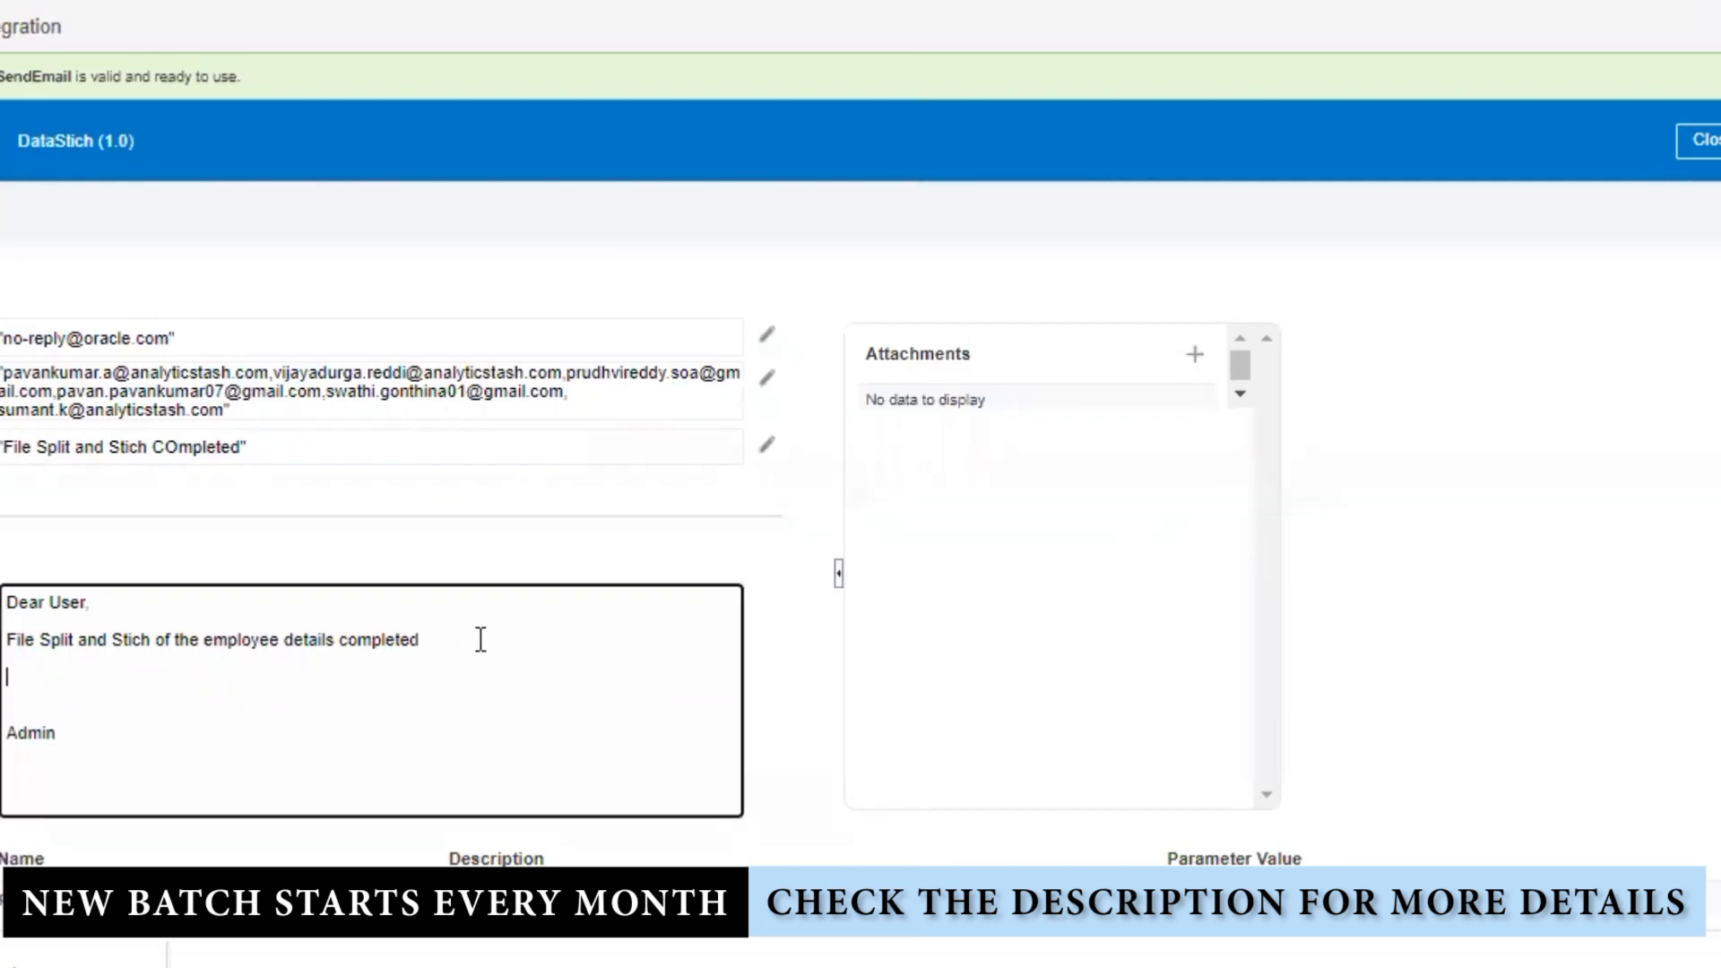
type("Integration Name :")
key("Return")
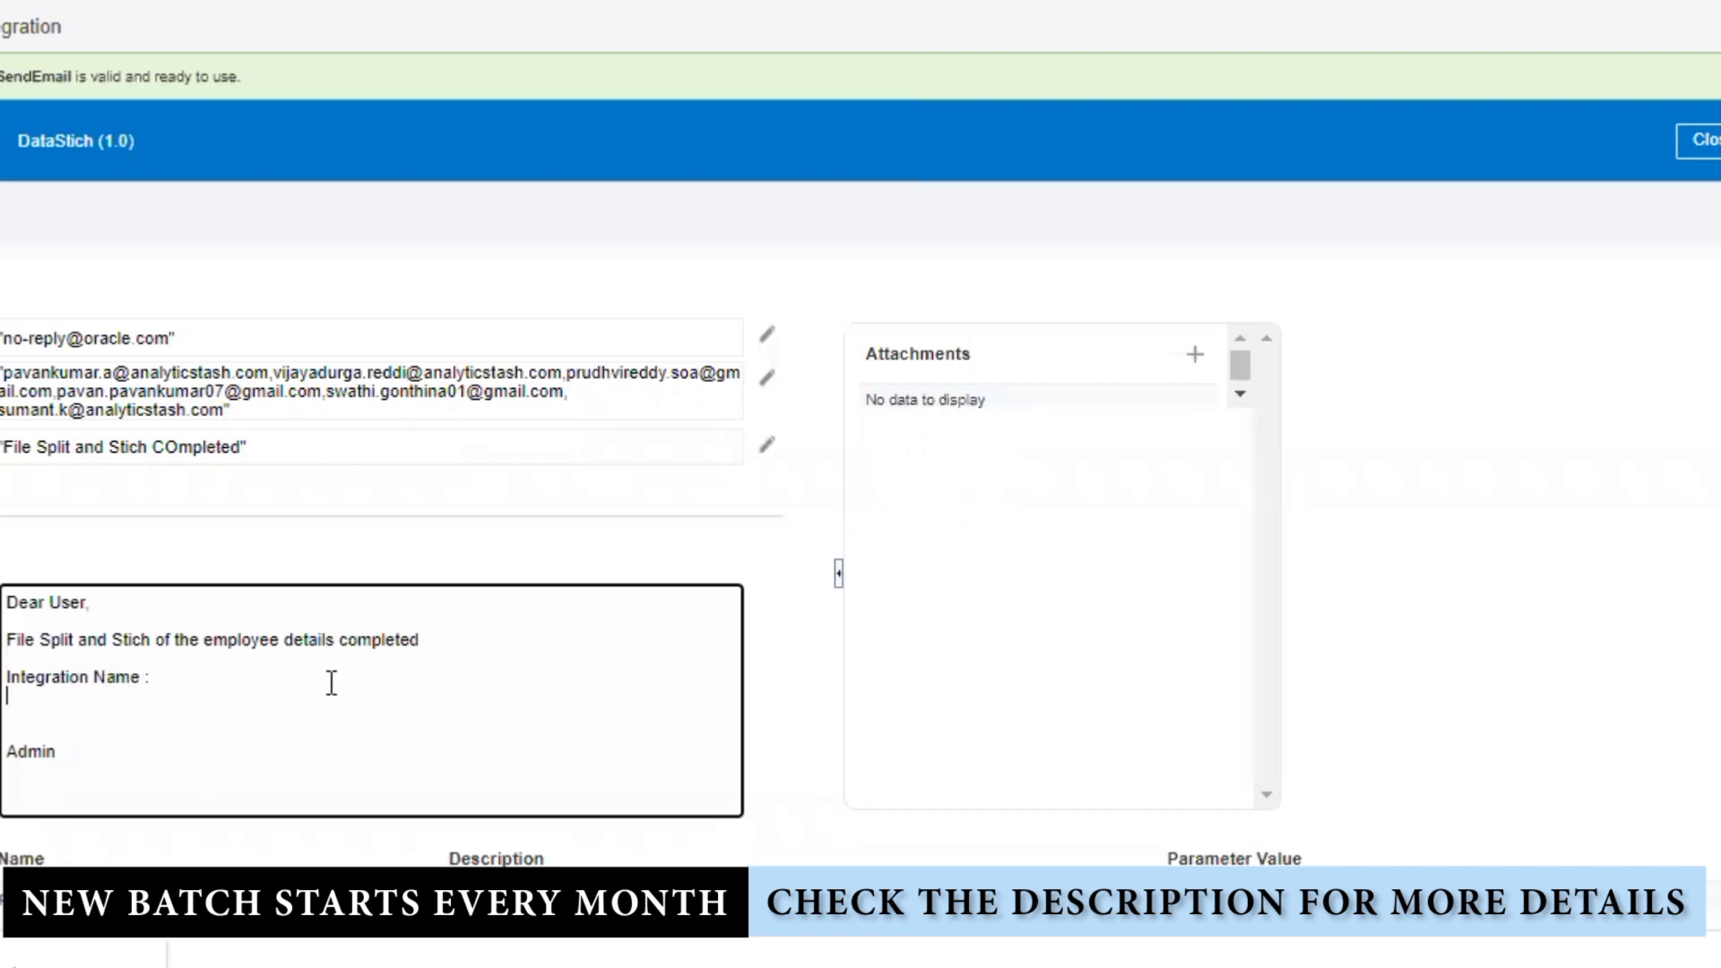
type("Instance ID :")
key("Return")
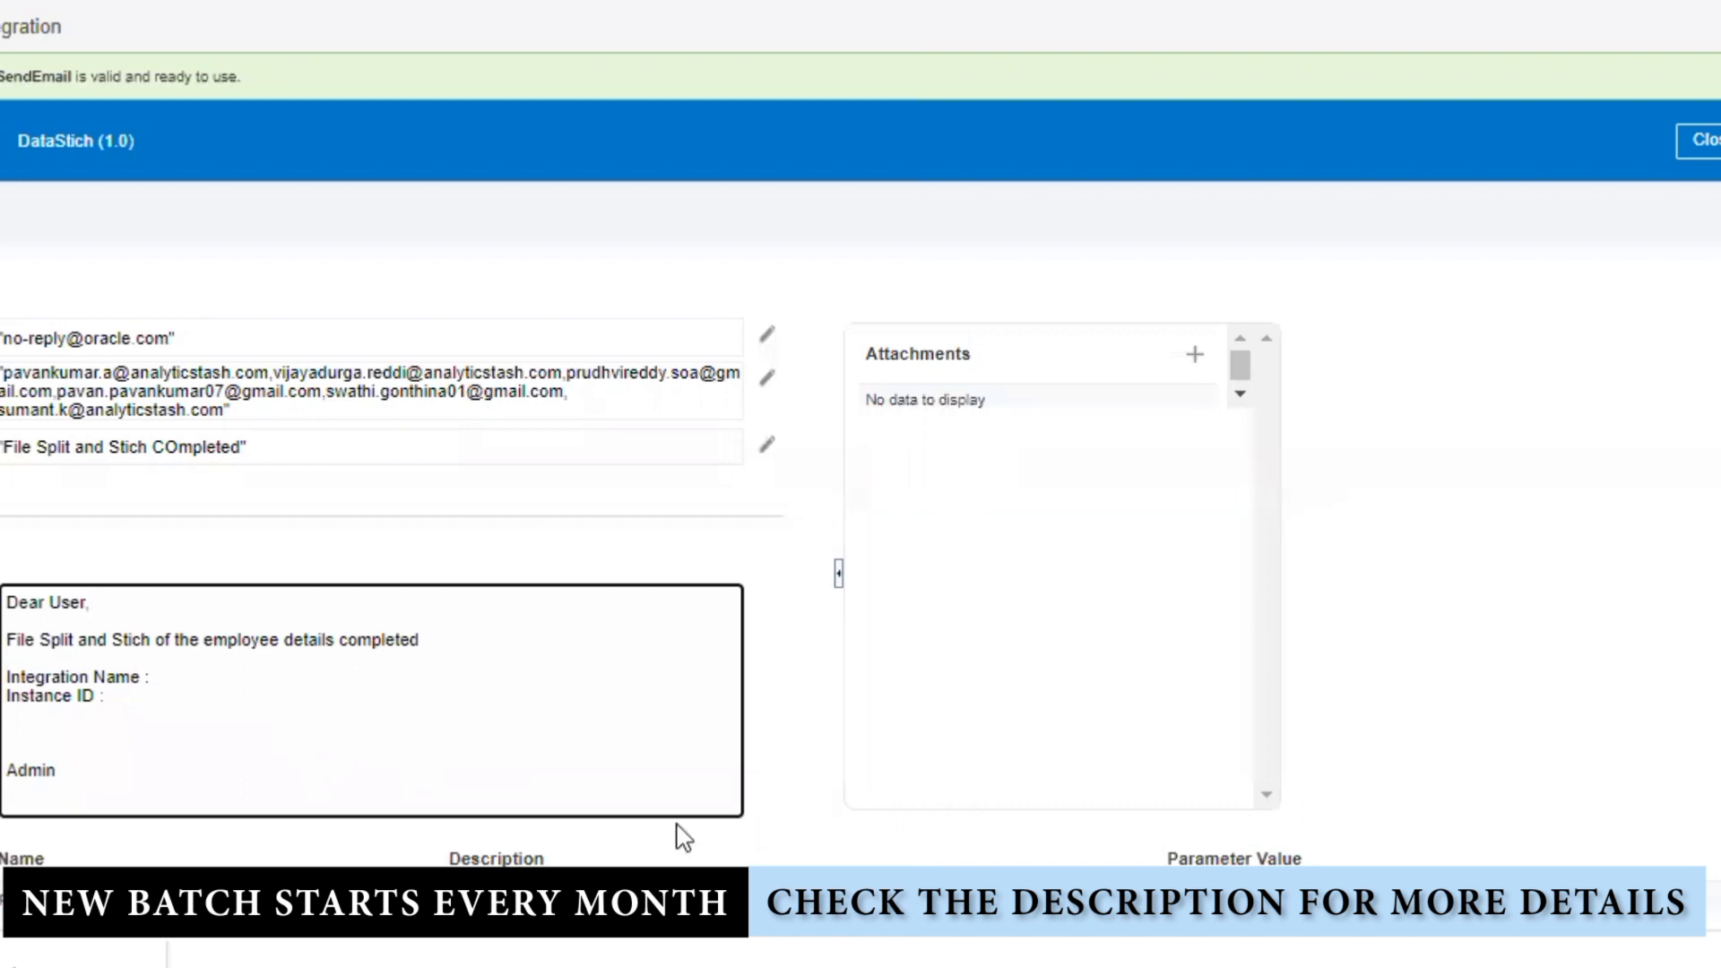
scroll(771, 780, "down", 1)
left_click(170, 609)
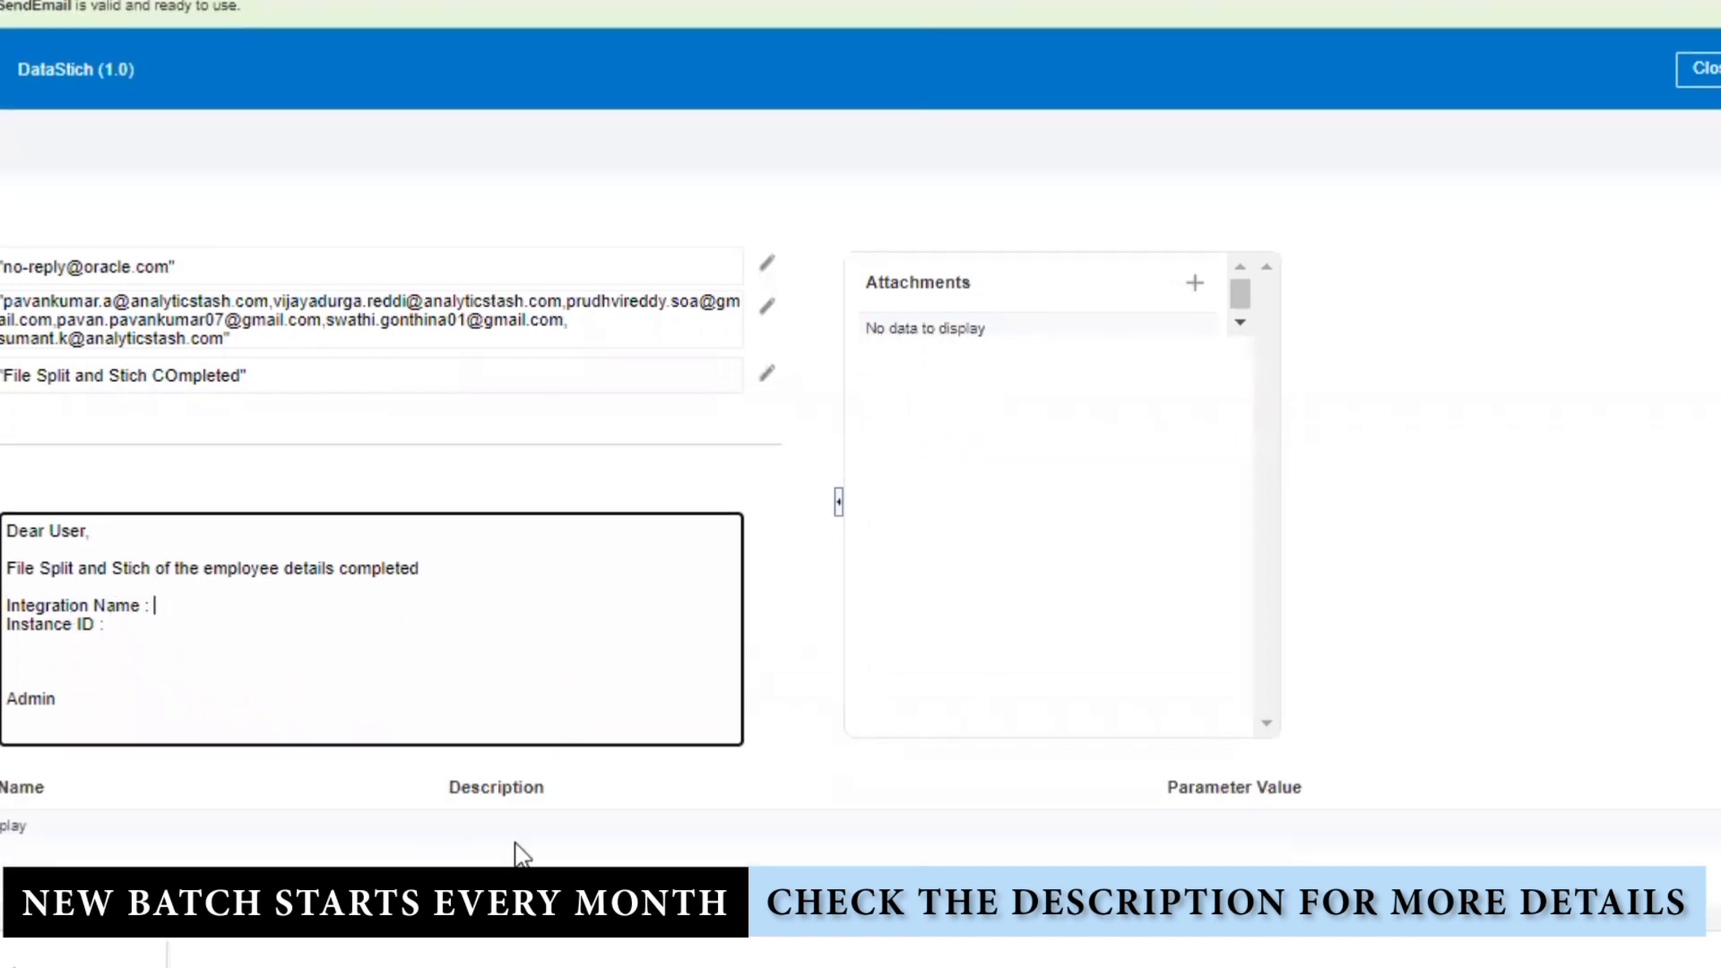
left_click(822, 907)
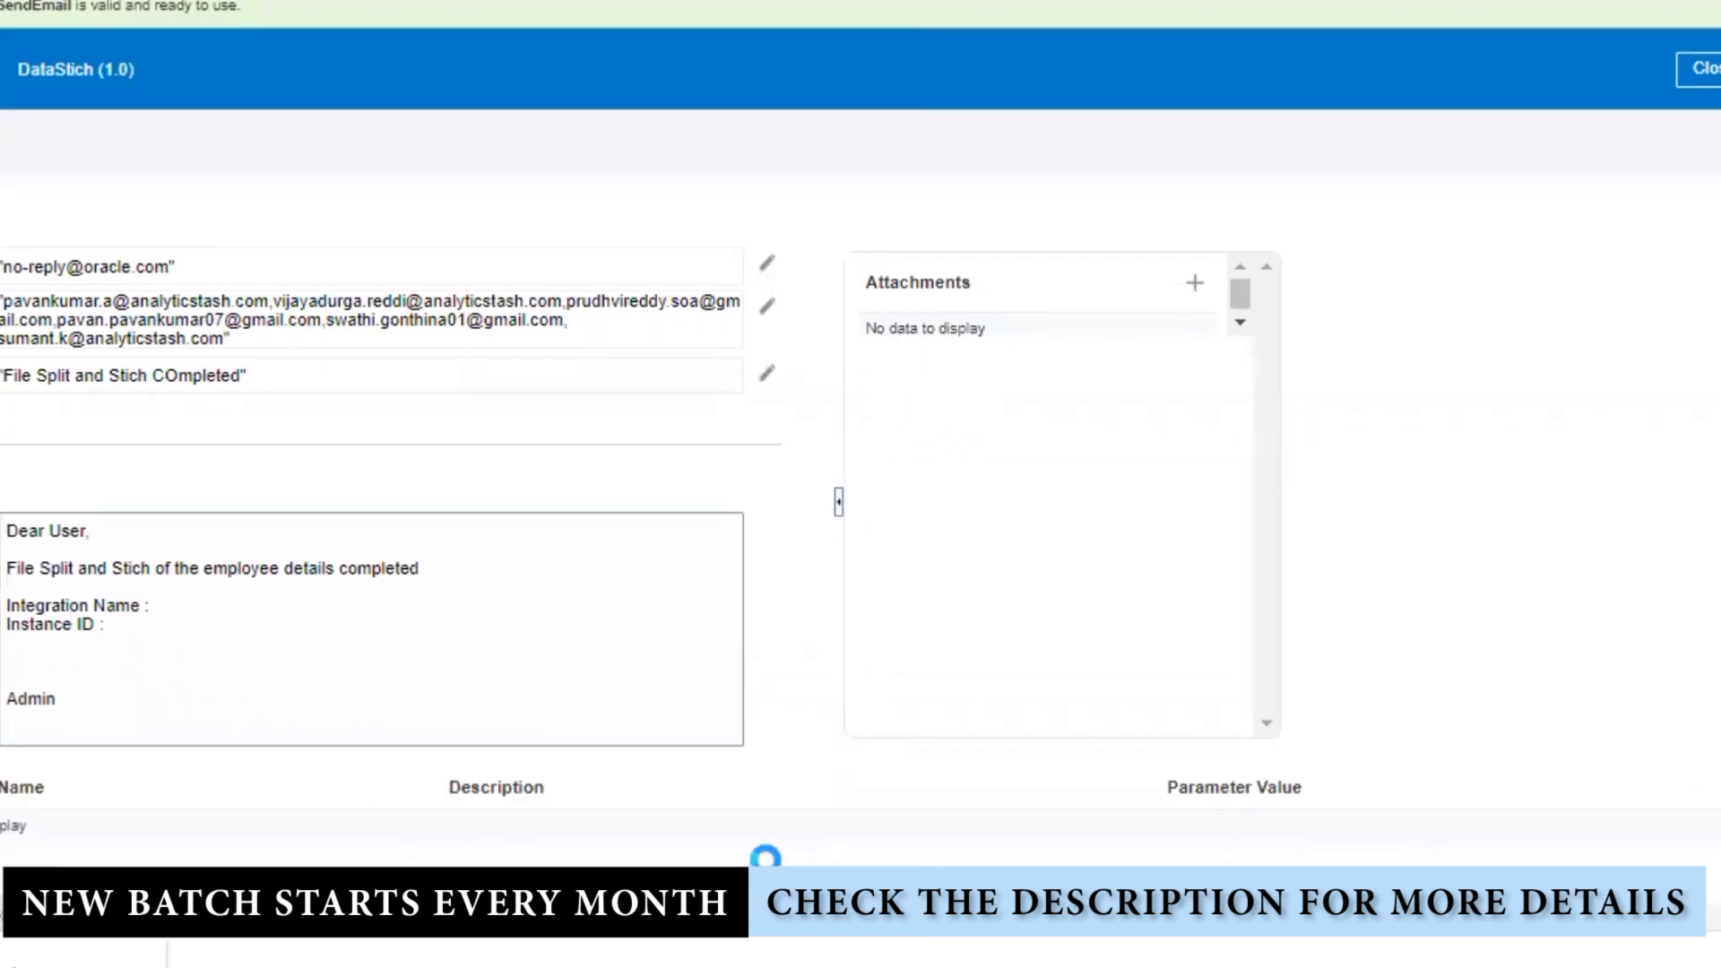
Step: Rename the first parameter to Name and map the integration name metadata as its value
left_click_drag(191, 795, 0, 799)
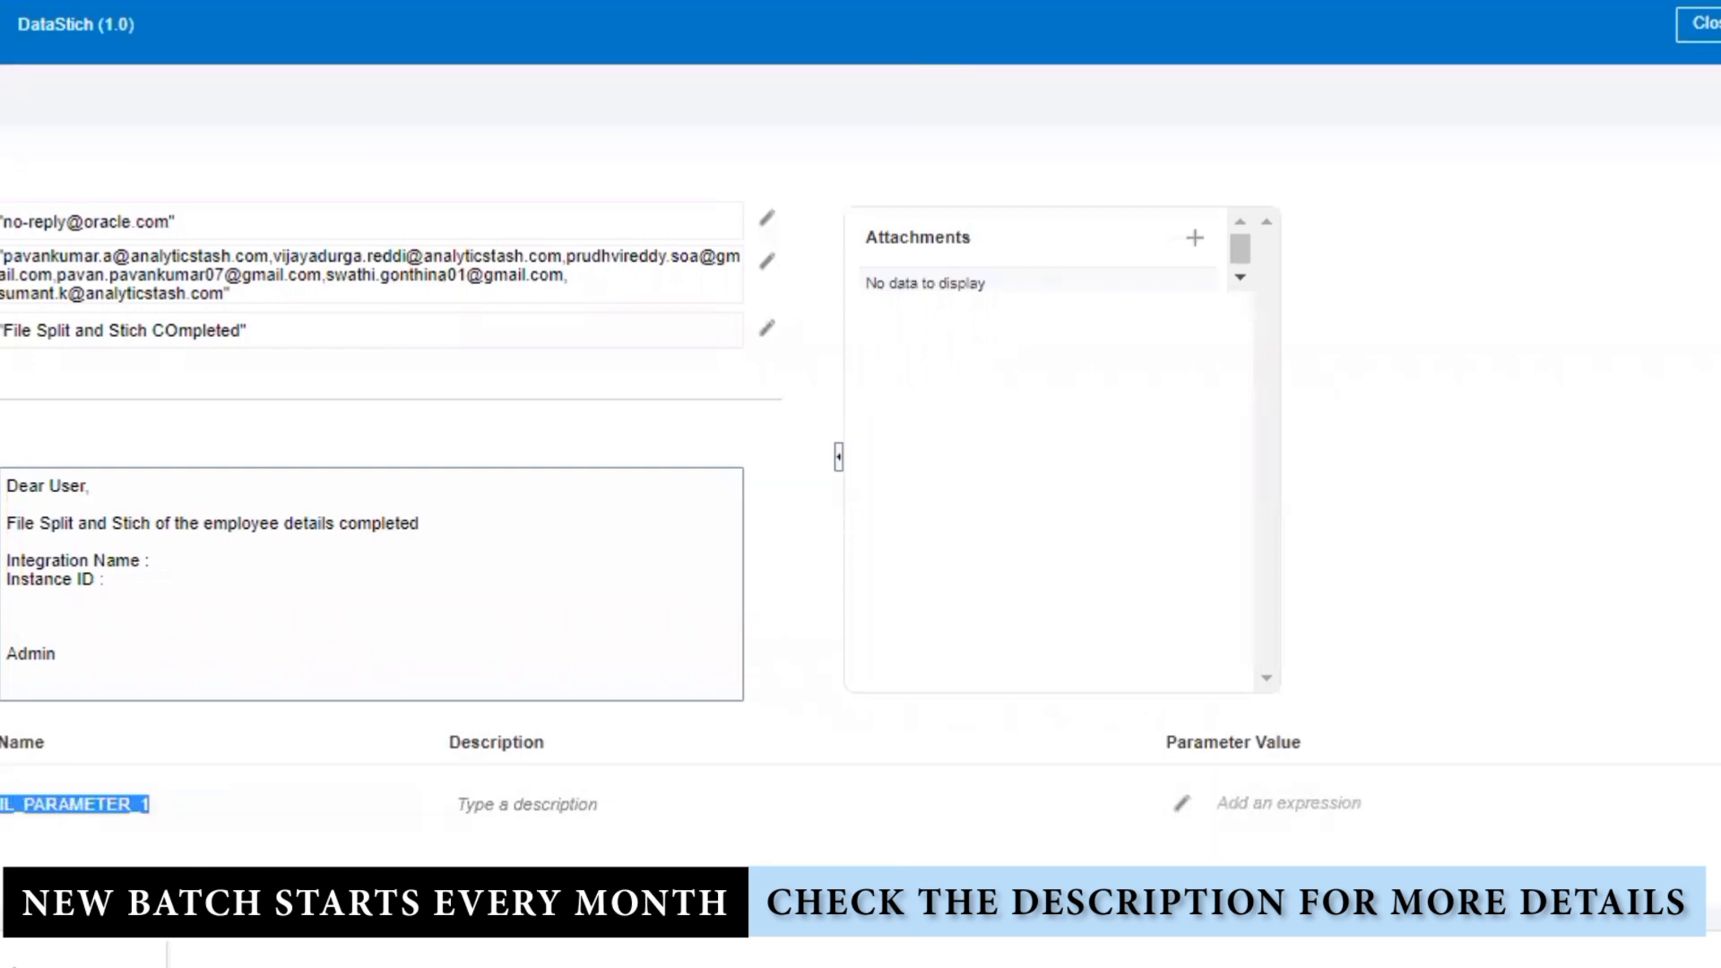
key("BackSpace")
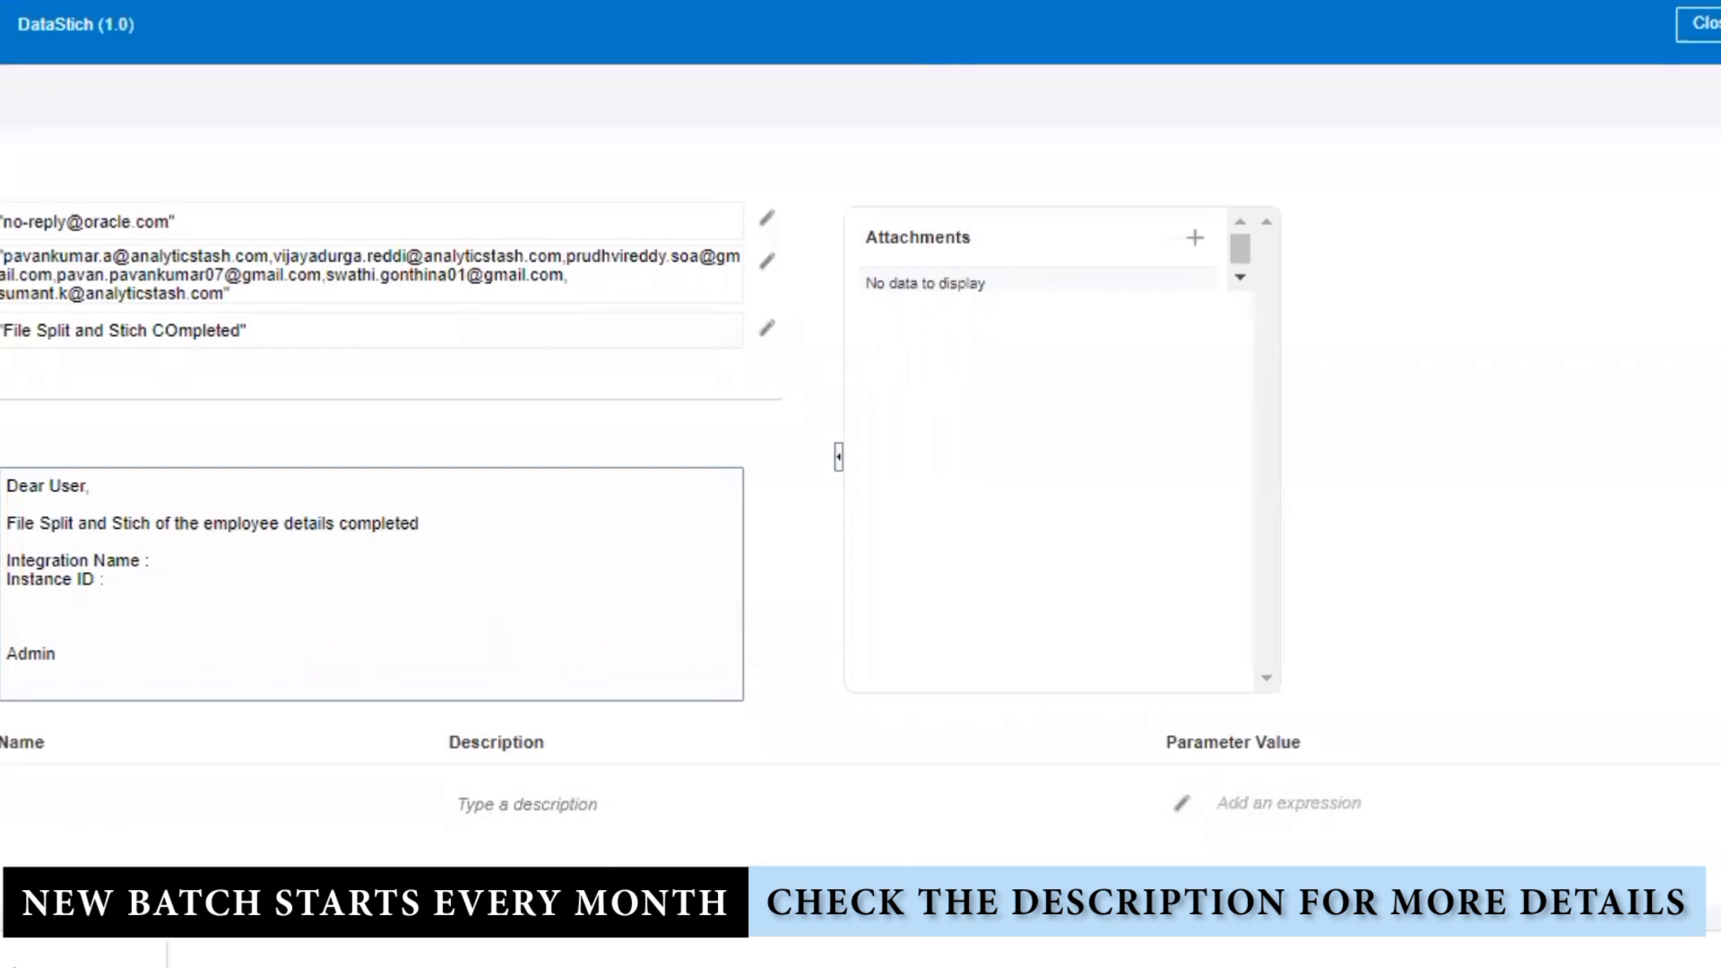
type("Name")
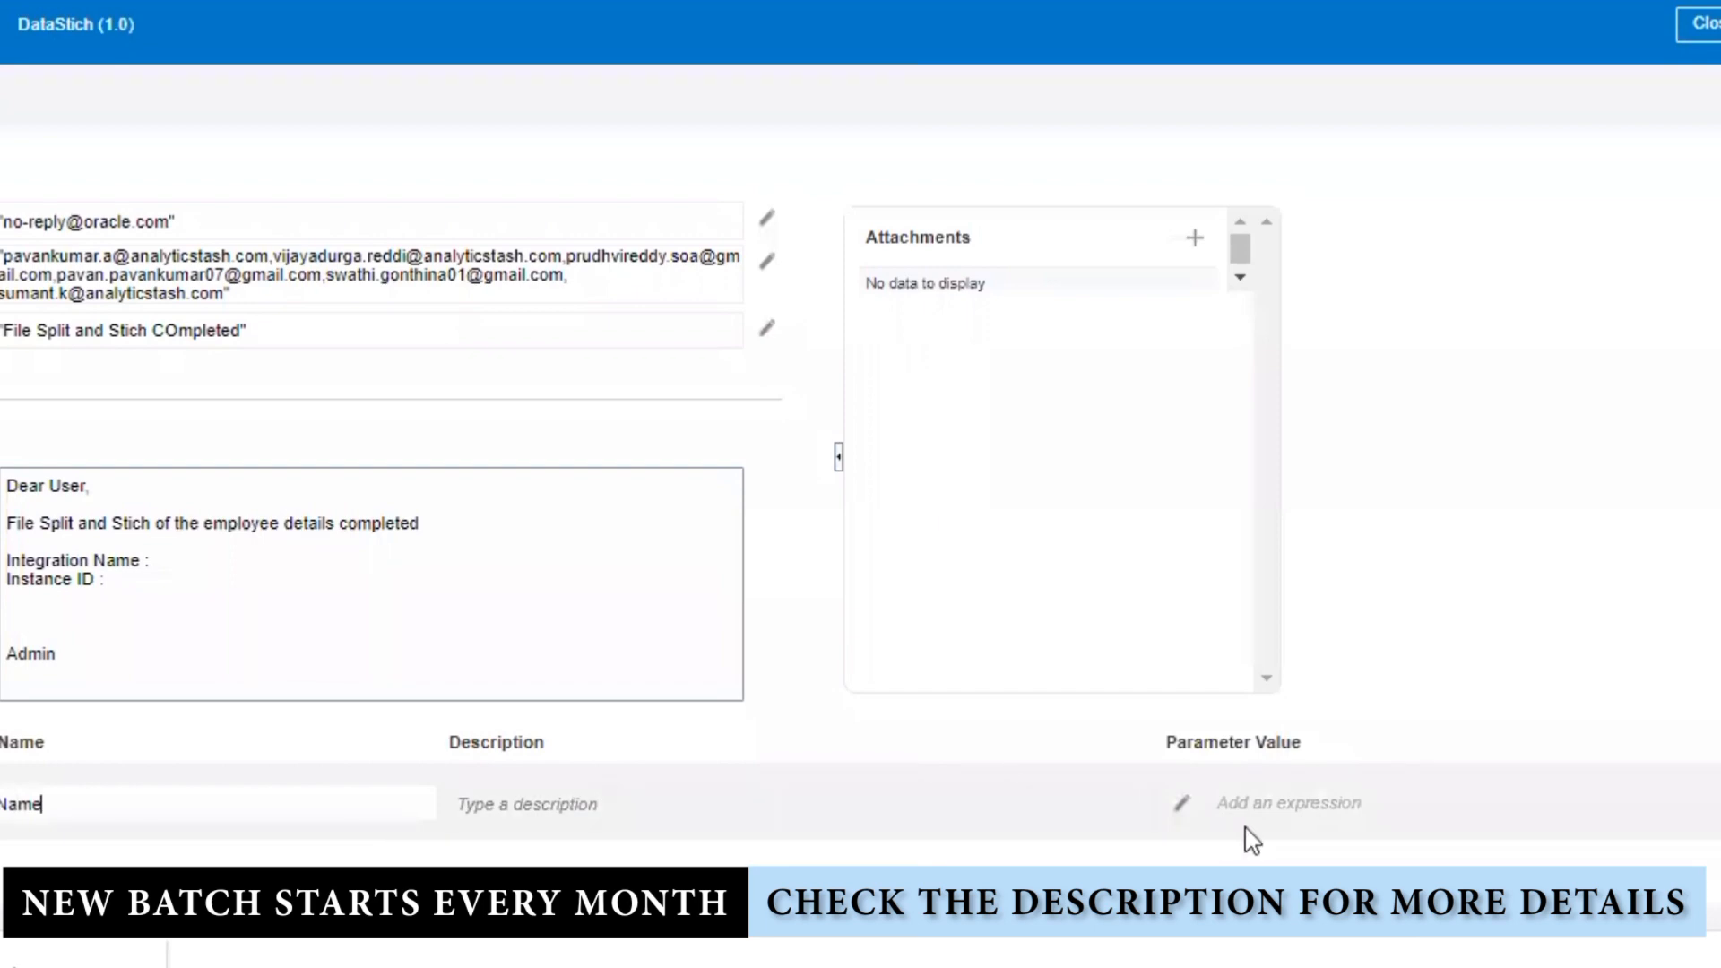
left_click(1185, 807)
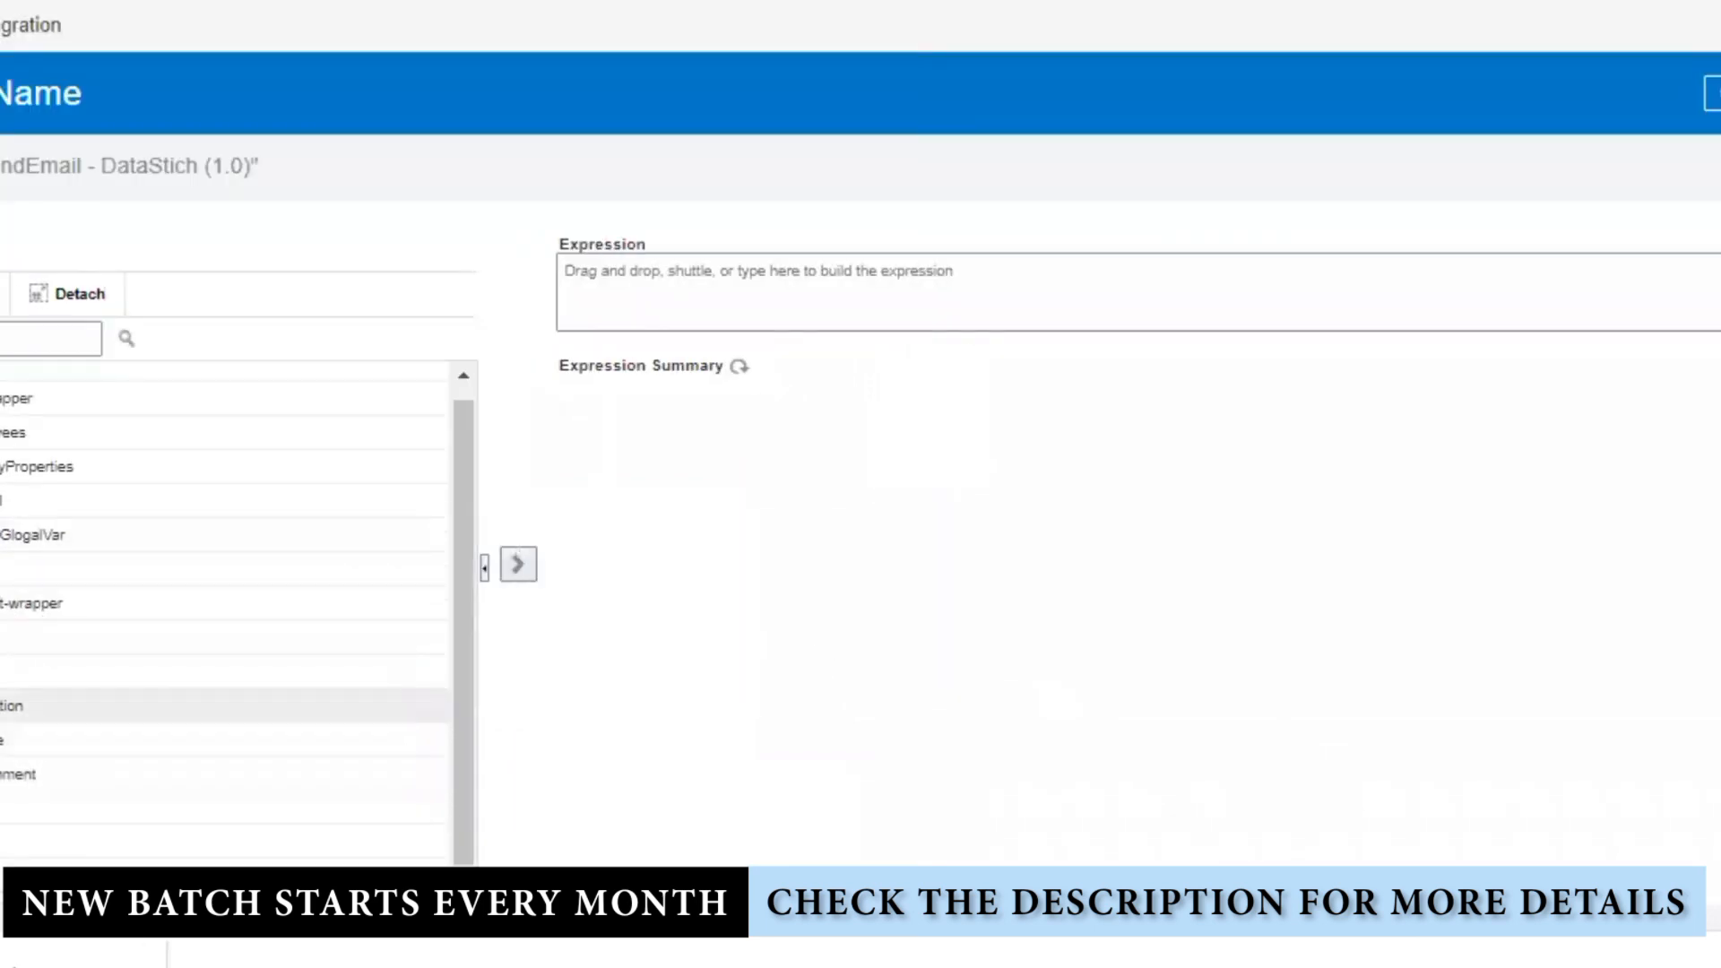
left_click_drag(58, 751, 973, 296)
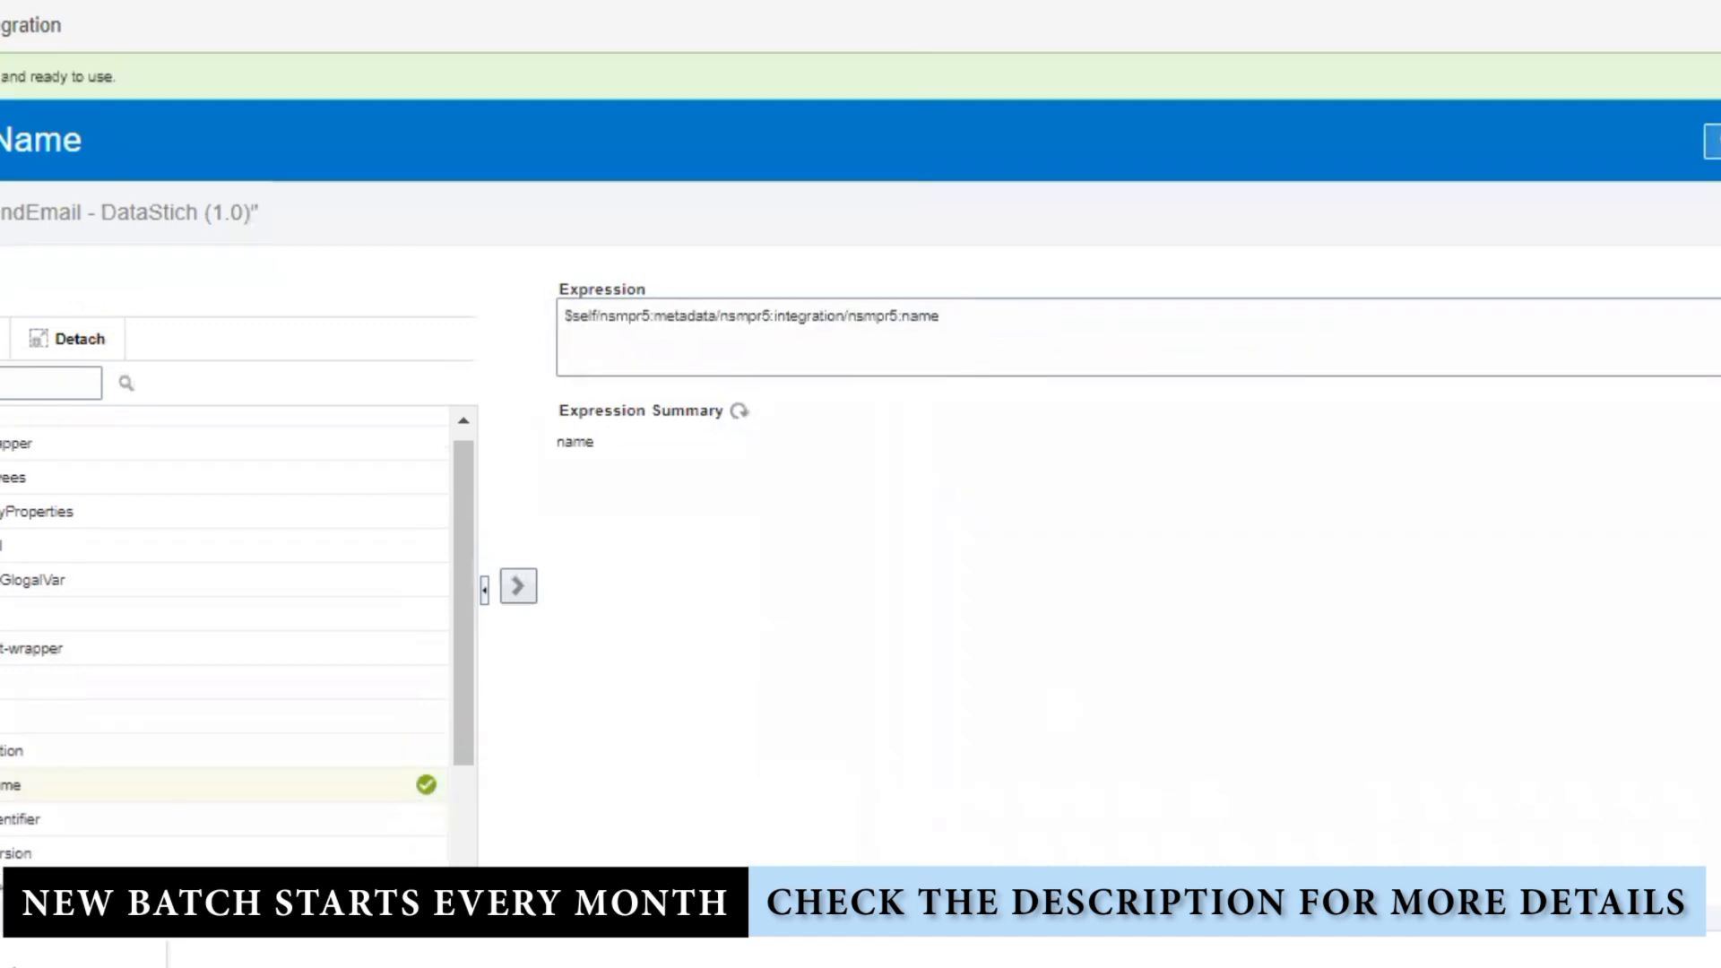
left_click(1716, 141)
Step: Clear the second parameter's placeholder name and set its value to runtime instanceId
scroll(916, 798, "down", 1)
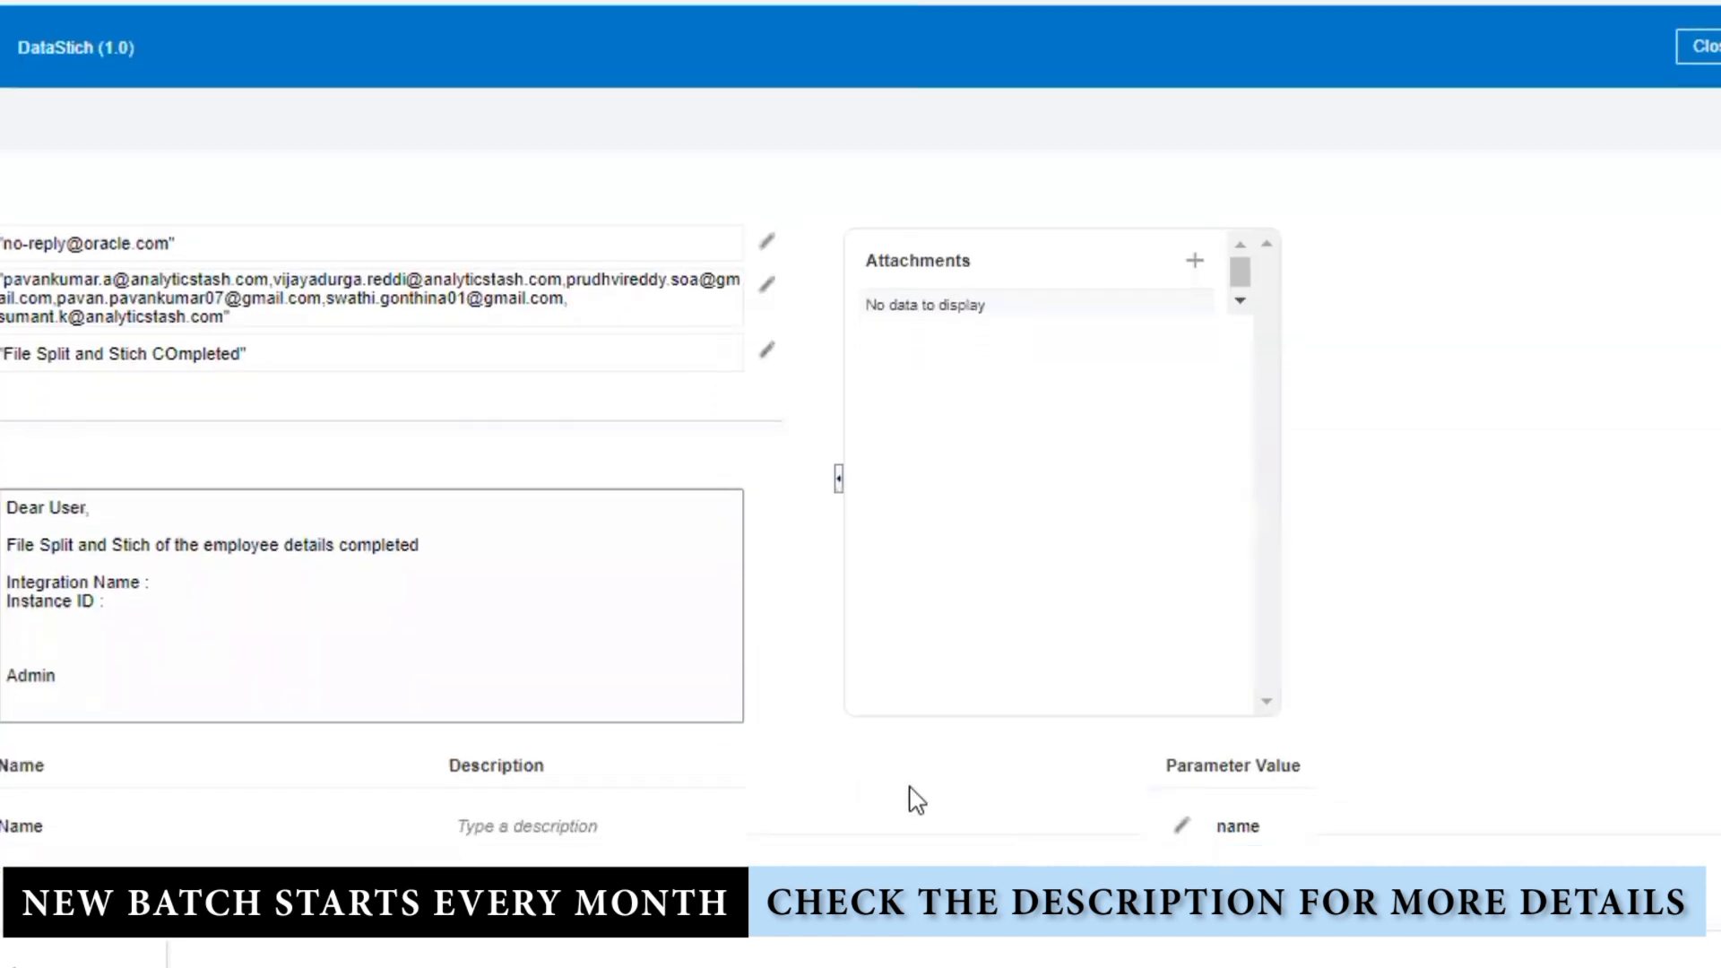
scroll(574, 874, "down", 1)
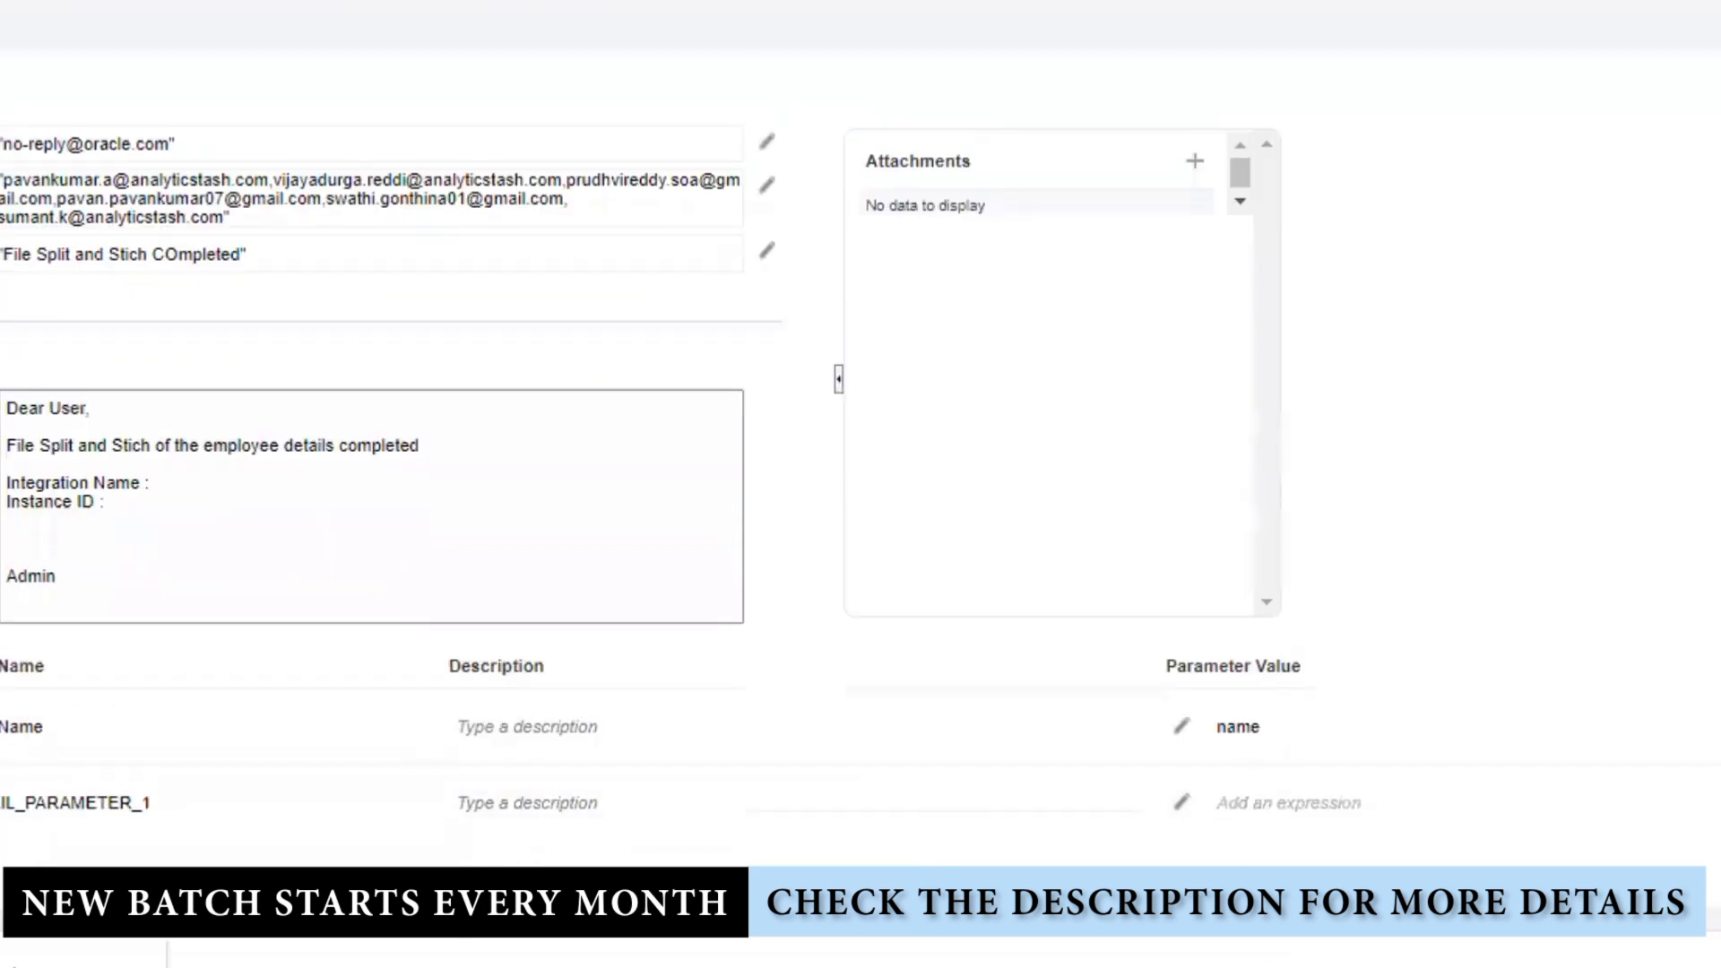
left_click_drag(151, 804, 0, 804)
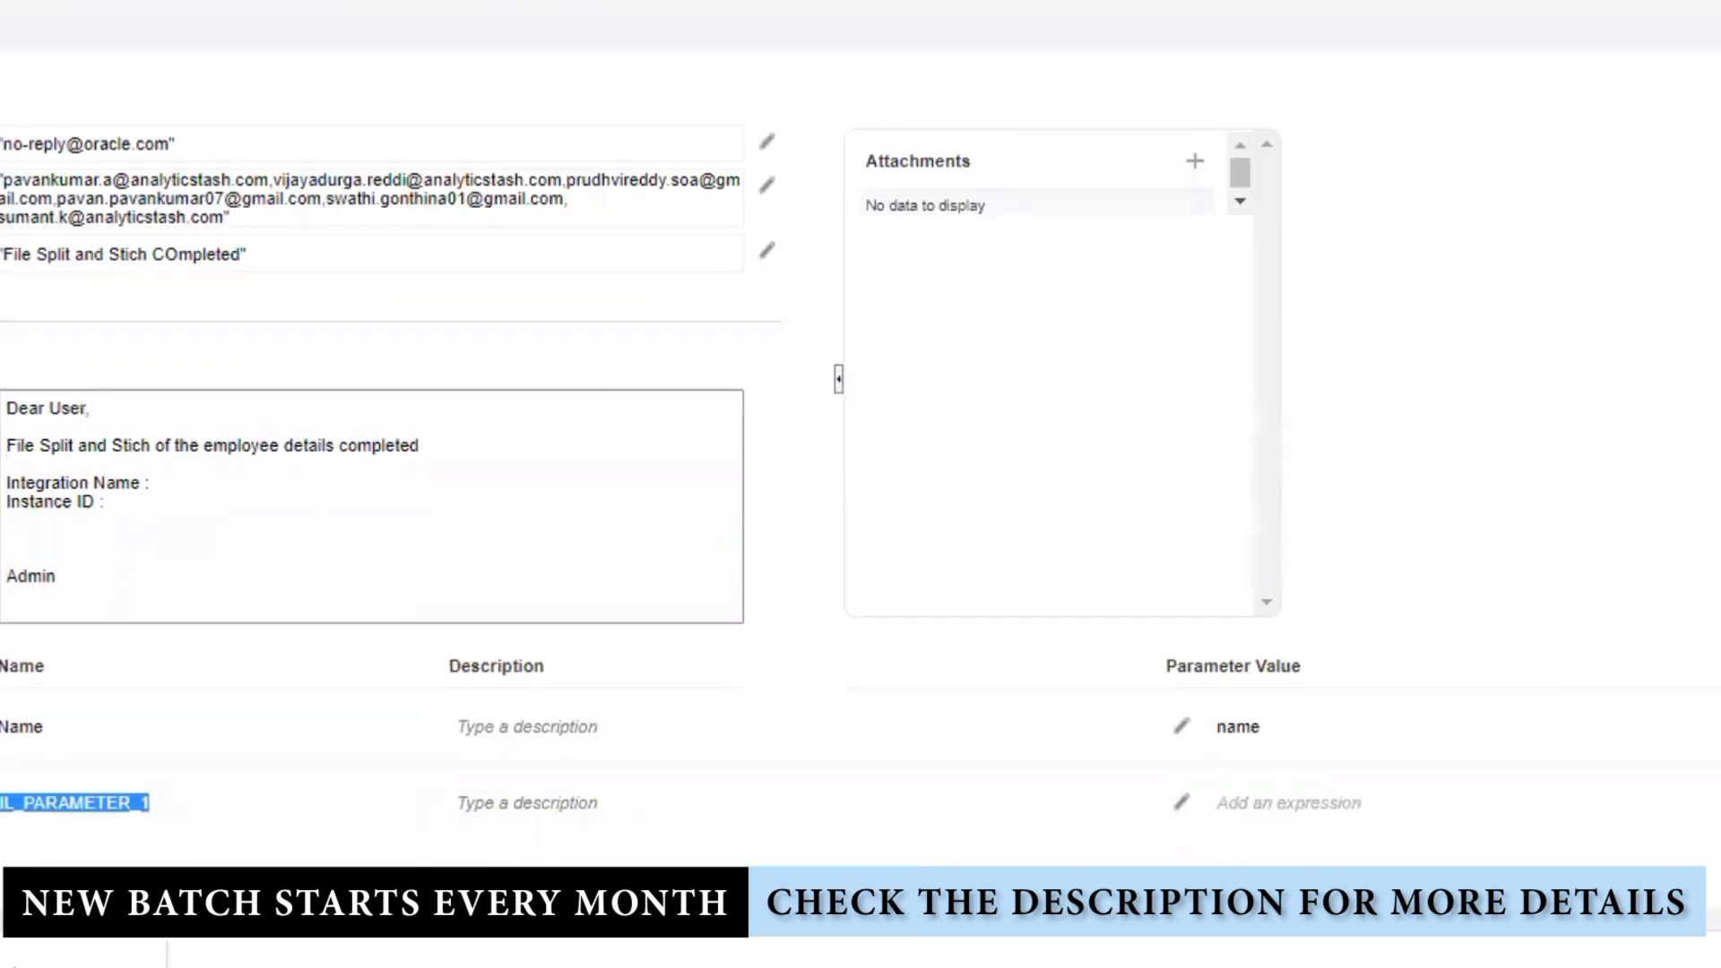
key("BackSpace")
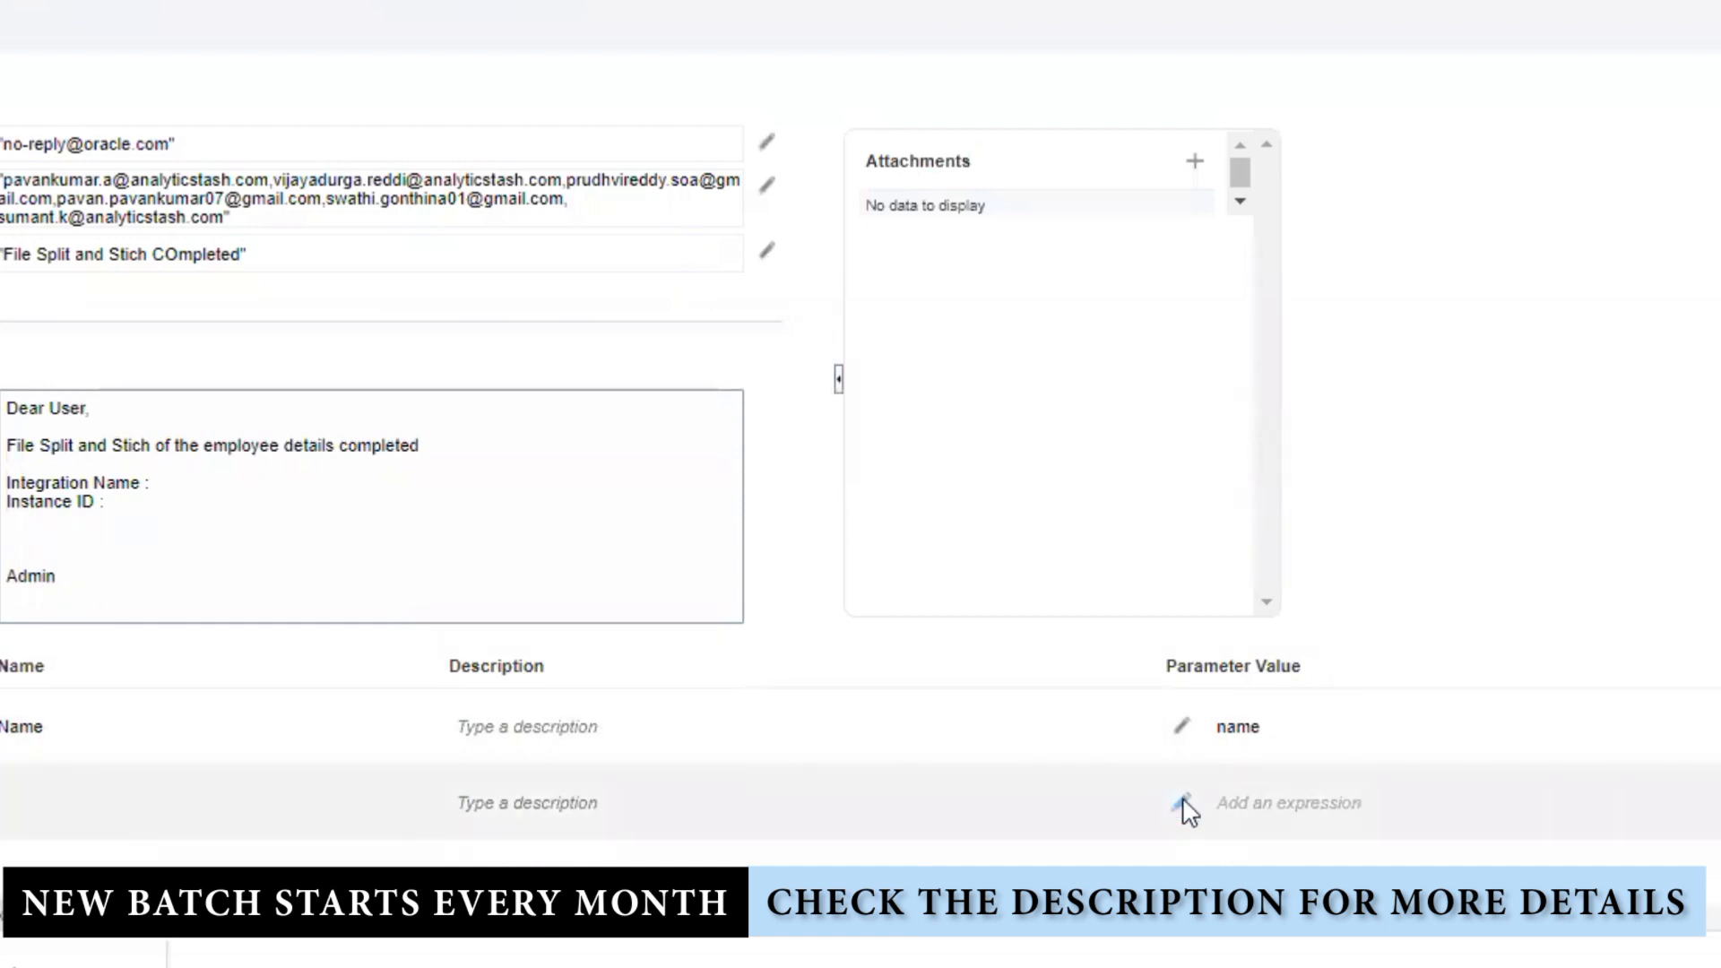
left_click(1181, 801)
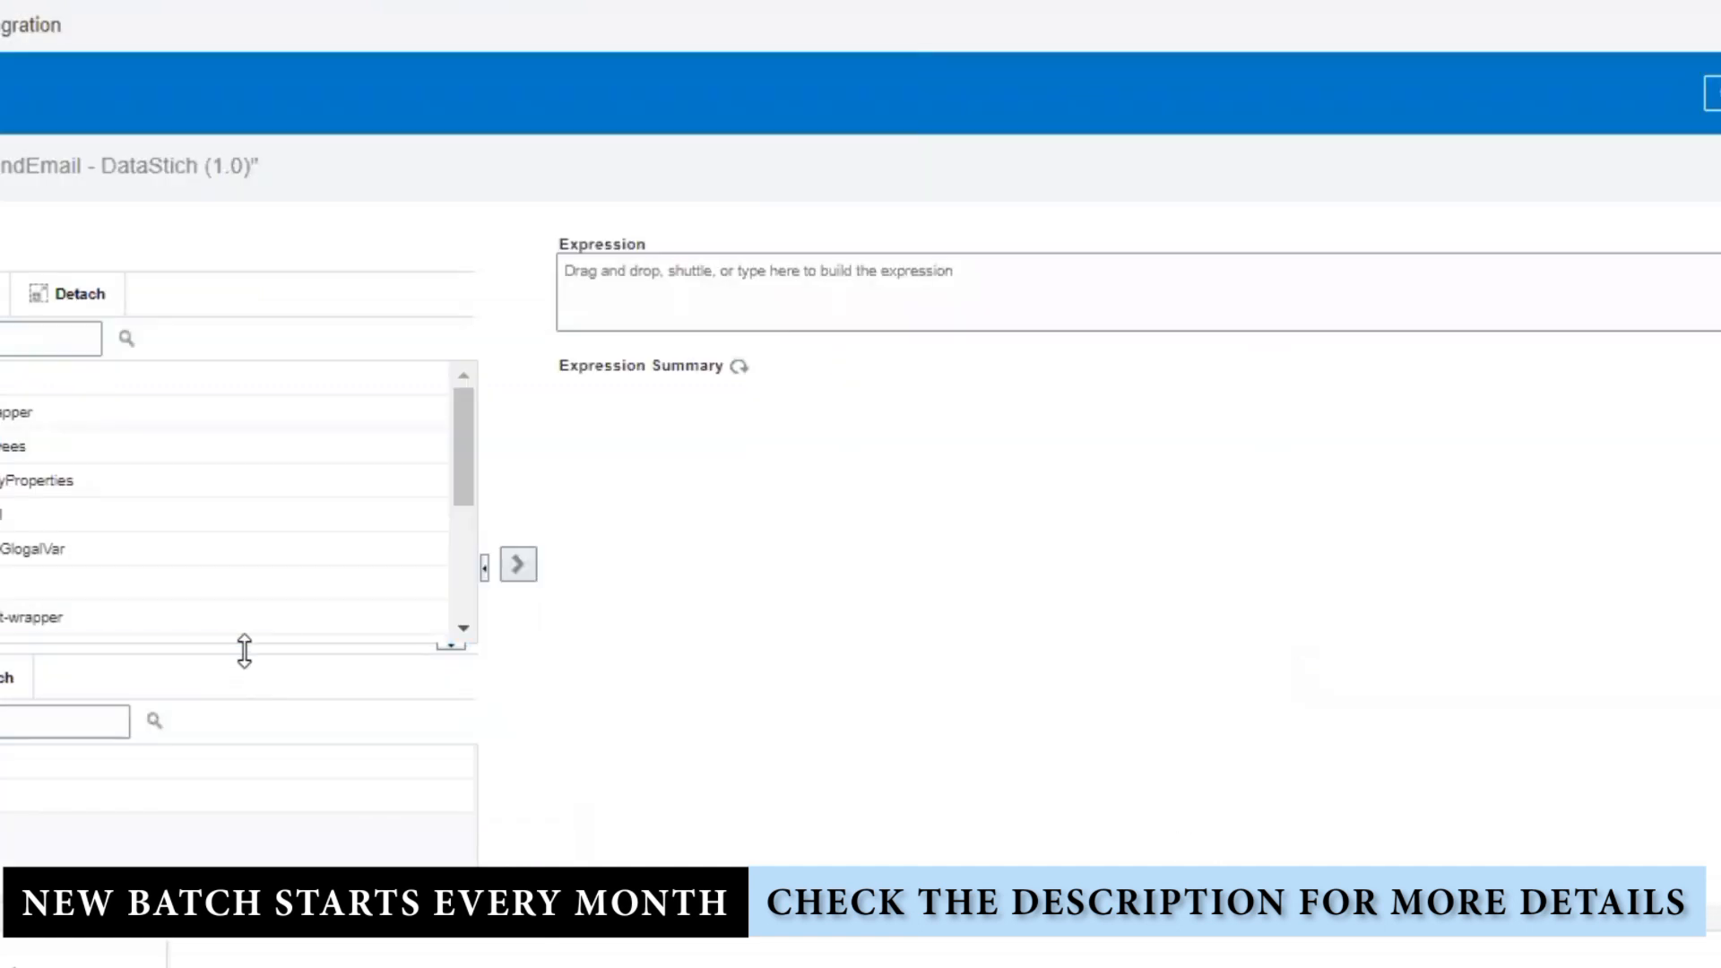
left_click_drag(251, 663, 234, 853)
scroll(219, 715, "down", 1)
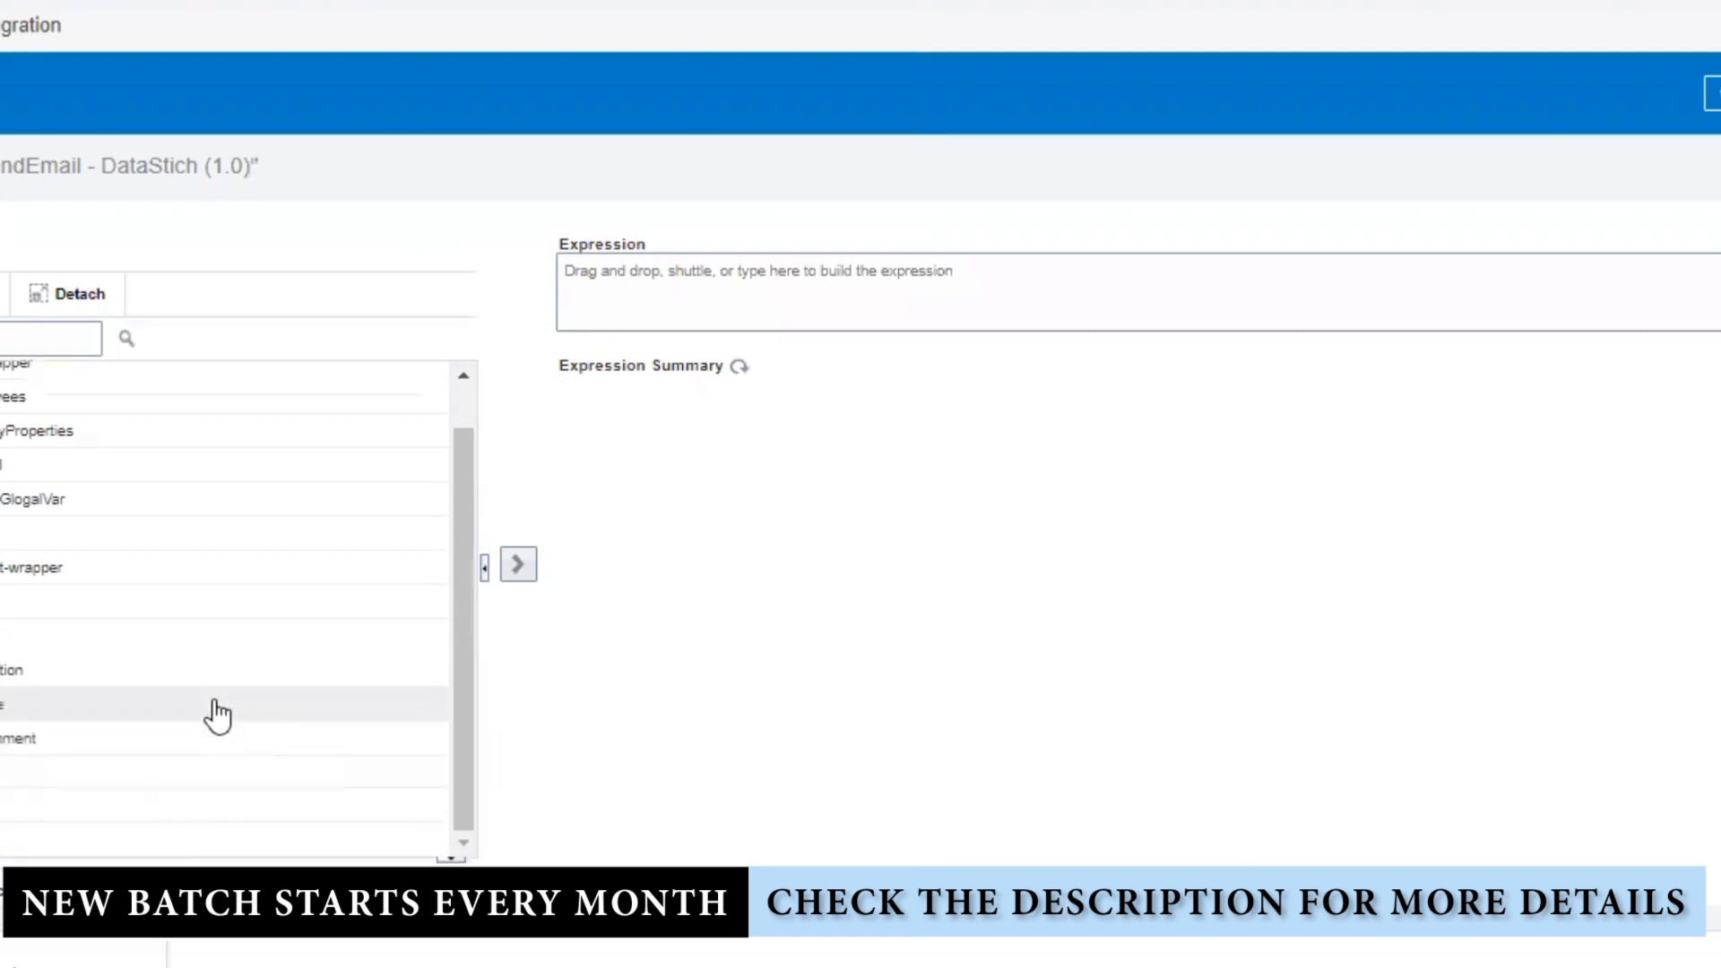
left_click(1, 706)
left_click_drag(45, 733, 914, 318)
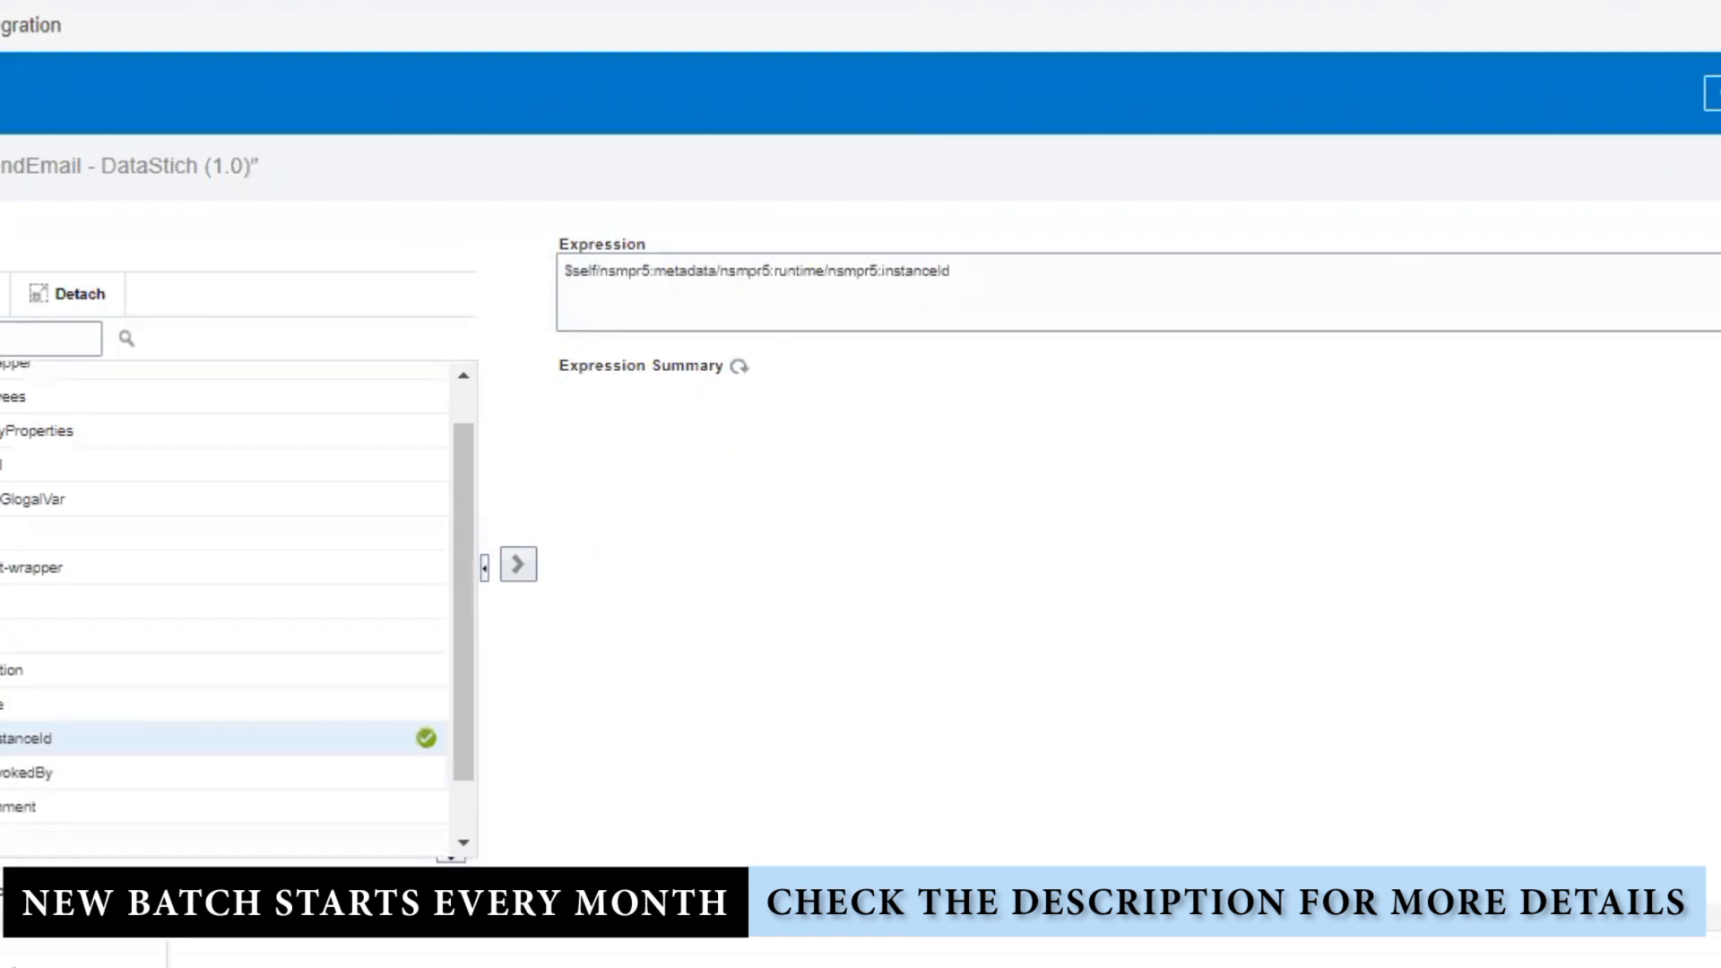
left_click(1716, 141)
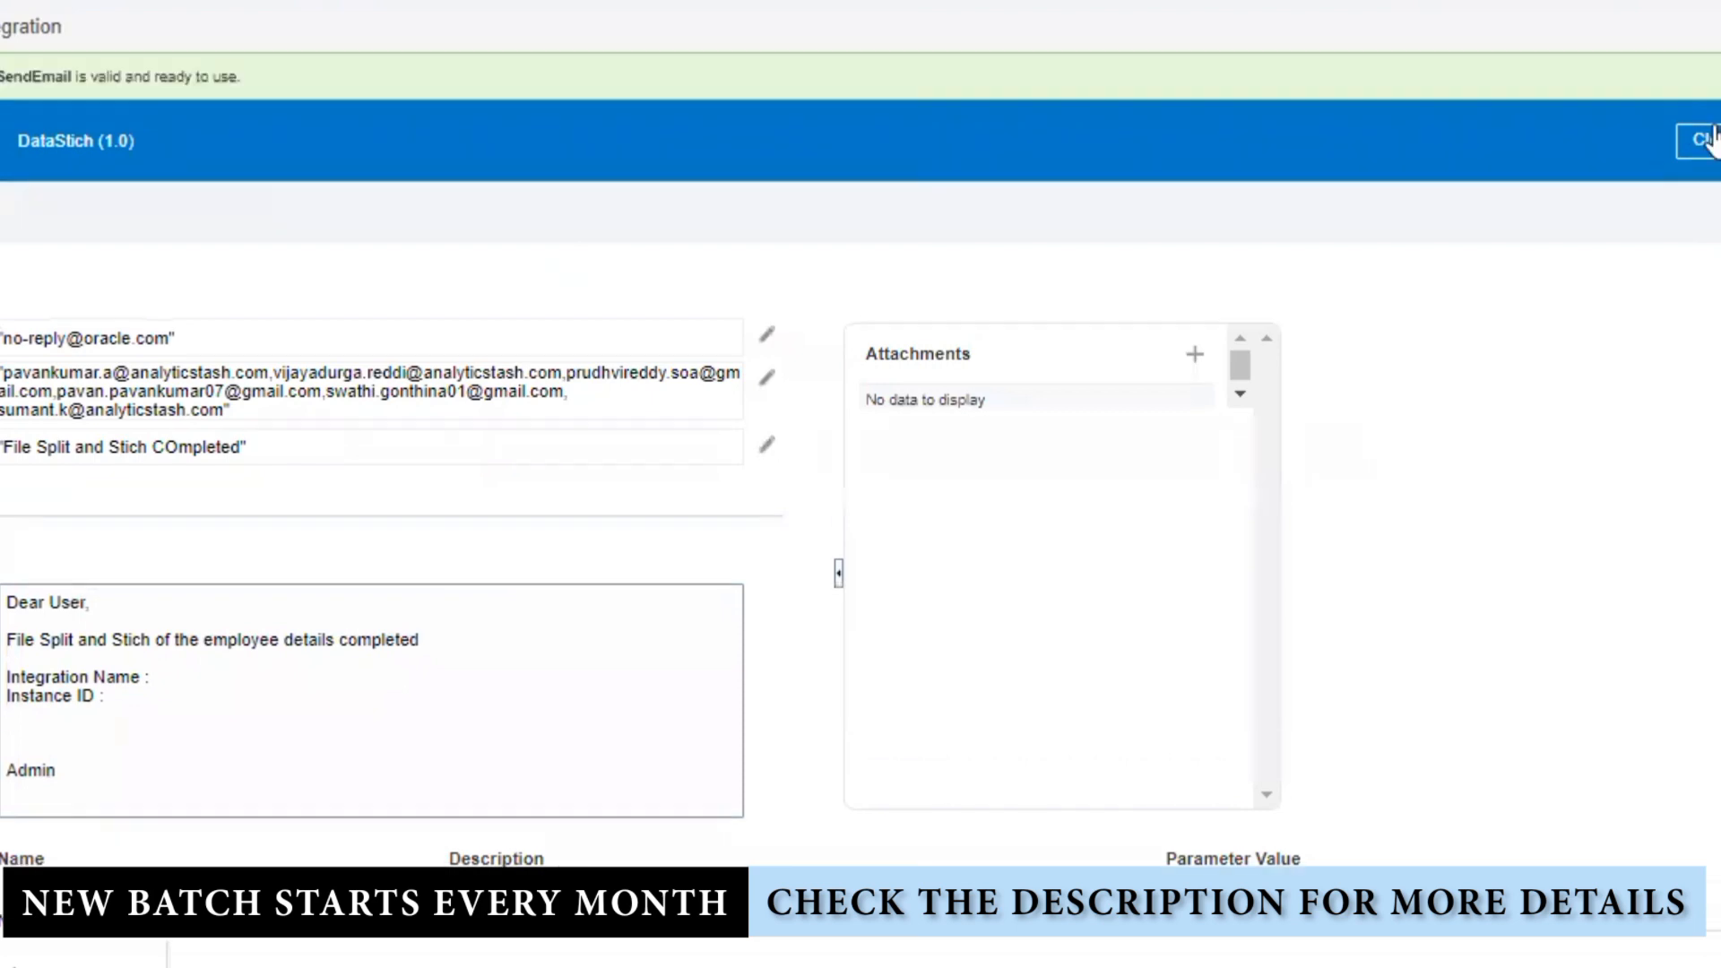
Step: Close the email editor and activate DataStich with tracing enabled
left_click(1696, 153)
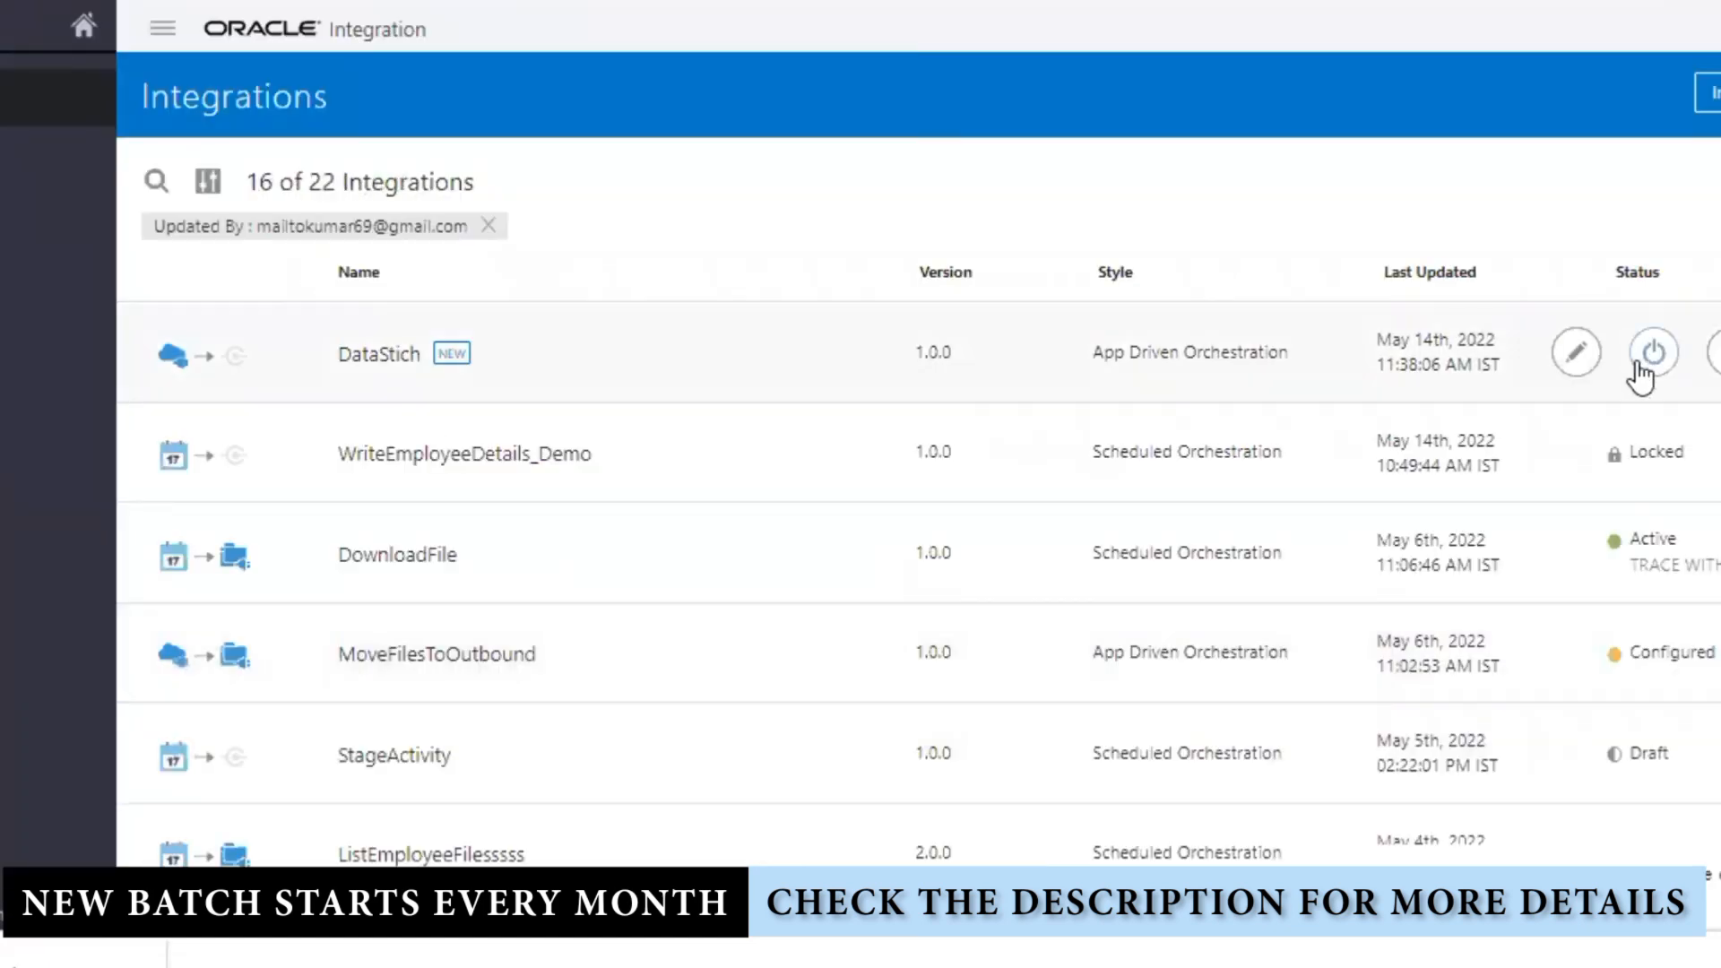
left_click(1652, 352)
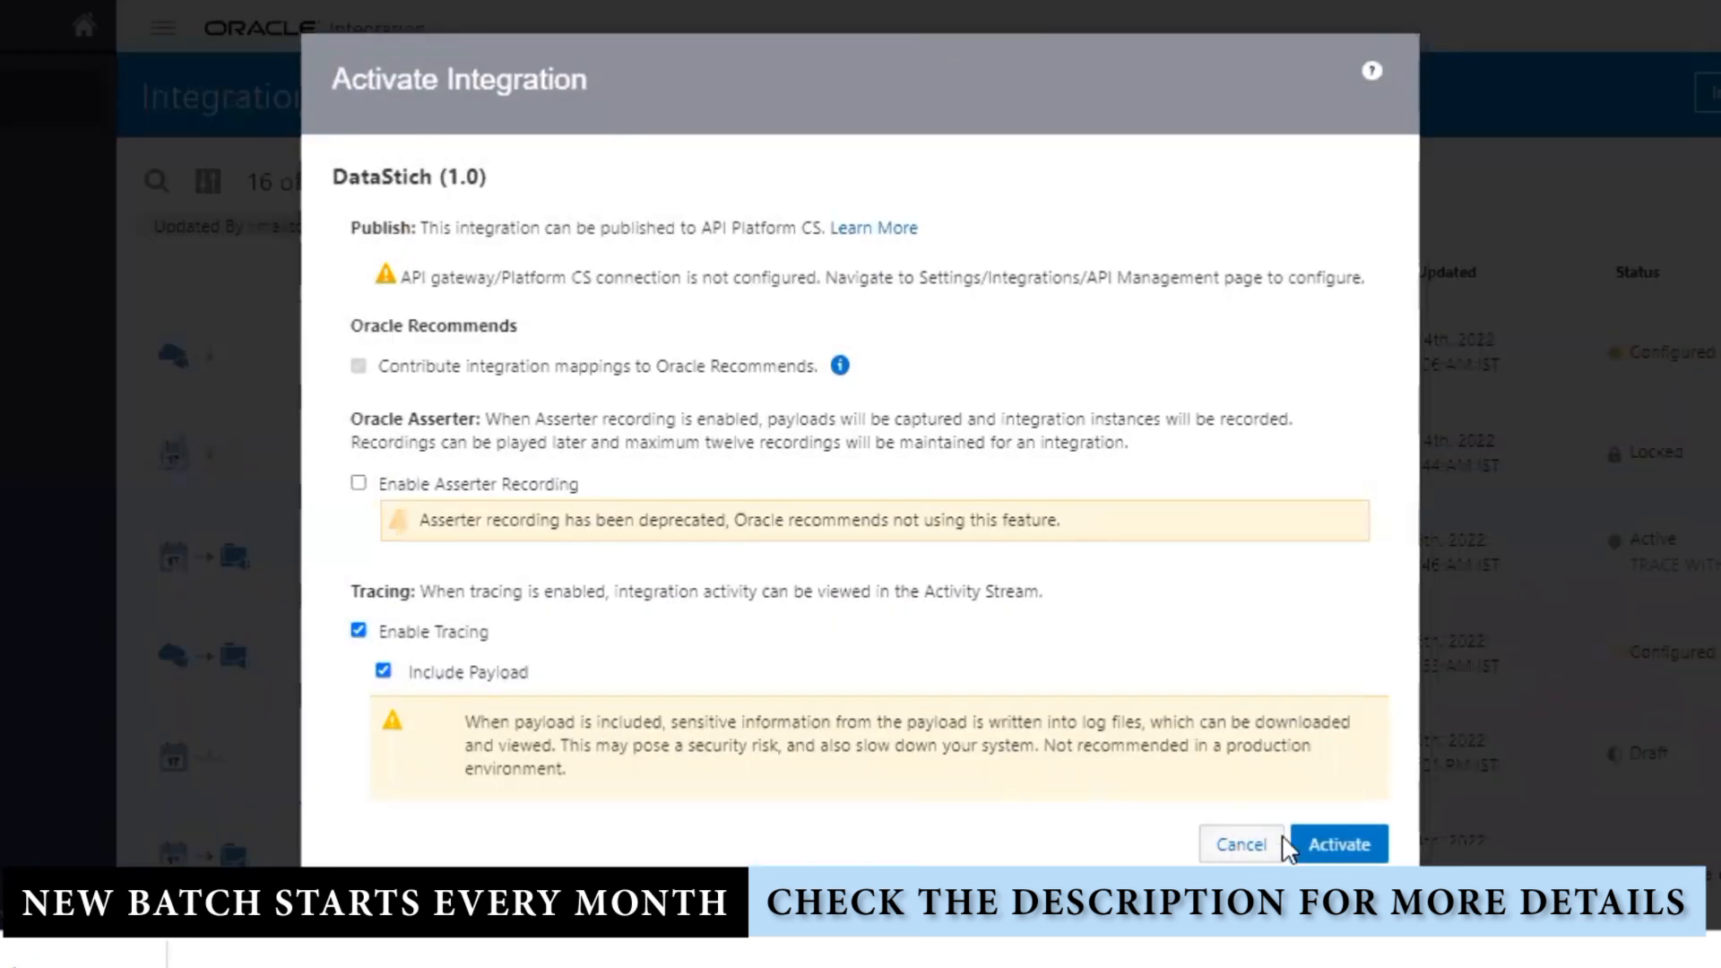
left_click(1333, 841)
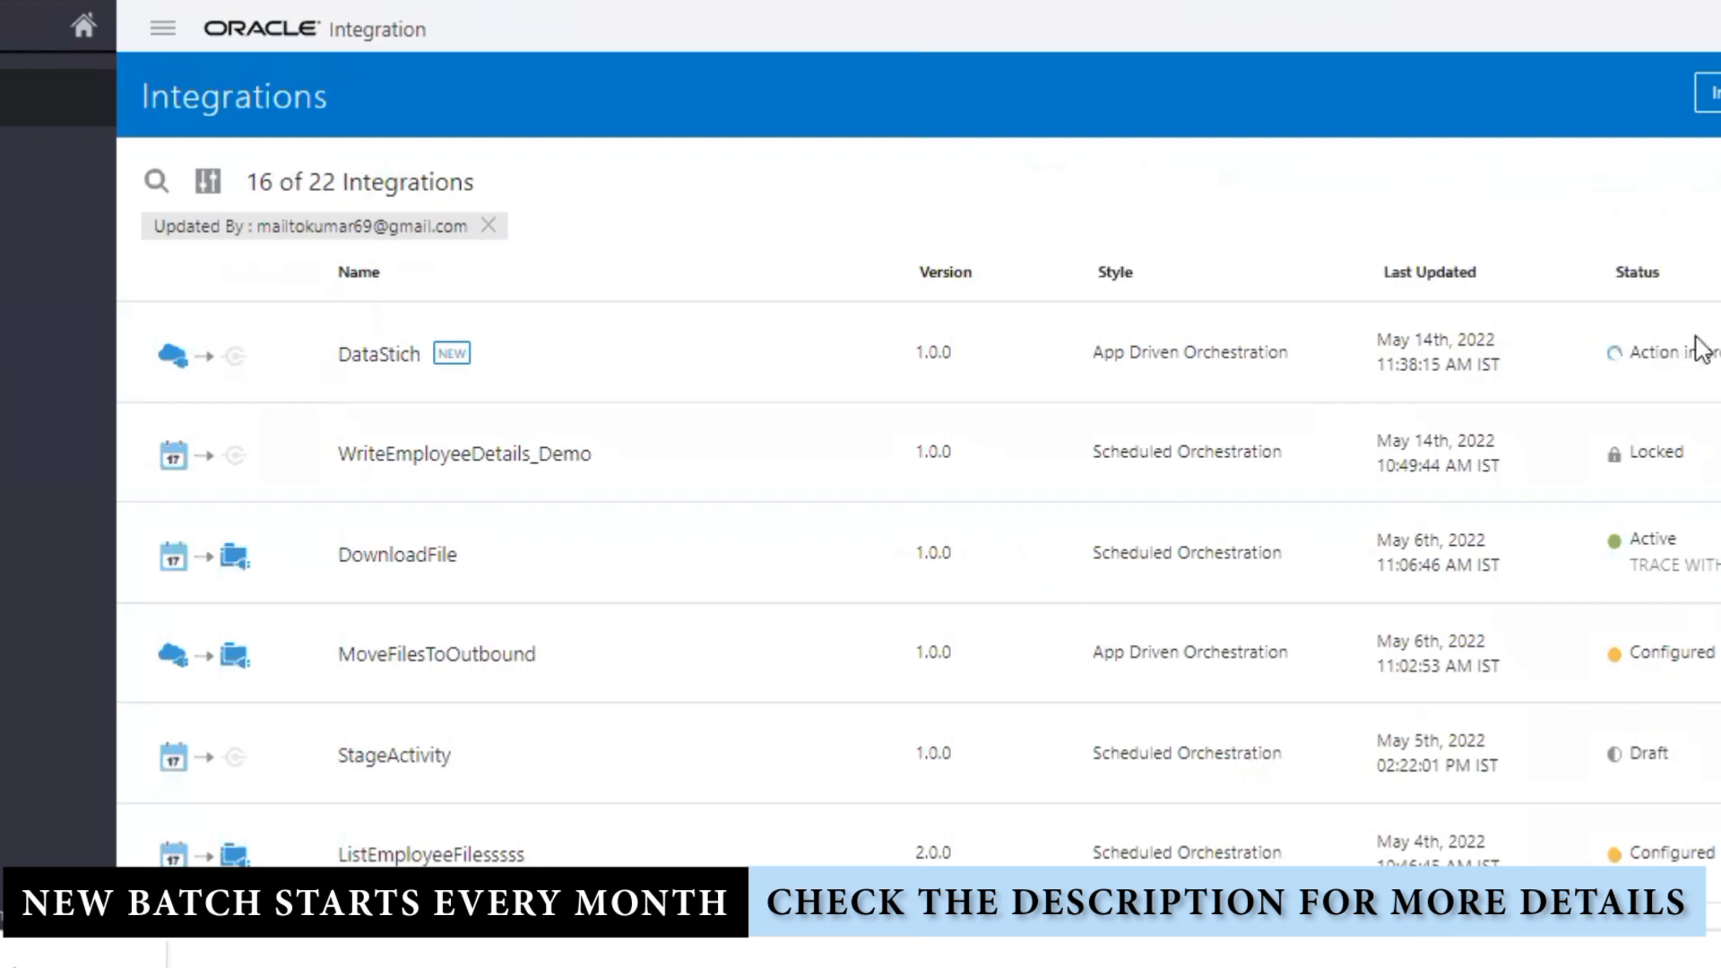
left_click(1720, 182)
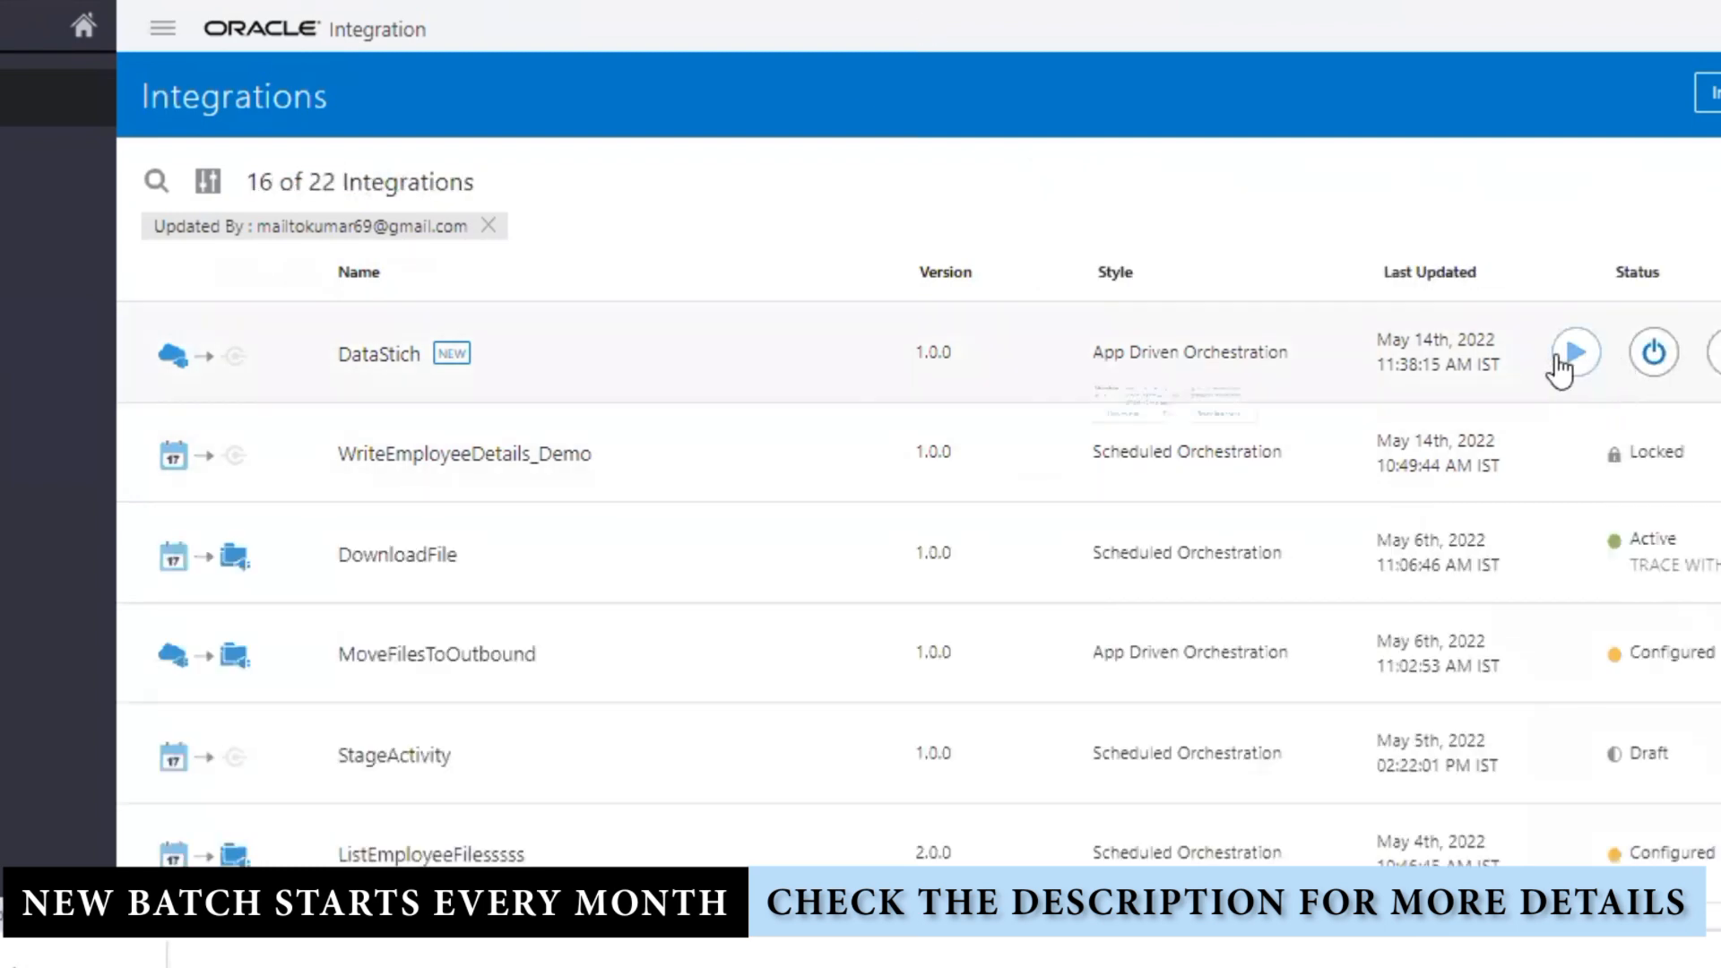
Step: Open DataStich's test page and view the JSON request body
left_click(1575, 354)
left_click(1334, 498)
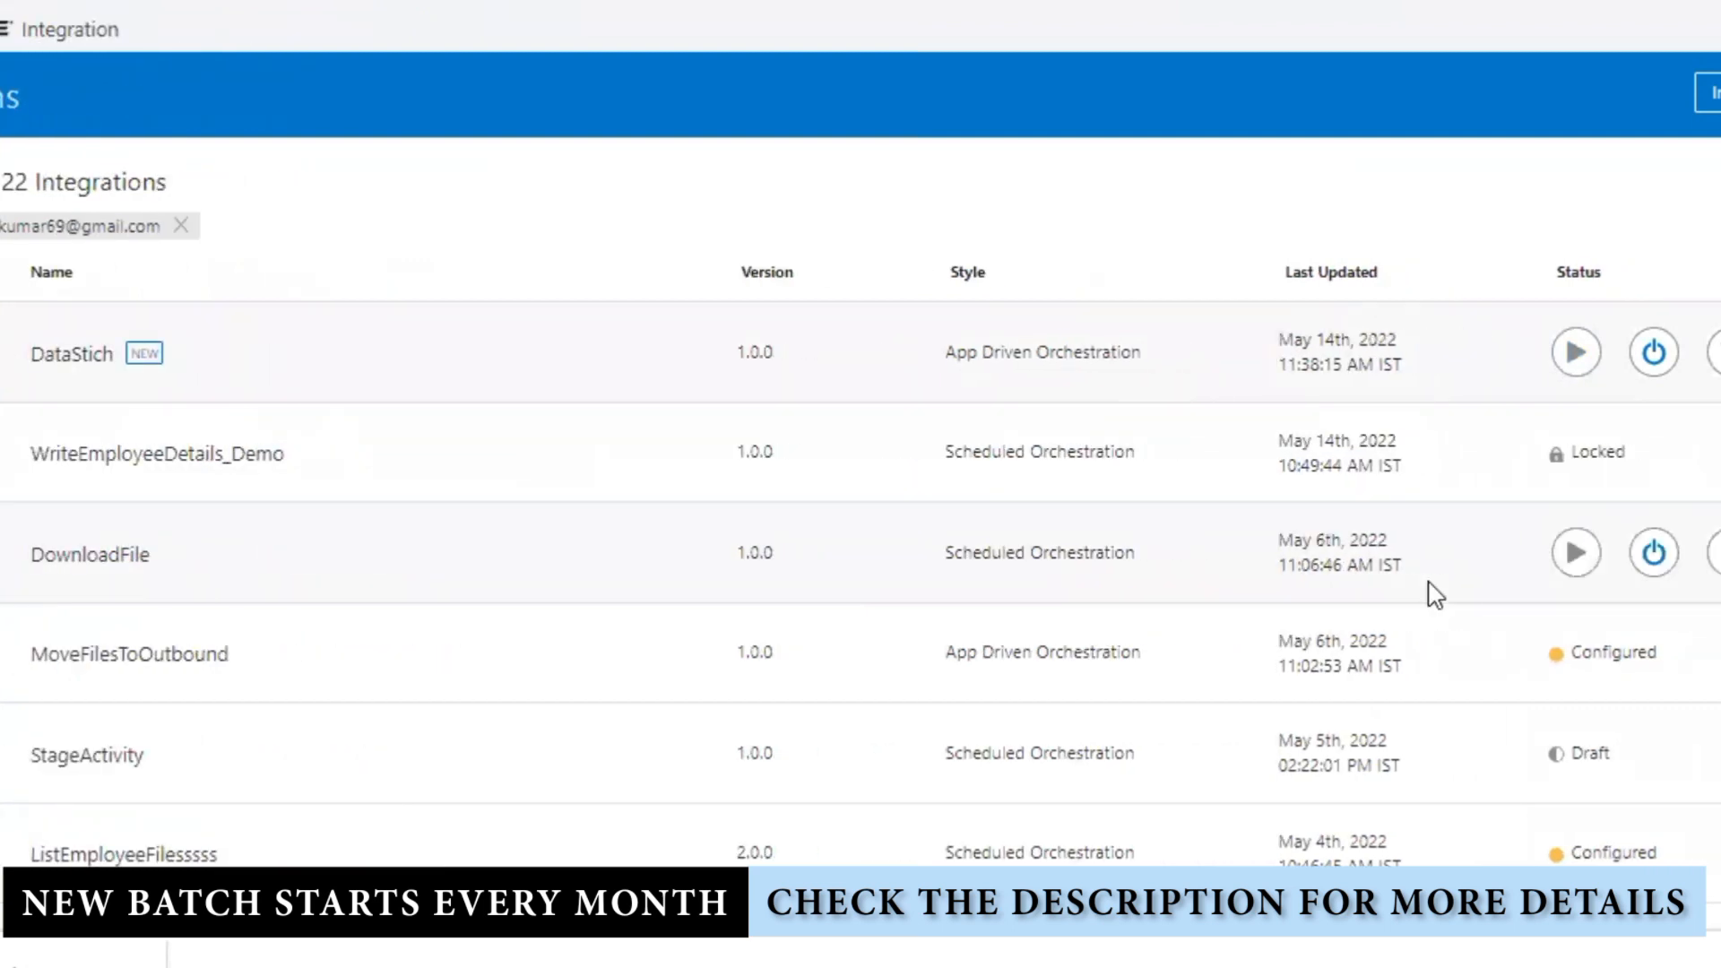
left_click(148, 363)
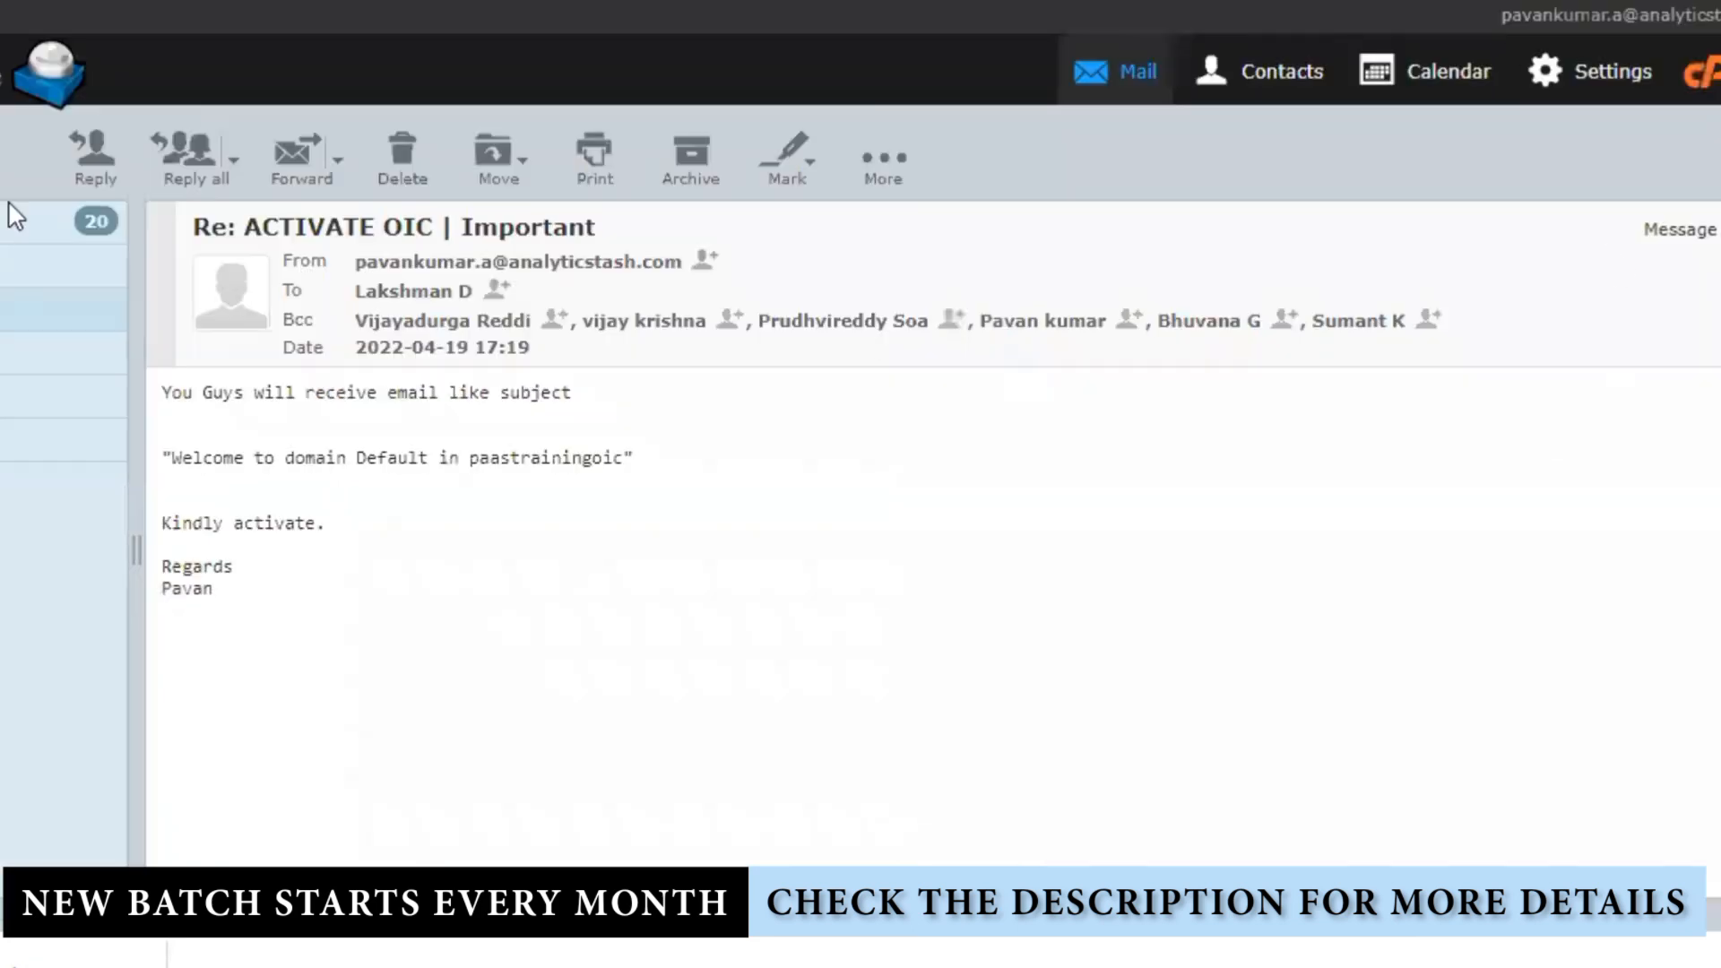
Step: Refresh the inbox, open 'File Split and Stich COmpleted', and inspect the blank Integration Name value
left_click(15, 219)
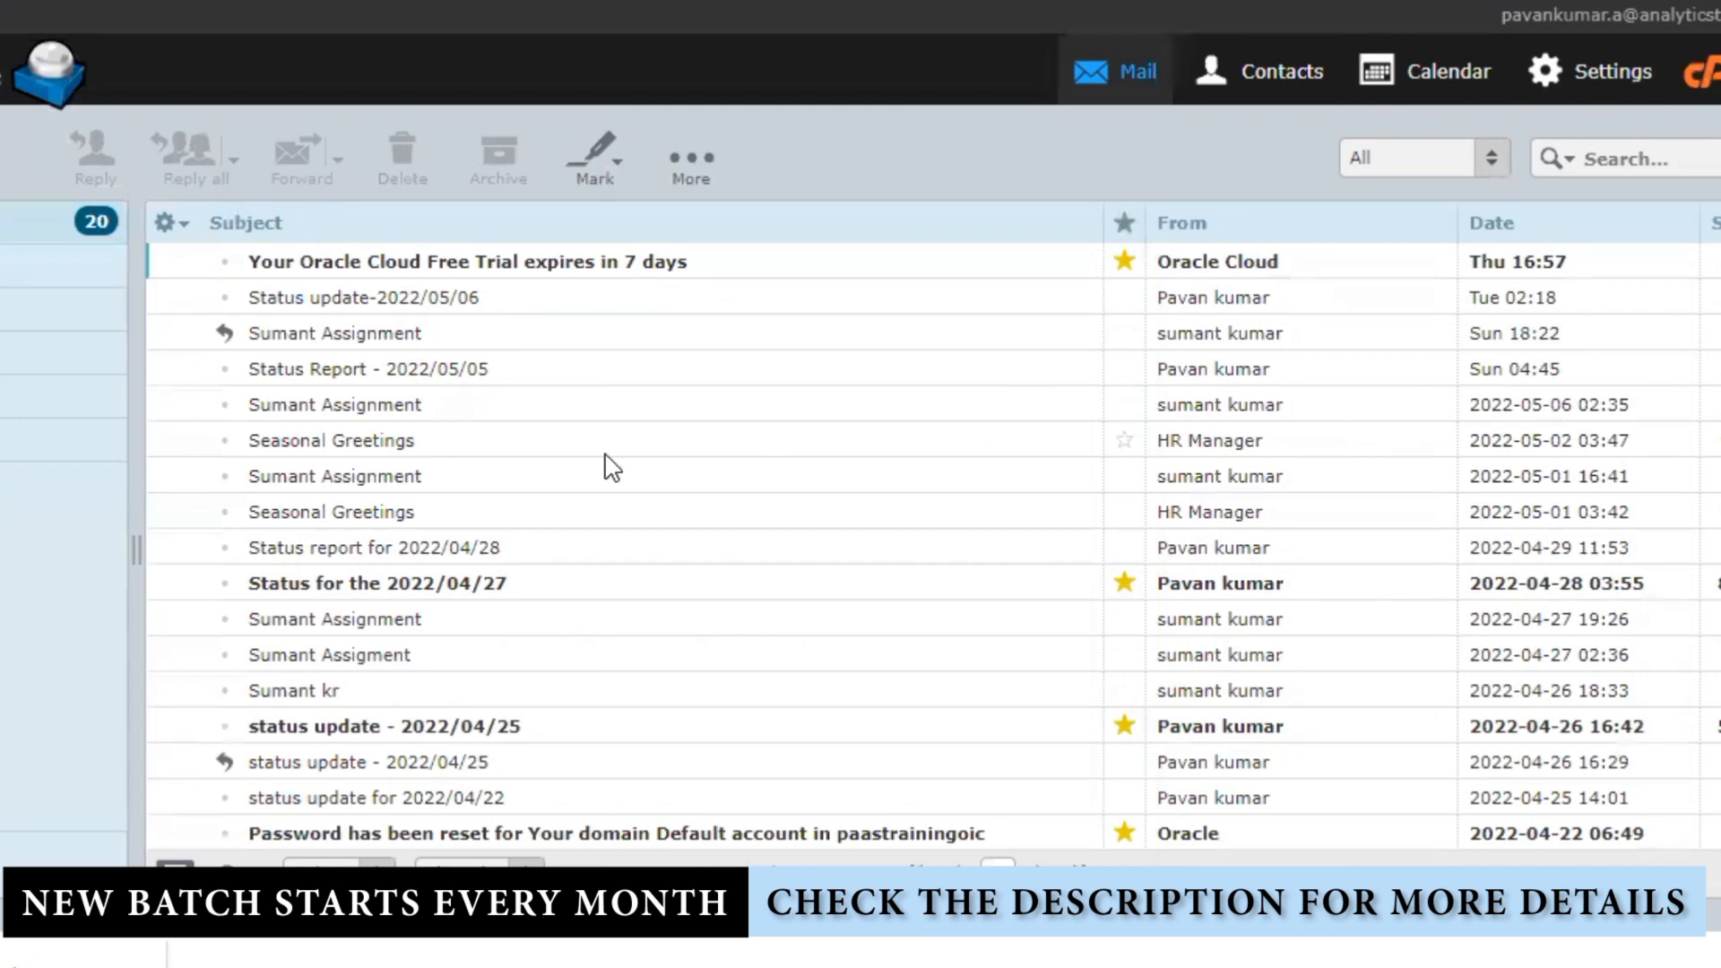
key("F5")
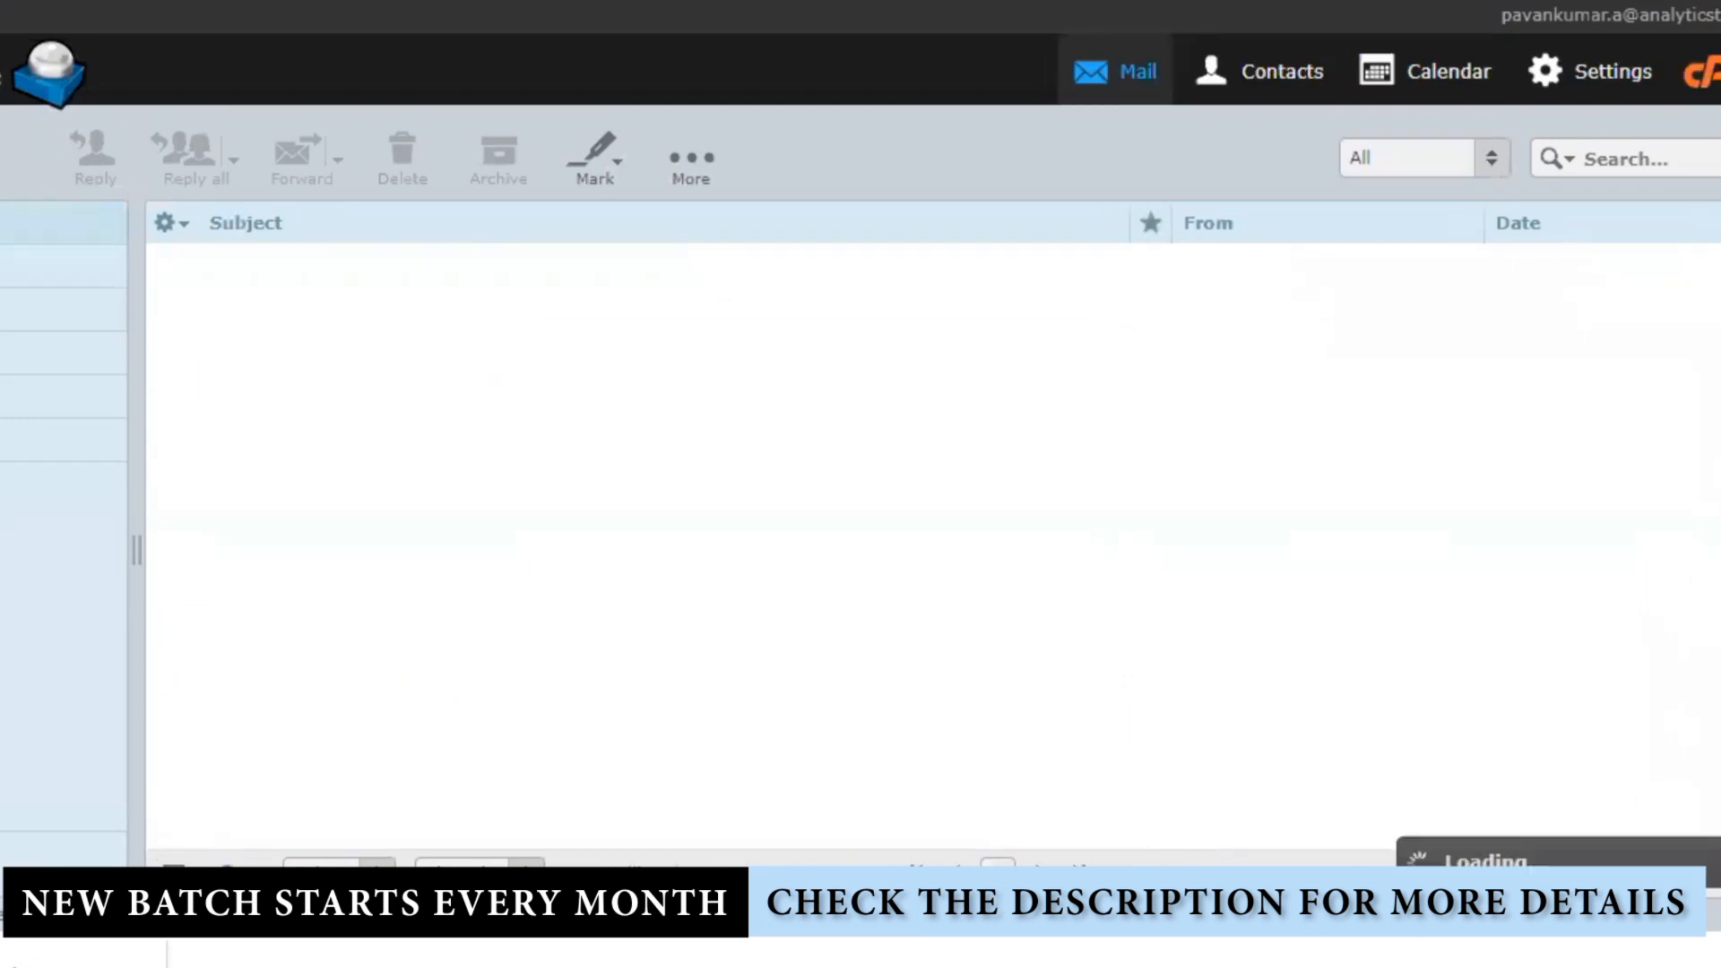
double_click(421, 264)
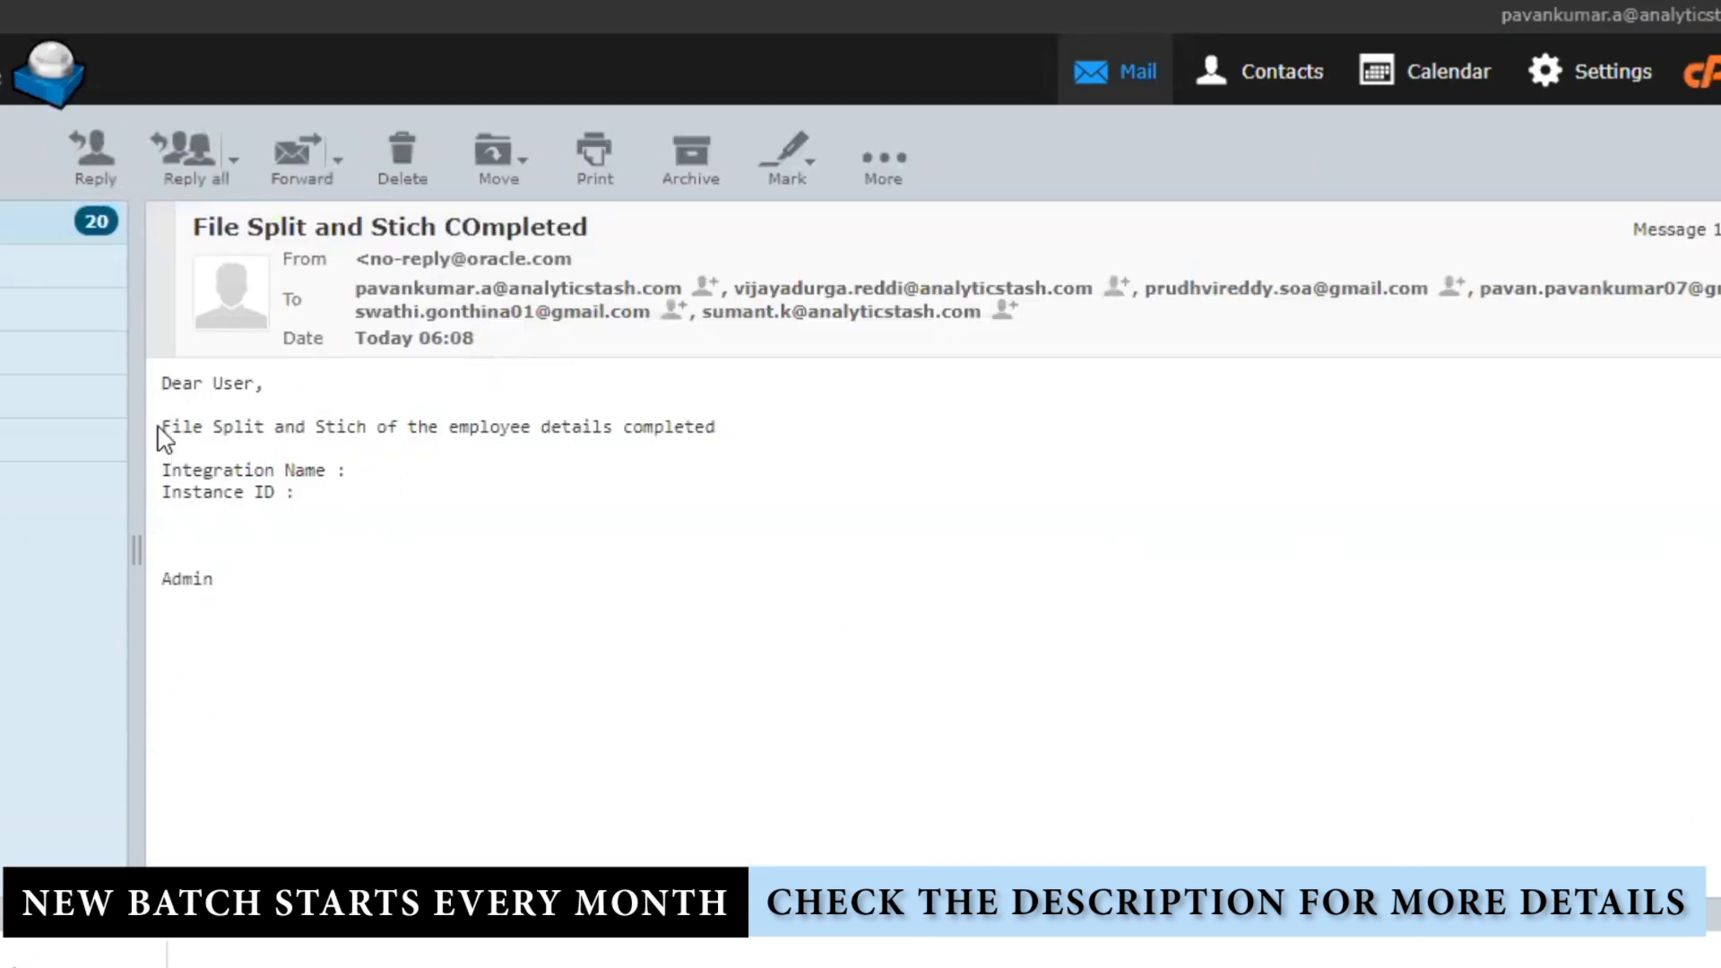
left_click_drag(162, 429, 791, 442)
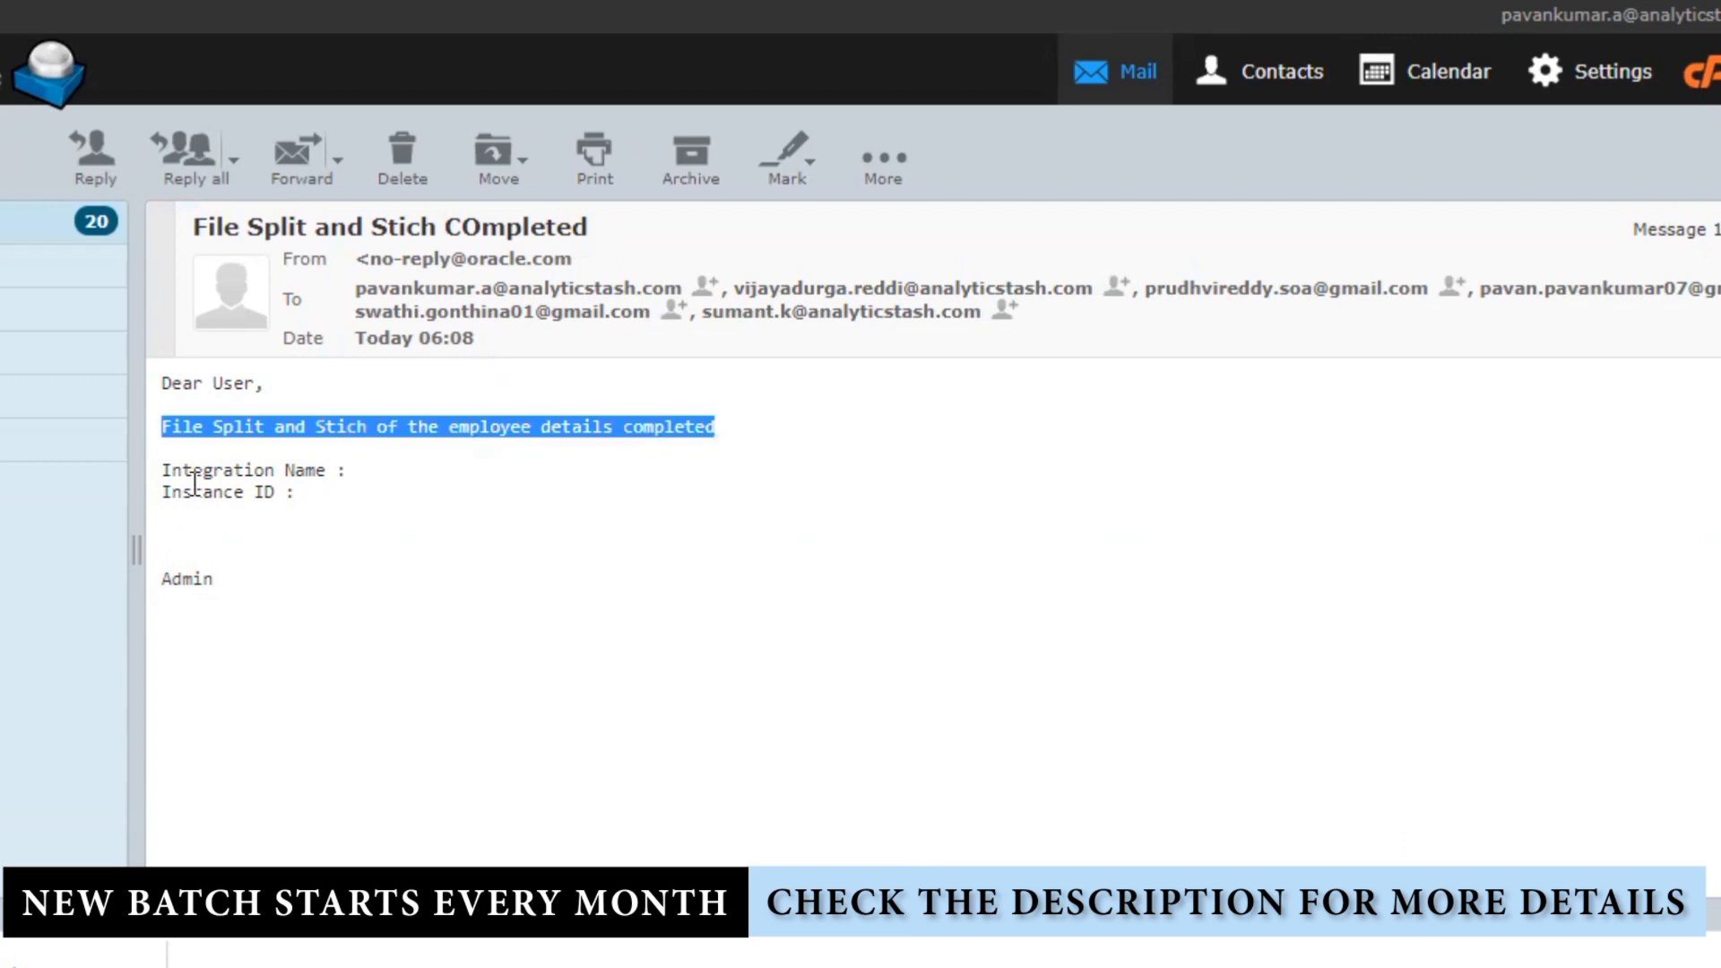
left_click_drag(170, 470, 244, 470)
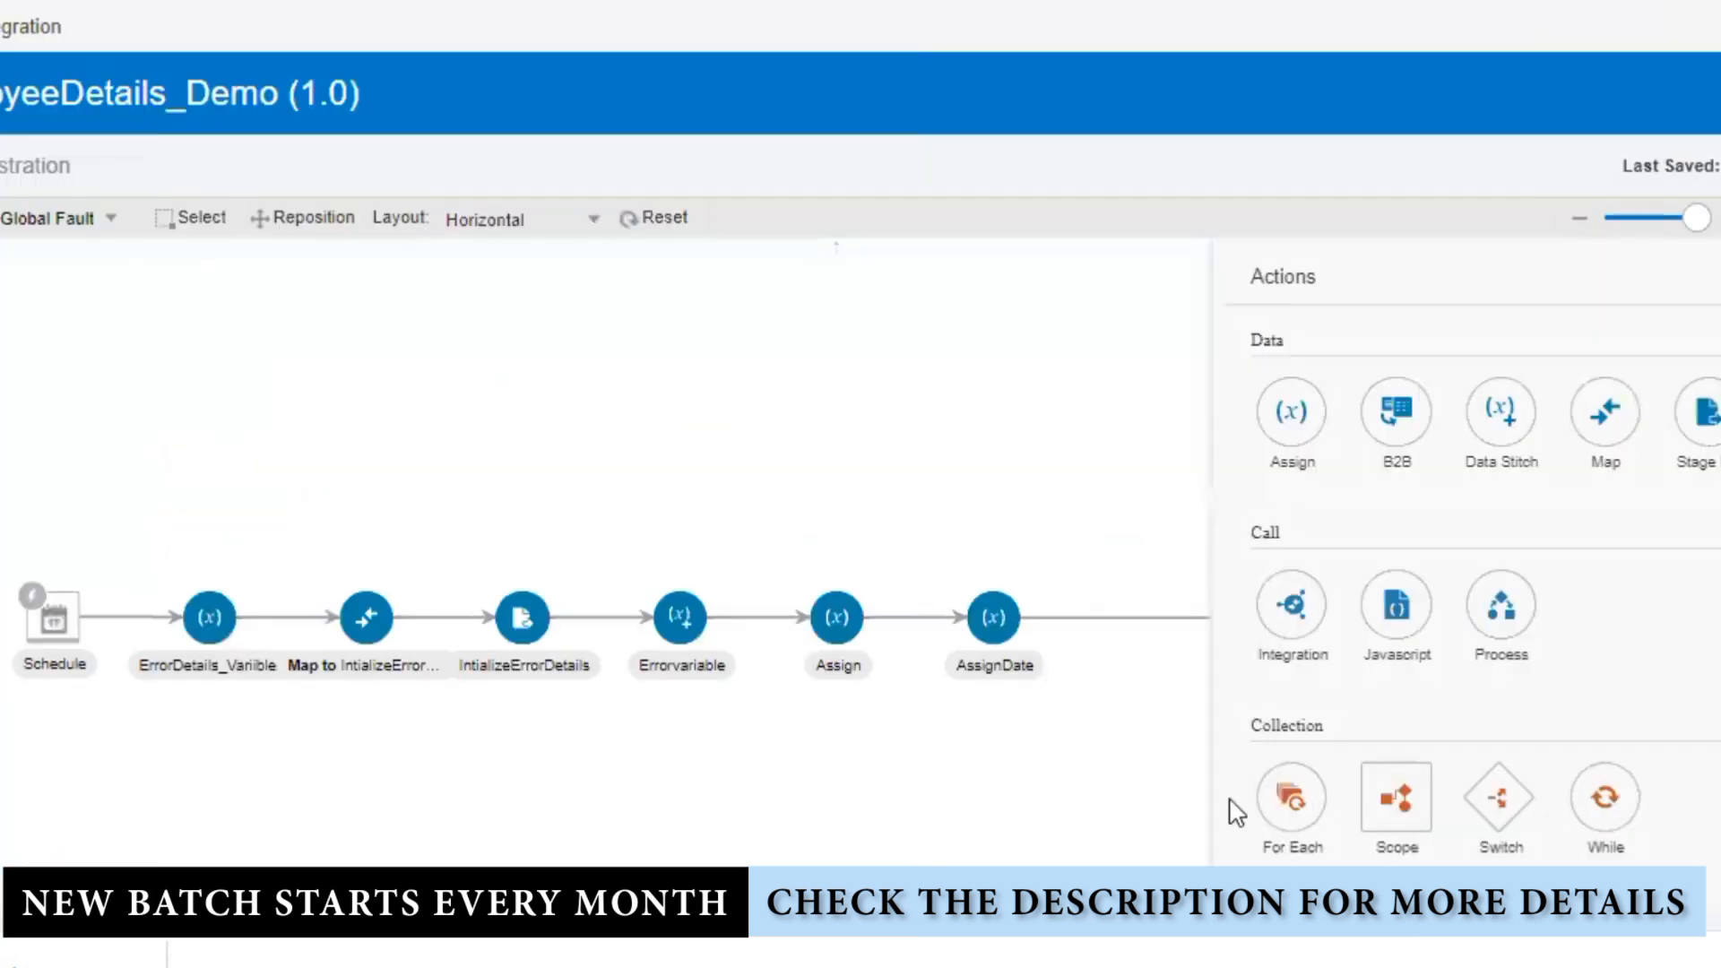
Step: Deactivate DataStich 1.0 and reopen its orchestration flow in the designer
left_click(1094, 751)
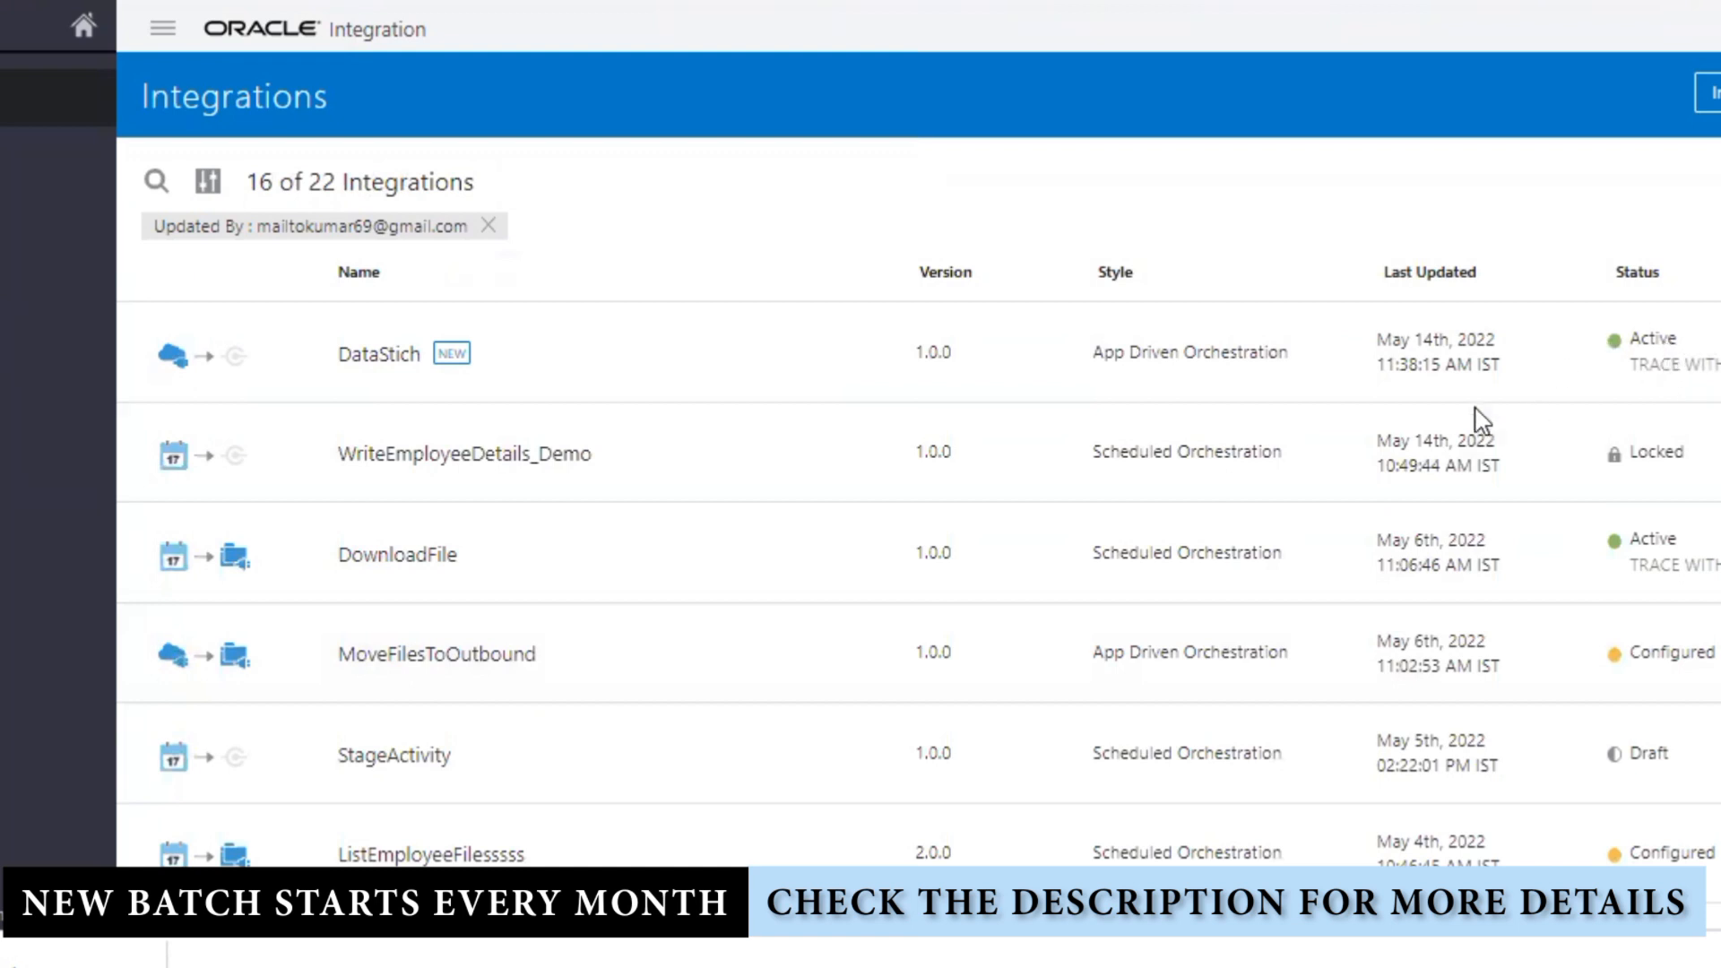
left_click(1654, 352)
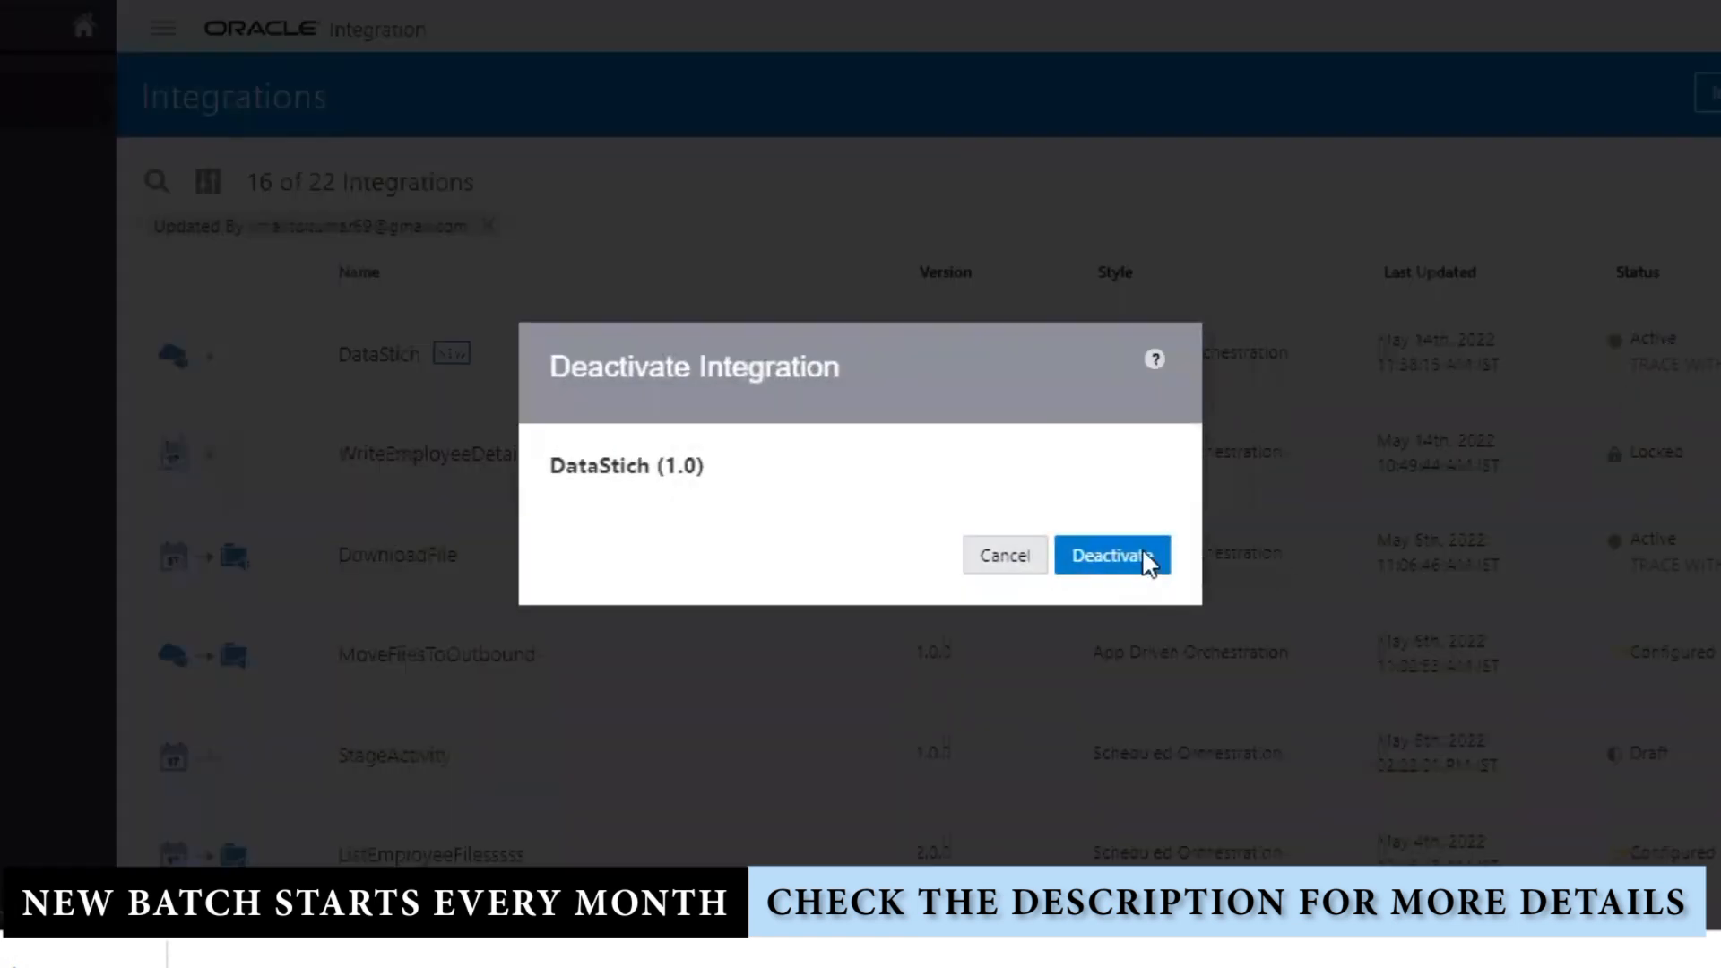
left_click(1113, 563)
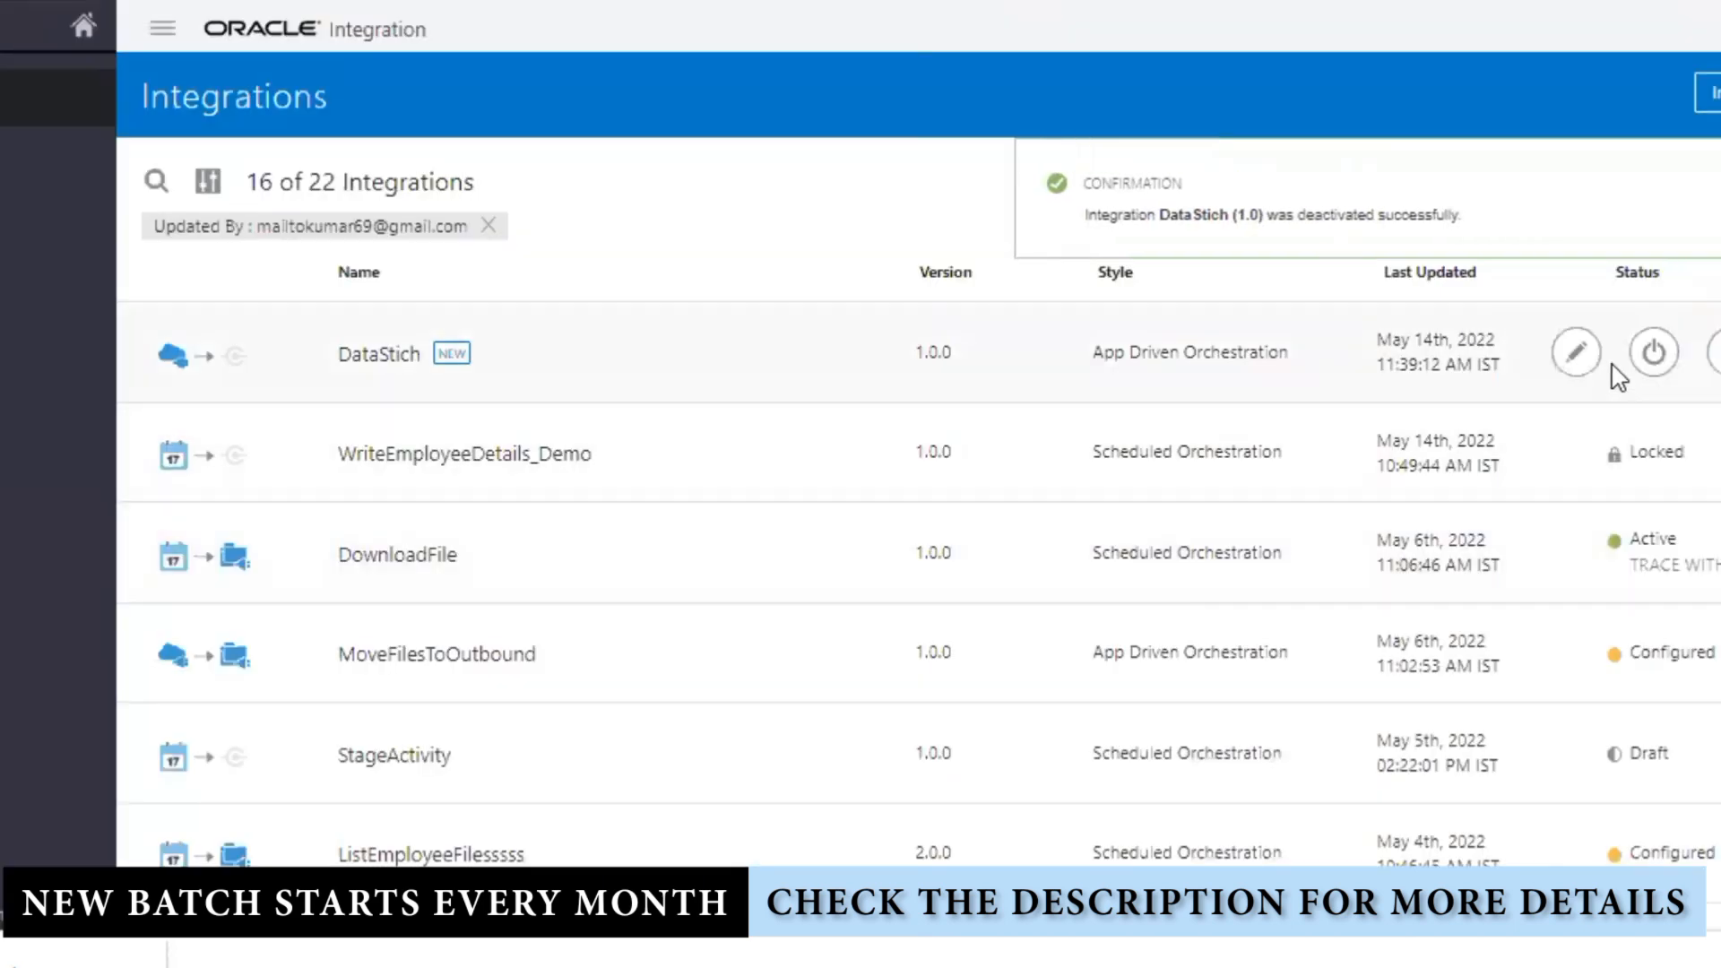
left_click(1241, 541)
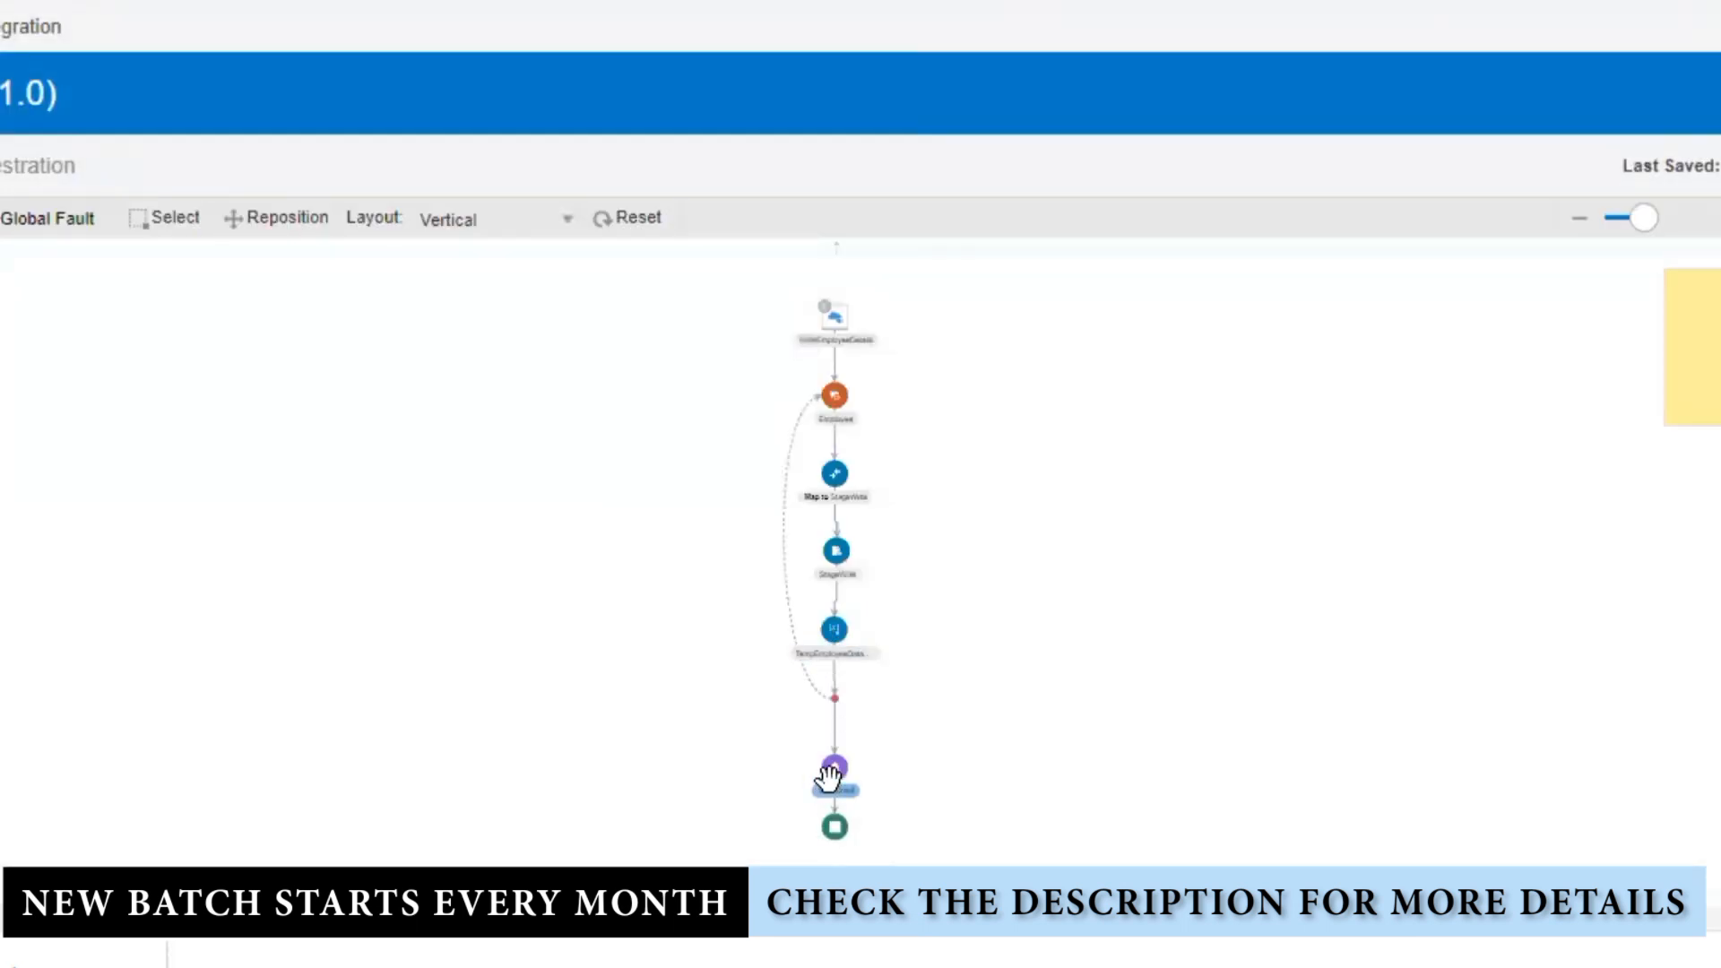
Step: Insert the {IntegrationName} placeholder after the Integration Name label in the email body
left_click(857, 754)
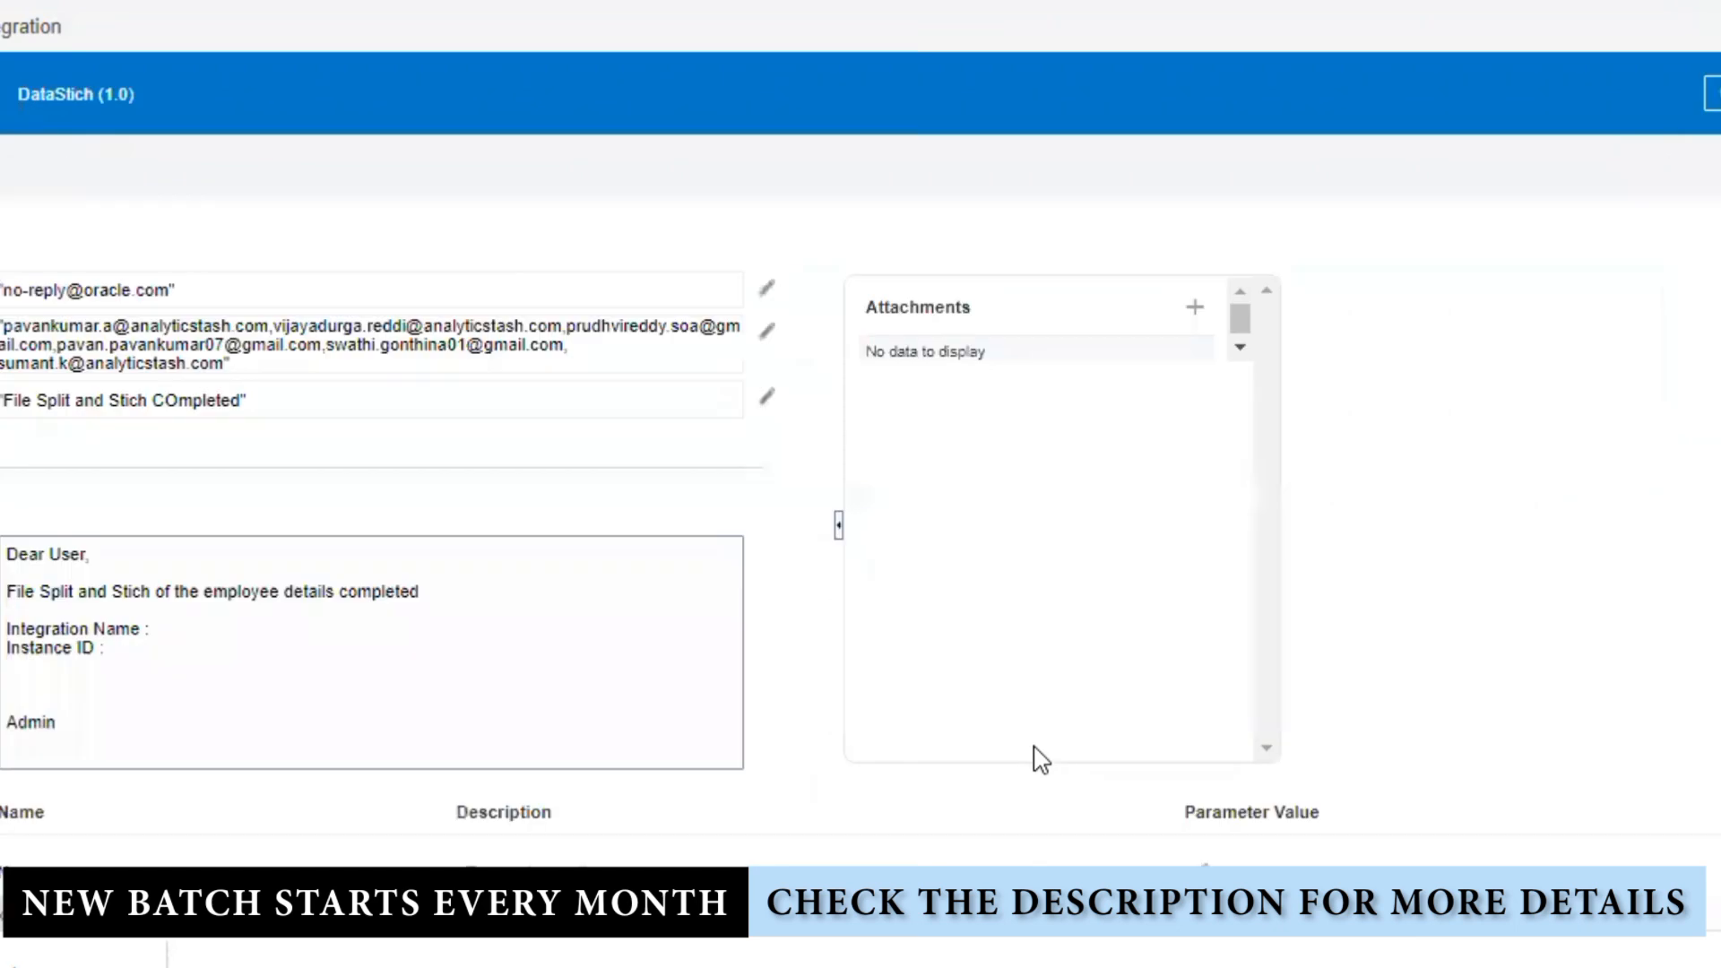
left_click(344, 633)
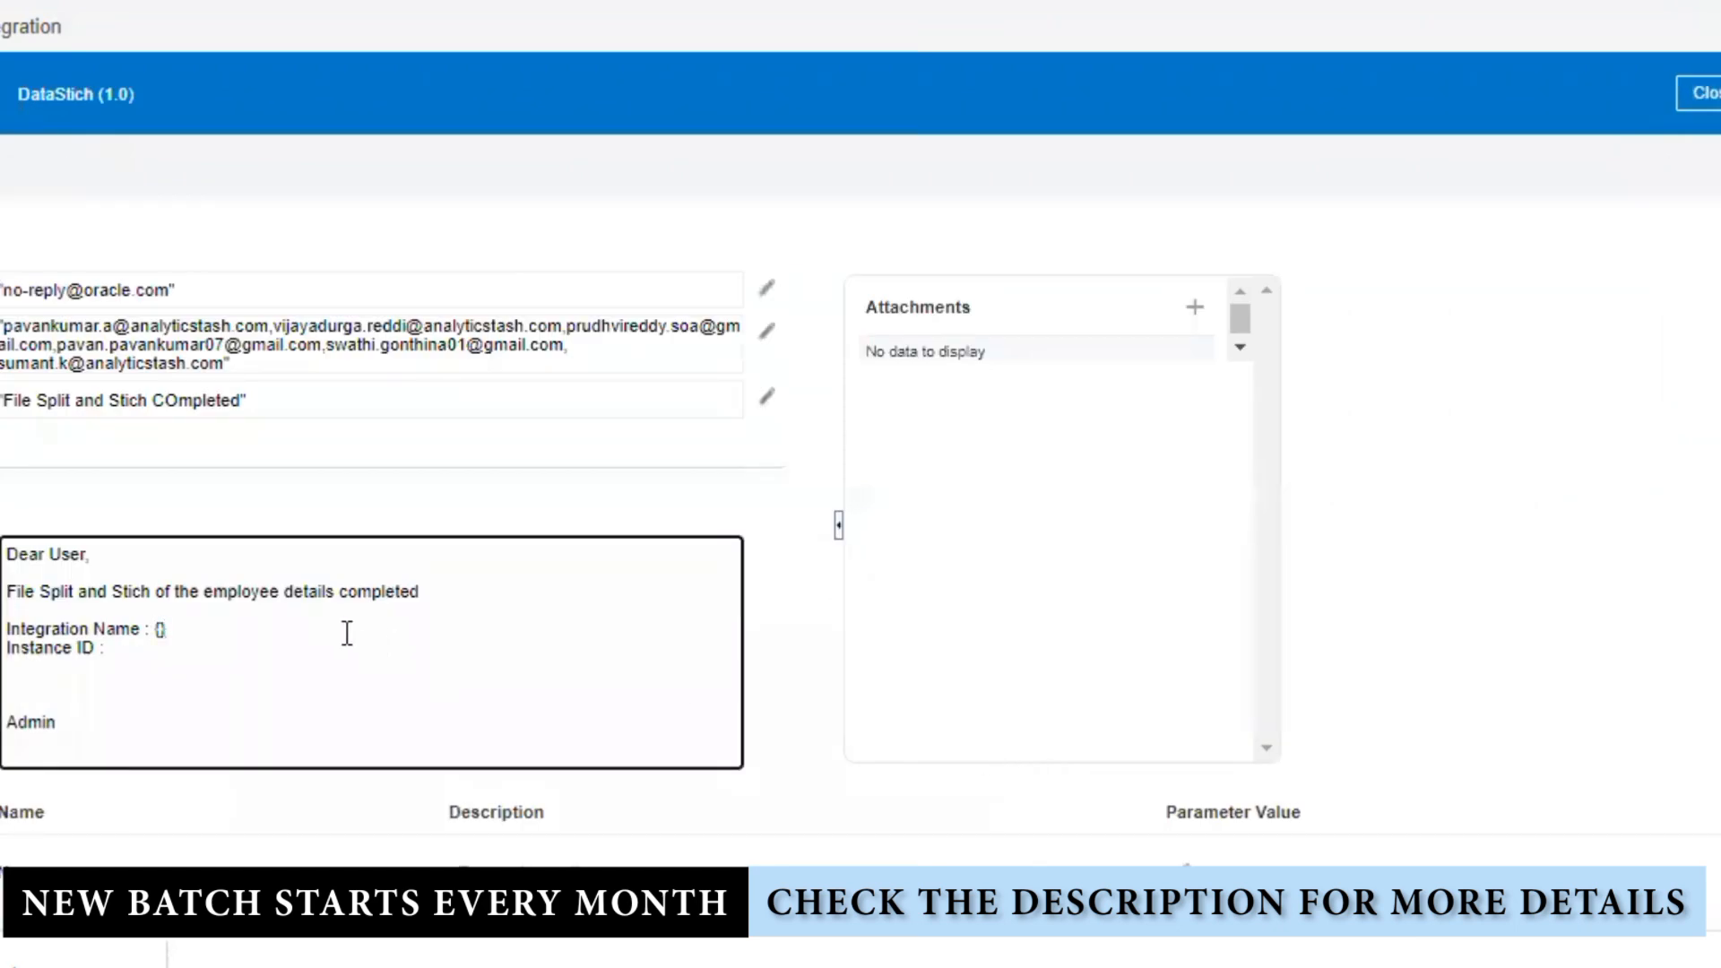
type("{}")
scroll(359, 726, "down", 2)
left_click(70, 731)
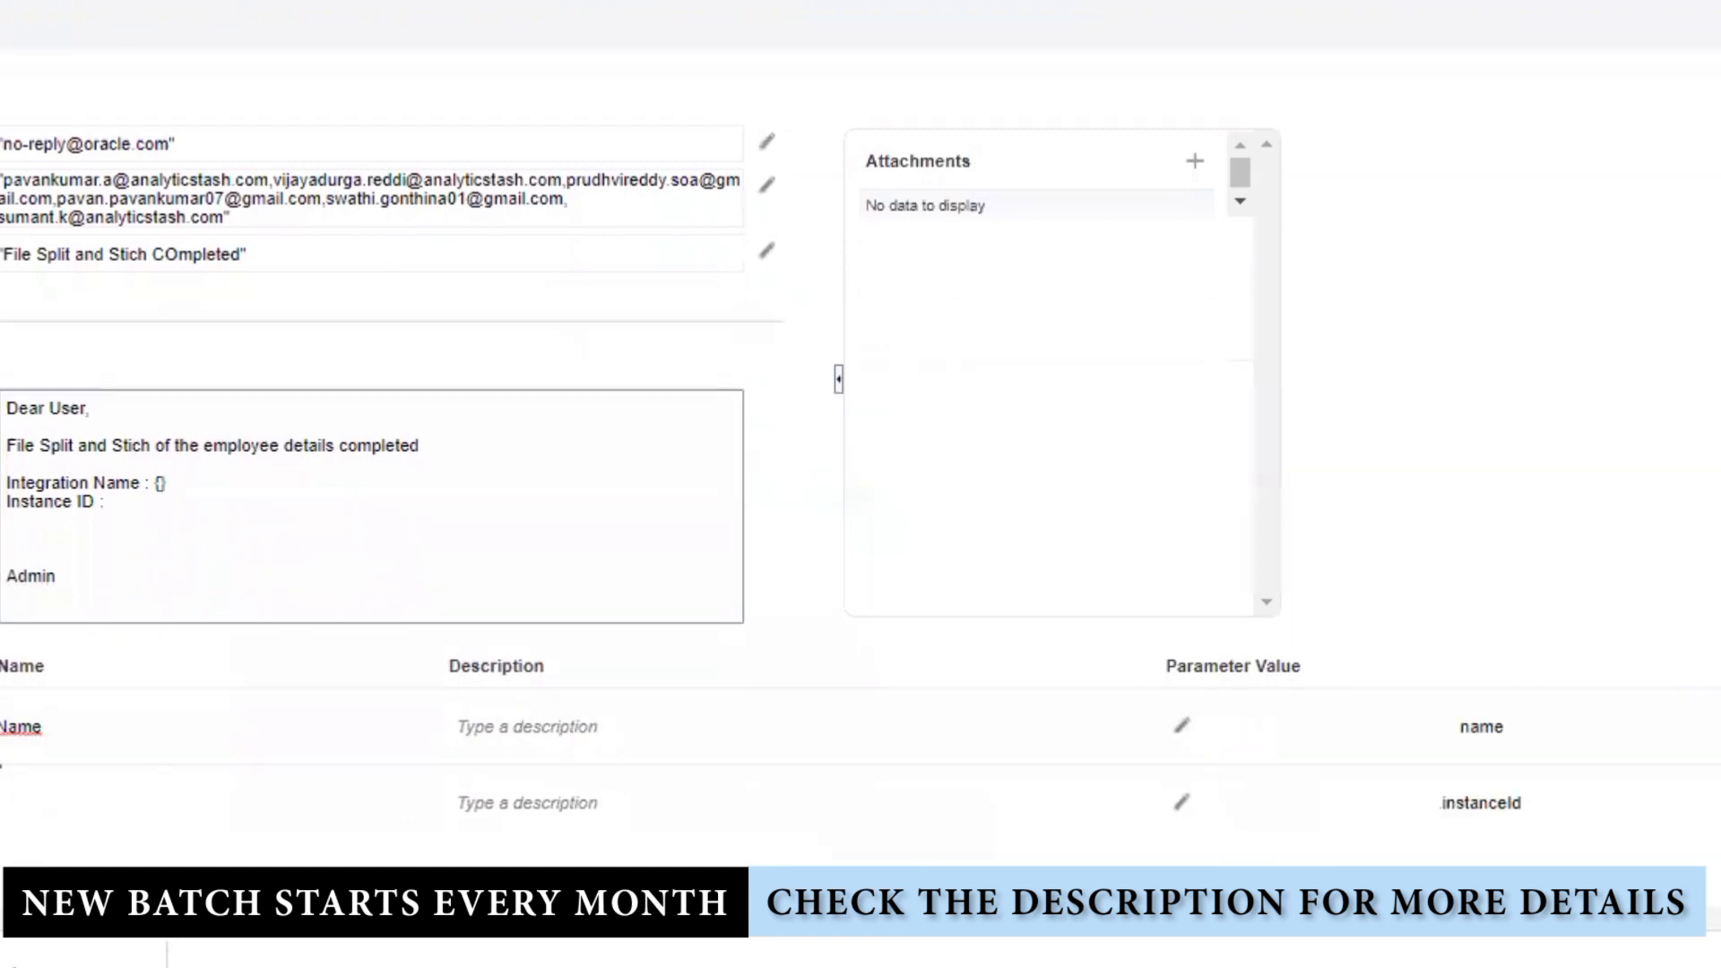
left_click(161, 484)
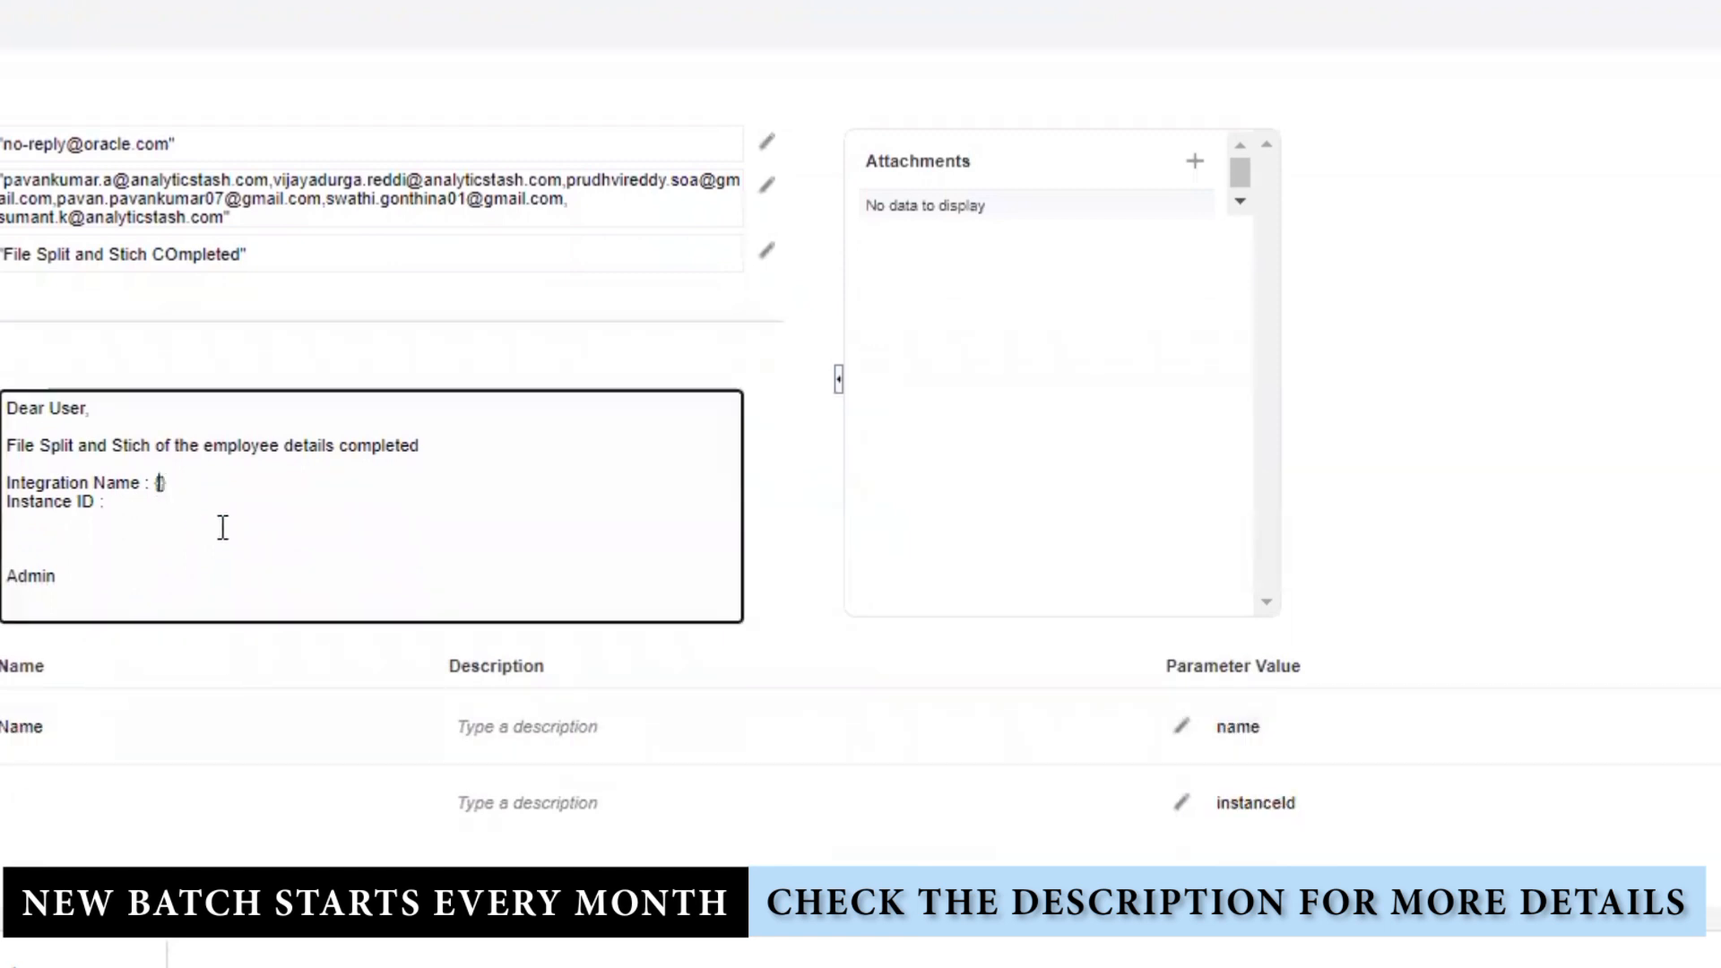
key("ctrl+v")
key("ctrl+z")
left_click(18, 717)
double_click(18, 717)
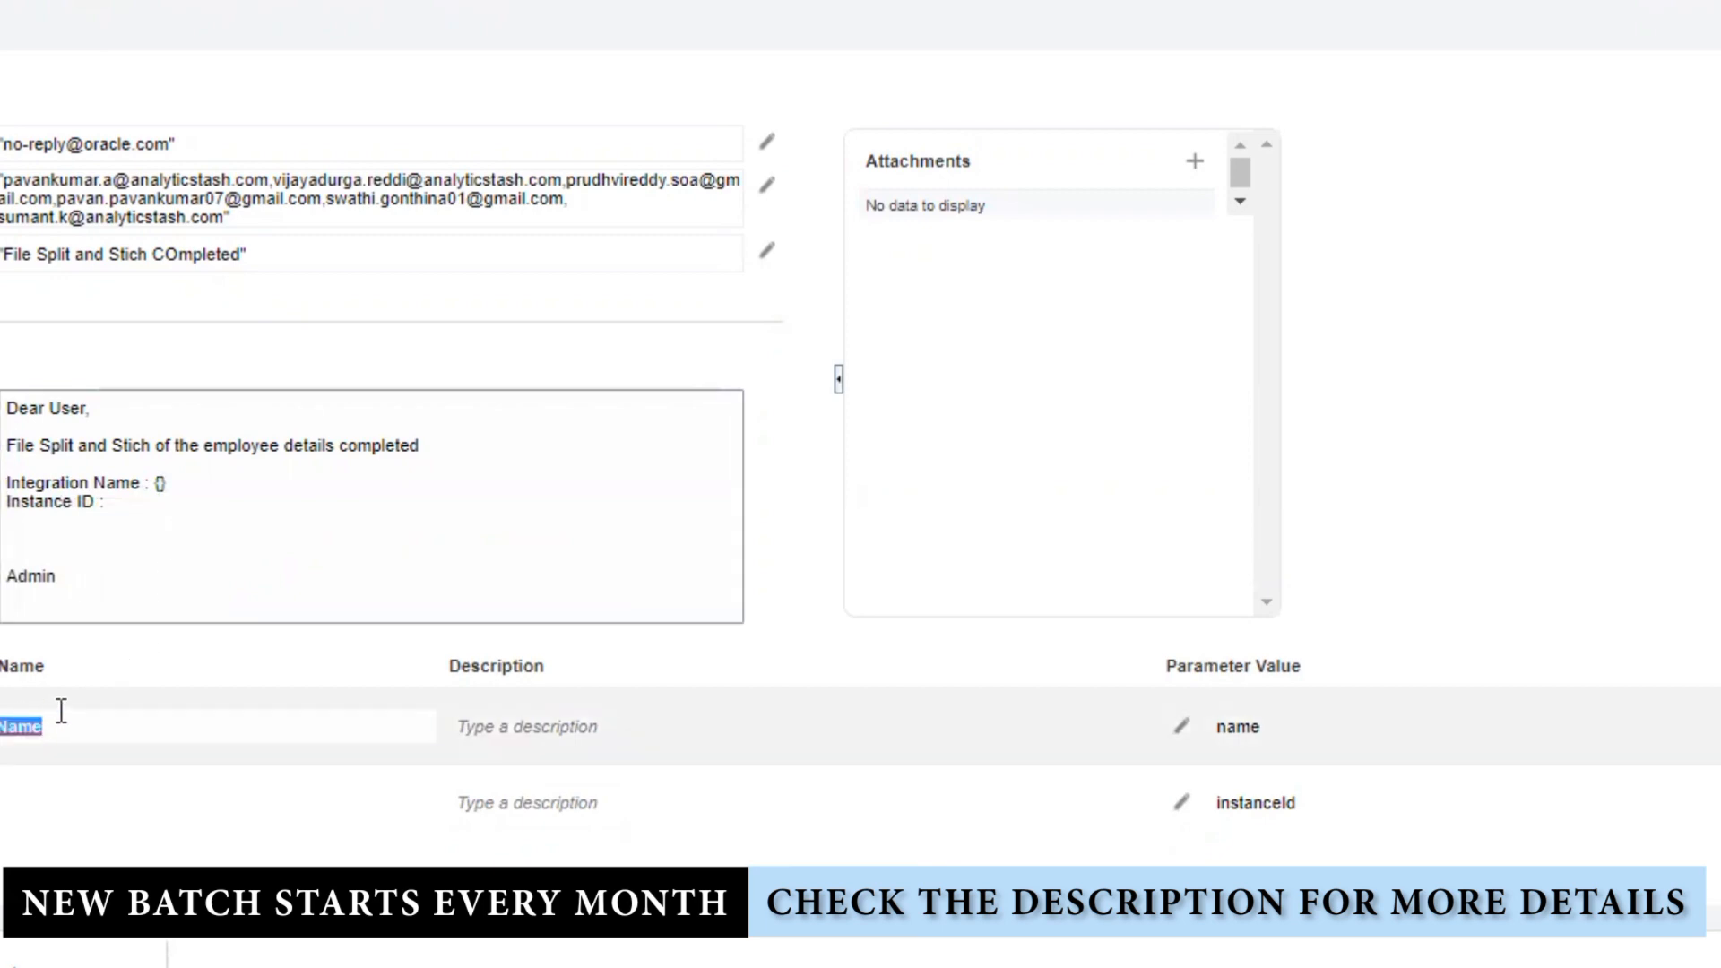
left_click(164, 482)
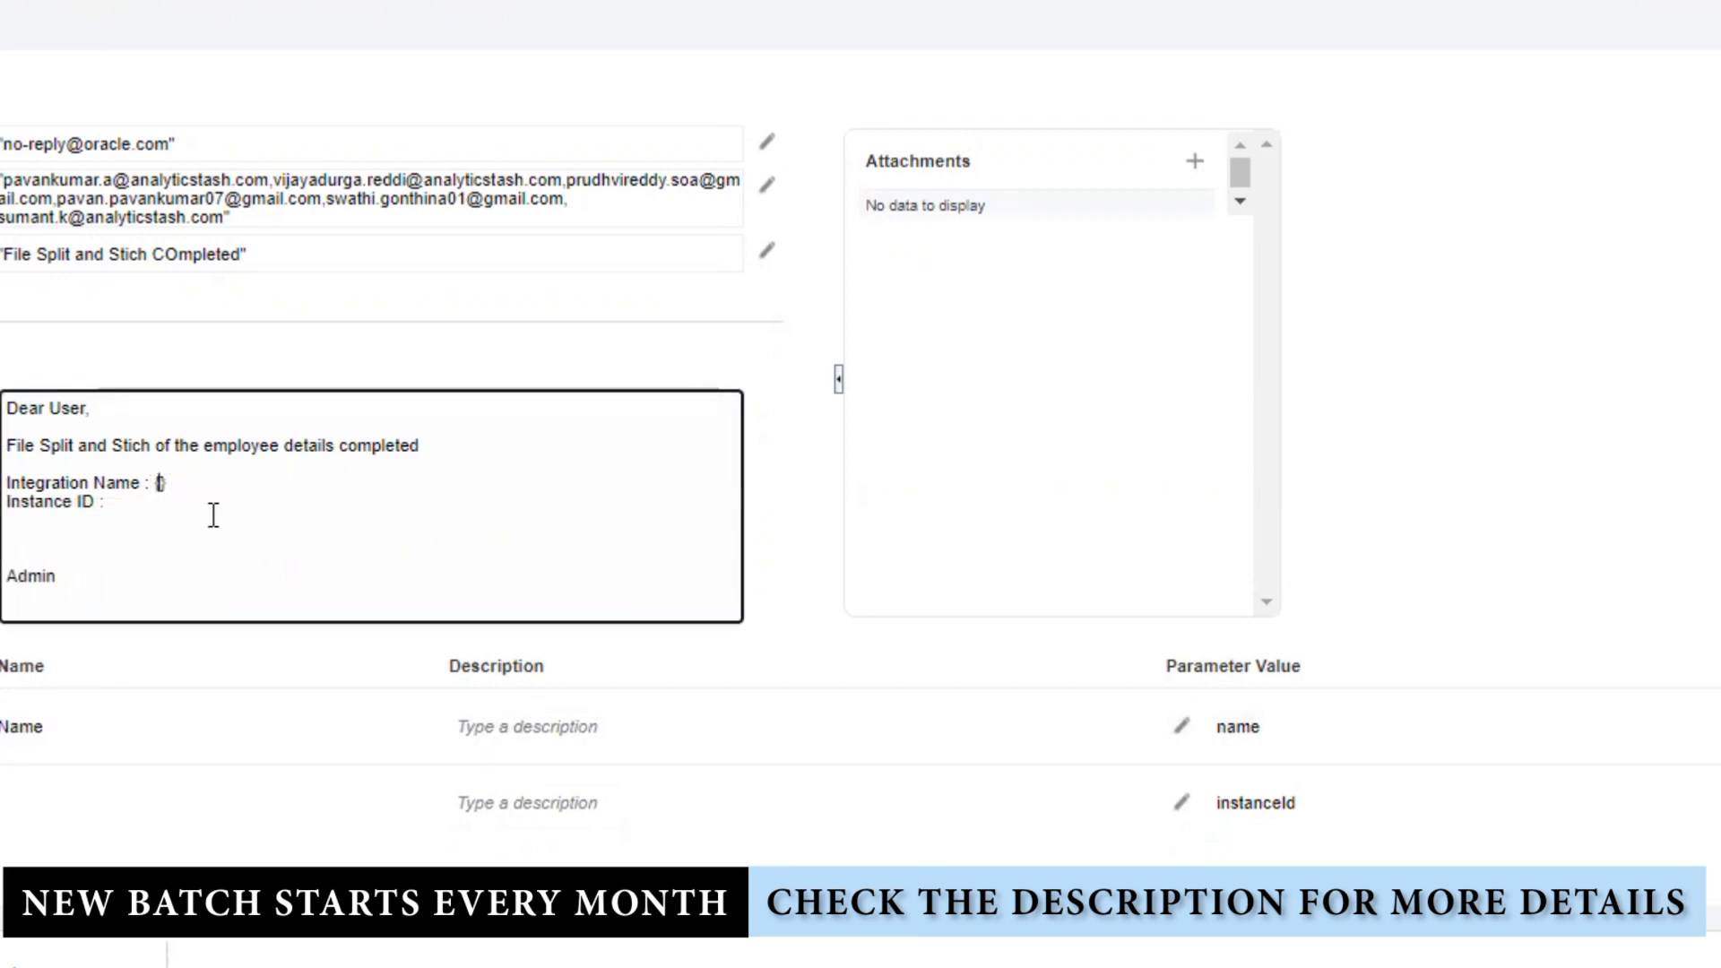
type("IntegrationName")
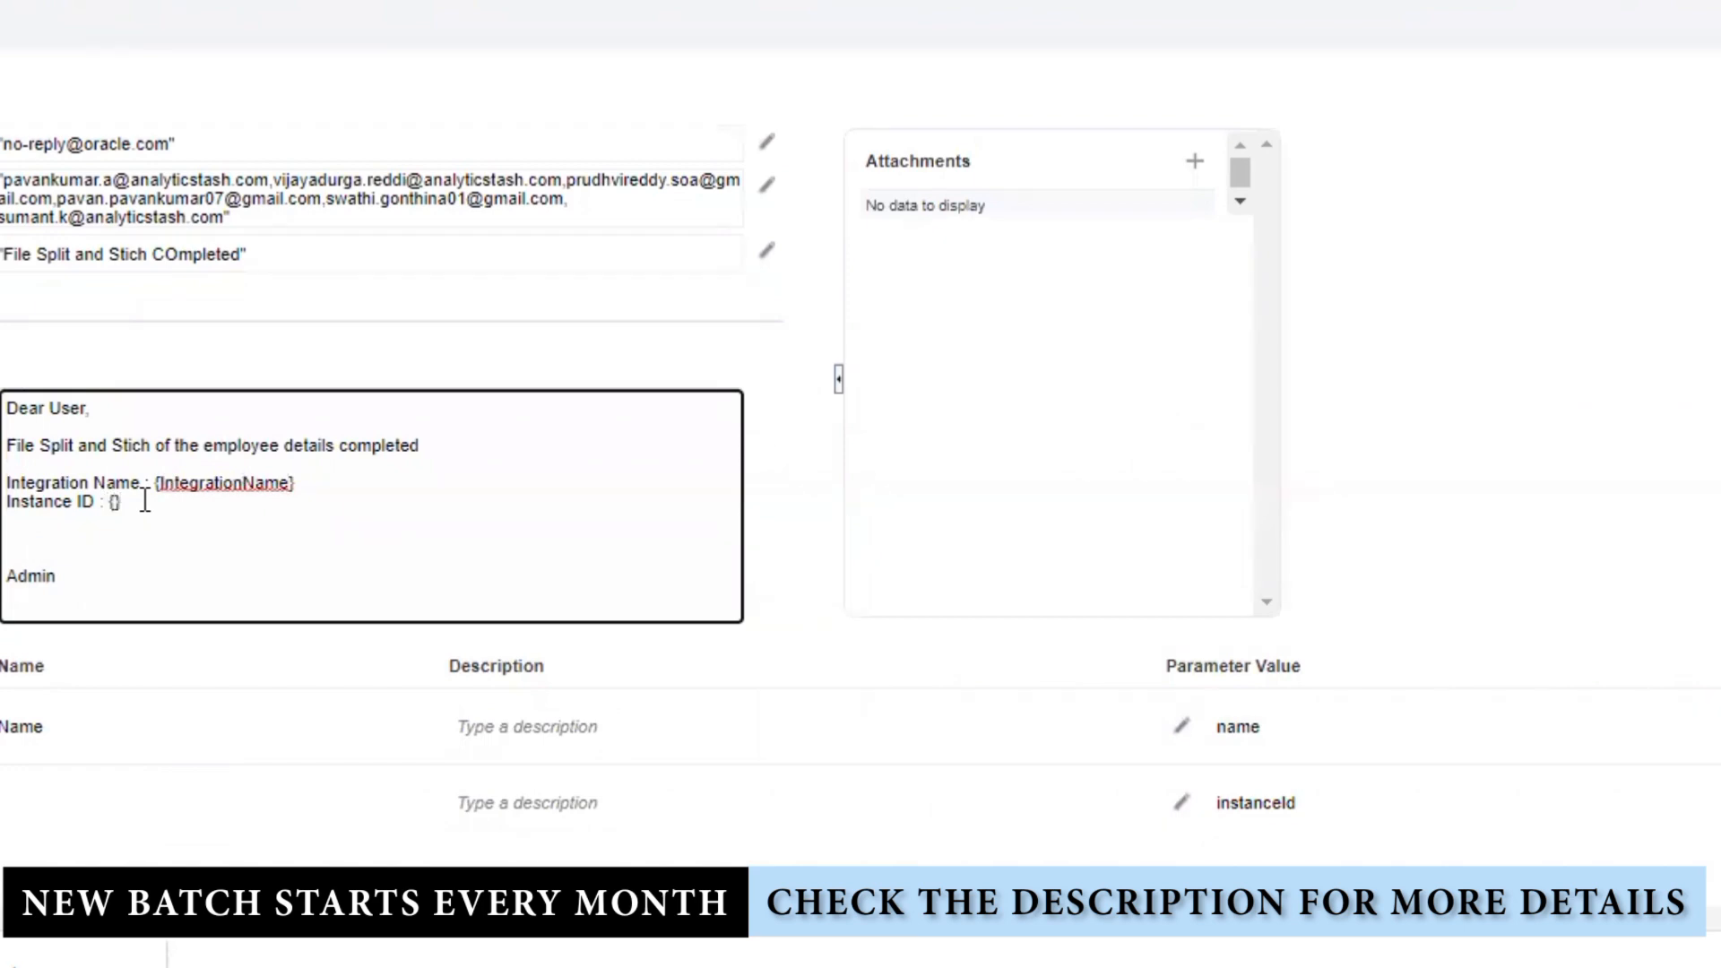
Step: Fill the Instance ID braces with {InstanceID} and finish editing the body
left_click(4, 803)
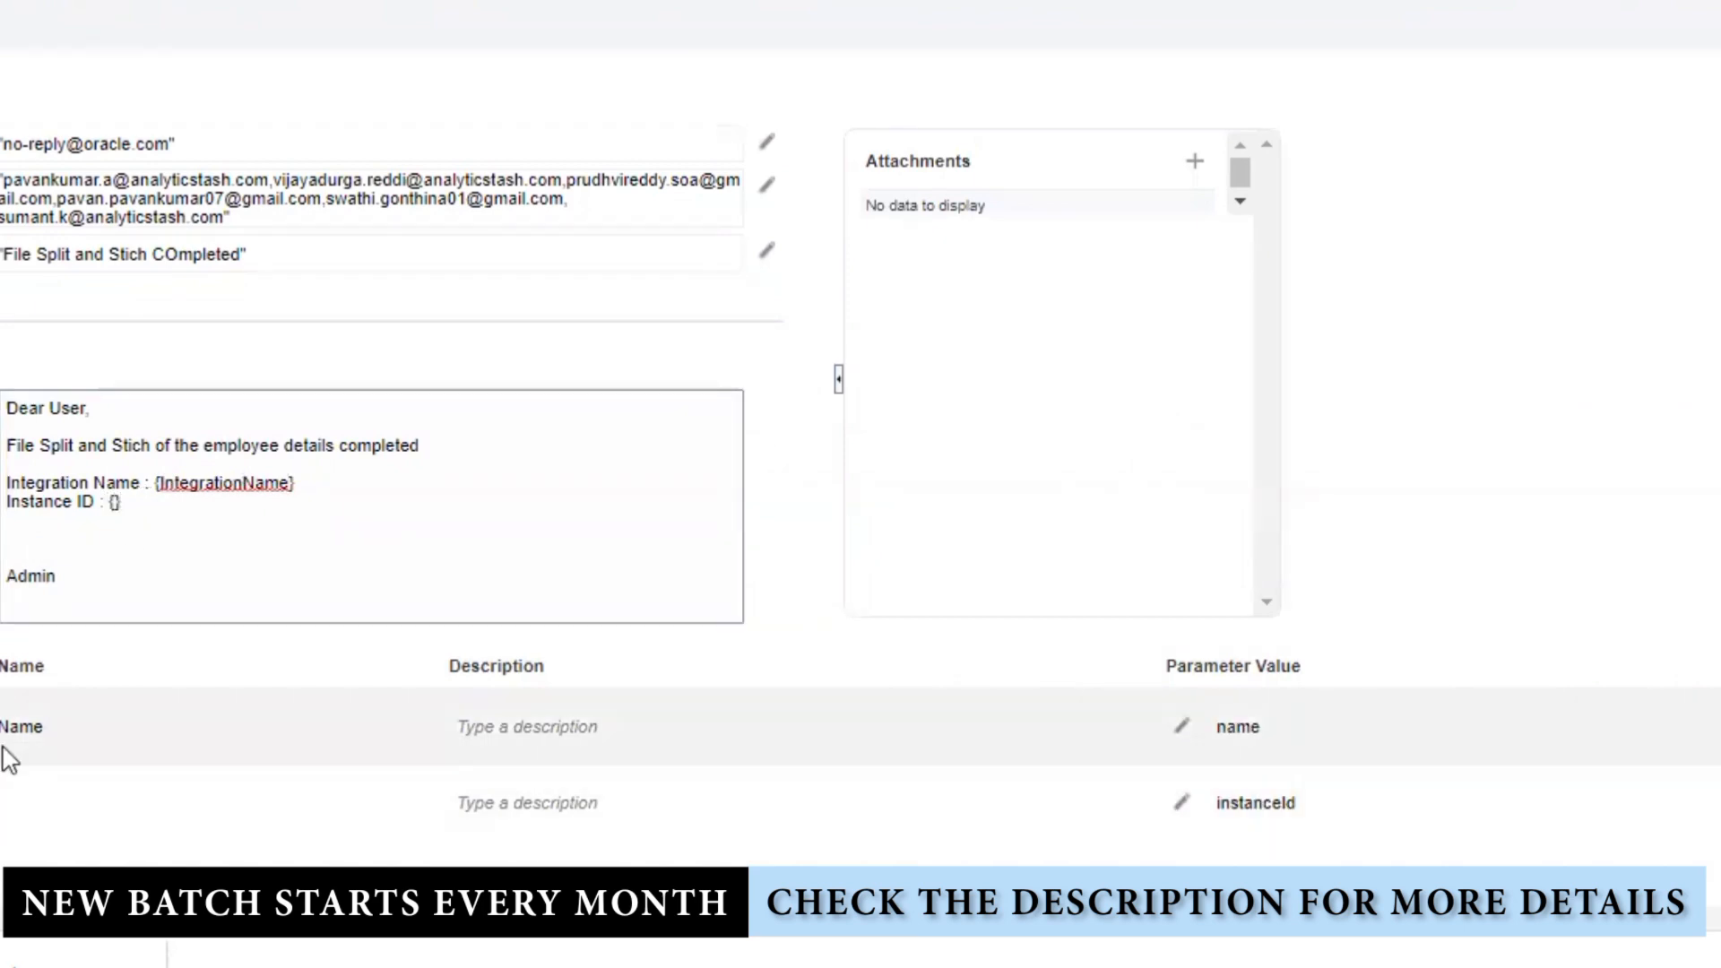
left_click(114, 502)
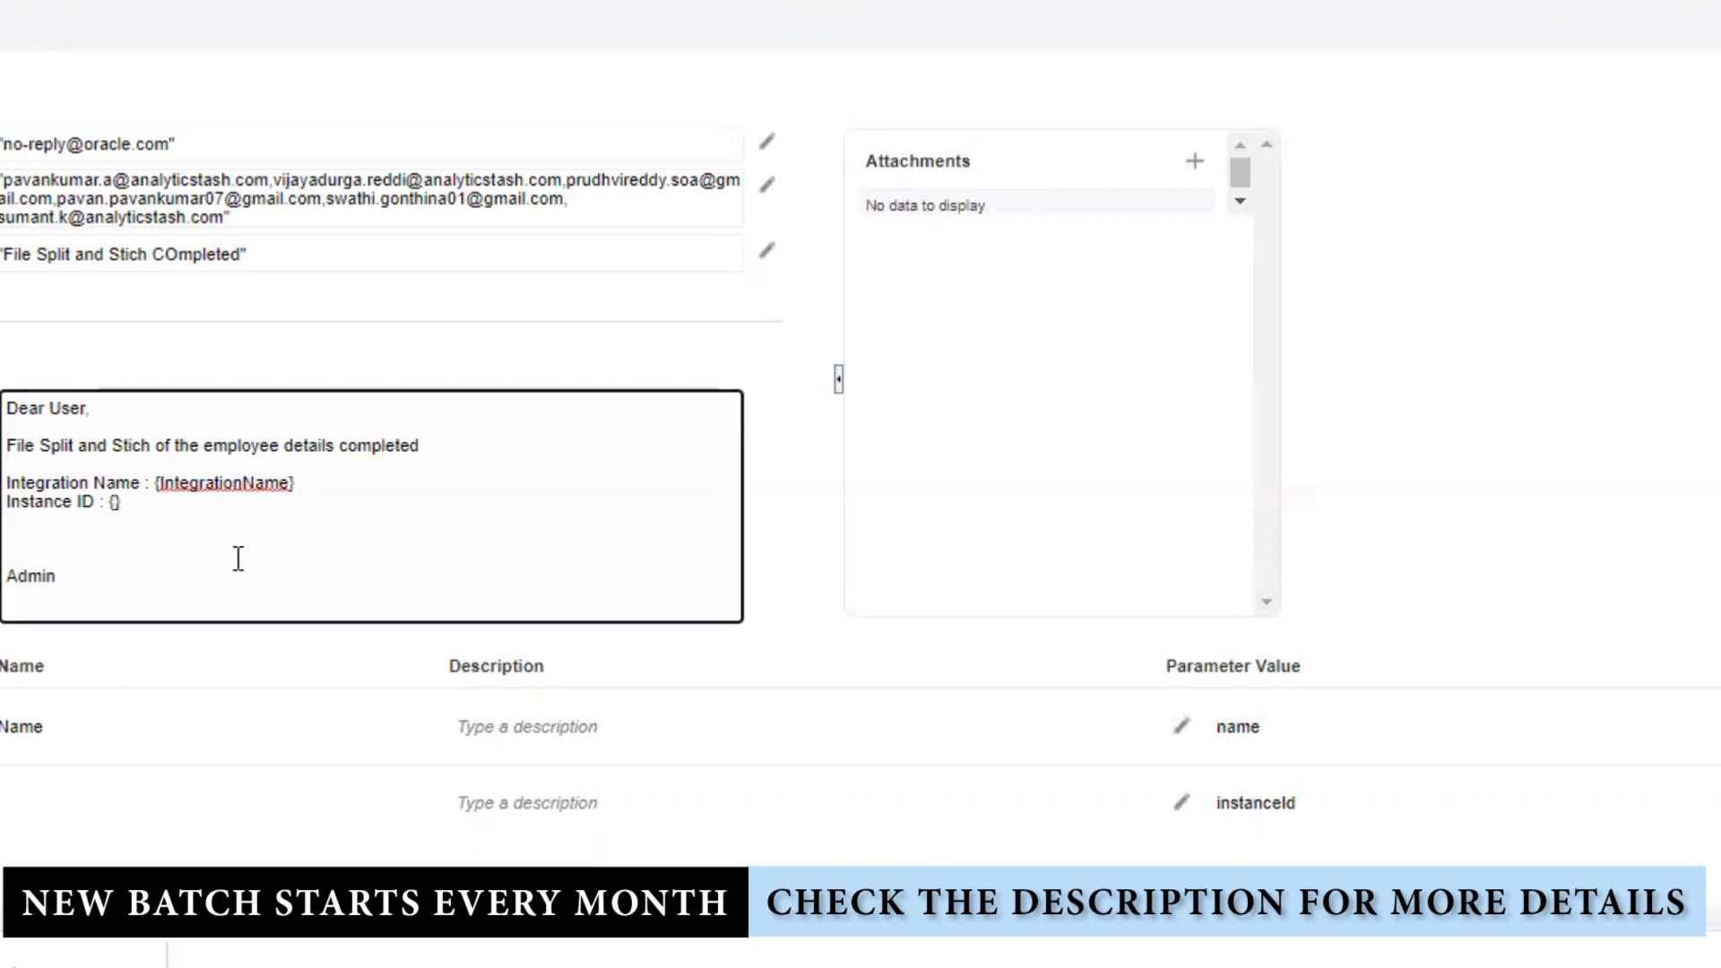
type("InstanceID")
left_click(1646, 653)
scroll(1632, 654, "up", 2)
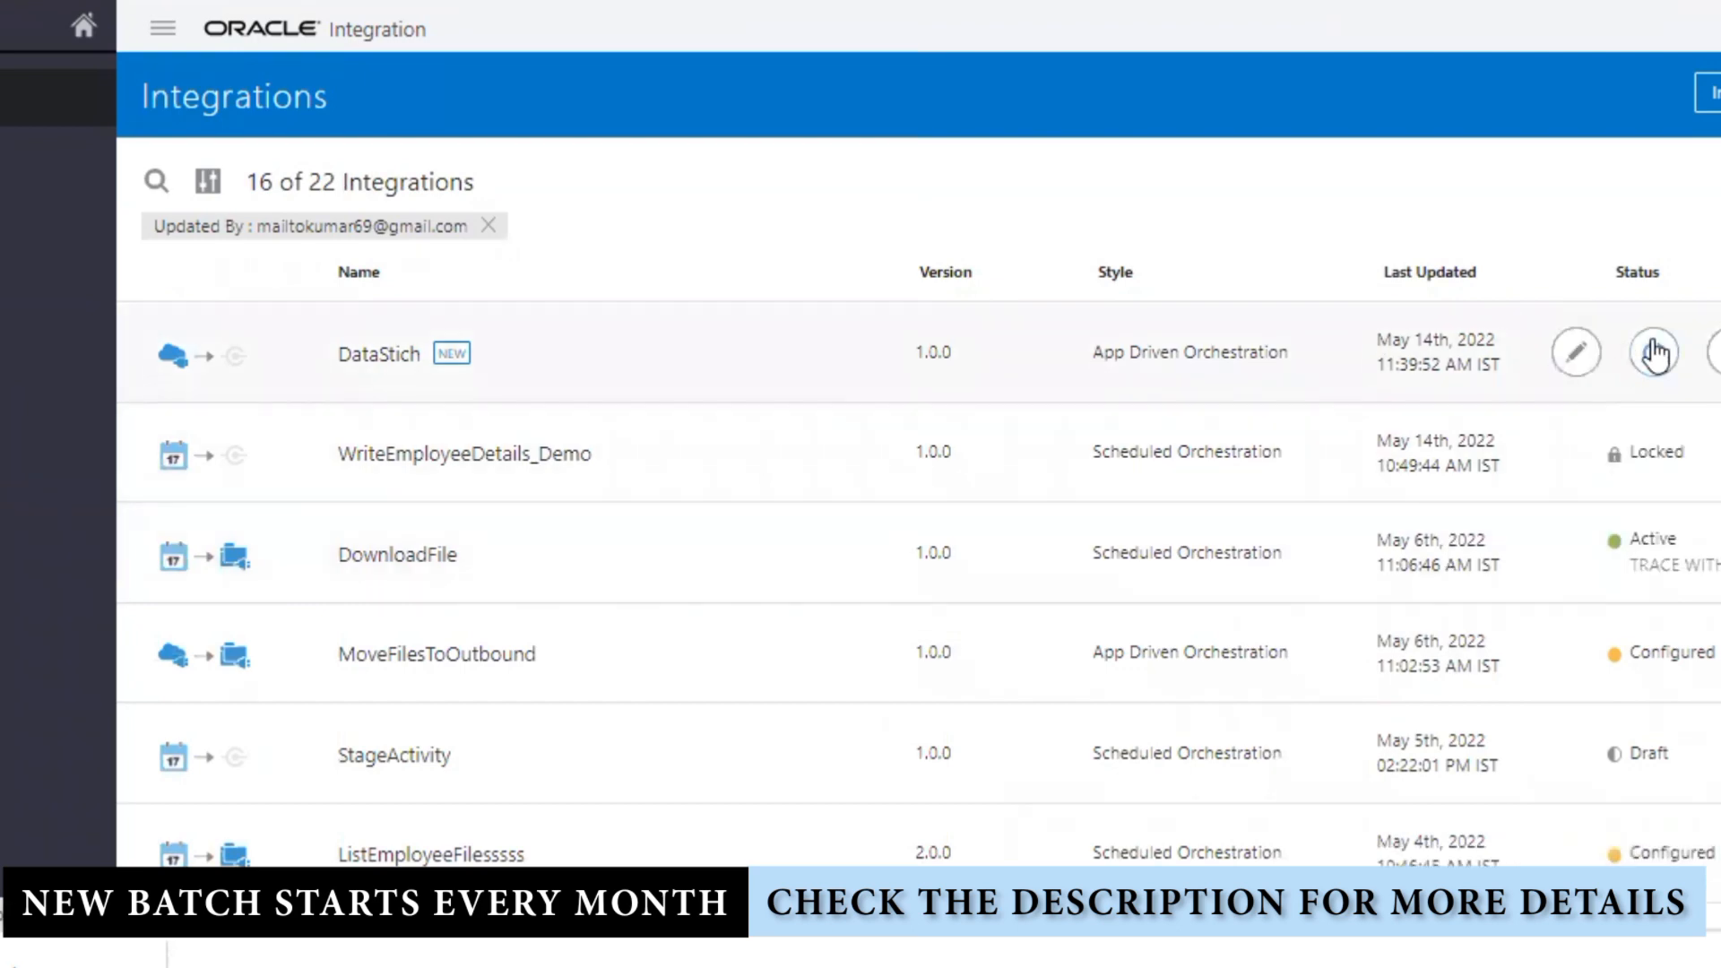
Step: Reactivate DataStich and open its endpoint test page showing the JSON request body
left_click(1651, 352)
left_click(1344, 849)
left_click(1575, 358)
left_click(1340, 496)
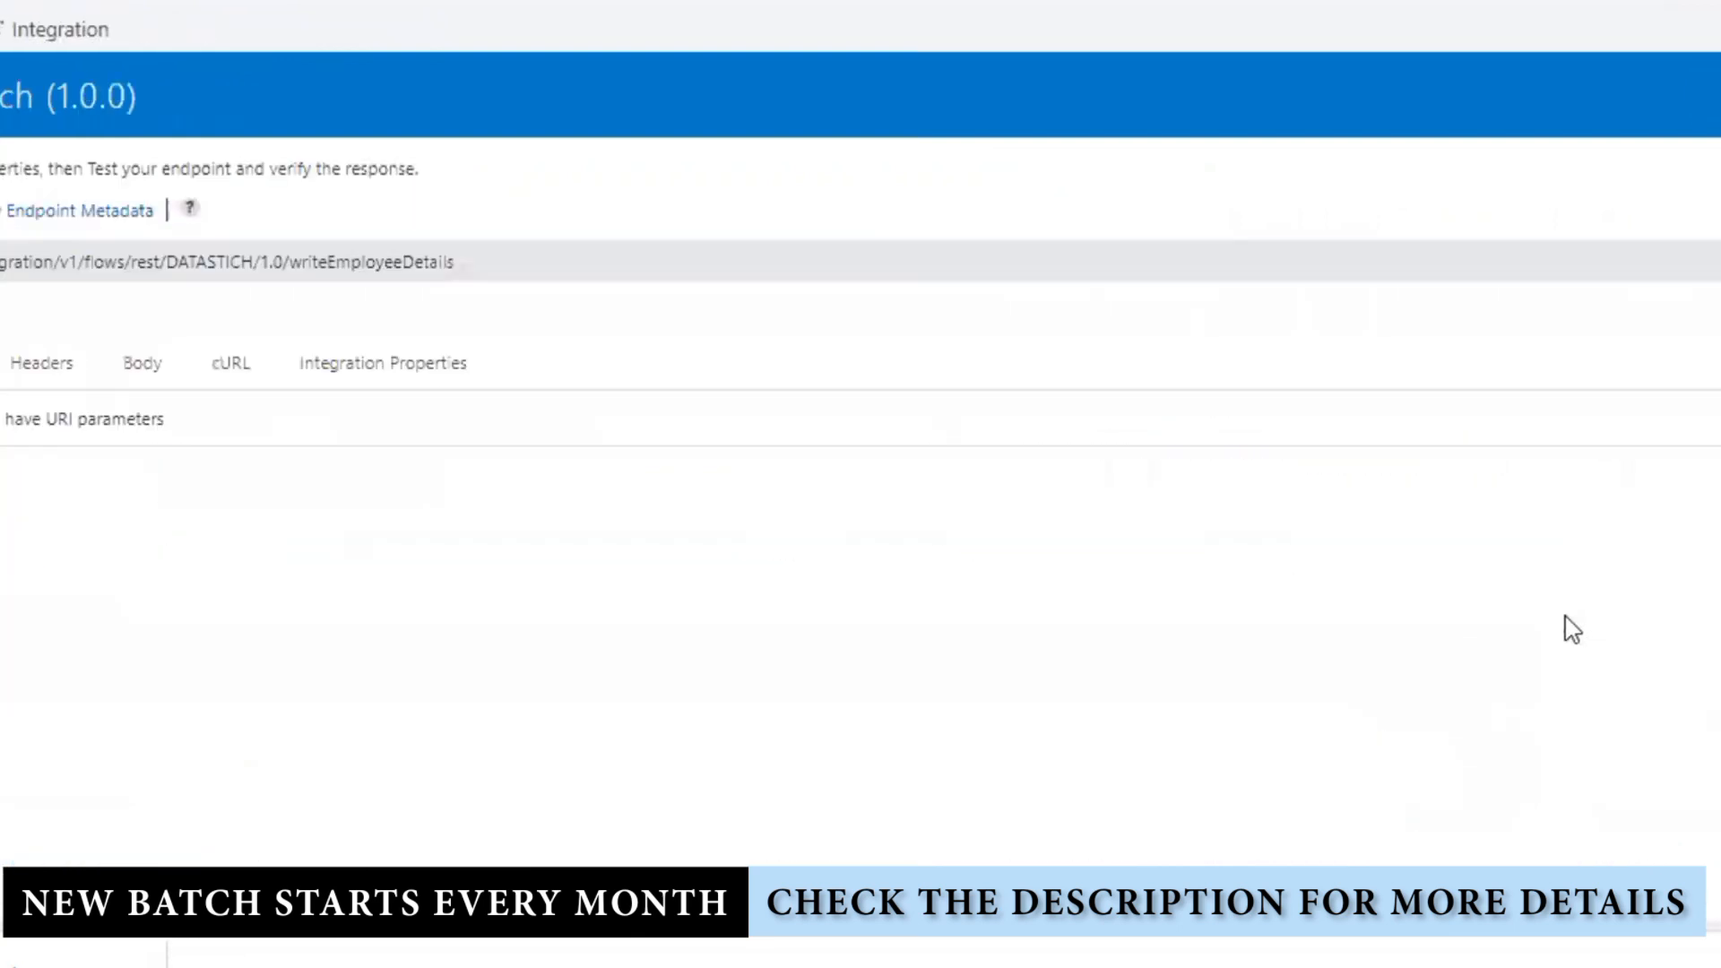
left_click(131, 379)
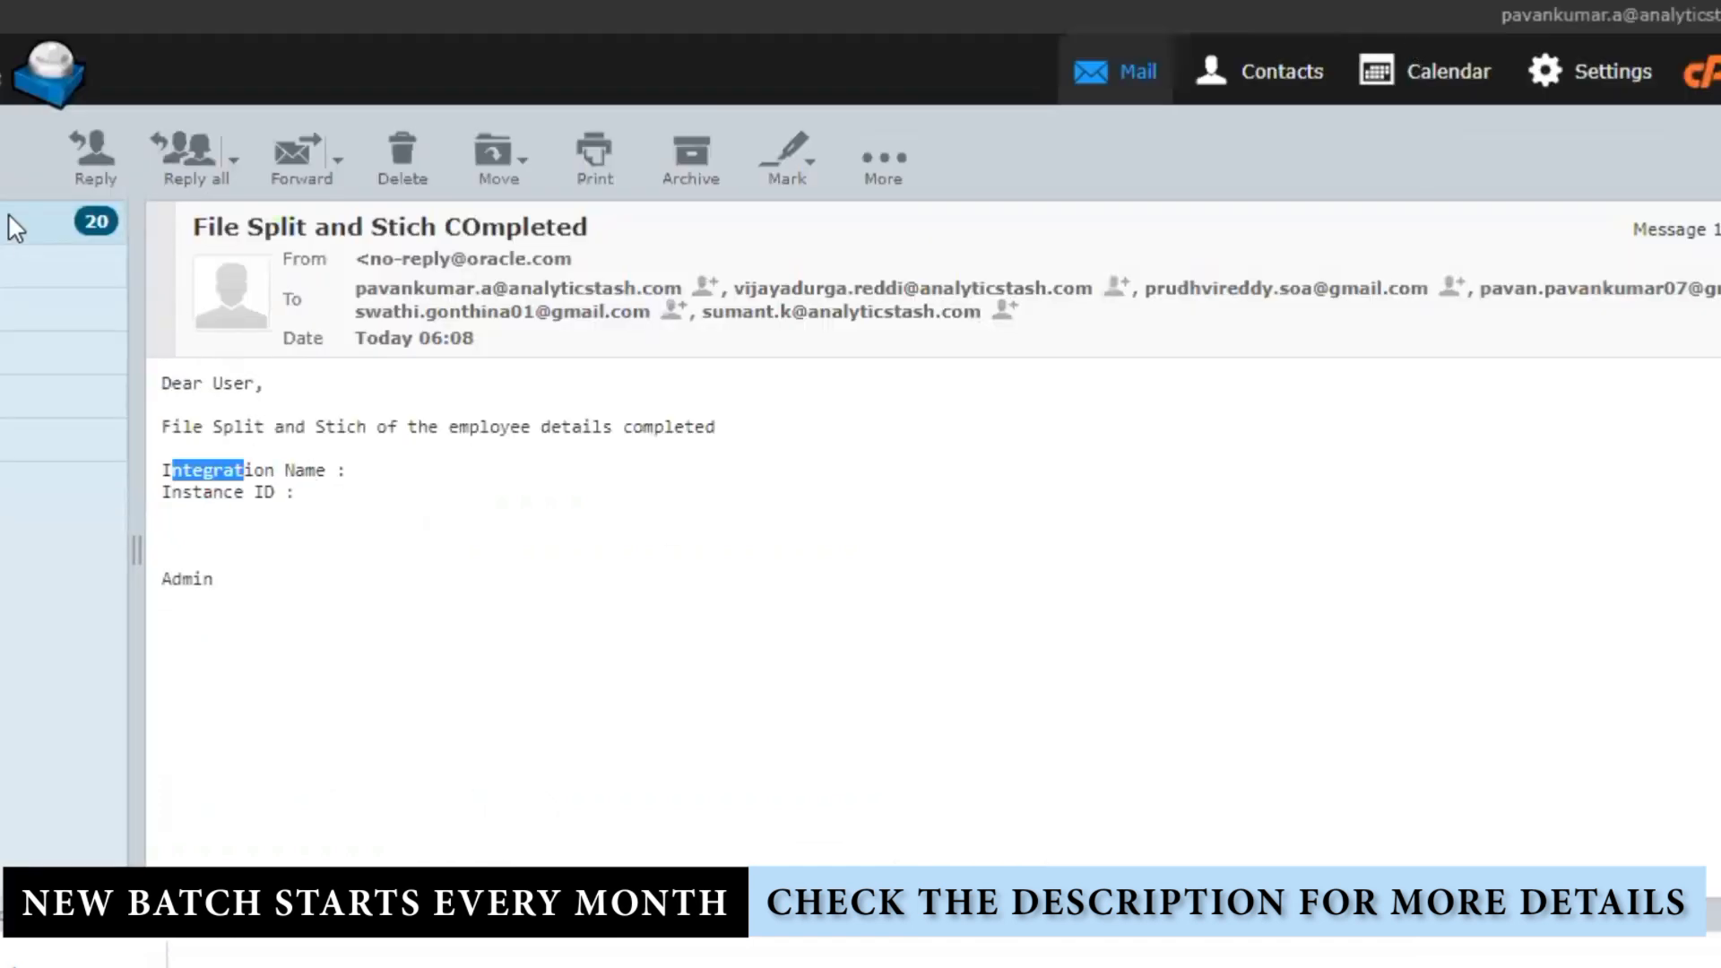
Step: Open the new completion email and confirm Integration Name DataStich and Instance ID 1600235
left_click(14, 215)
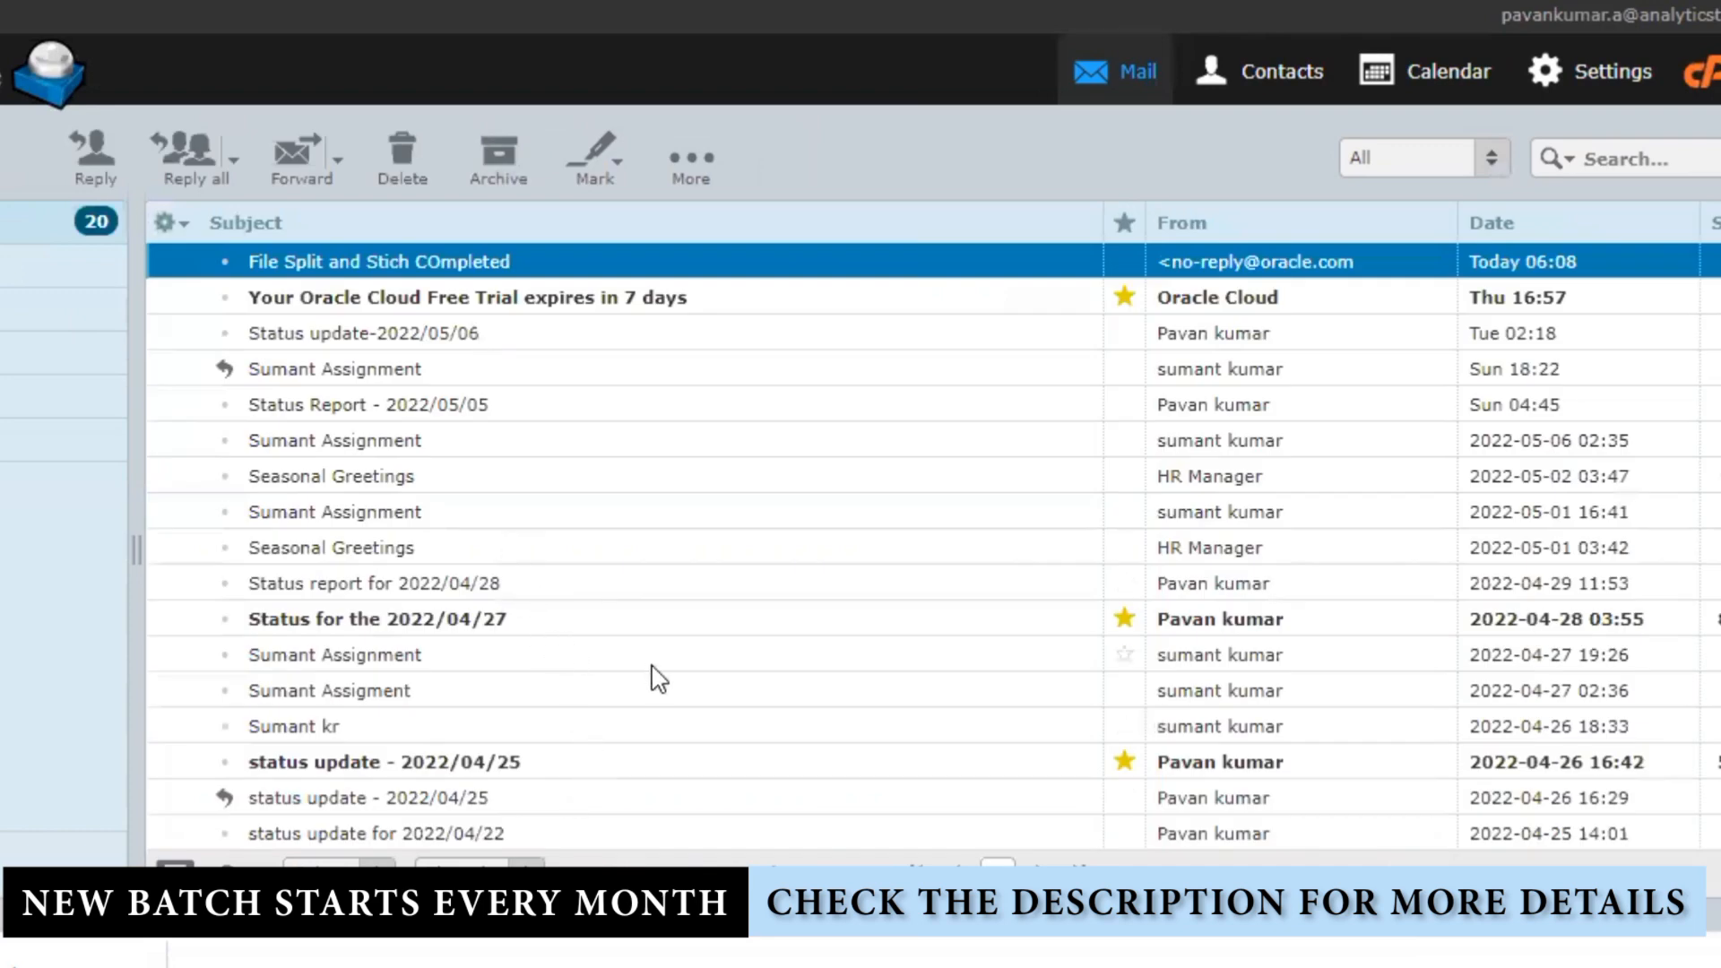
key("F5")
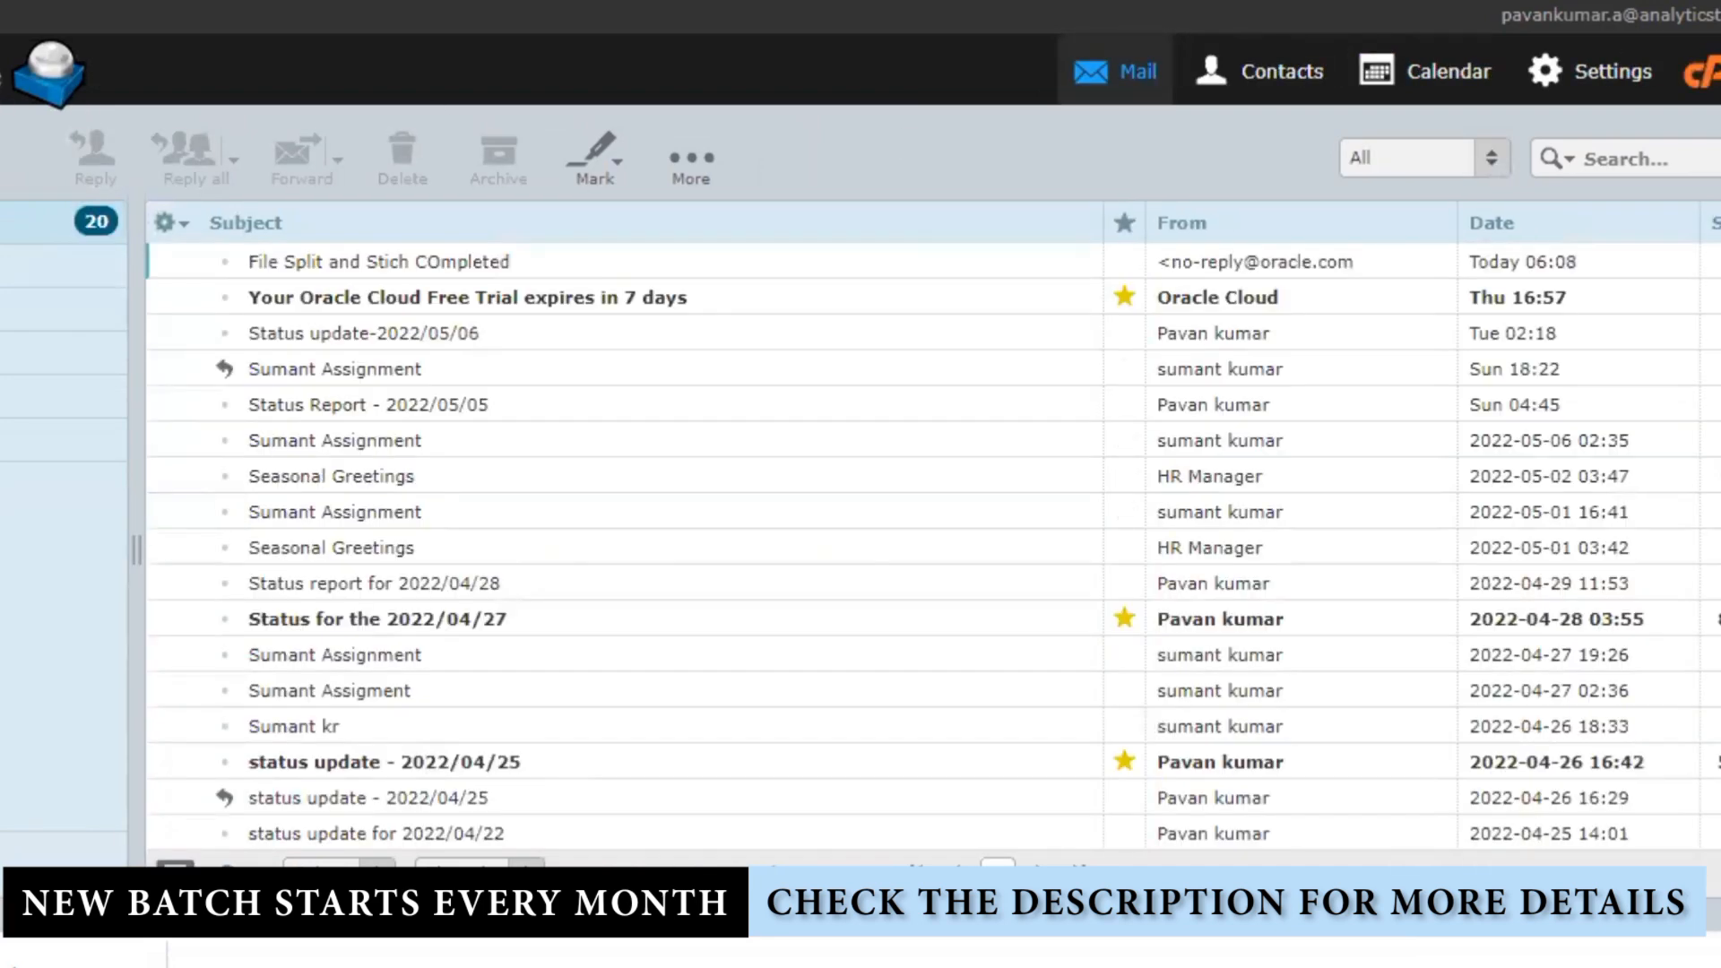
key("F5")
key("F5")
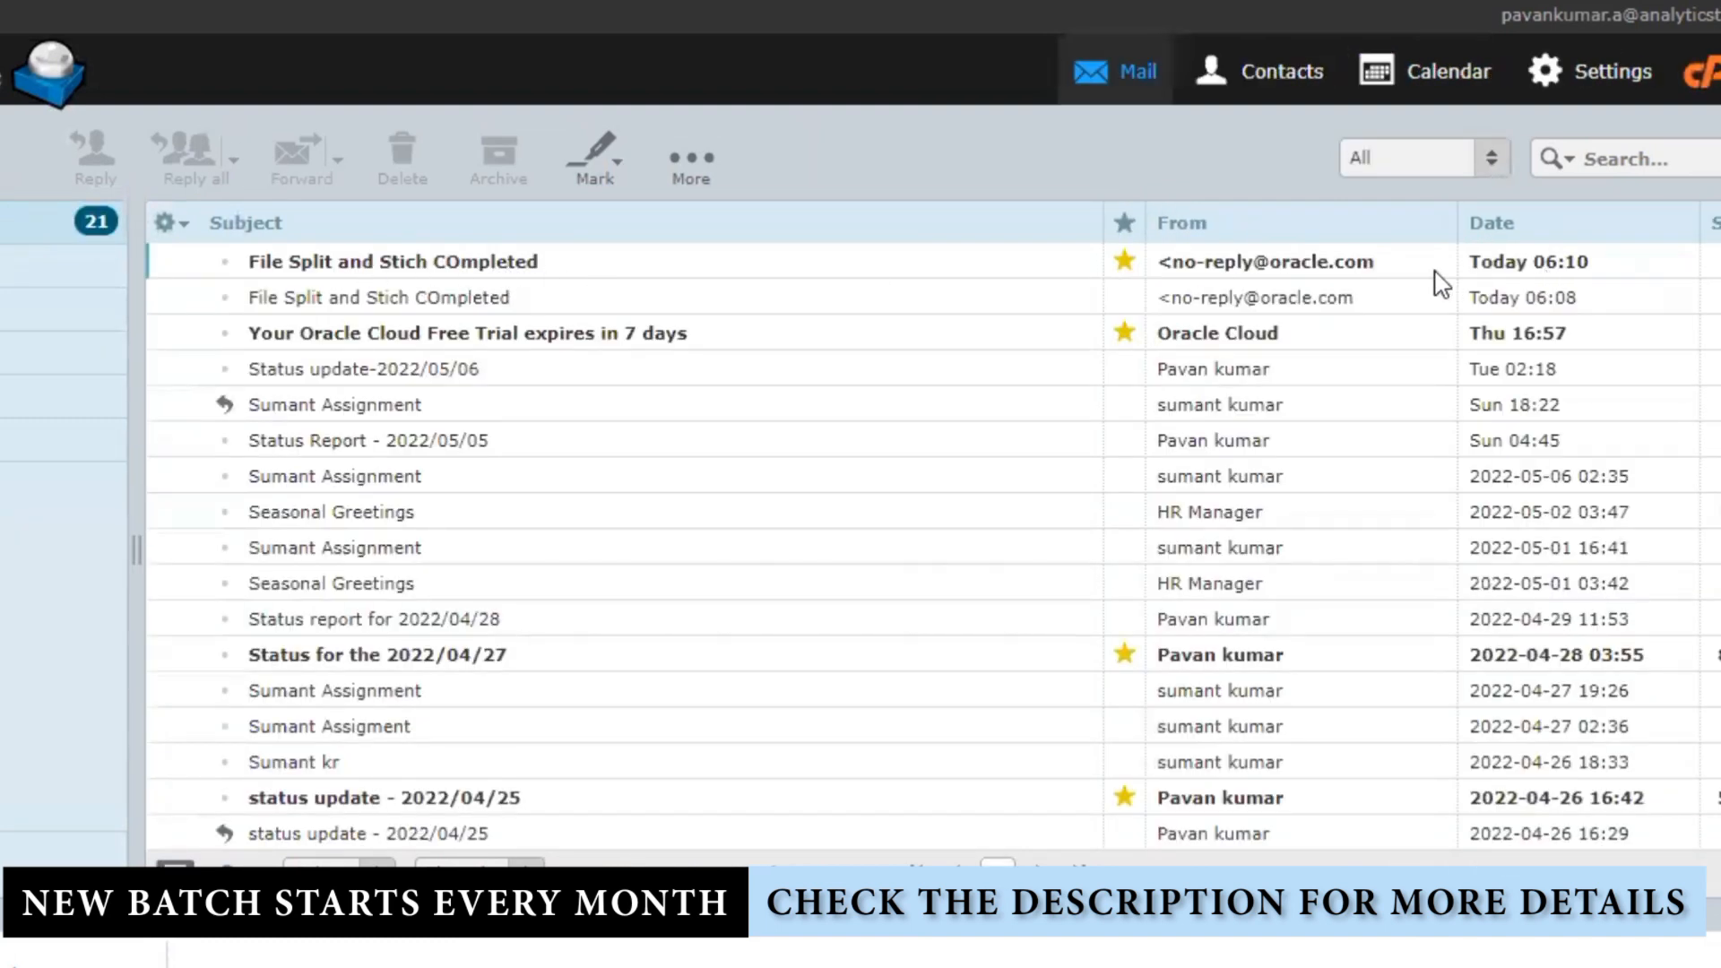
double_click(475, 260)
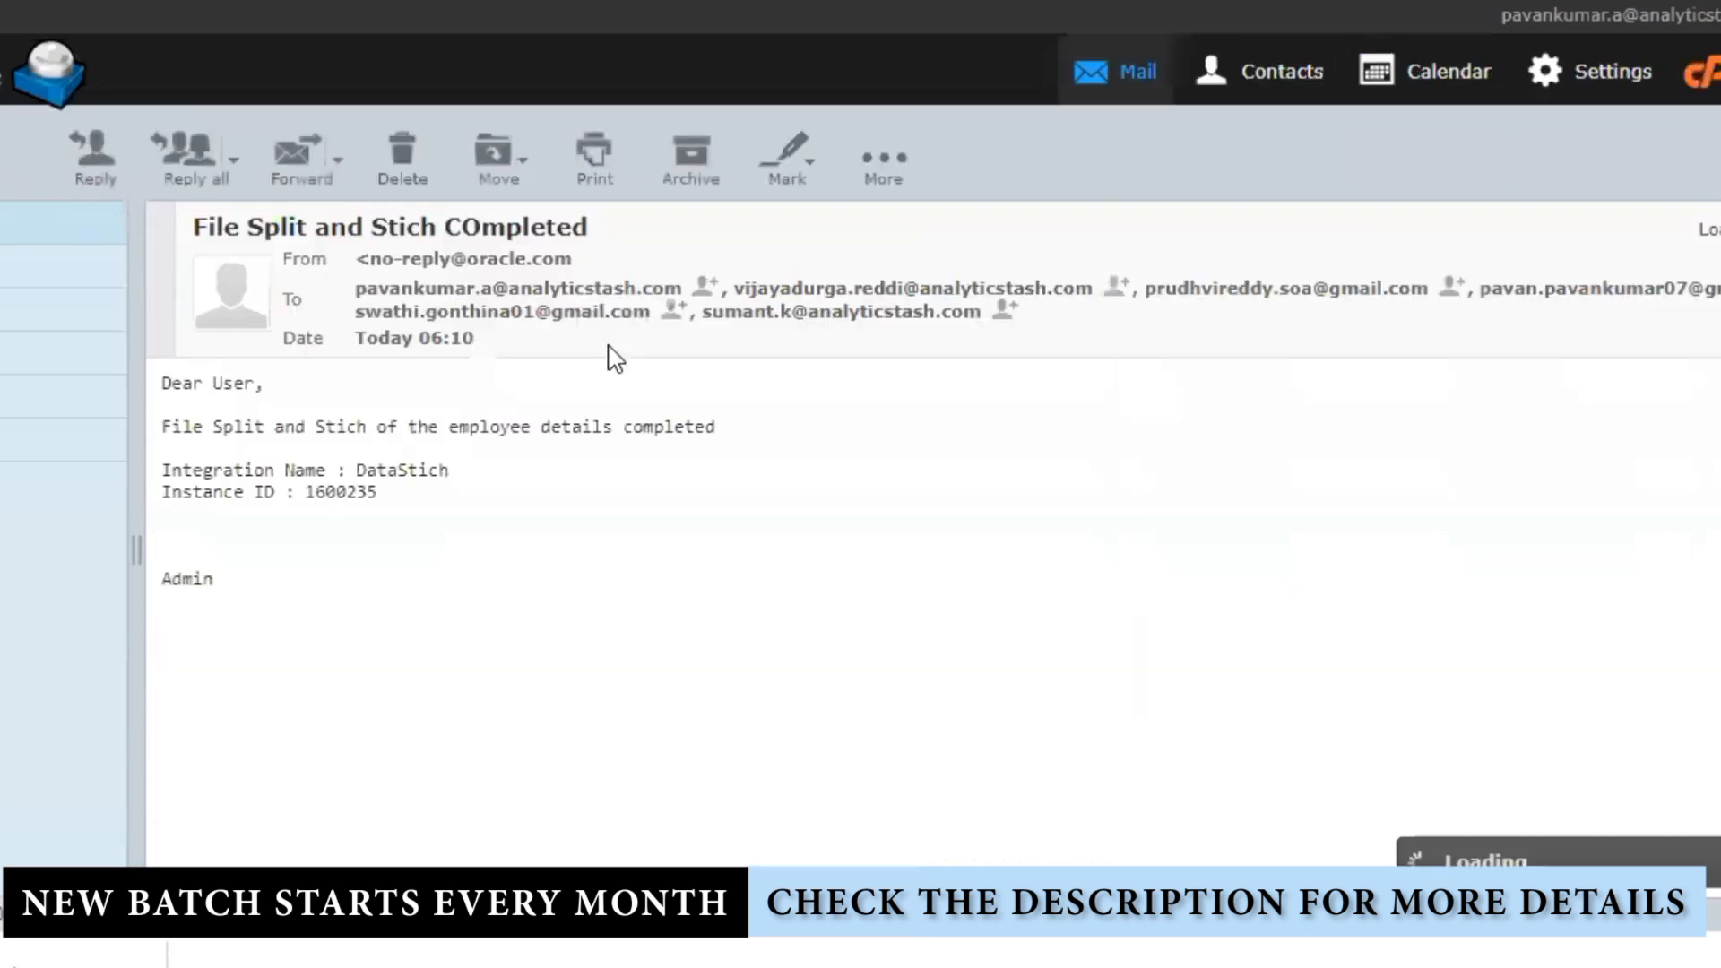
left_click_drag(489, 475, 155, 475)
left_click_drag(404, 491, 161, 491)
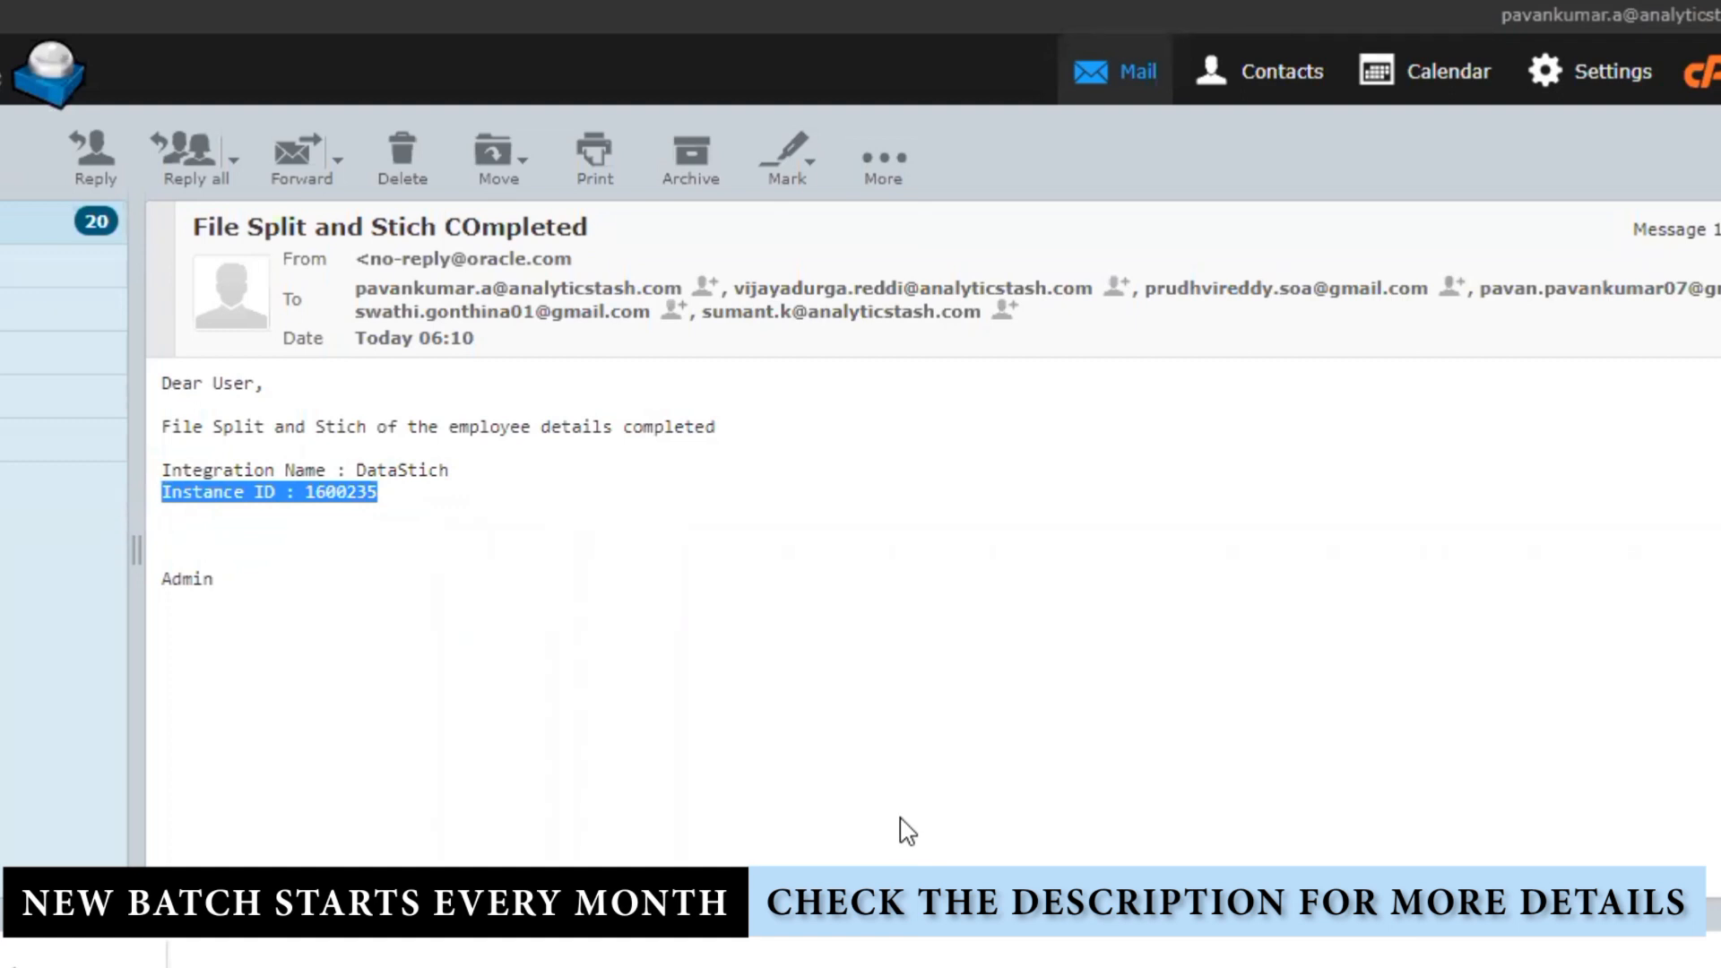
left_click(1367, 2)
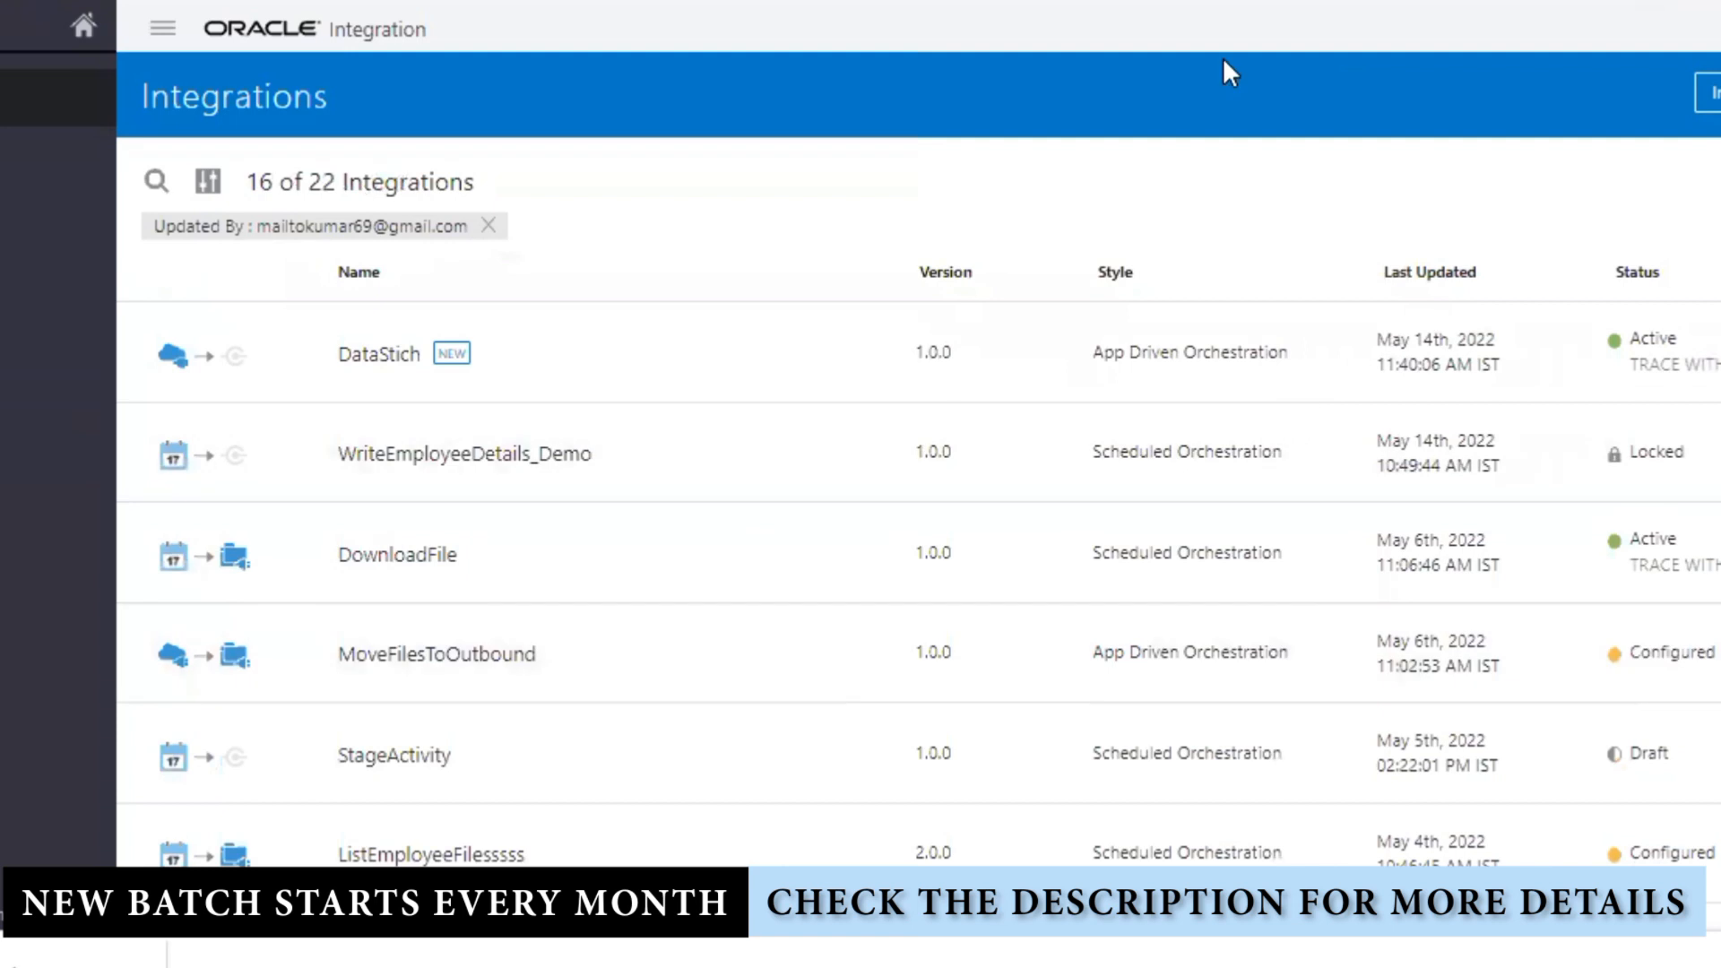
Step: Deactivate DataStich and reopen it in edit mode
left_click(1640, 351)
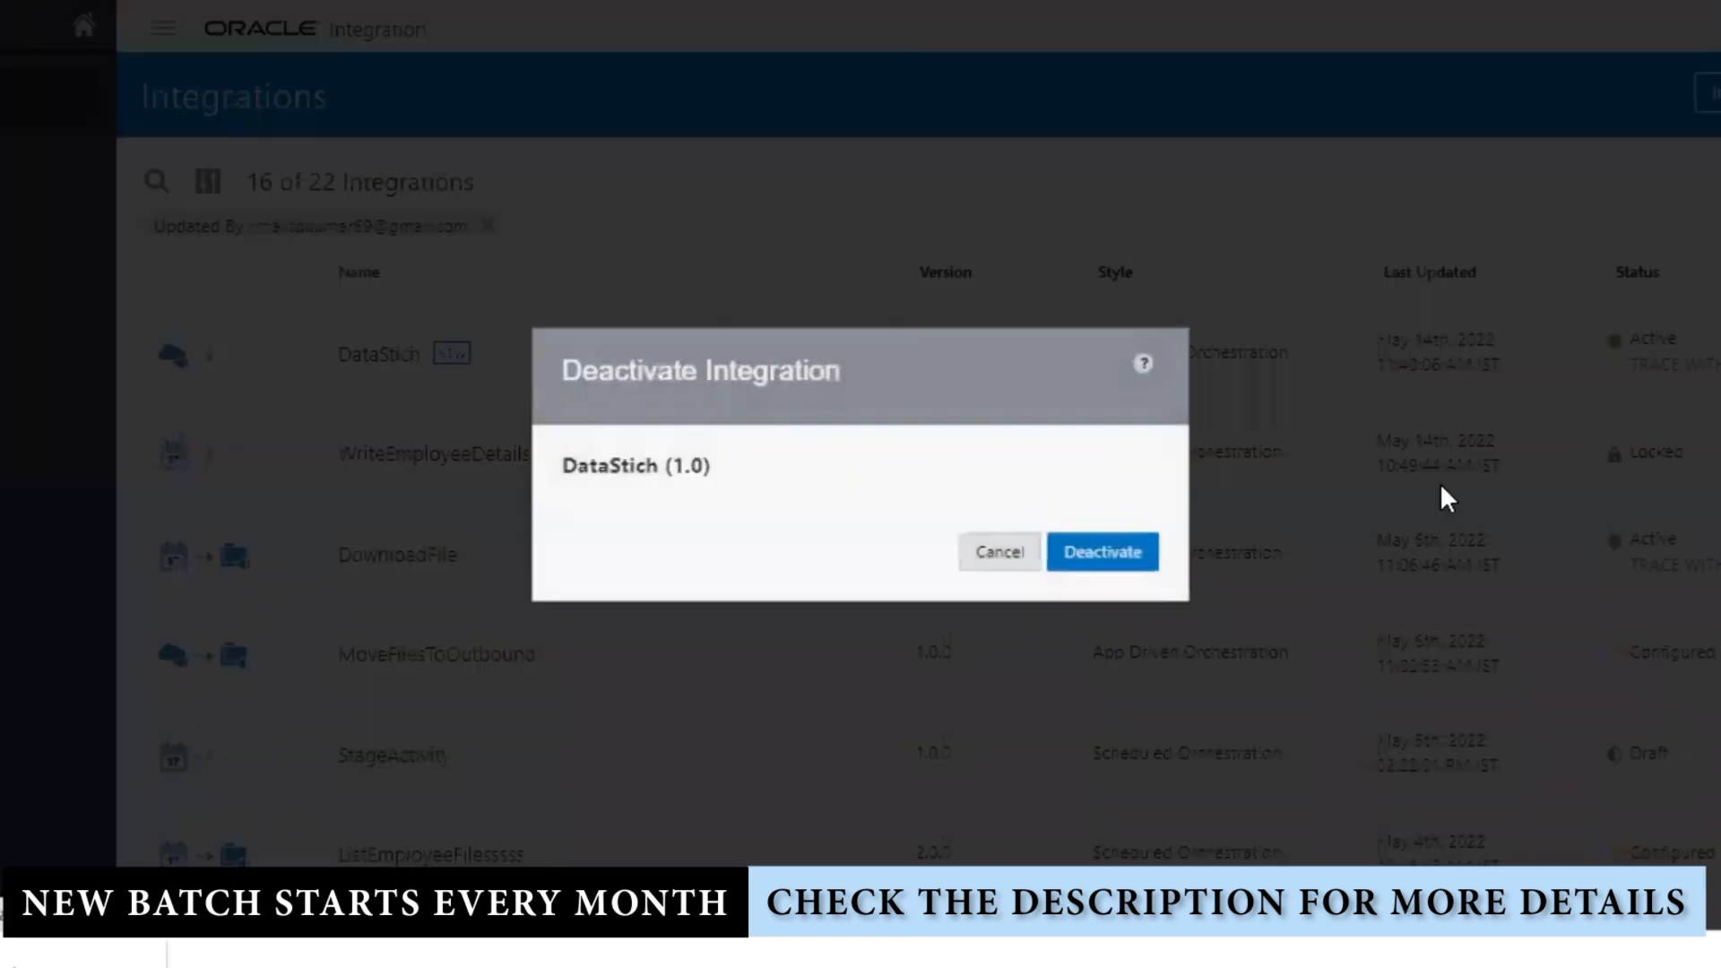
left_click(1151, 560)
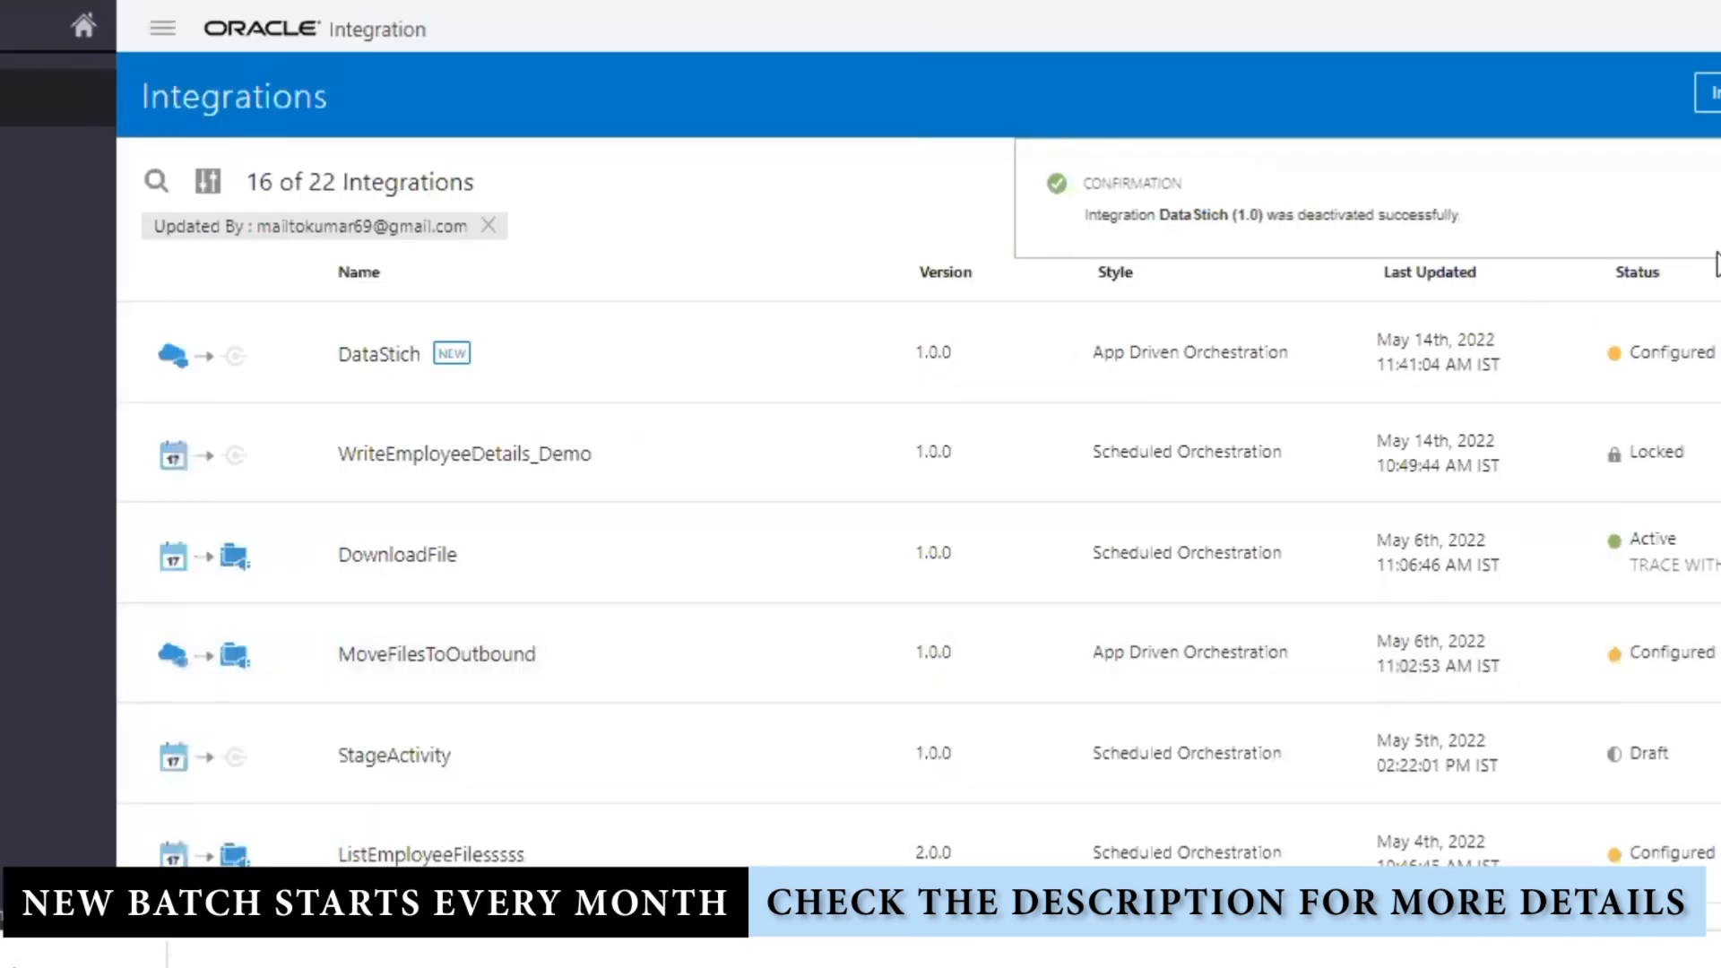
left_click(1579, 350)
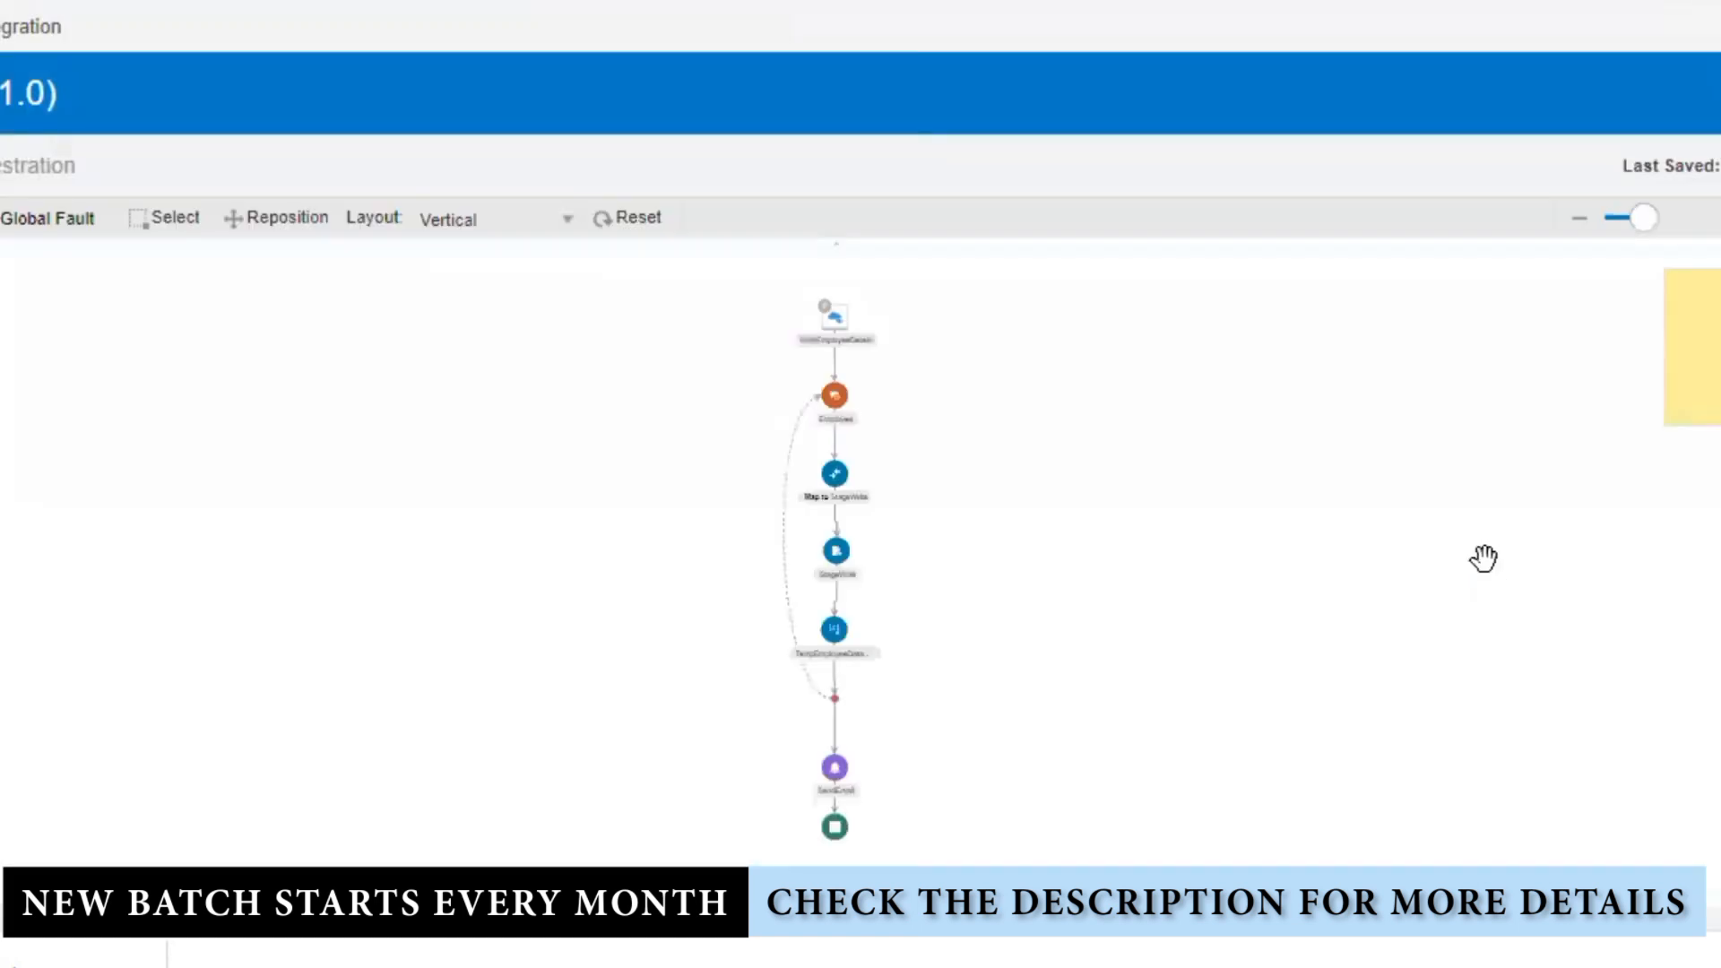
Step: Make StageWrite append to the existing EmployeeDetails.csv and update its configuration
left_click(1718, 218)
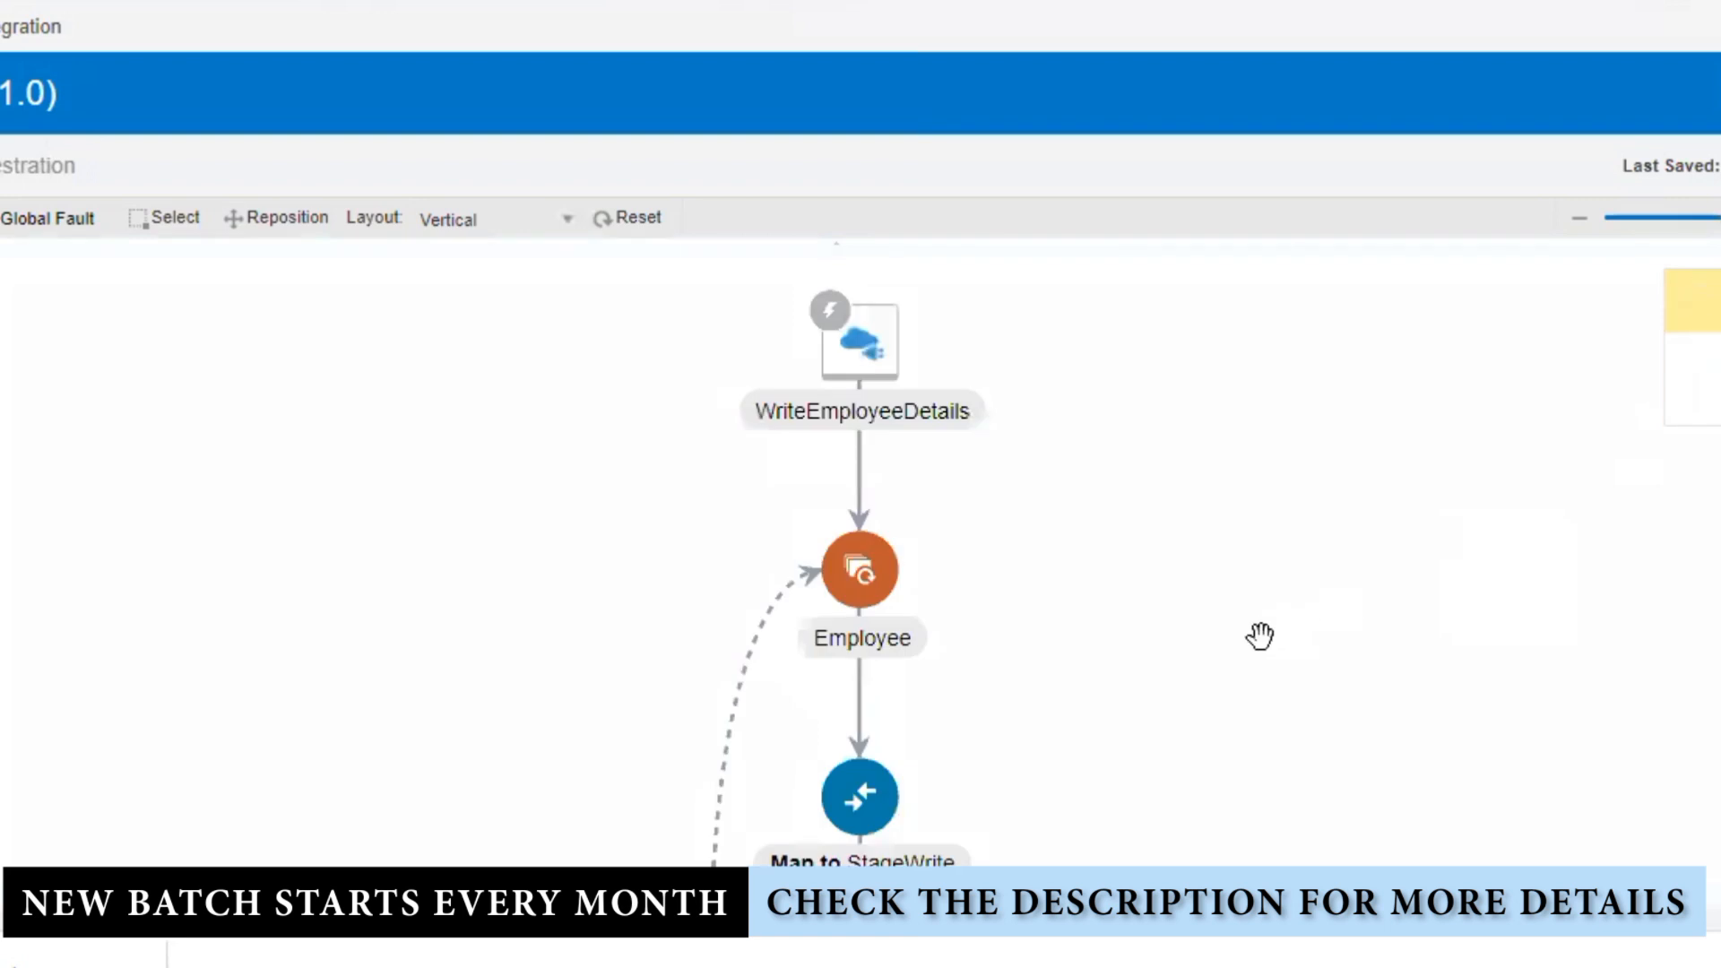
left_click_drag(1250, 667, 1110, 261)
left_click_drag(1149, 776, 1148, 653)
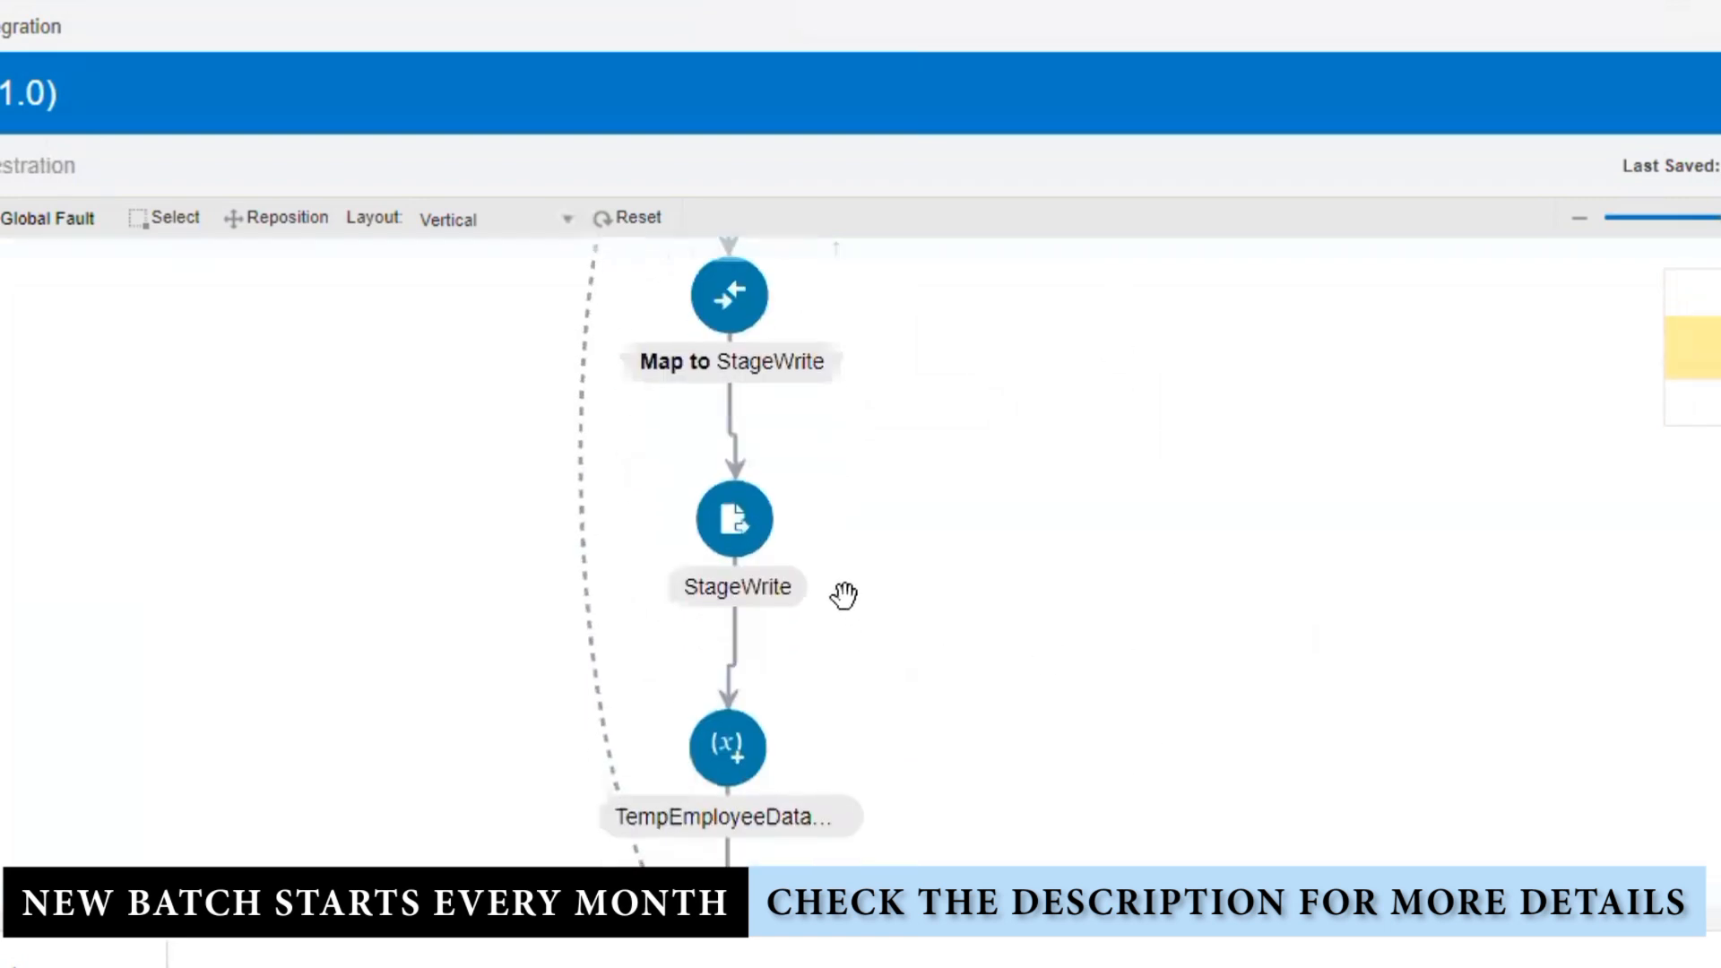
left_click(731, 551)
left_click(801, 478)
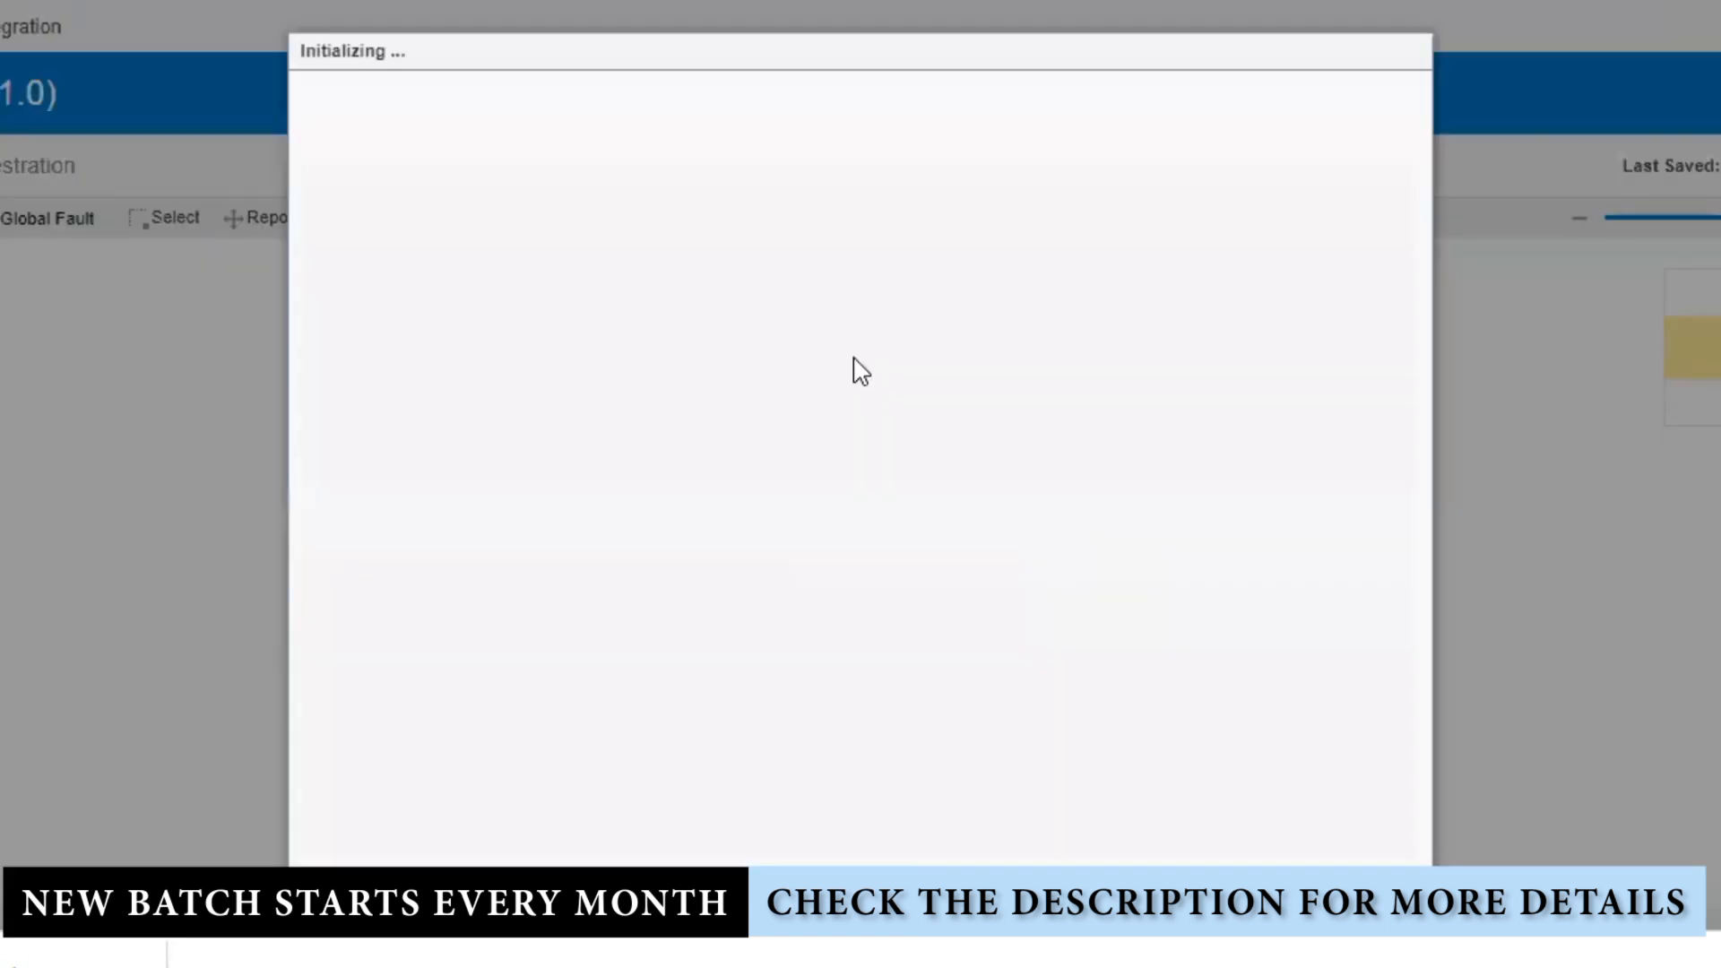
left_click(1242, 101)
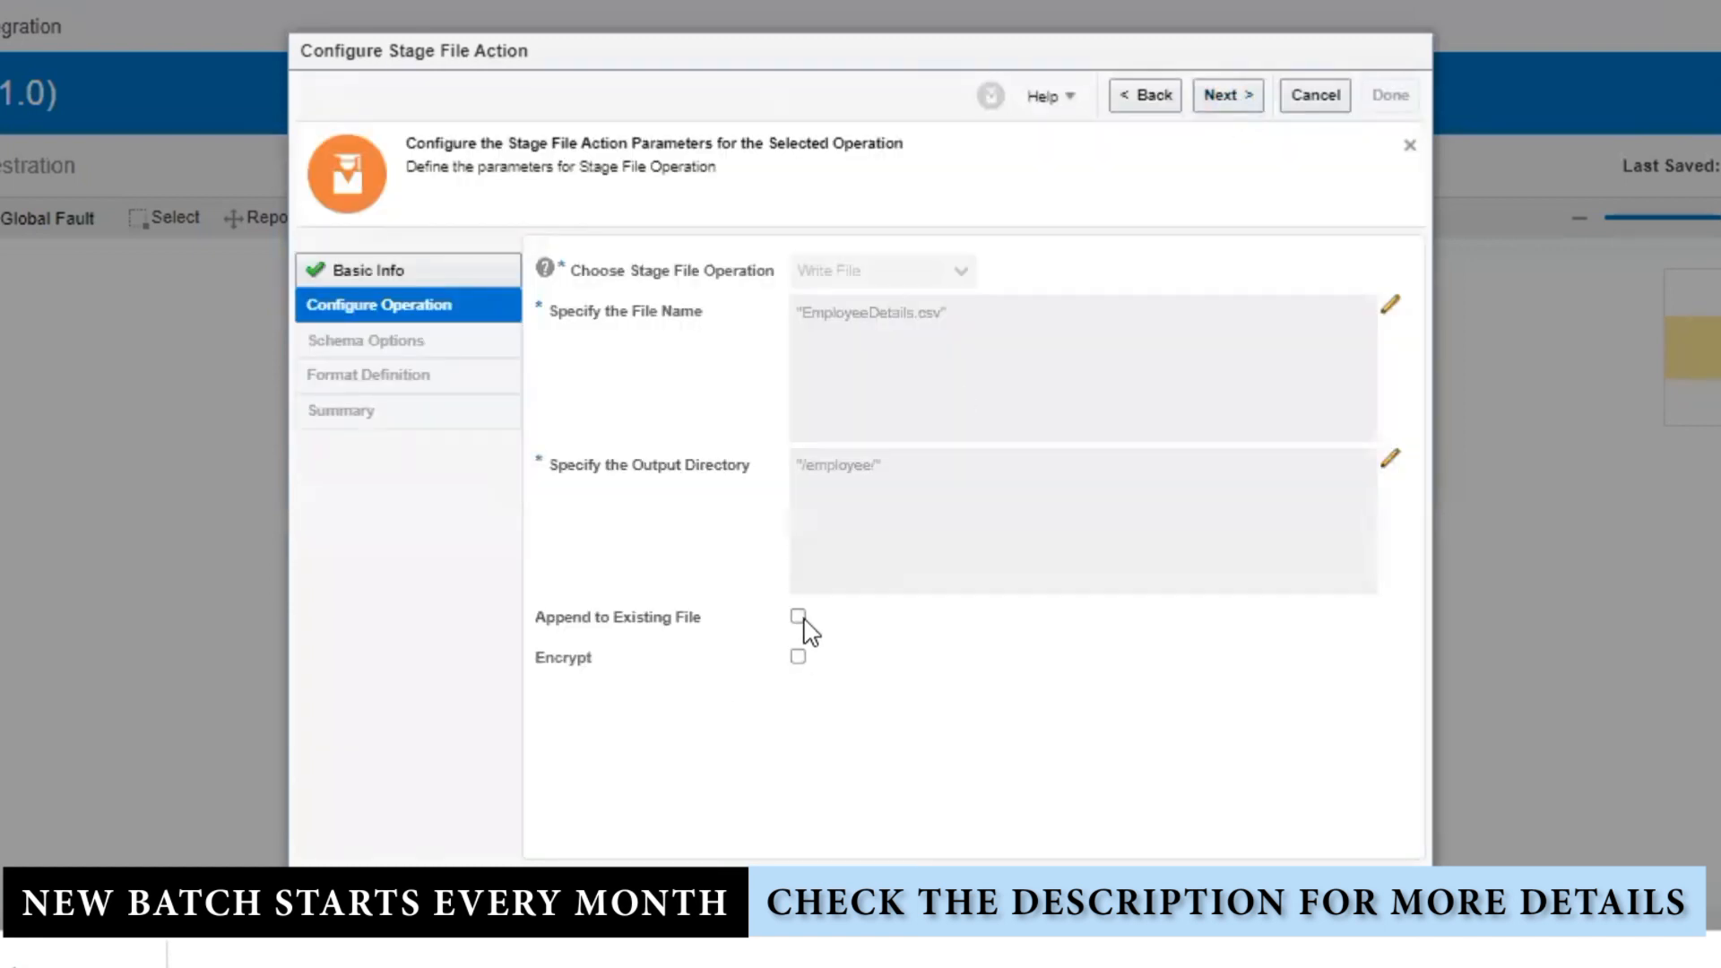
left_click(798, 617)
left_click(1229, 97)
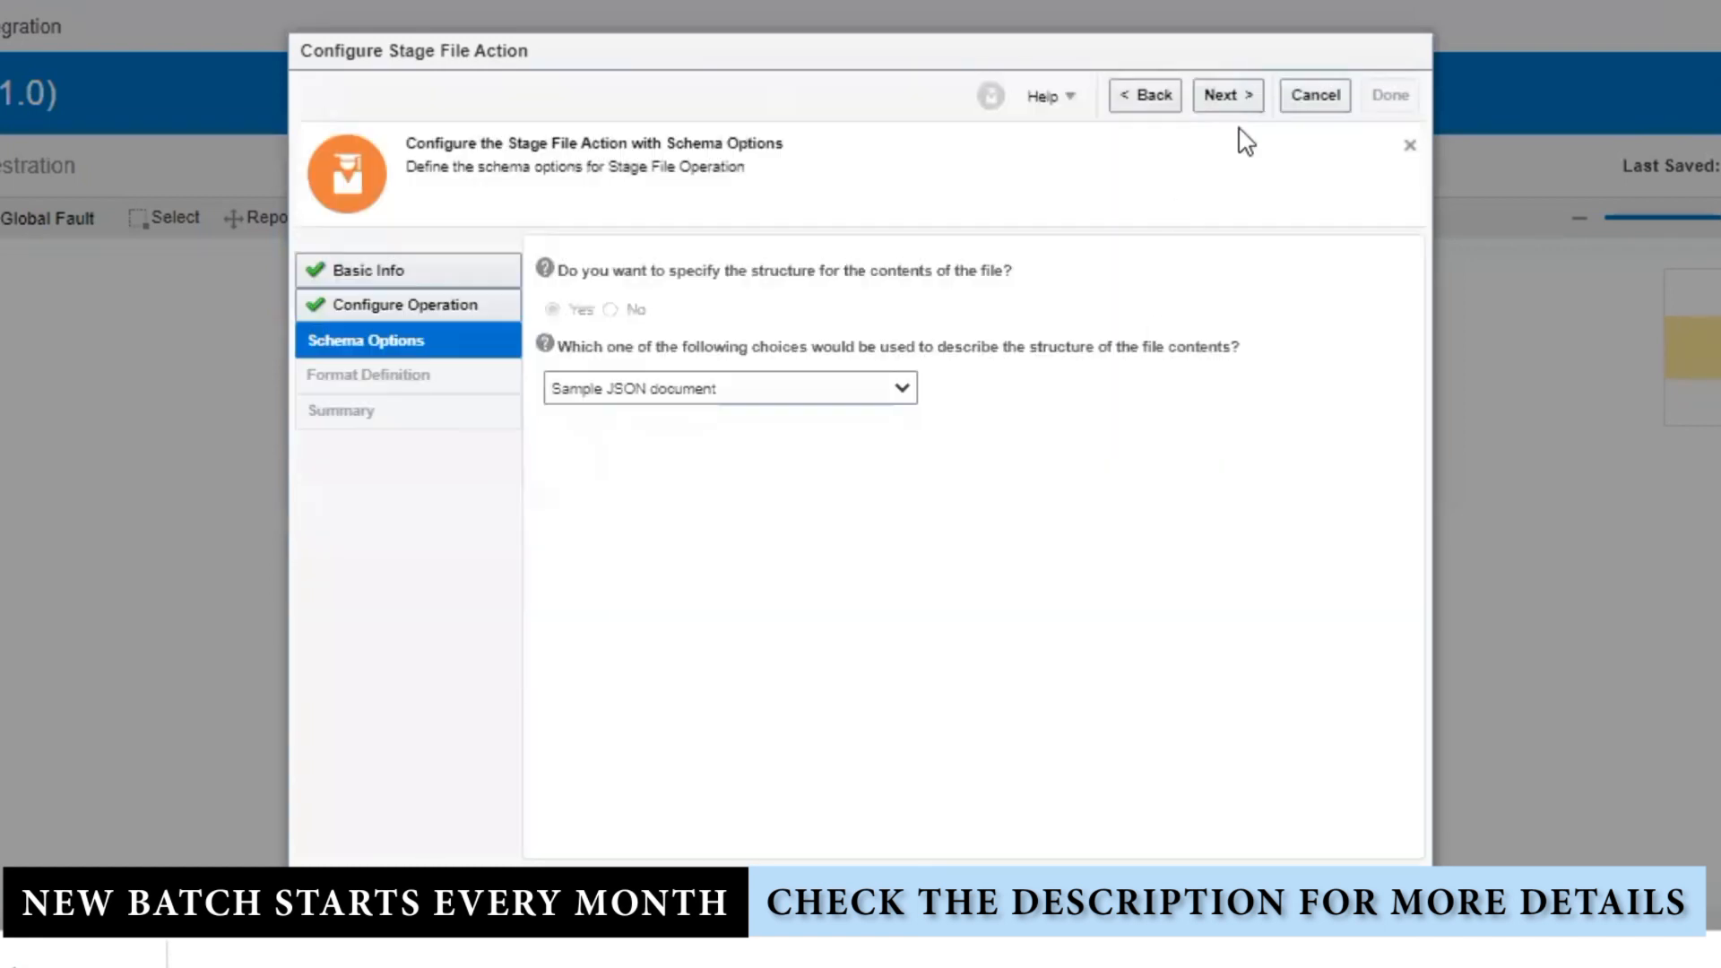
left_click(1246, 104)
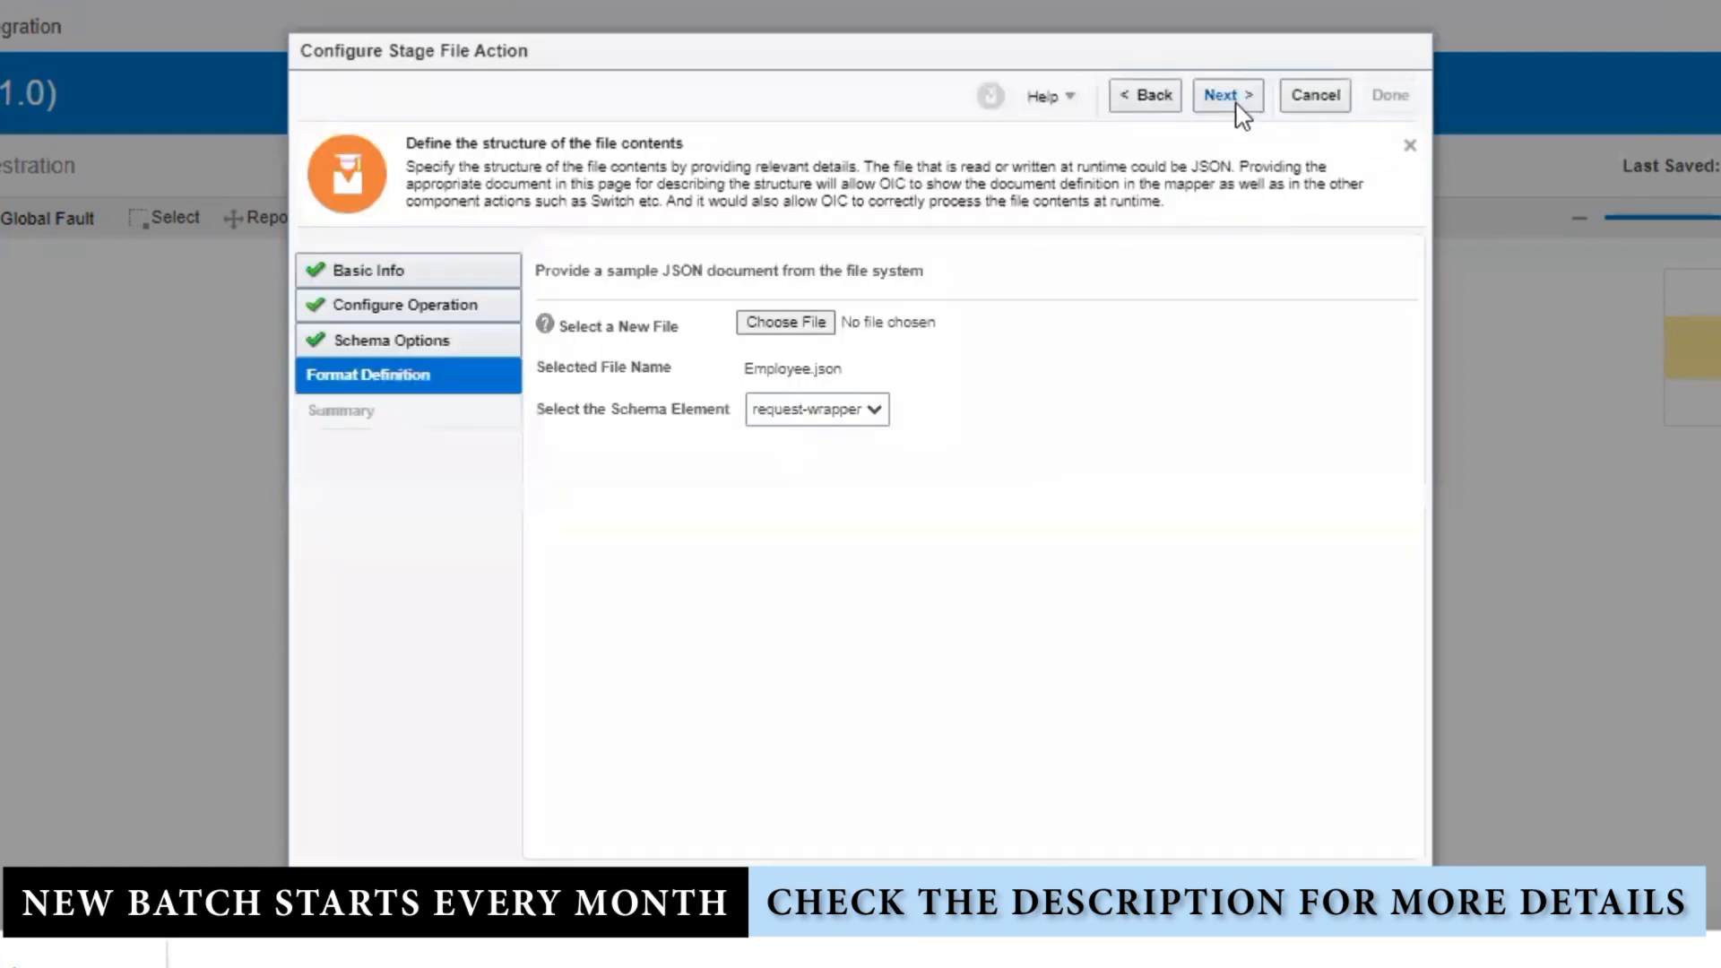
left_click(1237, 104)
left_click(1386, 101)
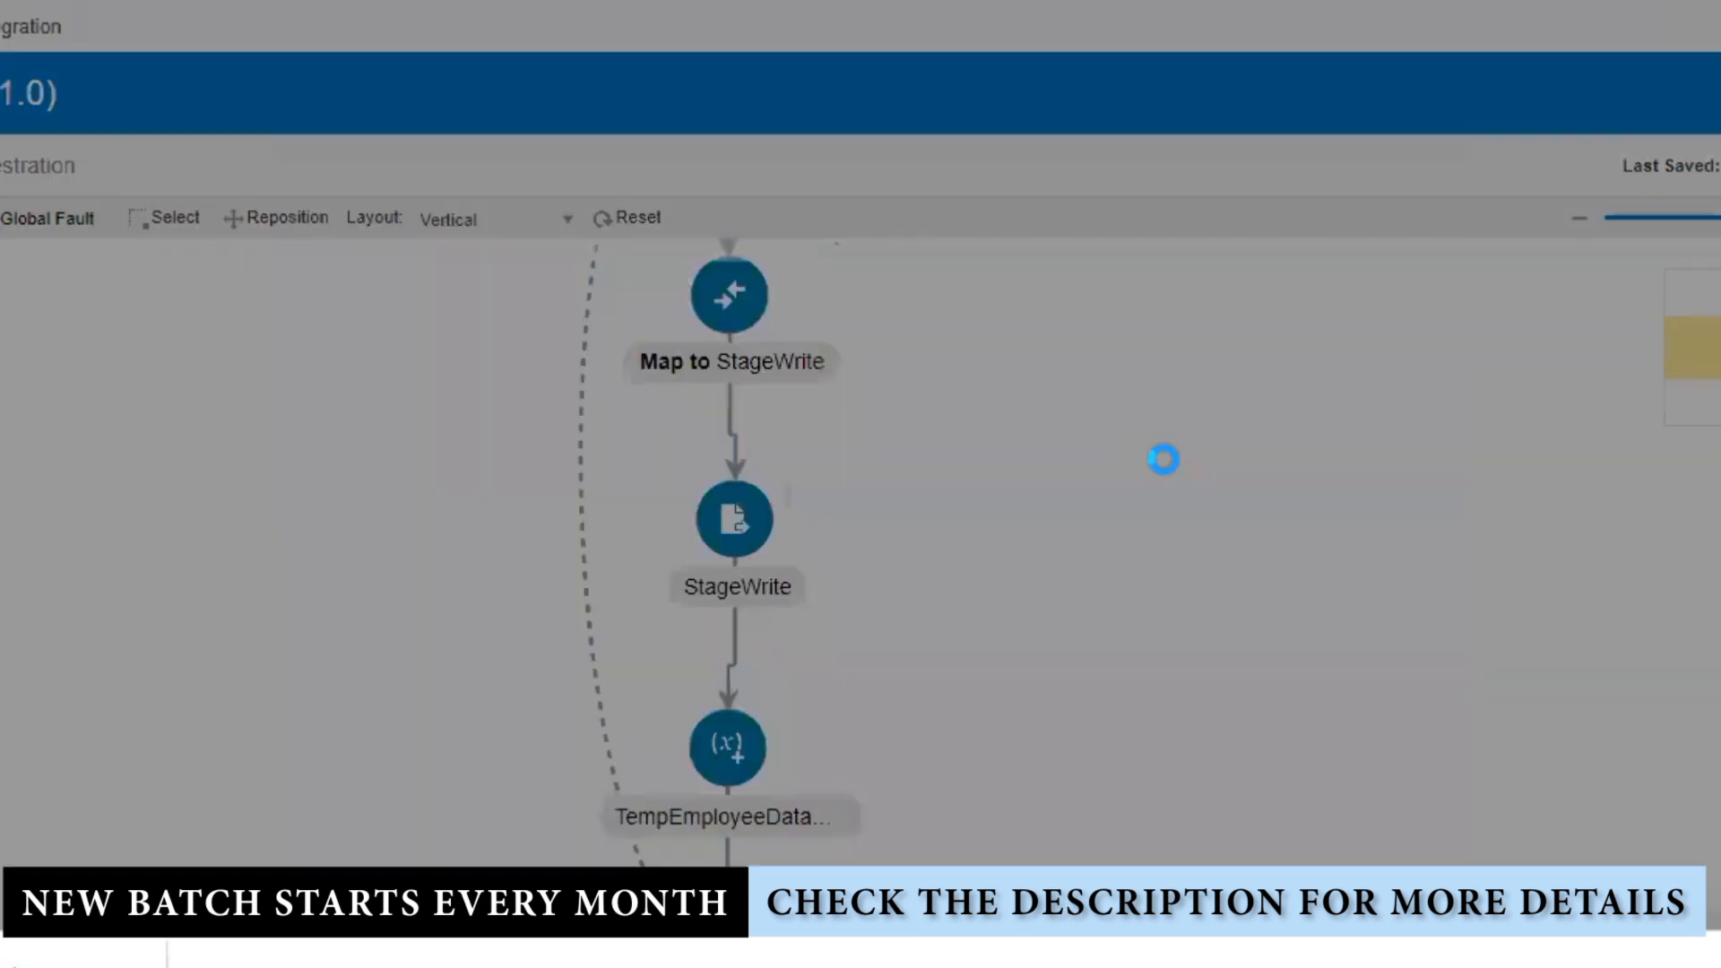
left_click(1062, 574)
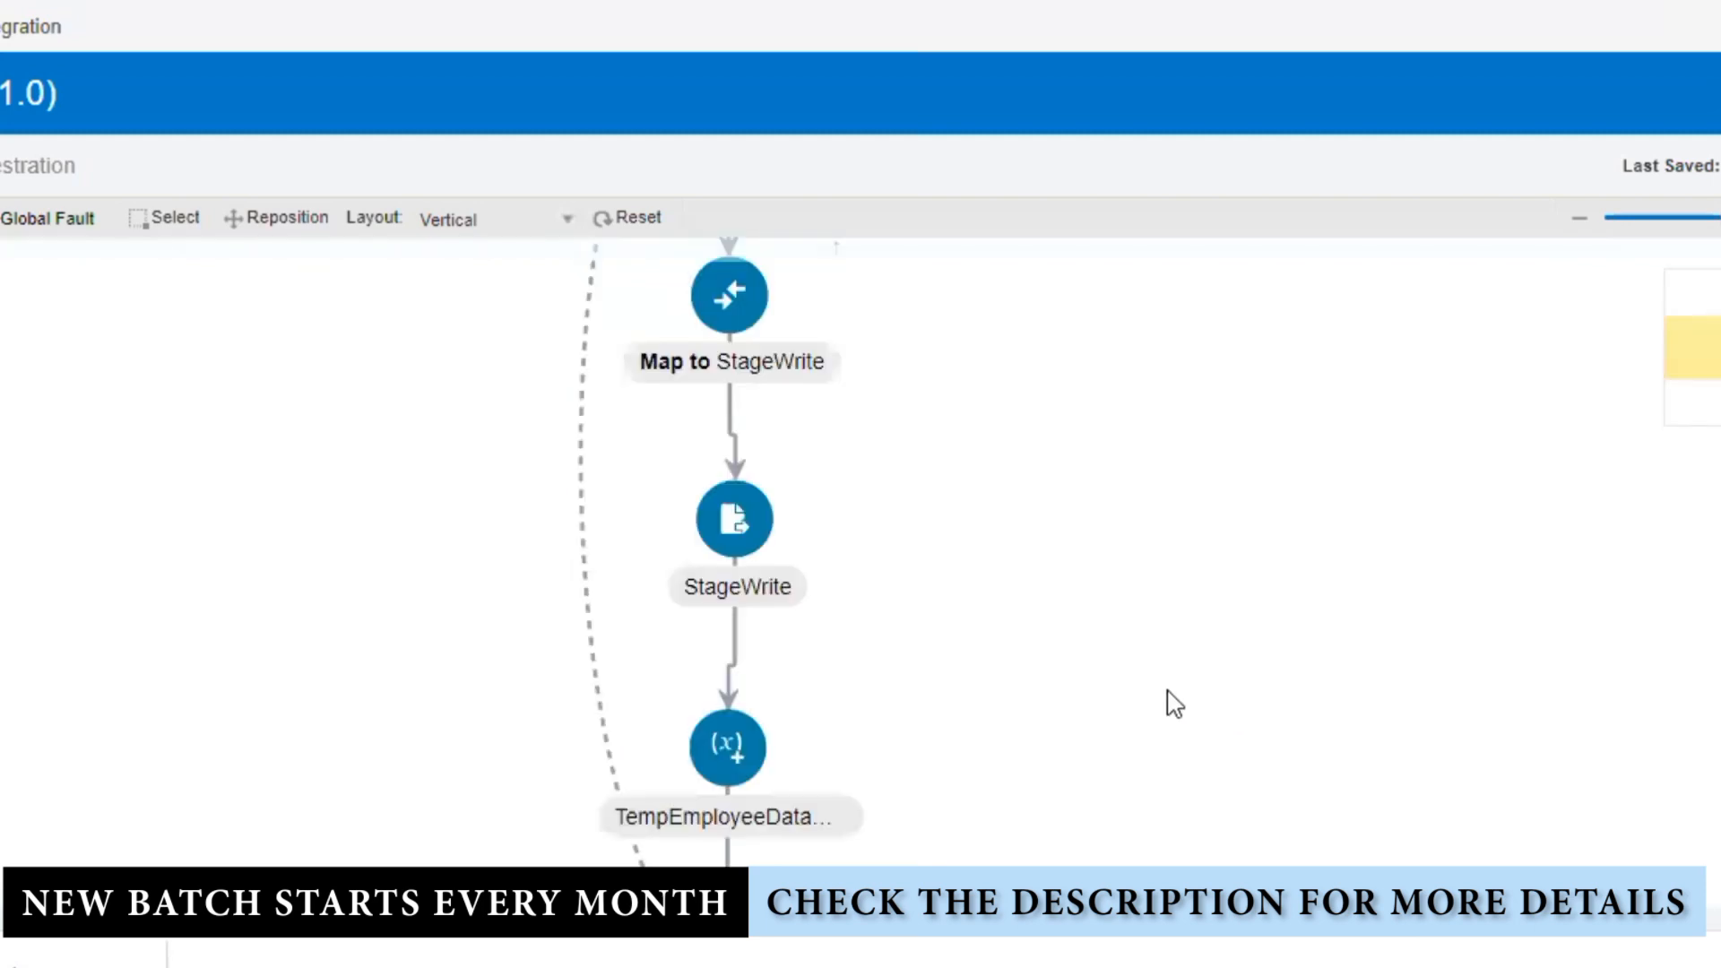
Step: Delete the TempEmployeeDataStich stitch from the flow
left_click(737, 777)
left_click(806, 758)
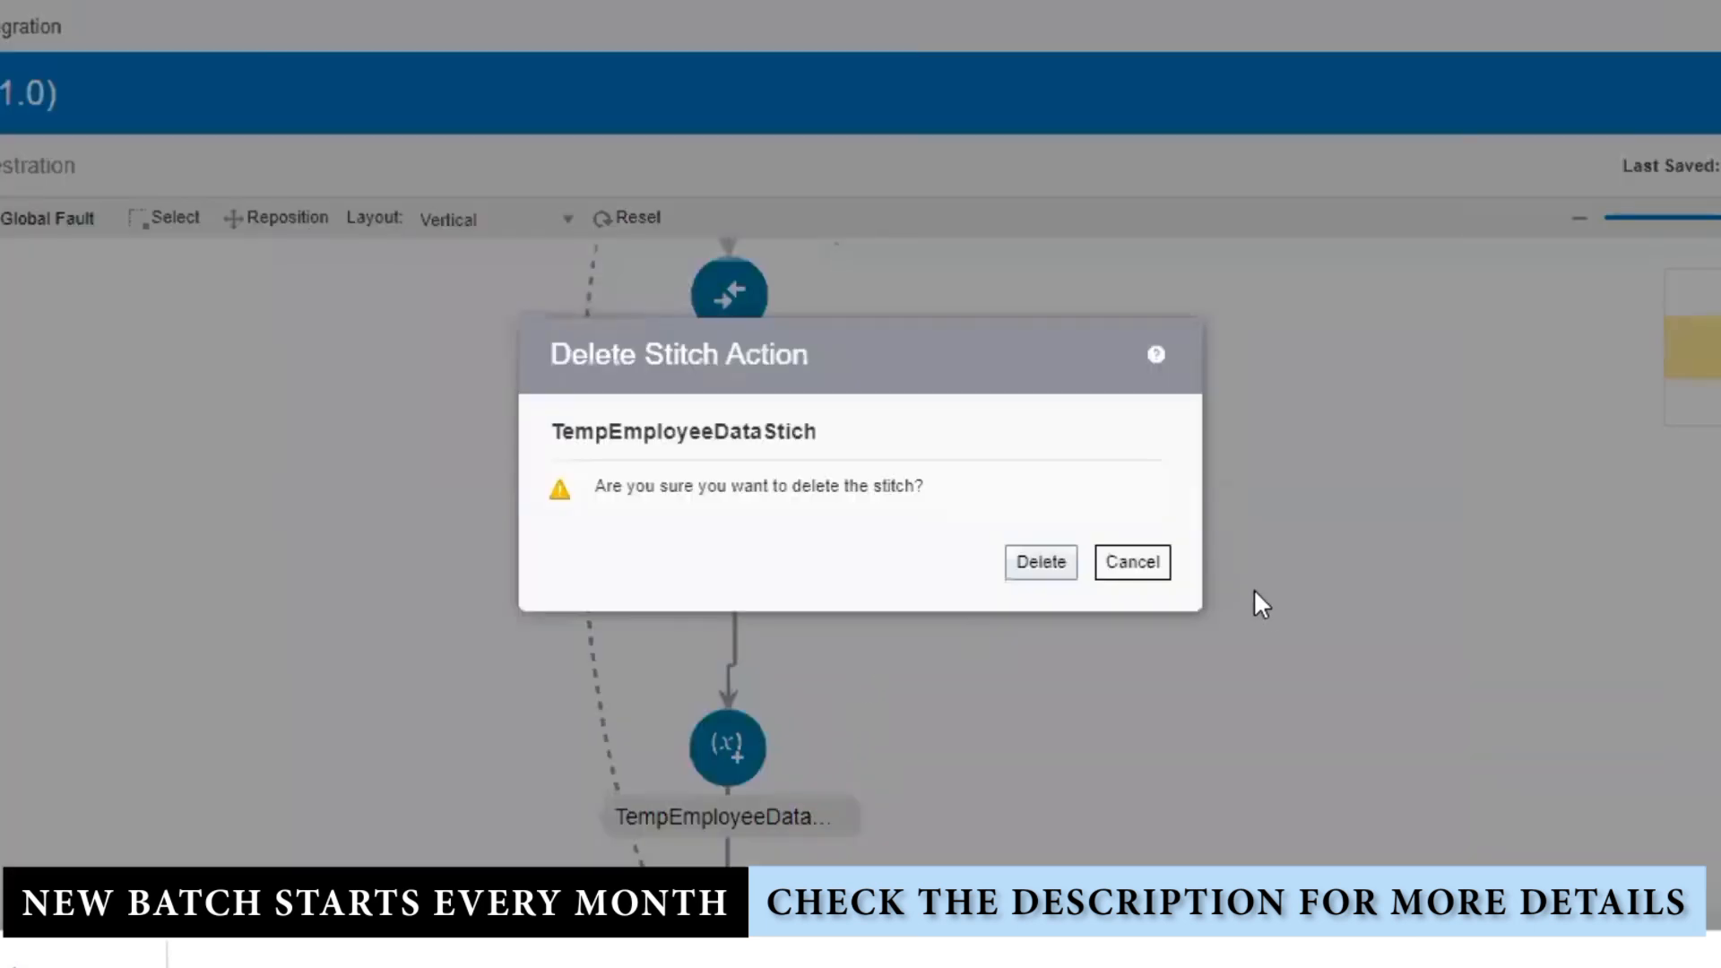
left_click(1040, 562)
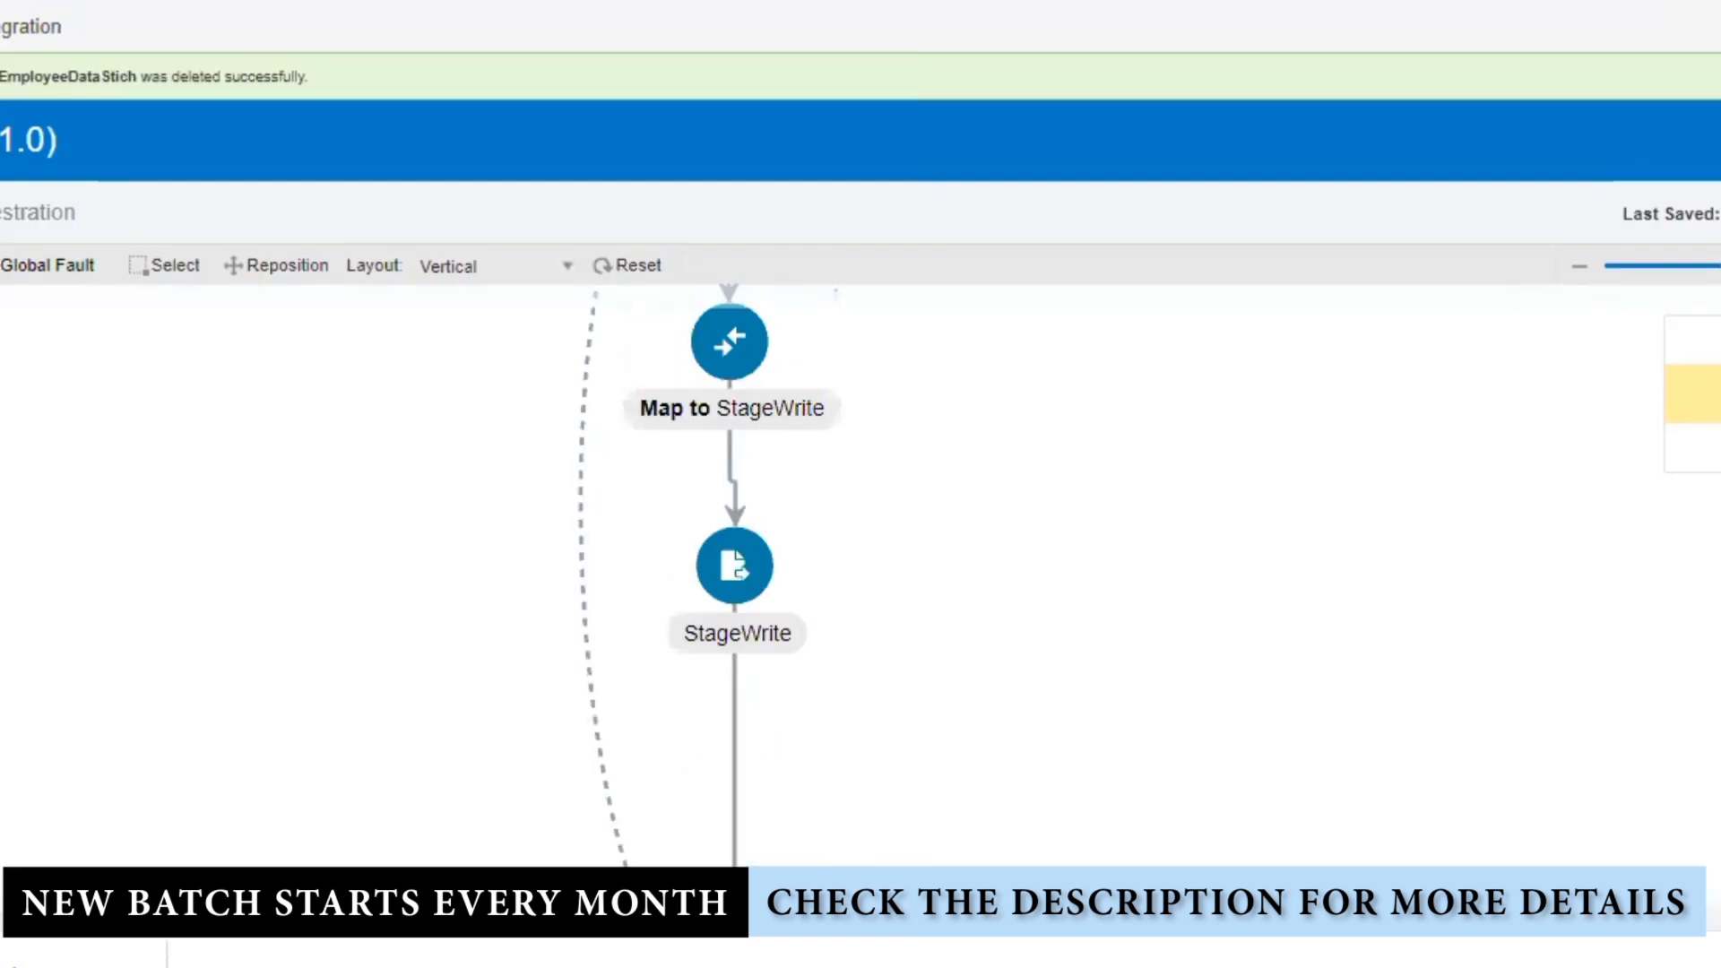
Step: Replace the old global variable with a new one named TempStageWriteGlobalVar
left_click(1719, 448)
left_click(1719, 451)
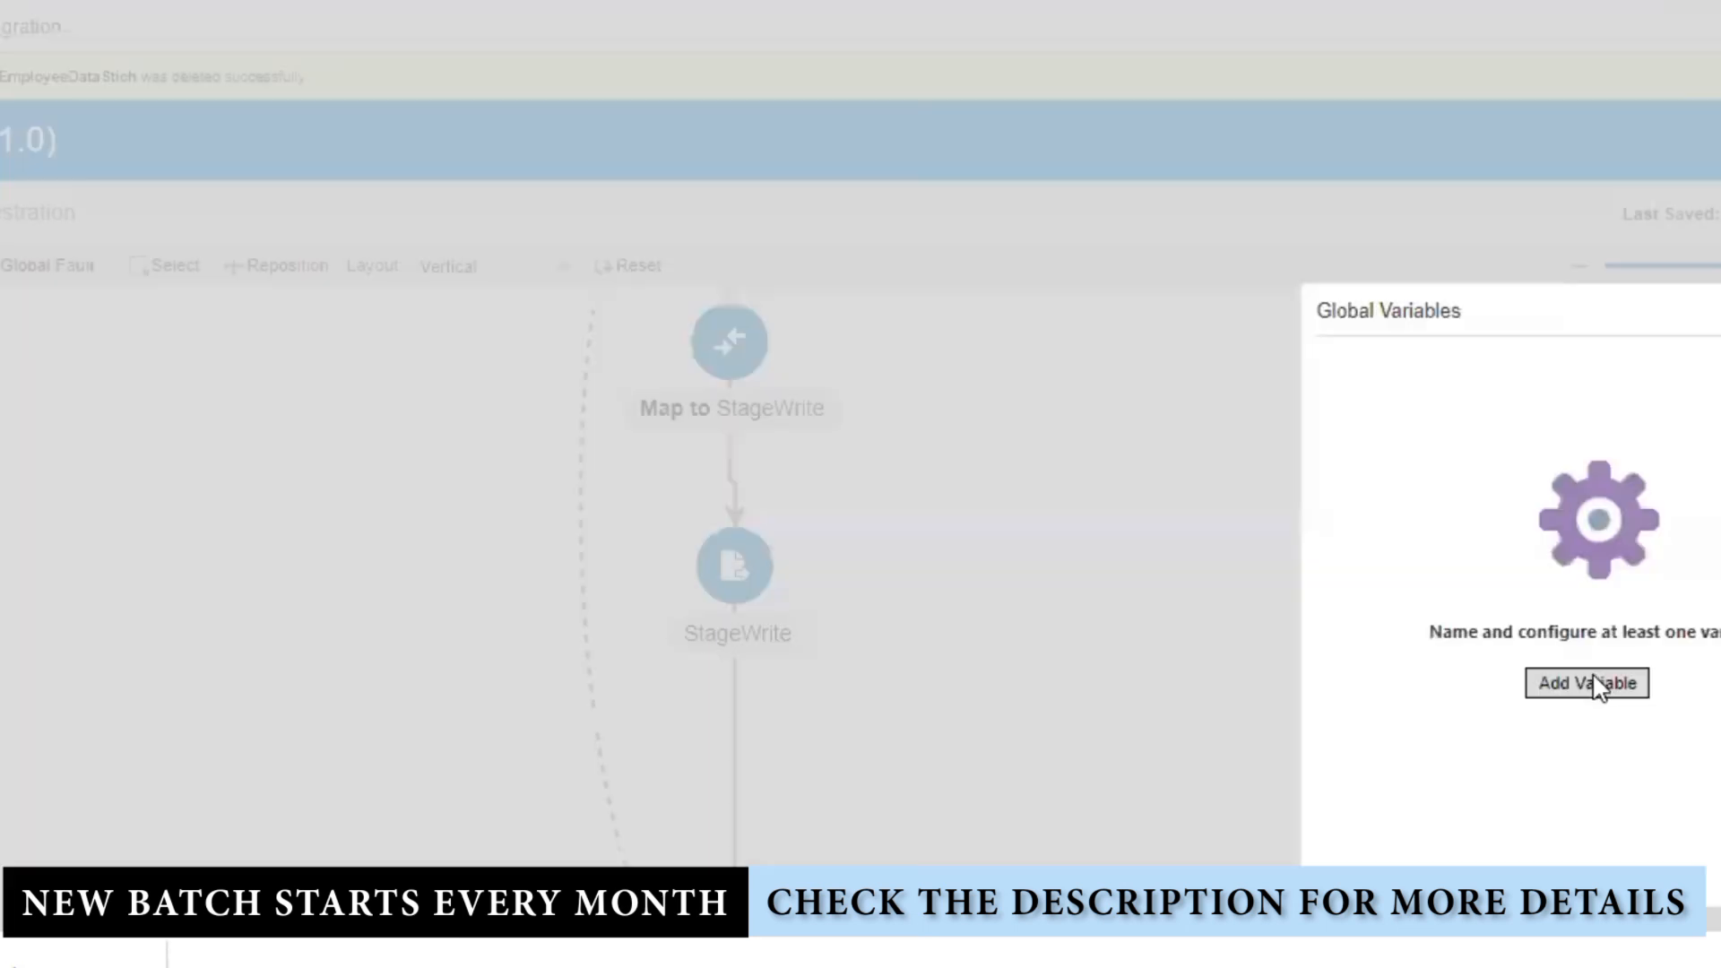
left_click(1594, 683)
left_click_drag(1604, 447, 1276, 444)
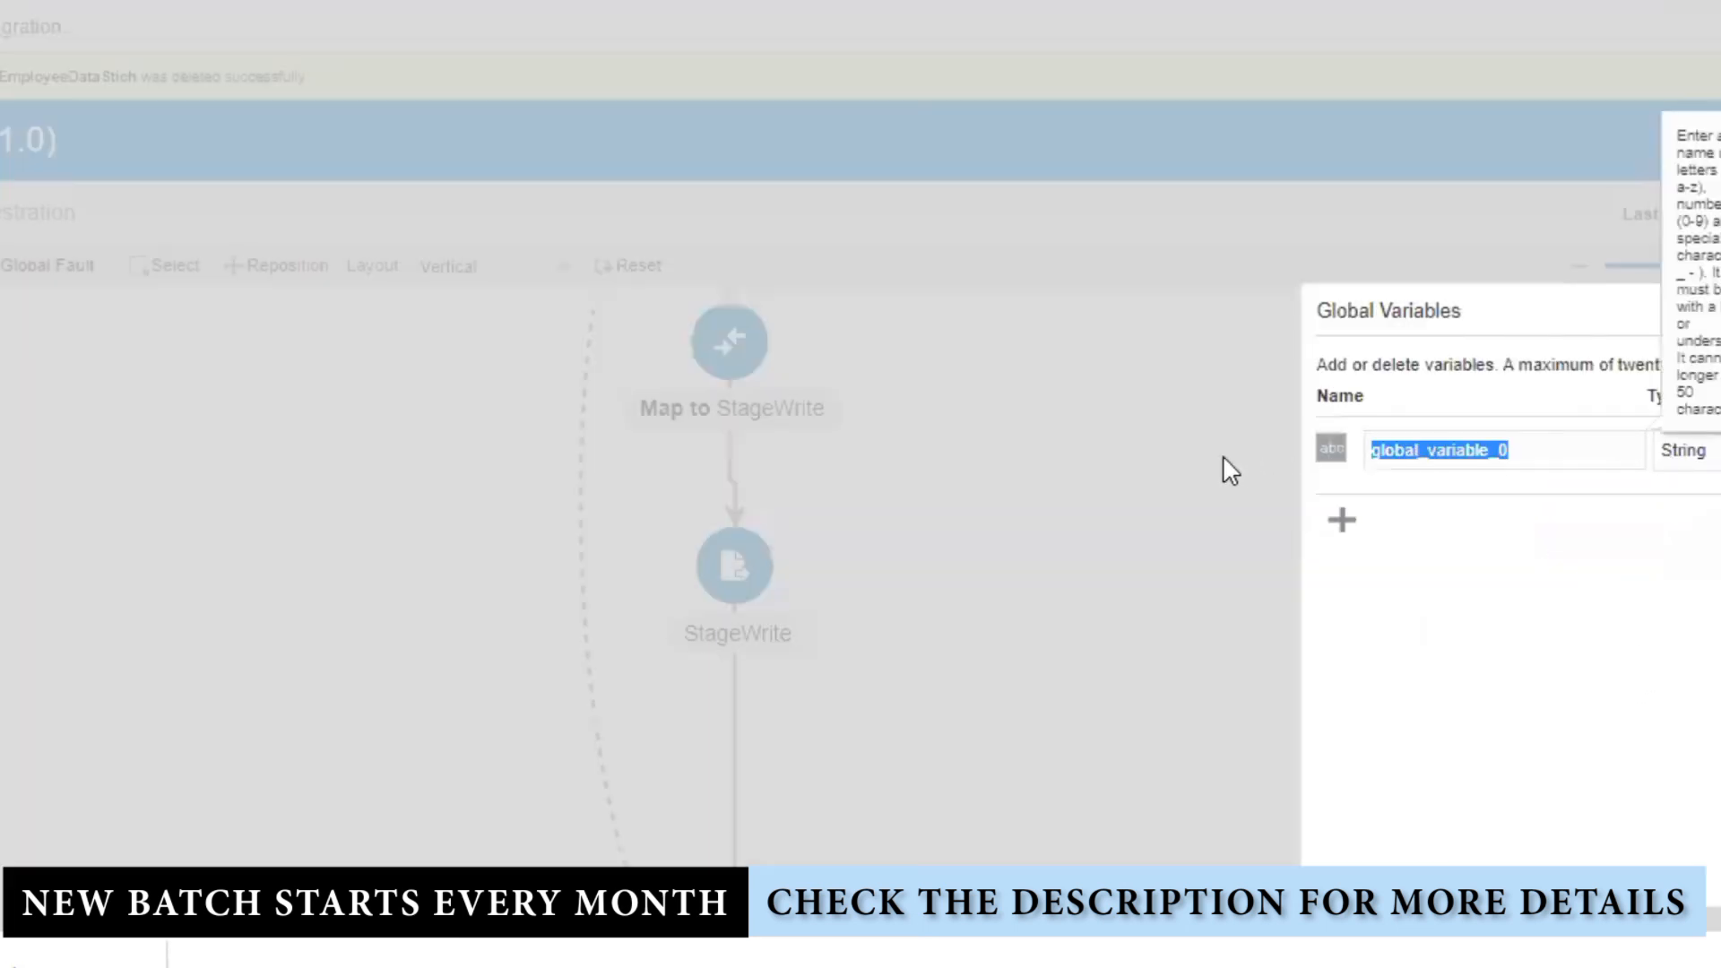
type("Temp")
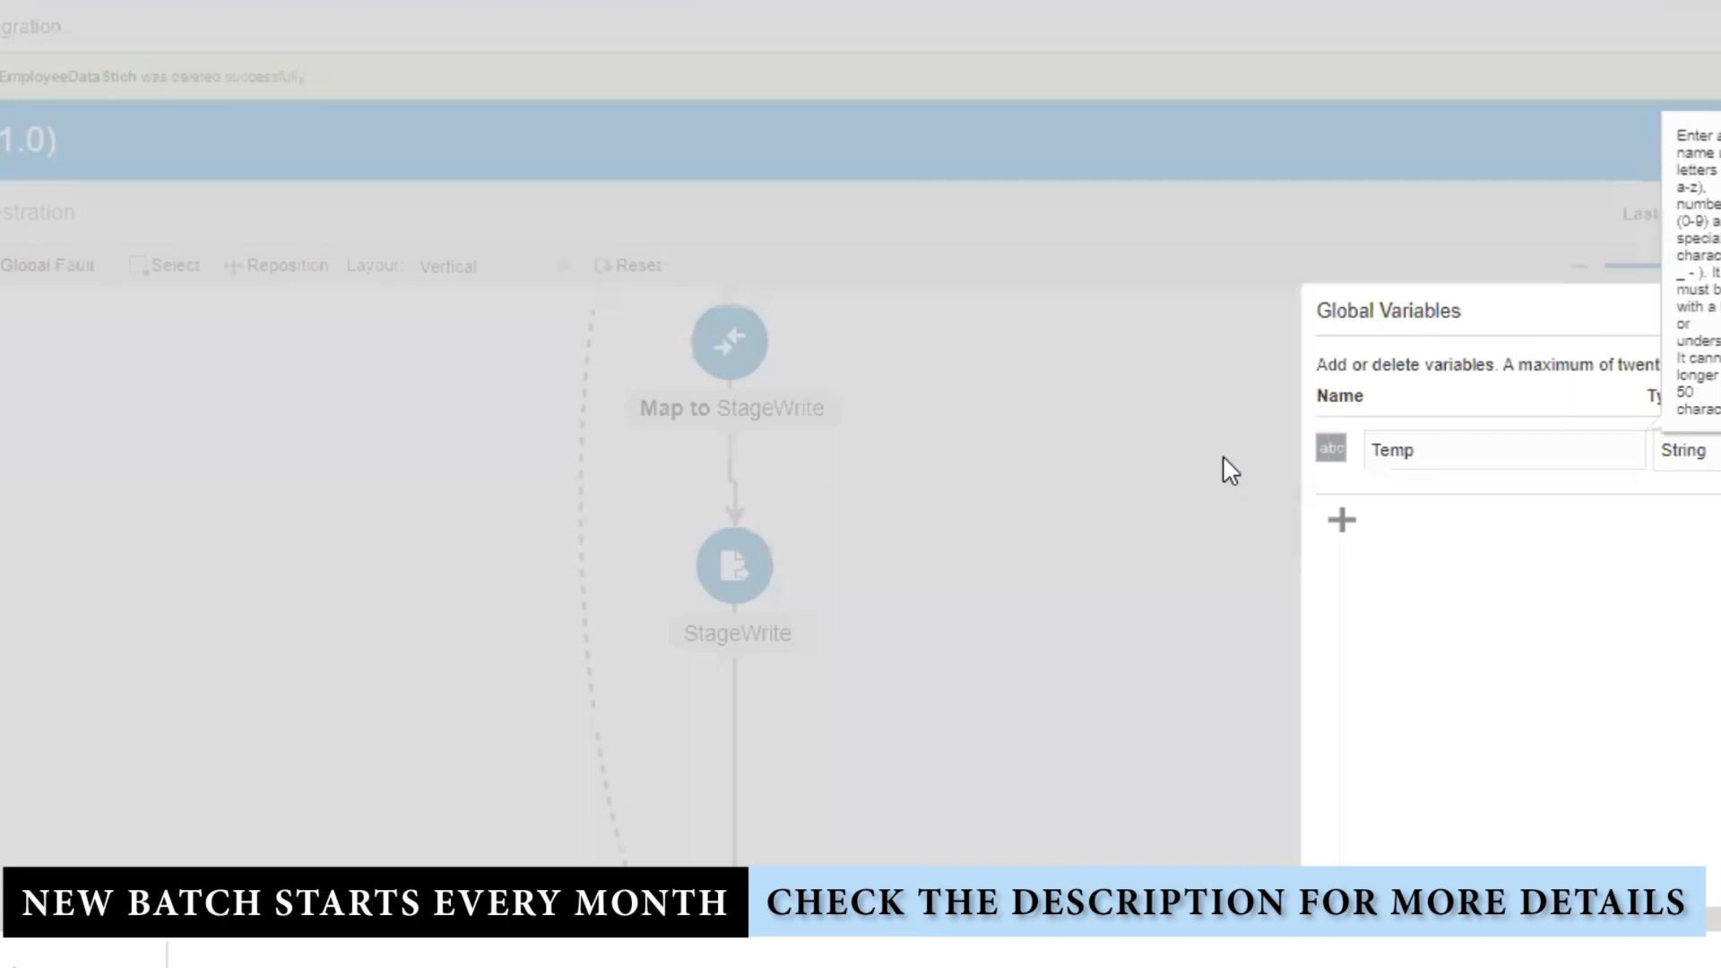
type("StageWriteGlobalVar")
key("Tab")
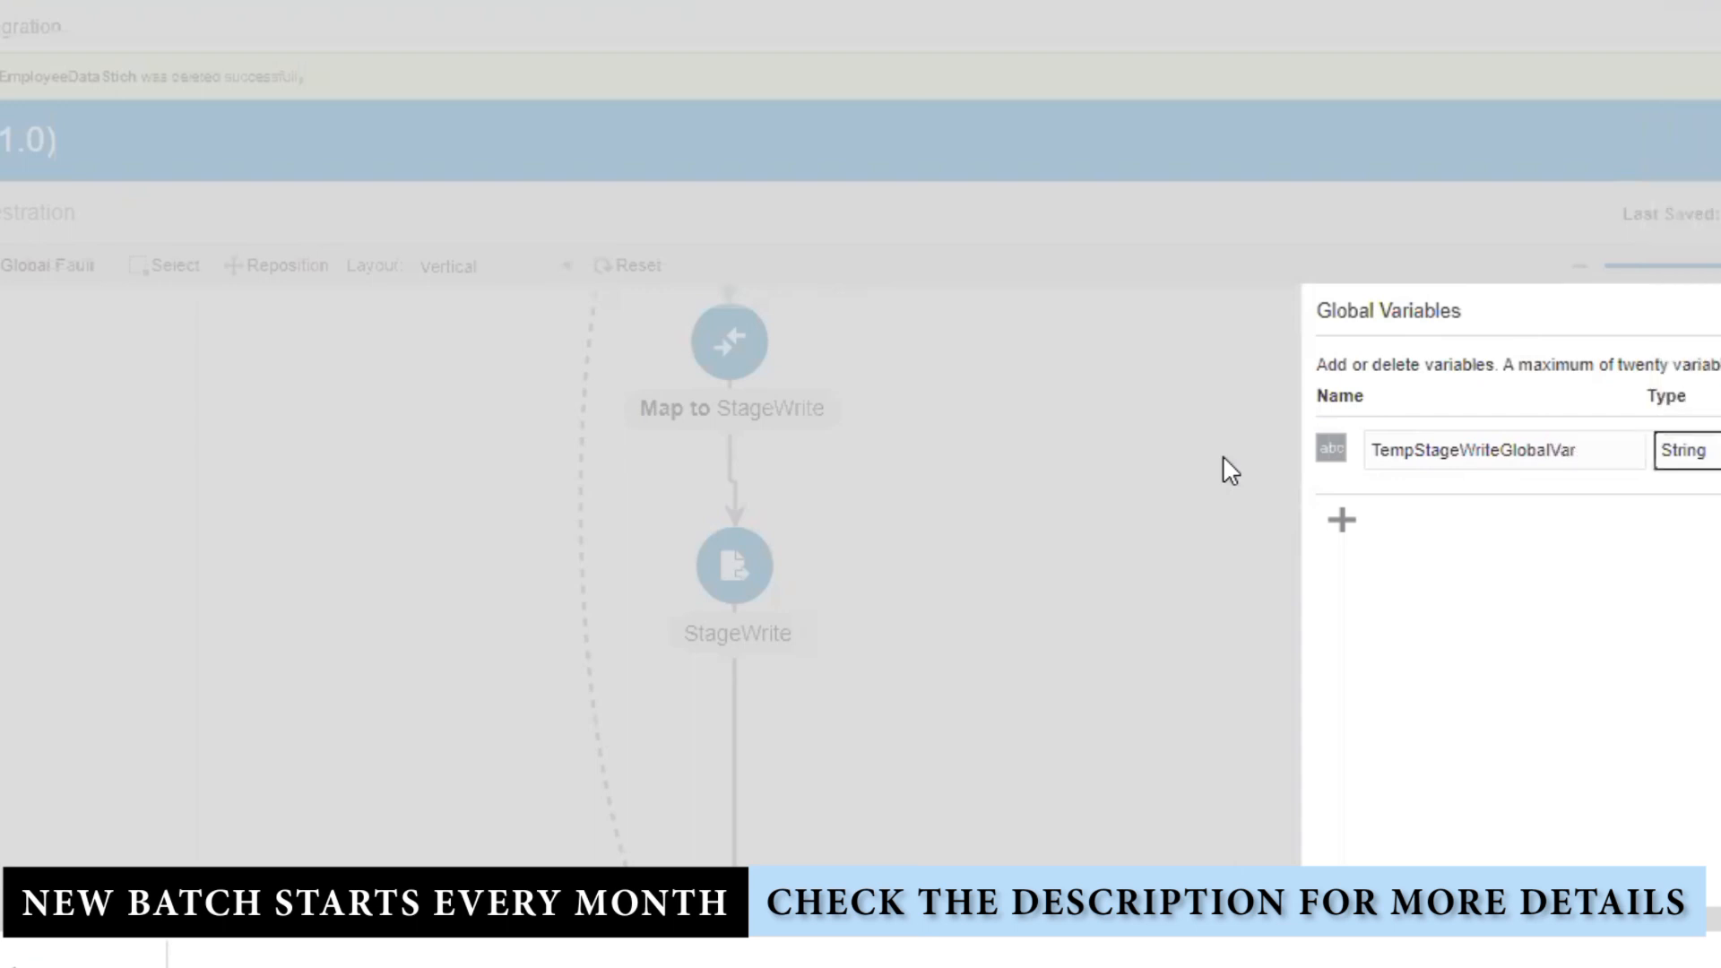
Step: Type TempStageWriteGlobalVar as an Object of $StageWrite's WriteResponse and save the integration
left_click(1713, 450)
left_click(1710, 627)
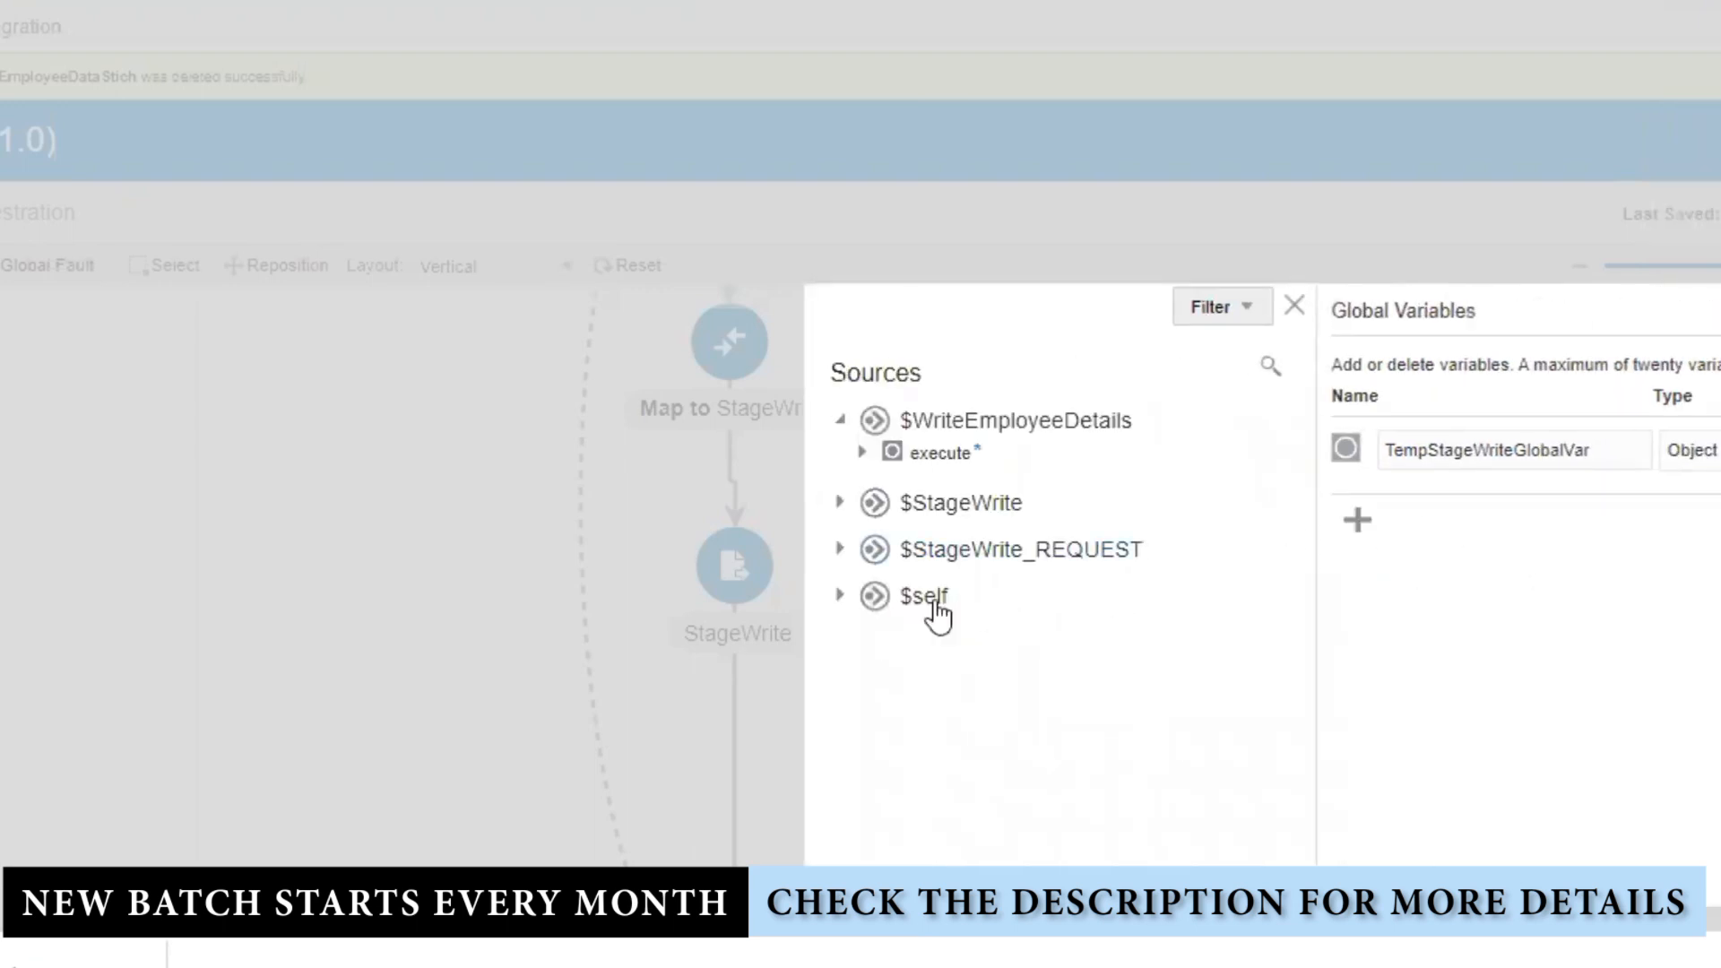
left_click(841, 501)
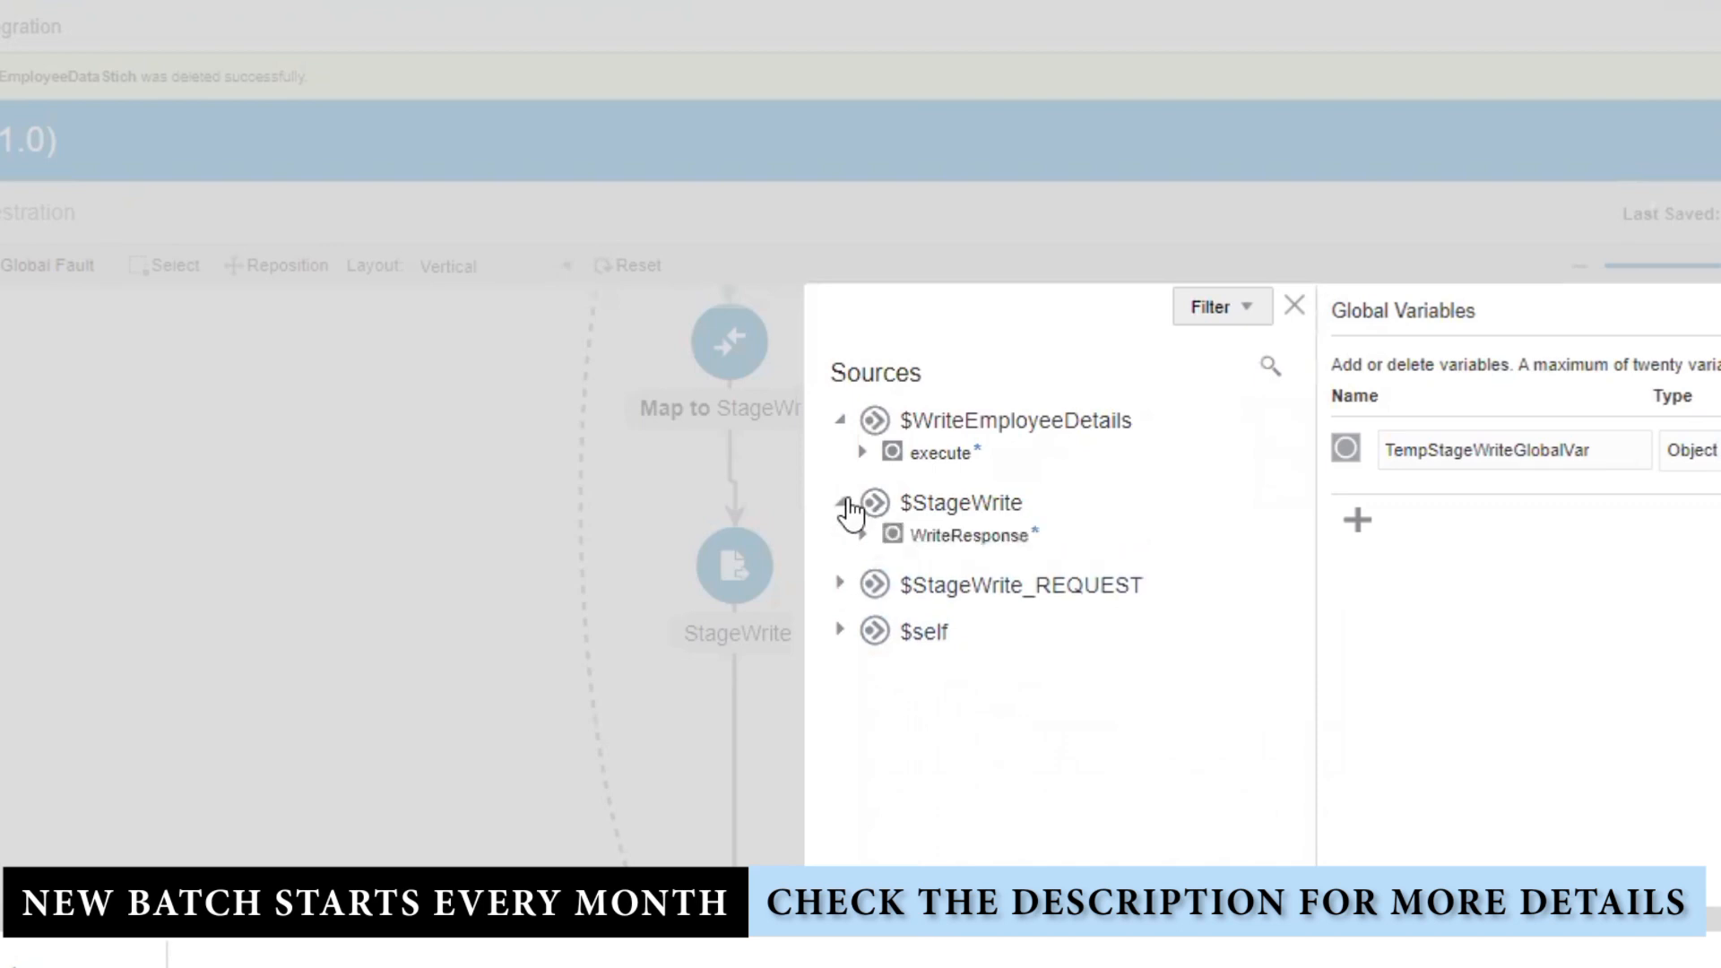
left_click(969, 538)
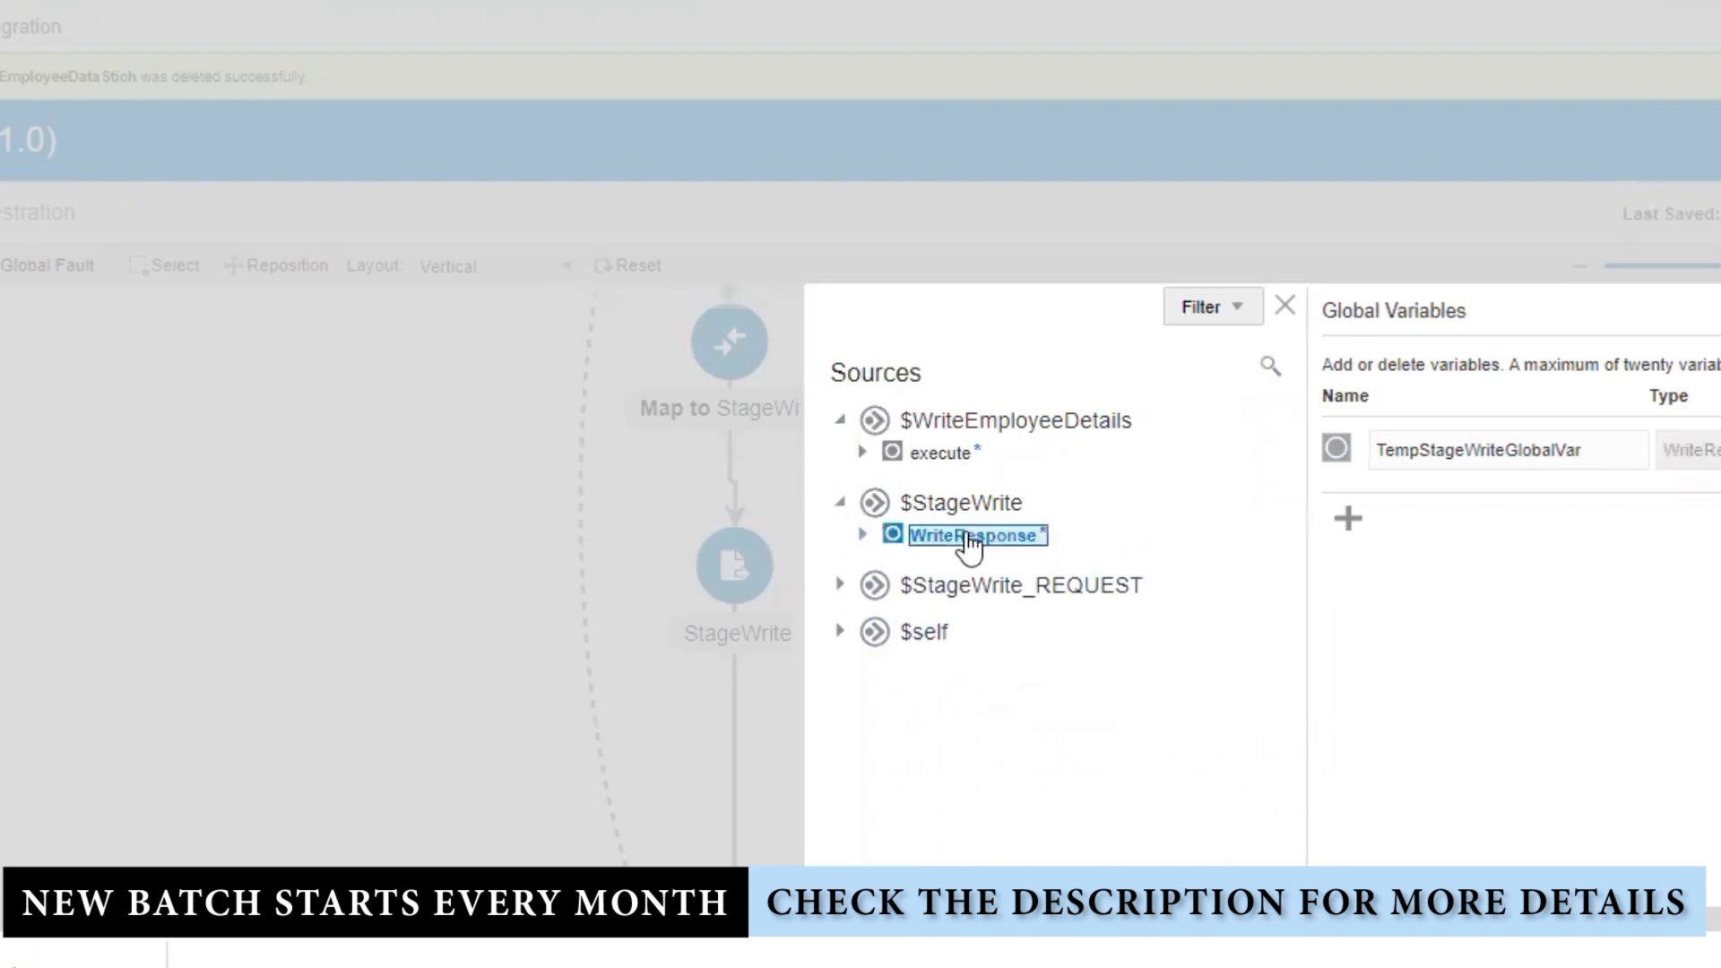
left_click(863, 536)
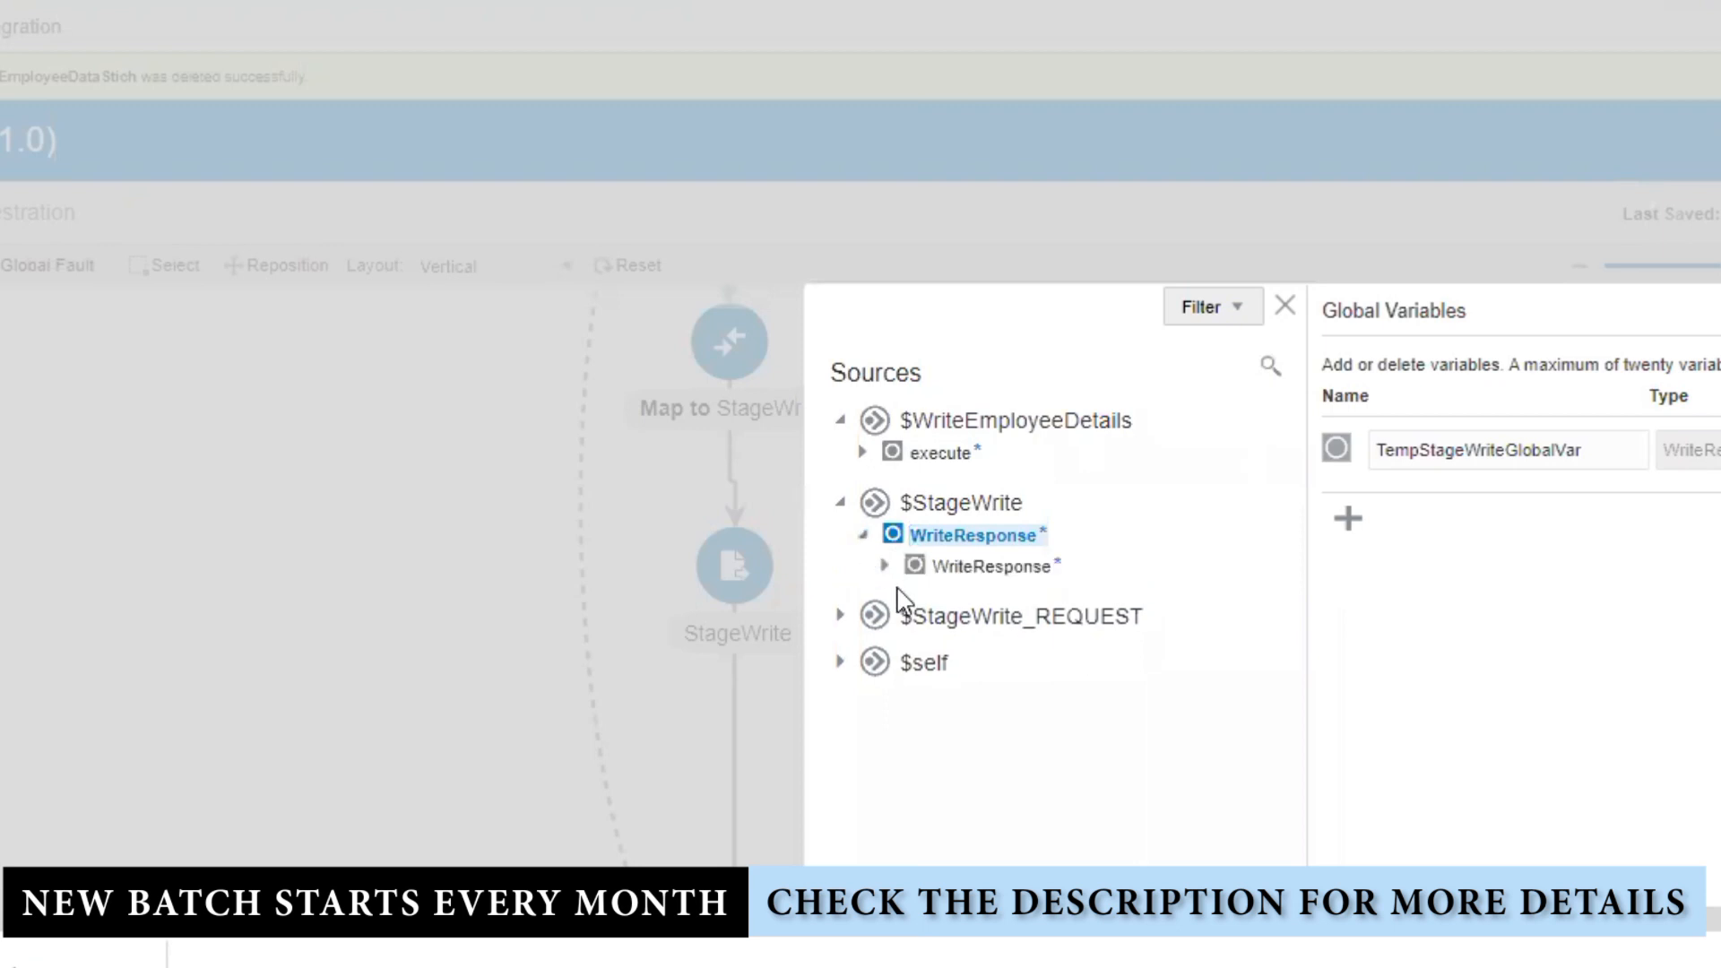
left_click(887, 567)
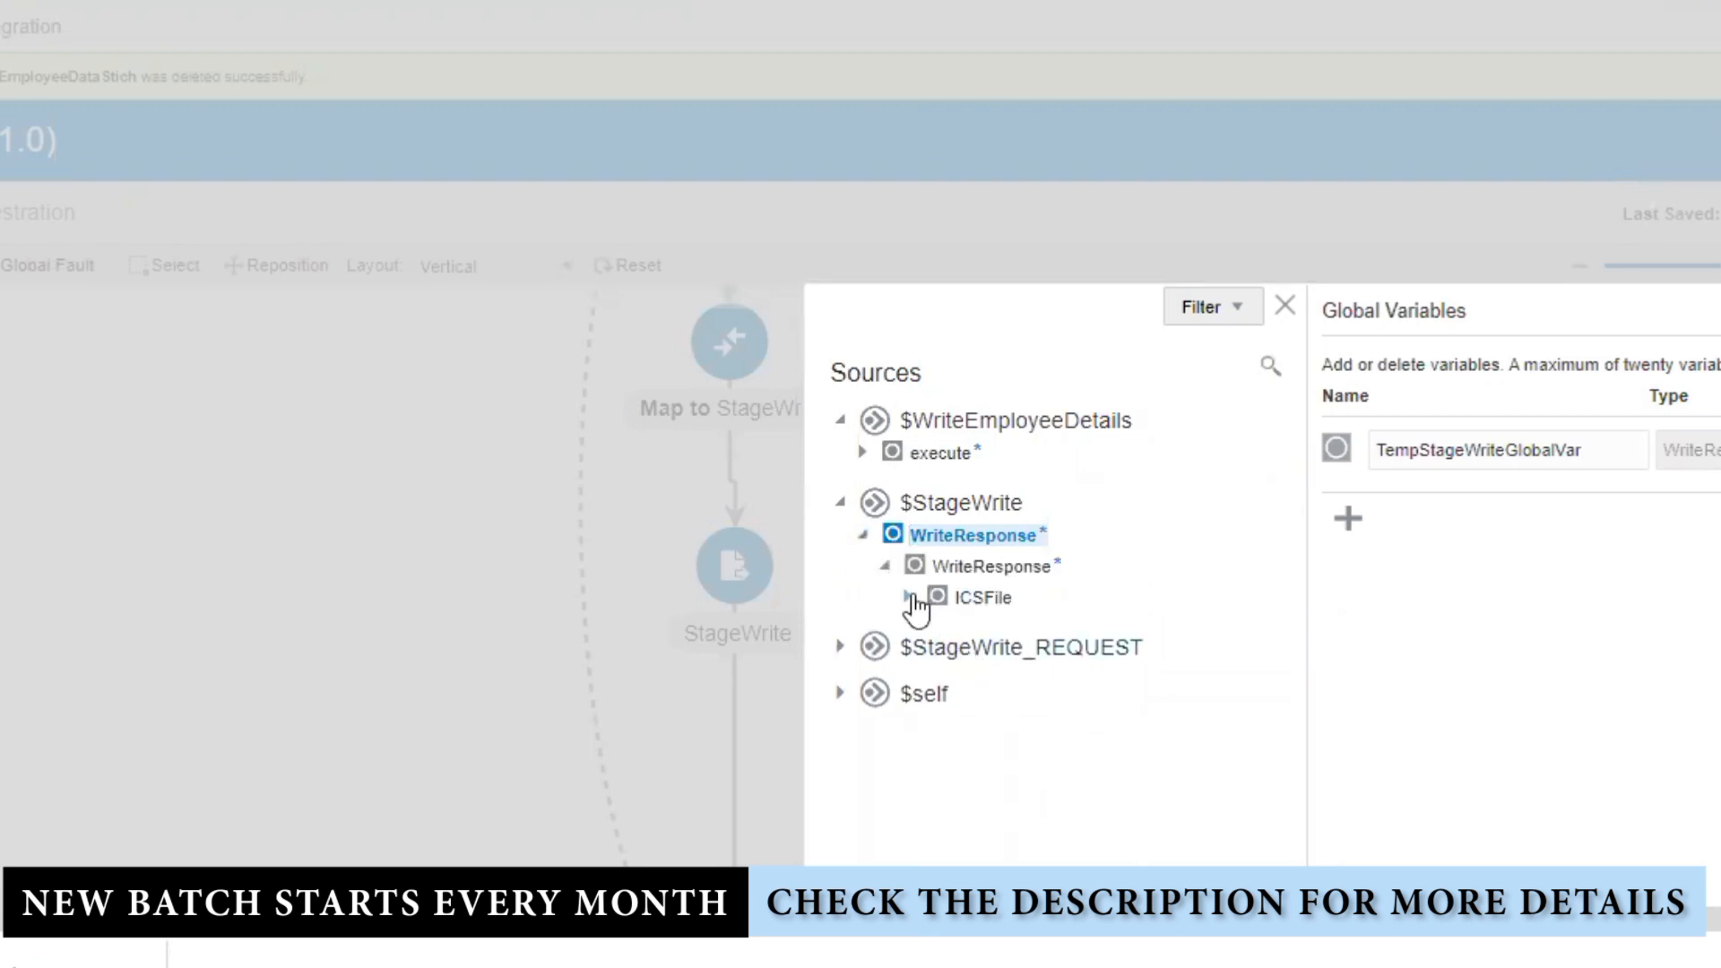
left_click(909, 598)
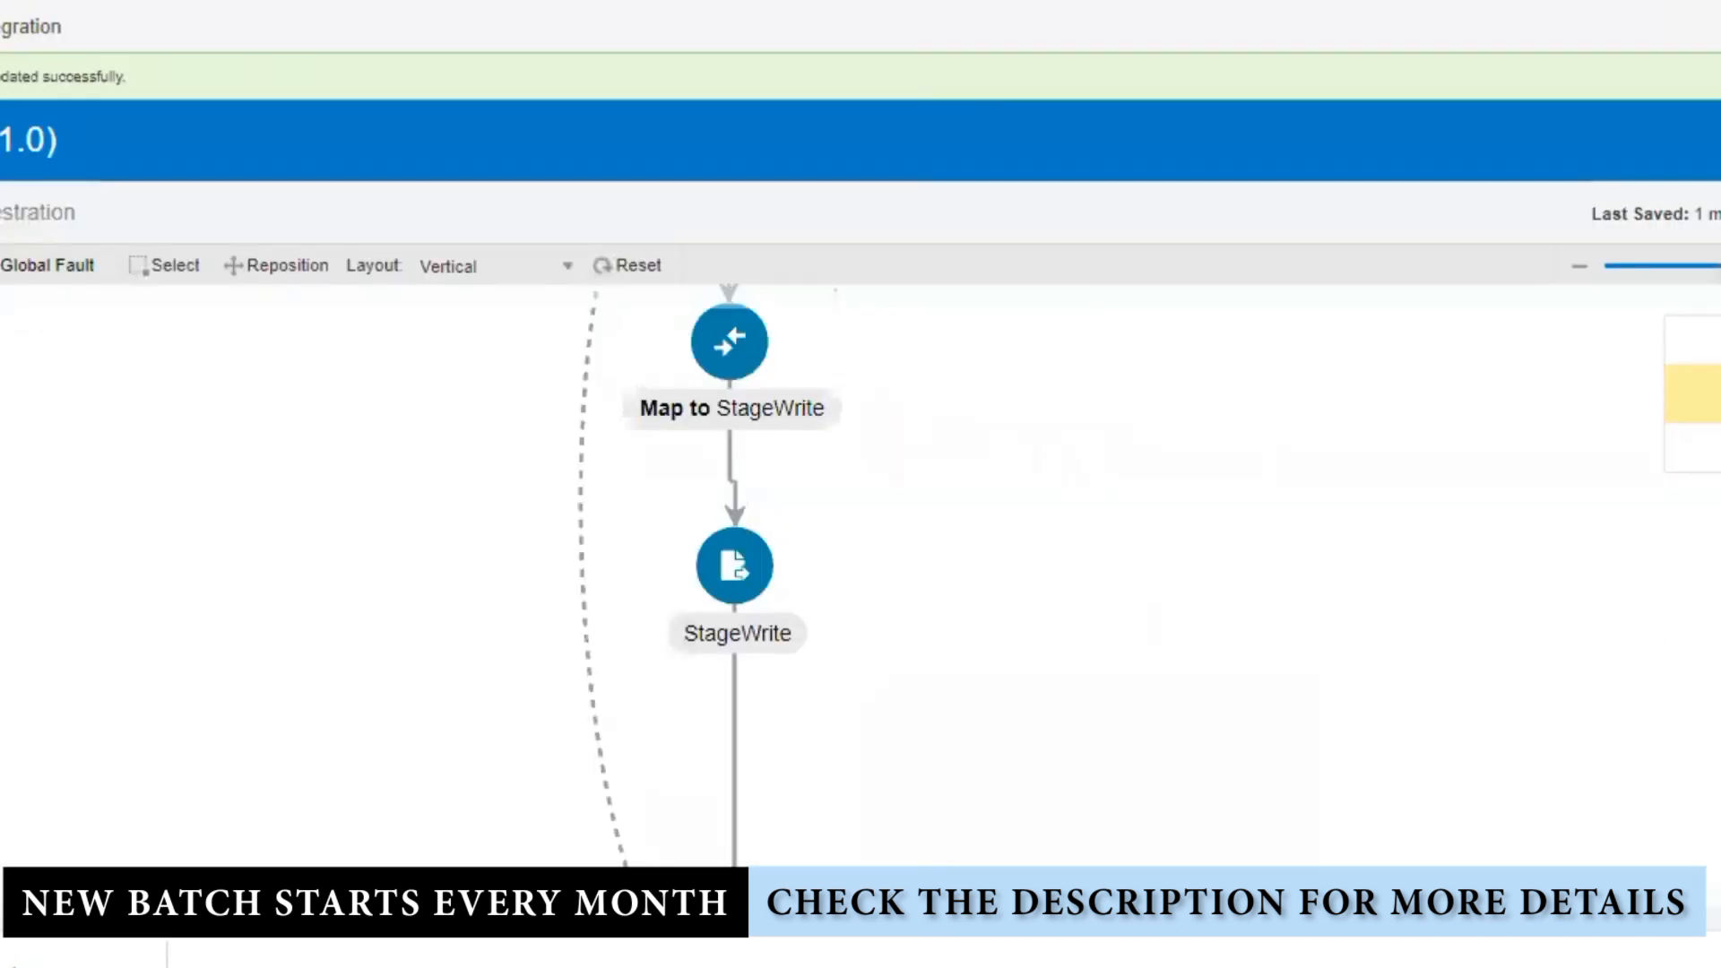
left_click(1717, 214)
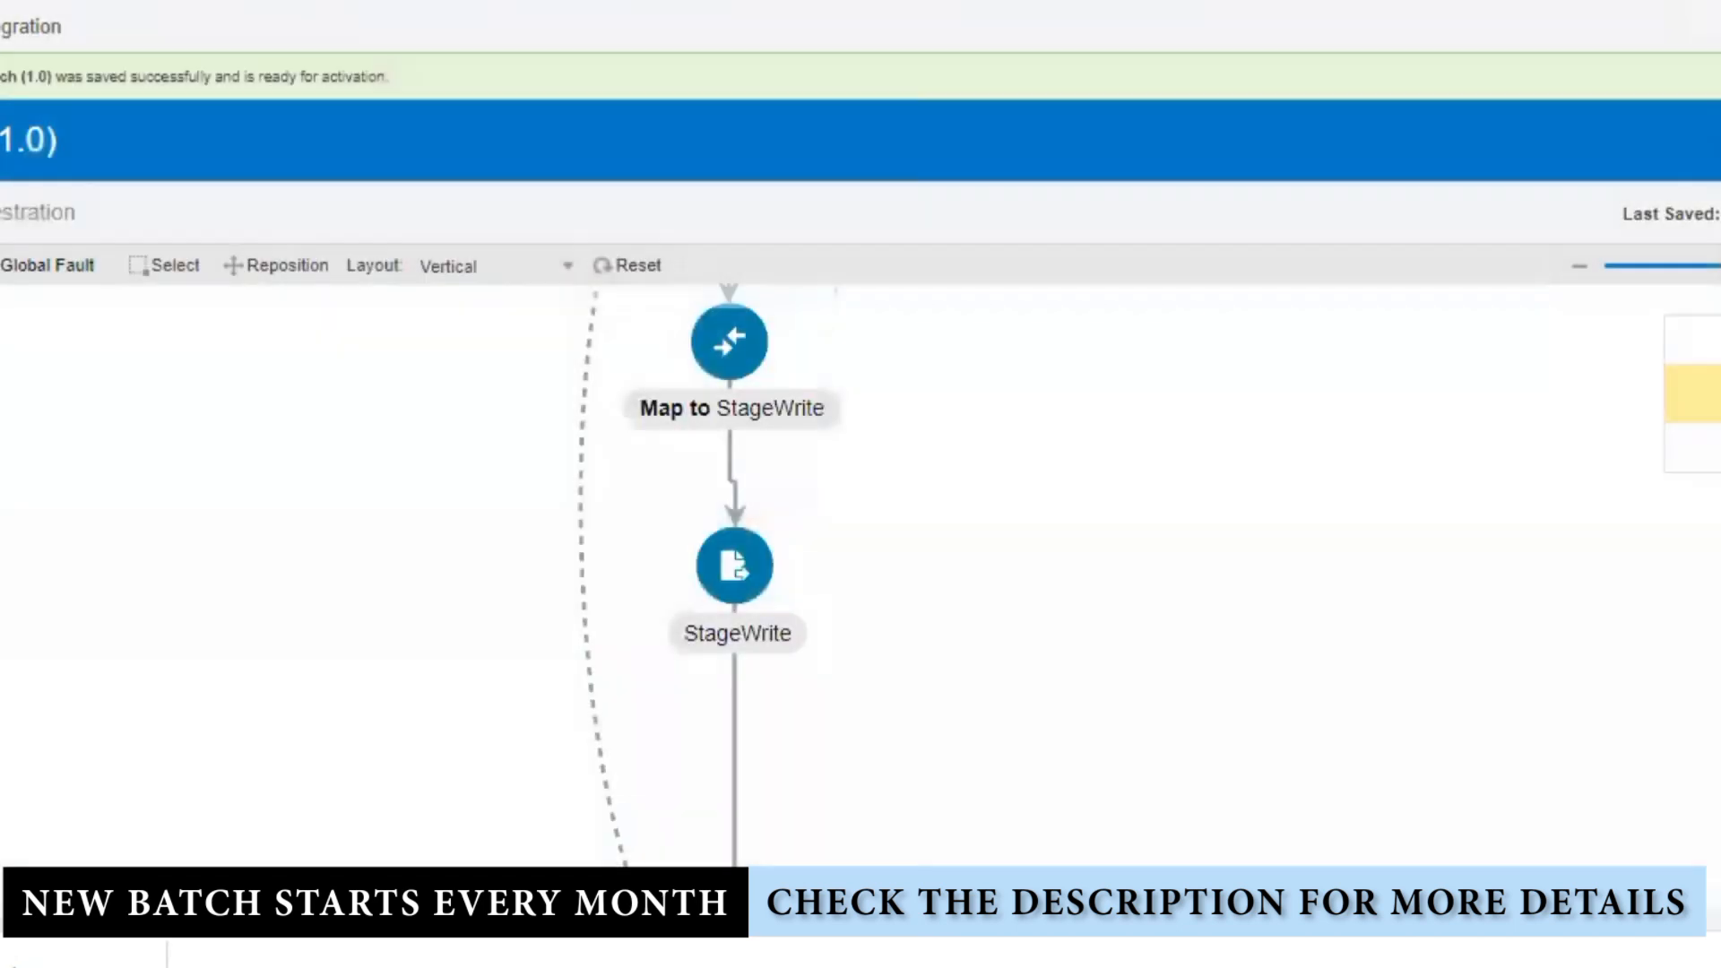
left_click(1717, 394)
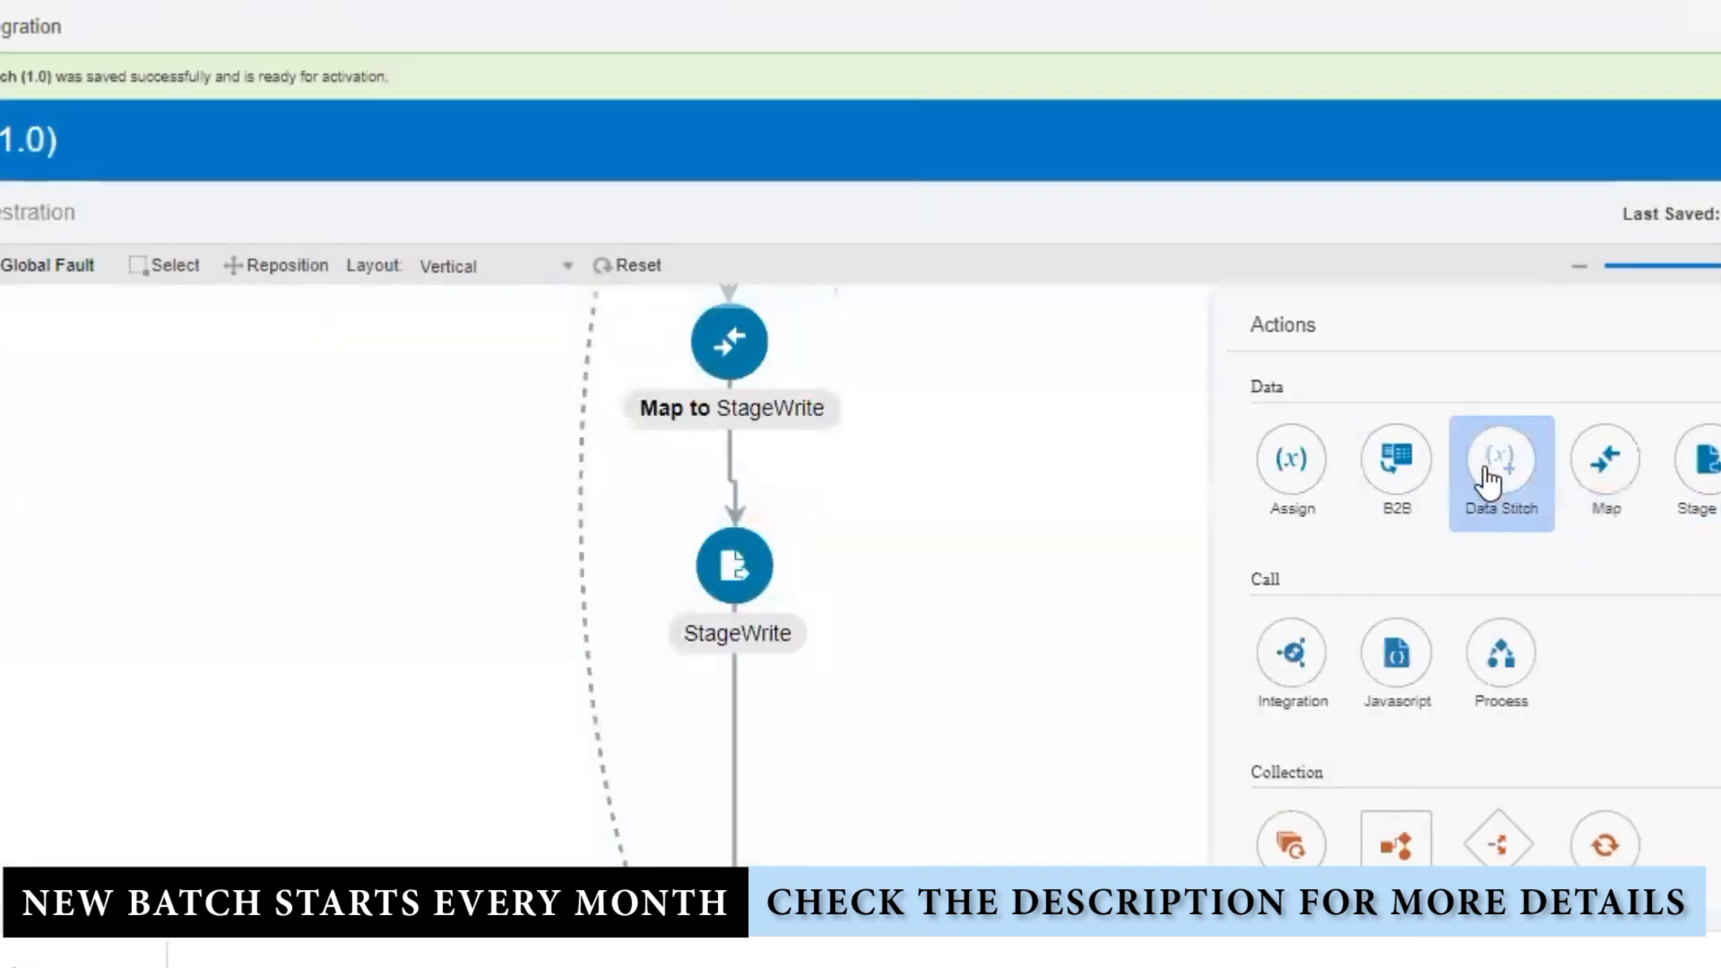
Step: Add a Data Stitch after StageWrite named StageWriteFileResponseStich
left_click_drag(1493, 484, 755, 793)
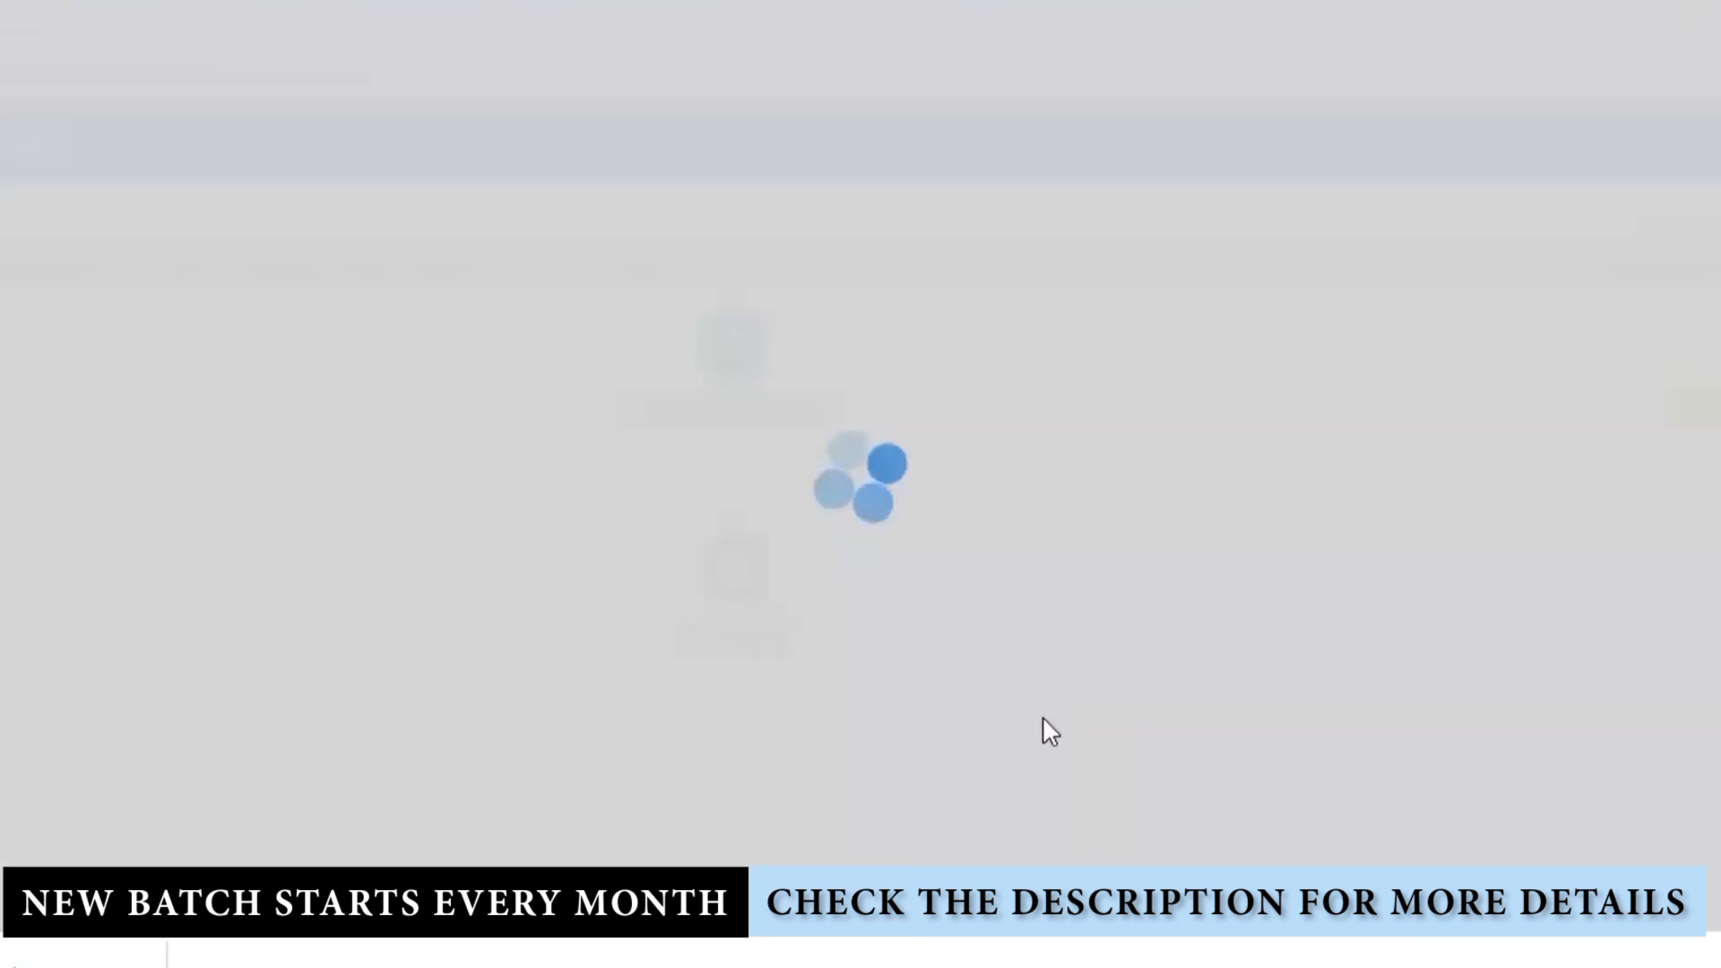
left_click(1400, 392)
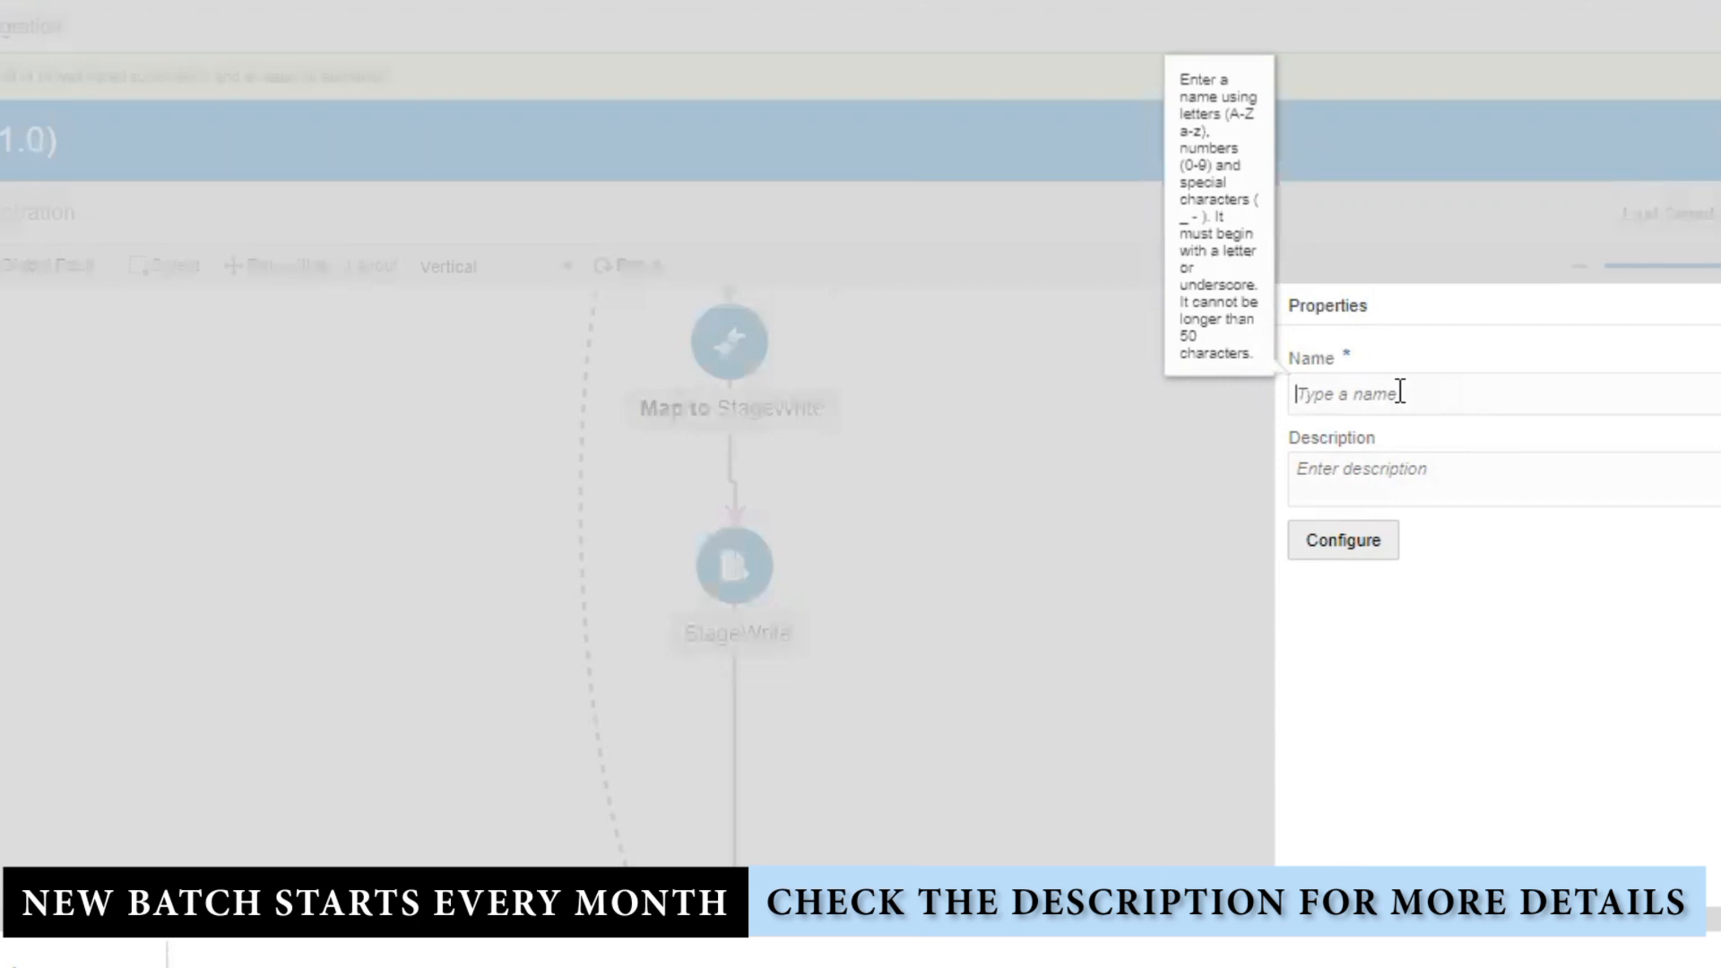
type("StageWriteFileResponseStich")
left_click(1664, 668)
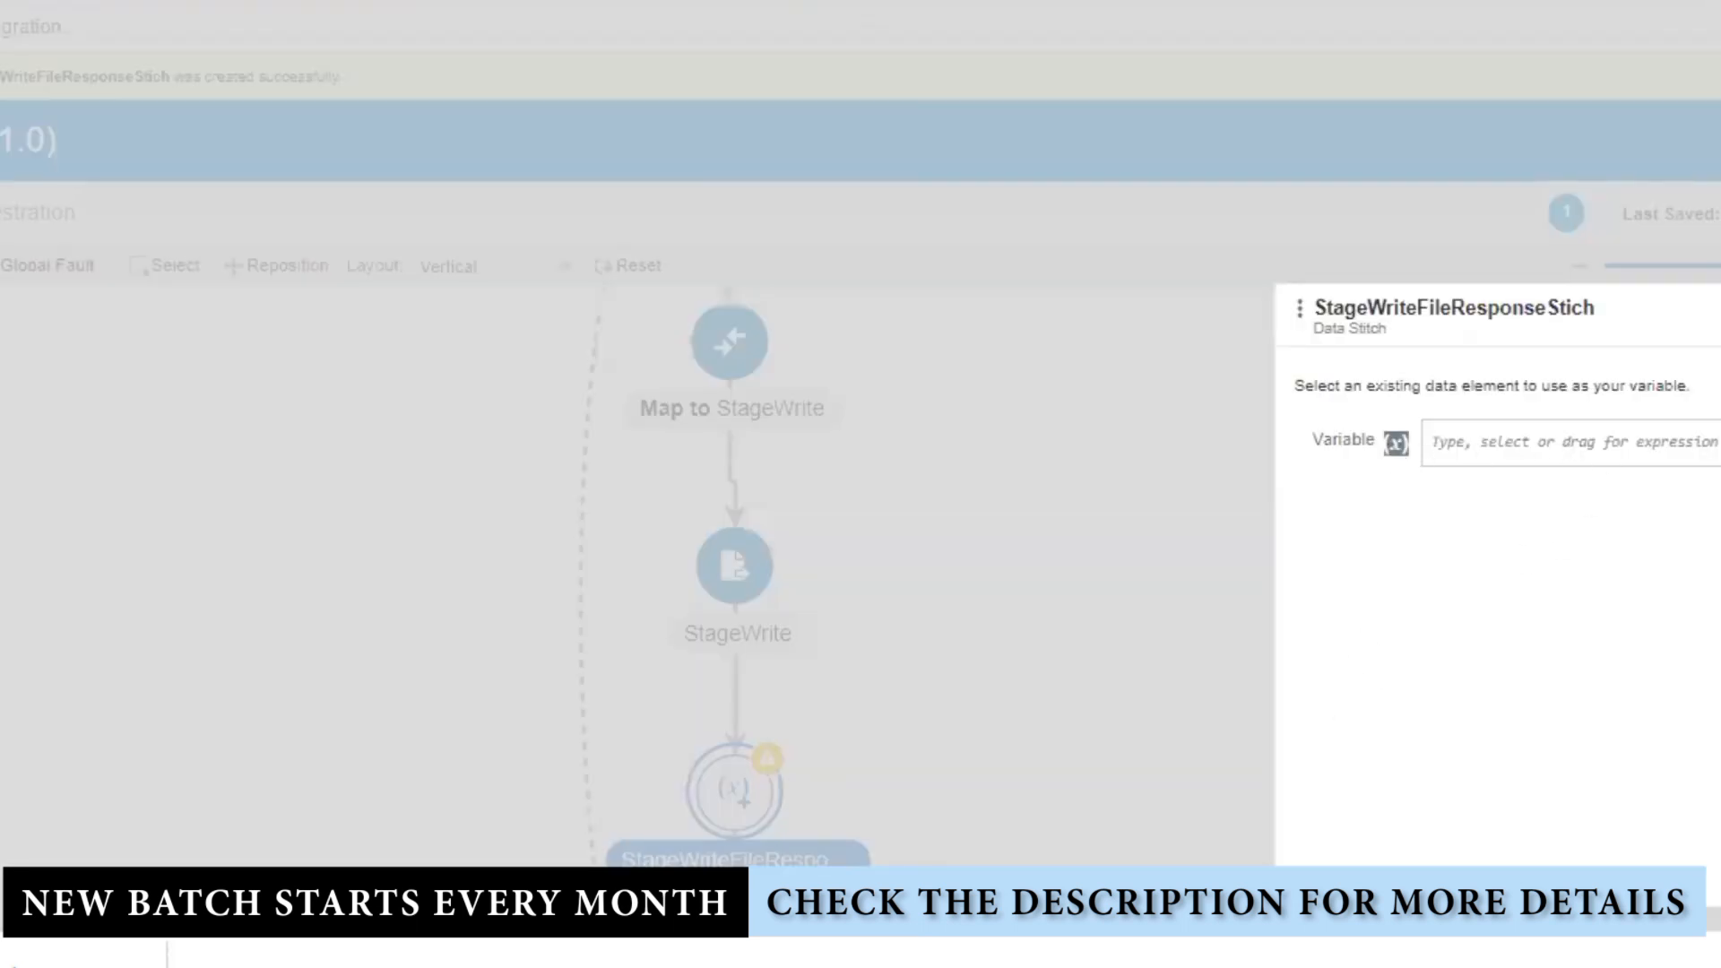
Step: Assign $StageWrite's WriteResponse to $TempStageWriteGlobalVar's WriteResponse in the stitch
left_click(1718, 442)
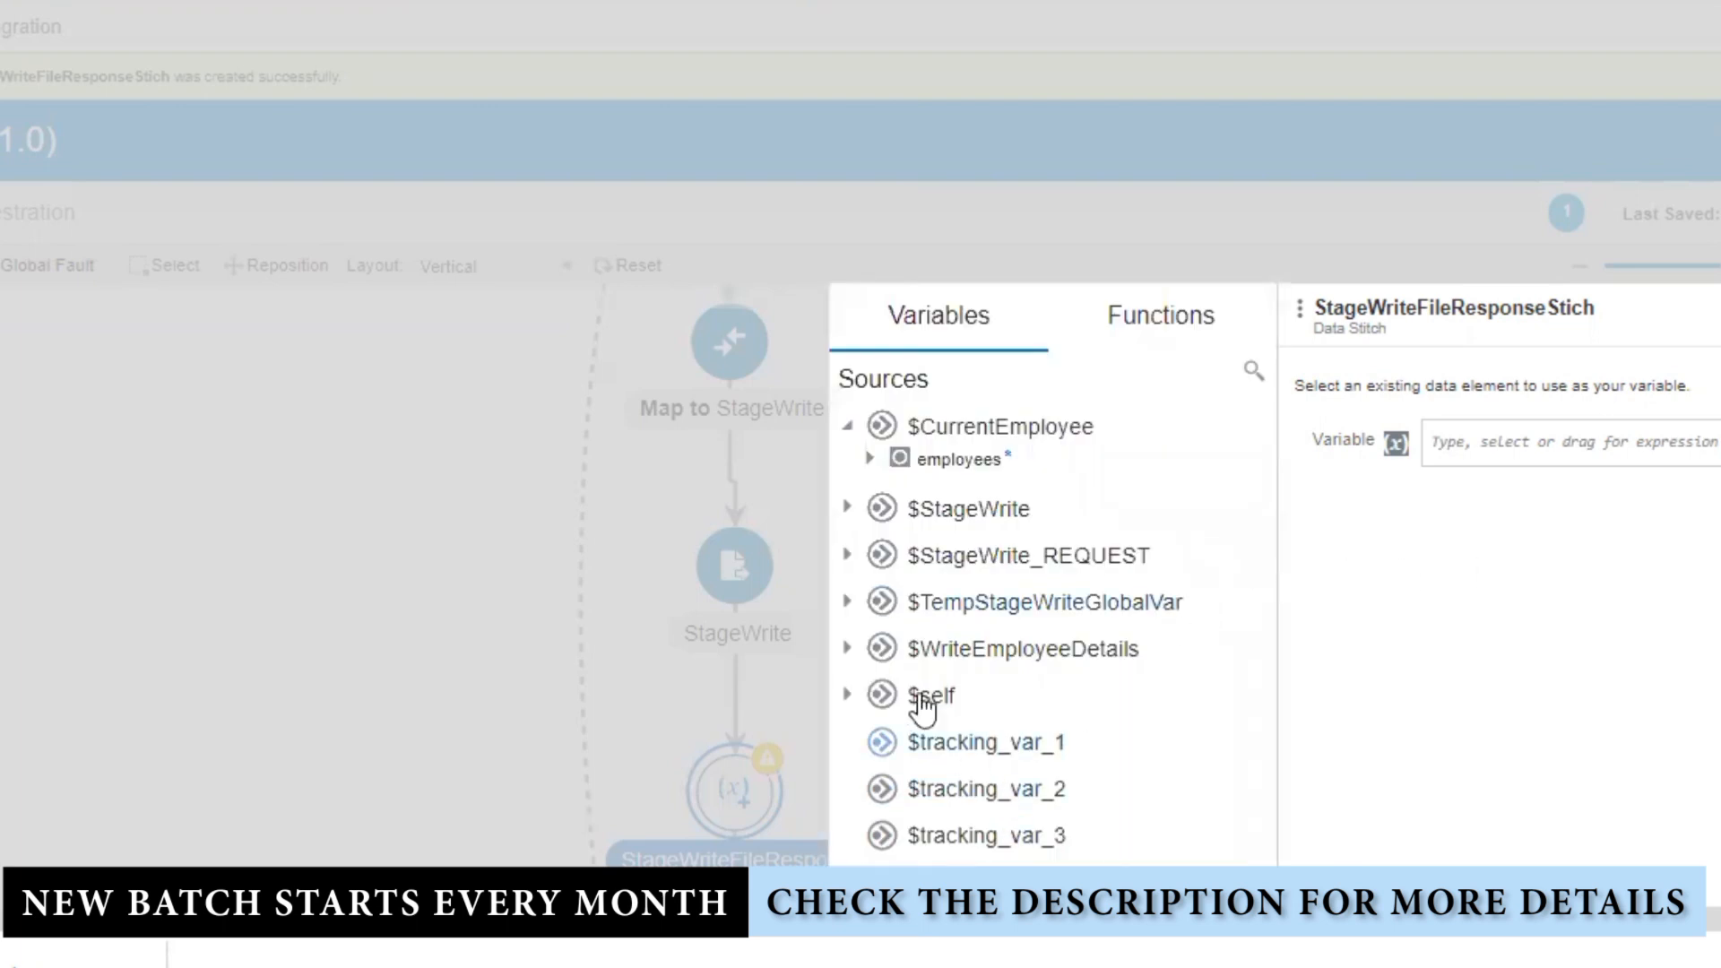
left_click(846, 602)
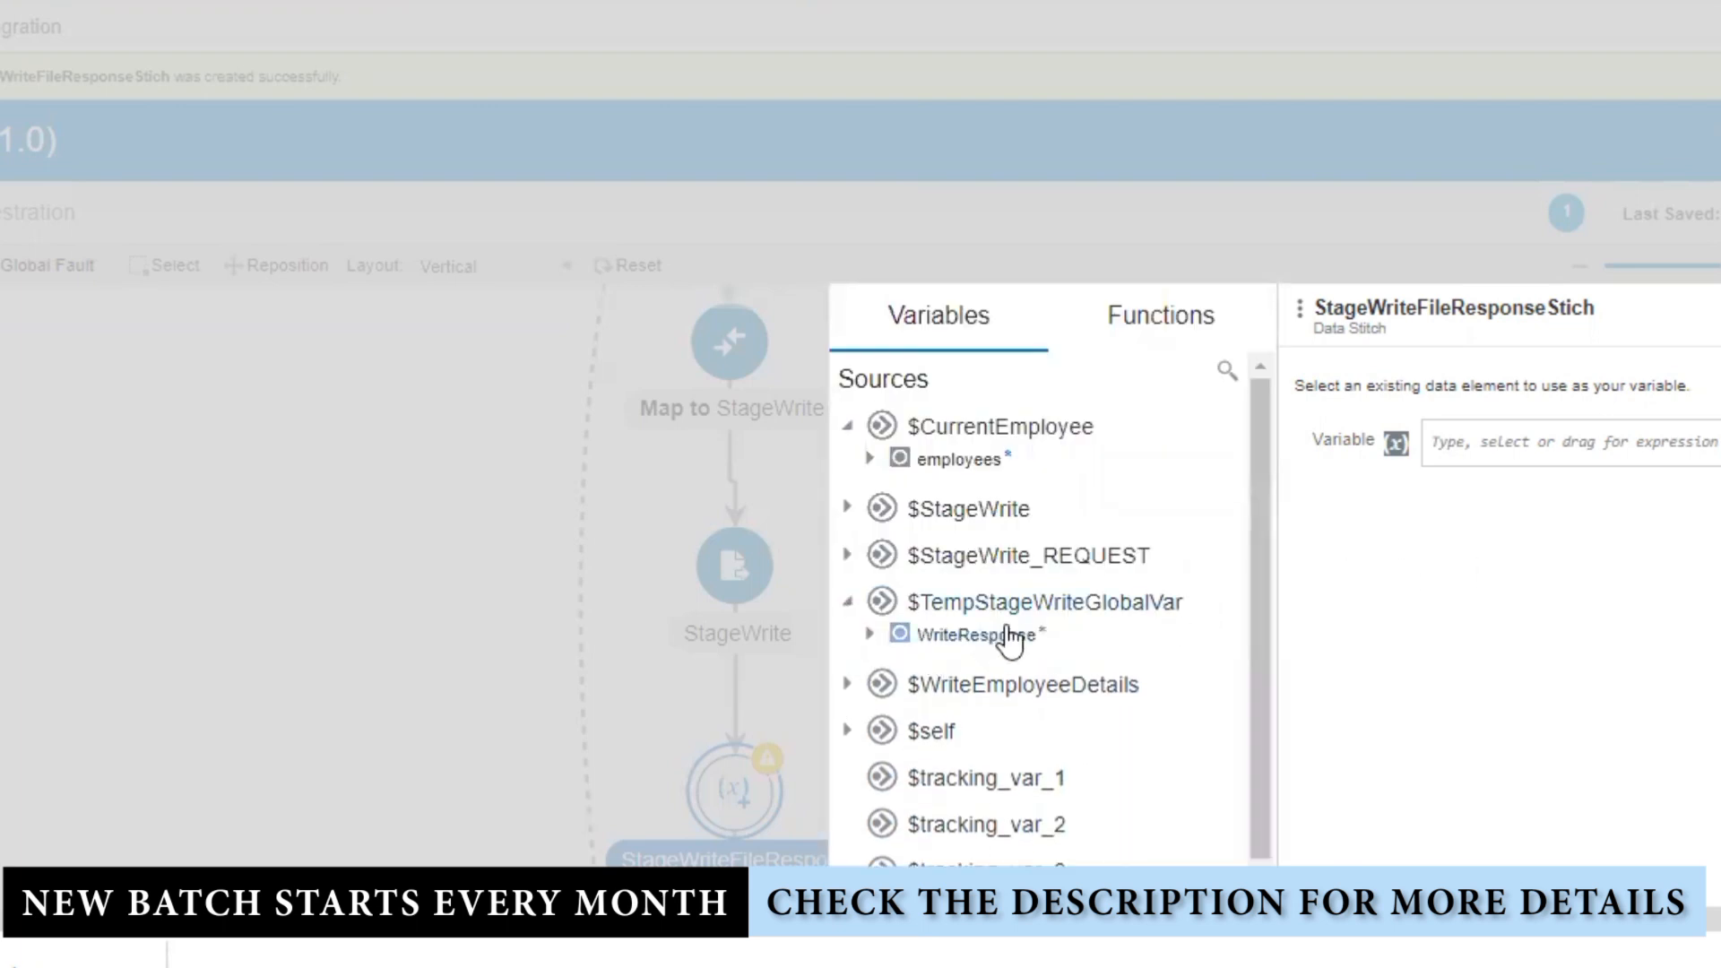
left_click_drag(995, 638, 1627, 453)
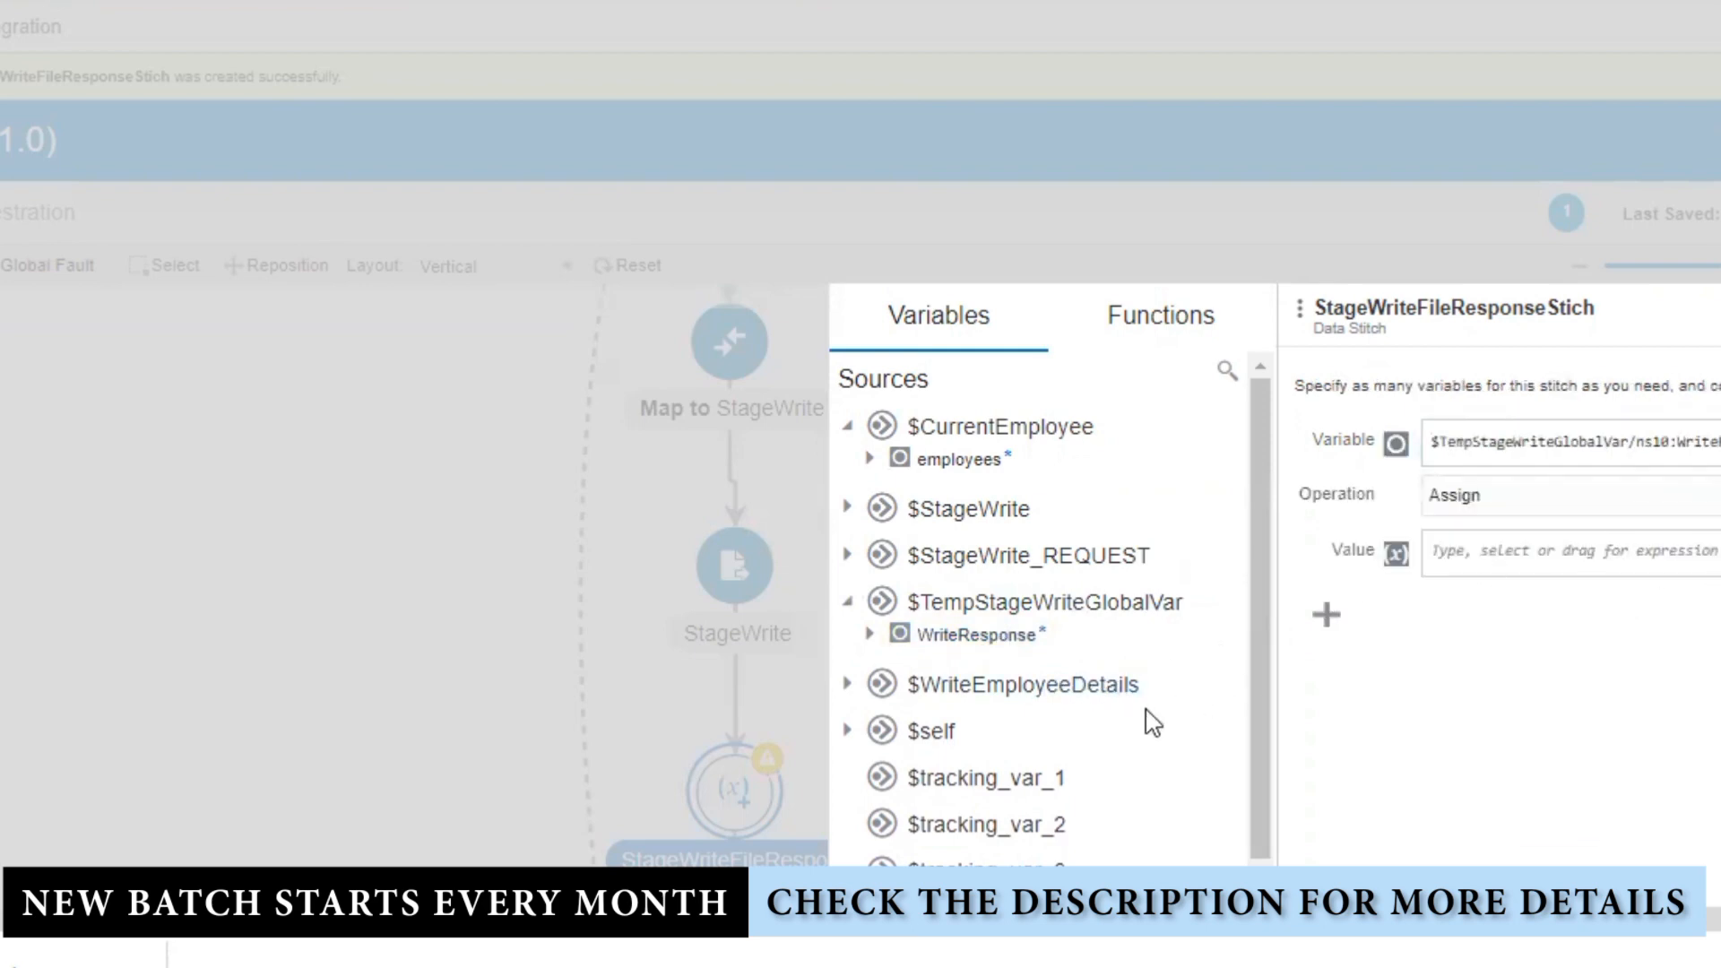
left_click(847, 509)
left_click_drag(976, 540, 1605, 561)
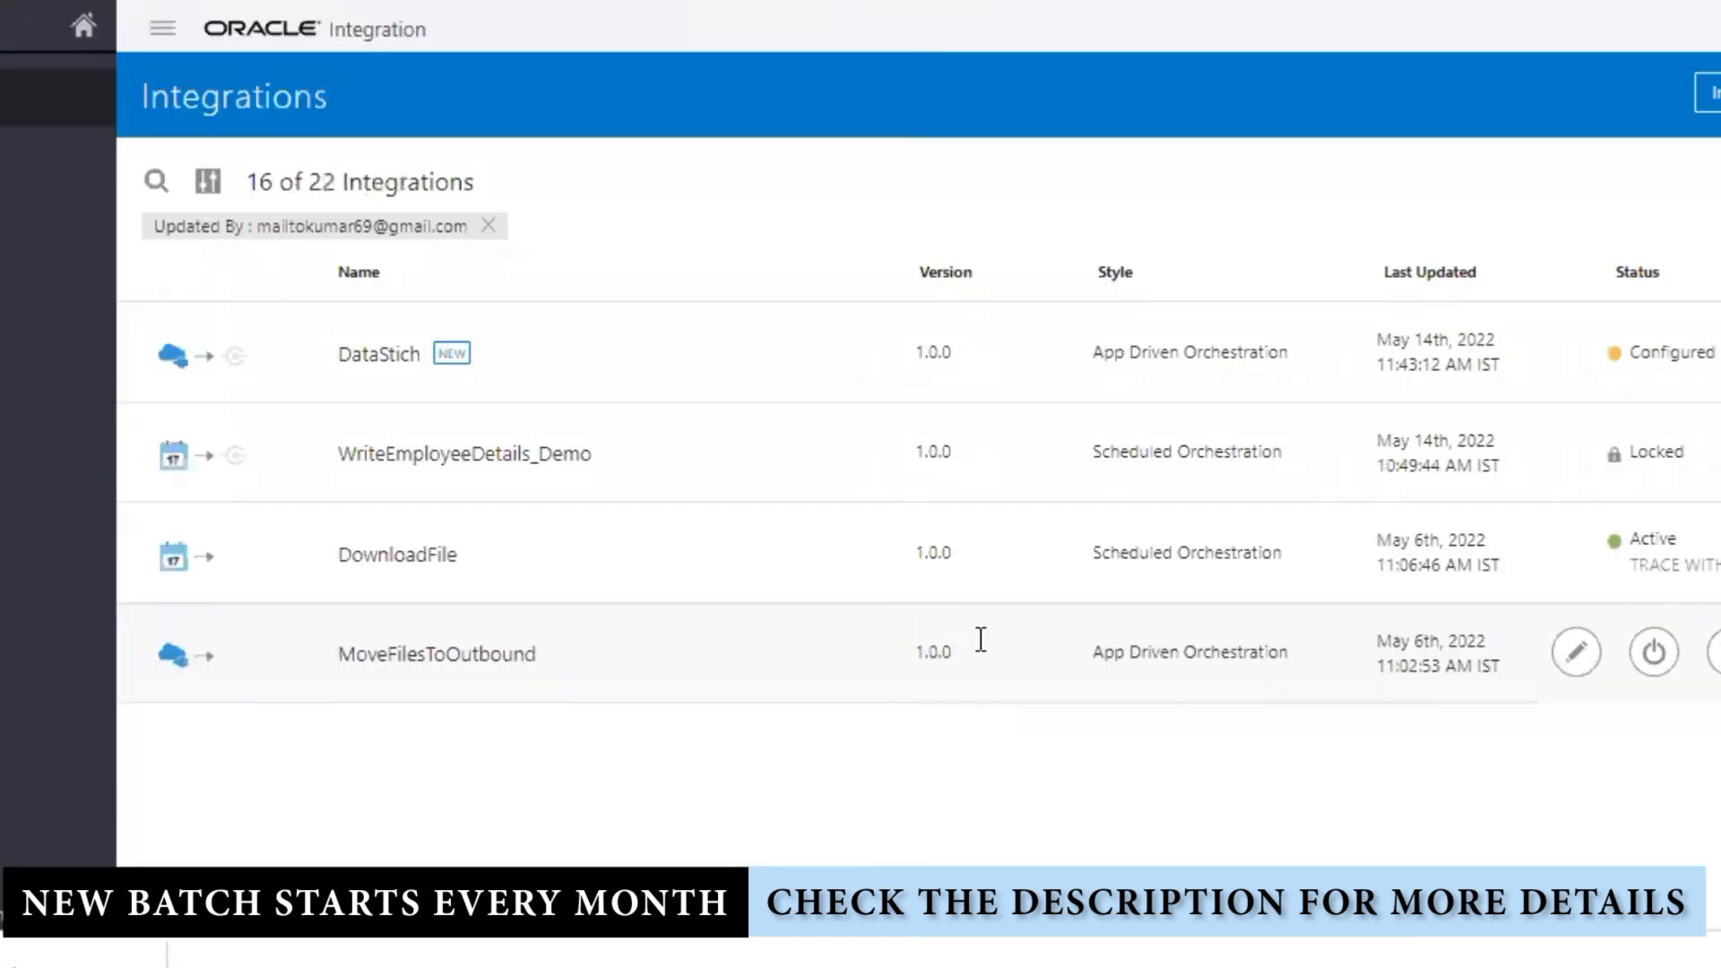
Step: Cancel activation, reopen DataStich, and zoom the flow to show StageWrite through SendEmail
left_click(1656, 356)
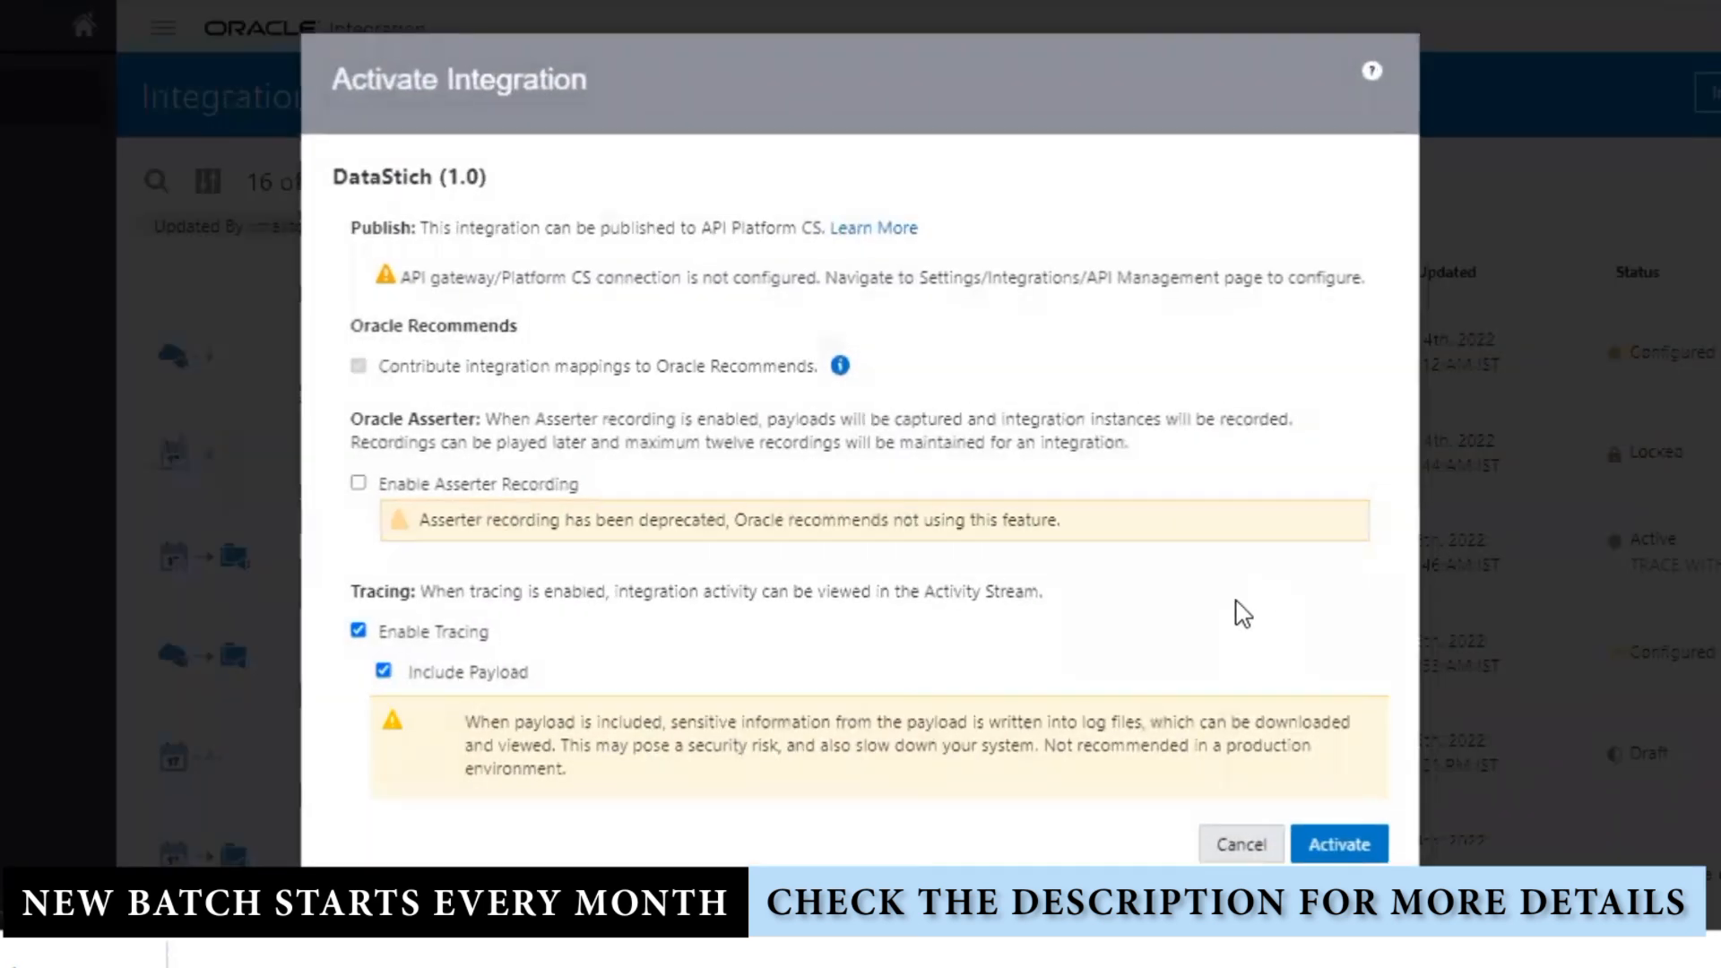
left_click(1229, 836)
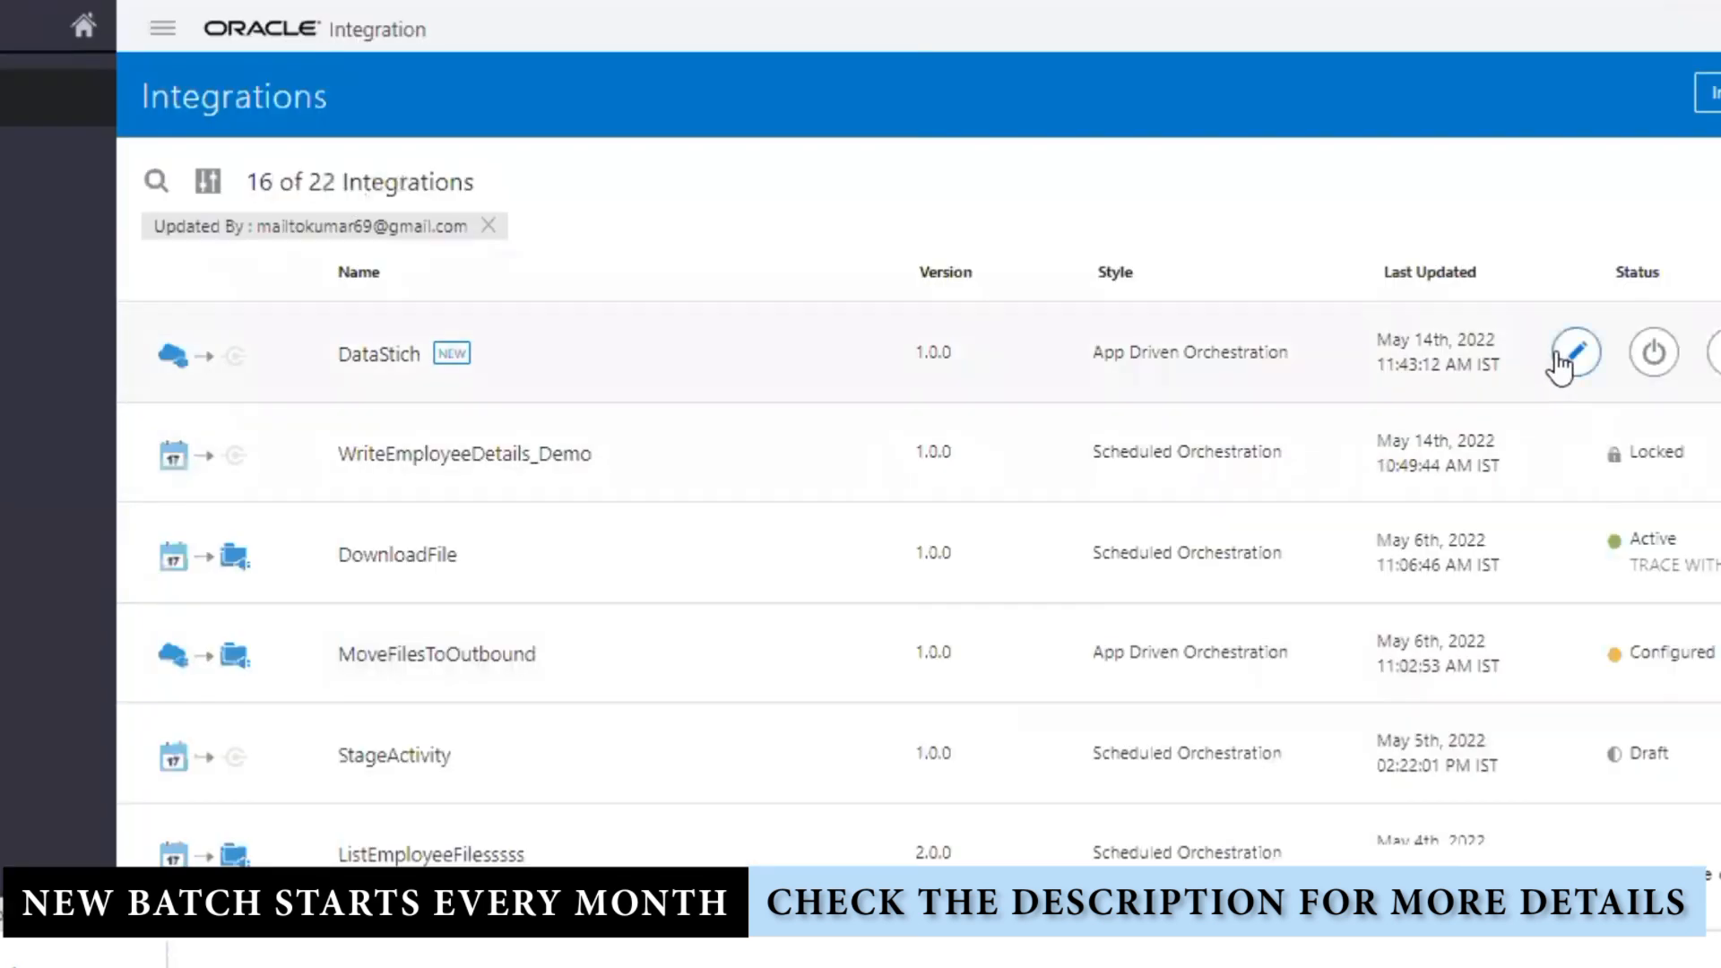
left_click(732, 678)
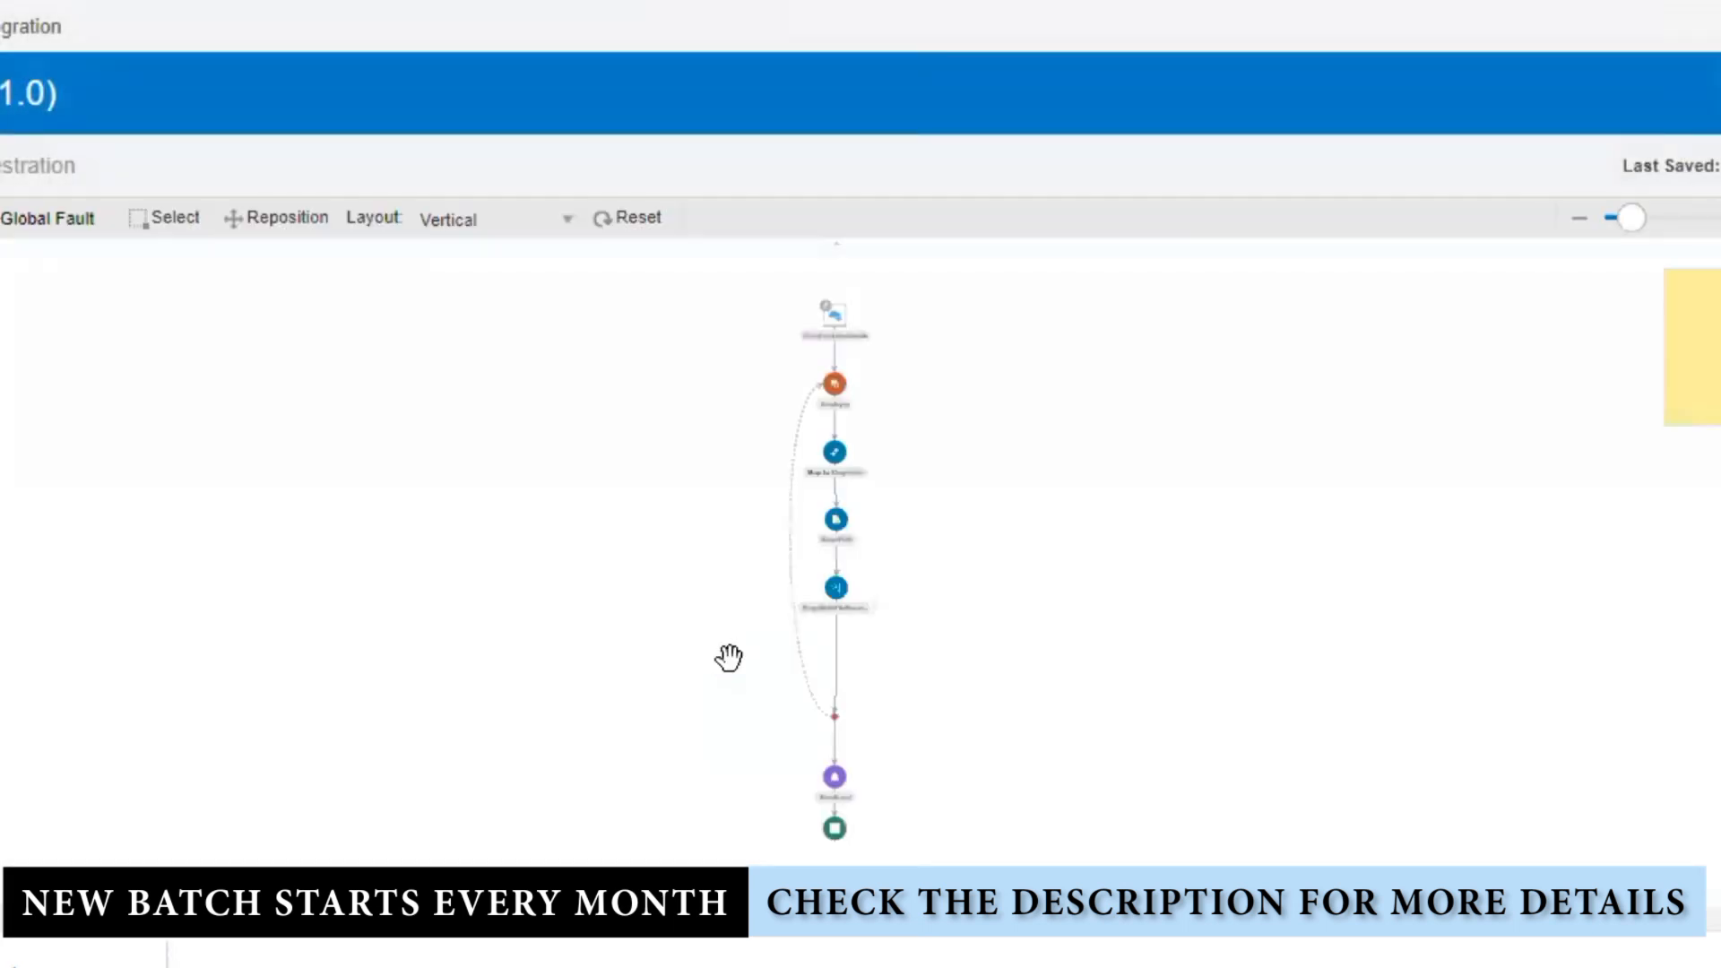
left_click(1718, 217)
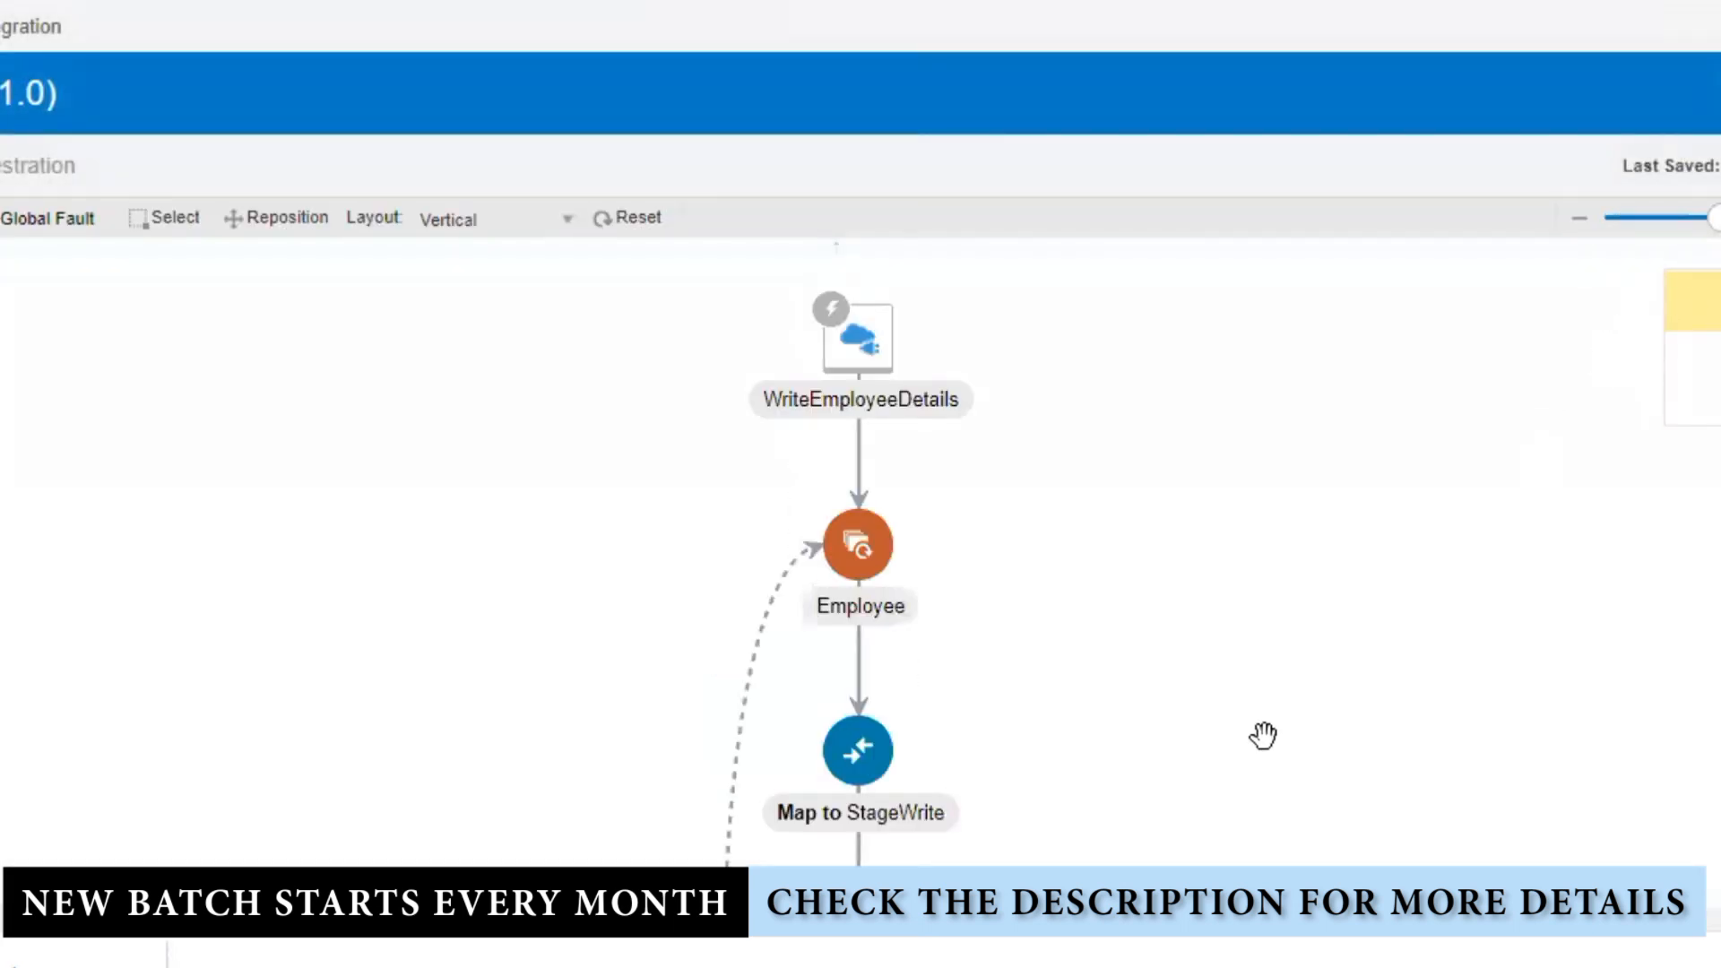
left_click_drag(1263, 734, 1183, 434)
left_click_drag(1124, 689, 1126, 327)
Step: Add a SendEmail attachment using TempStageWriteGlobalVar's FileReference, then close and save
left_click_drag(1210, 611, 1180, 506)
left_click(637, 547)
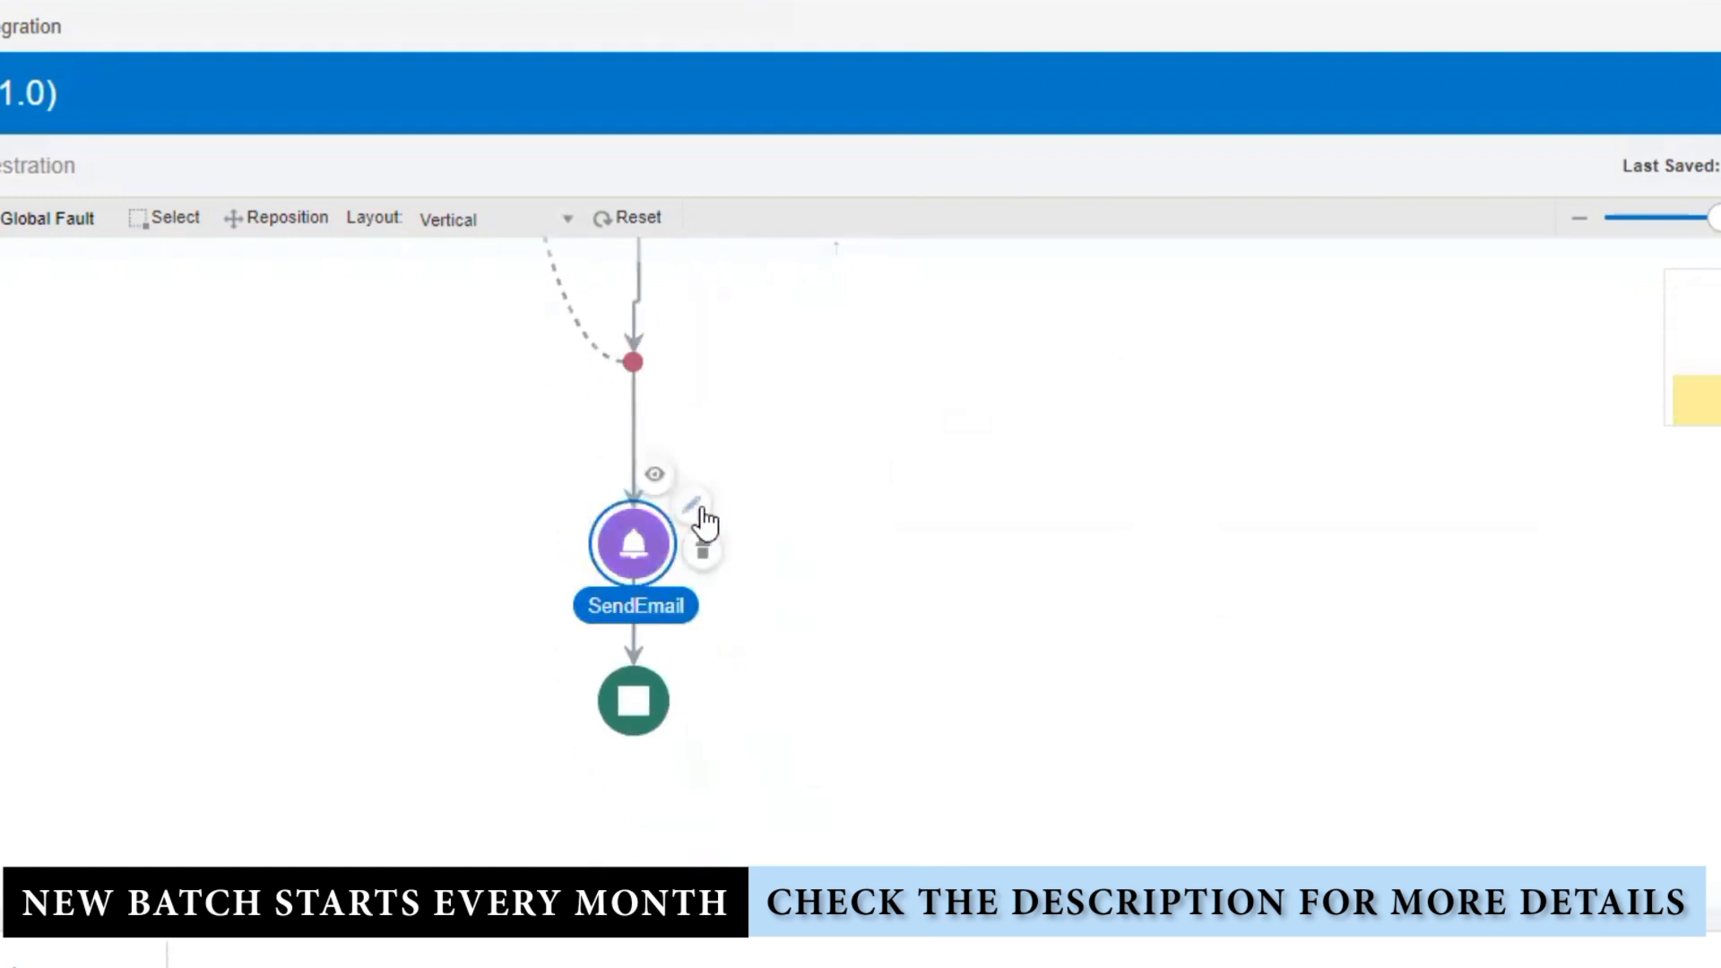
left_click(703, 530)
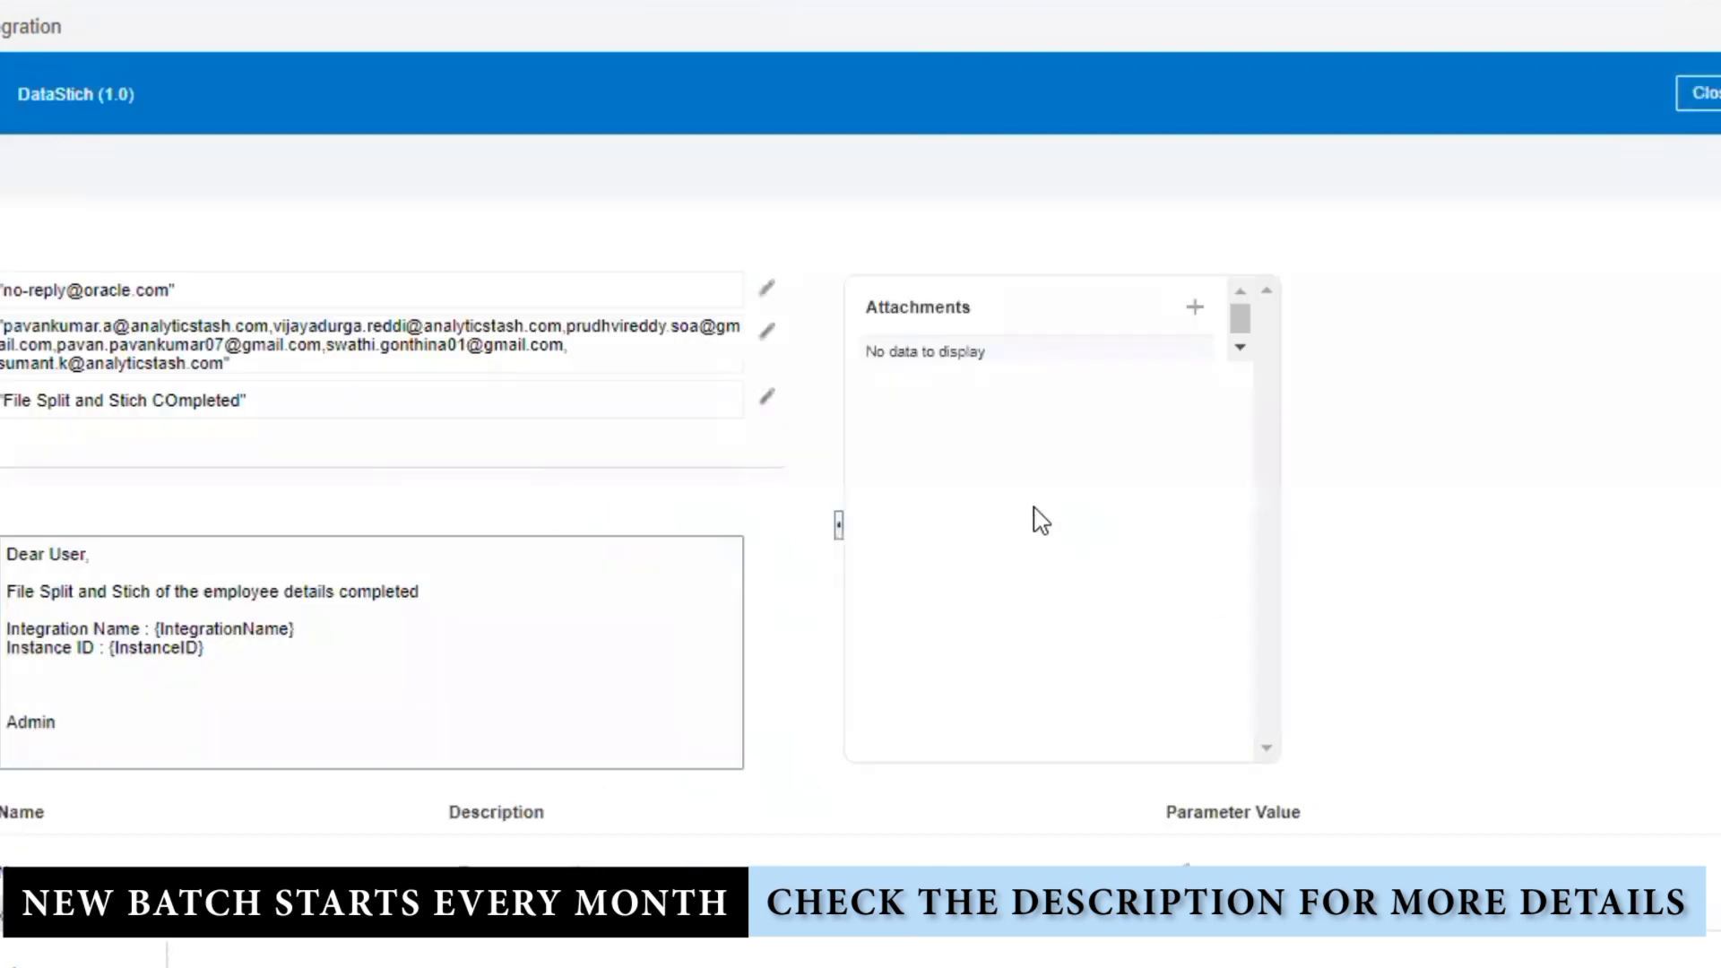
left_click(1195, 314)
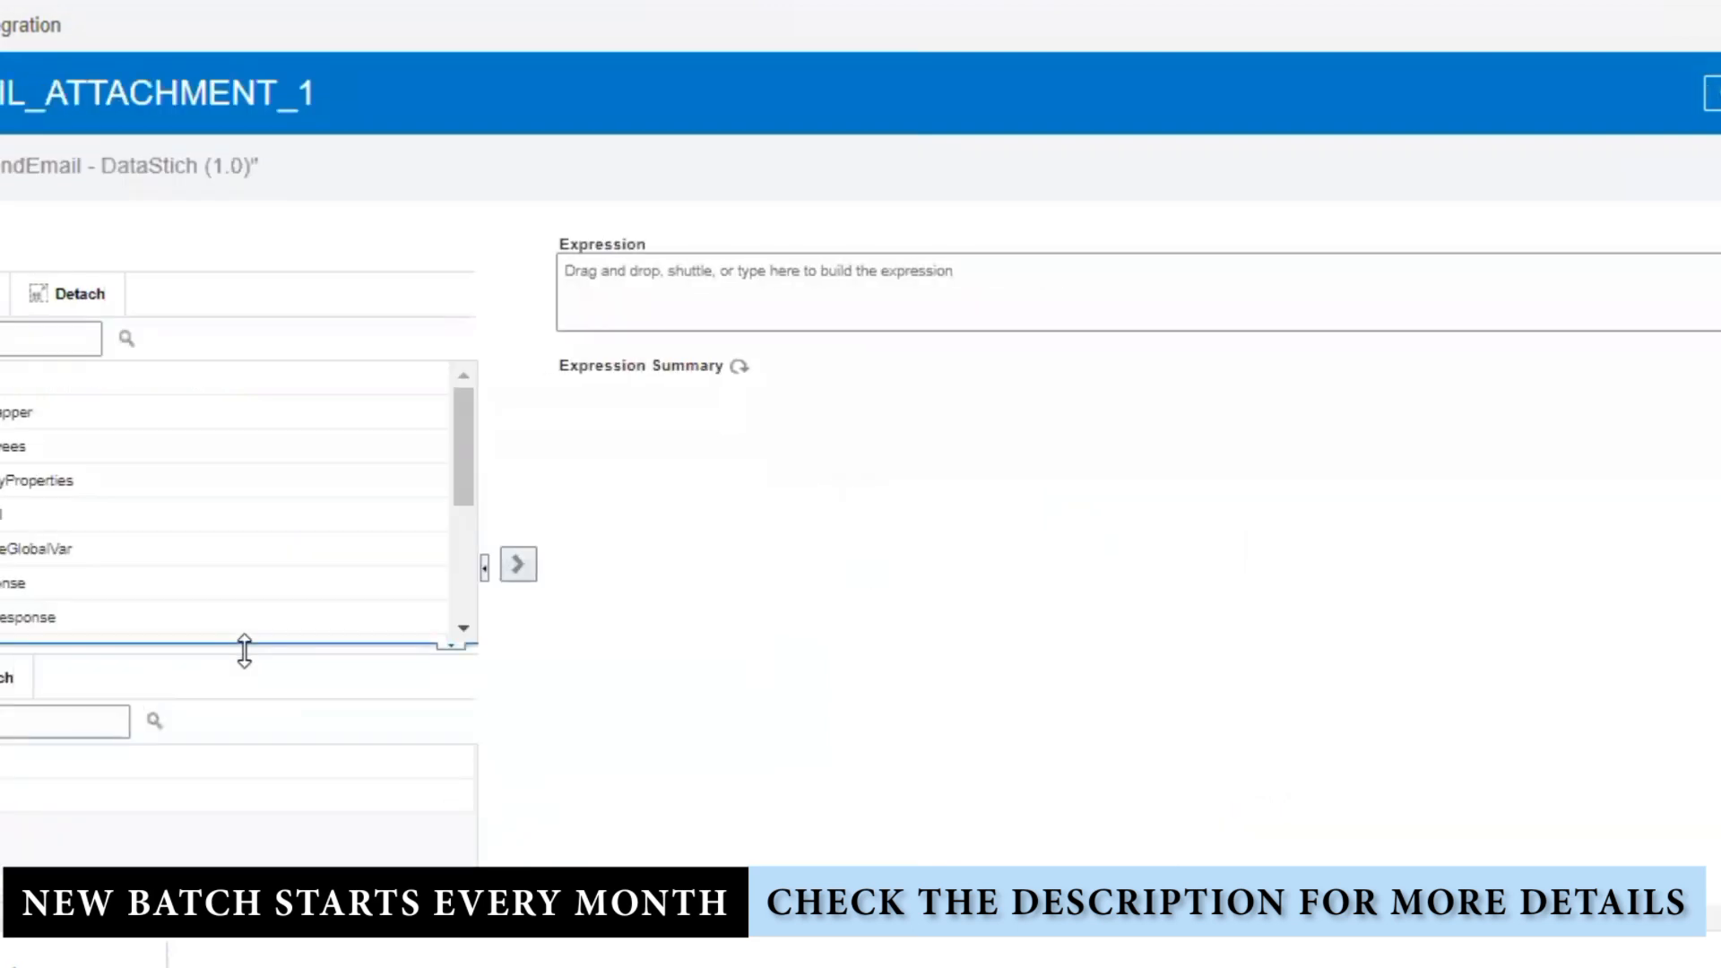
left_click_drag(242, 645, 290, 901)
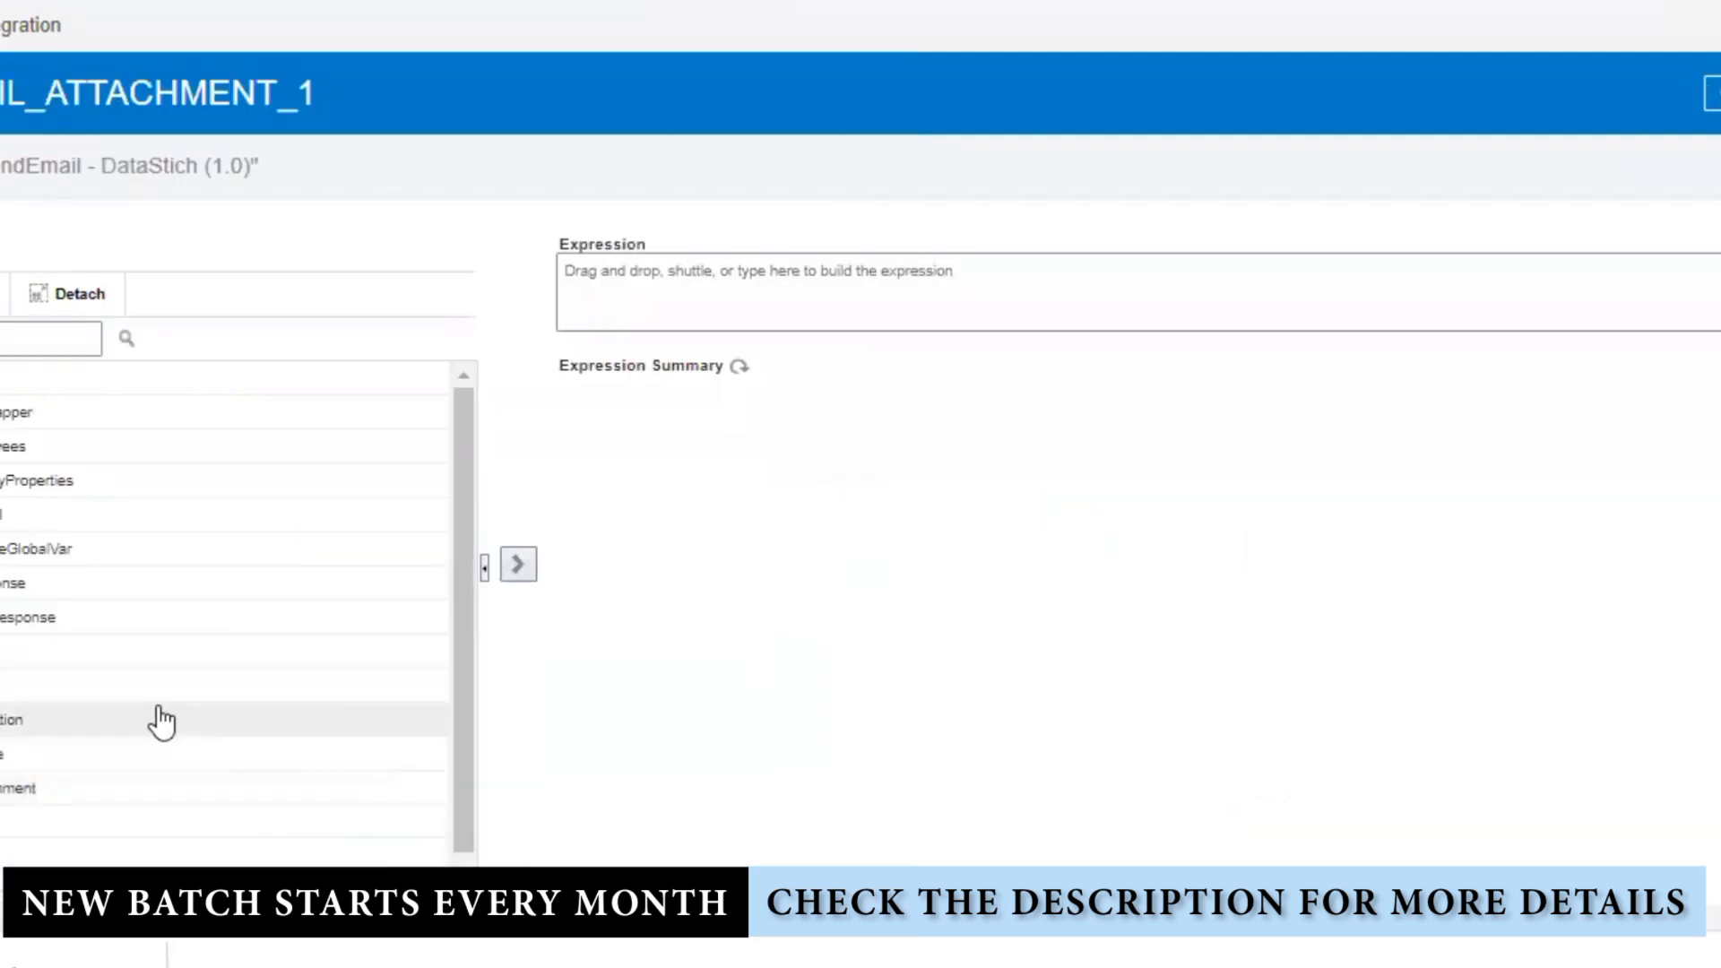
left_click(2, 618)
left_click(2, 651)
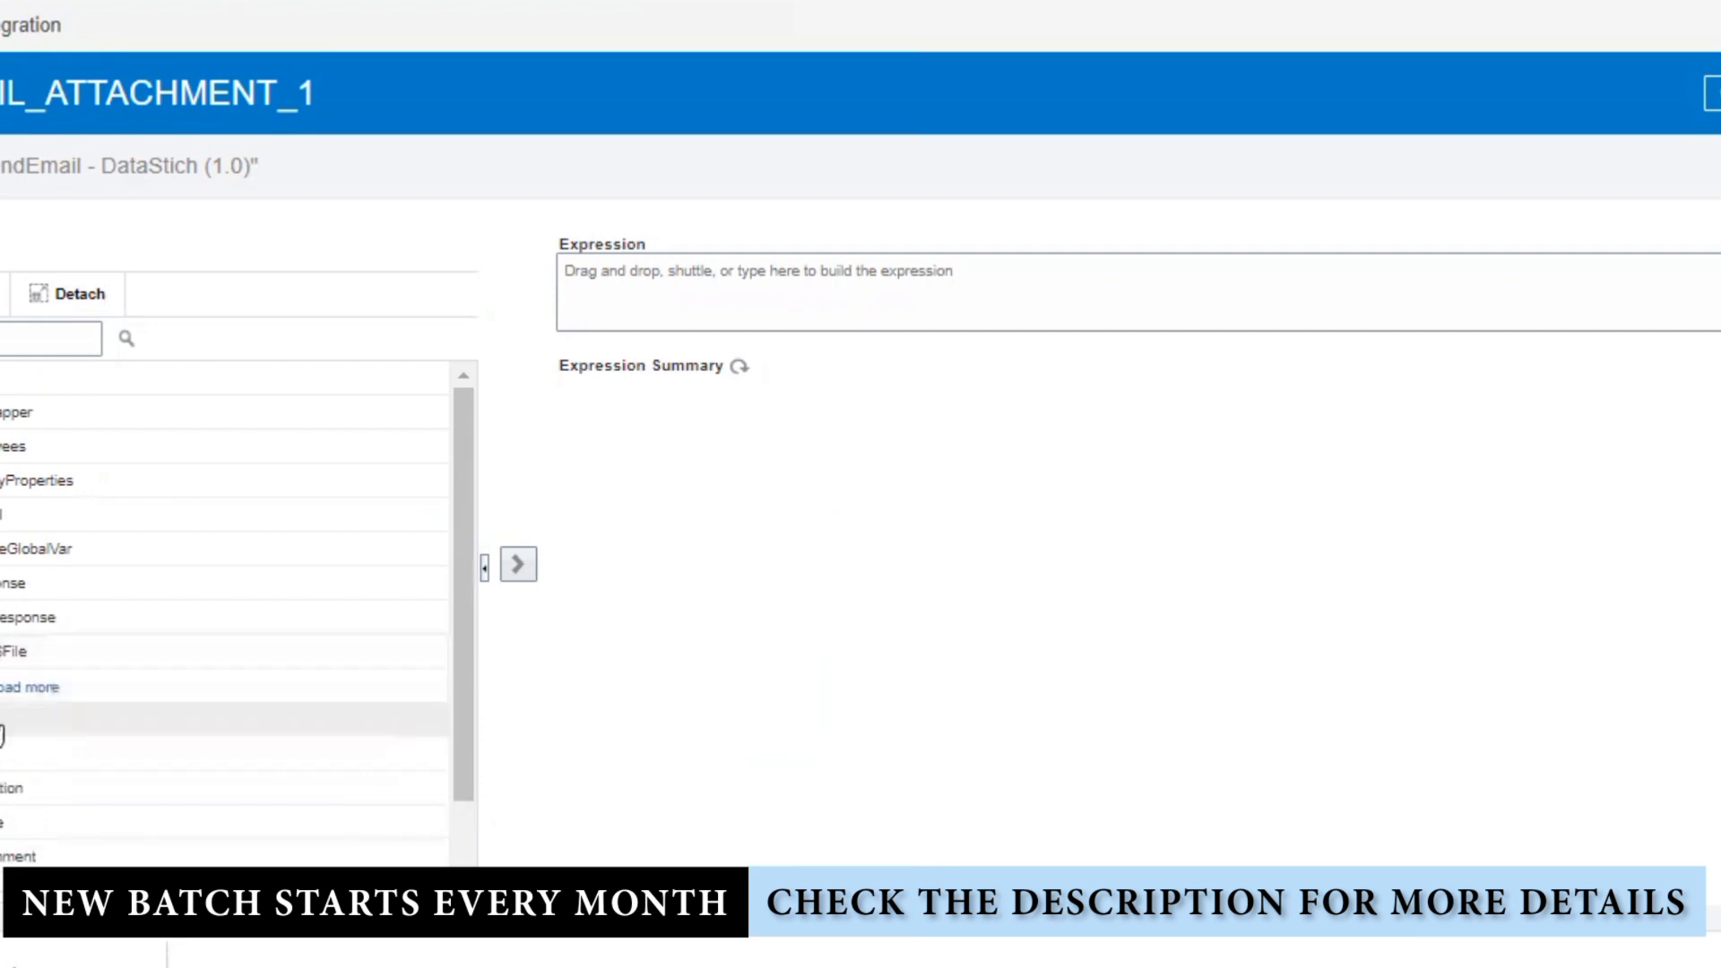
left_click_drag(102, 690, 1197, 314)
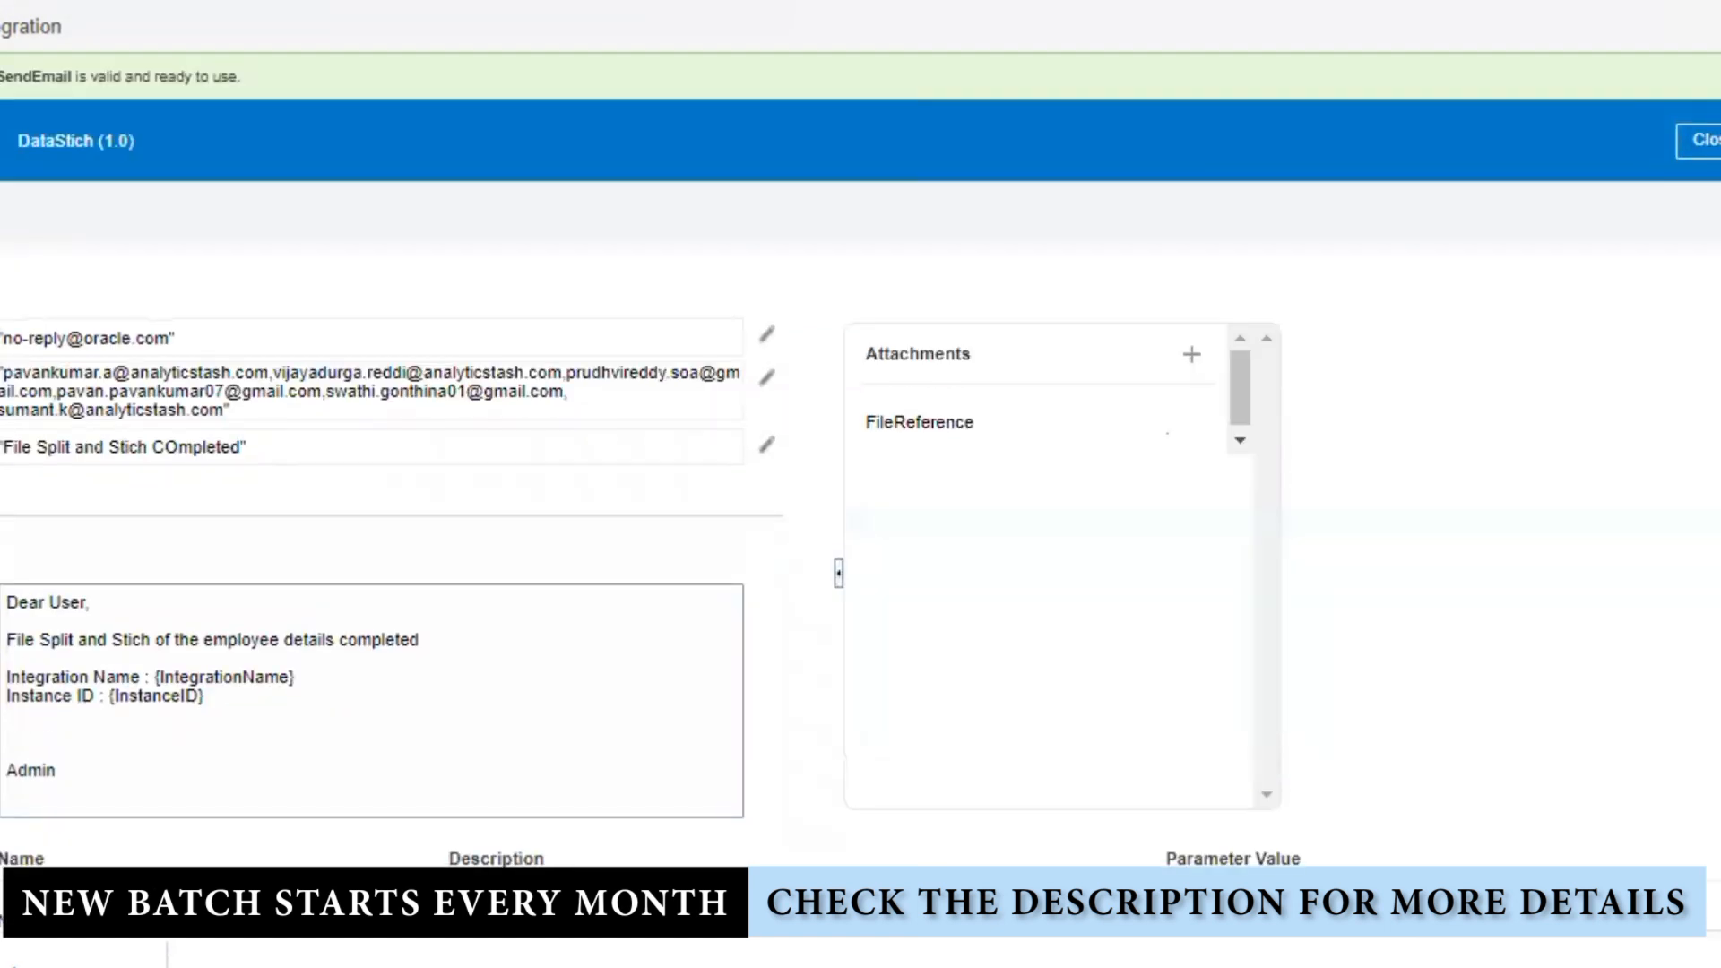
left_click(1696, 141)
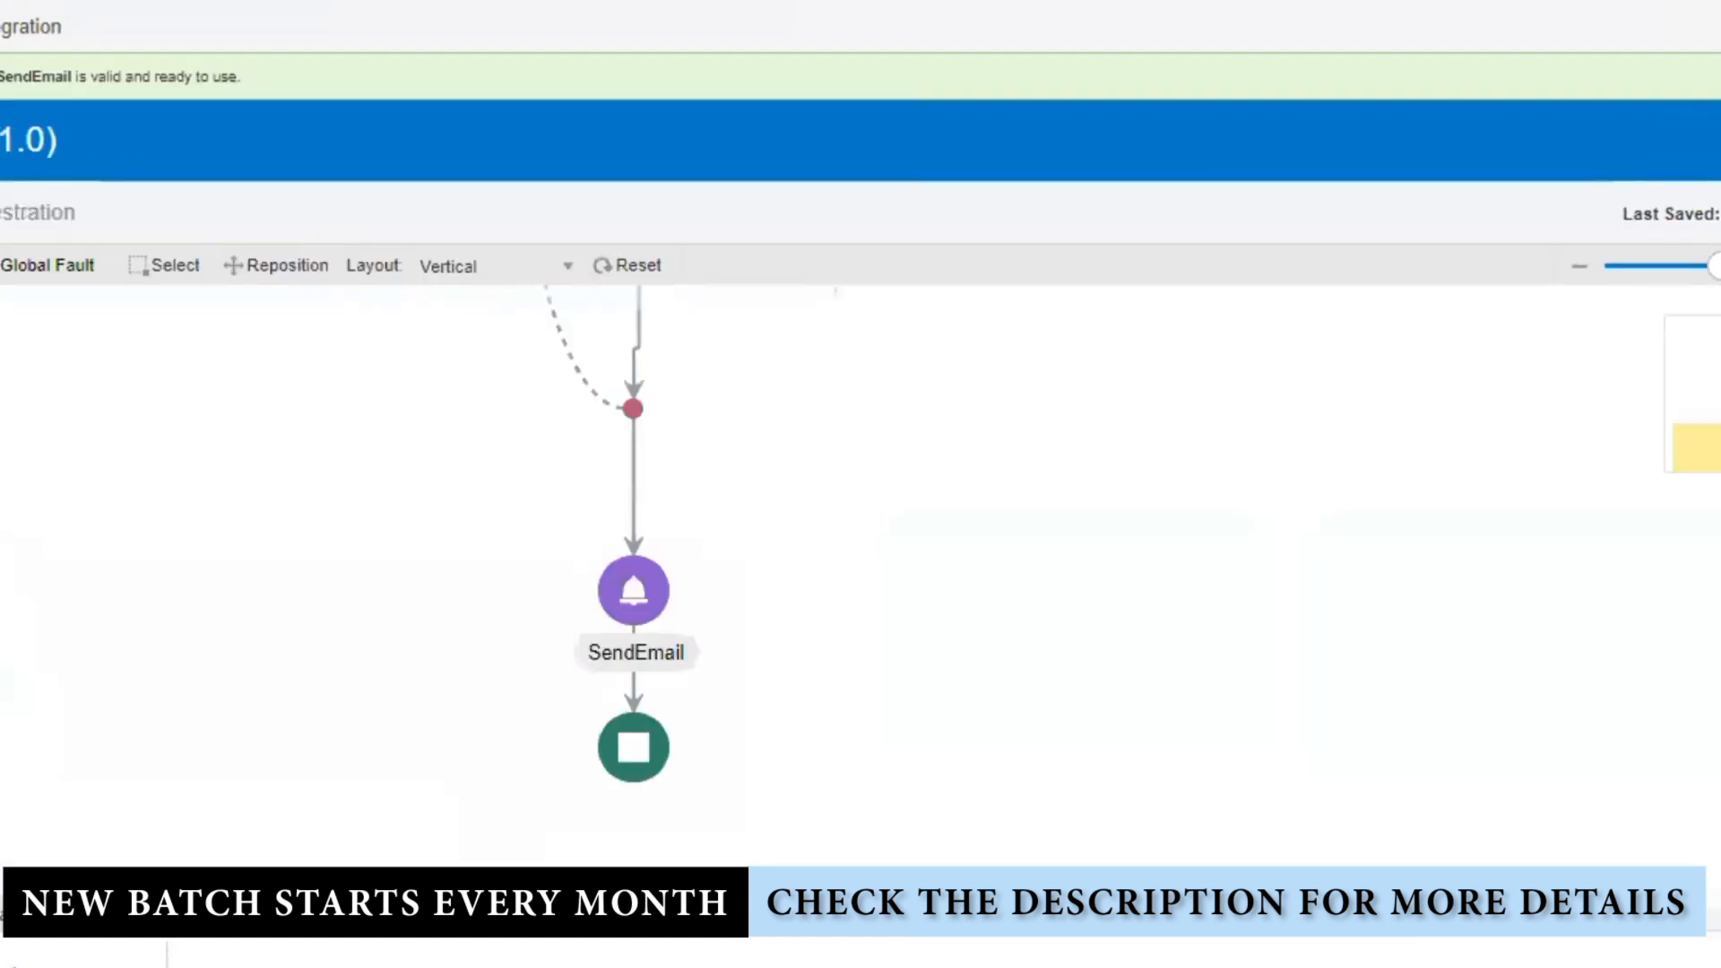
left_click(1717, 140)
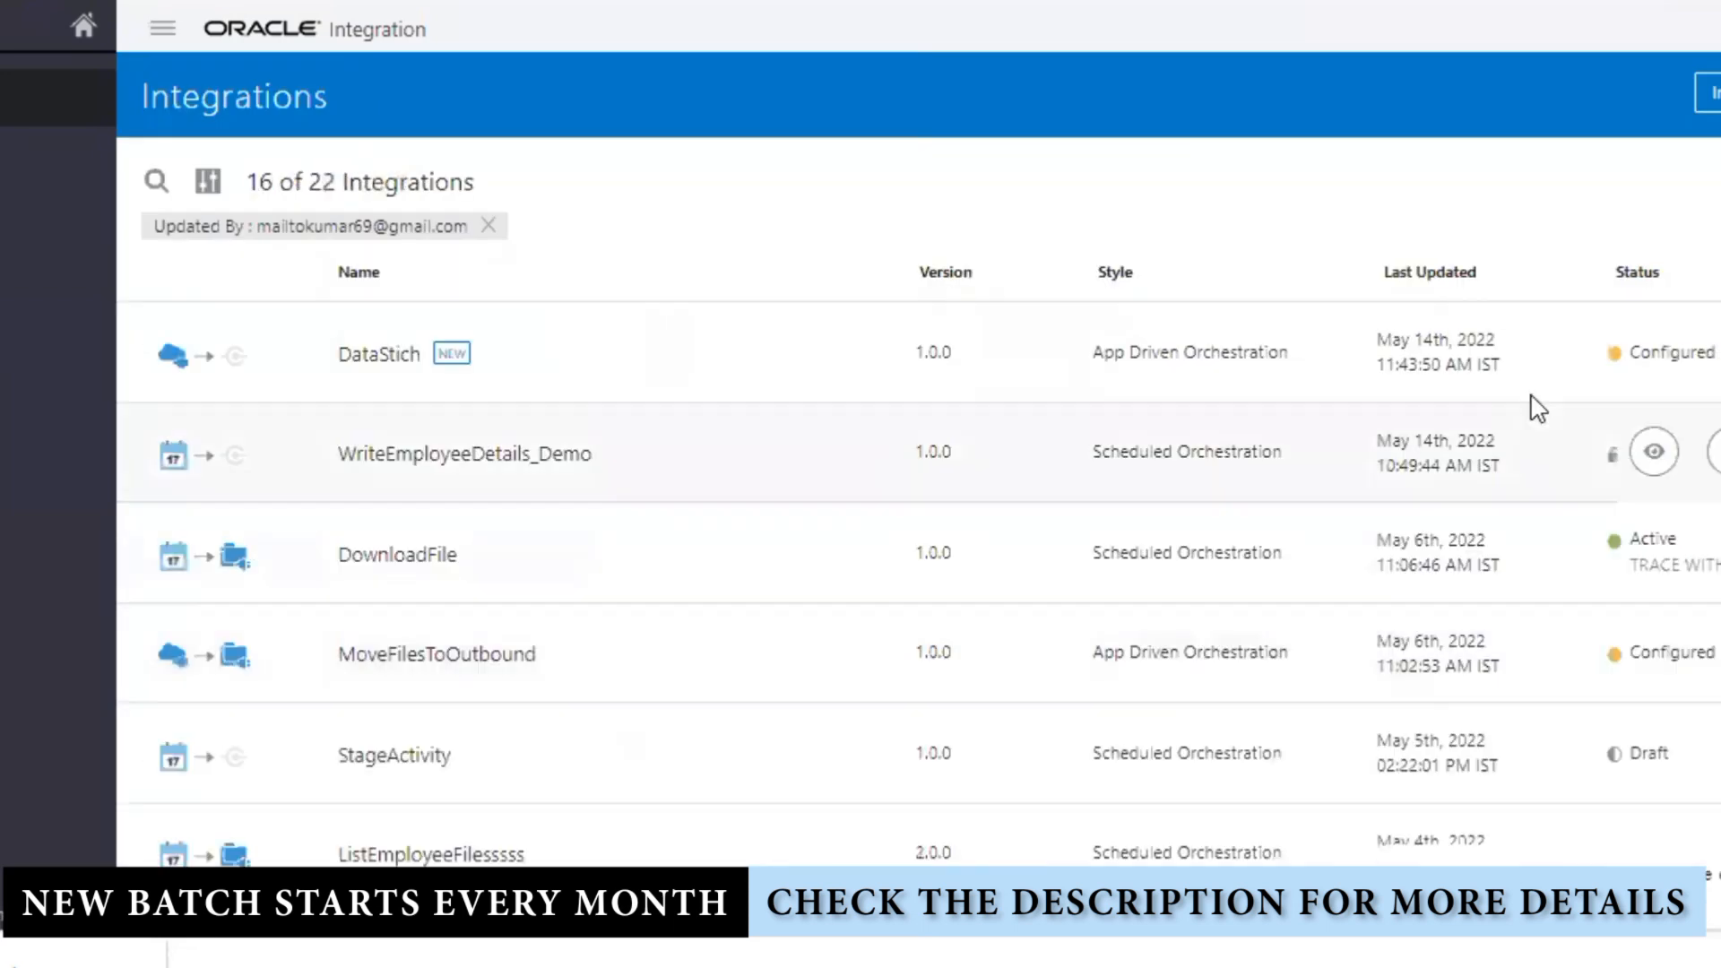
Step: Activate DataStich and run a test with the six-employee JSON request body
left_click(1644, 348)
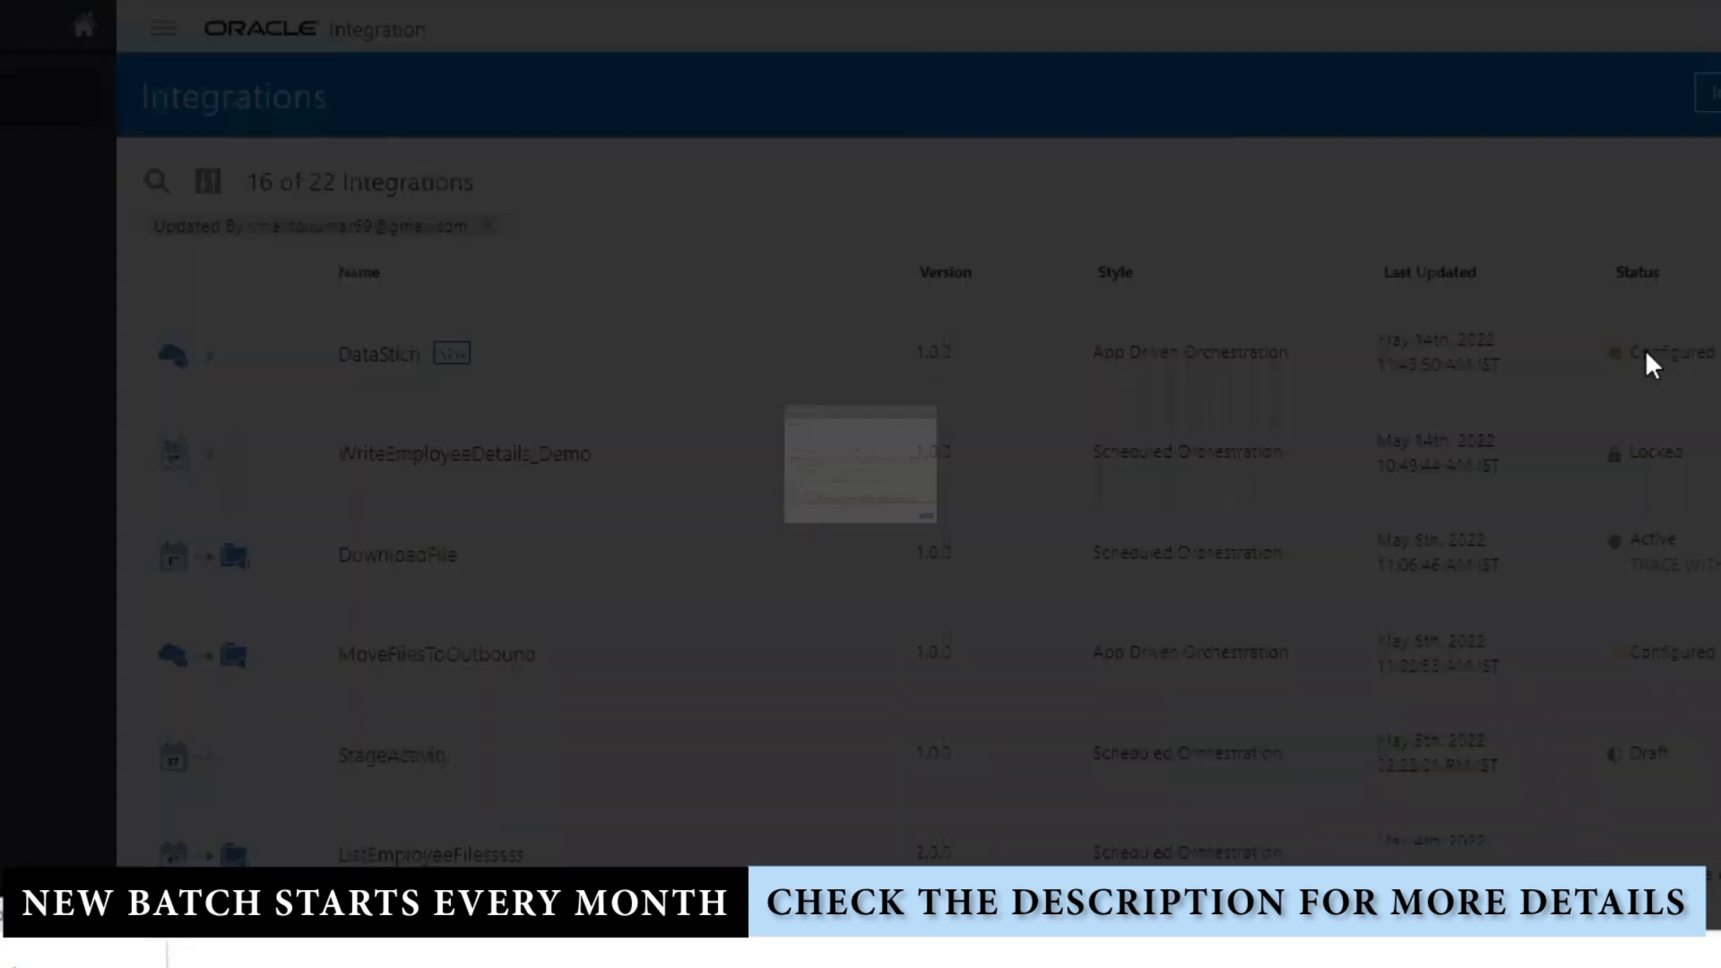
left_click(1308, 840)
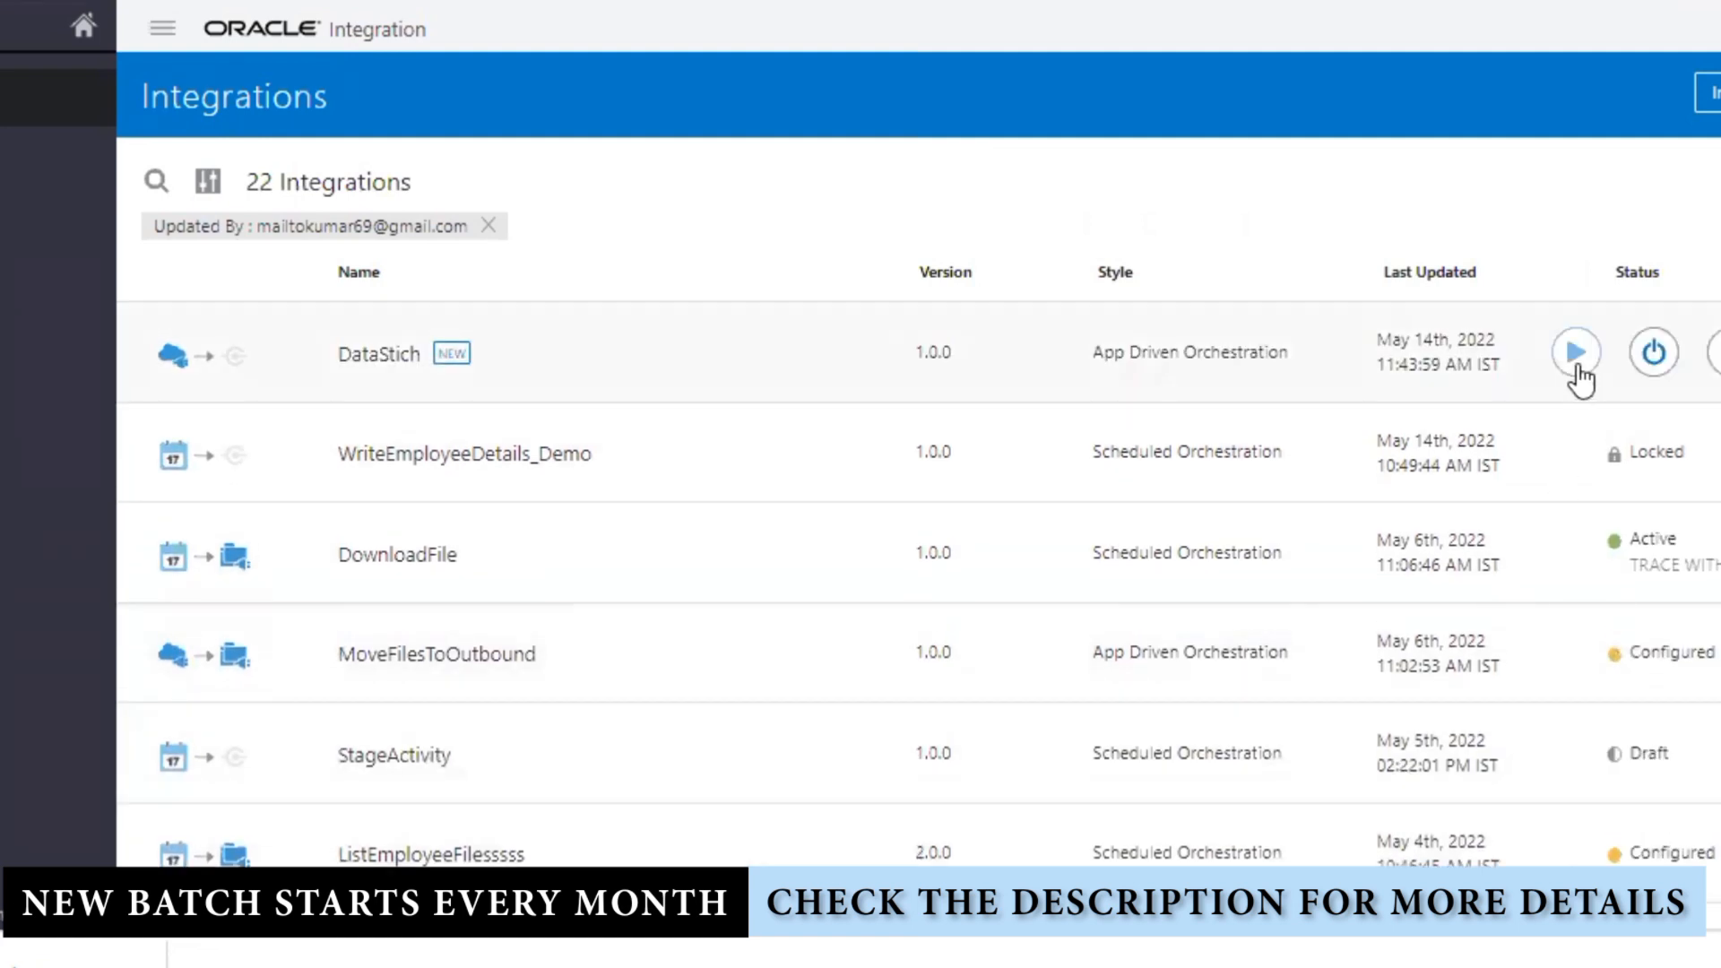
left_click(1576, 354)
left_click(1350, 494)
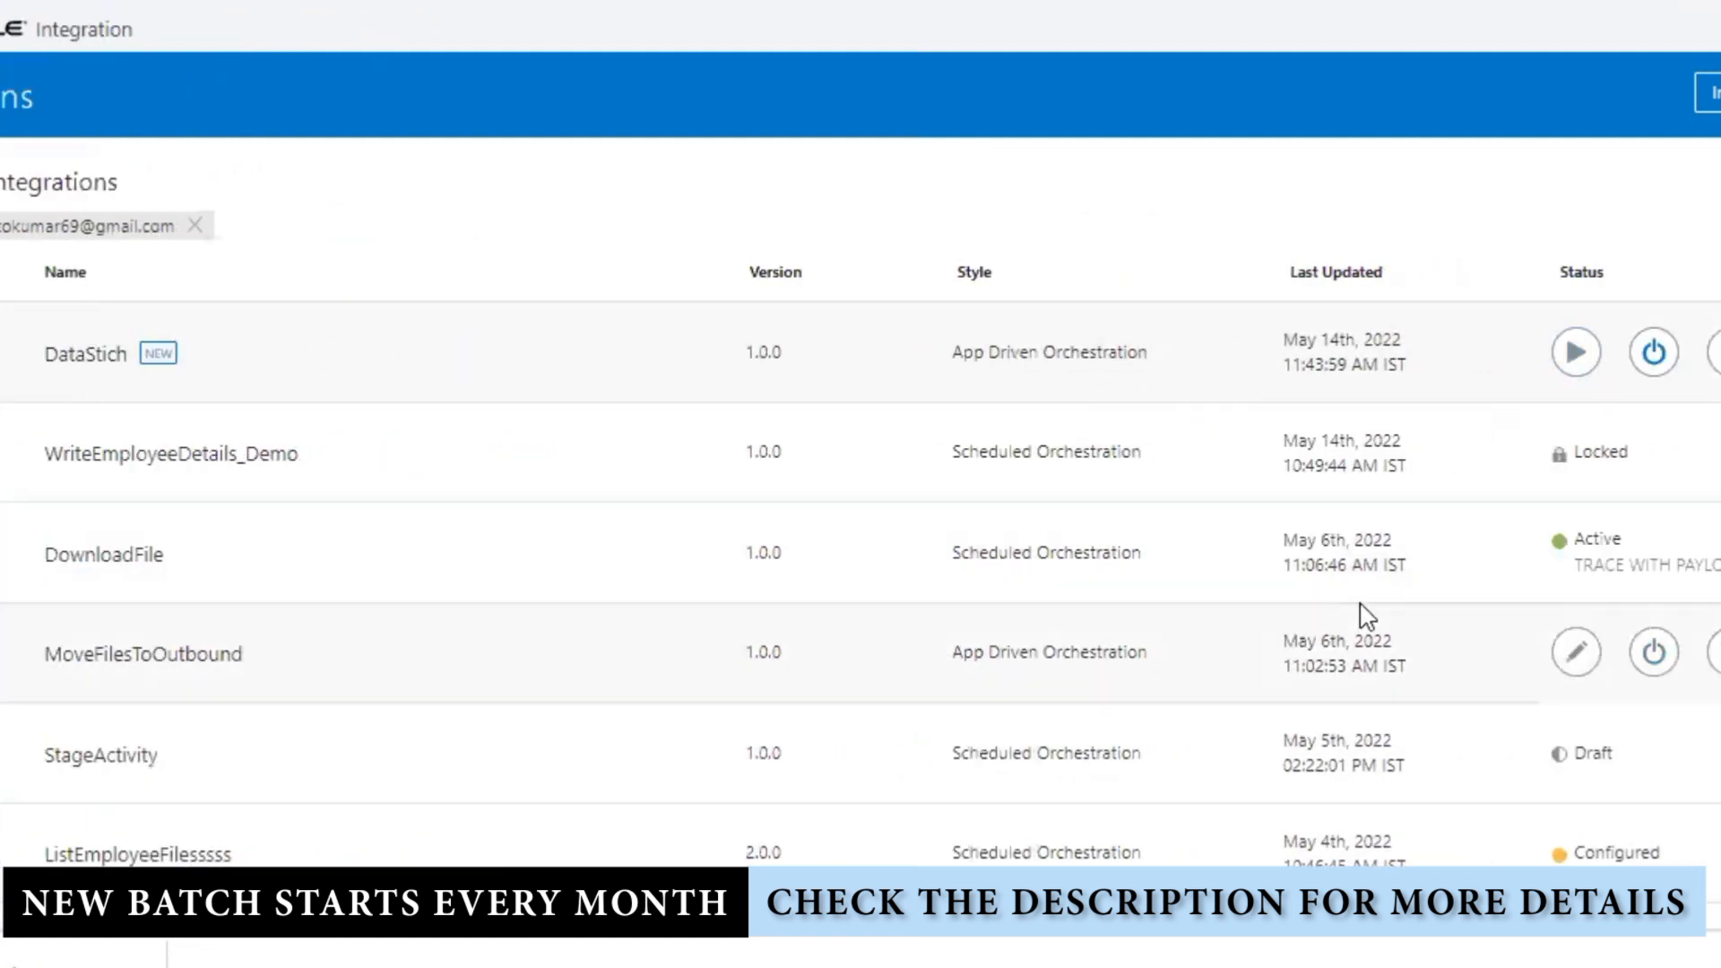
left_click(166, 368)
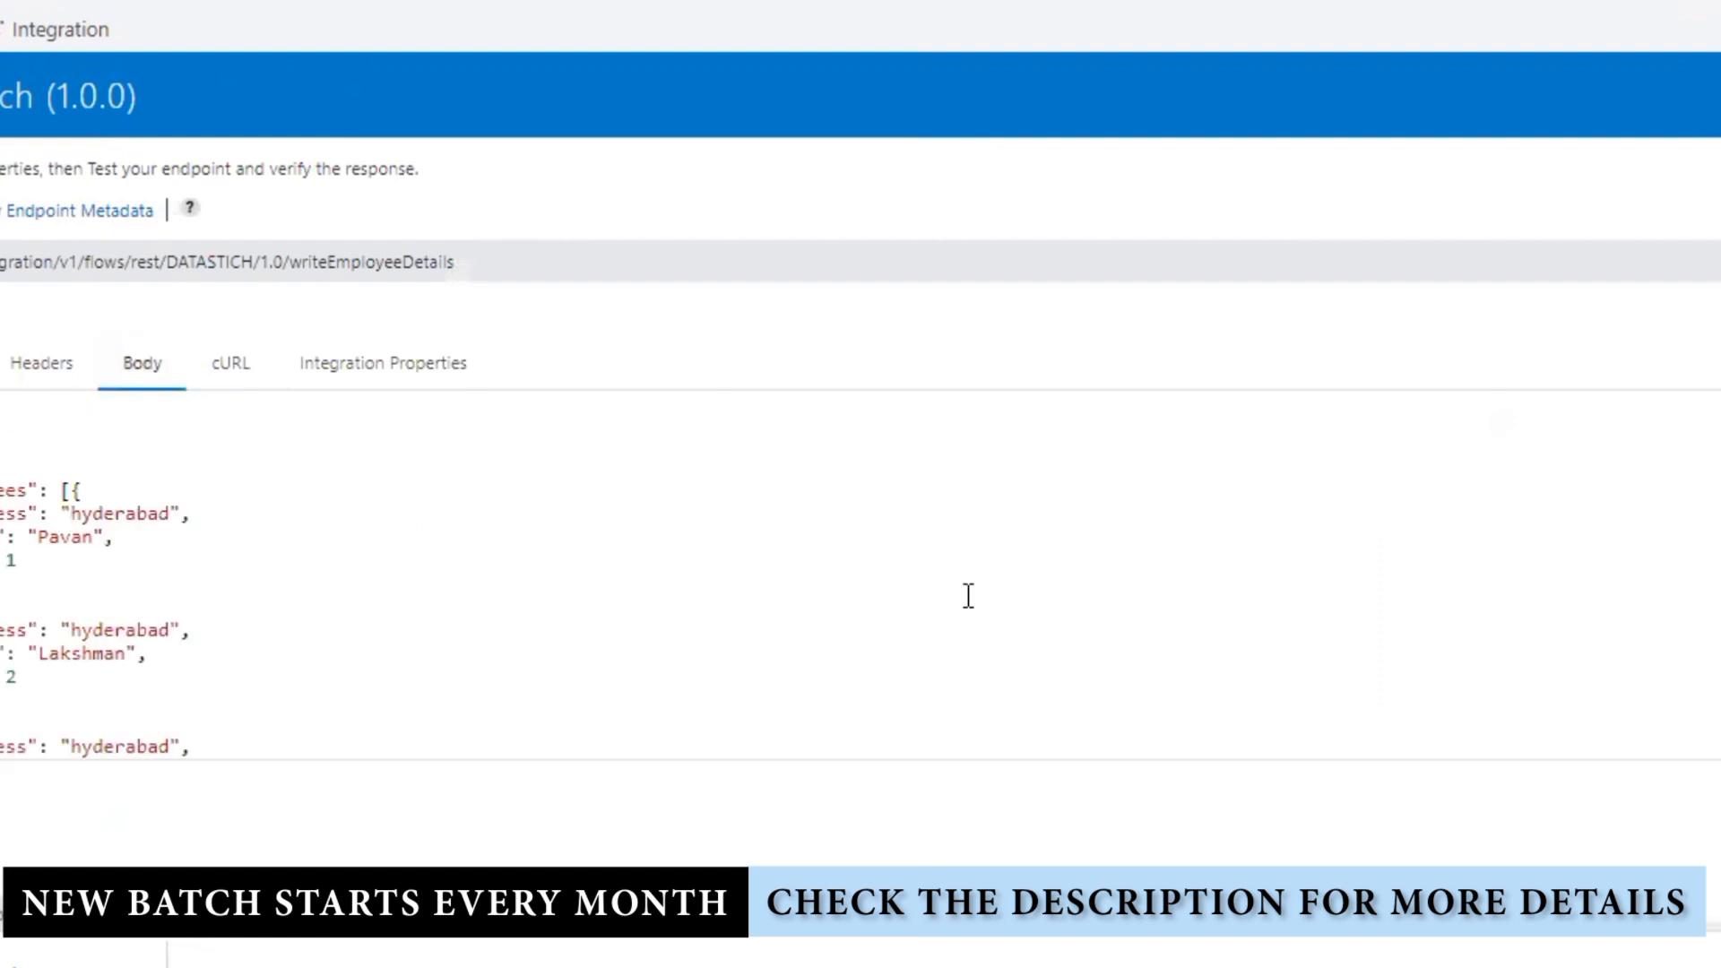
scroll(1491, 673, "down", 5)
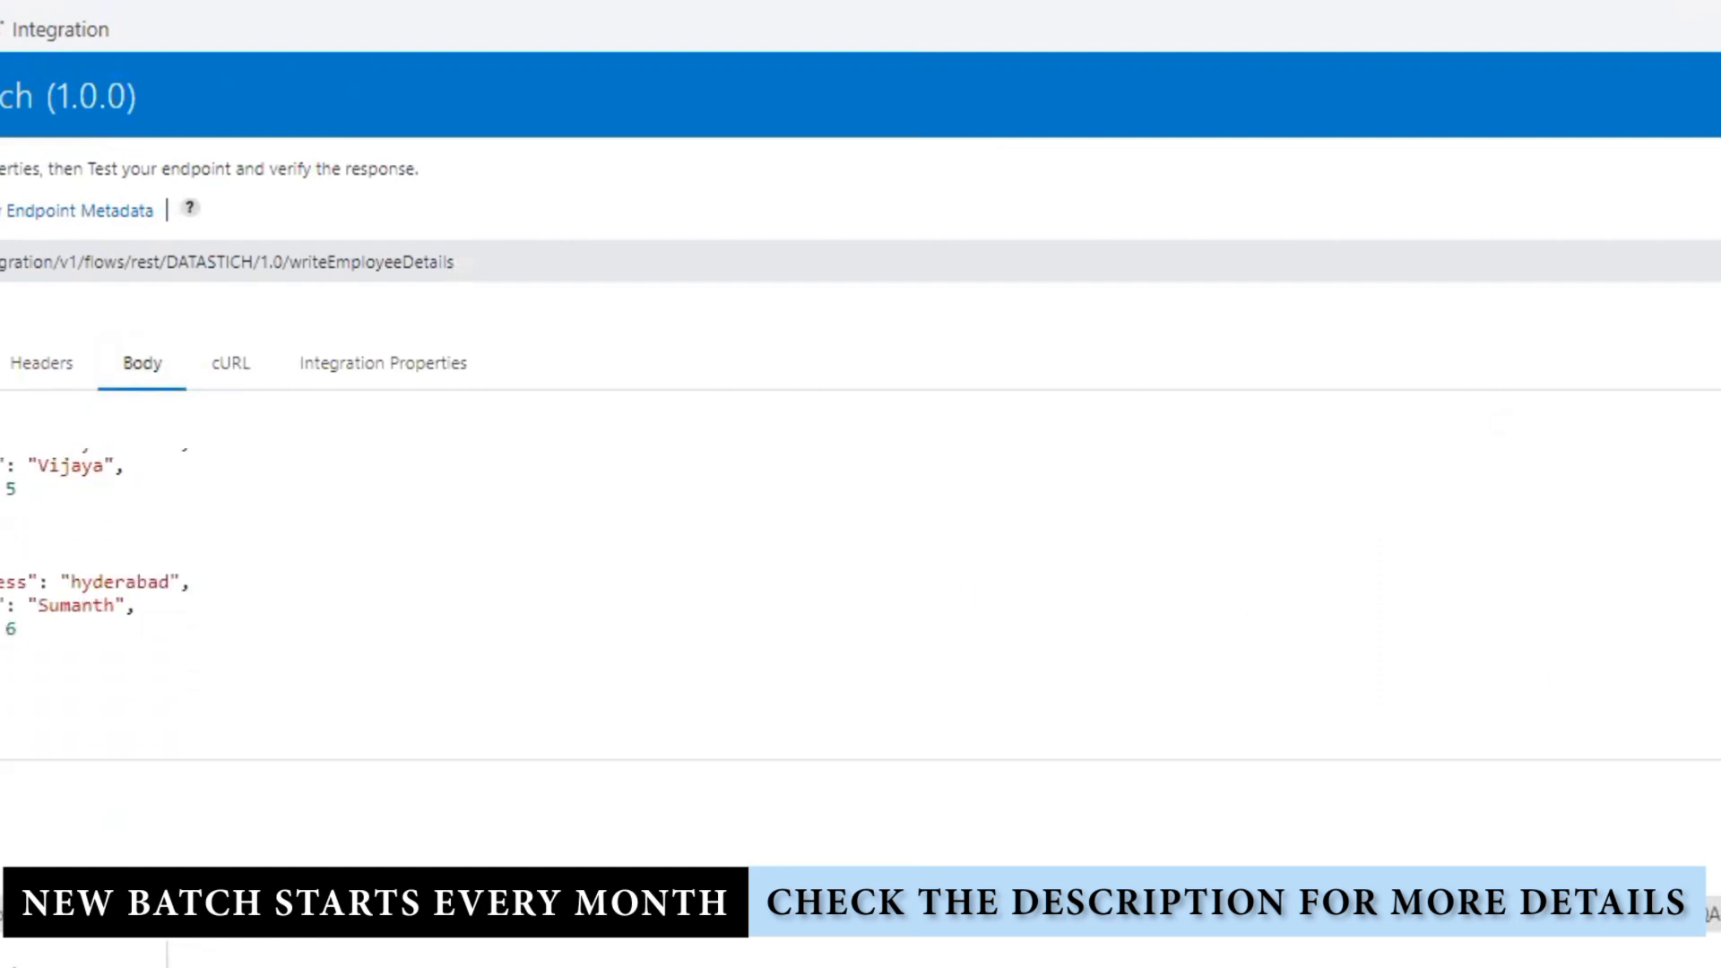
left_click(1698, 260)
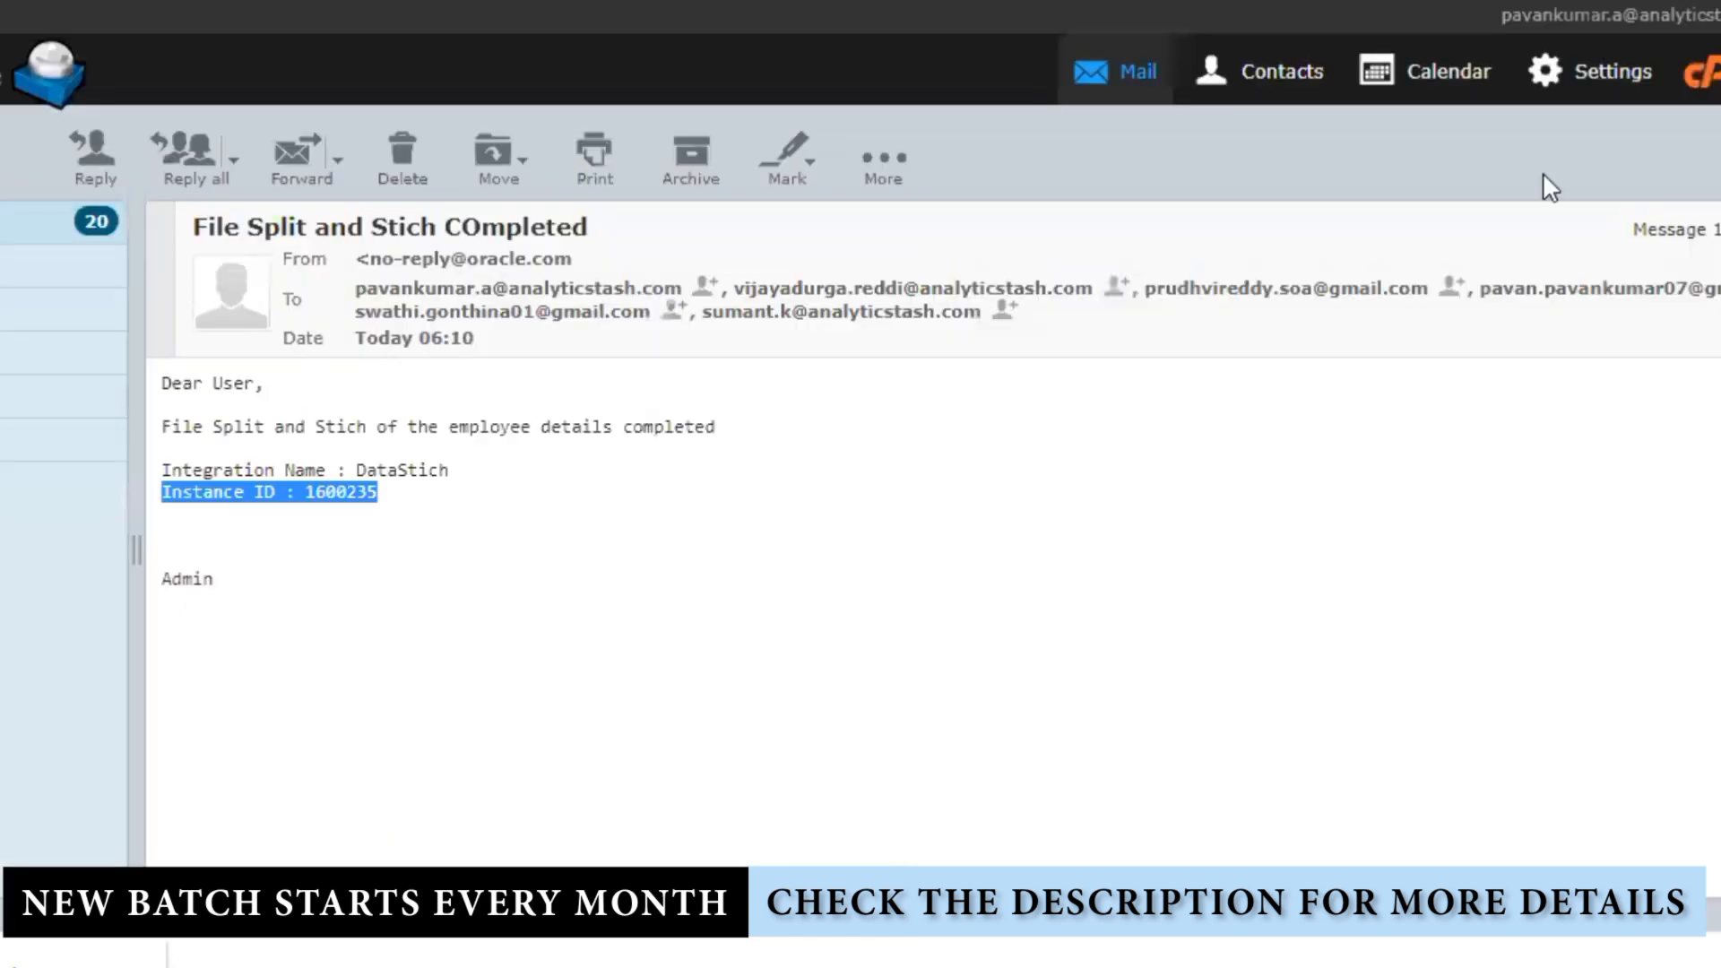
Step: Open the newest completion email for instance 1600236 and download its EmployeeDetails attachment
left_click(34, 215)
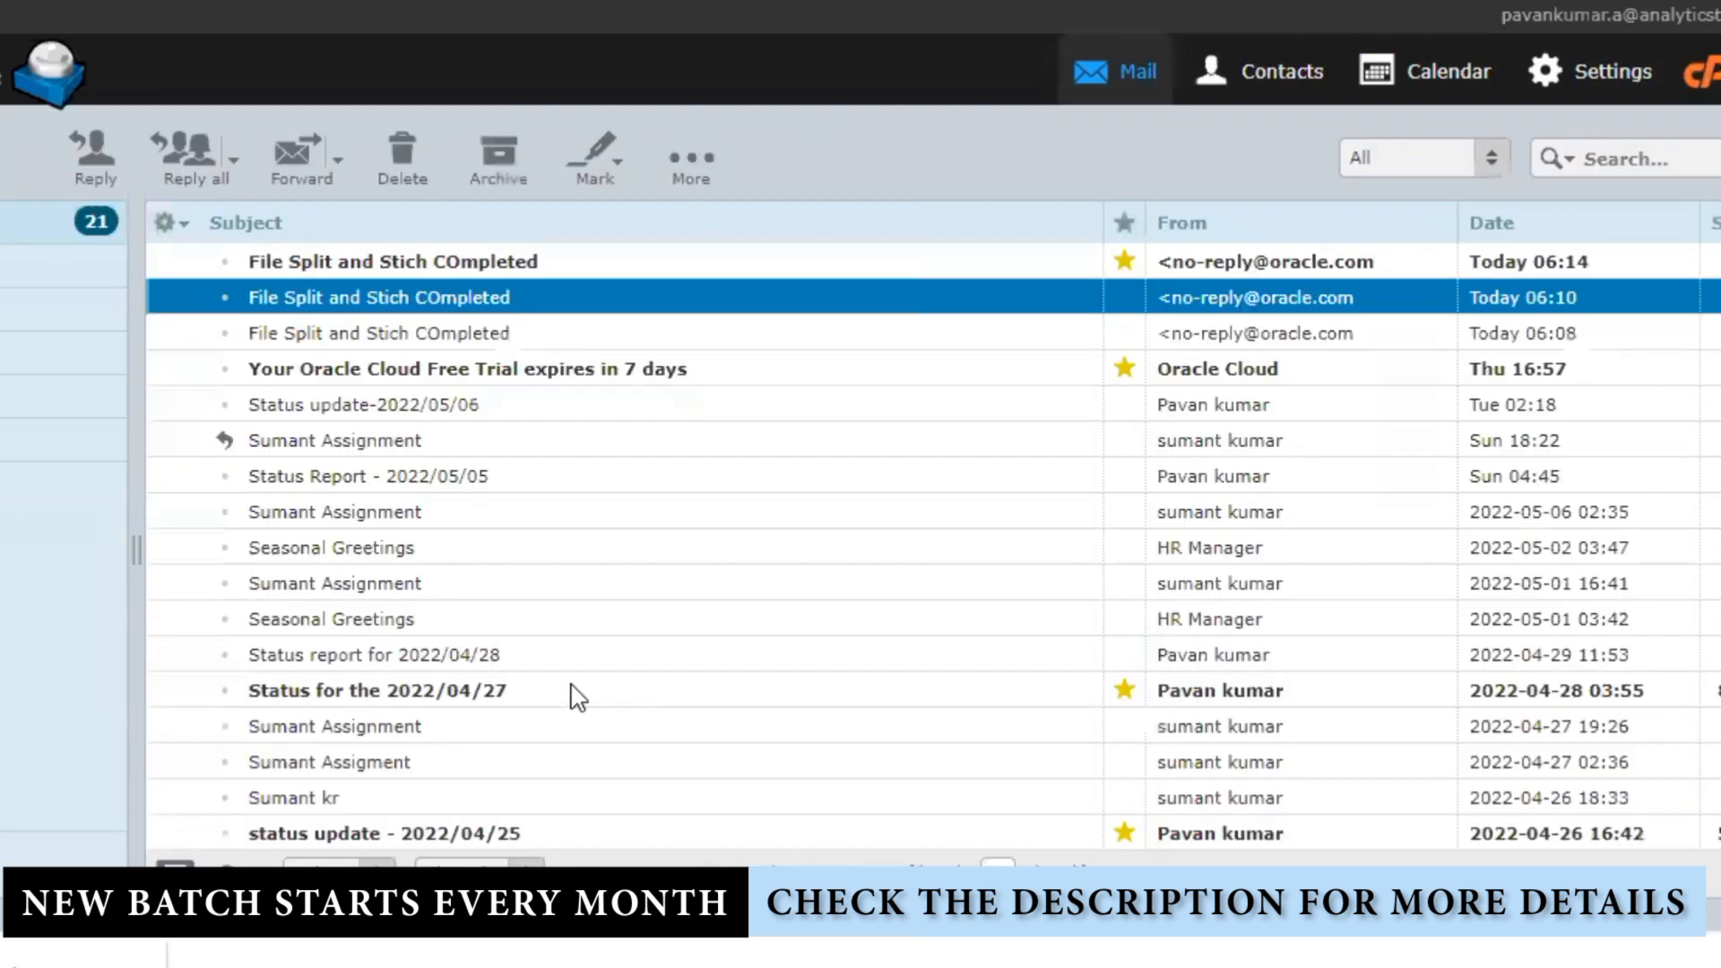
left_click(473, 263)
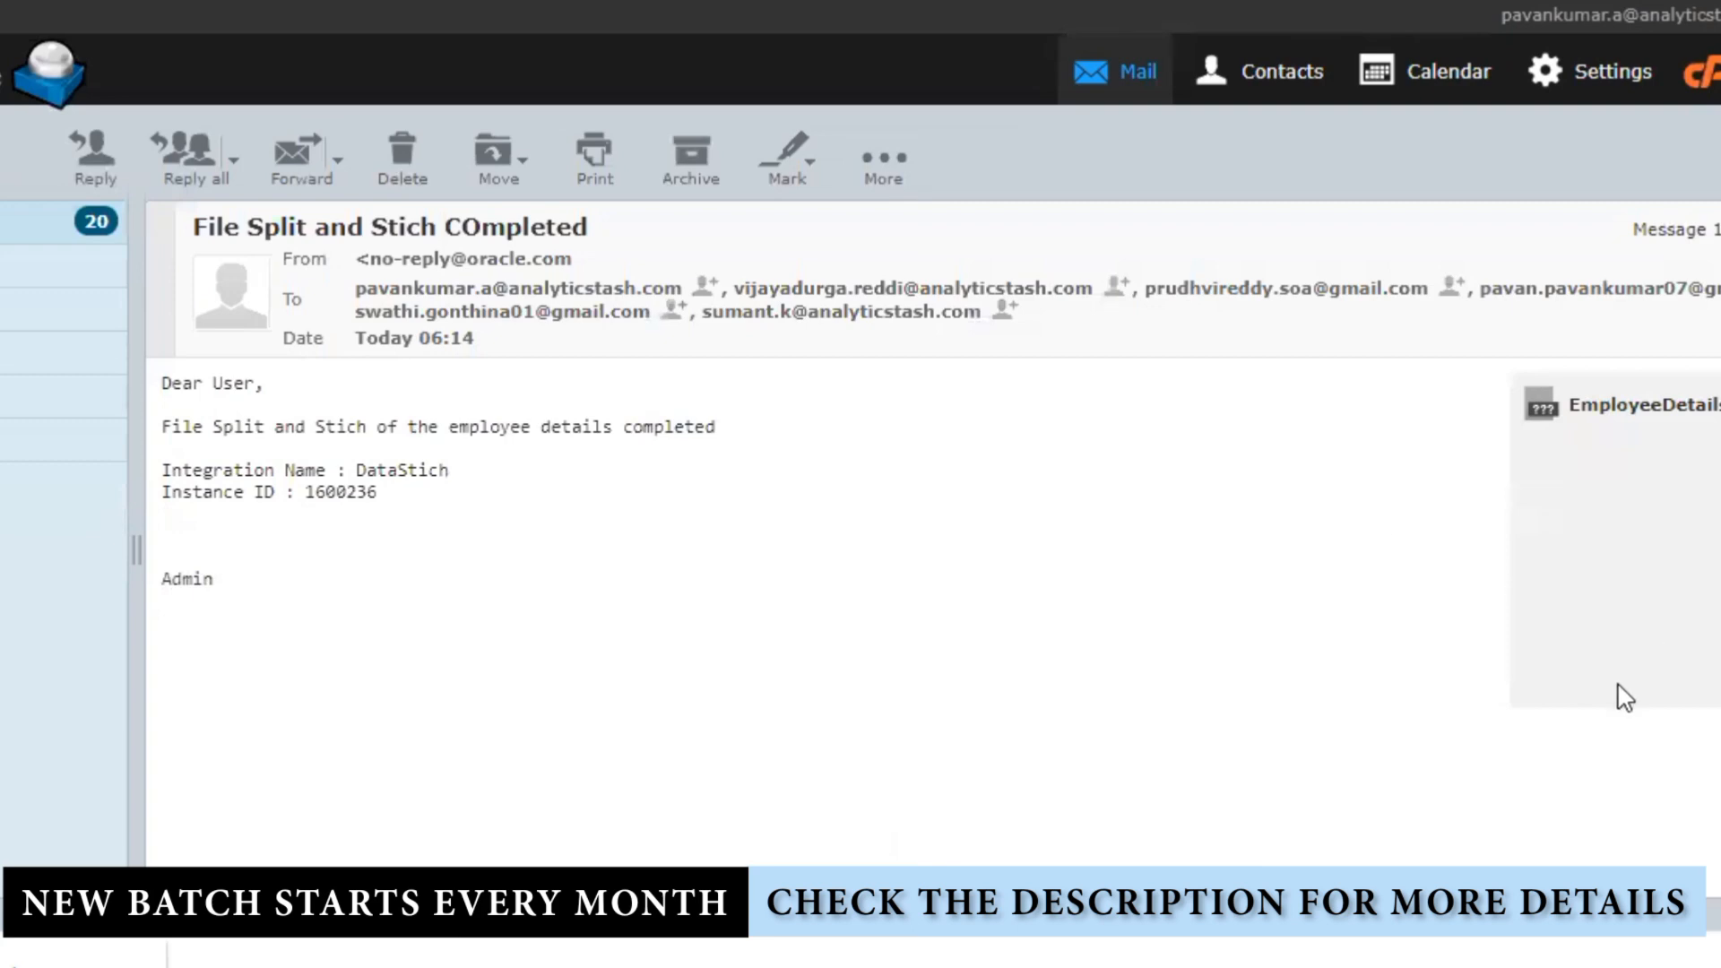
left_click(1627, 421)
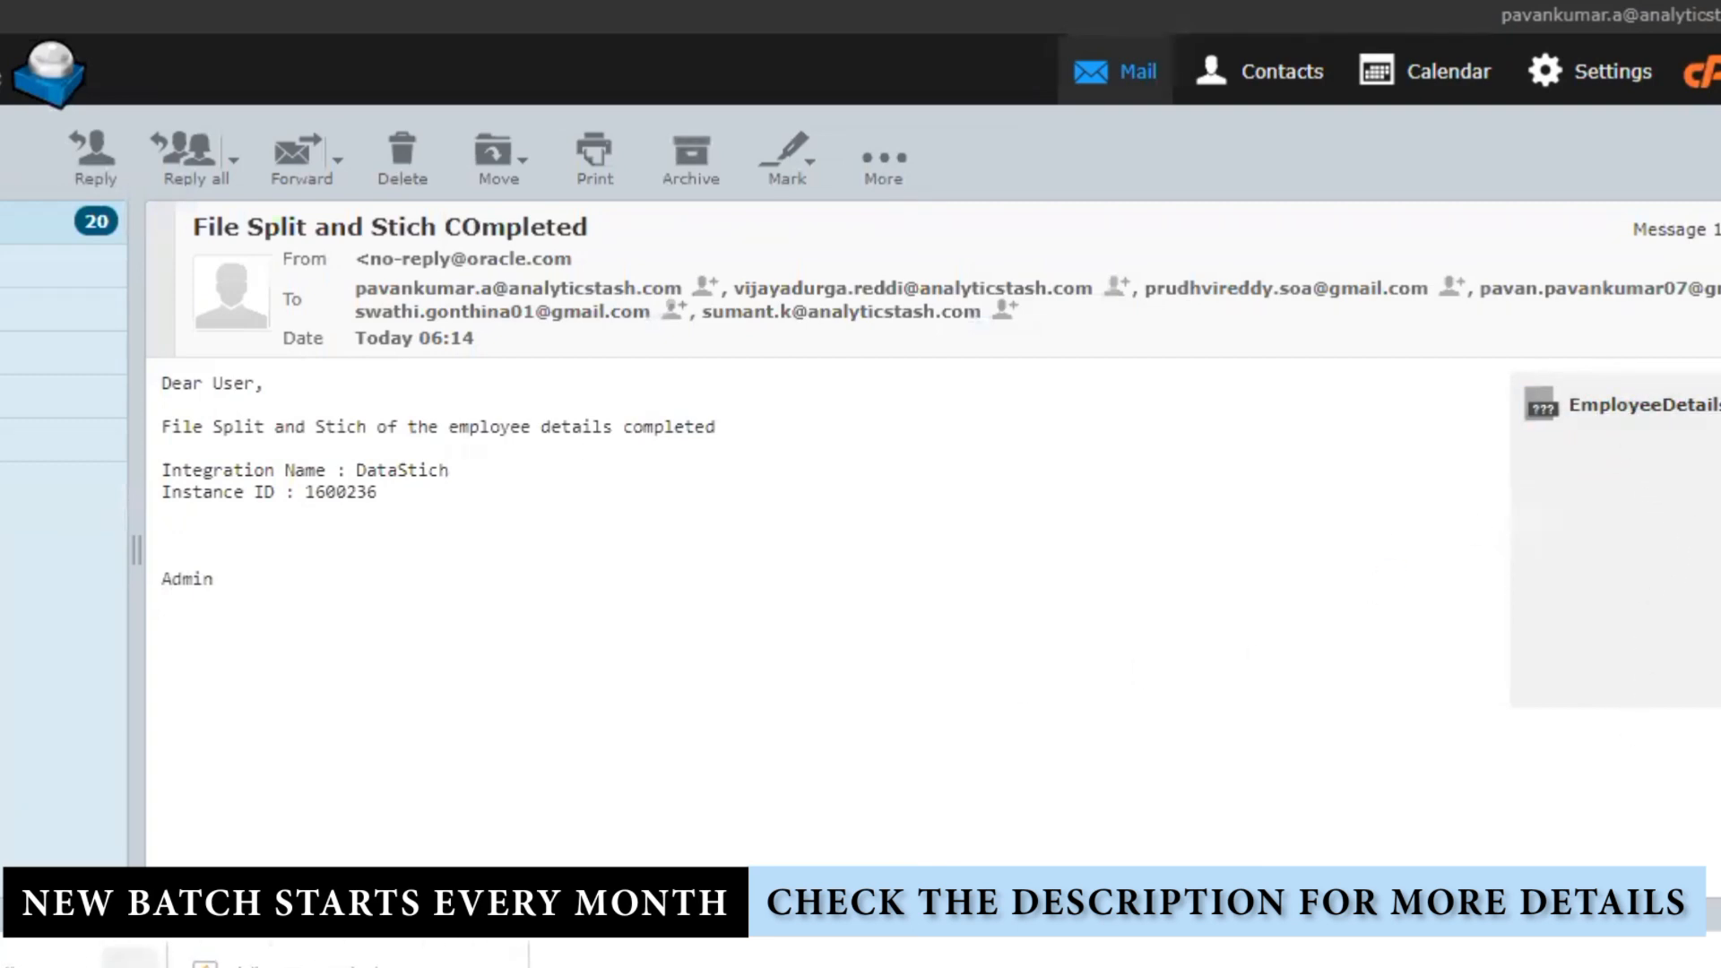
left_click(131, 961)
left_click(186, 875)
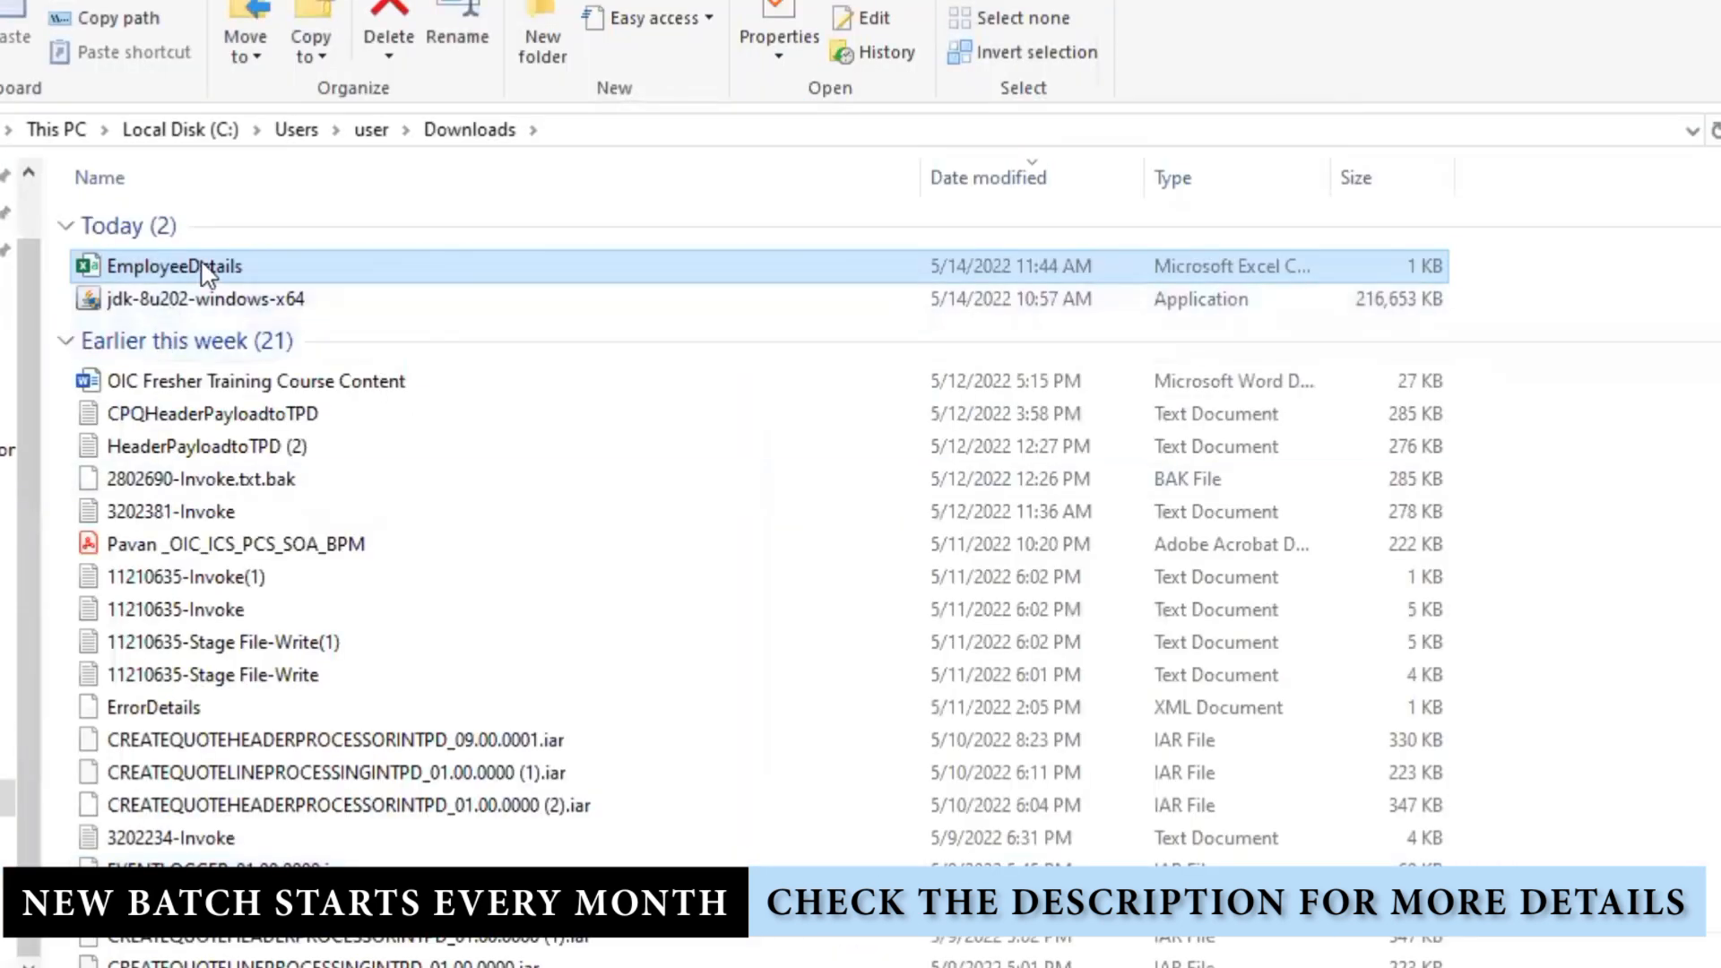
Step: Open the downloaded EmployeeDetails.csv with Notepad++, review the records, then go to new 53
right_click(204, 267)
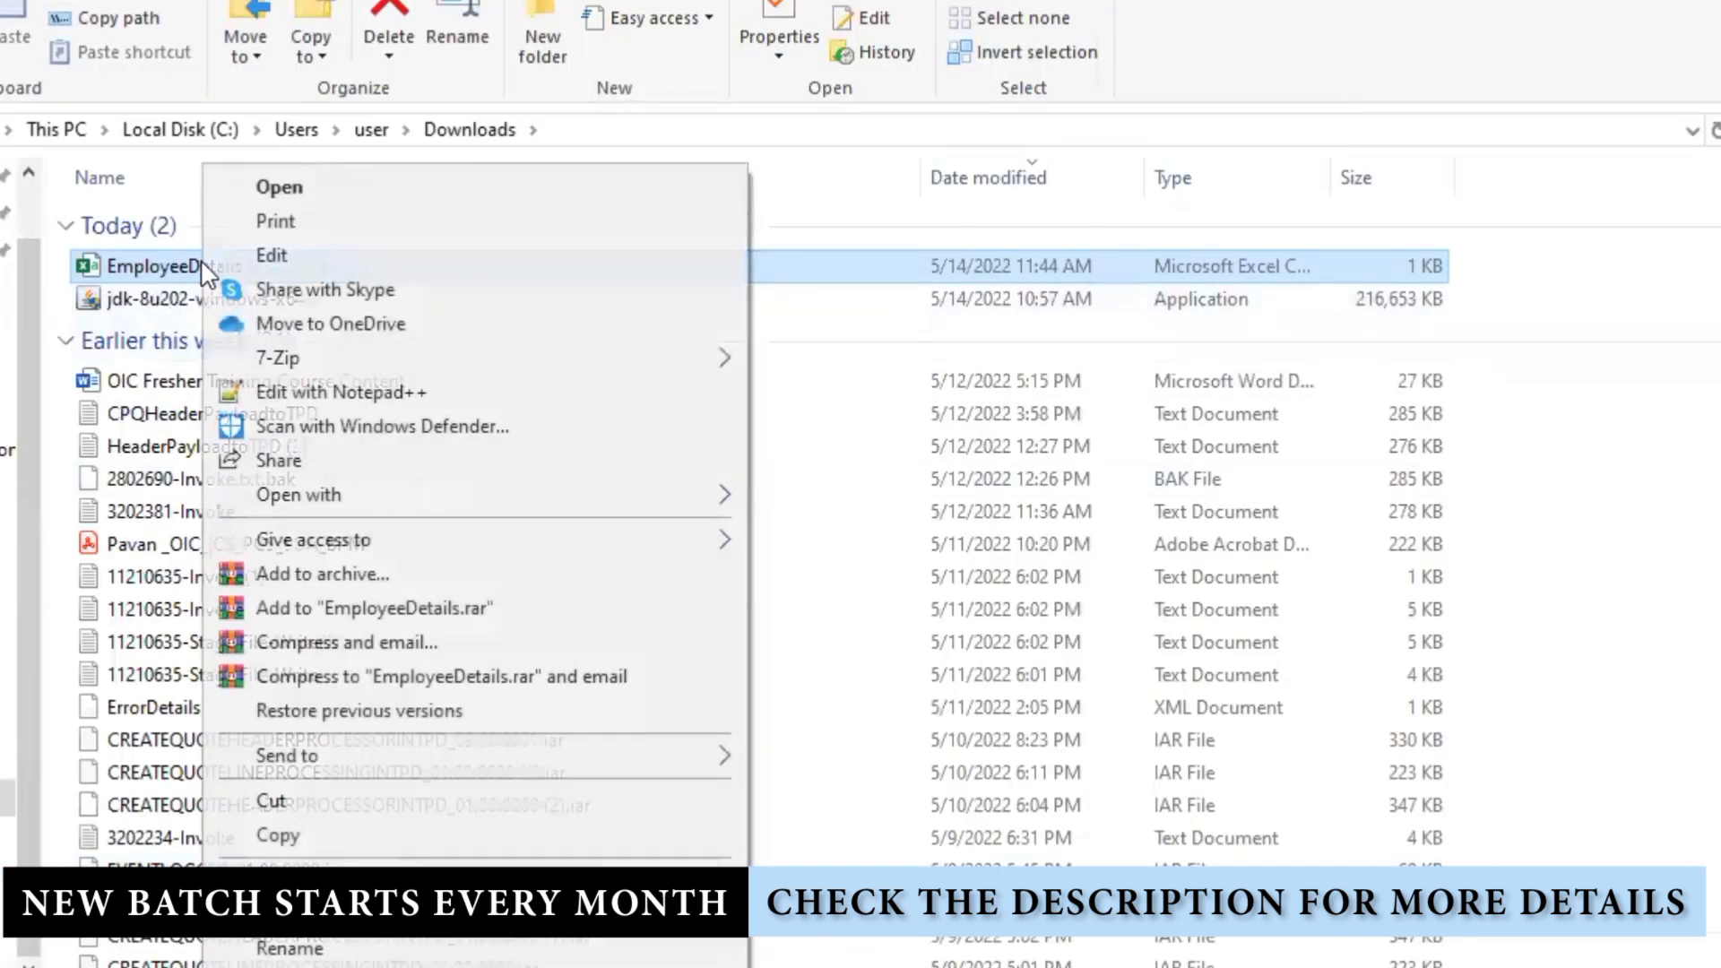
left_click(331, 391)
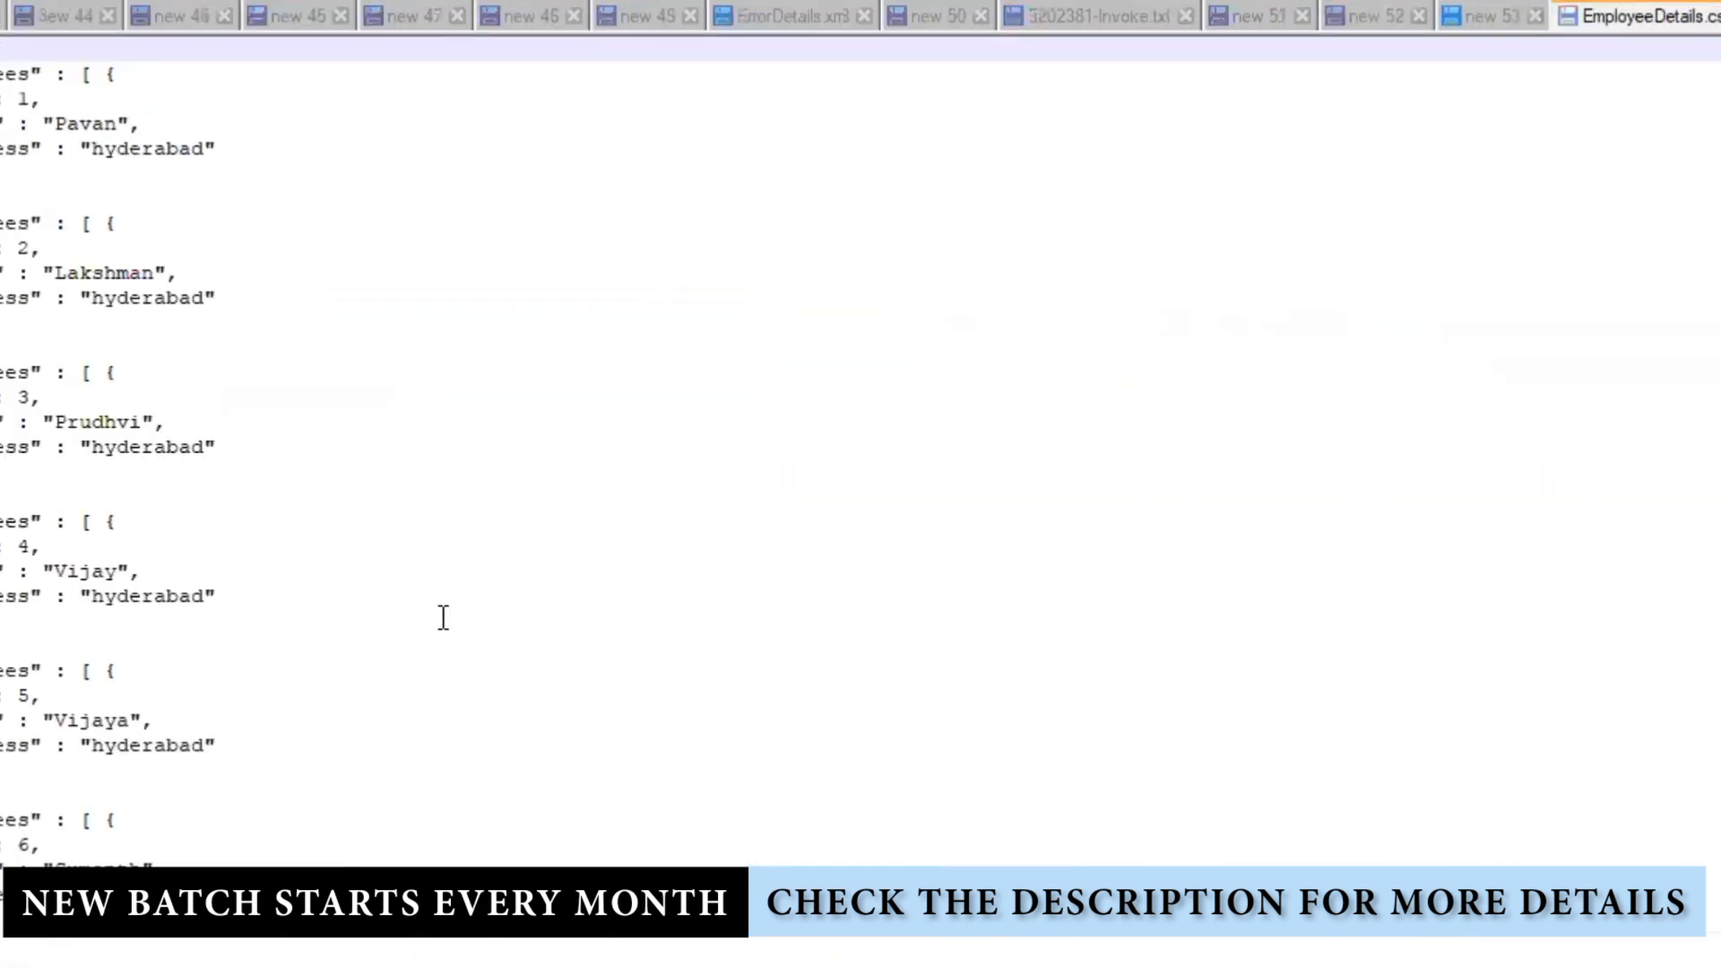
scroll(382, 671, "down", 9)
scroll(385, 671, "up", 9)
left_click(1484, 20)
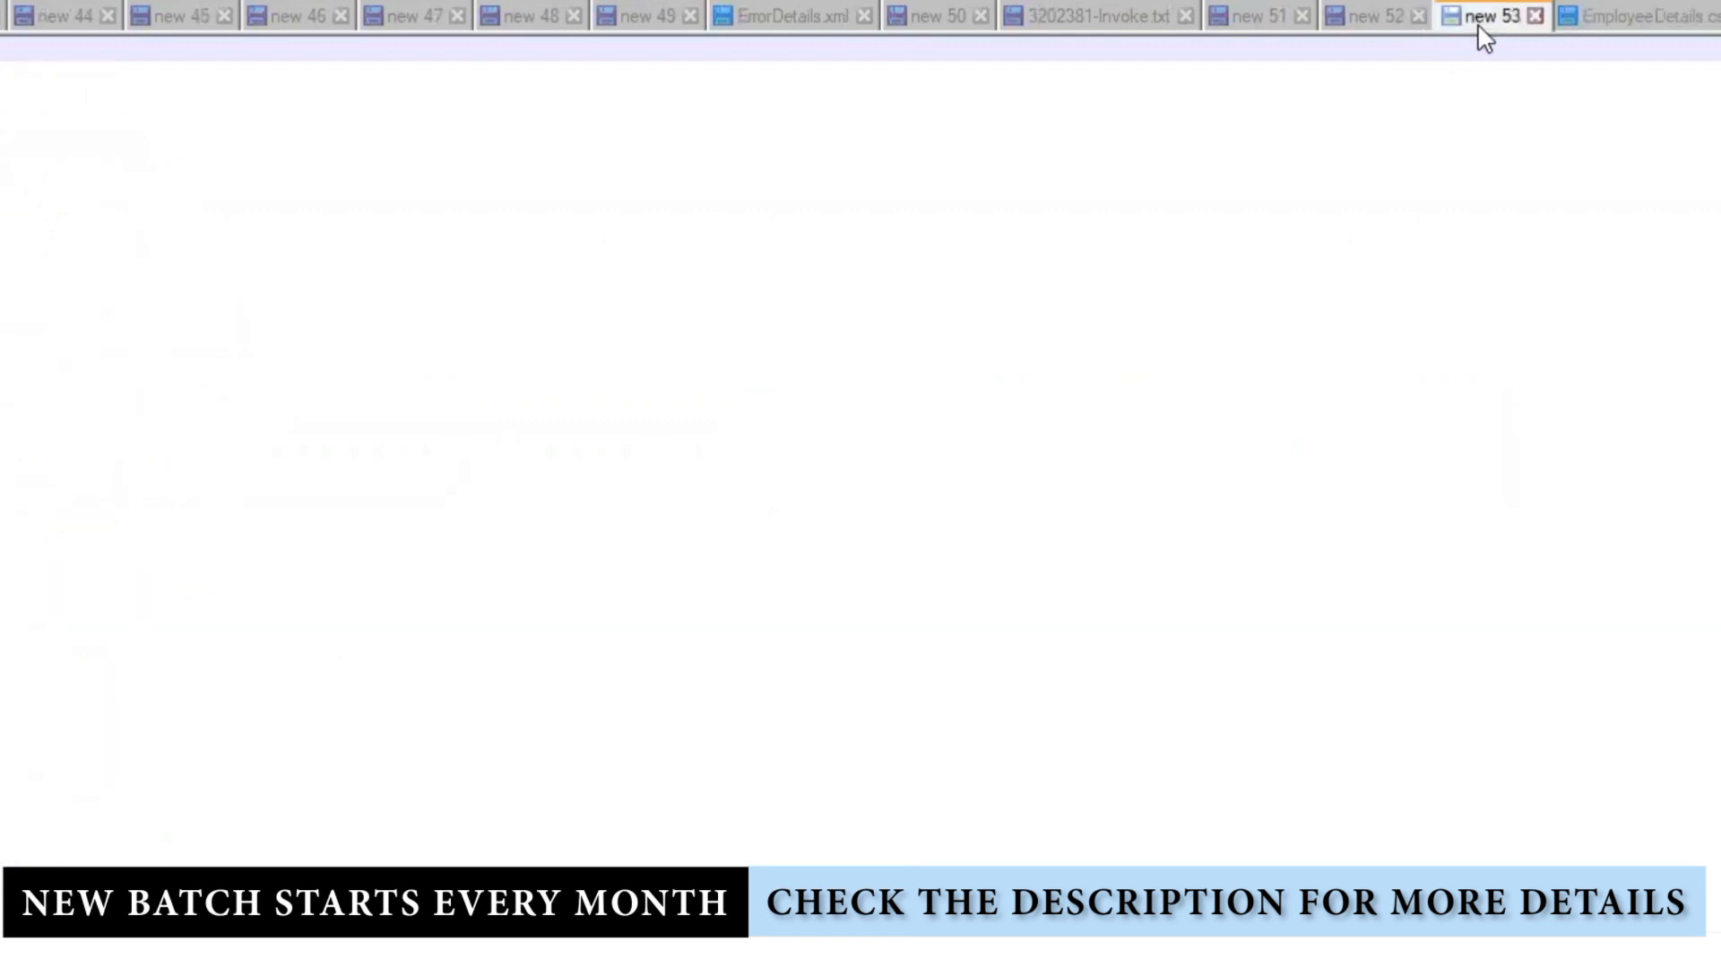
Step: Close new 53 and EmployeeDetails, delete the stray '…ion' line, and add a line after the e-mail list
left_click(1535, 16)
left_click(1626, 17)
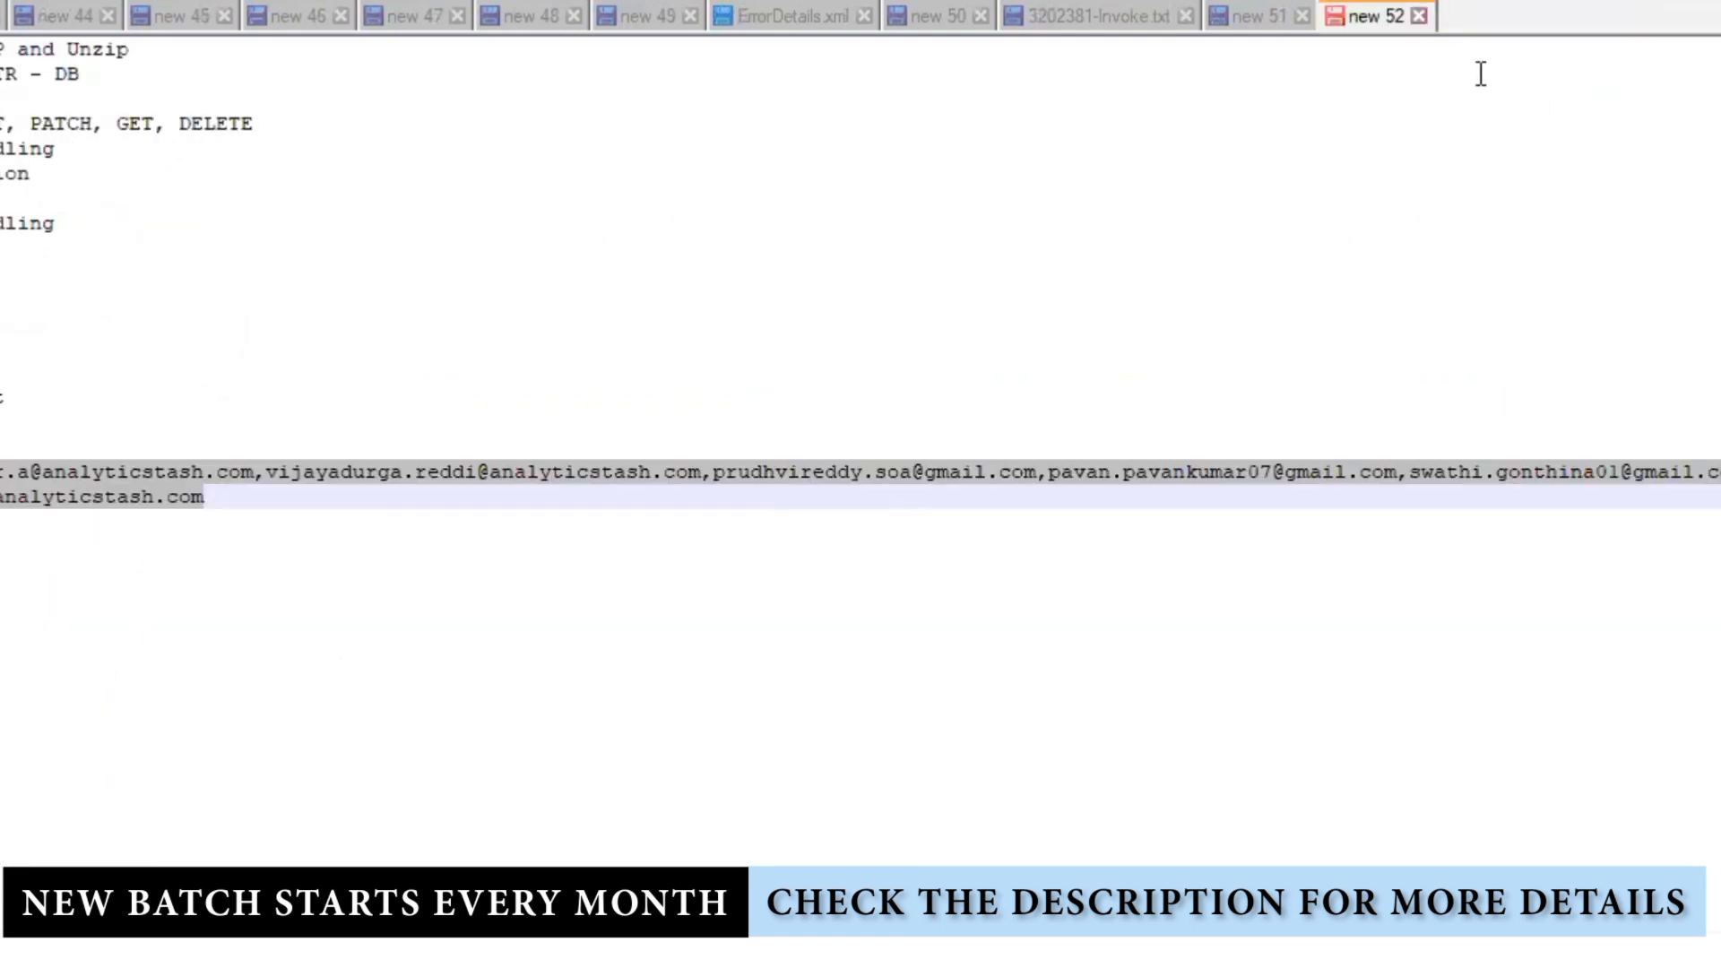
left_click(741, 643)
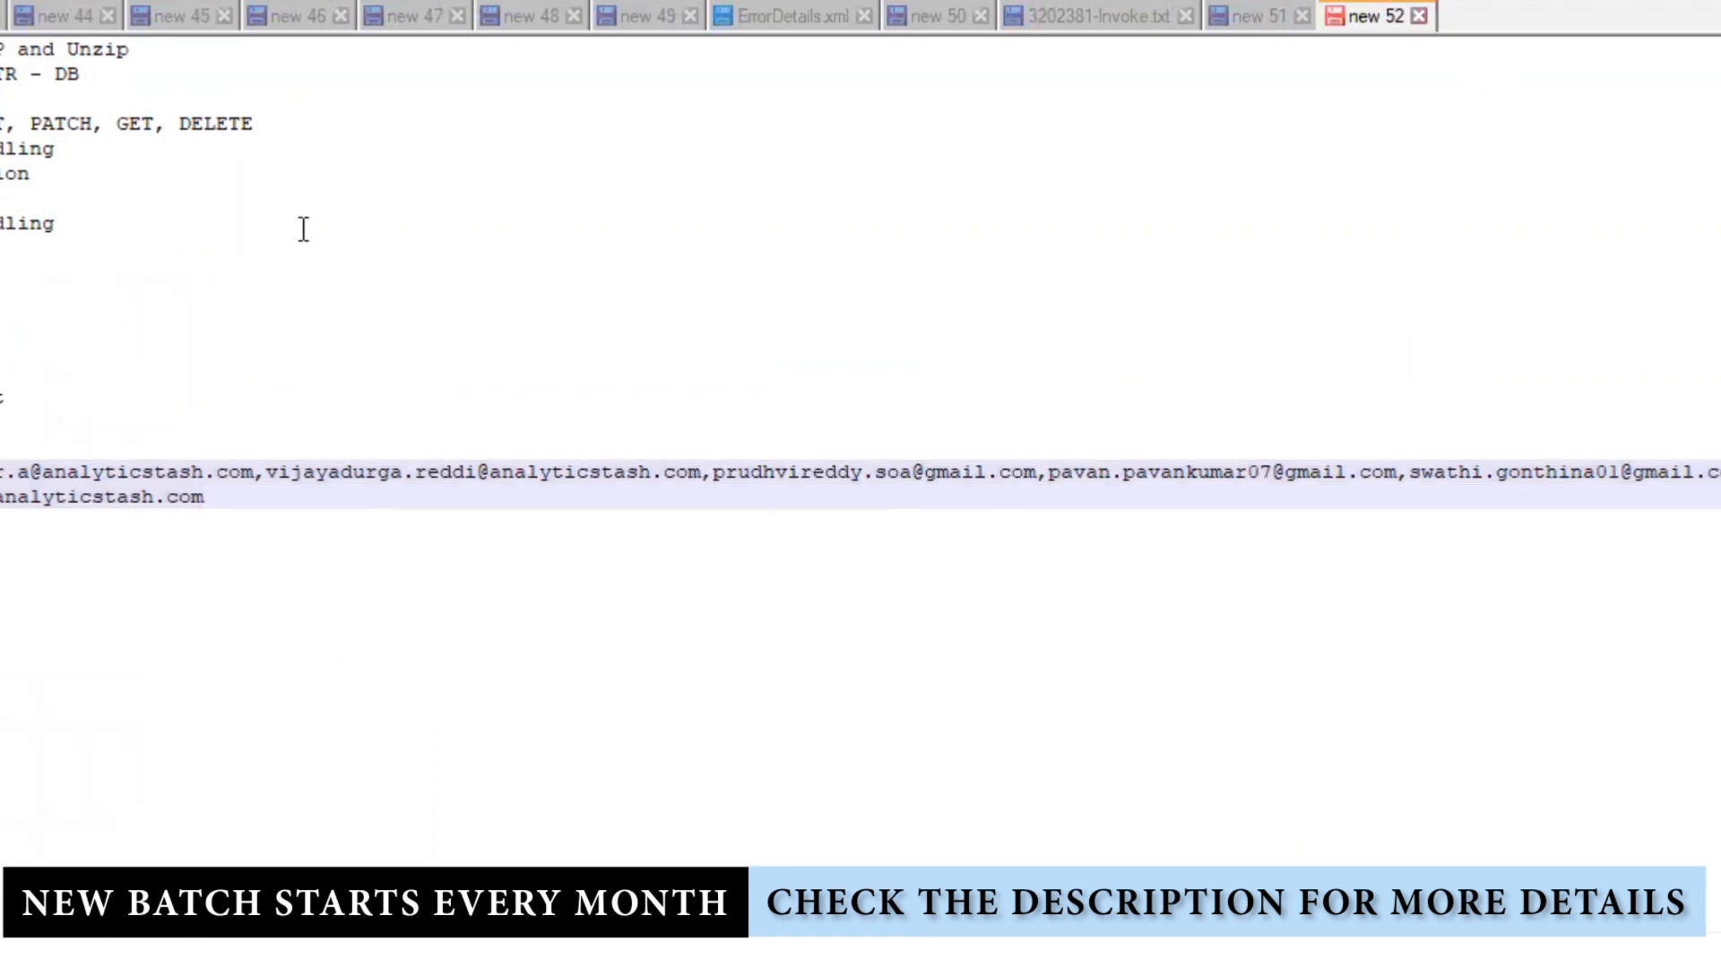
left_click_drag(2, 149, 2, 174)
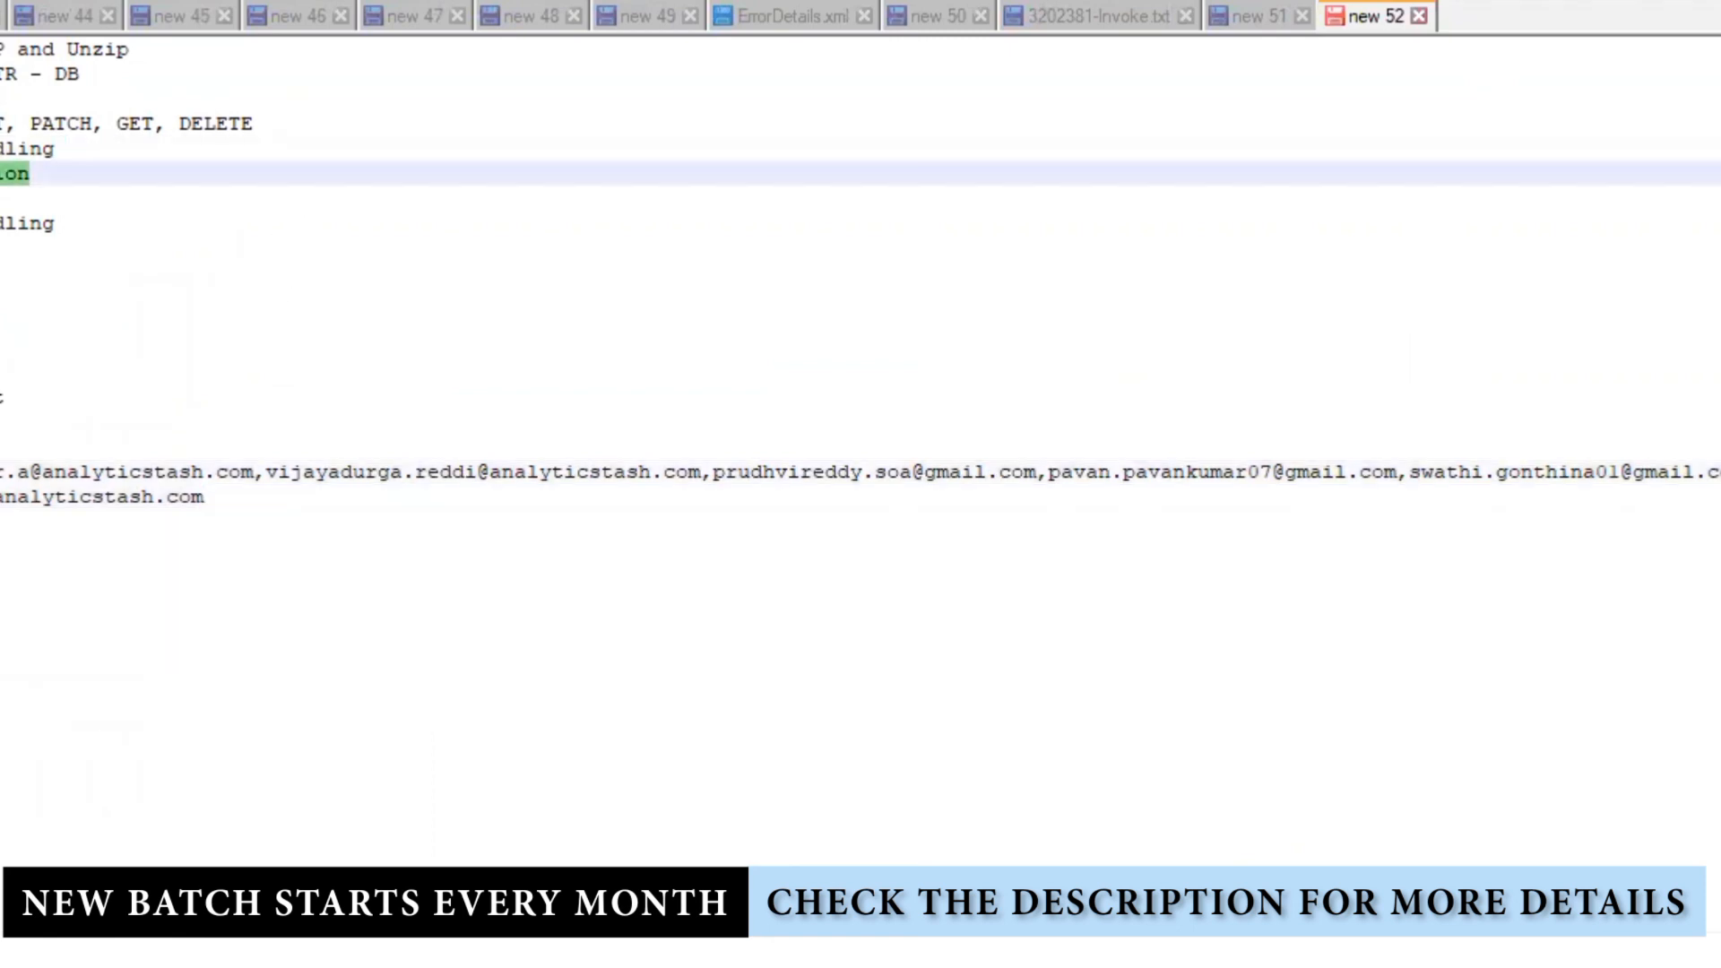
key("Delete")
key("Delete")
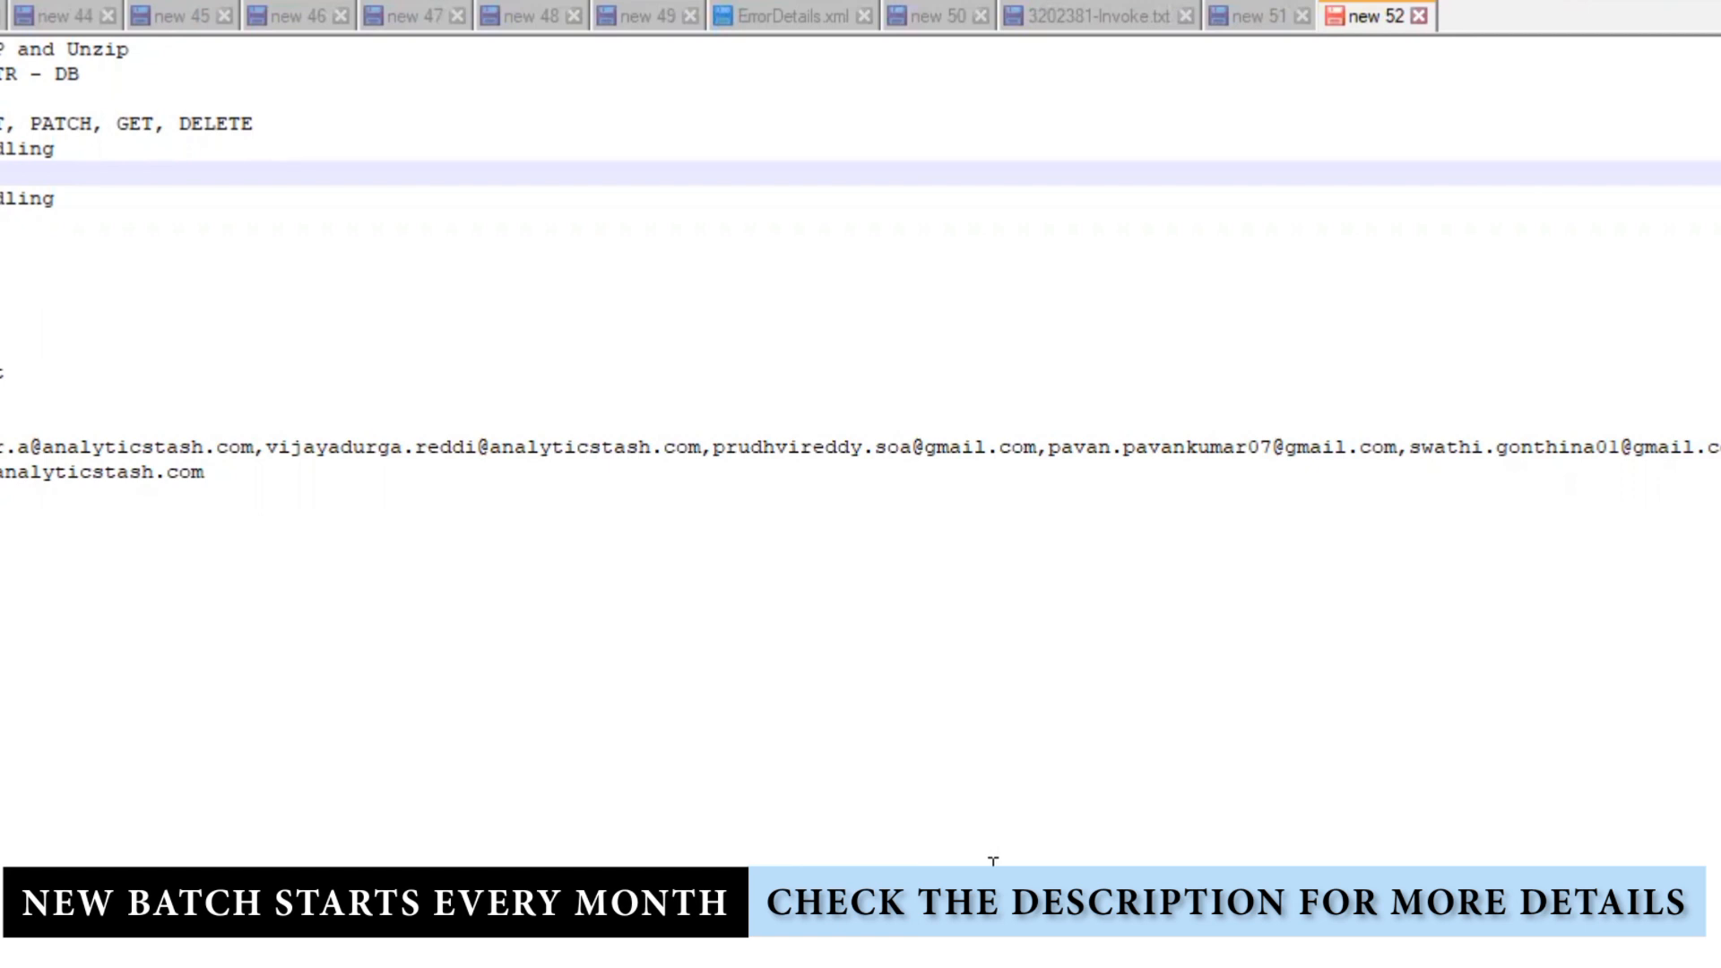
left_click(339, 692)
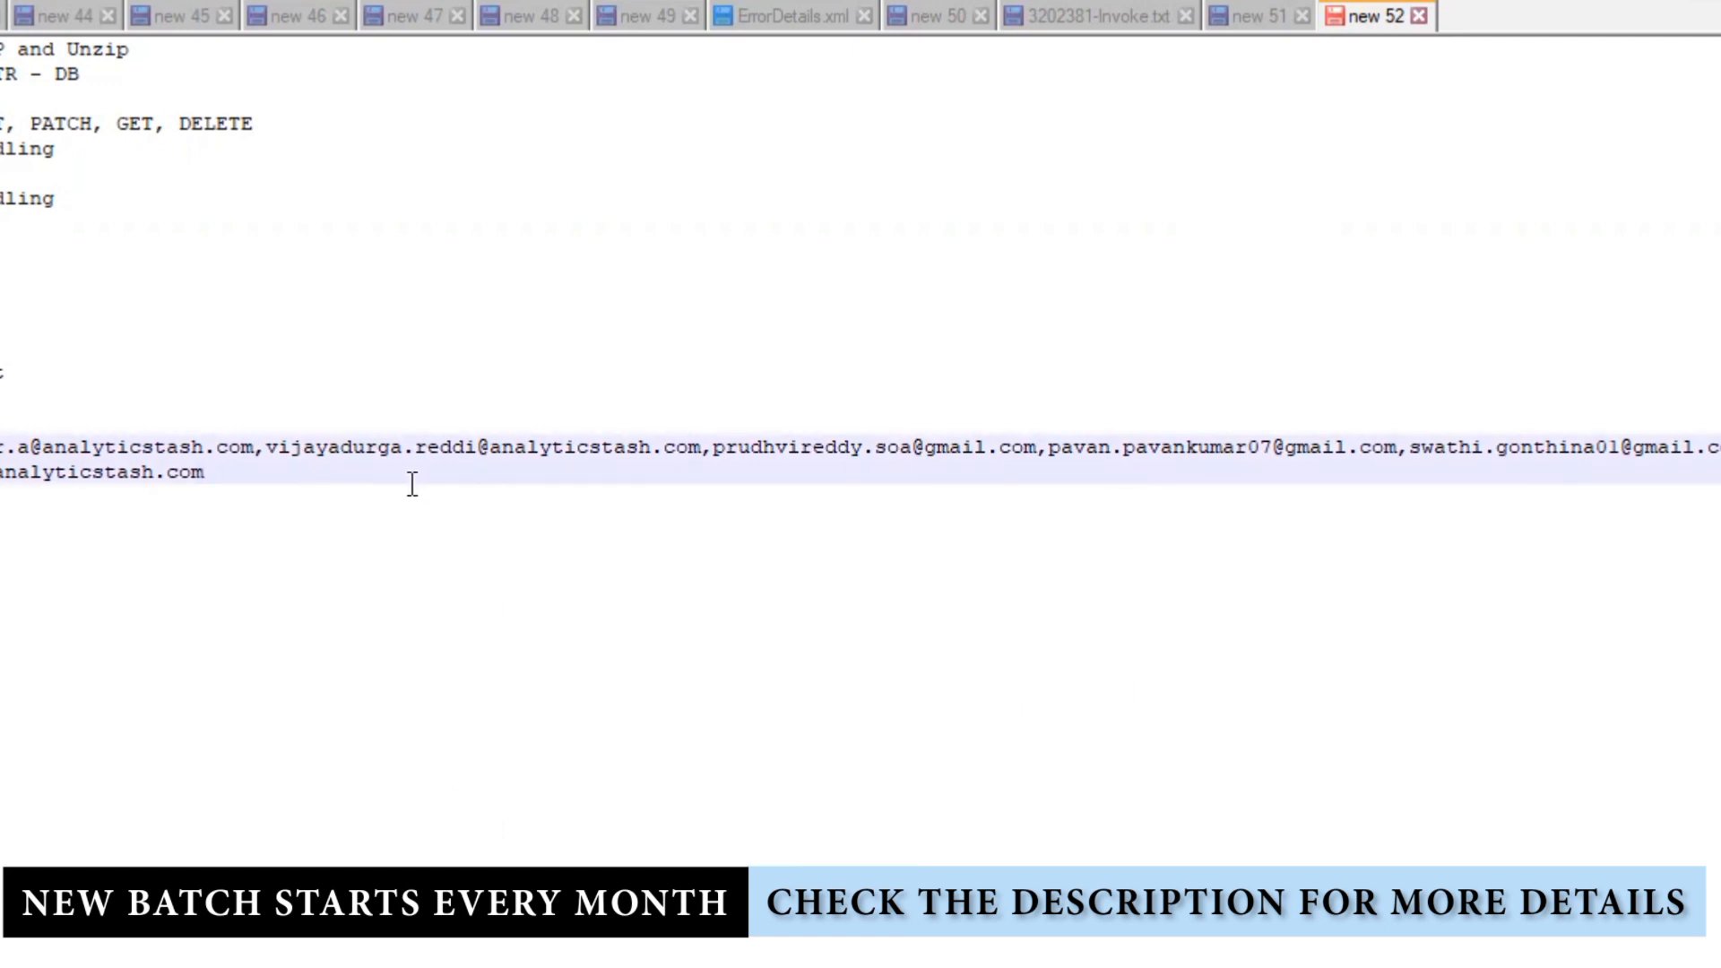
key("Return")
key("Return")
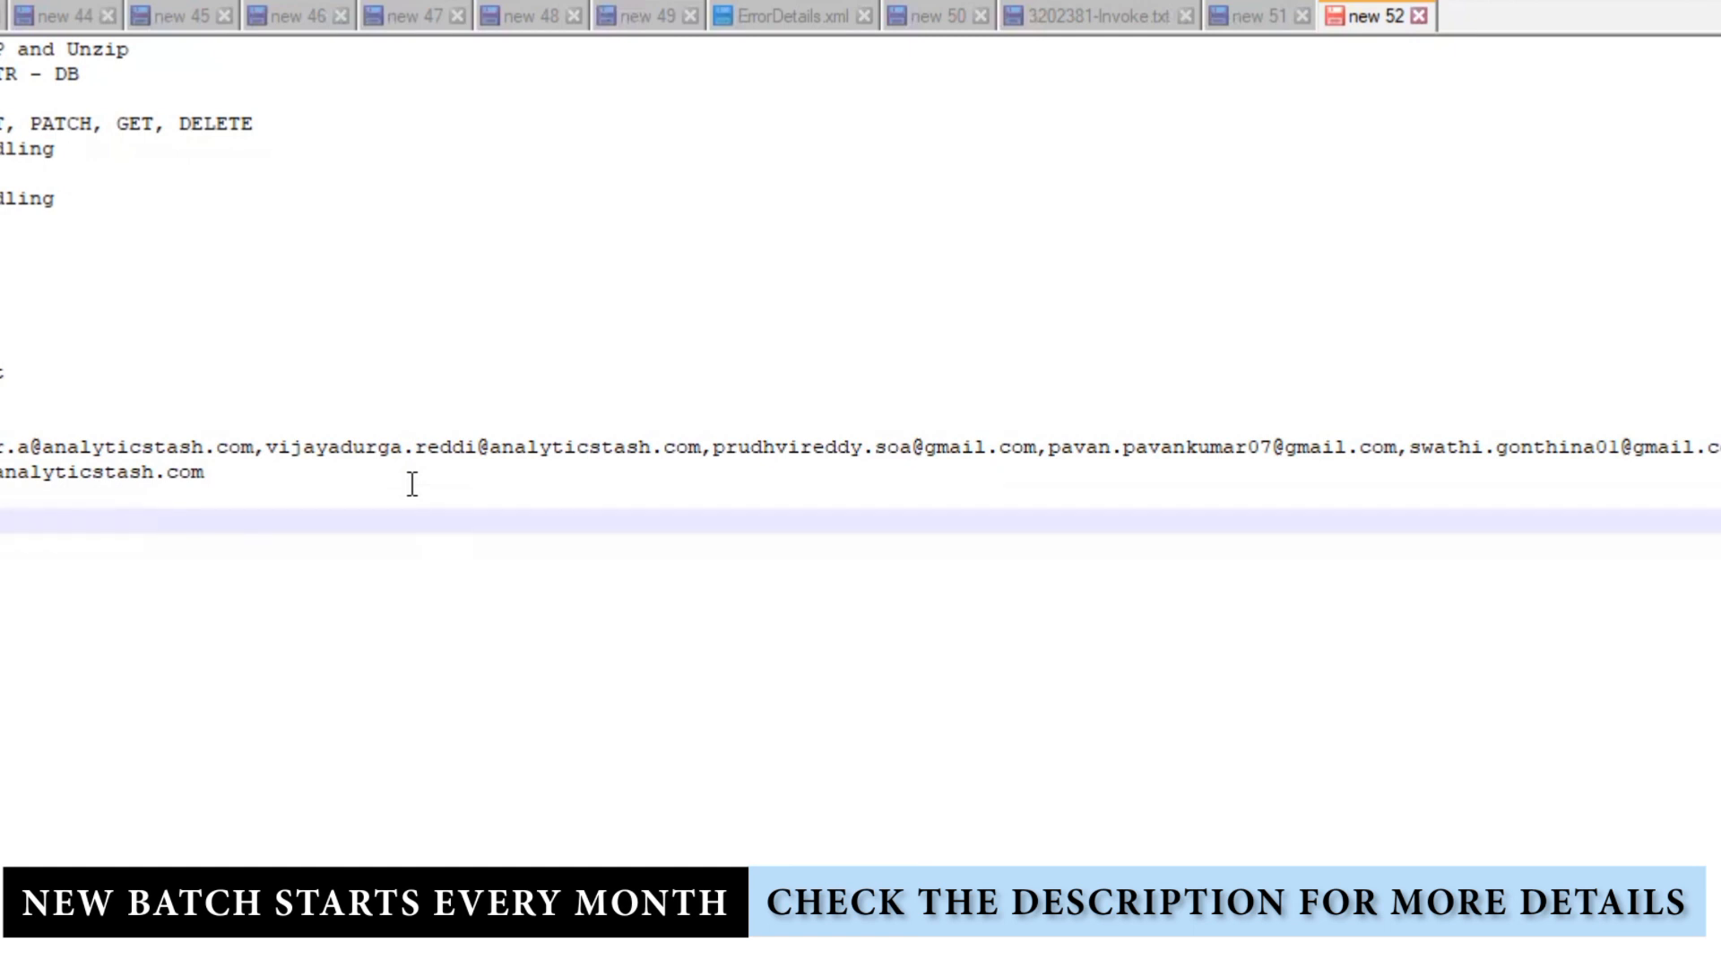
Step: Add the '- Assign' note line
type("n")
key("Return")
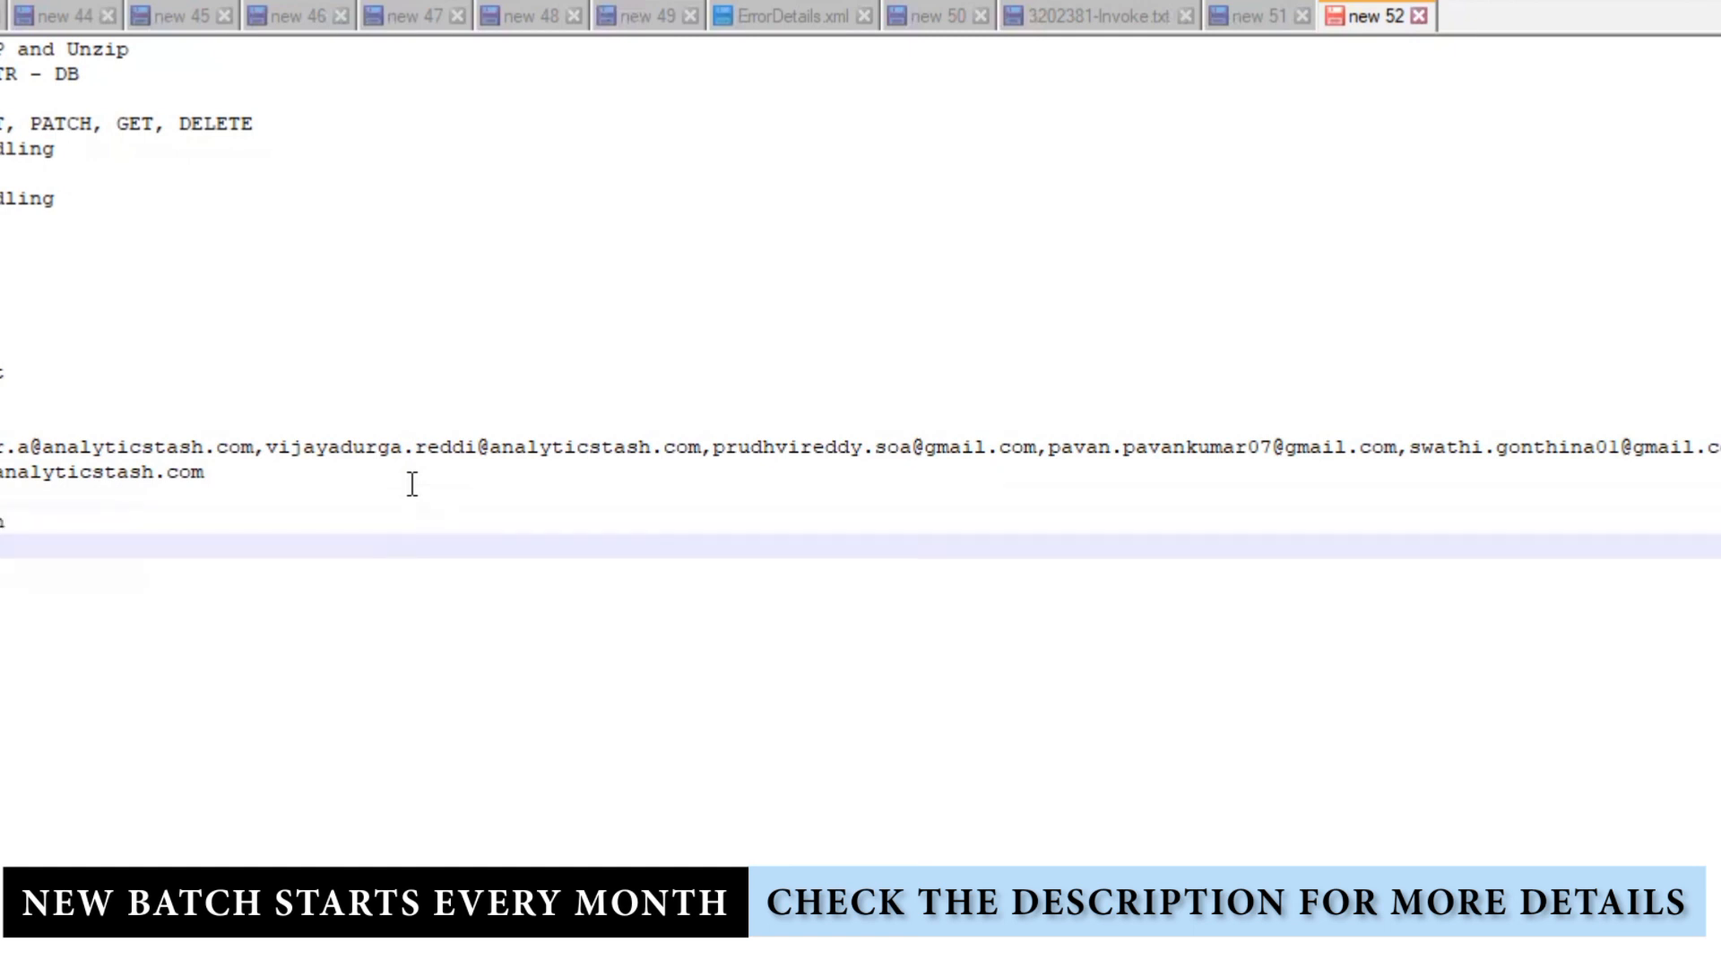
left_click(234, 530)
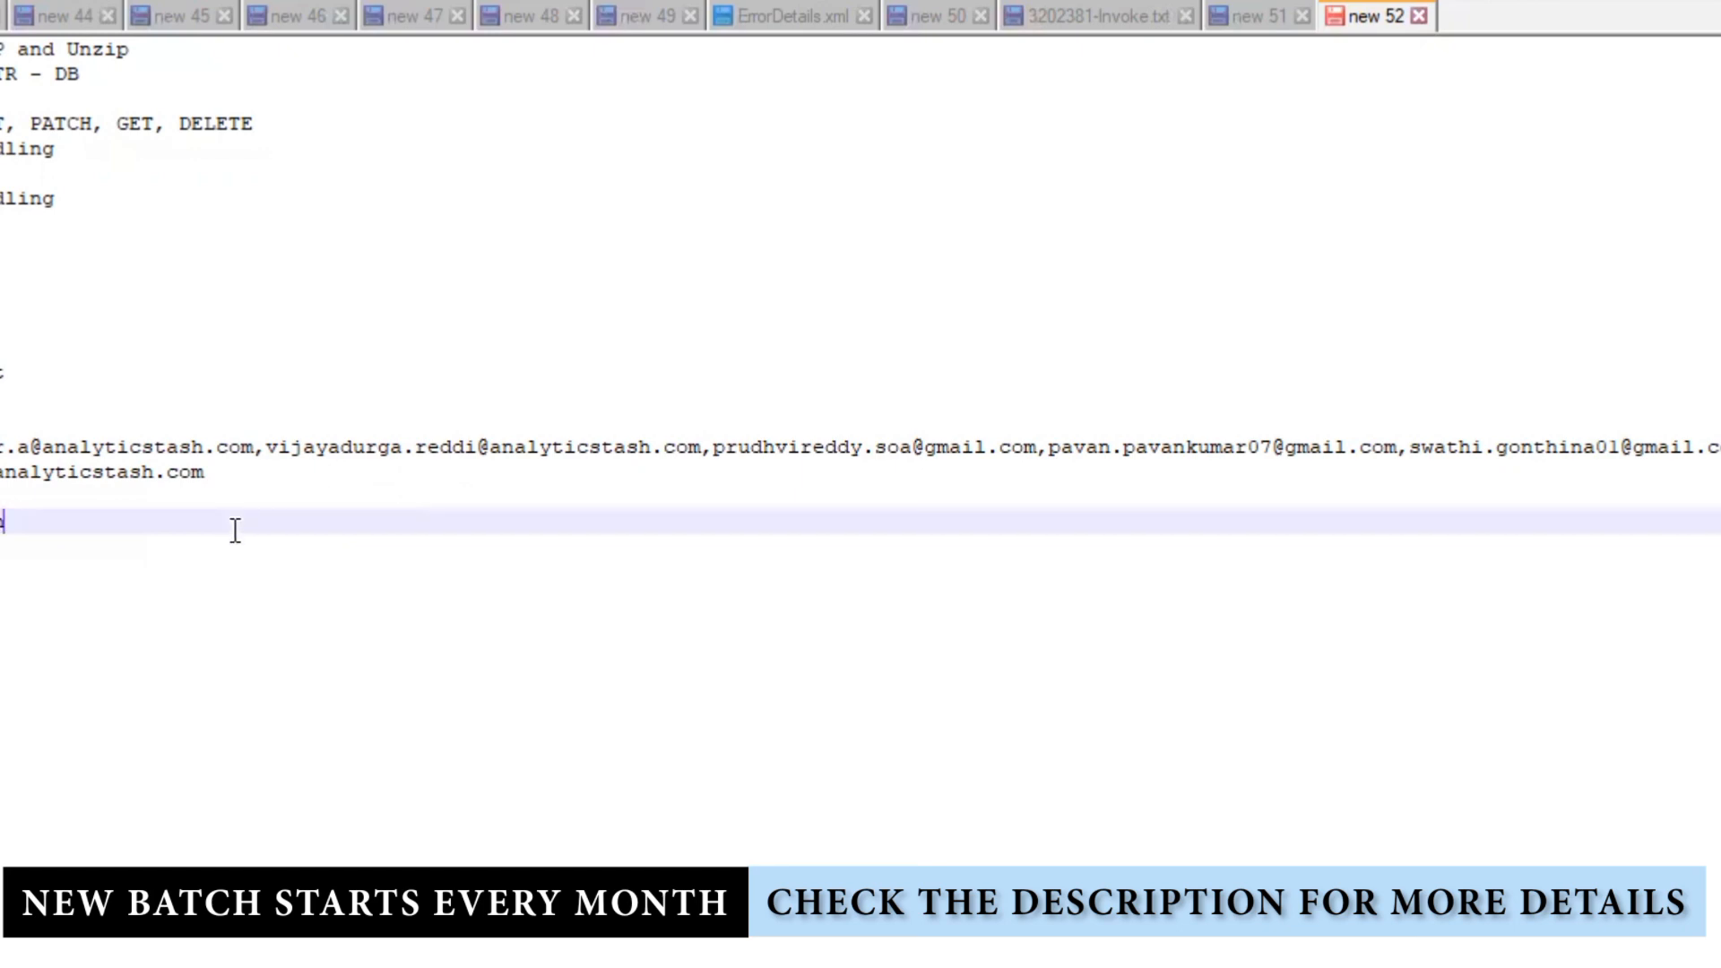
type("- Assign")
key("Return")
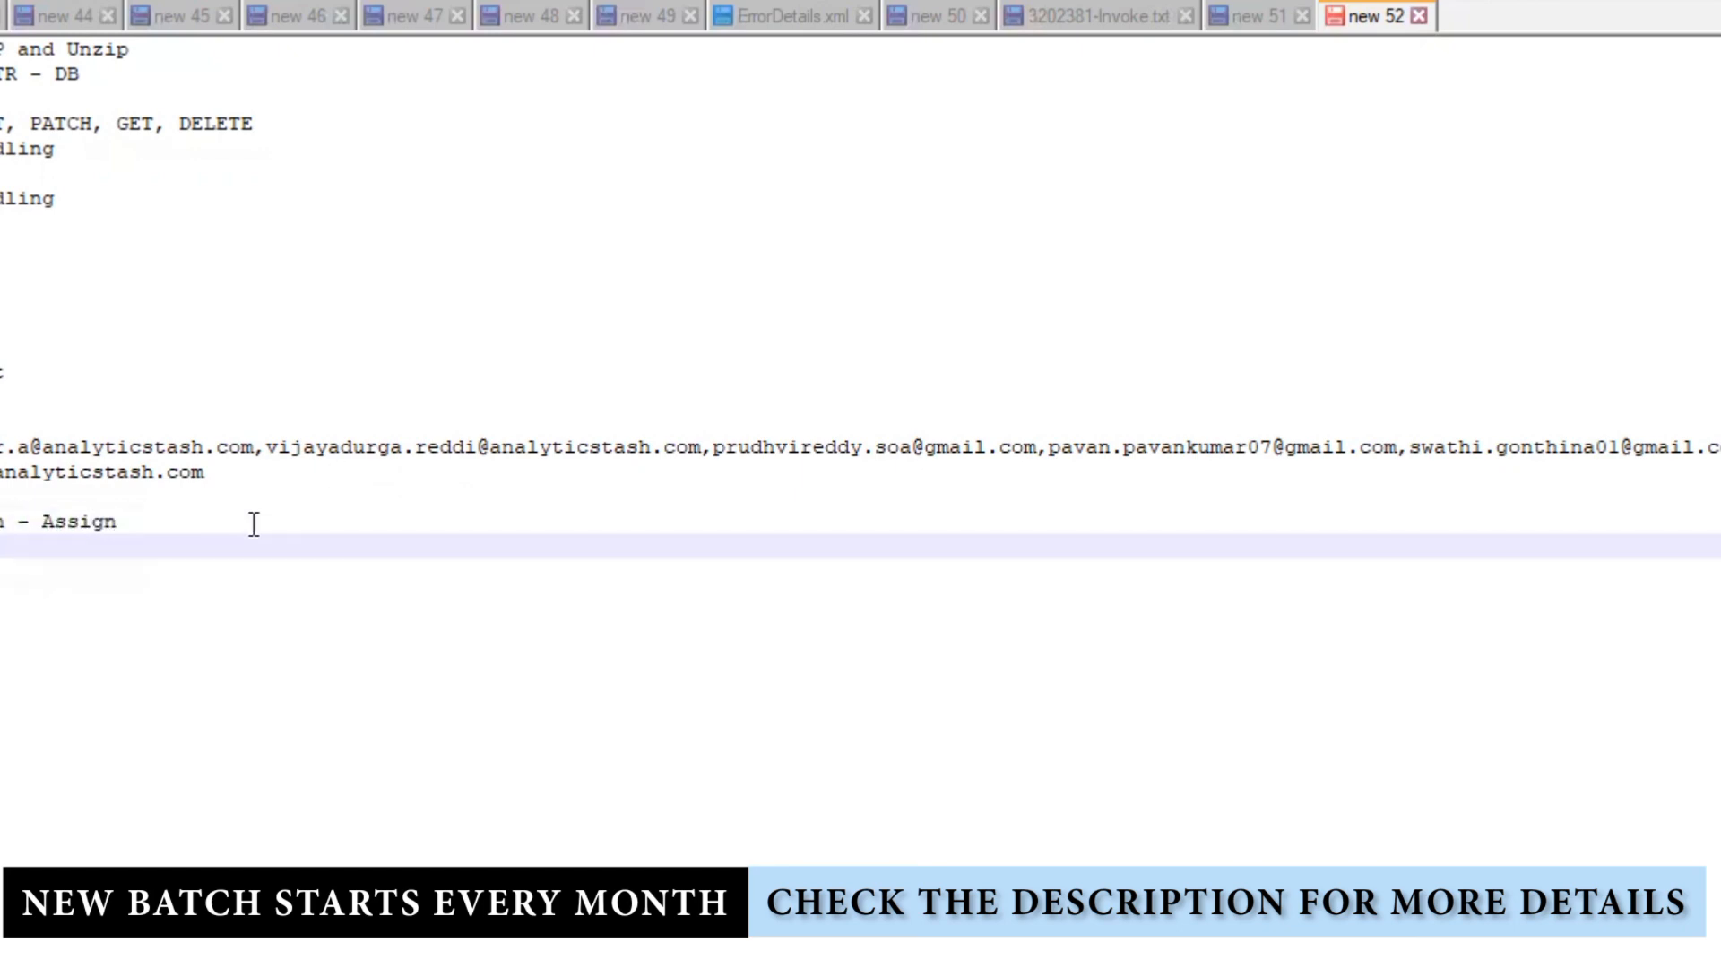
Step: Copy the Assign line into new Append and 'APpend' note lines
triple_click(253, 524)
key("ctrl+c")
left_click(92, 548)
key("ctrl+v")
double_click(99, 548)
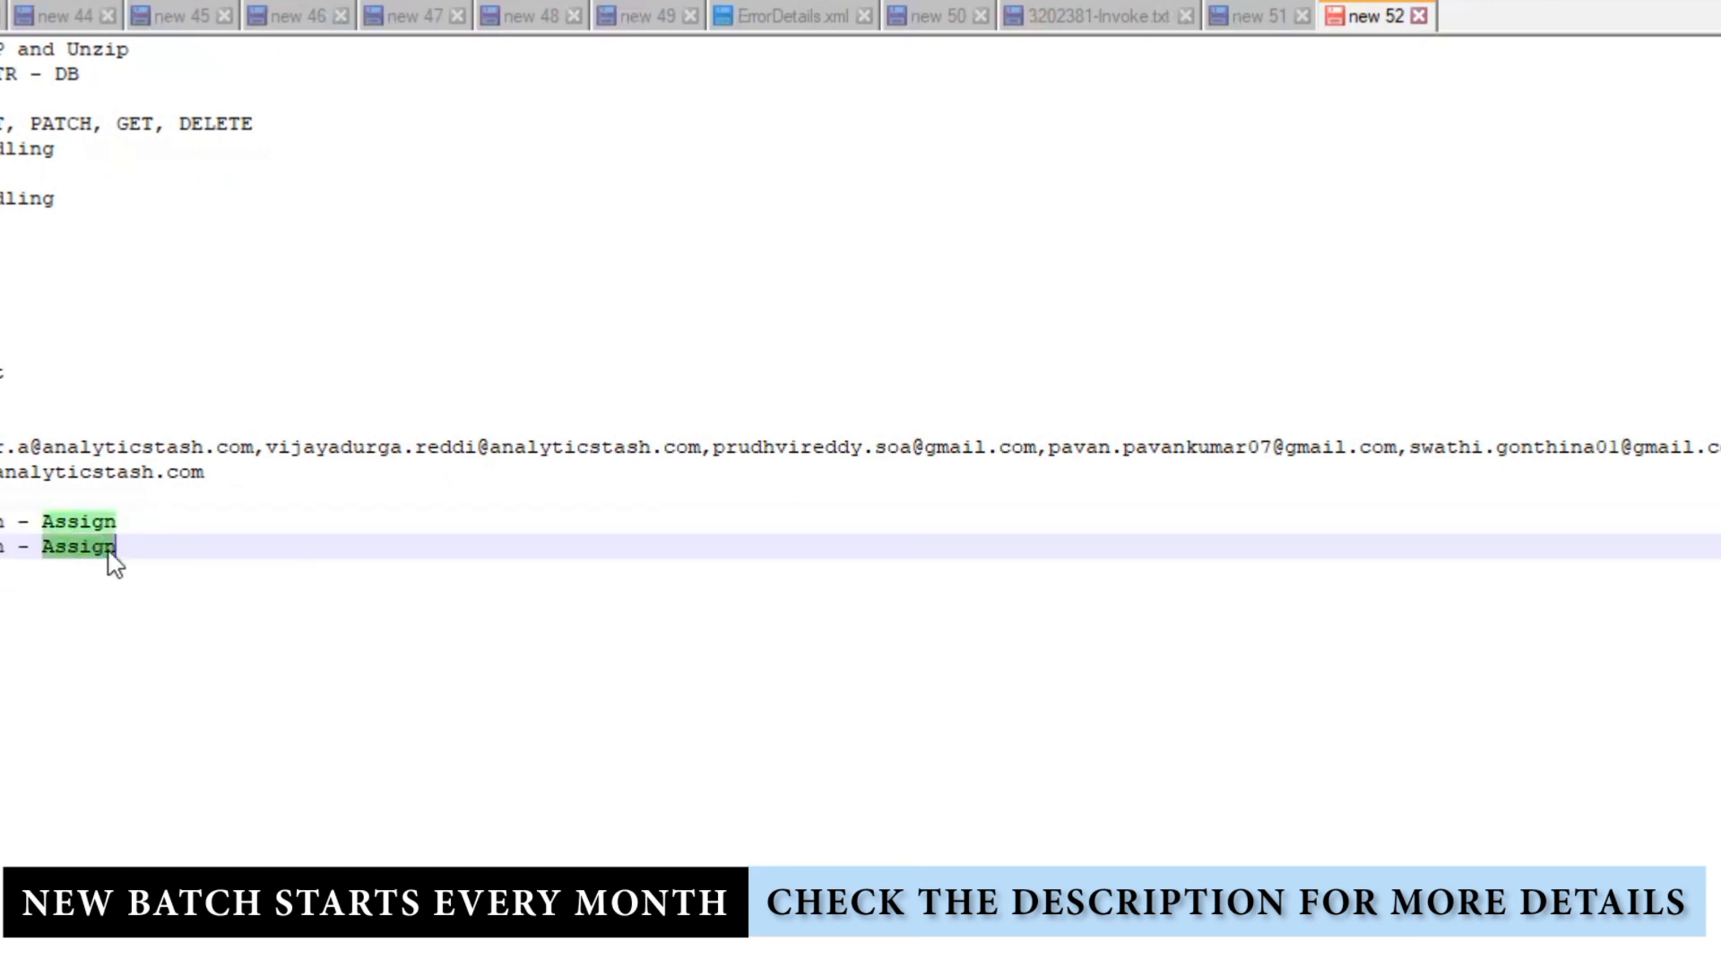
type("Append")
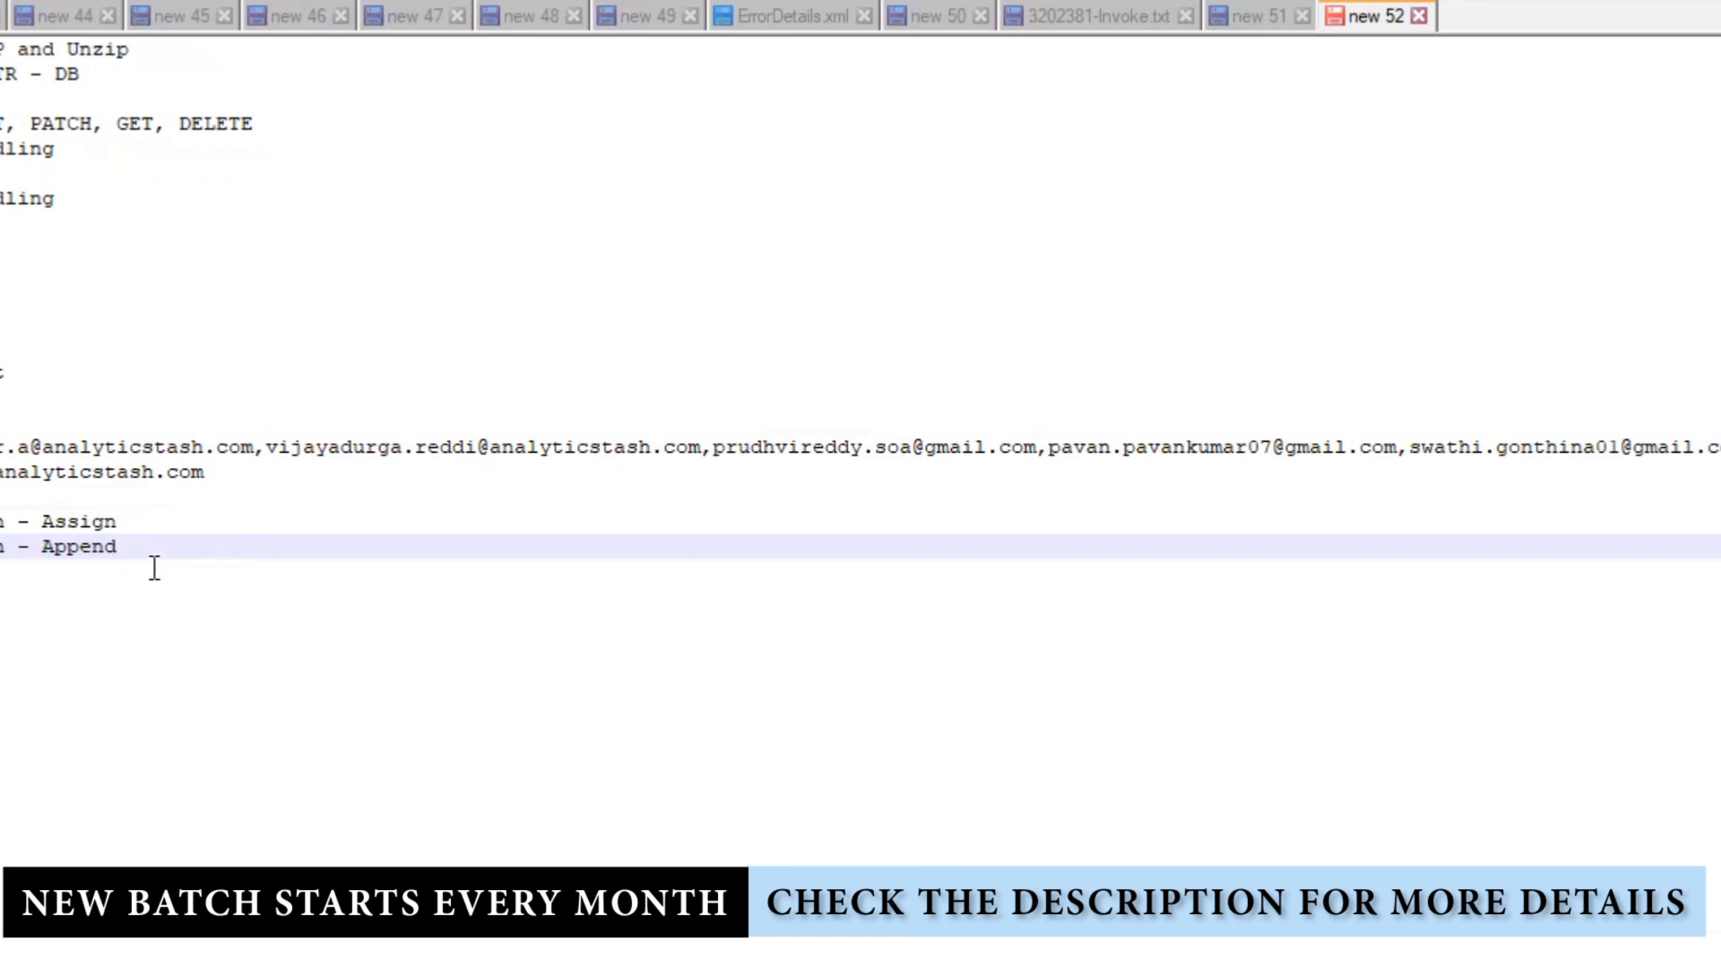
key("Return")
key("ctrl+v")
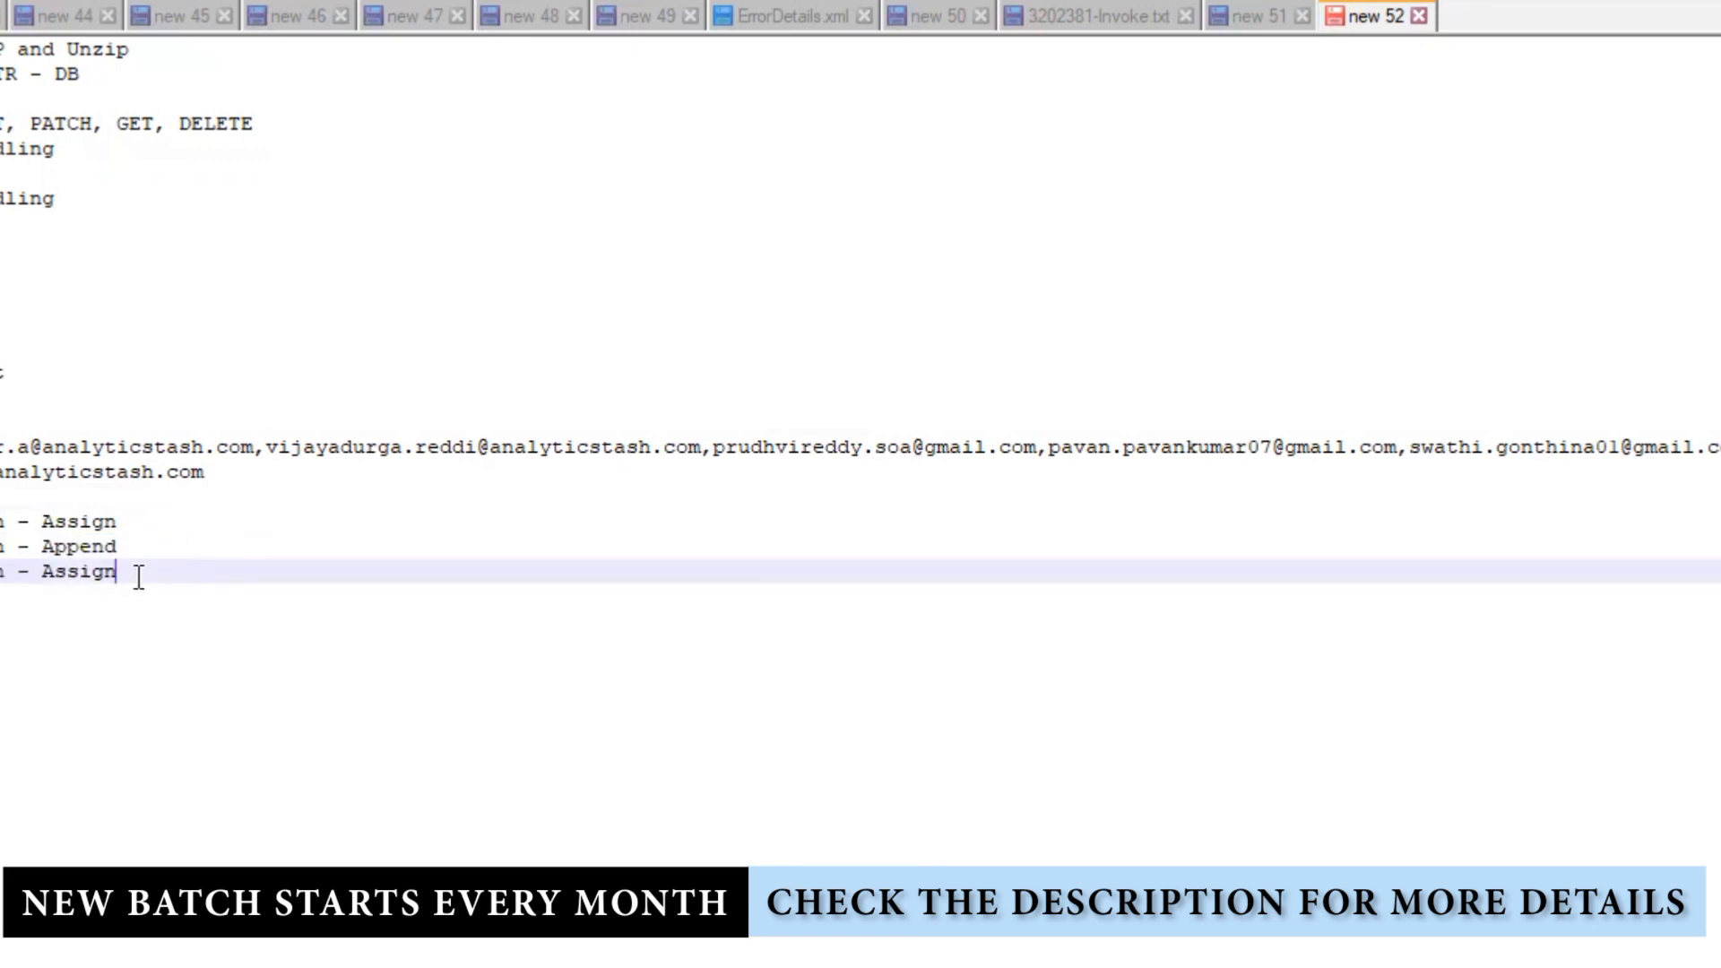
triple_click(181, 587)
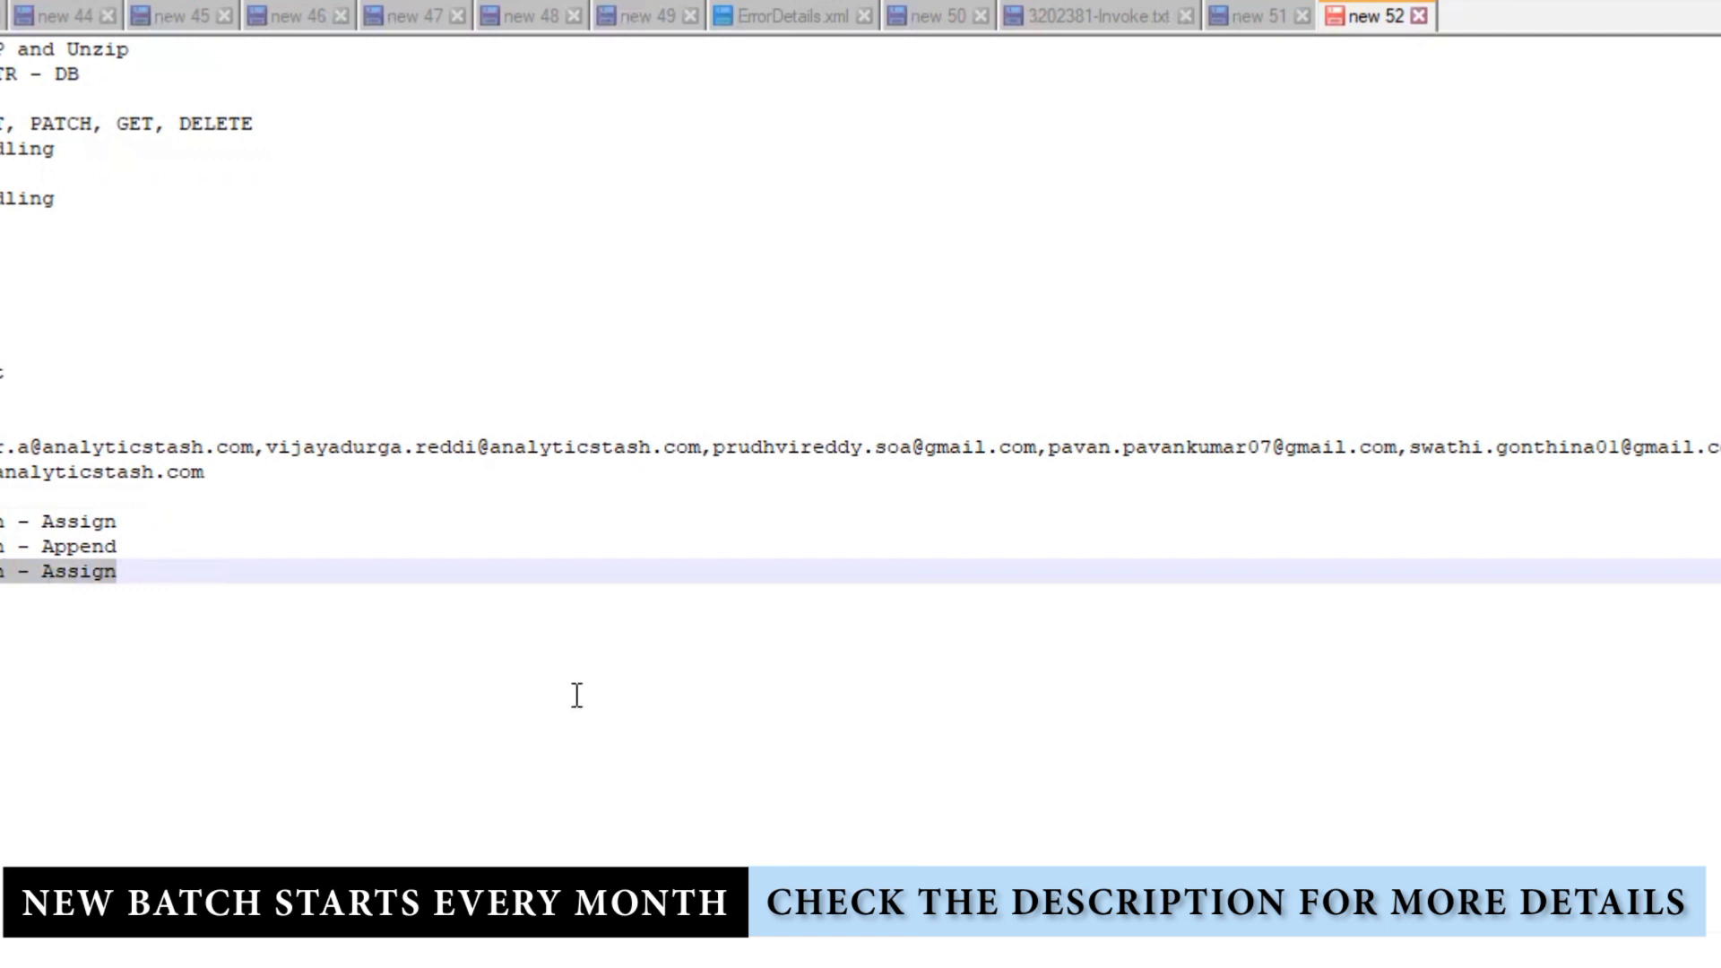
type("St")
key("Return")
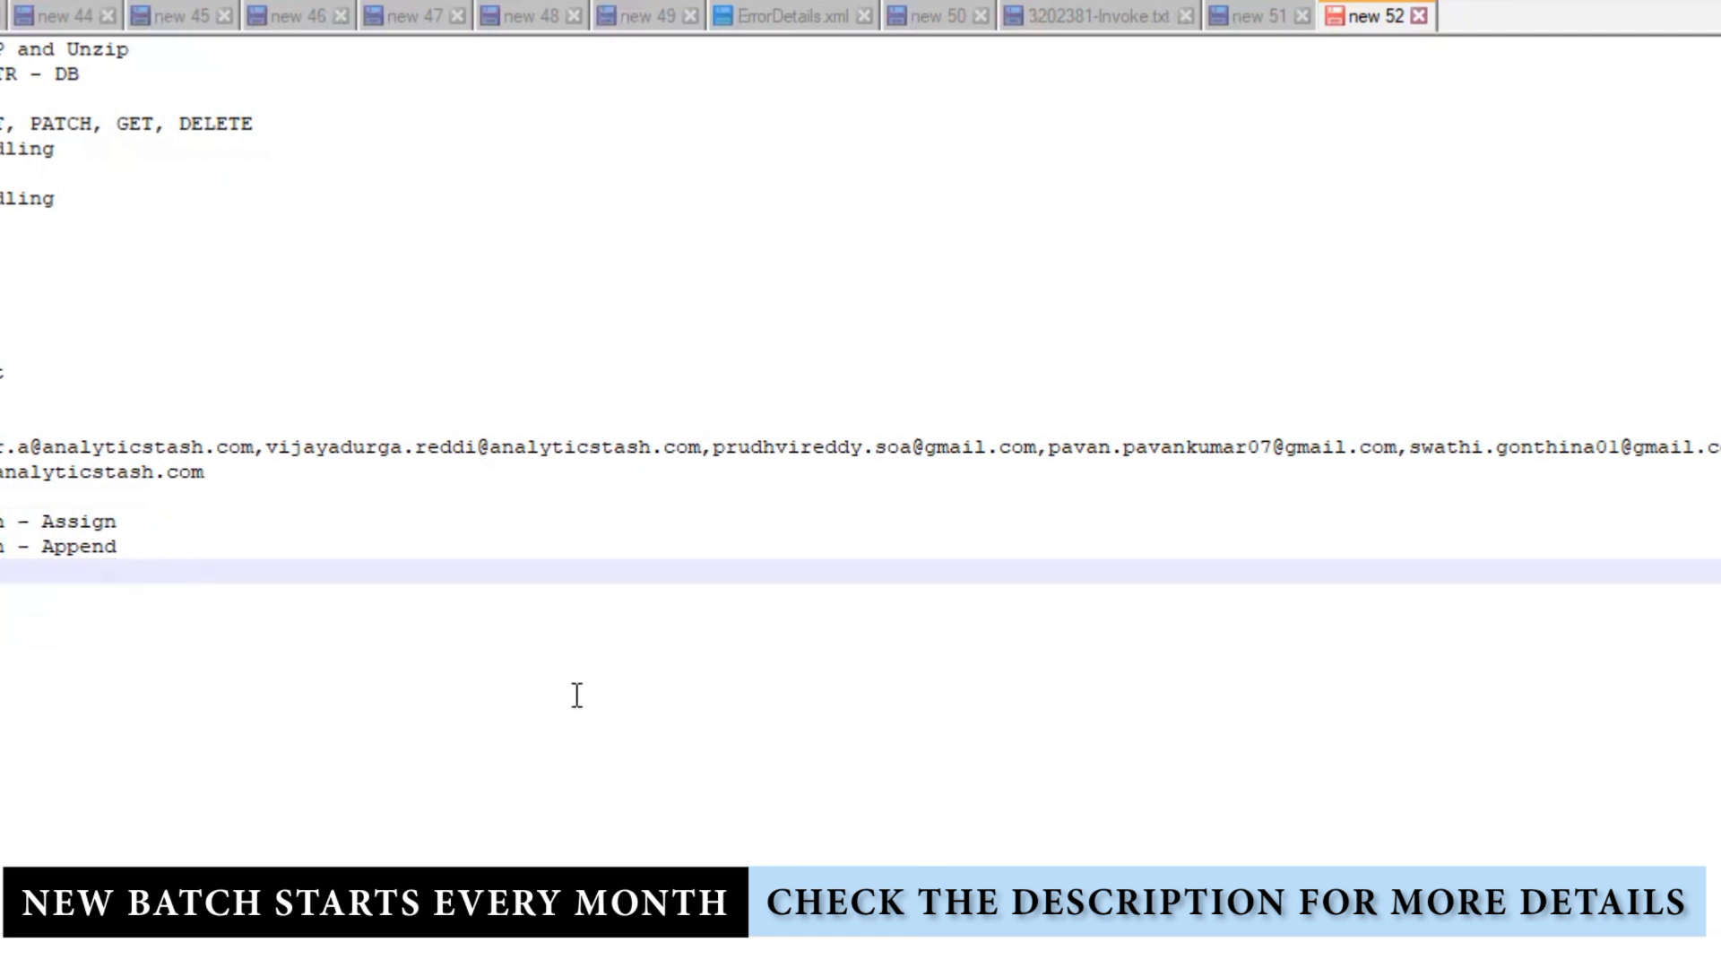
type("e - APpend")
key("Return")
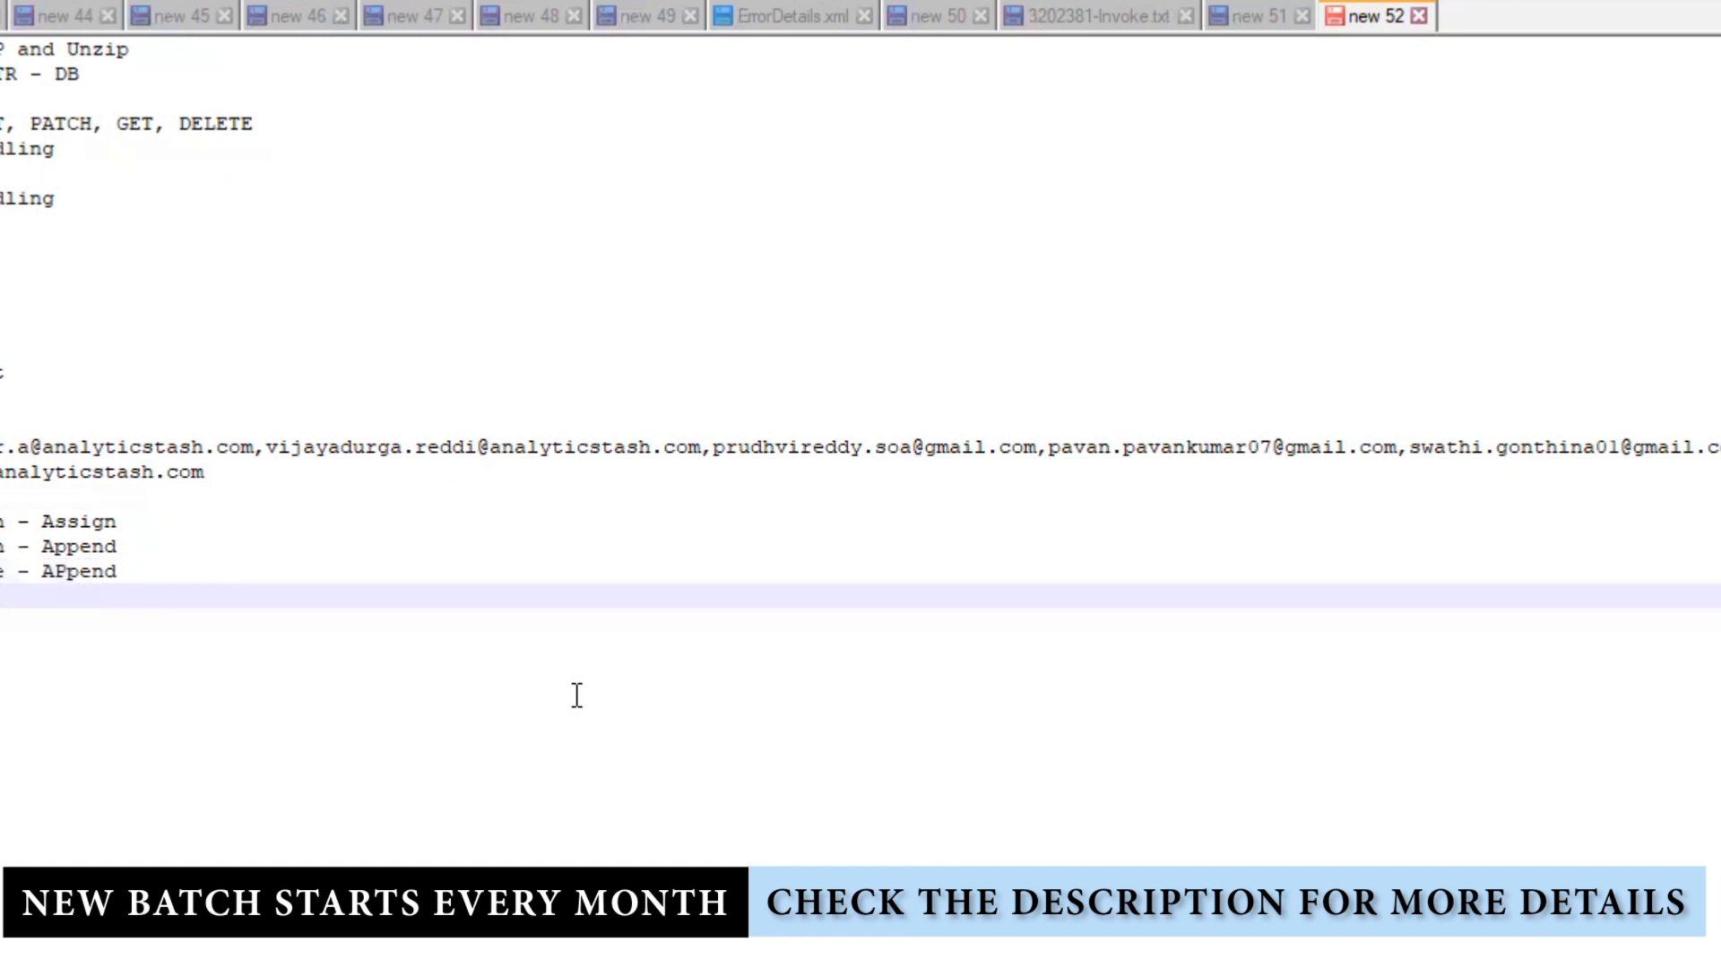
Step: Add a note line ending 'with Attachment'
type("ion")
key("Return")
type("In")
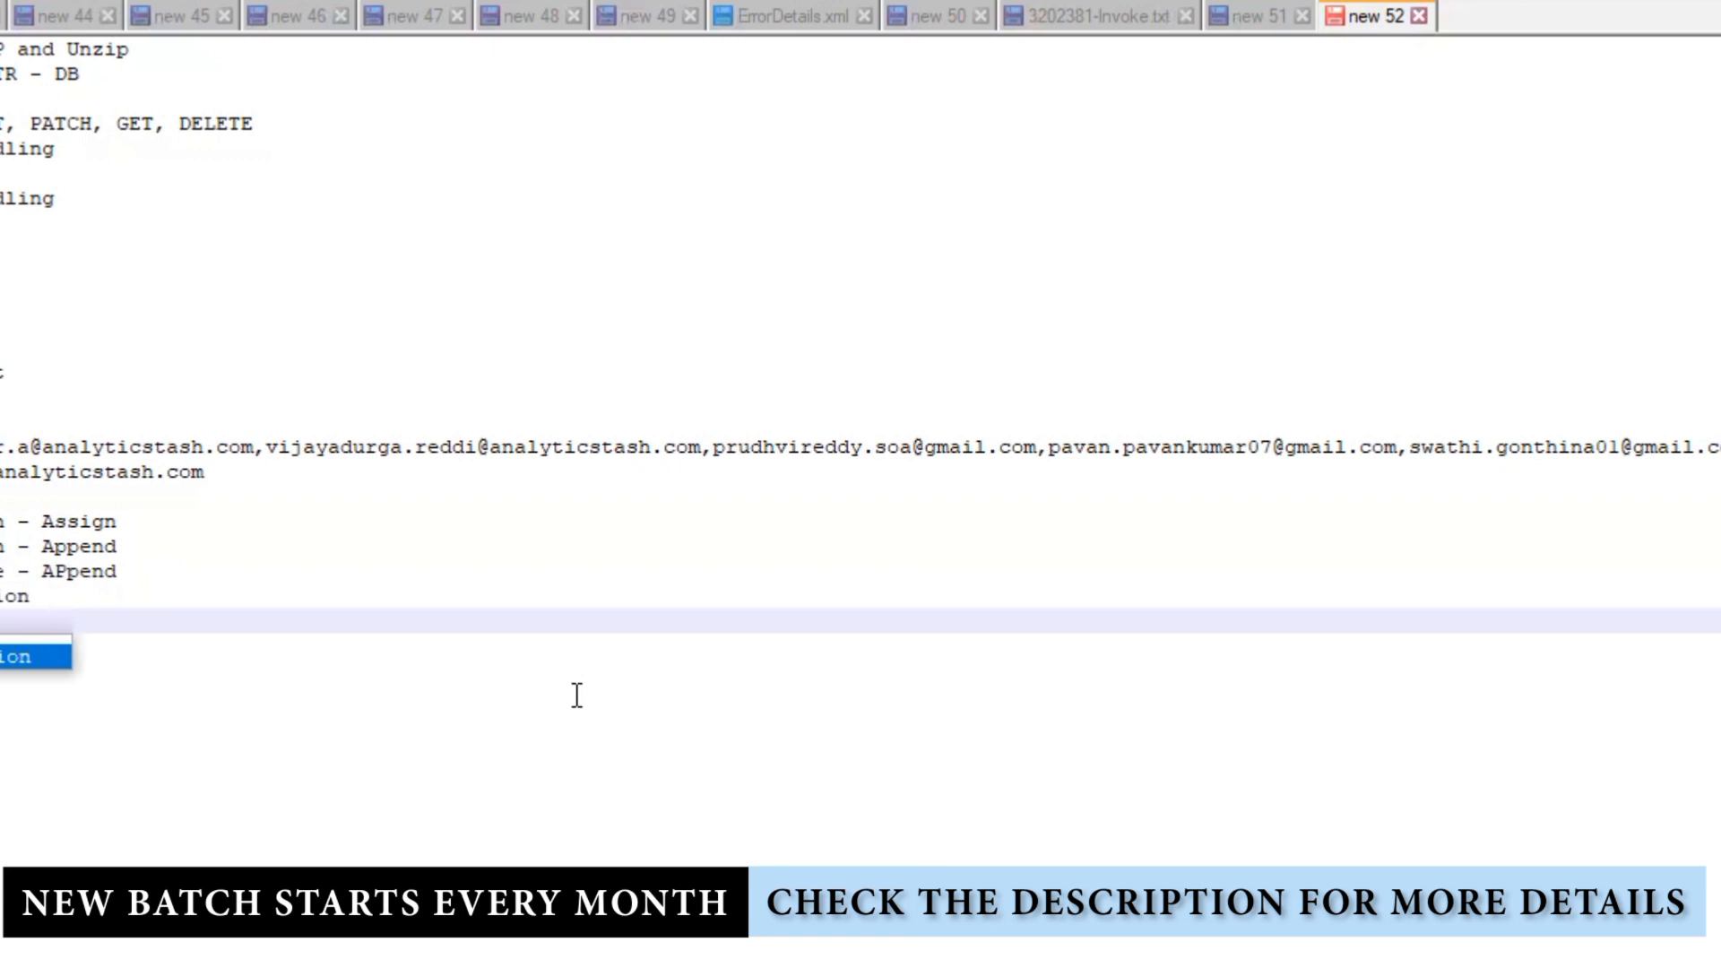
type("ion ")
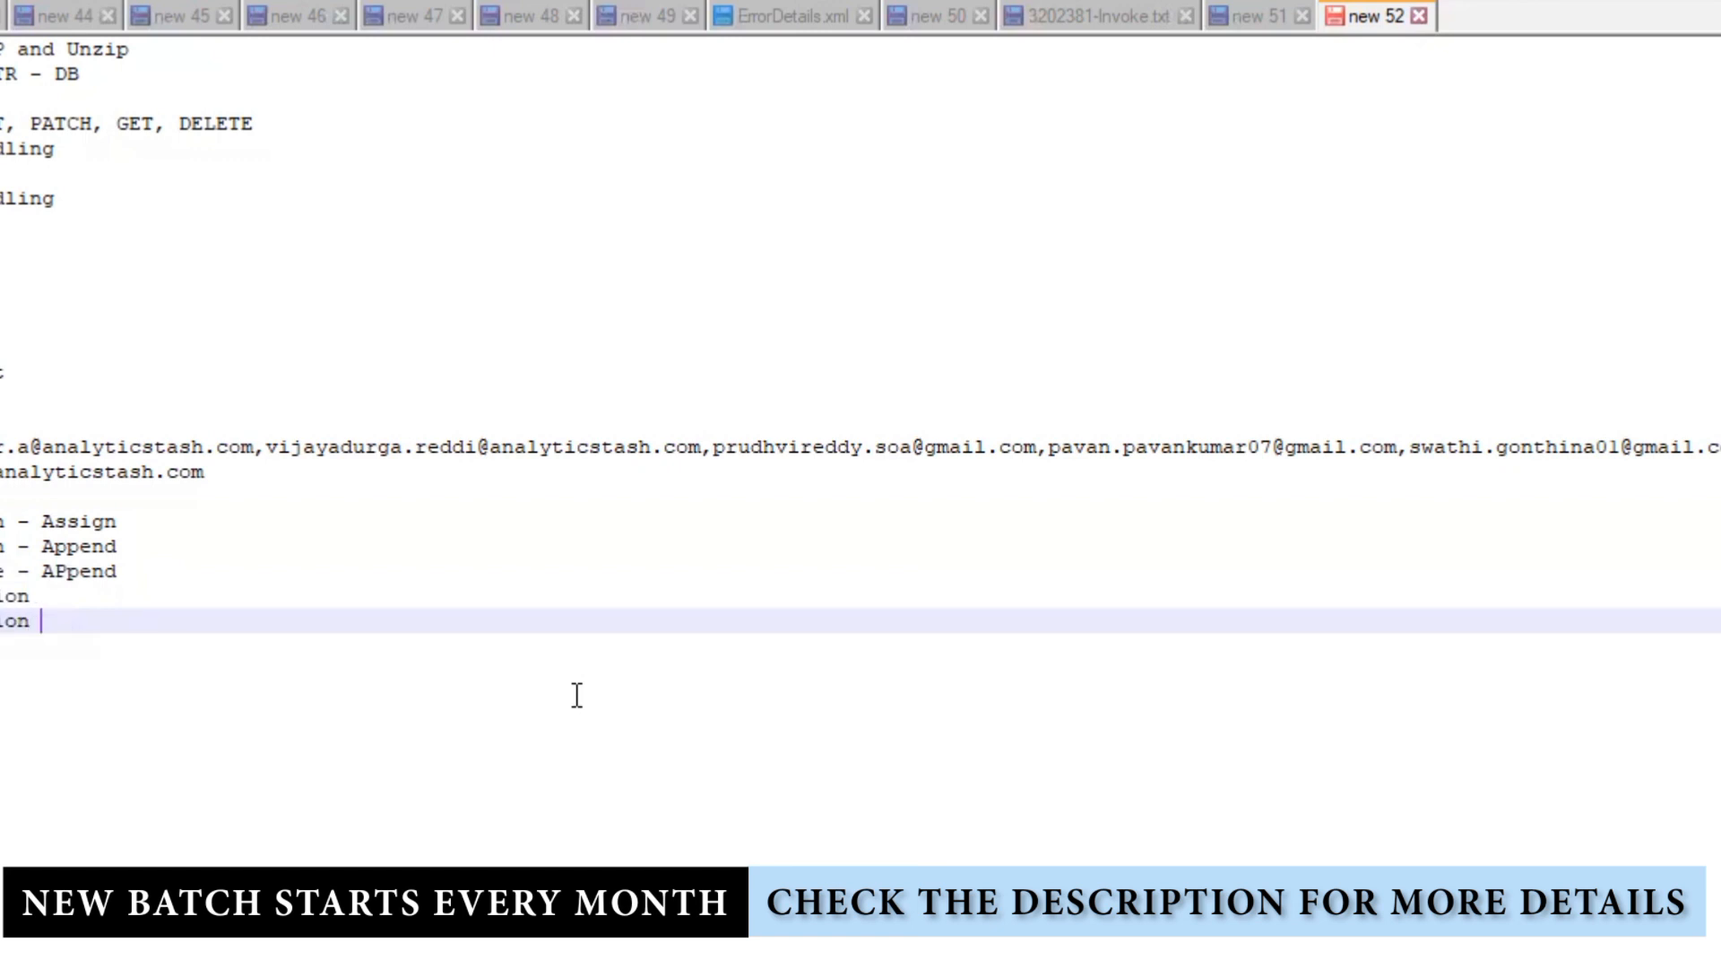
type("with At")
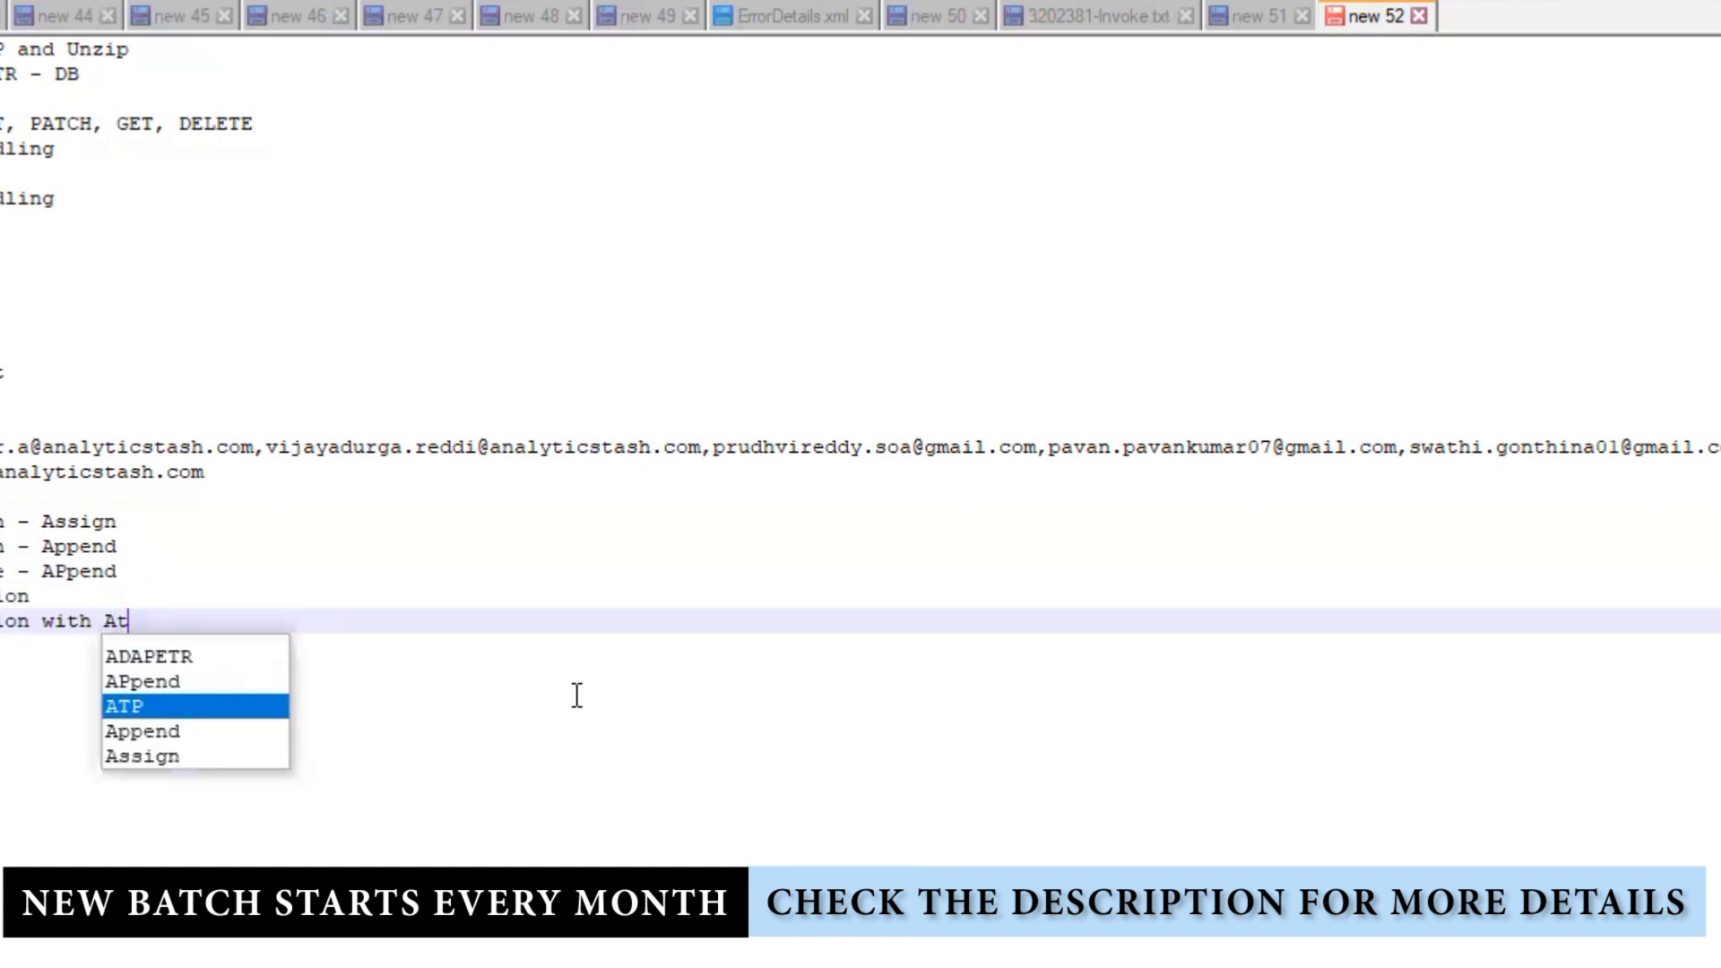
type("tachment")
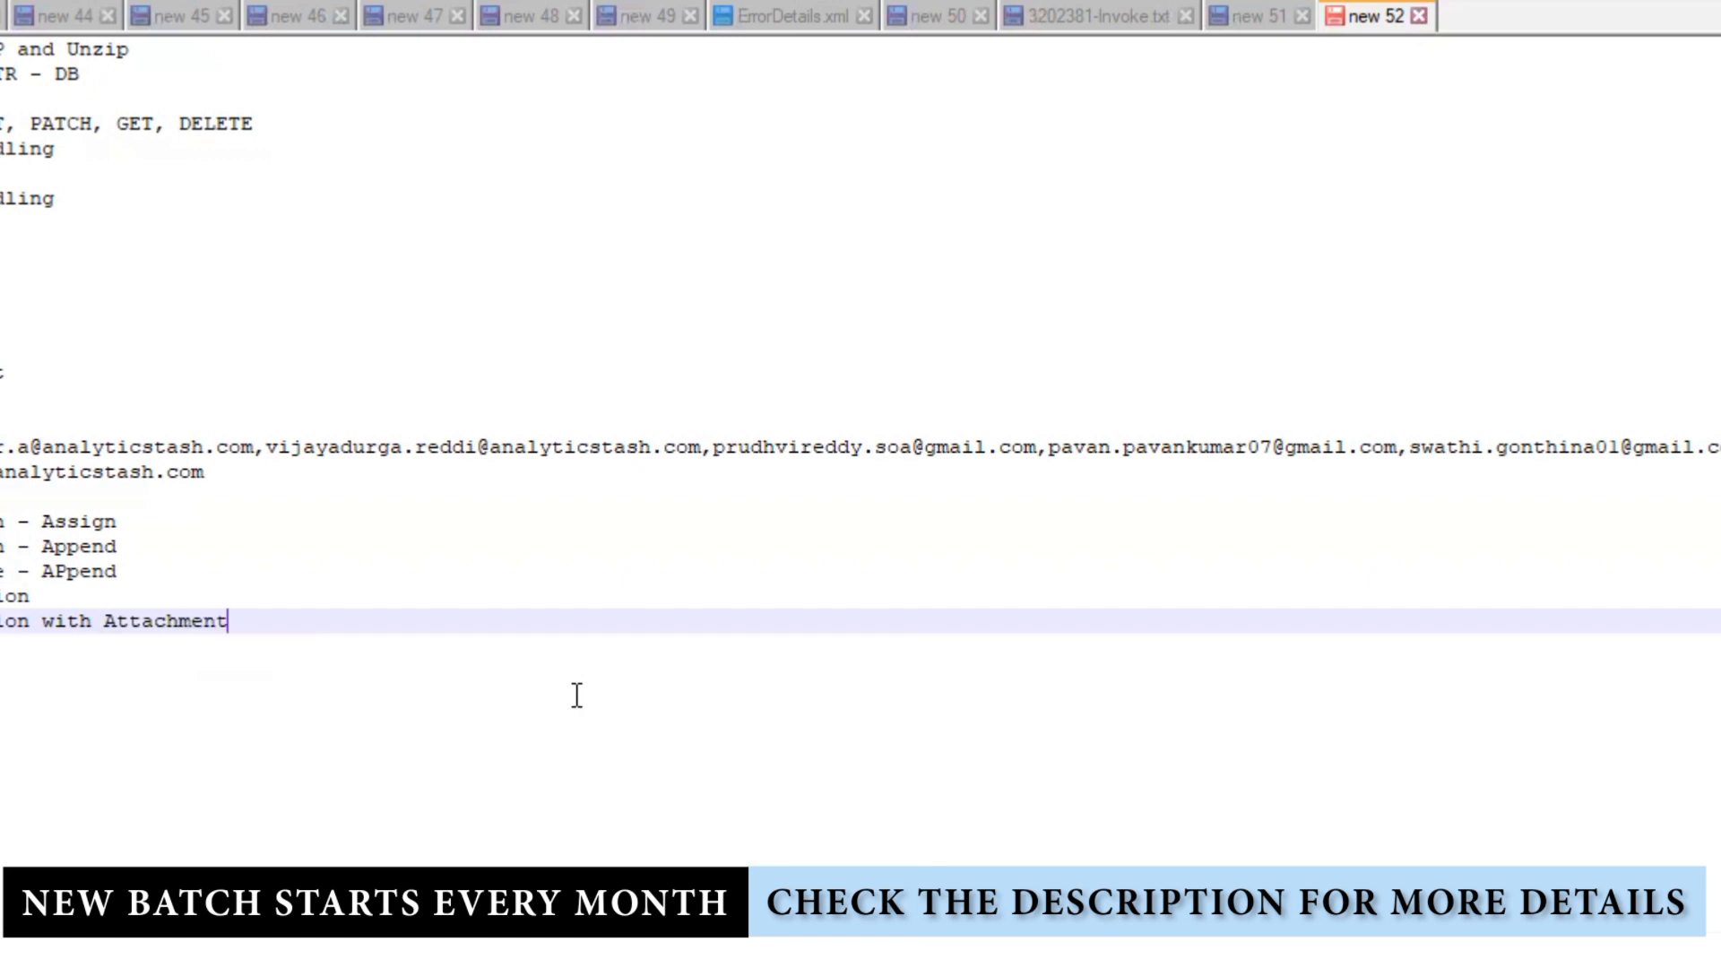
key("shift+Up")
key("shift+Up")
key("shift+Up")
key("shift+Up")
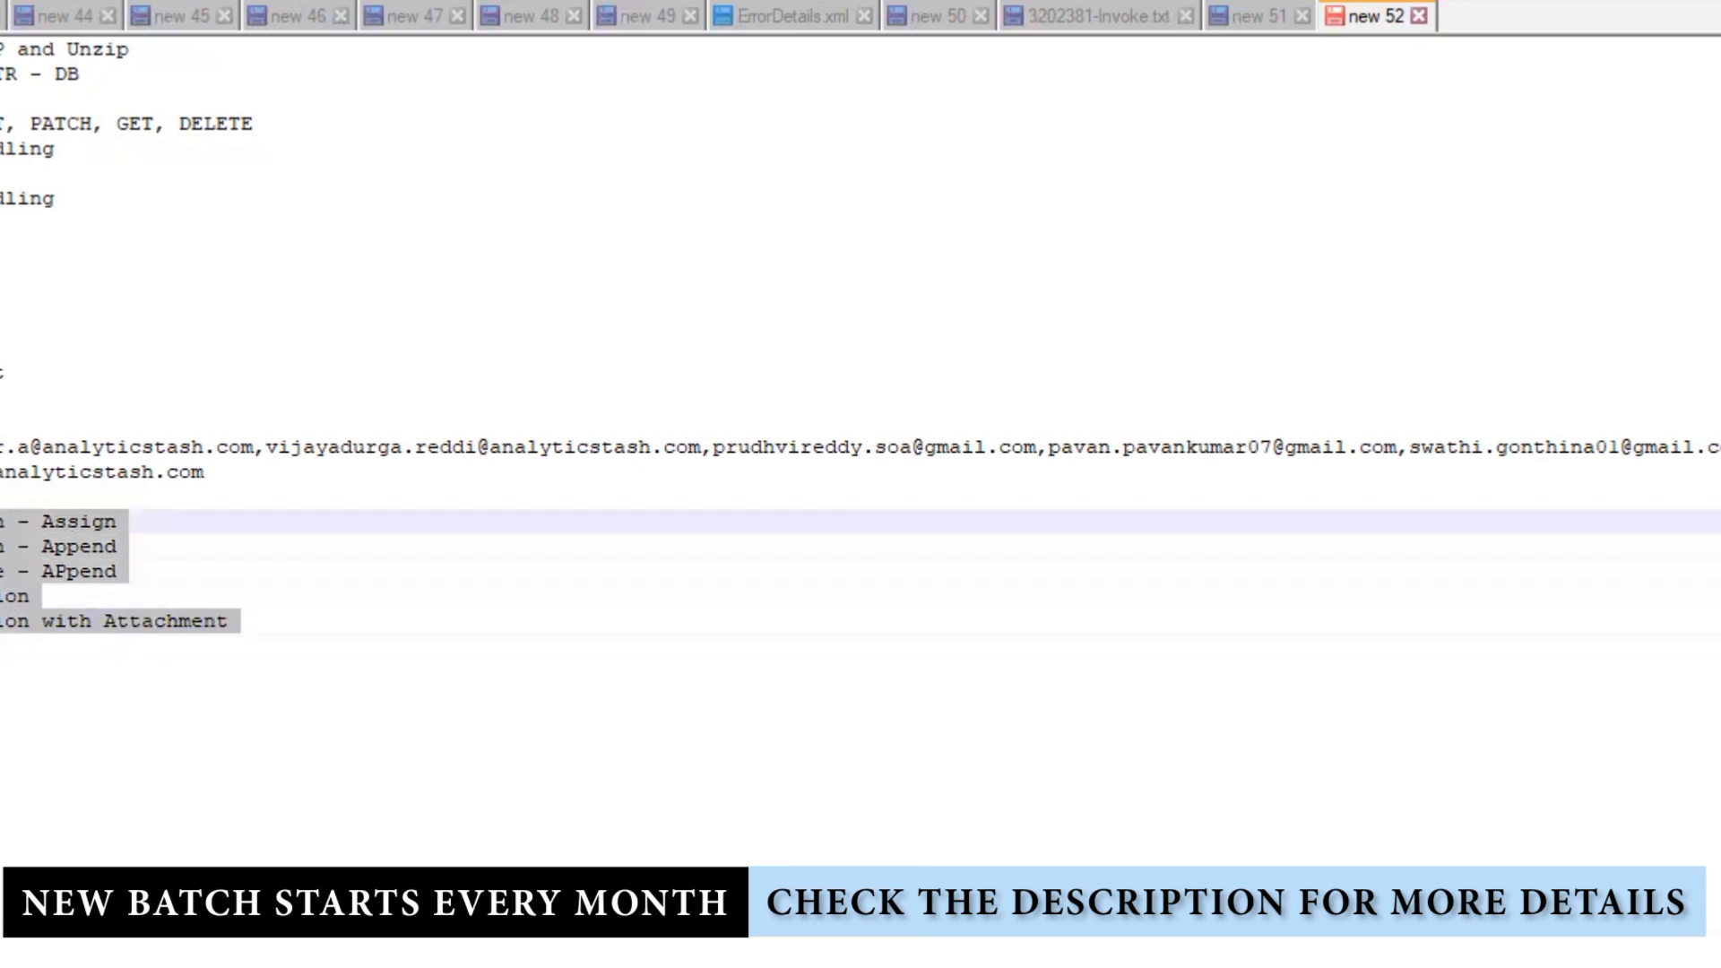
left_click(267, 620)
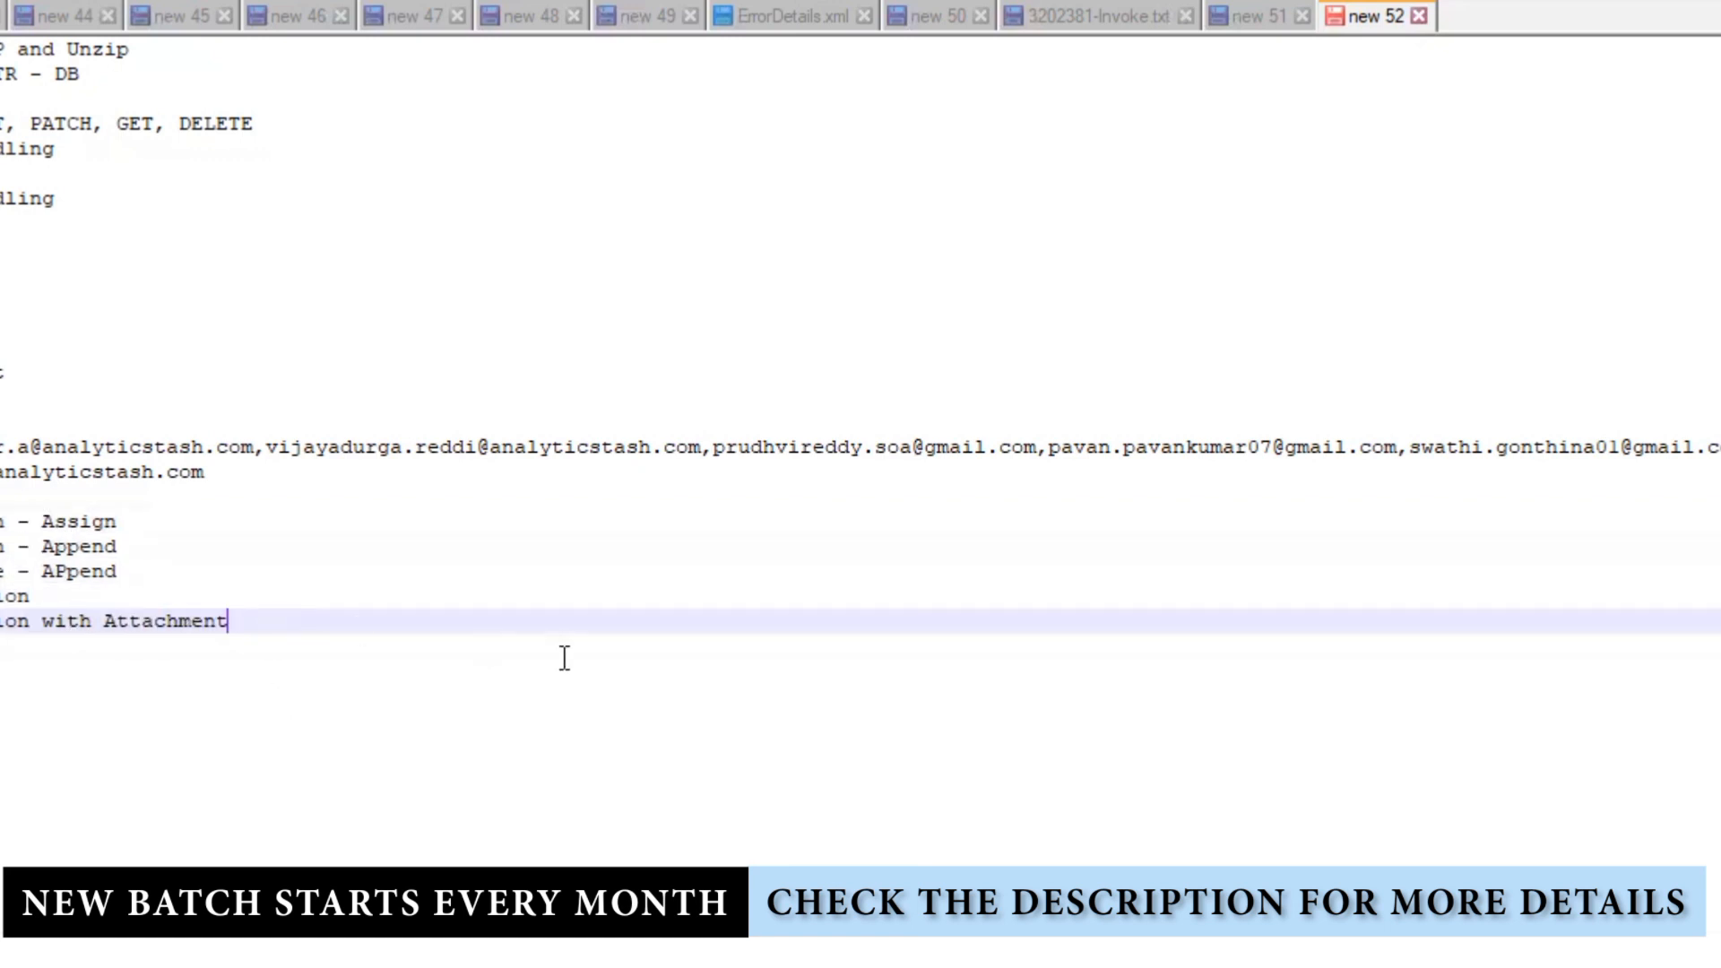
key("Return")
key("Return")
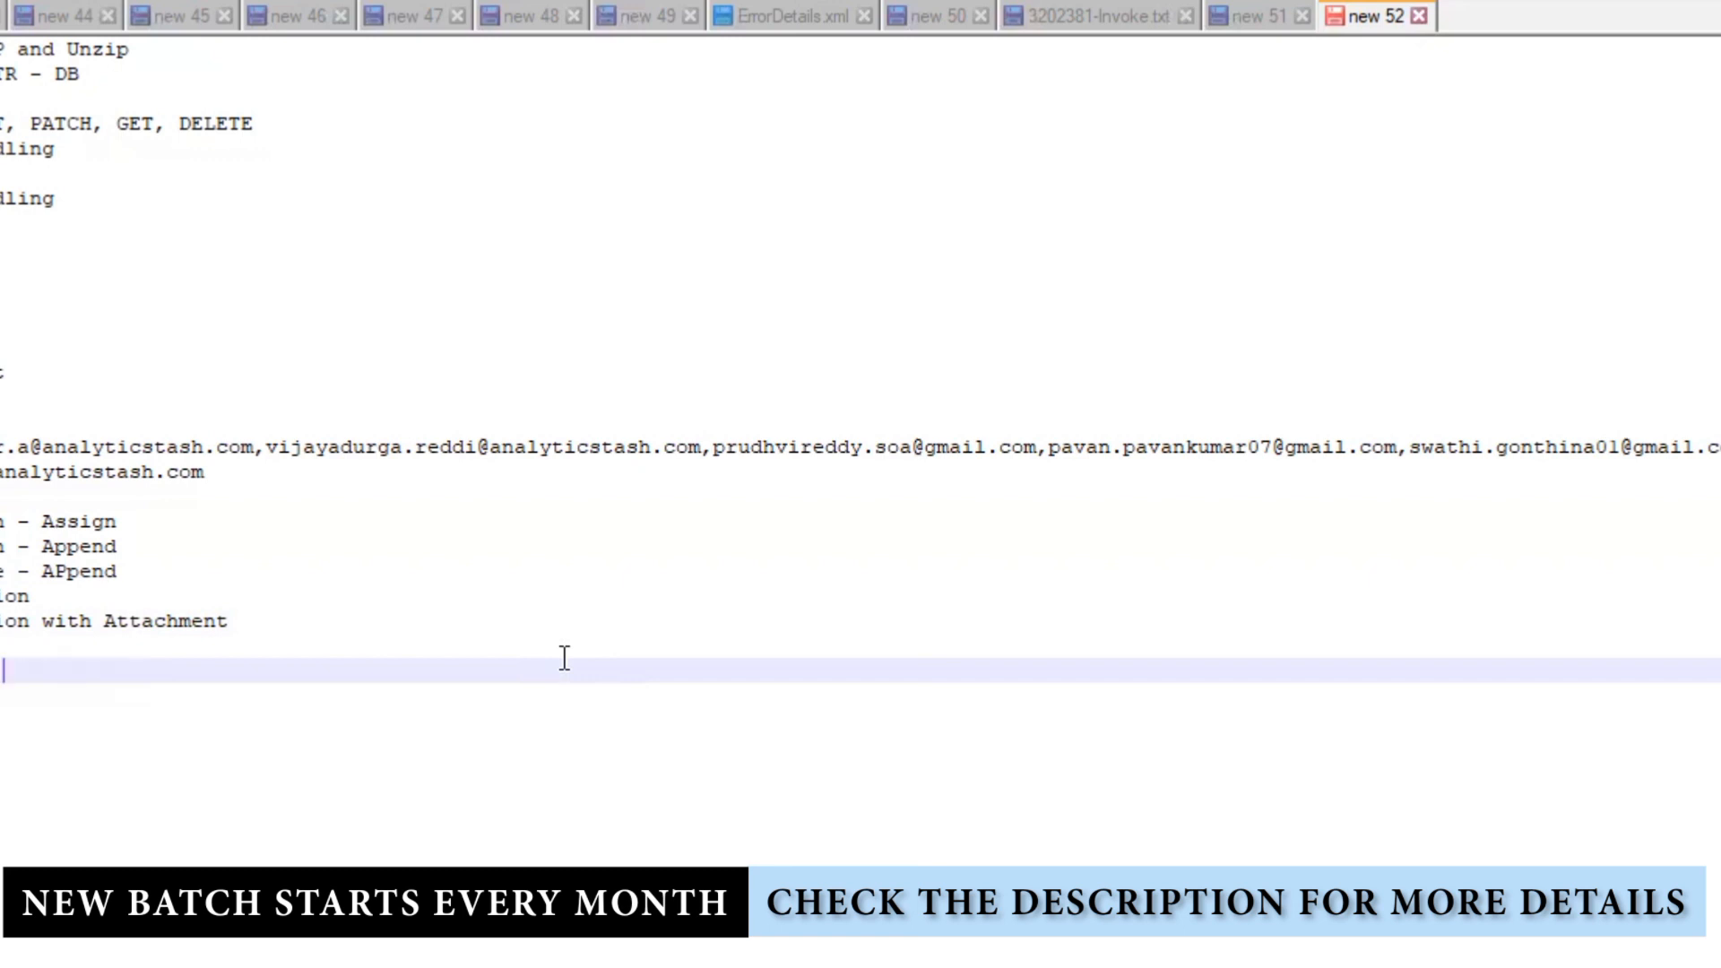
Step: Add a 'REST Based API' line, removing the trailing ', SCHEDULE', then blank lines
type("REST Based ")
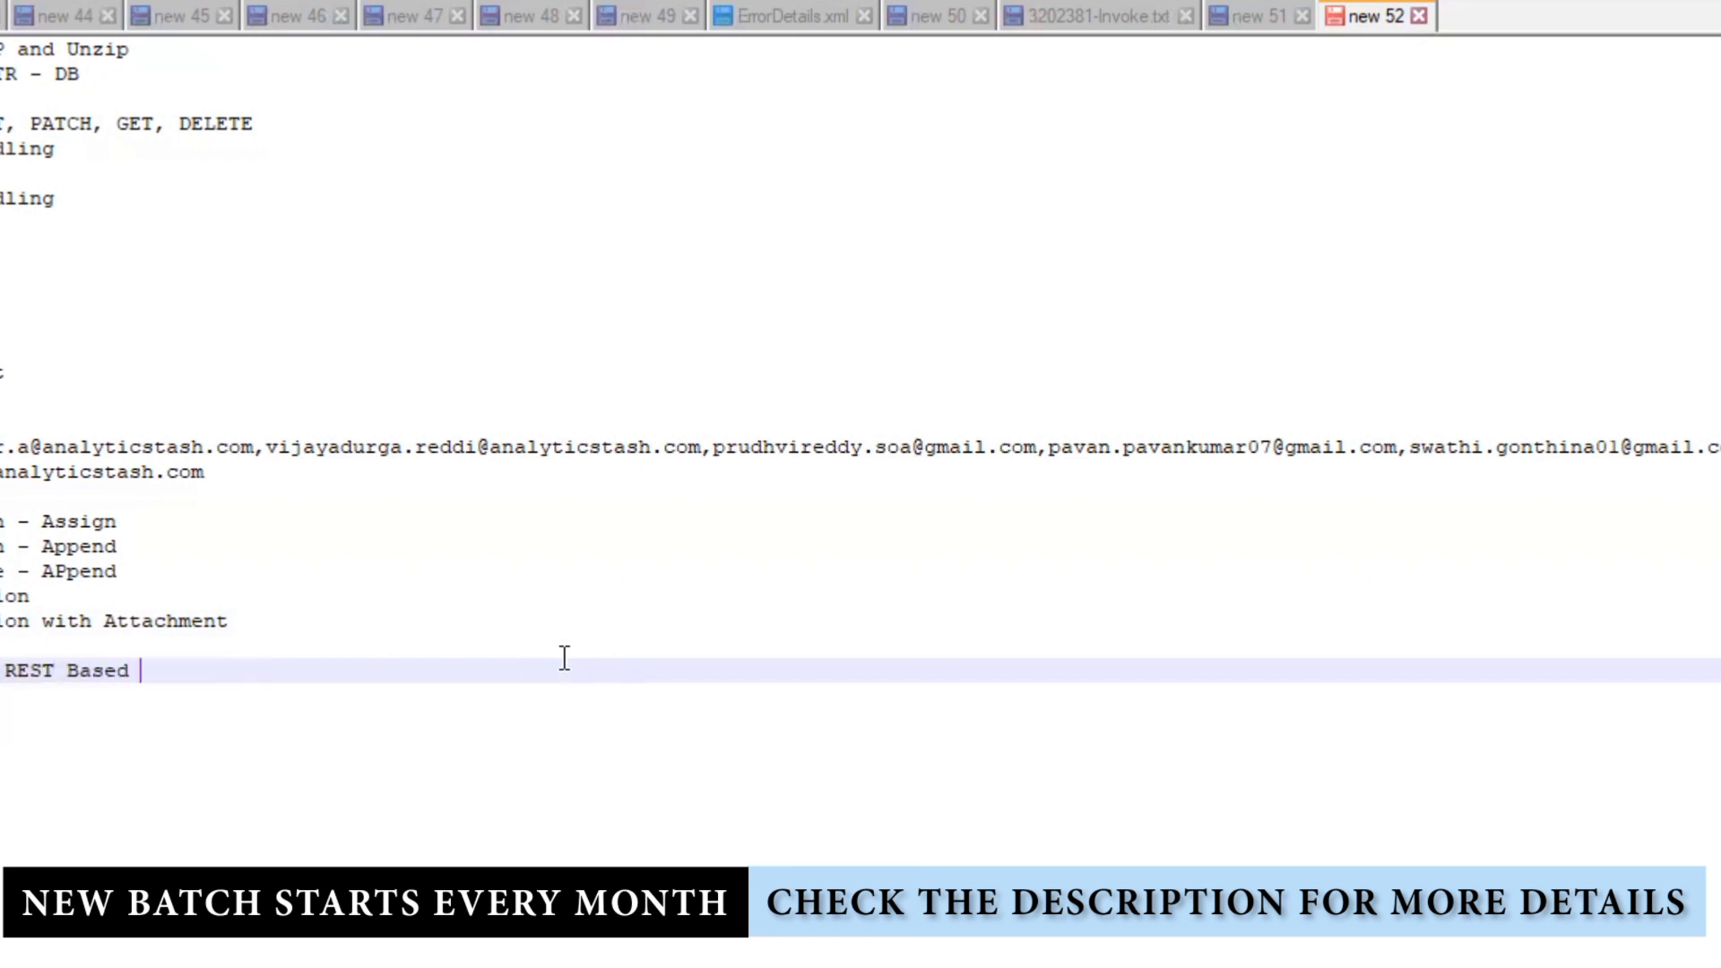
type("API")
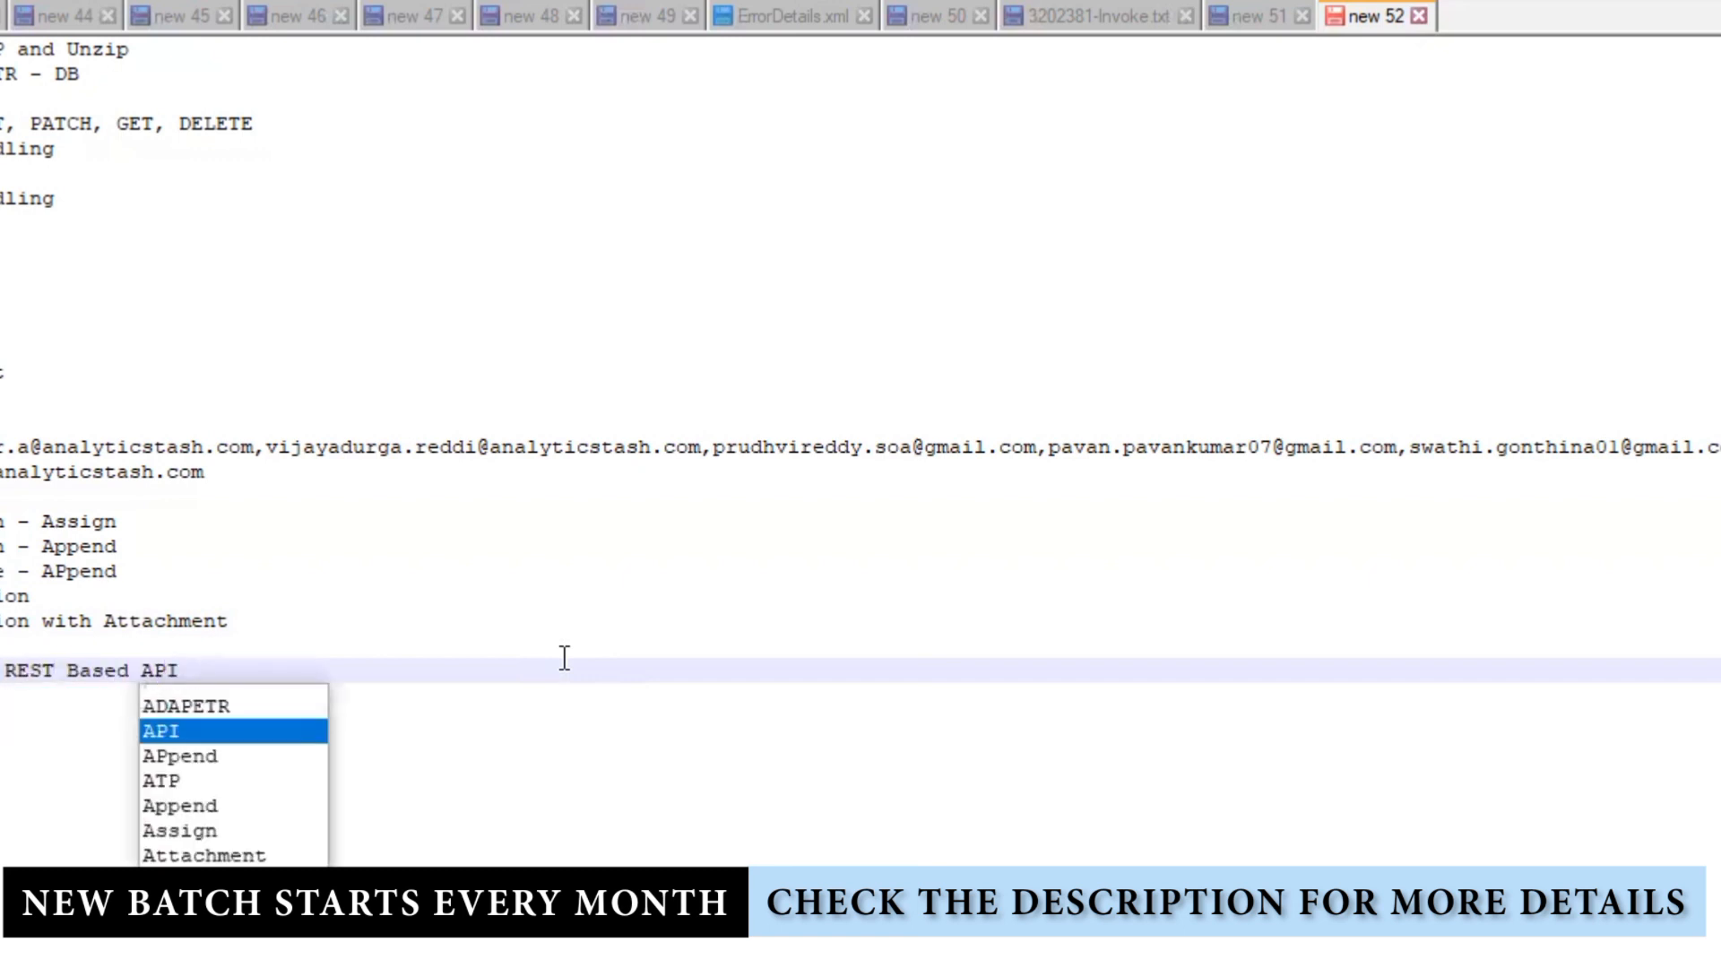
type(",")
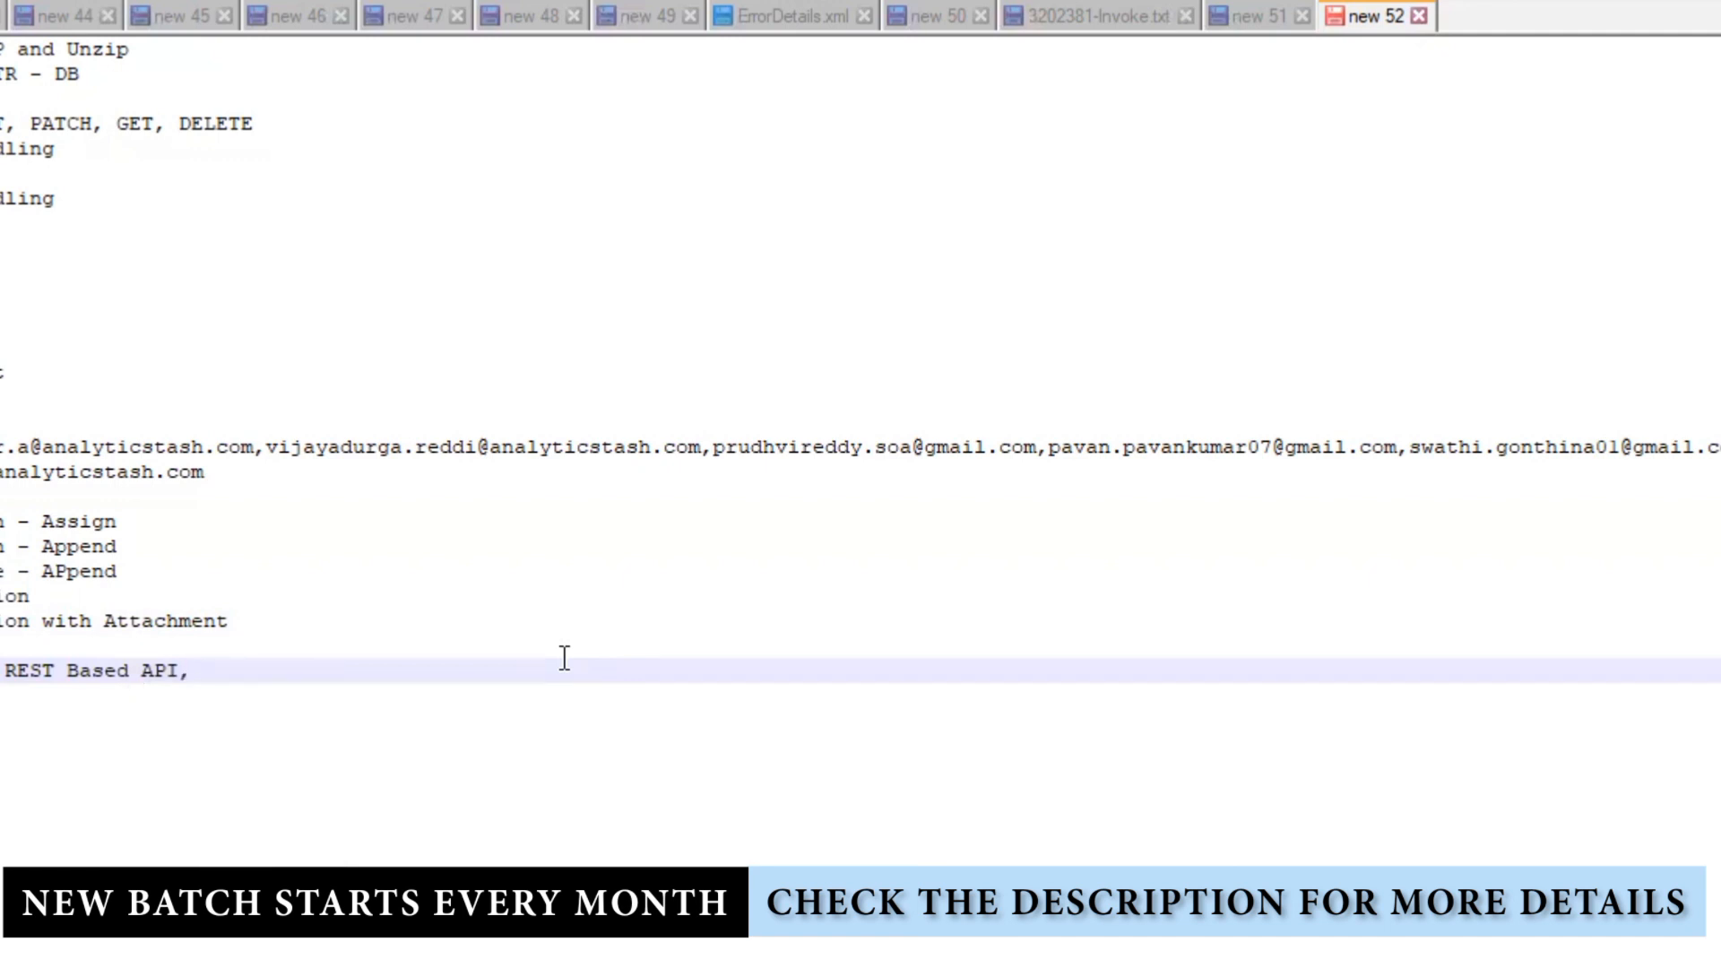
type(" SCHEDULE")
double_click(2, 547)
left_click(493, 768)
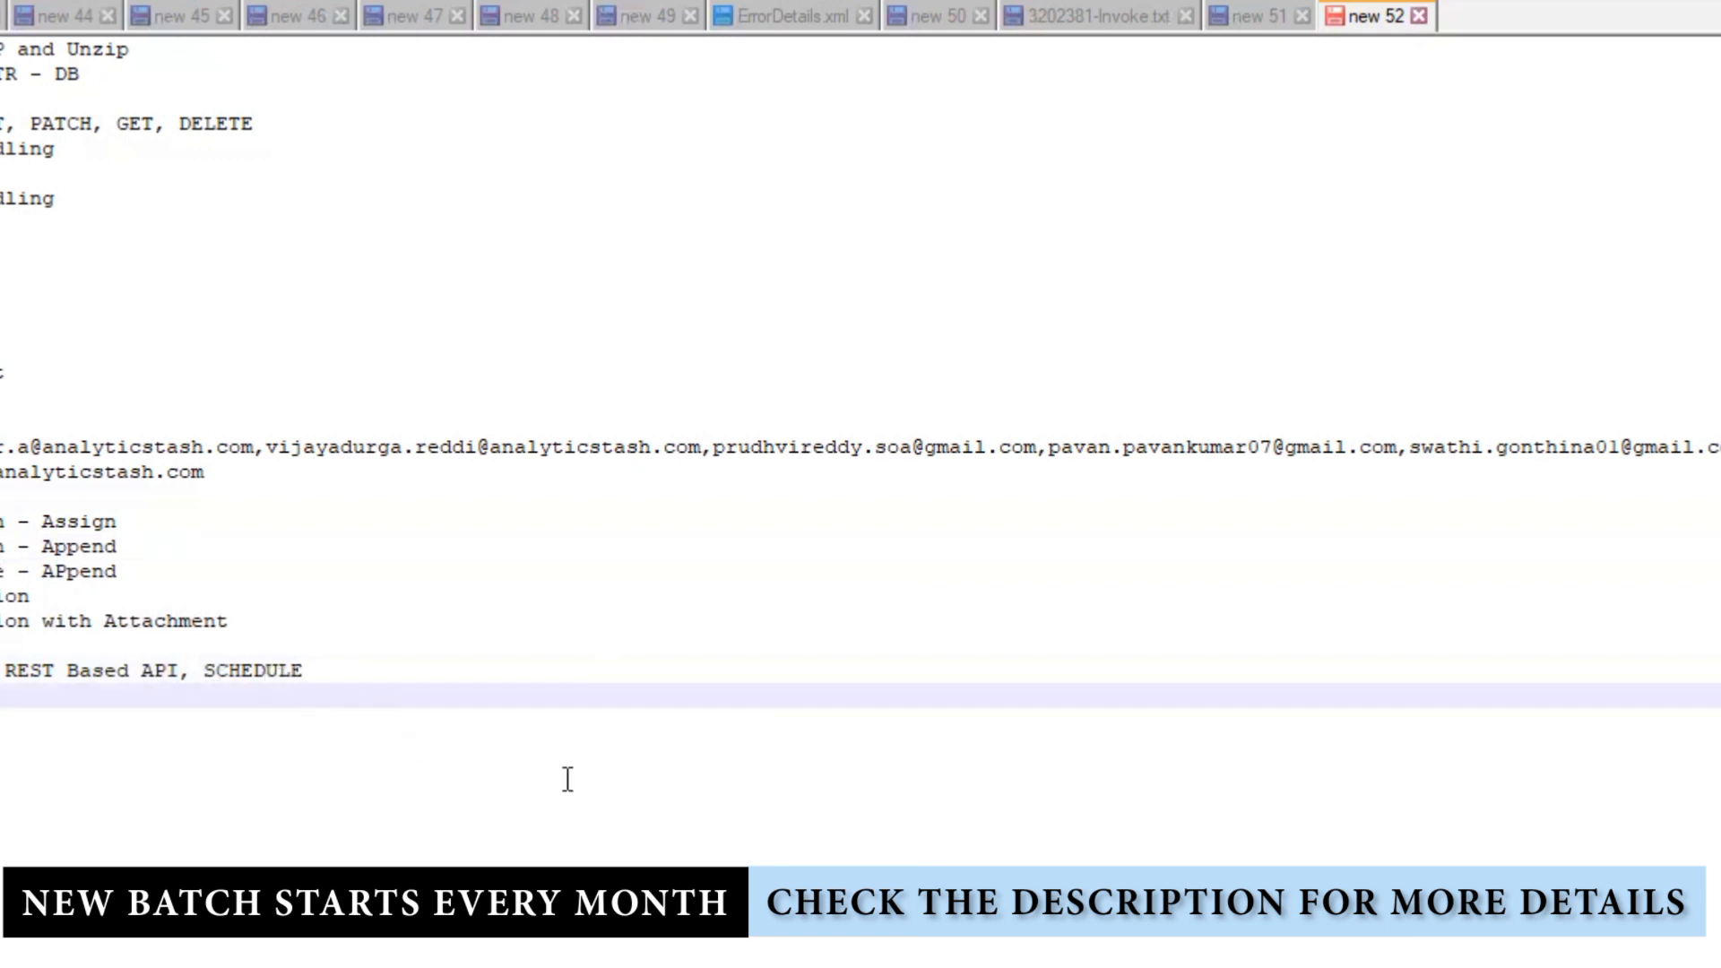
left_click(331, 664)
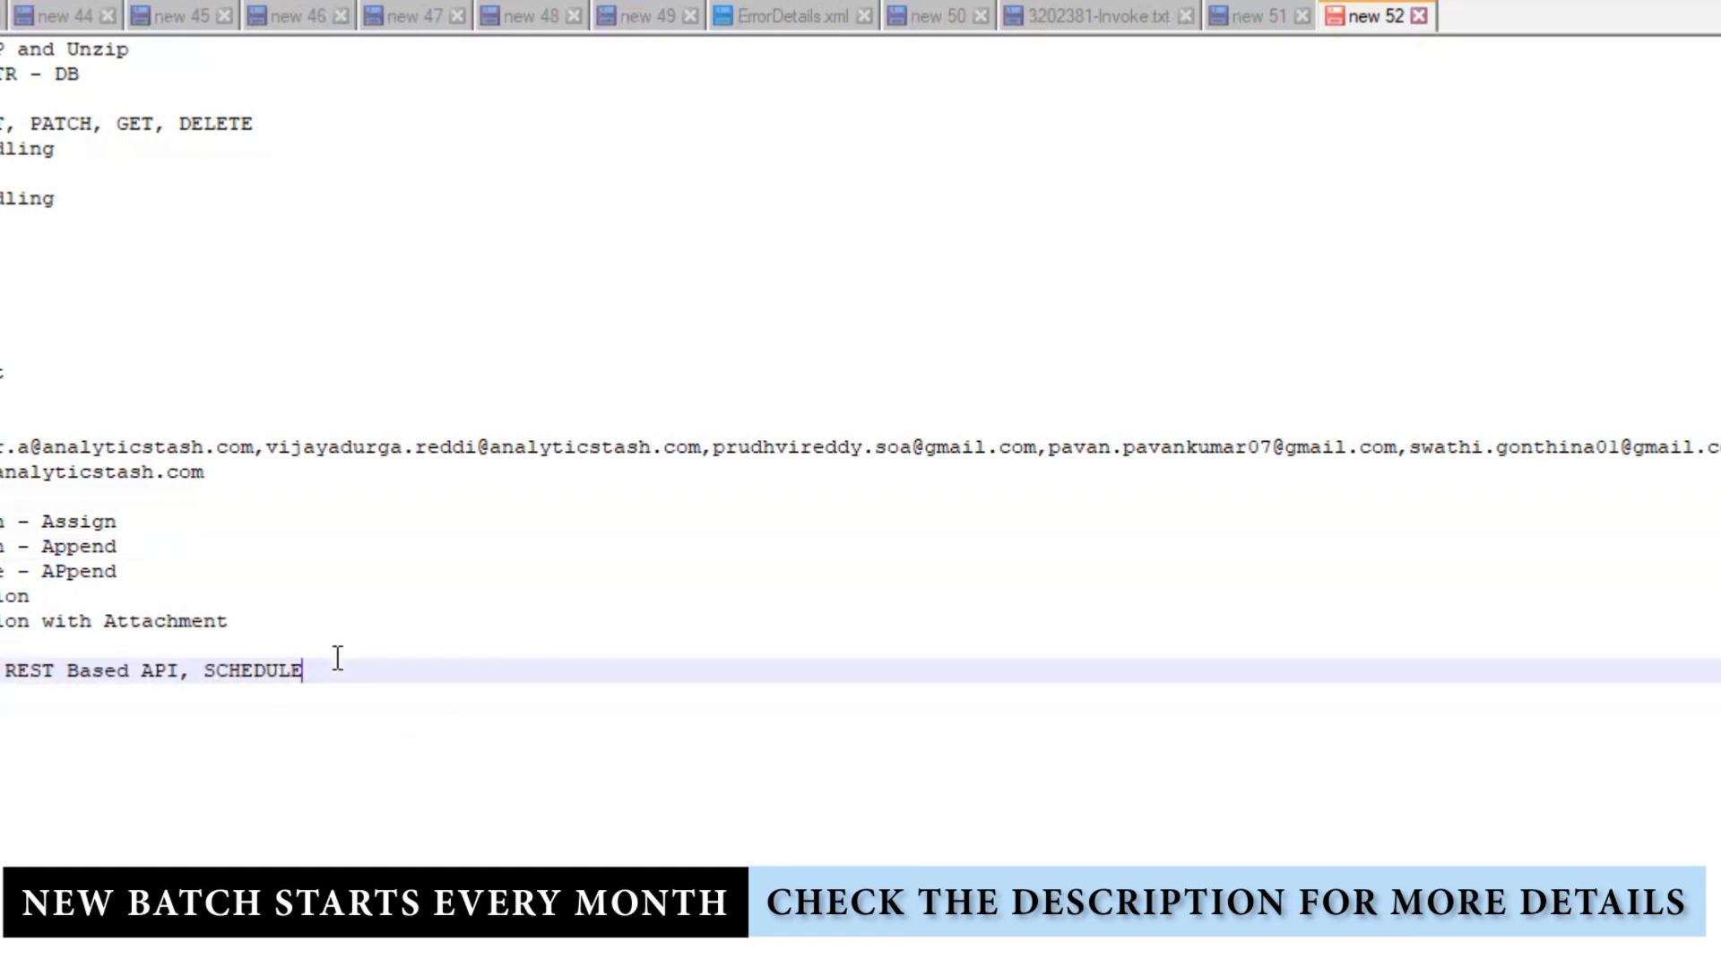
double_click(223, 670)
left_click(479, 740)
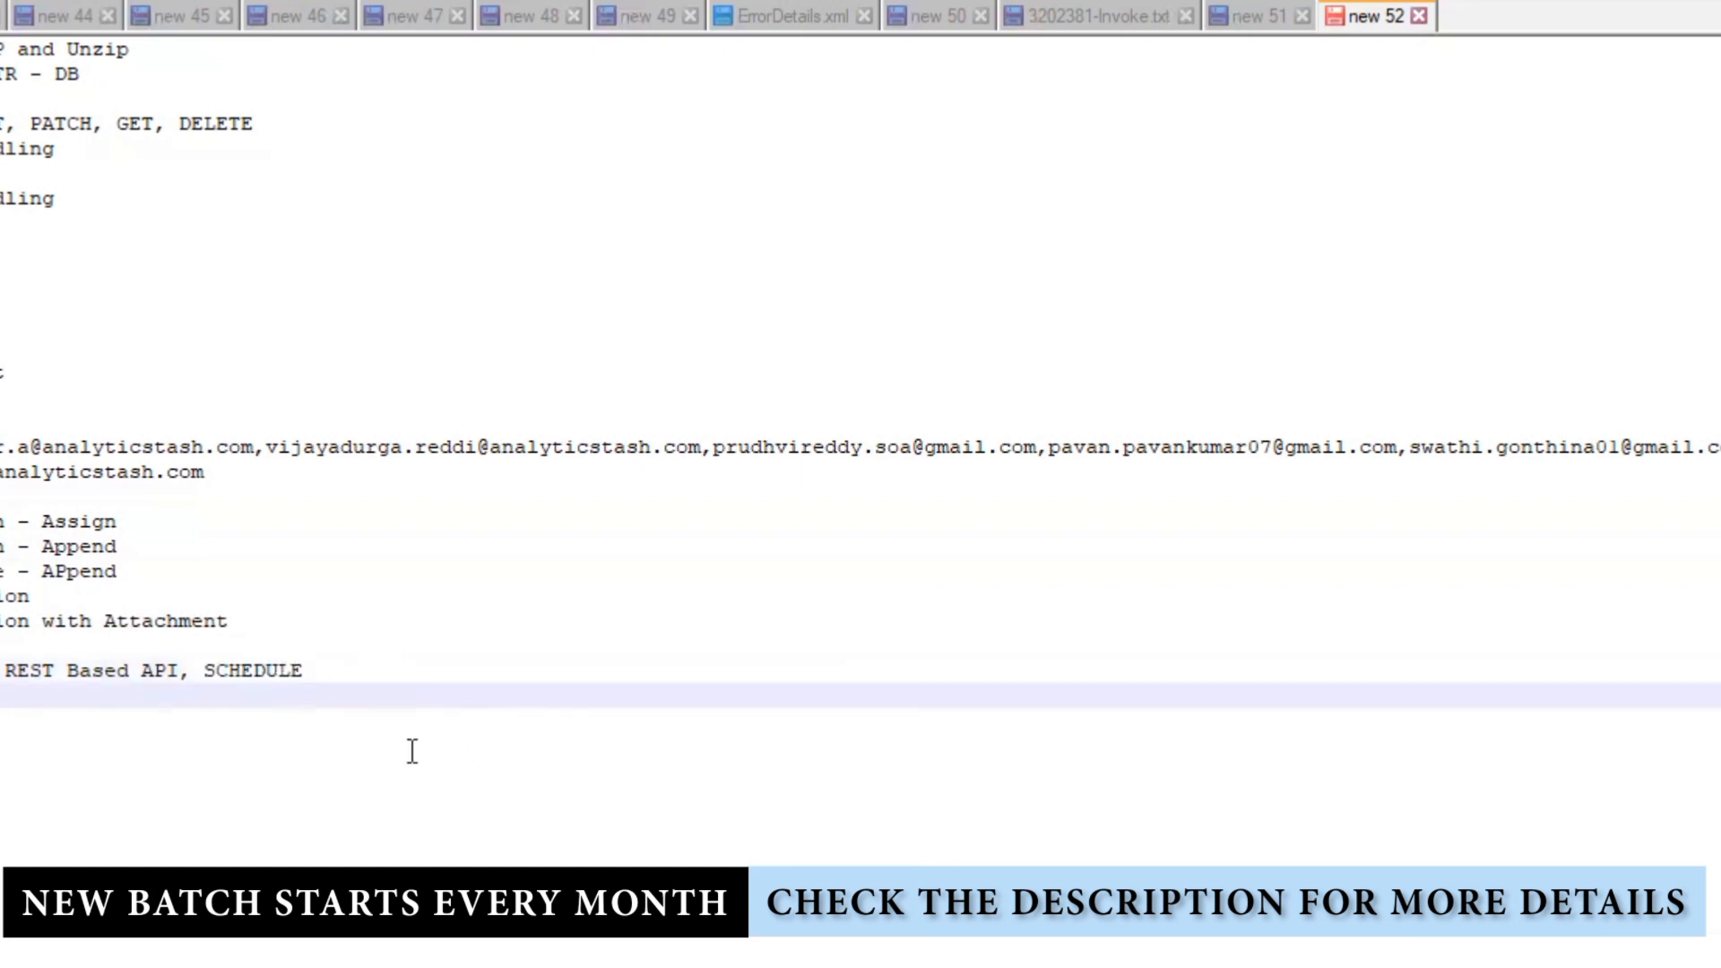
double_click(247, 677)
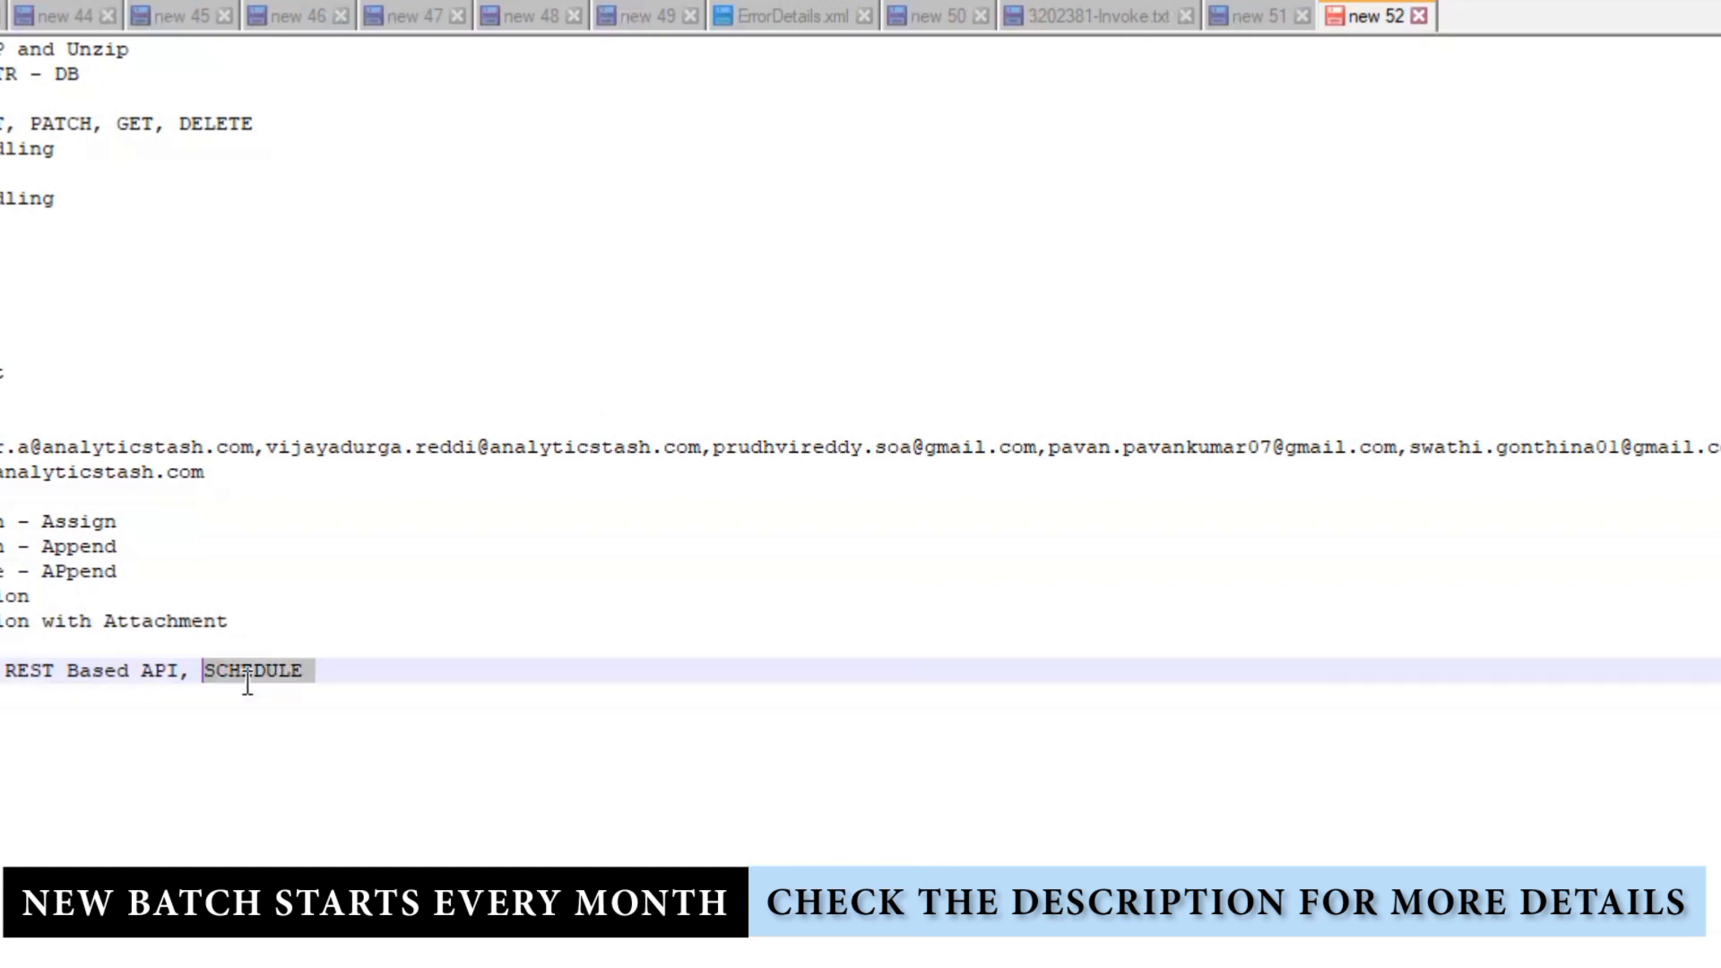
left_click(248, 673)
left_click_drag(342, 673, 170, 670)
key("Delete")
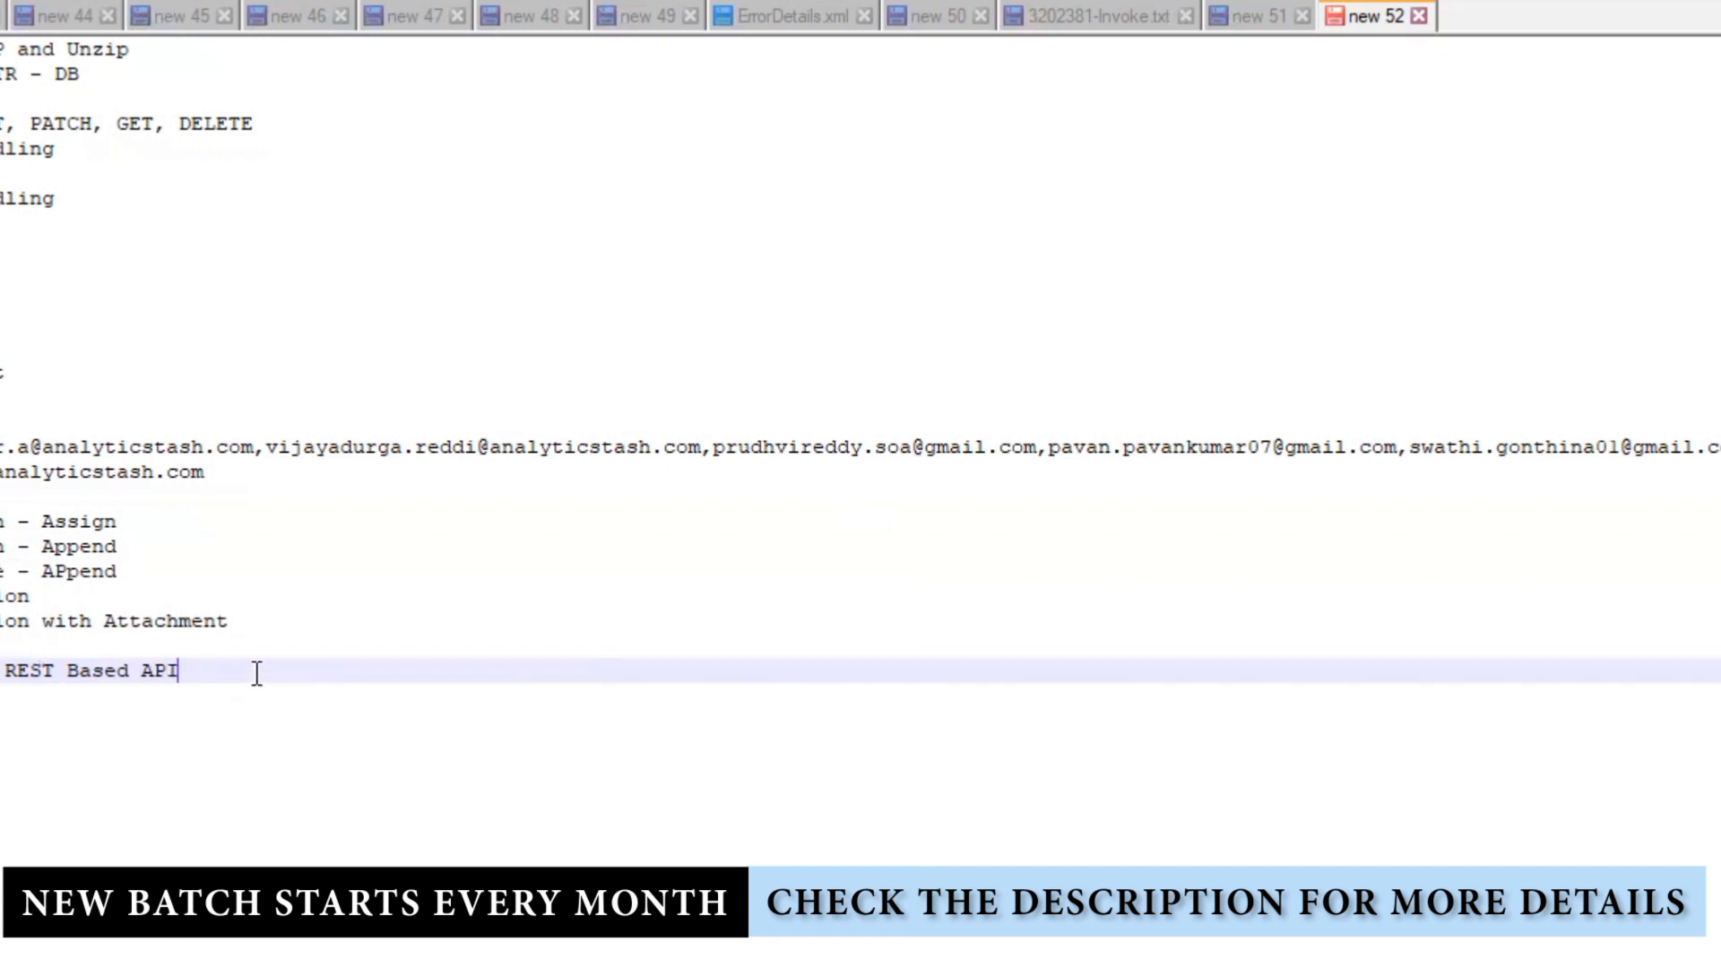
key("Return")
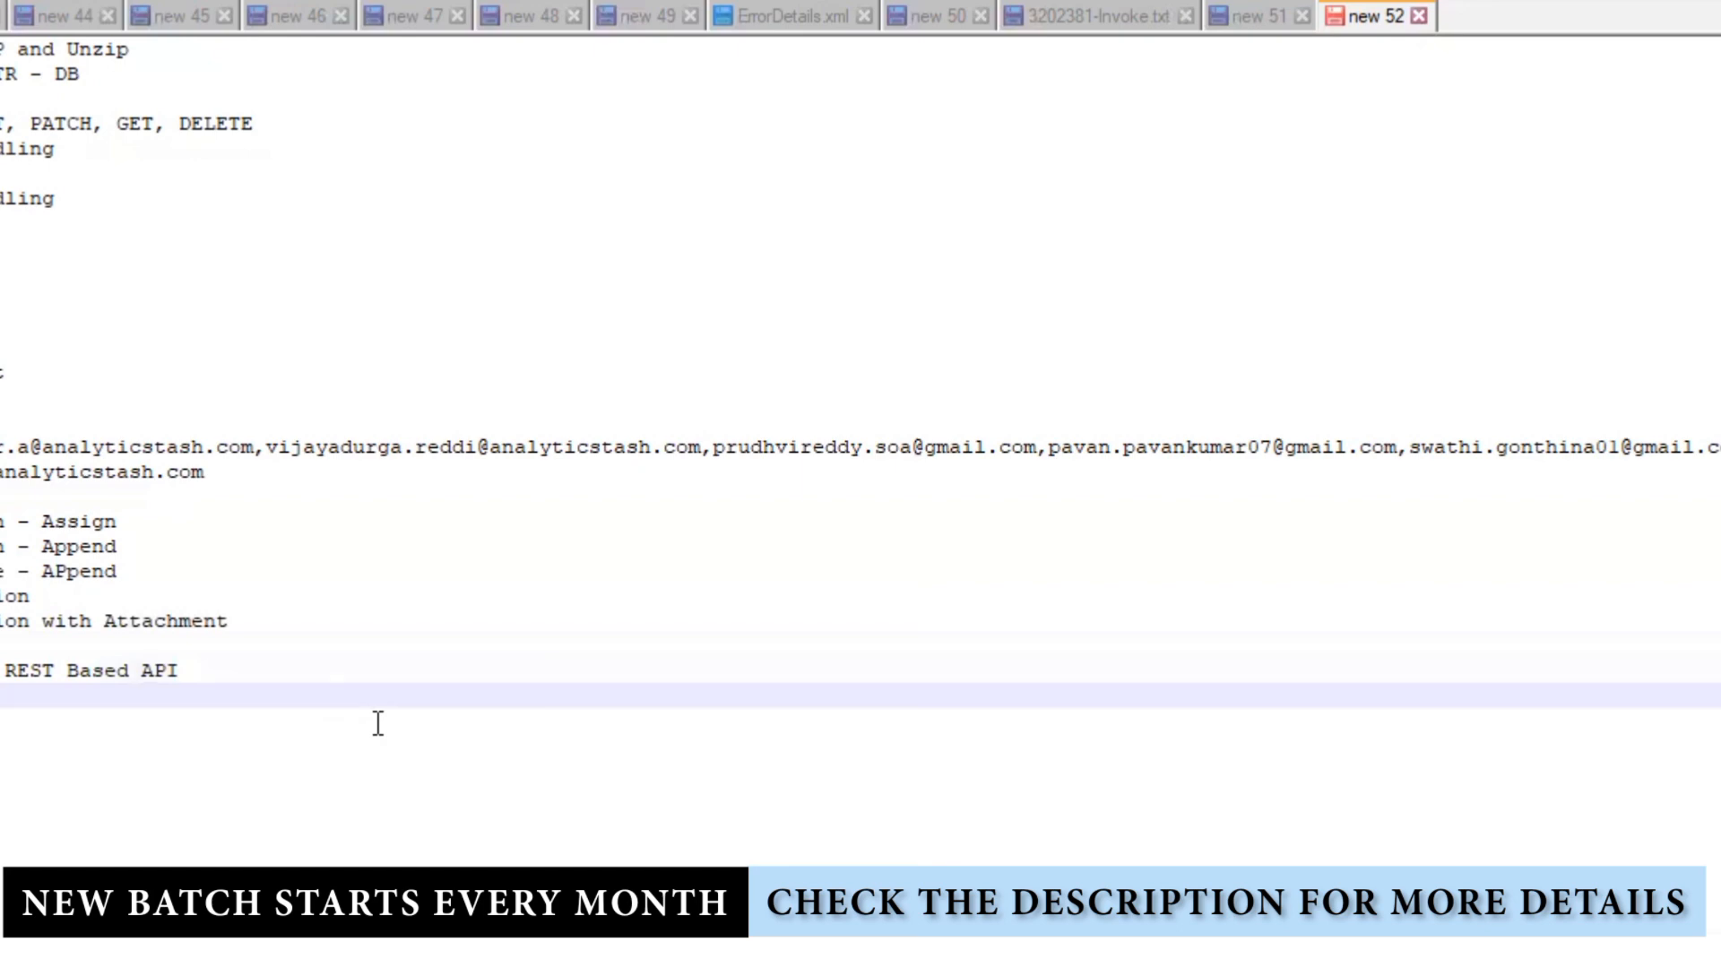
key("Return")
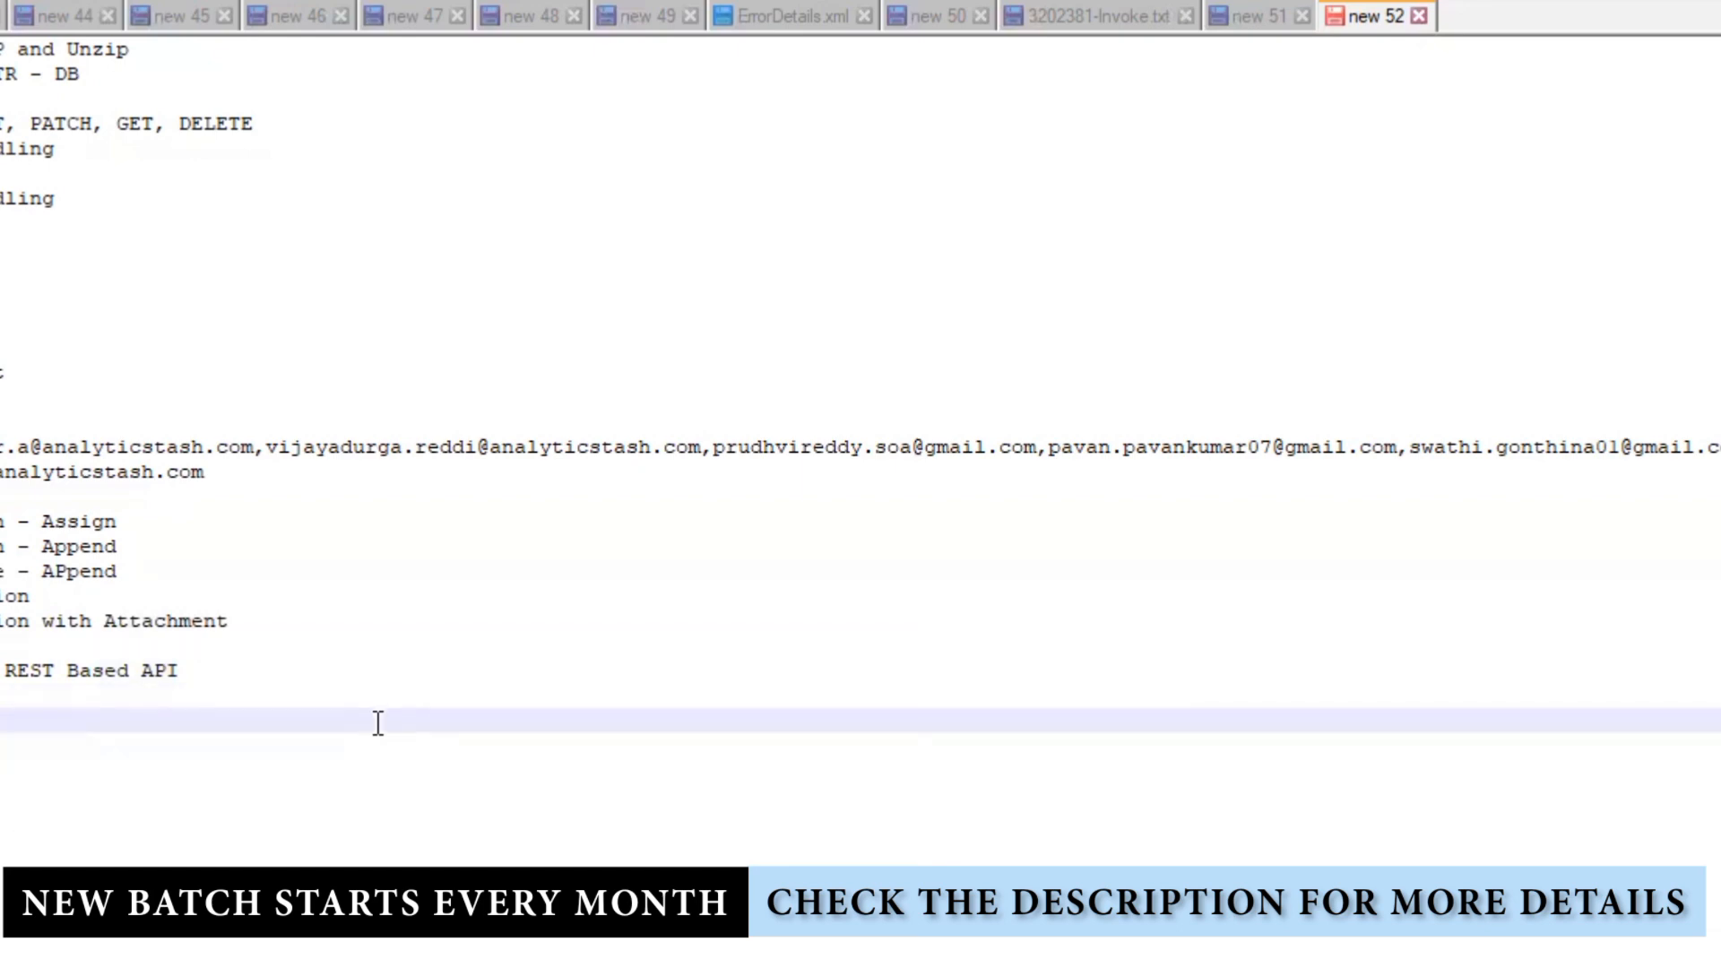
Step: Insert five empty lines beneath the REST Based API note in new 52
key("Return")
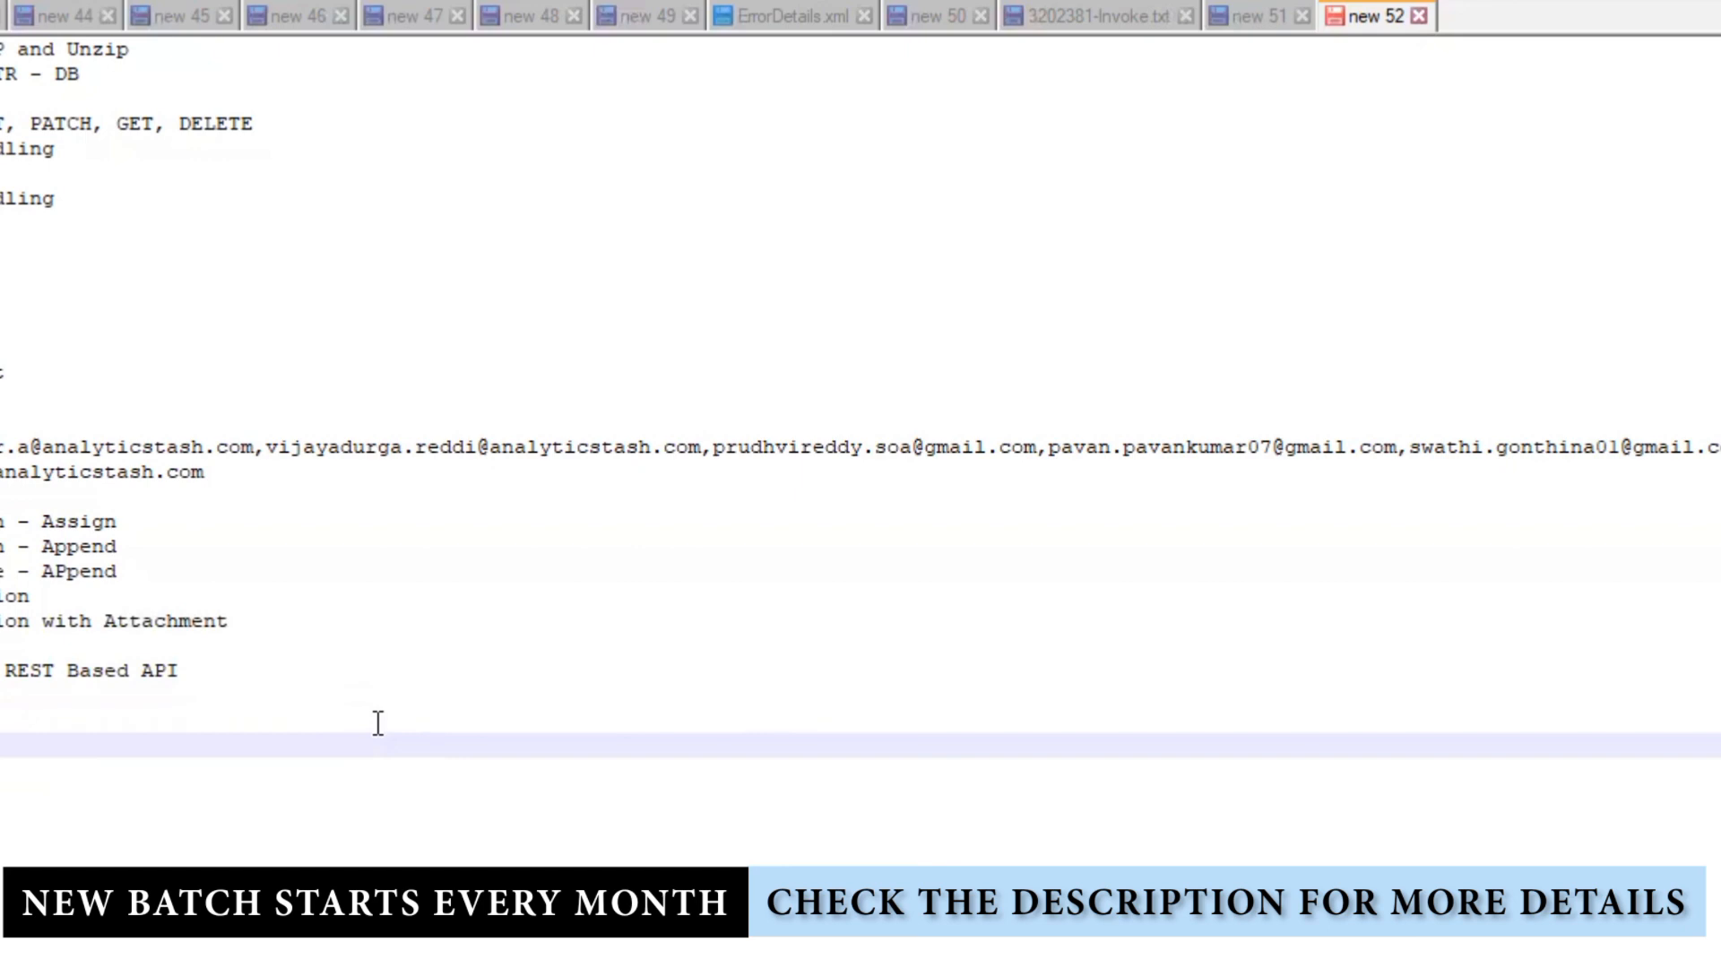
left_click(377, 722)
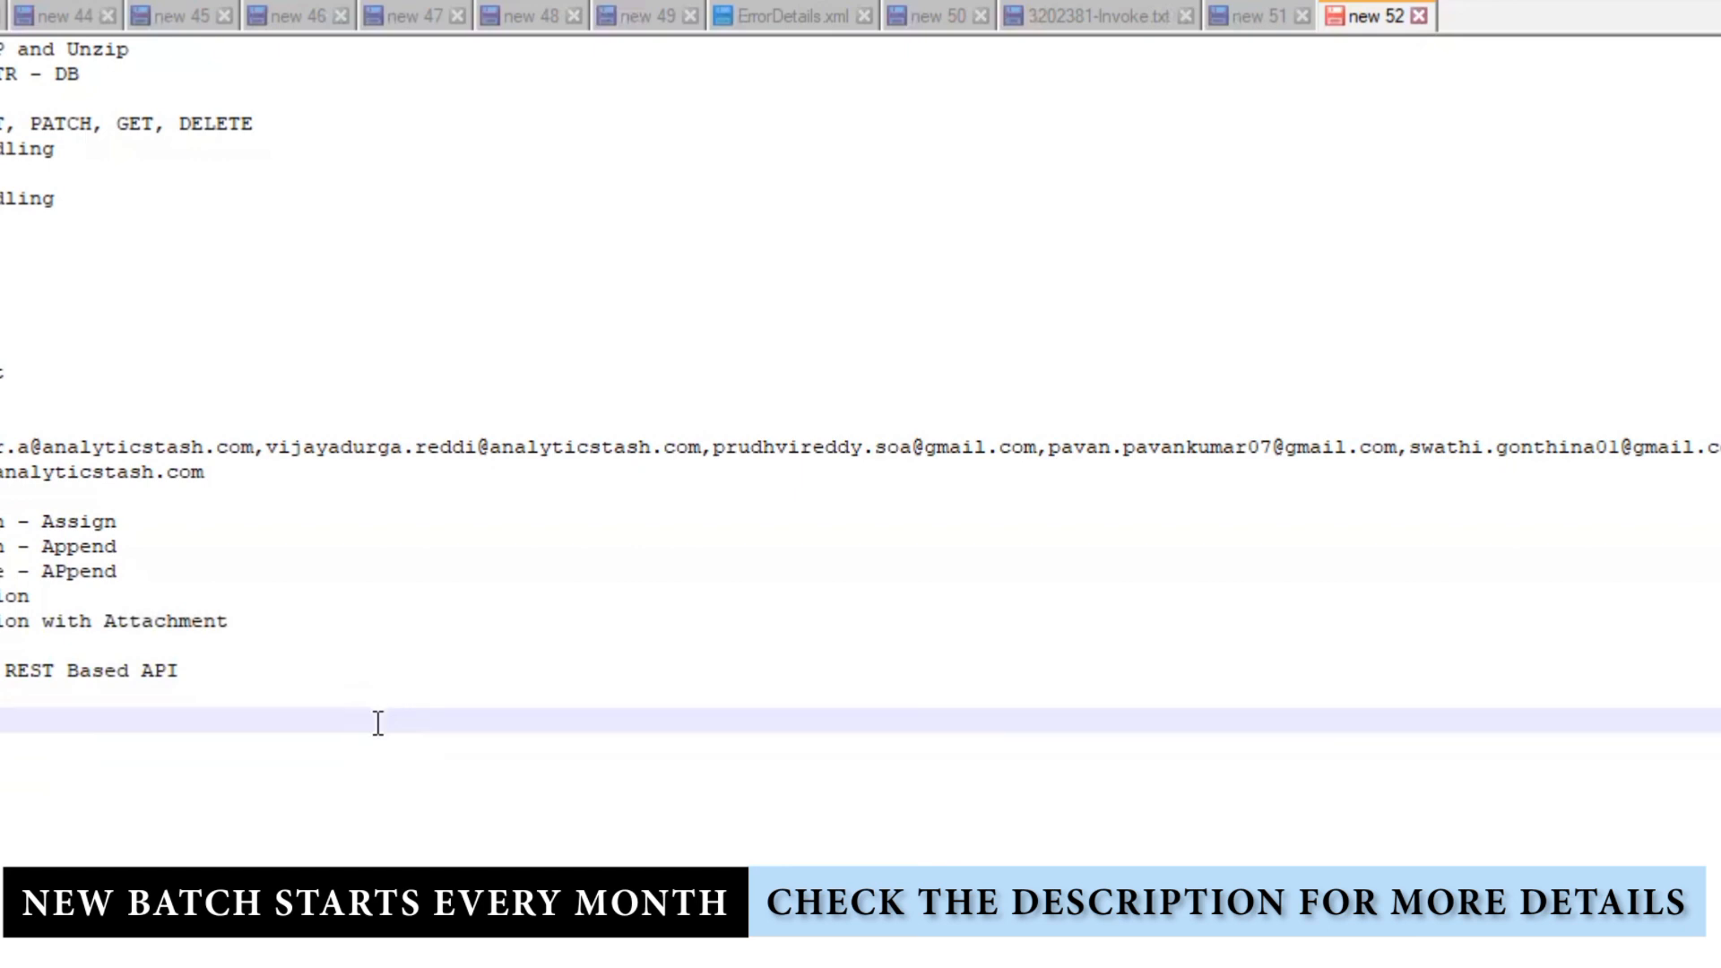
type("R")
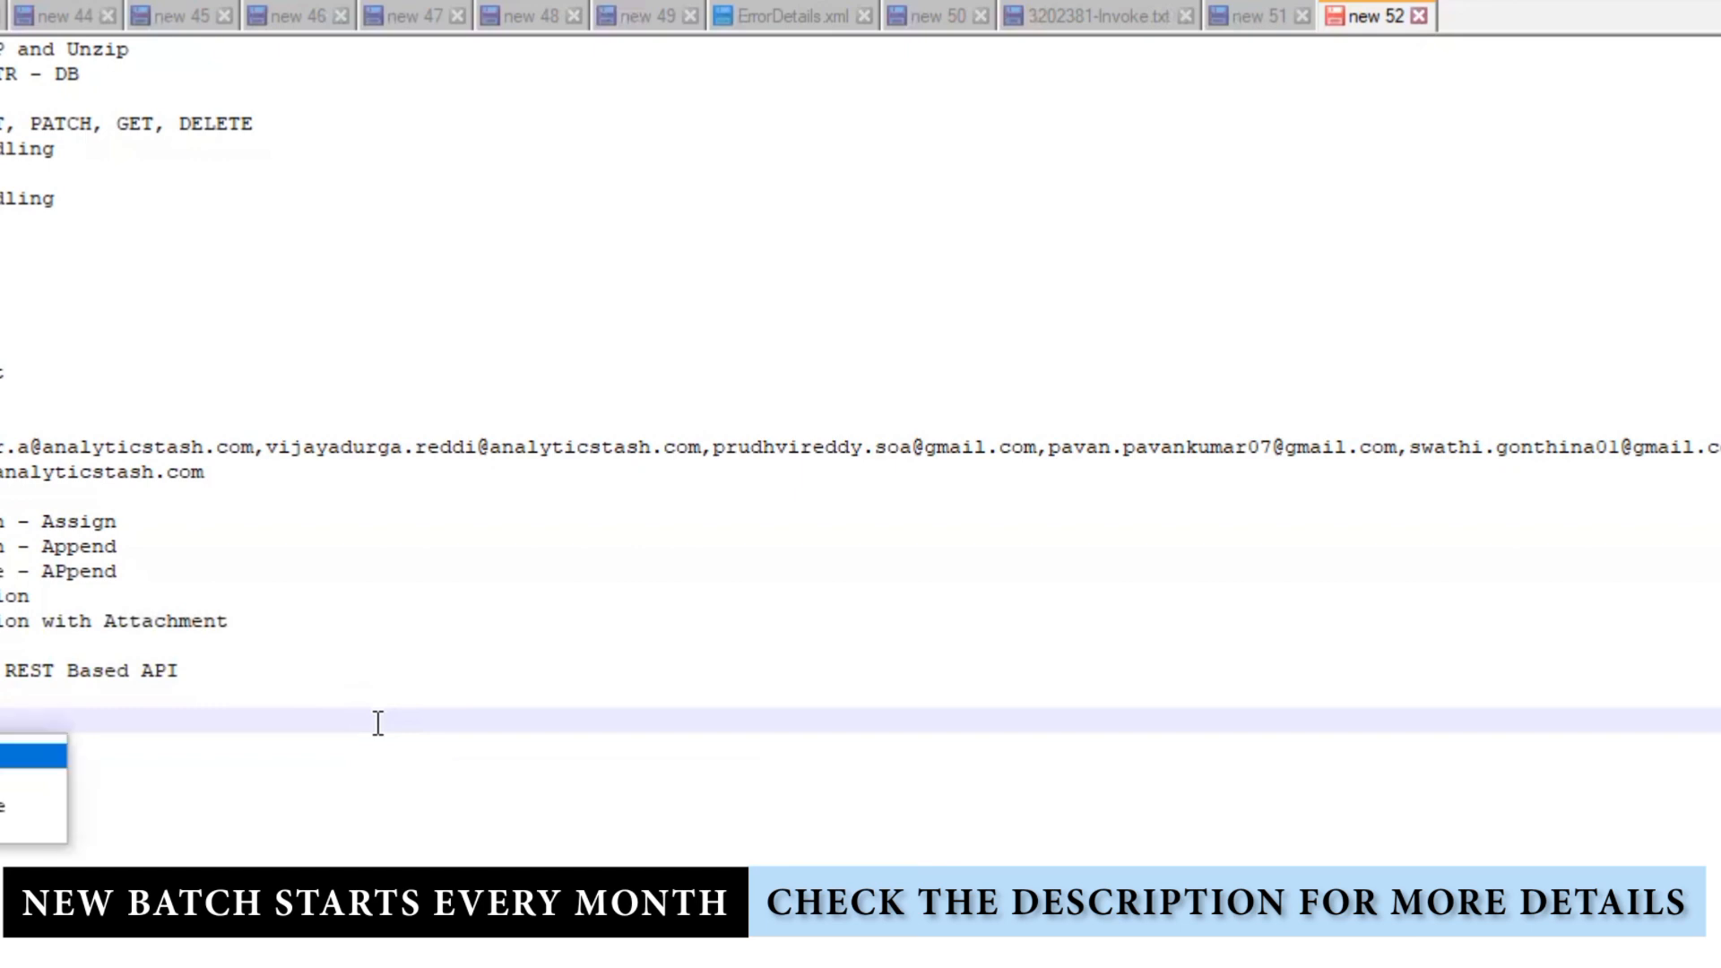
key("Escape")
key("Return")
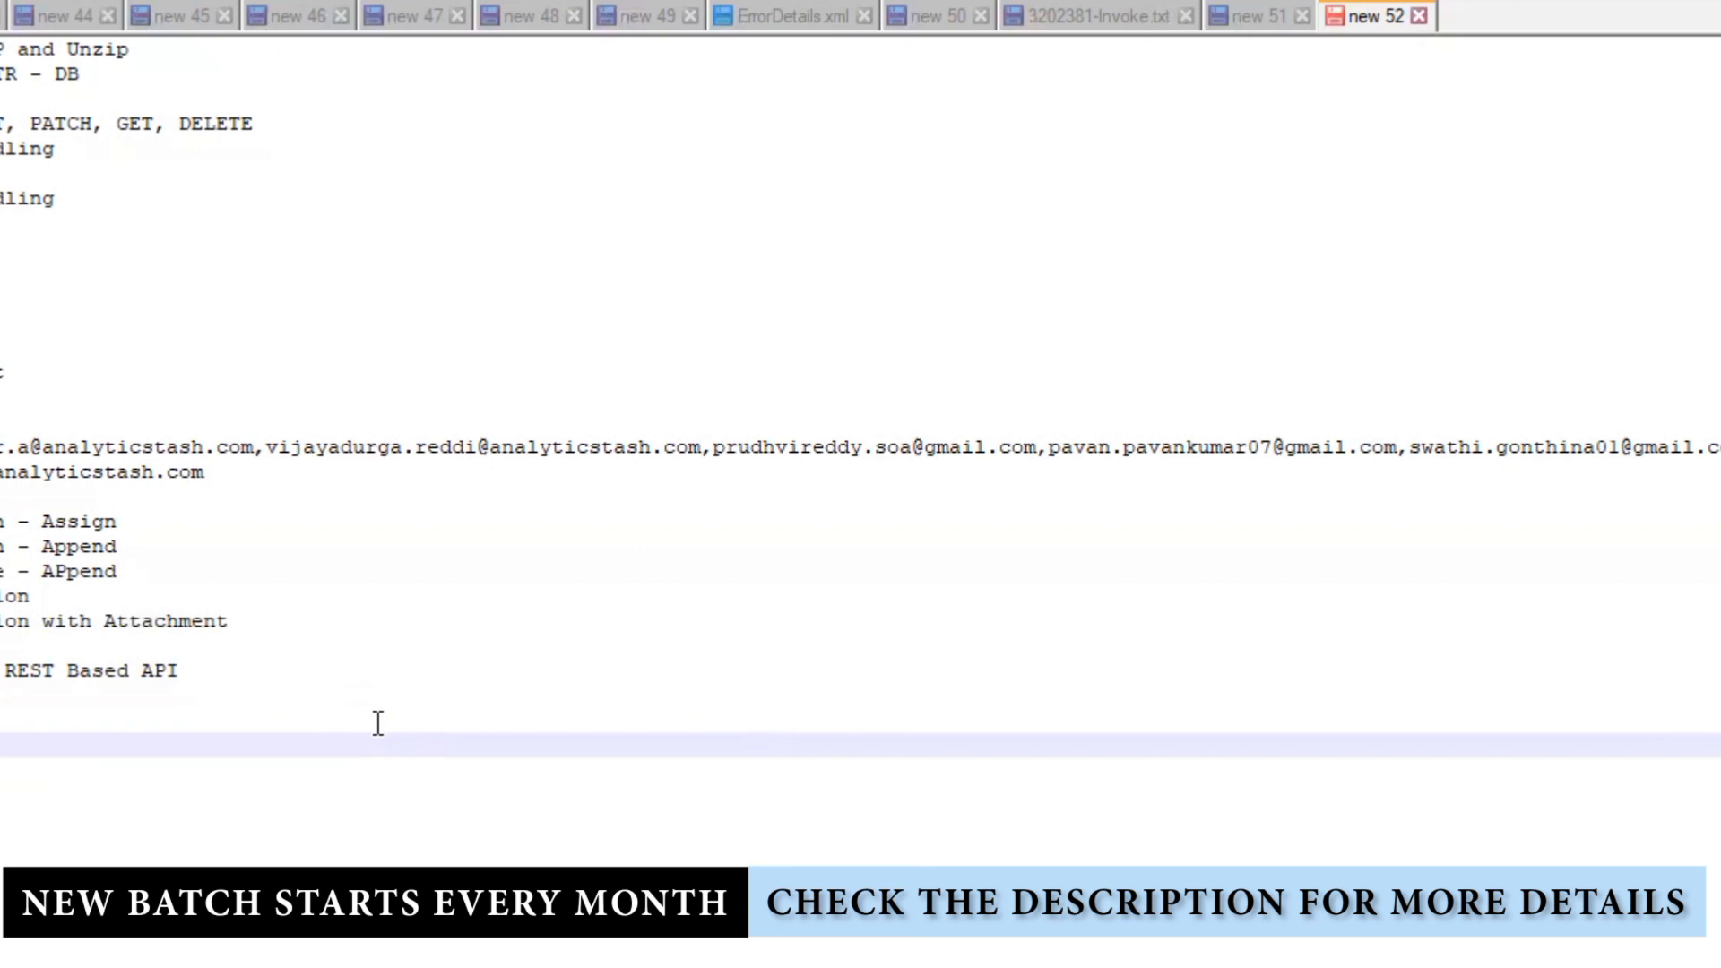
key("Return")
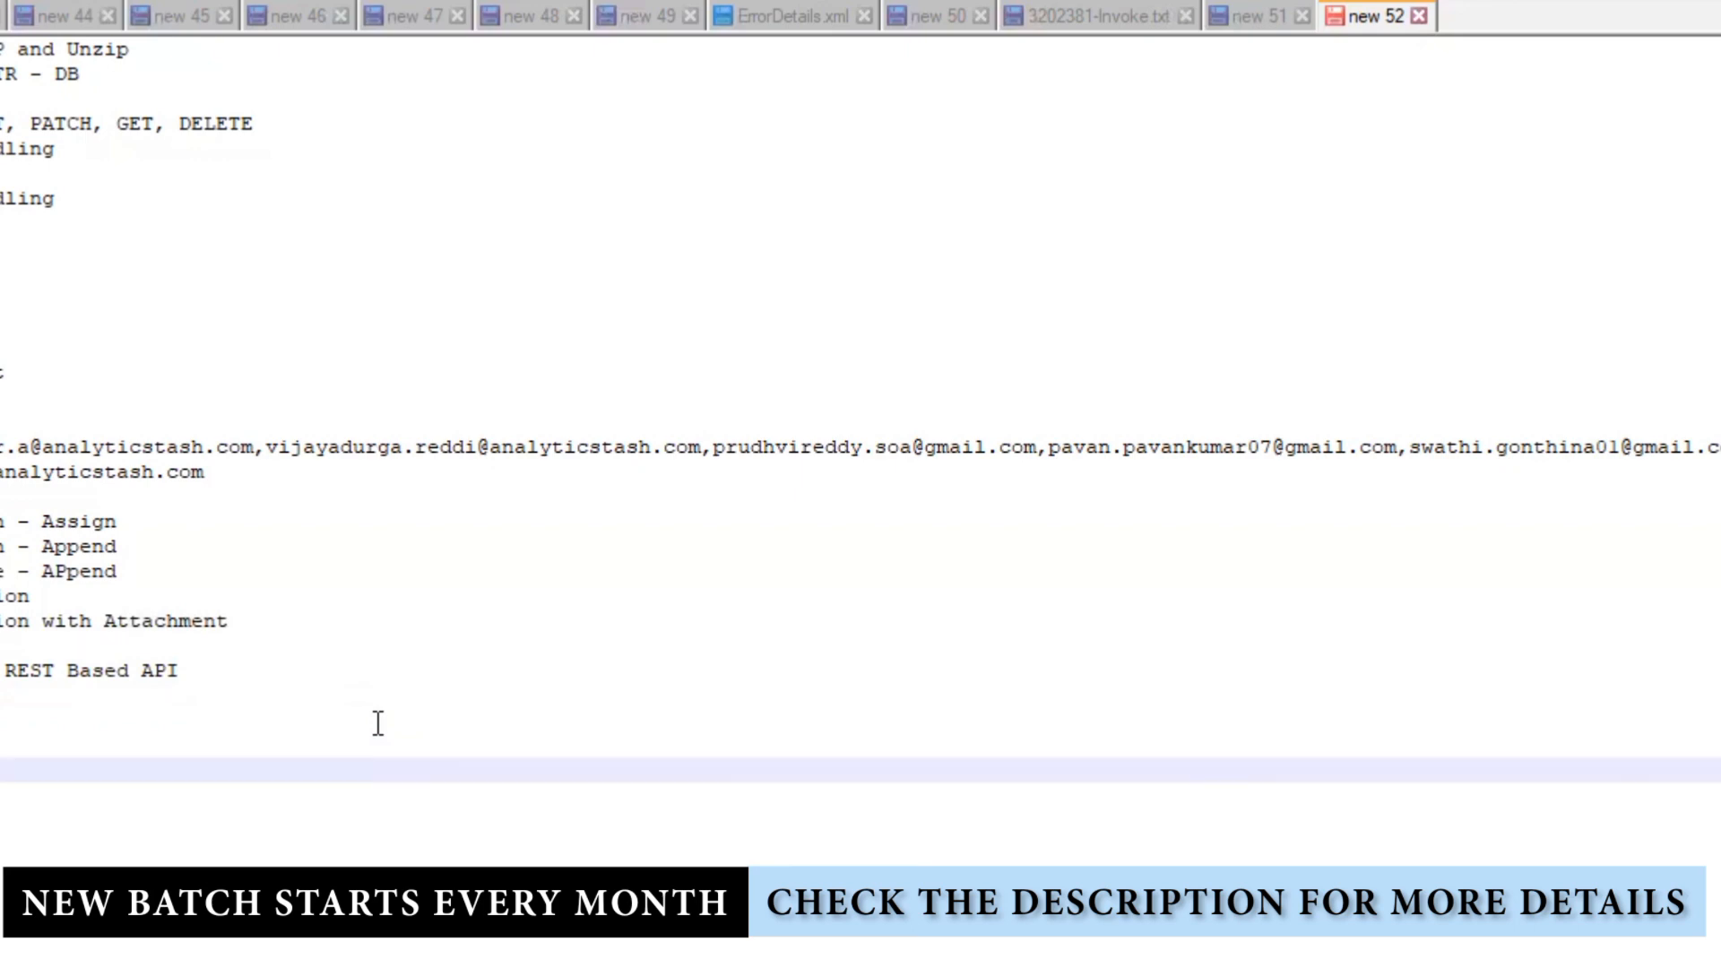
key("Return")
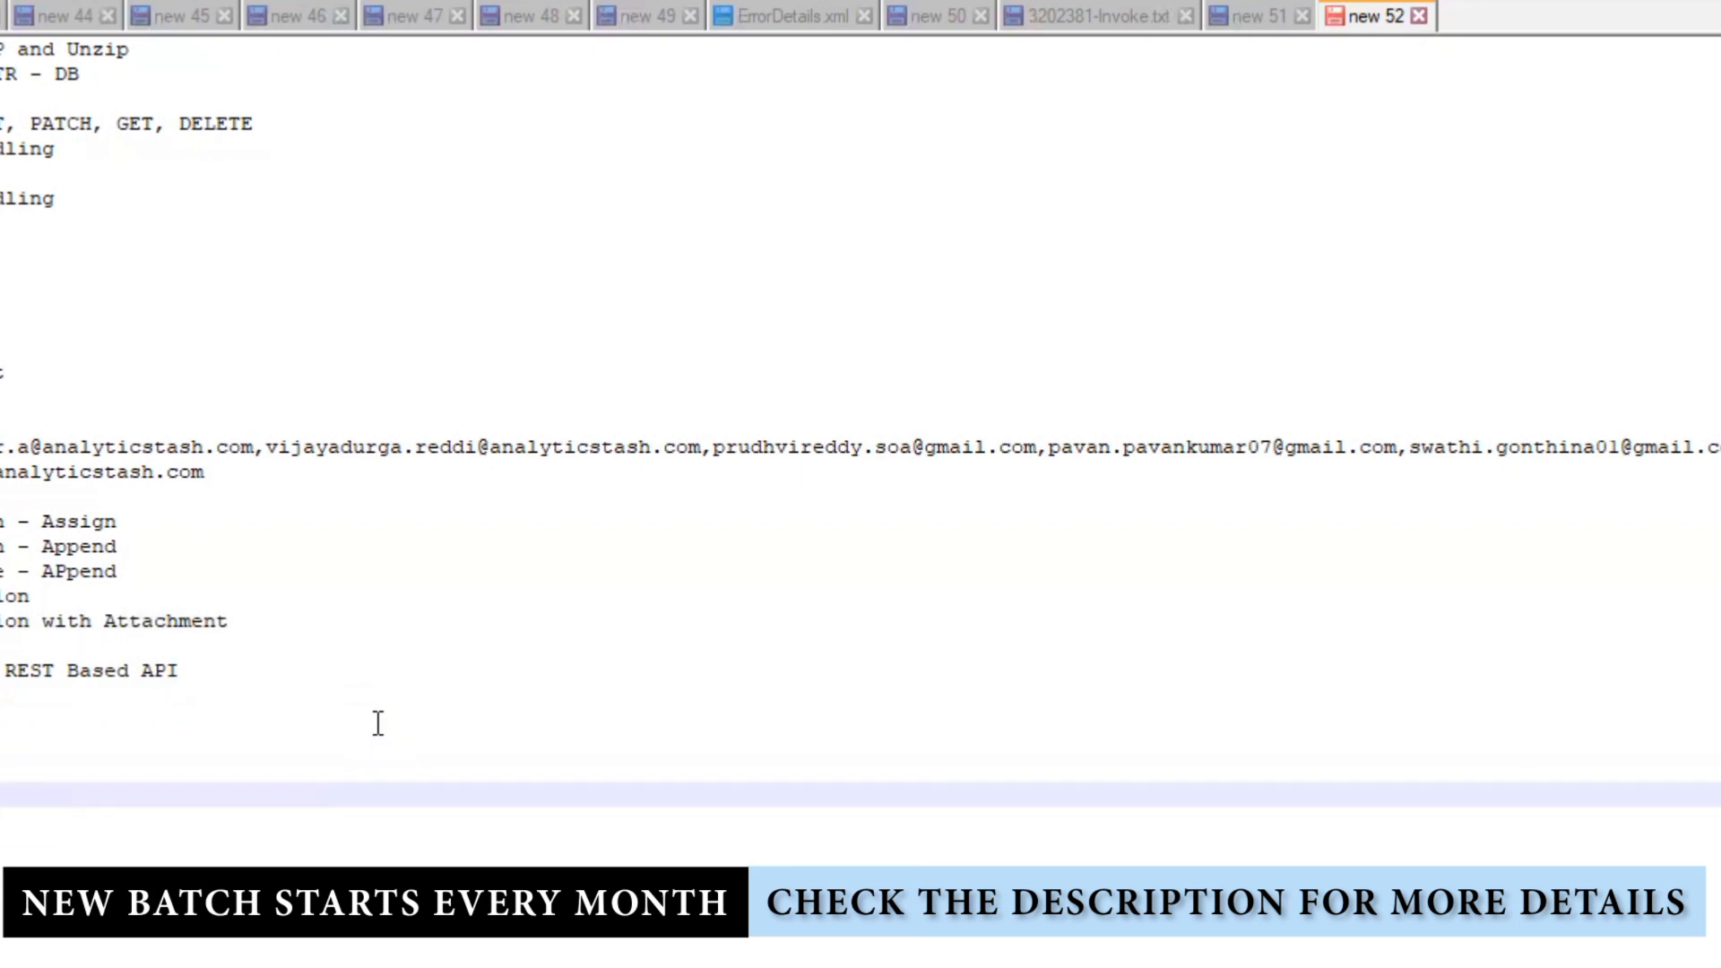
key("Return")
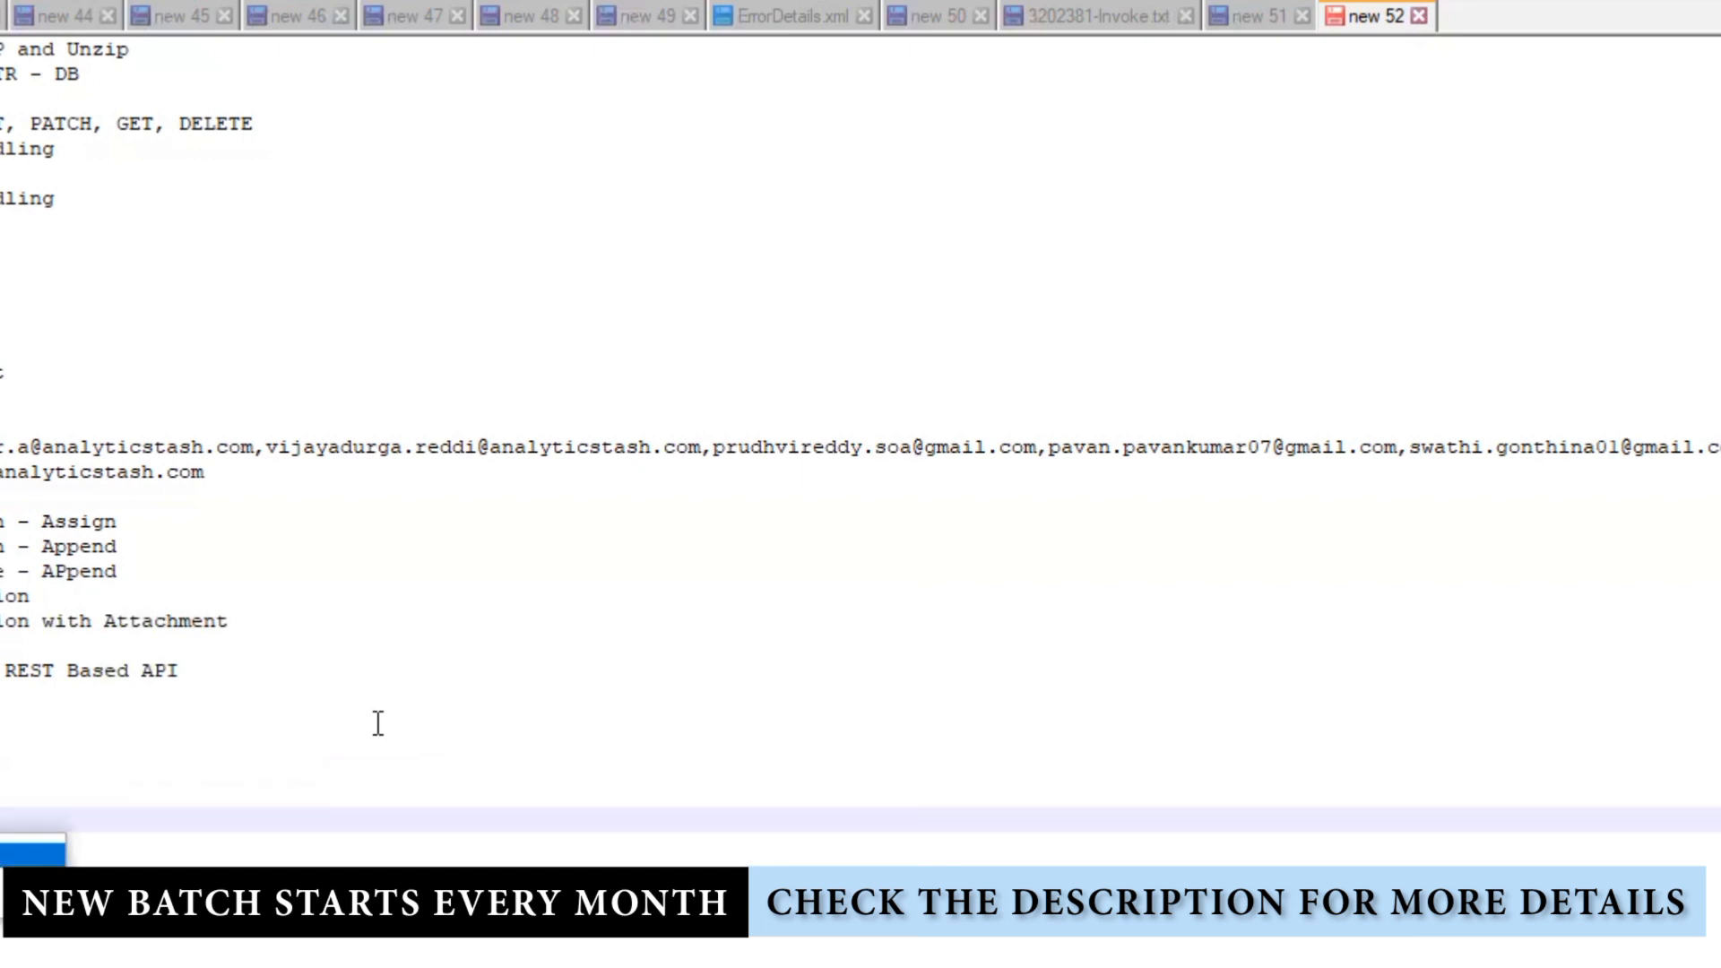
Step: Select the recipient e-mail address lines at the top of the notes
triple_click(208, 676)
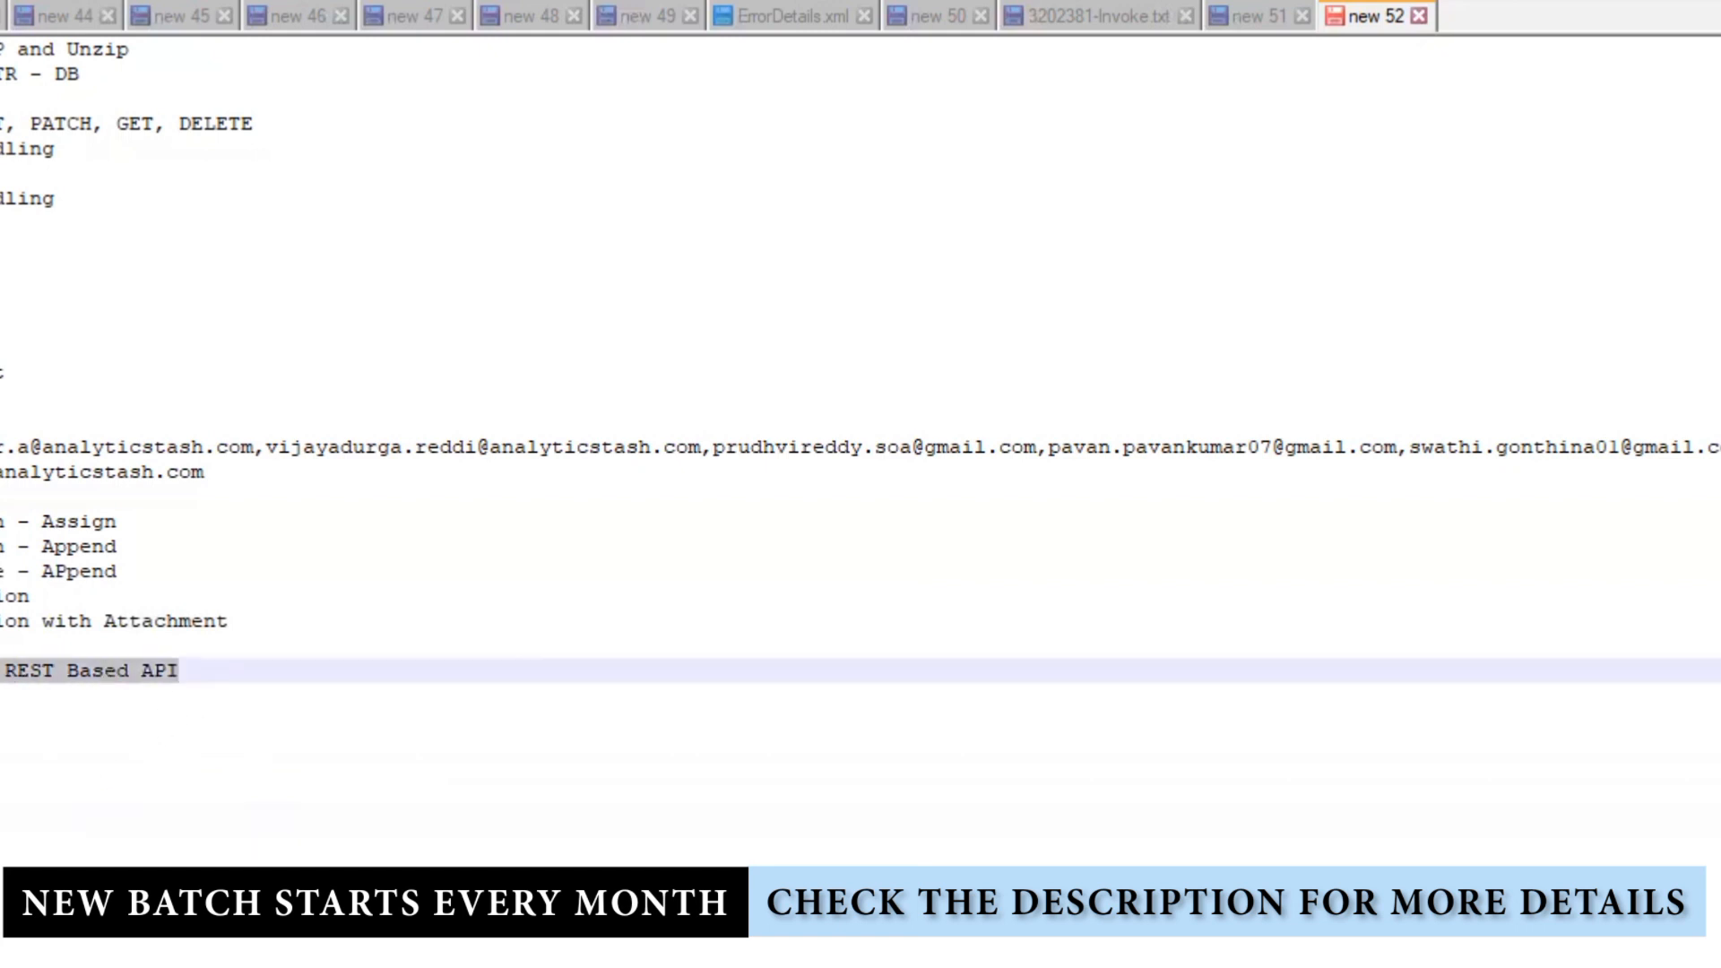
left_click(177, 755)
left_click_drag(269, 624, 9, 520)
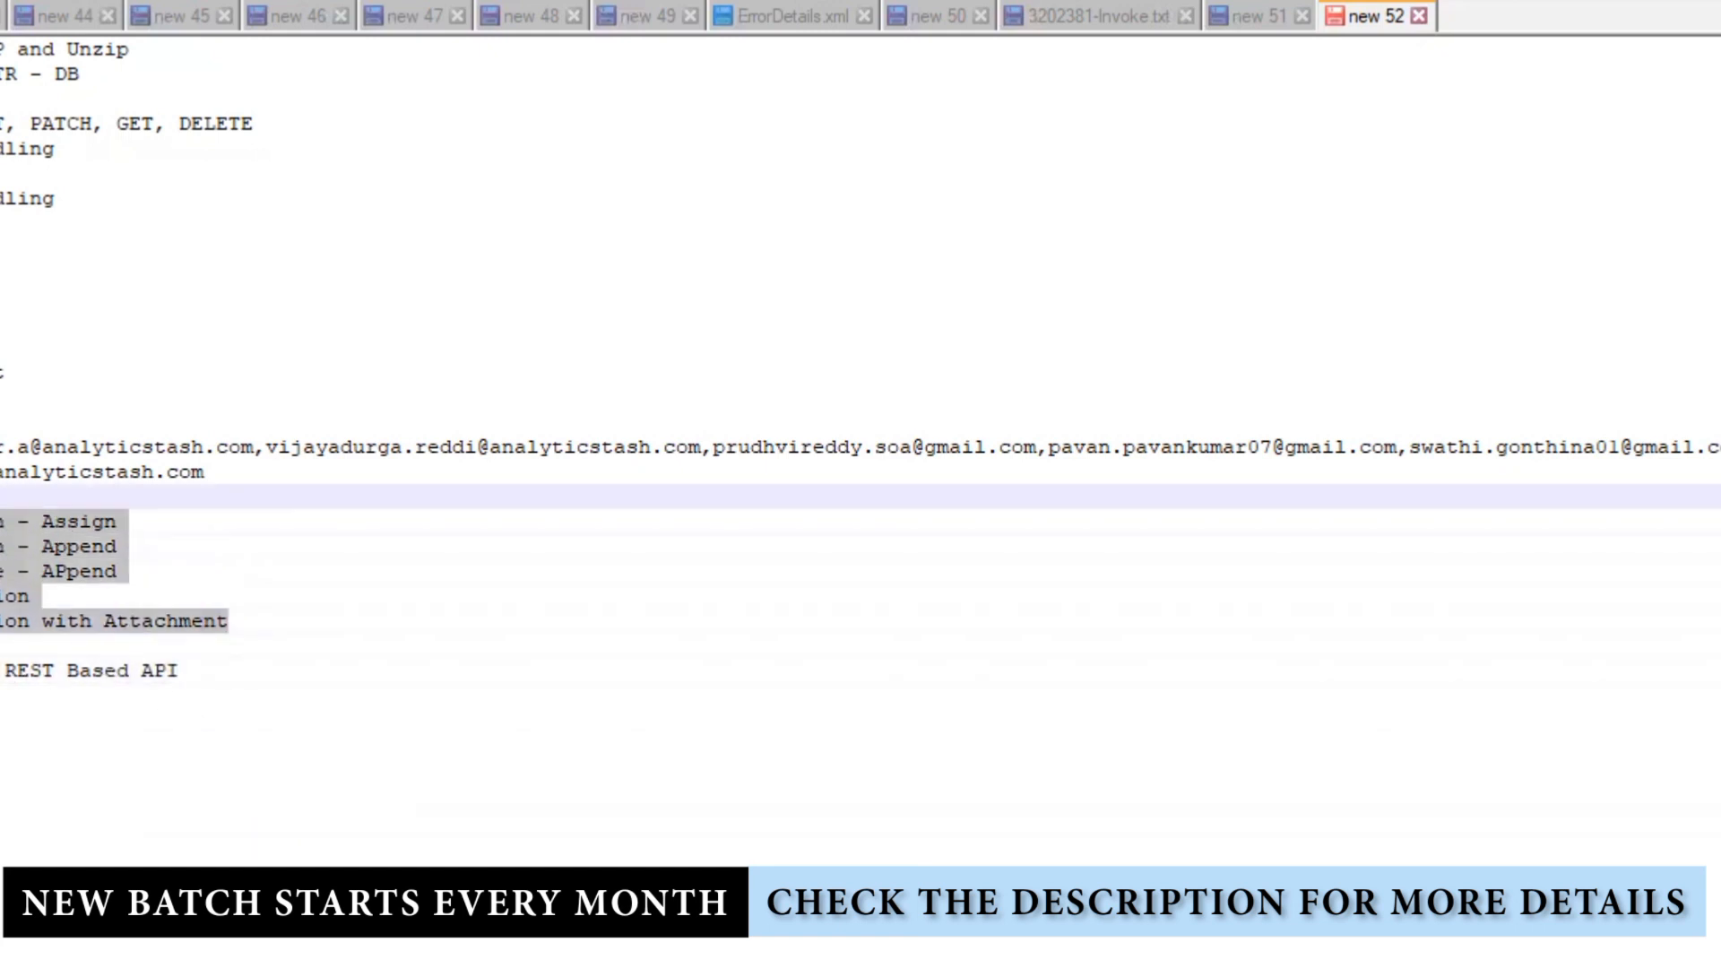
left_click(391, 956)
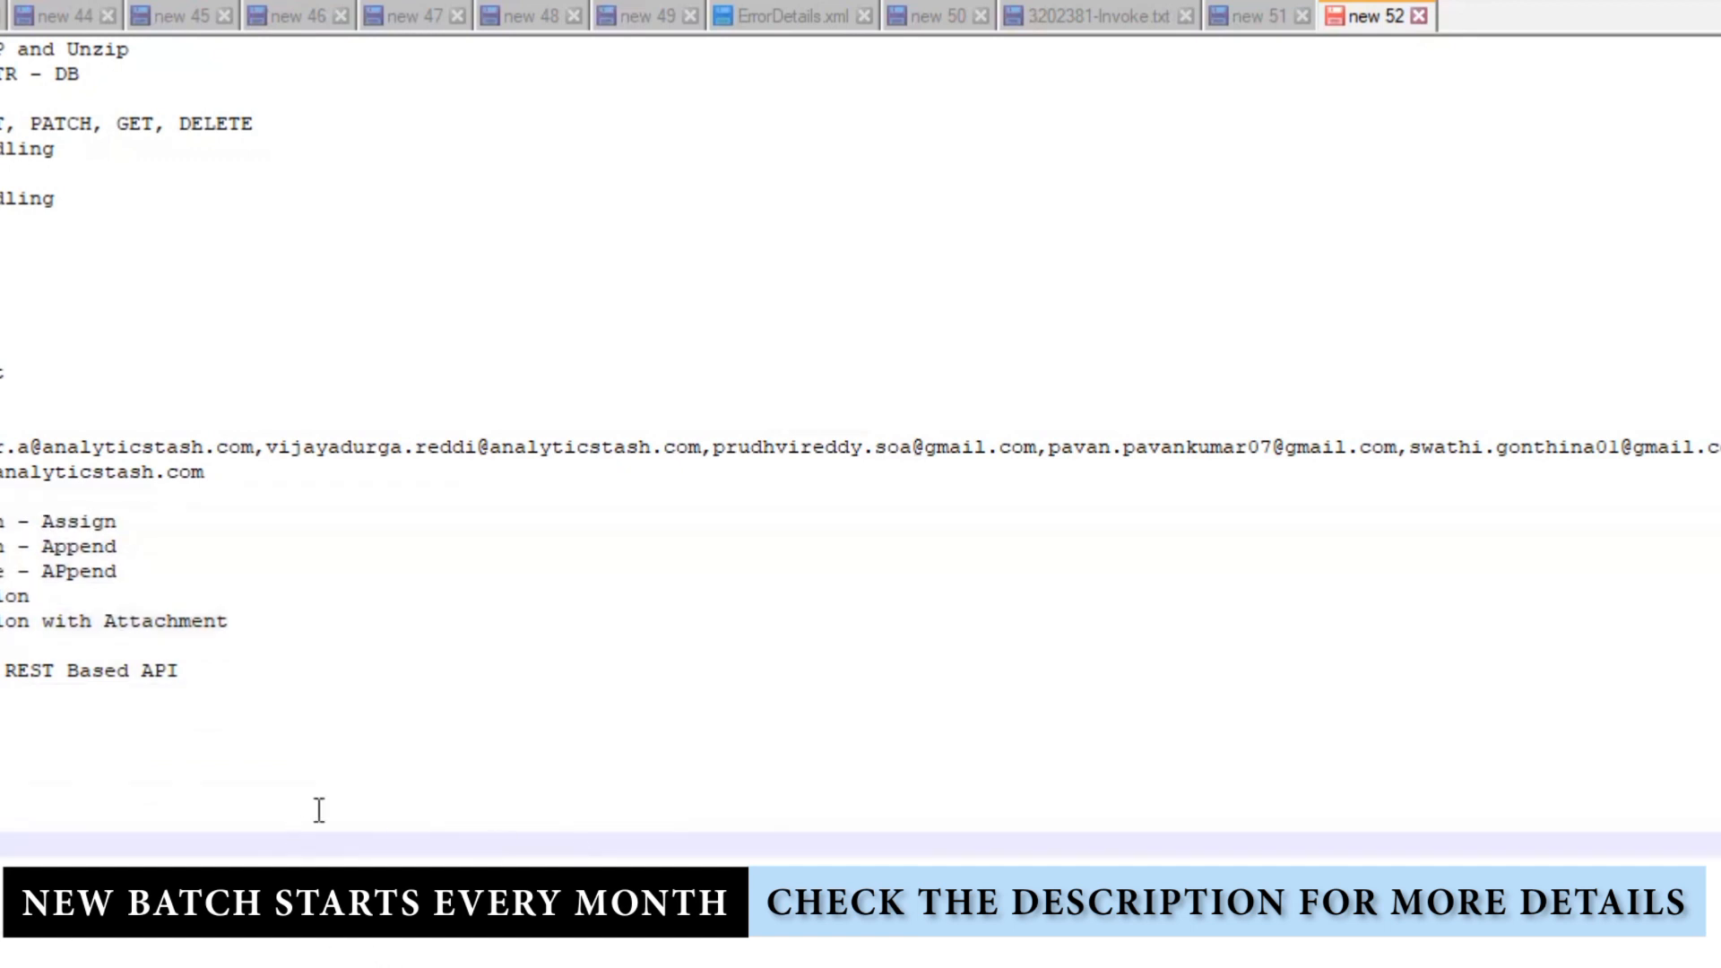
left_click_drag(253, 469, 2, 447)
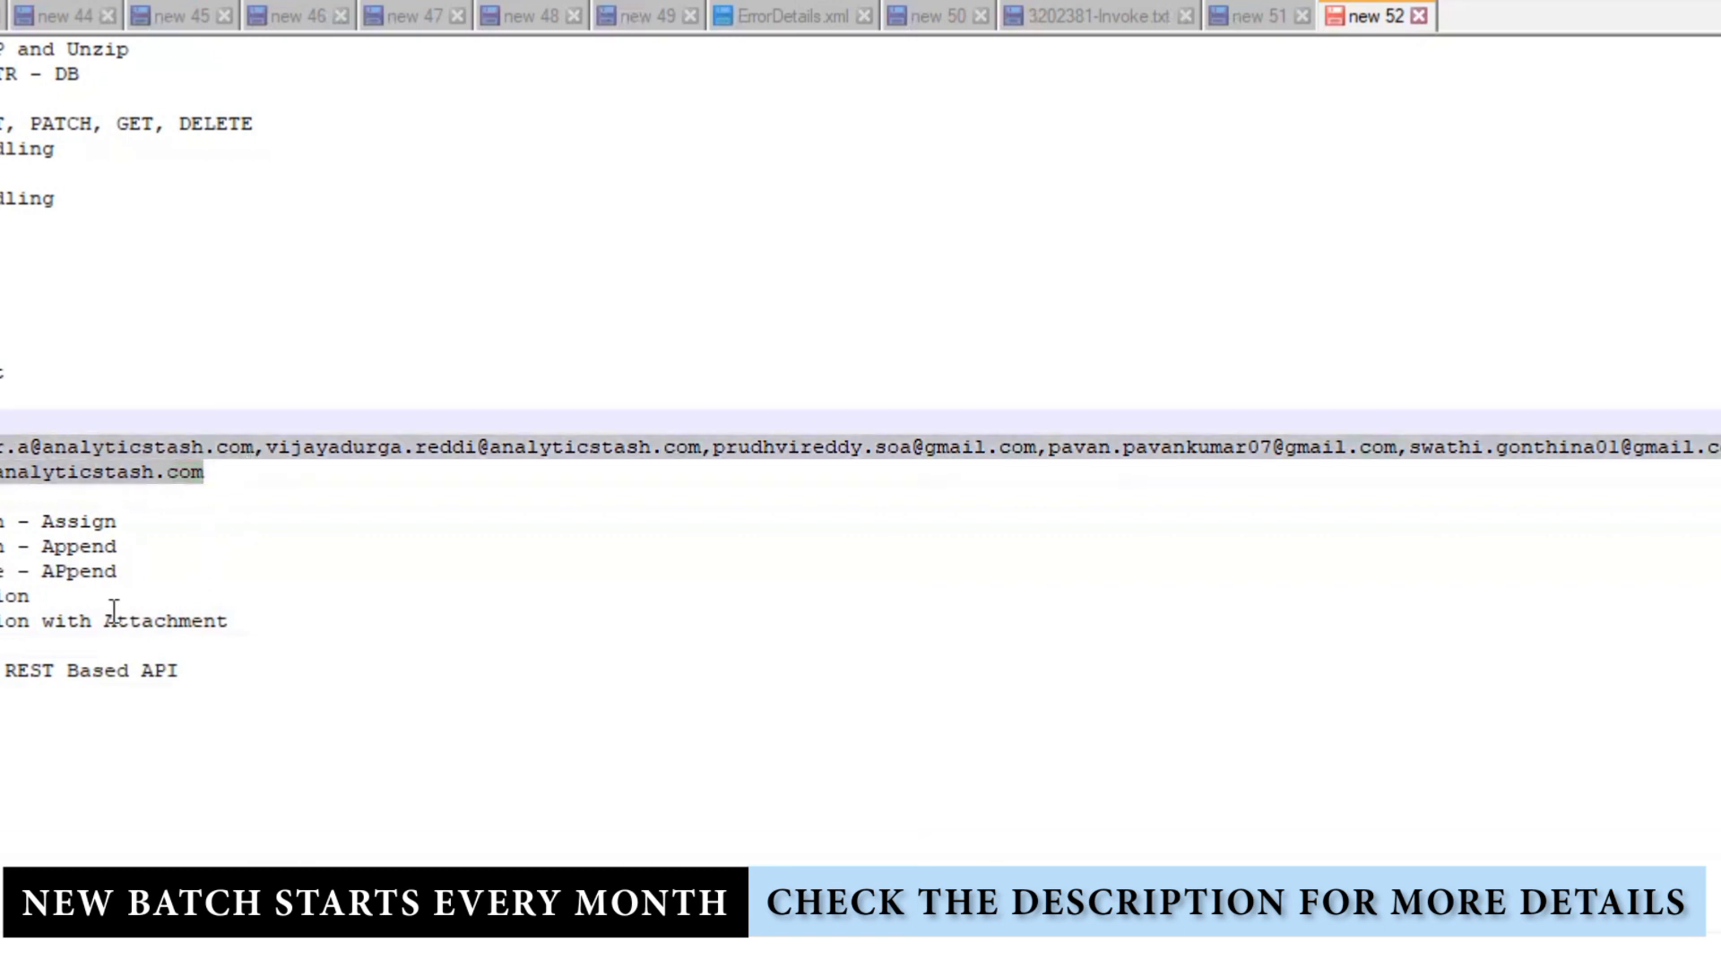
Step: Delete the selected recipient e-mail address lines from the notes
key("Delete")
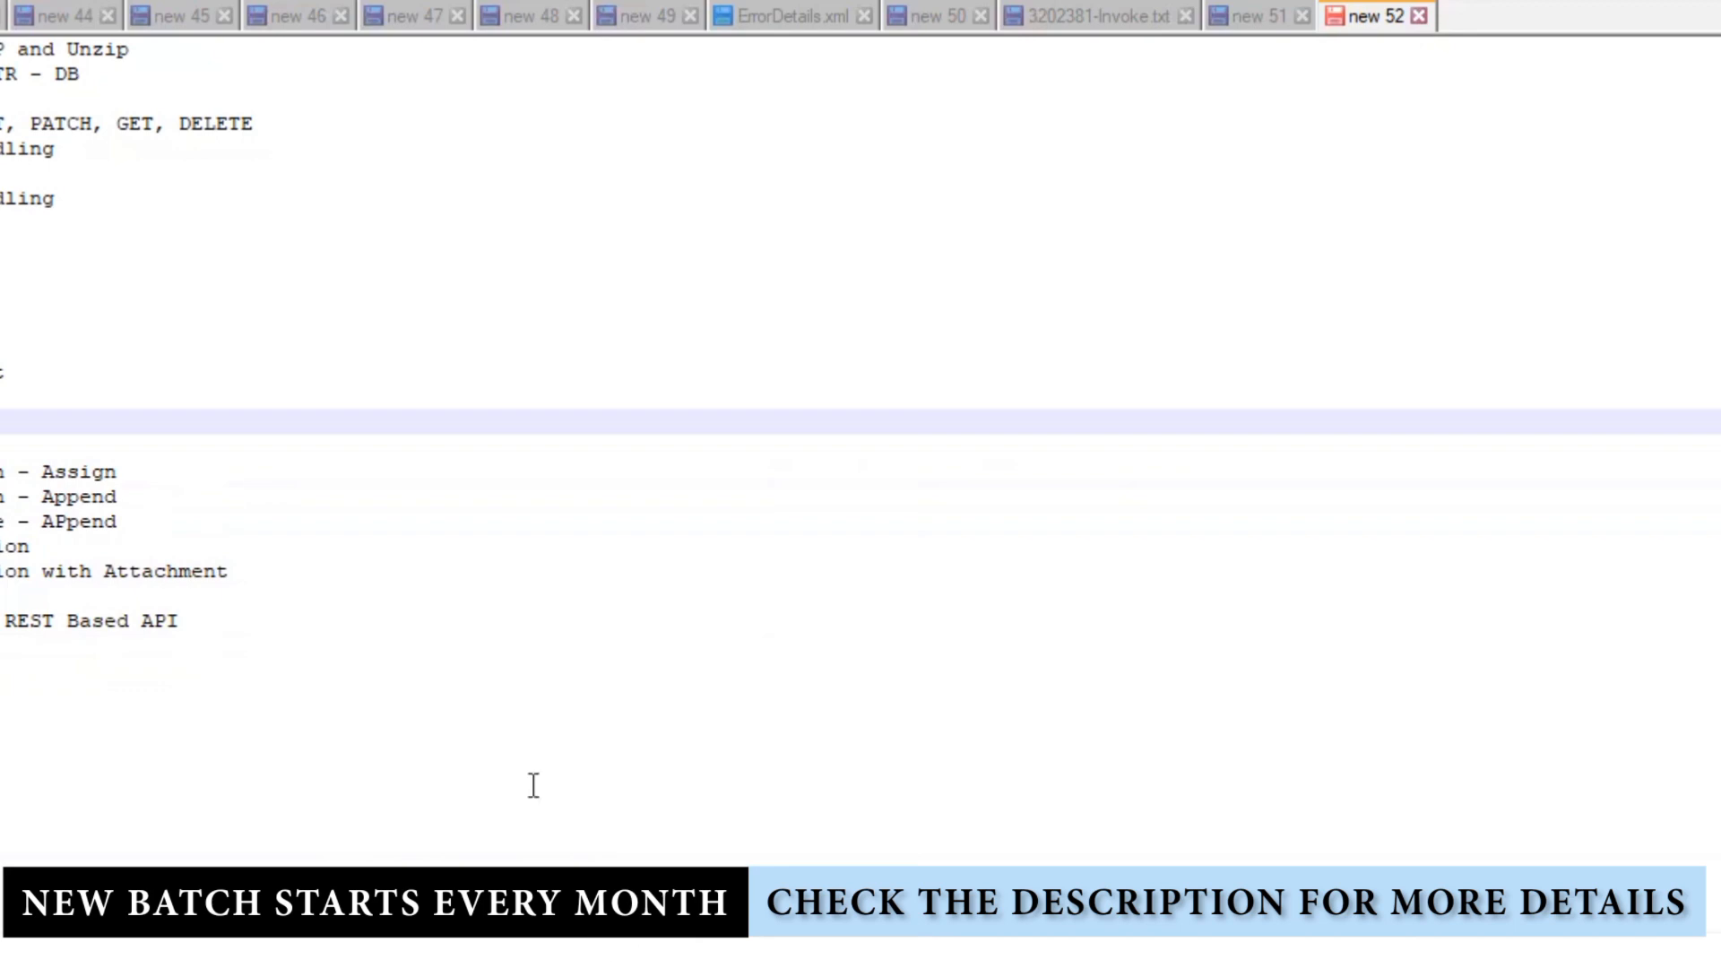
double_click(94, 498)
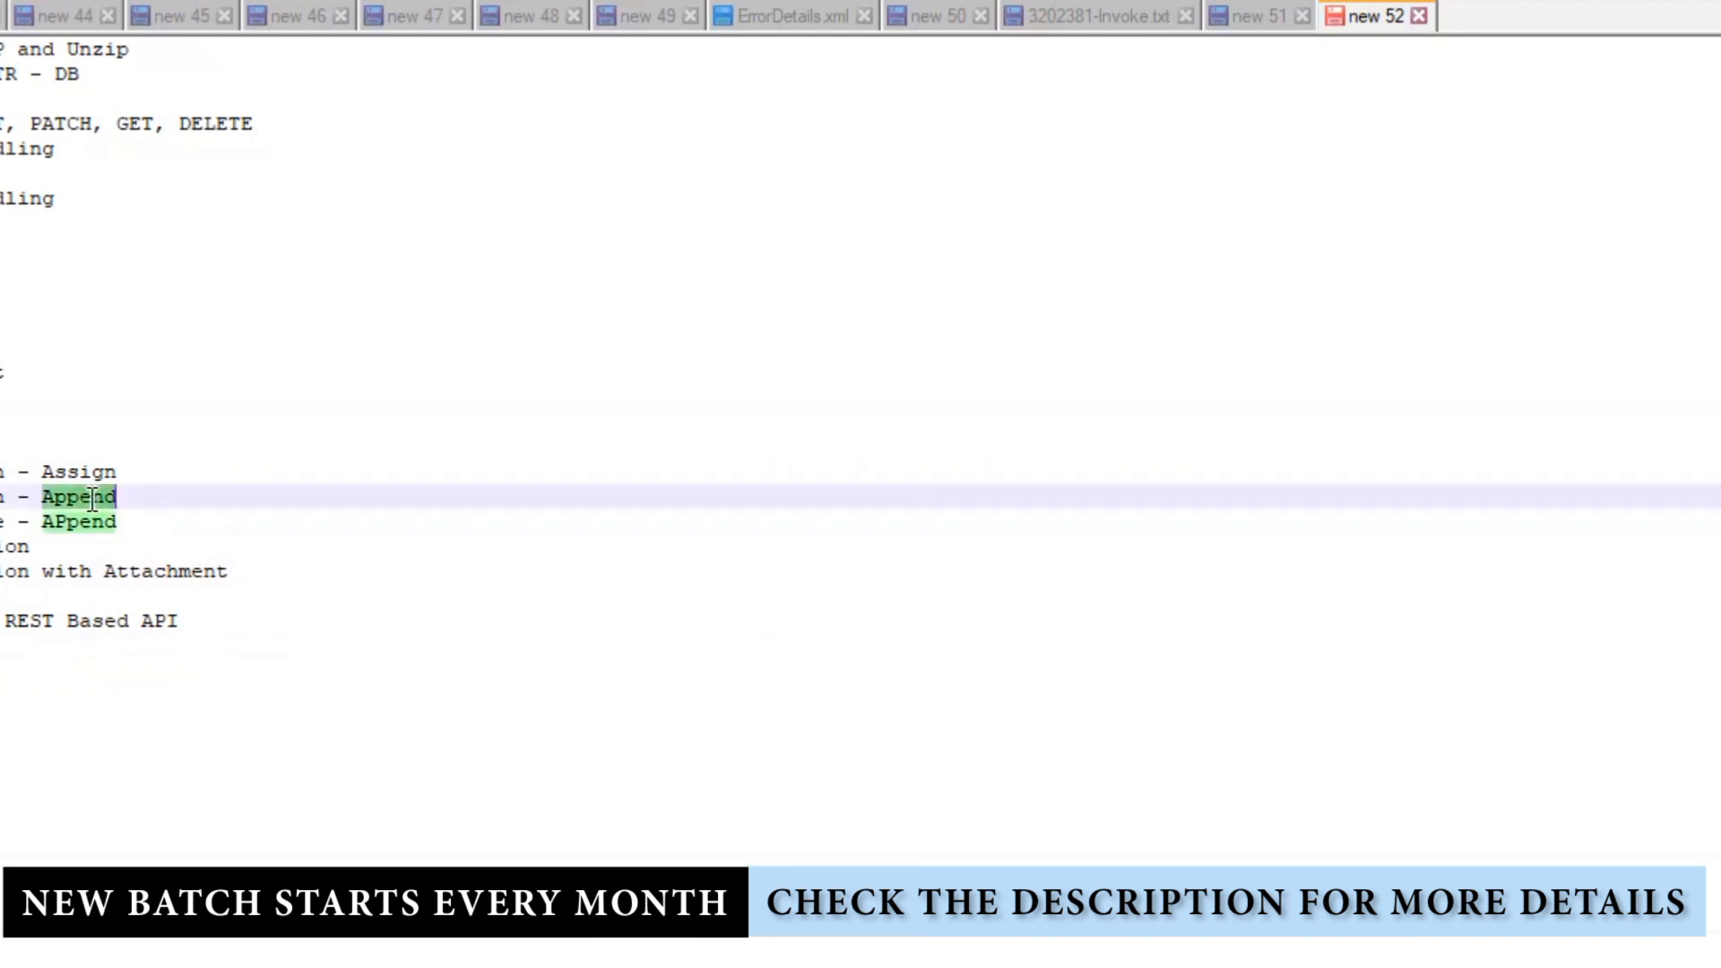
left_click(377, 643)
left_click(20, 773)
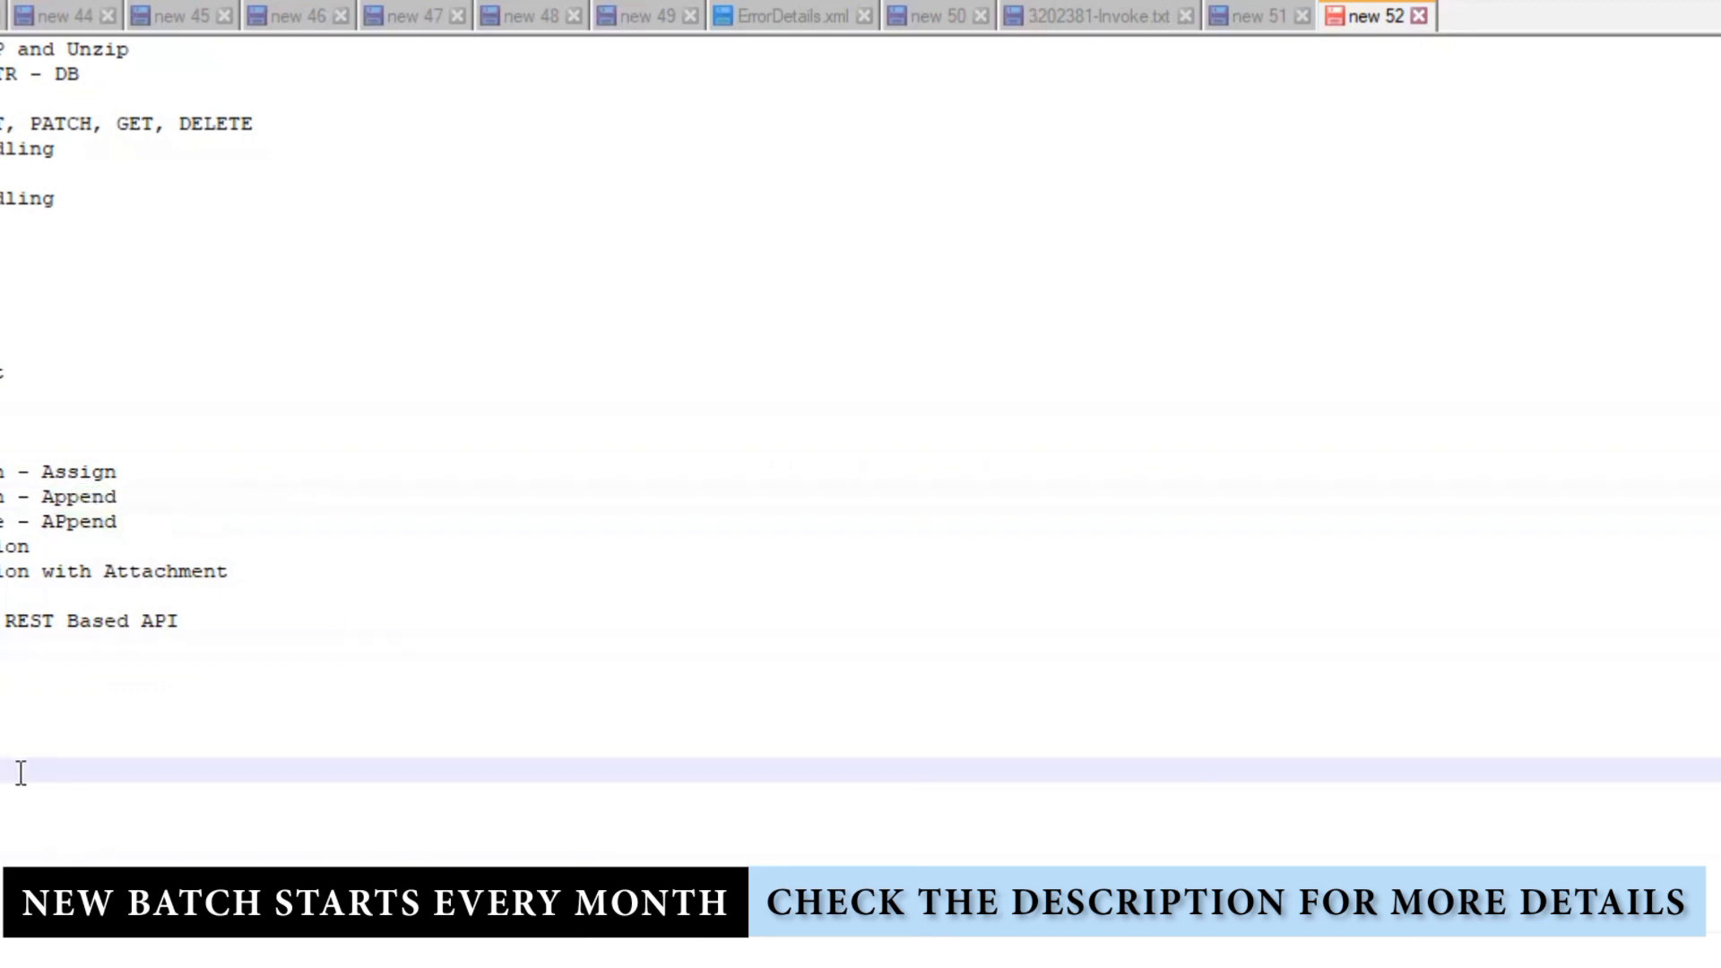
key("Return")
key("Return")
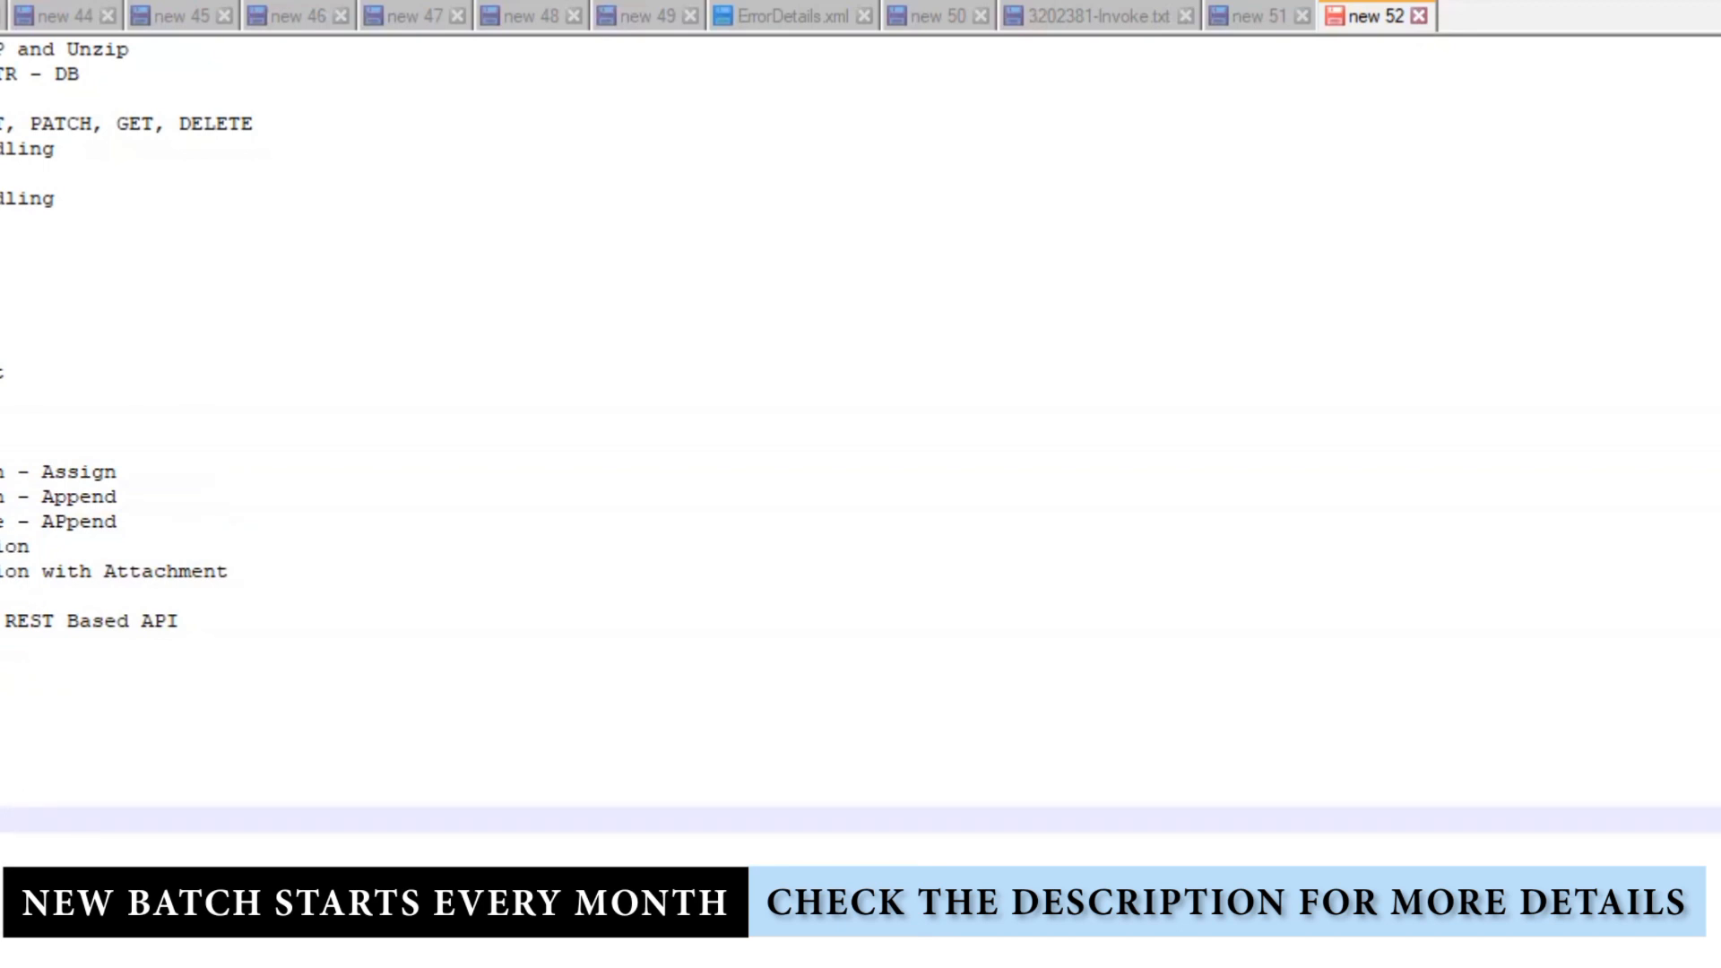
Step: Check the Append and APpend lines by selecting their words to highlight matches
double_click(2, 522)
double_click(79, 521)
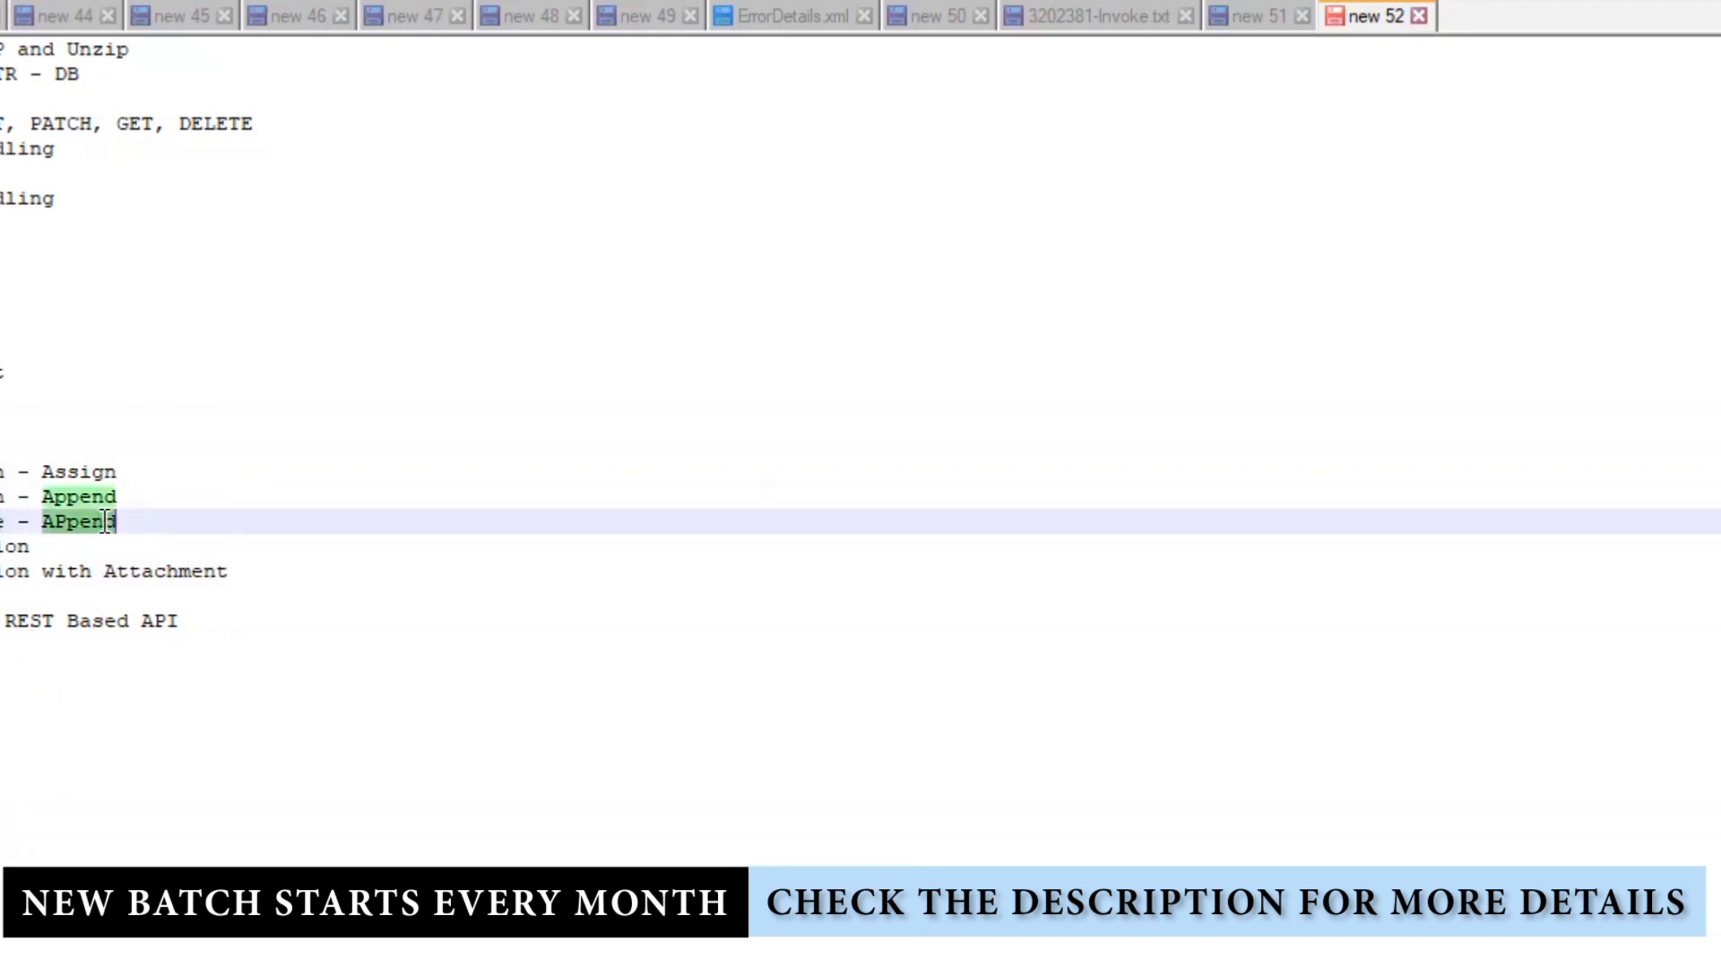
left_click(208, 856)
left_click(139, 495)
key("shift+Home")
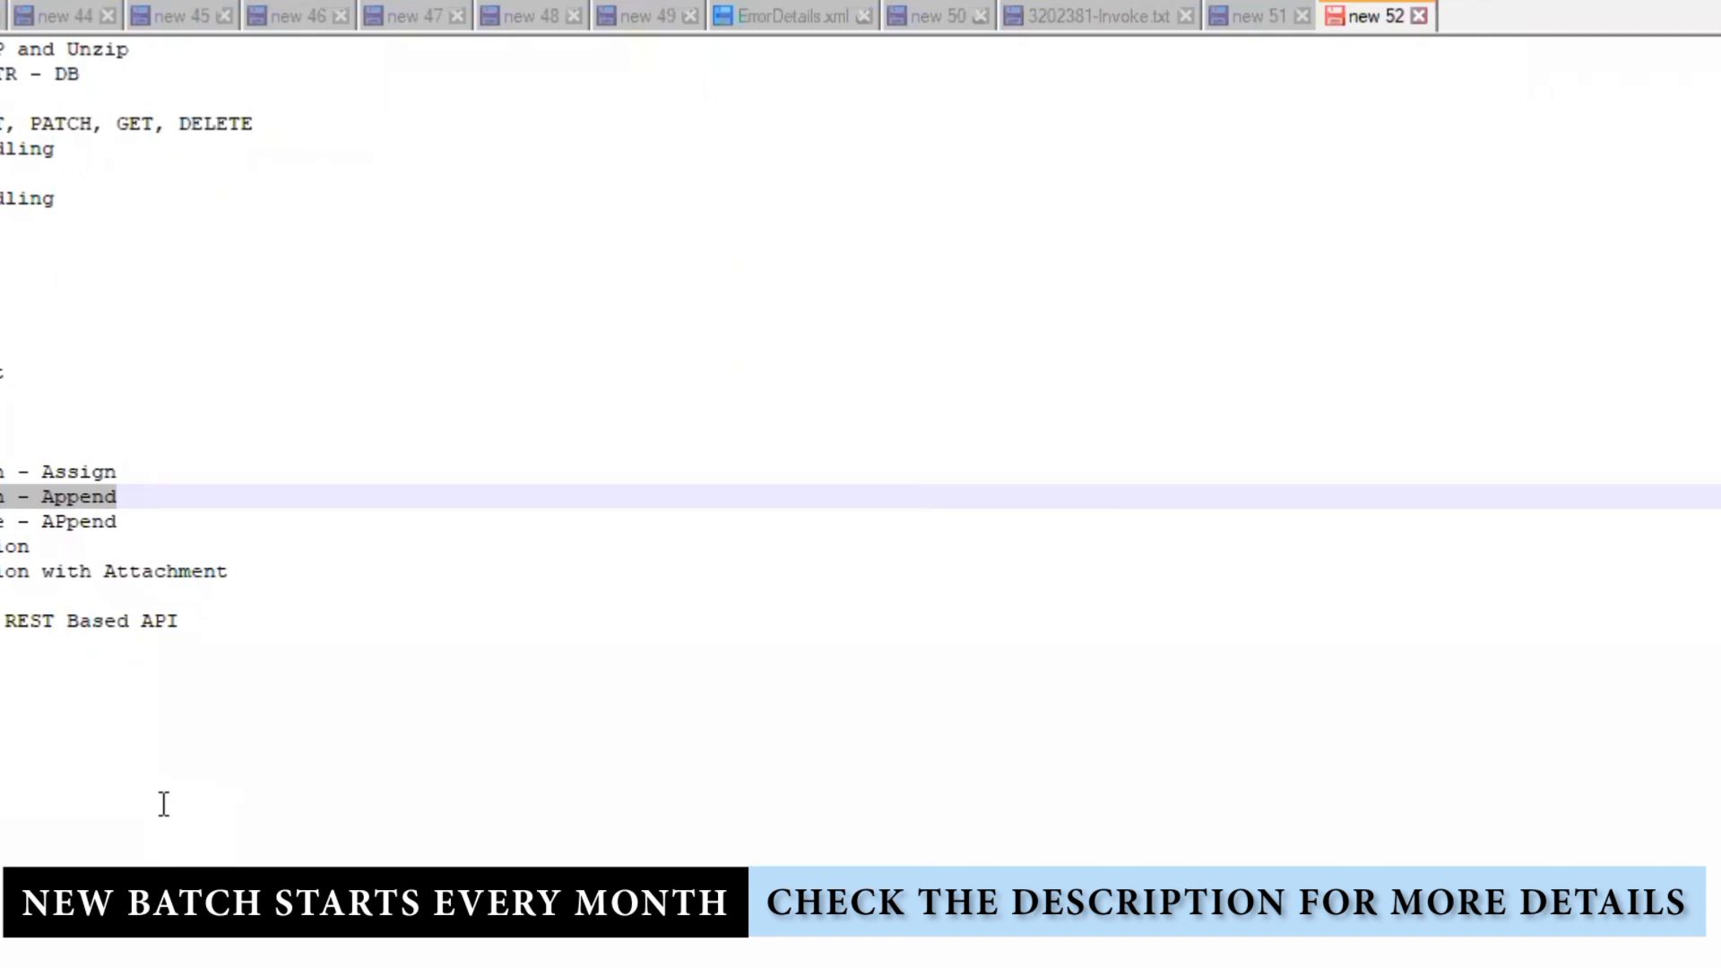
left_click(98, 656)
double_click(1, 522)
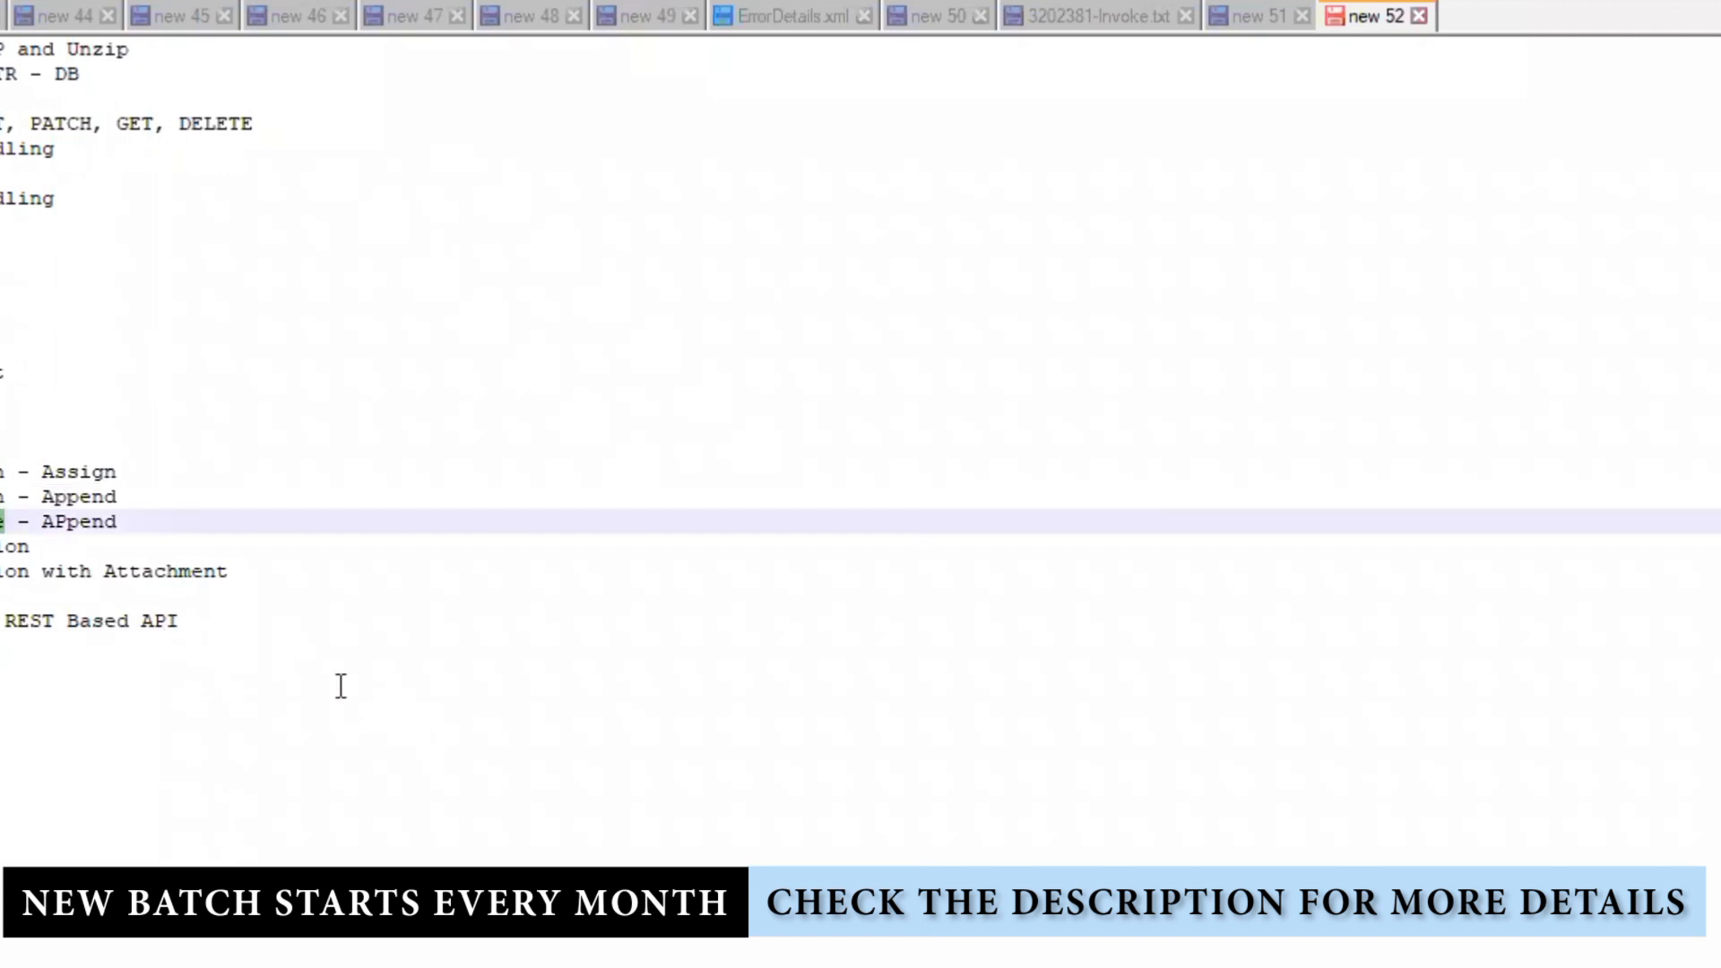
double_click(2, 497)
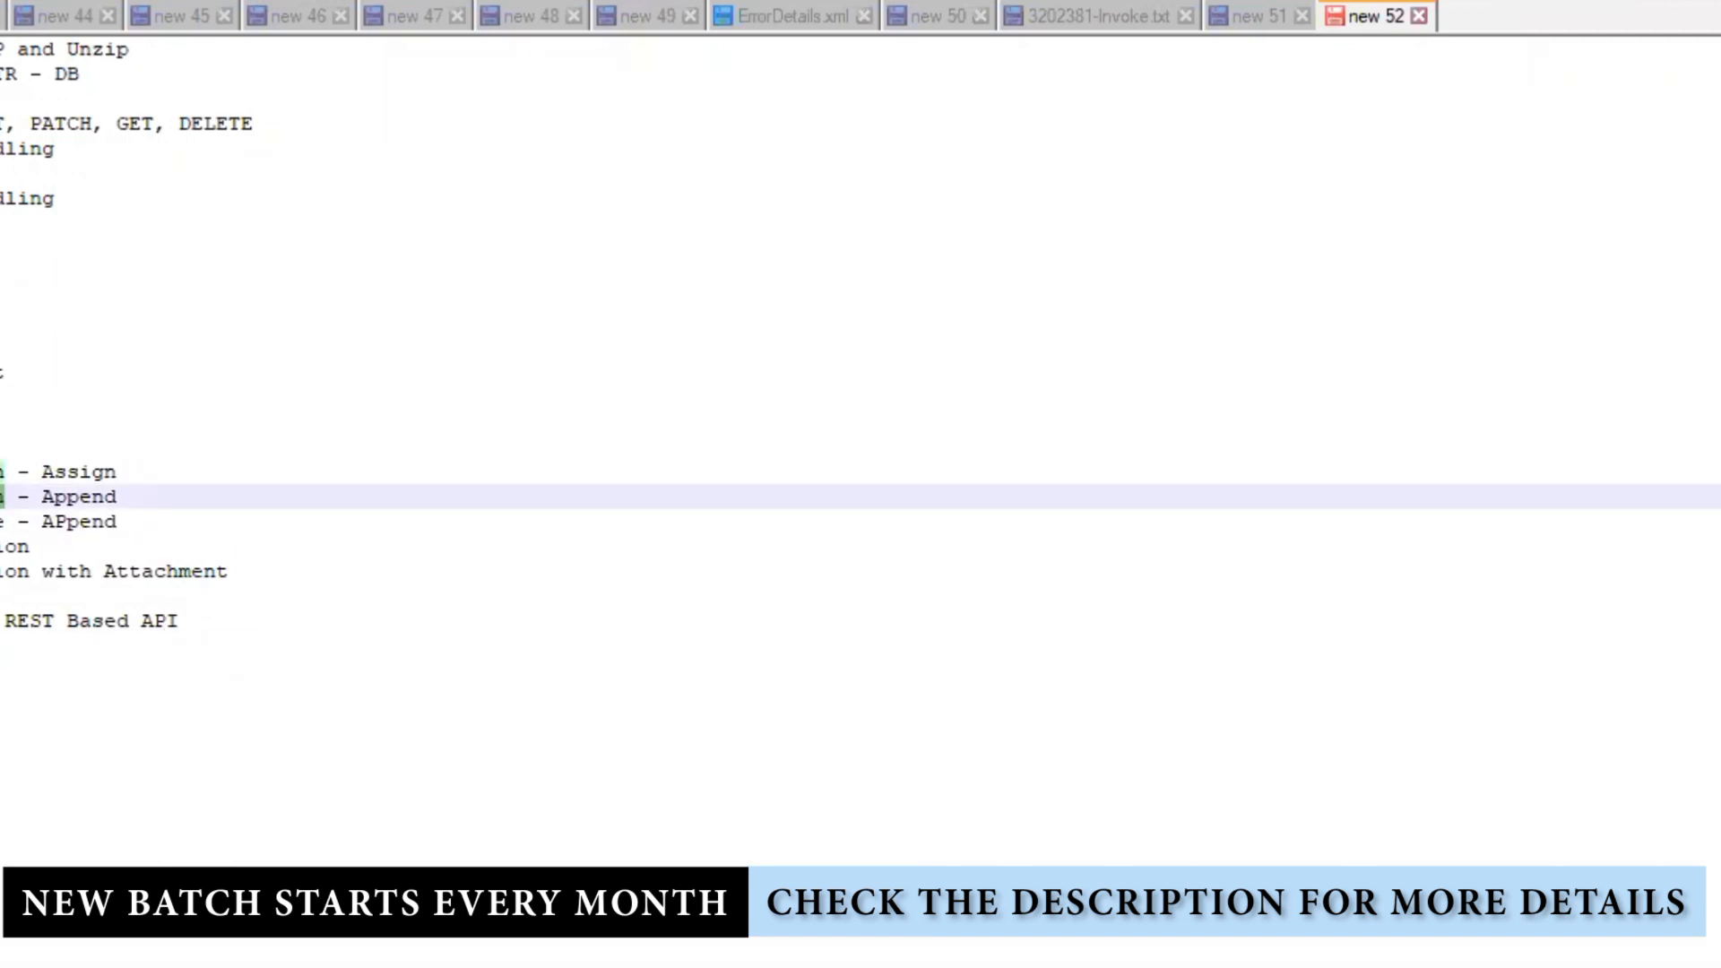
double_click(111, 497)
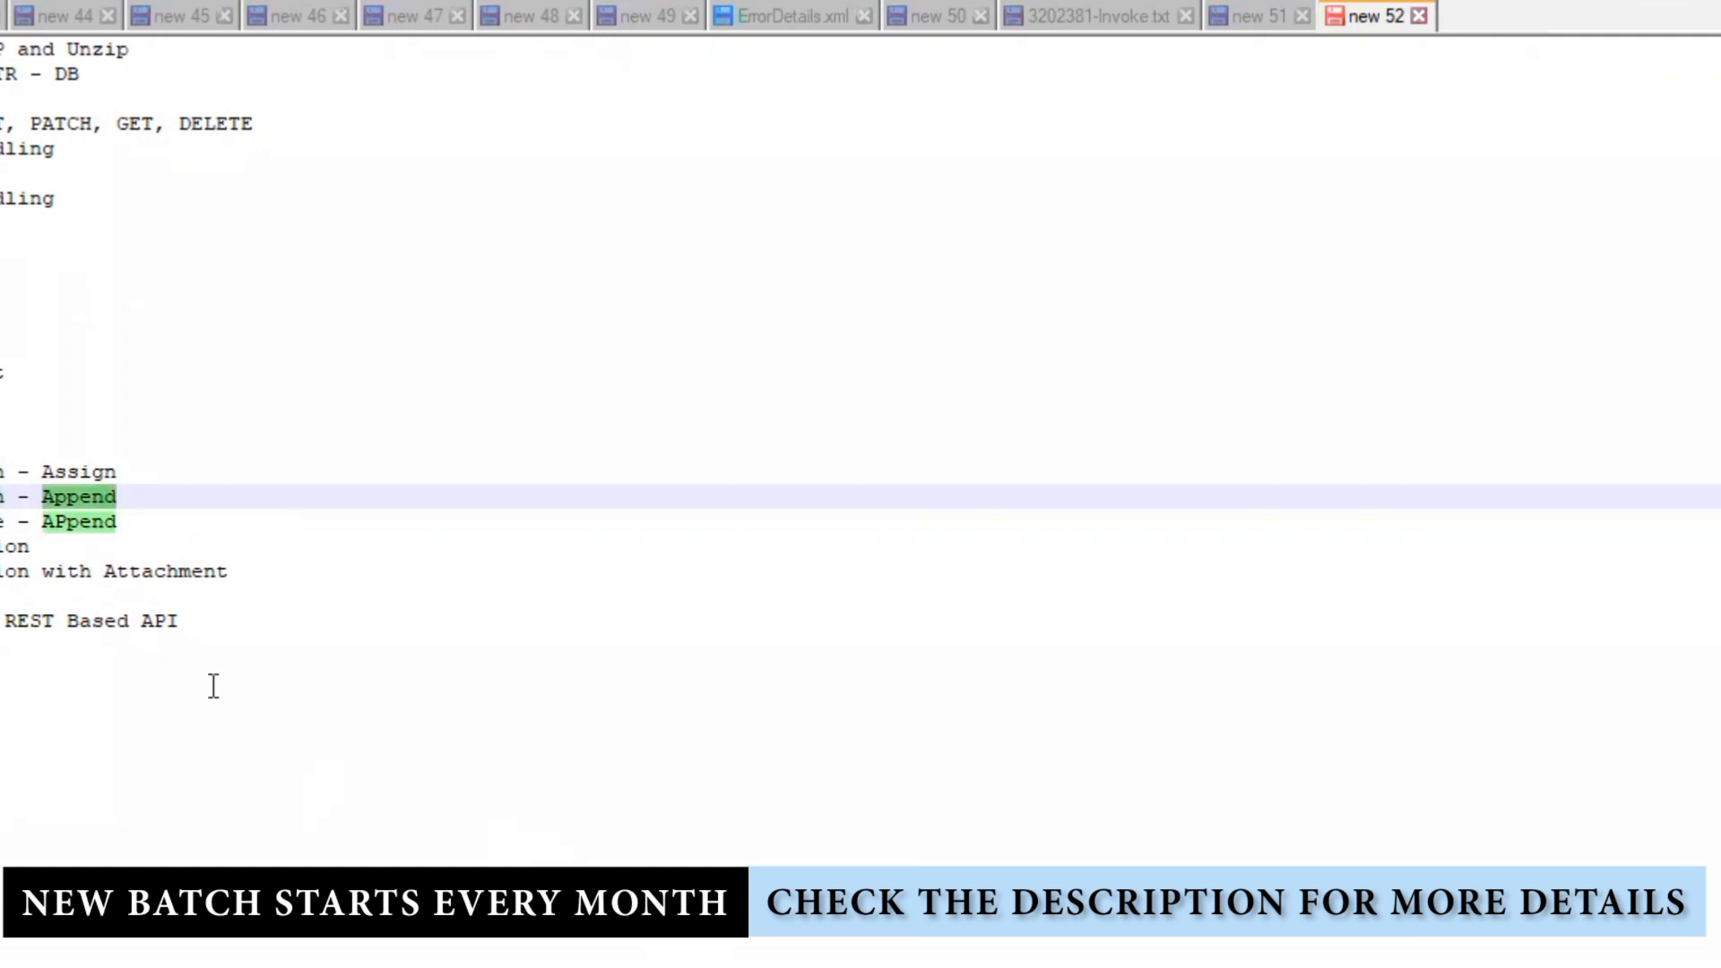
Step: Review the remaining Assign, Append and APpend lines by selecting each in turn
left_click(103, 471)
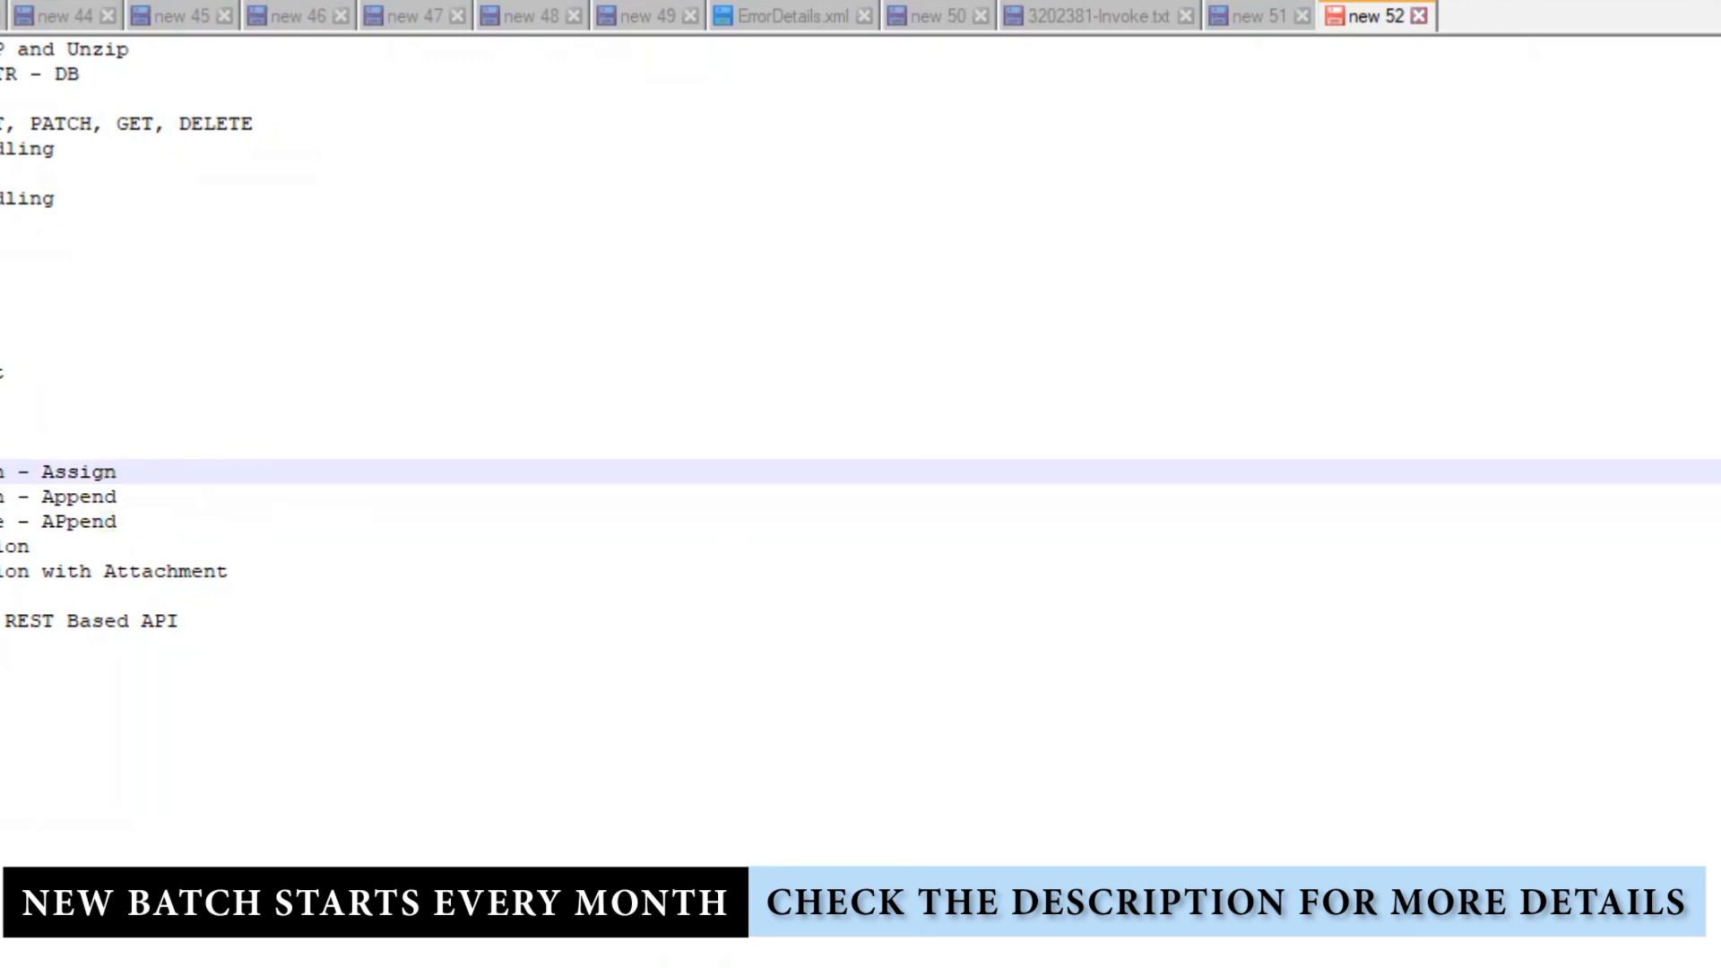
double_click(90, 475)
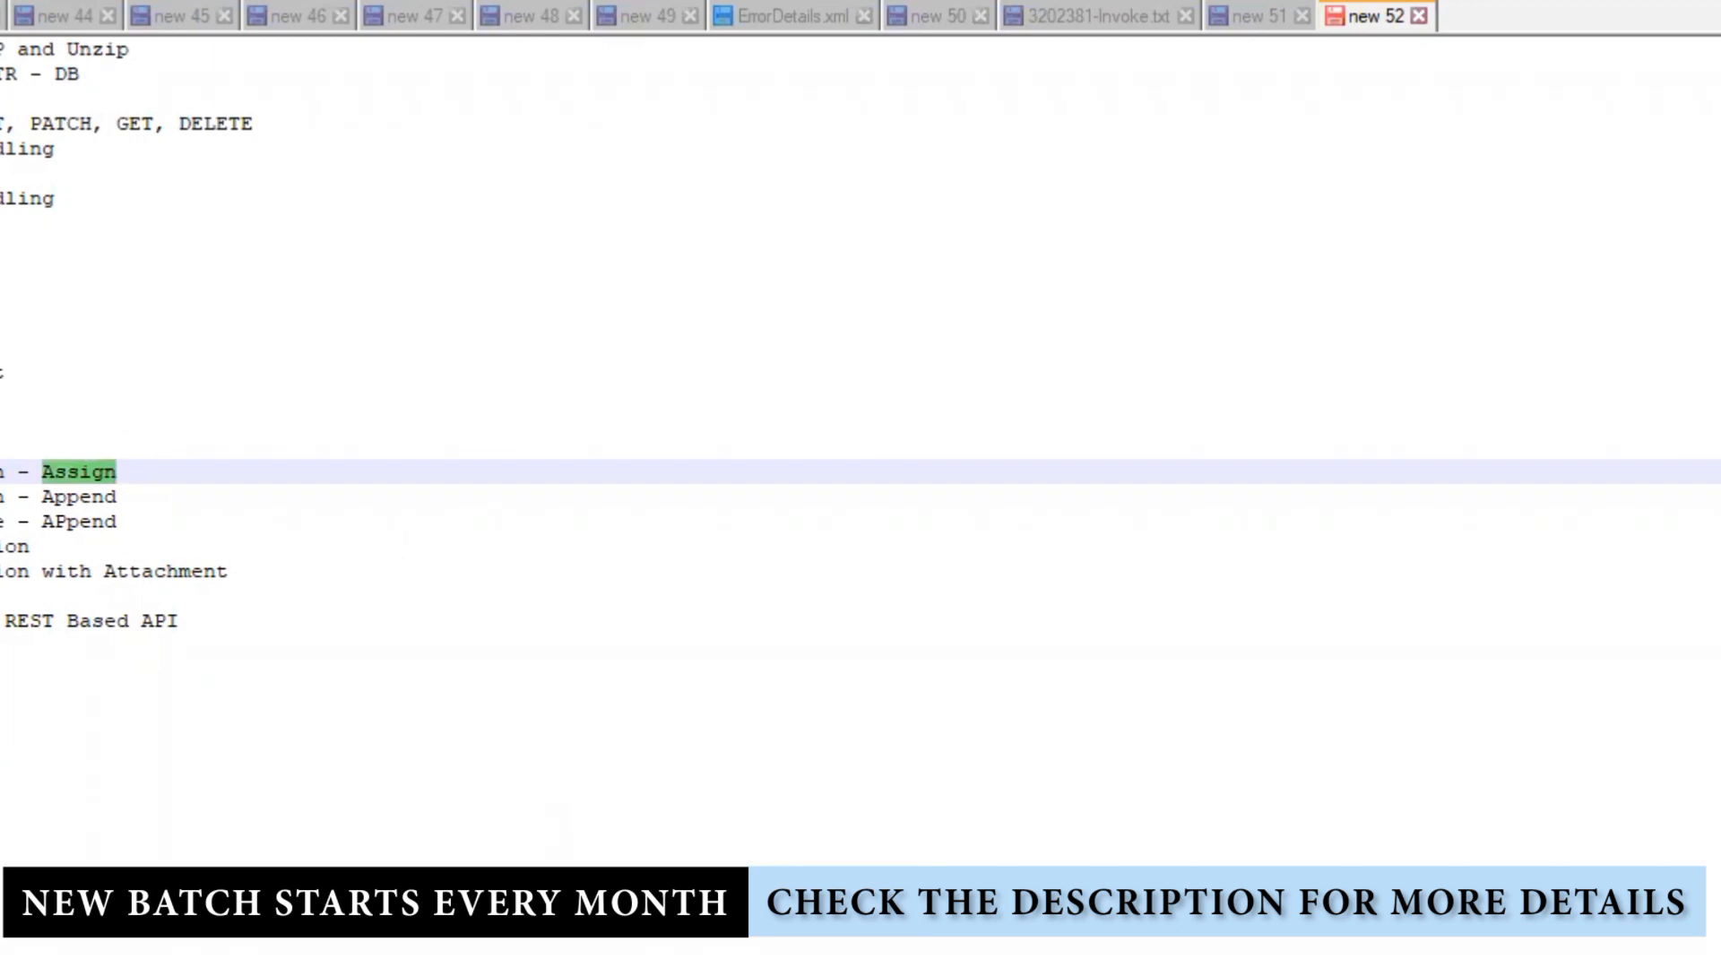
mouse_move(778, 967)
left_click_drag(154, 497, 0, 497)
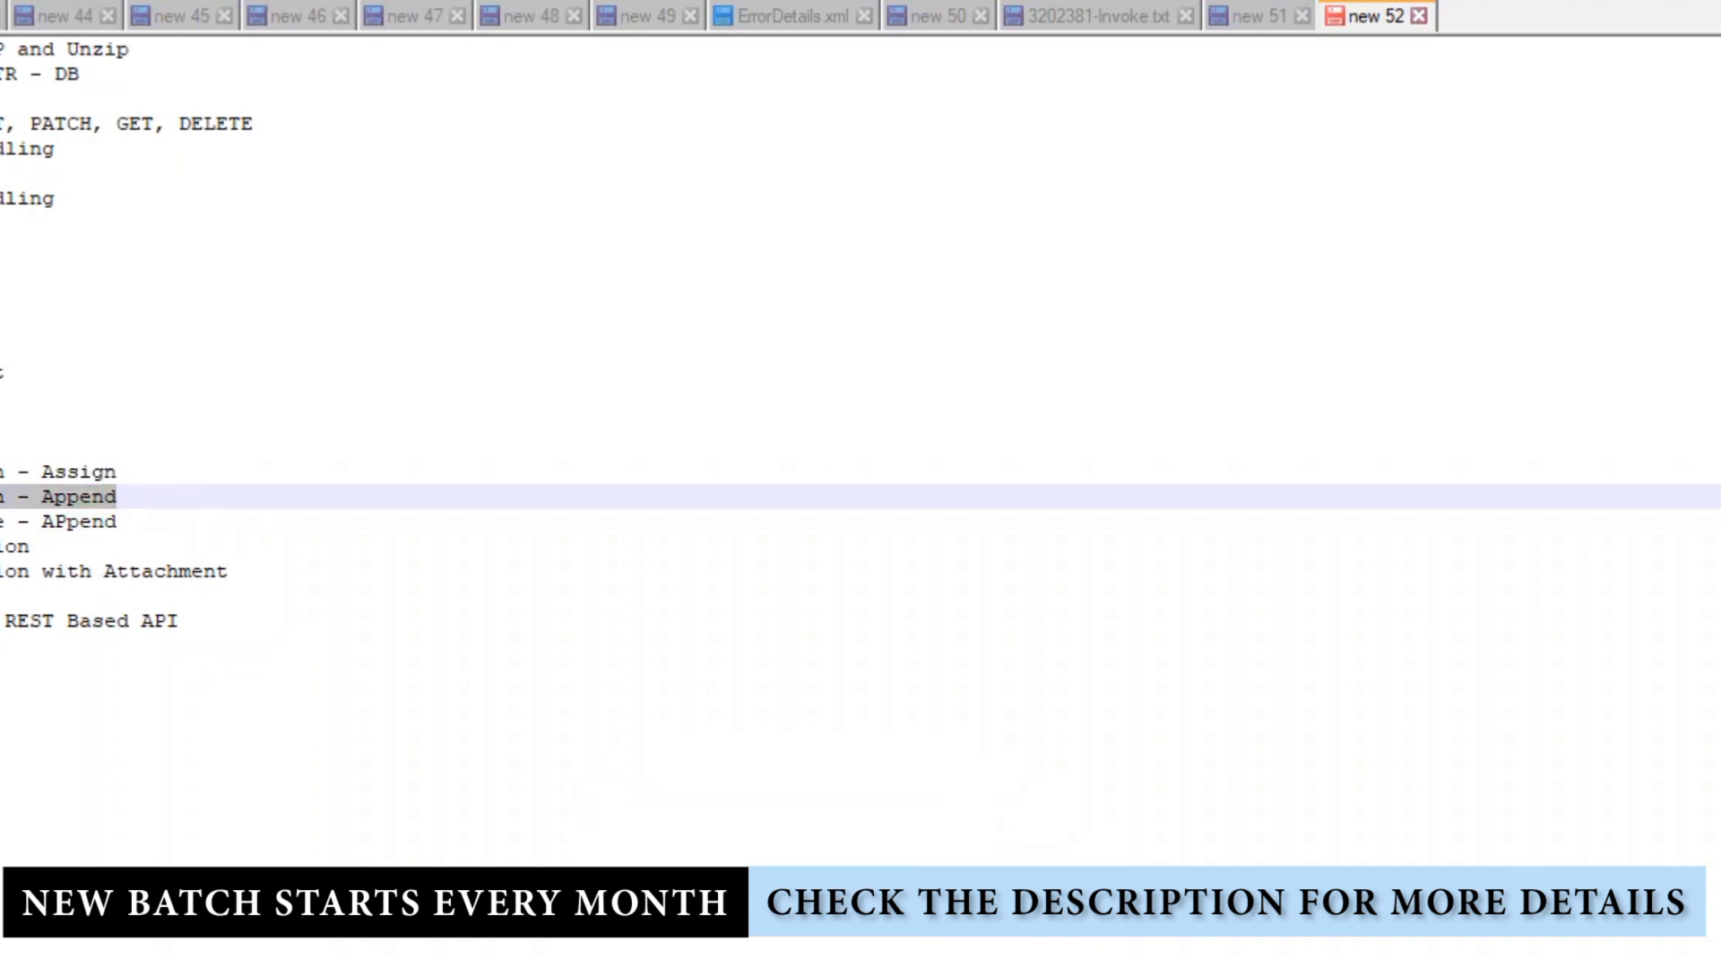
mouse_move(537, 967)
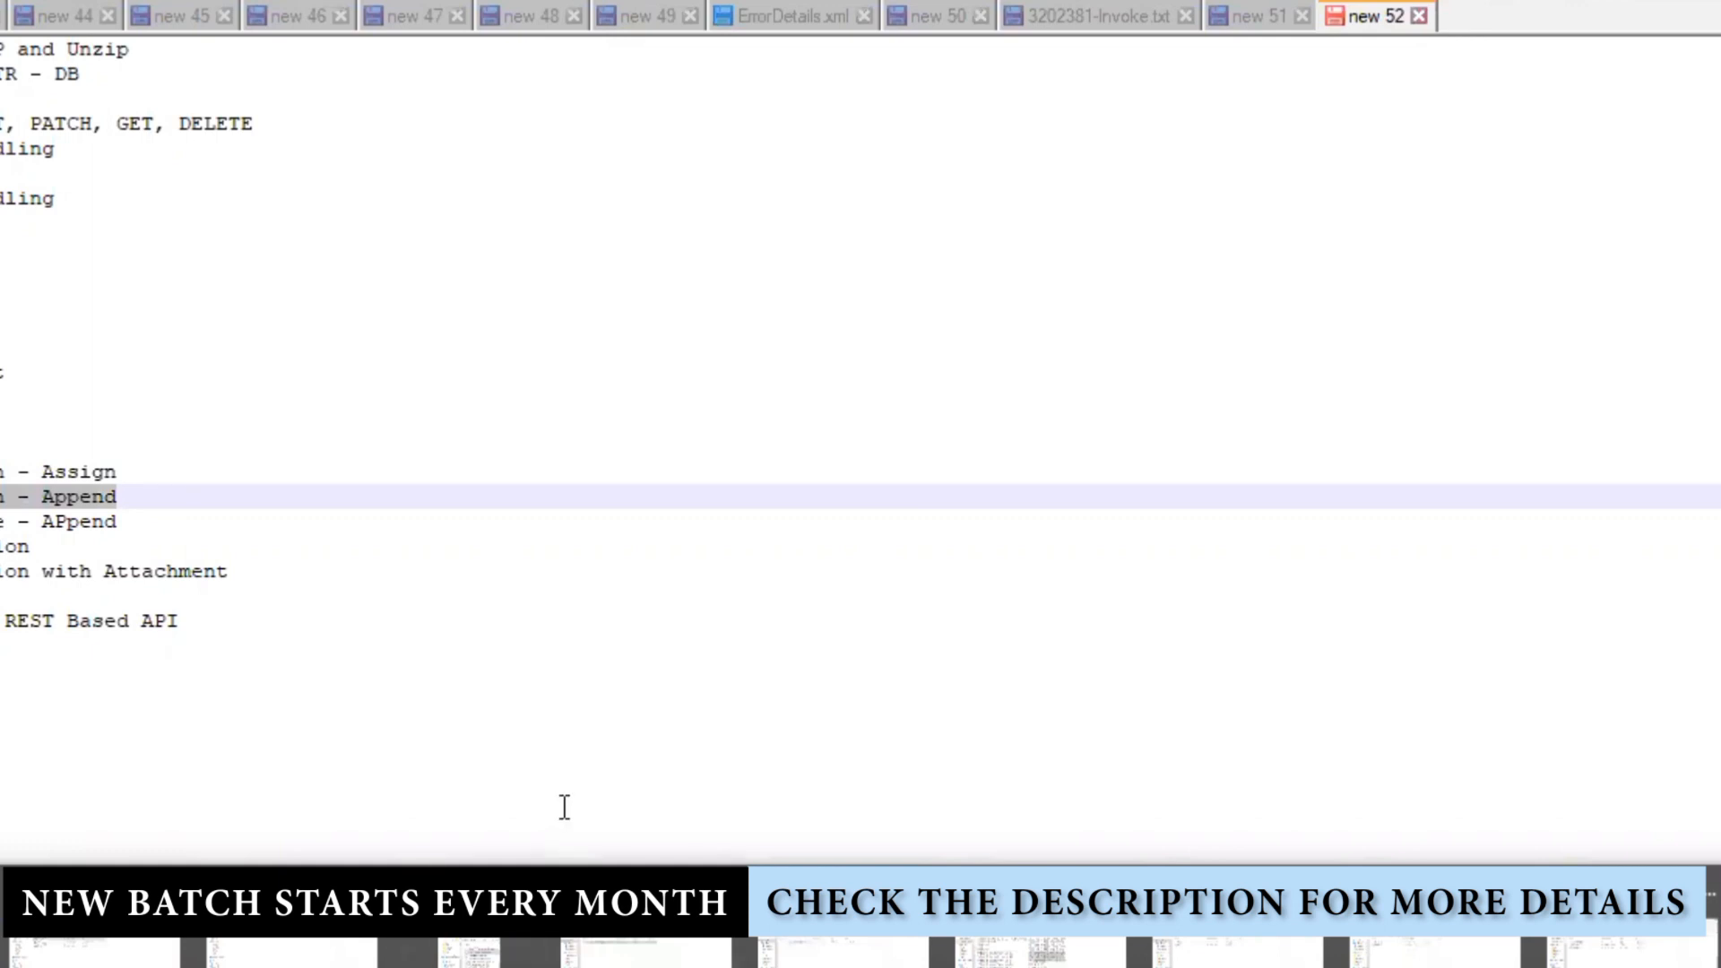
left_click(555, 703)
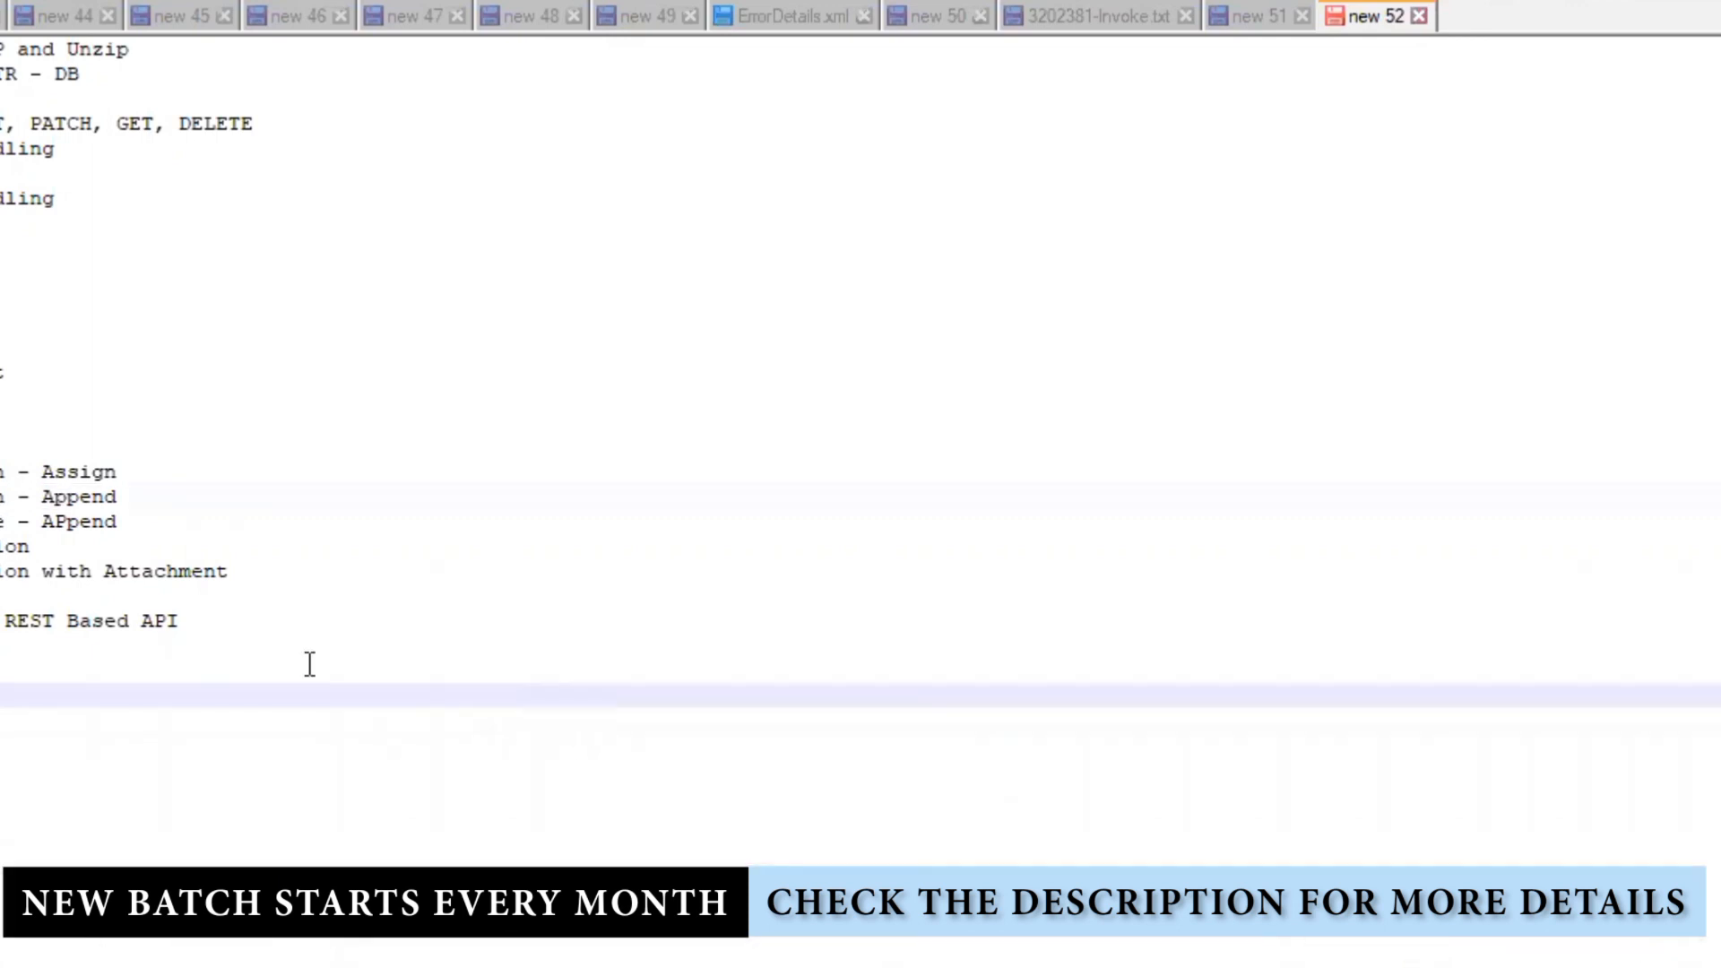
left_click_drag(136, 529, 0, 525)
left_click(148, 541)
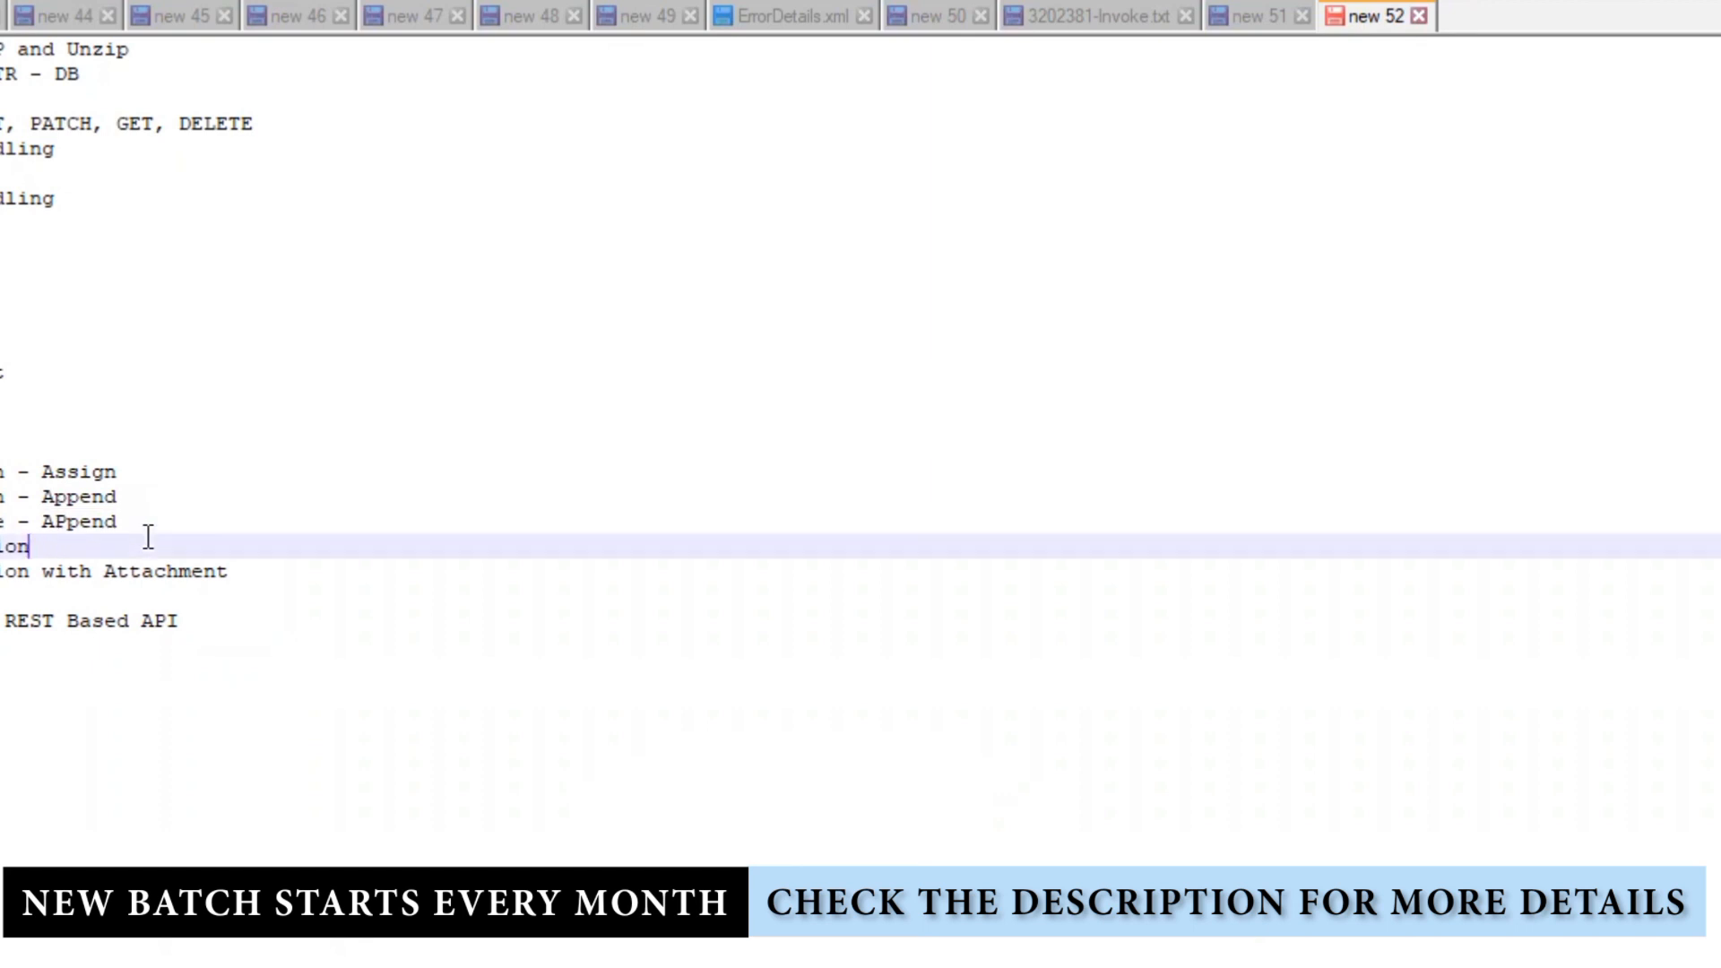
left_click_drag(136, 529, 0, 526)
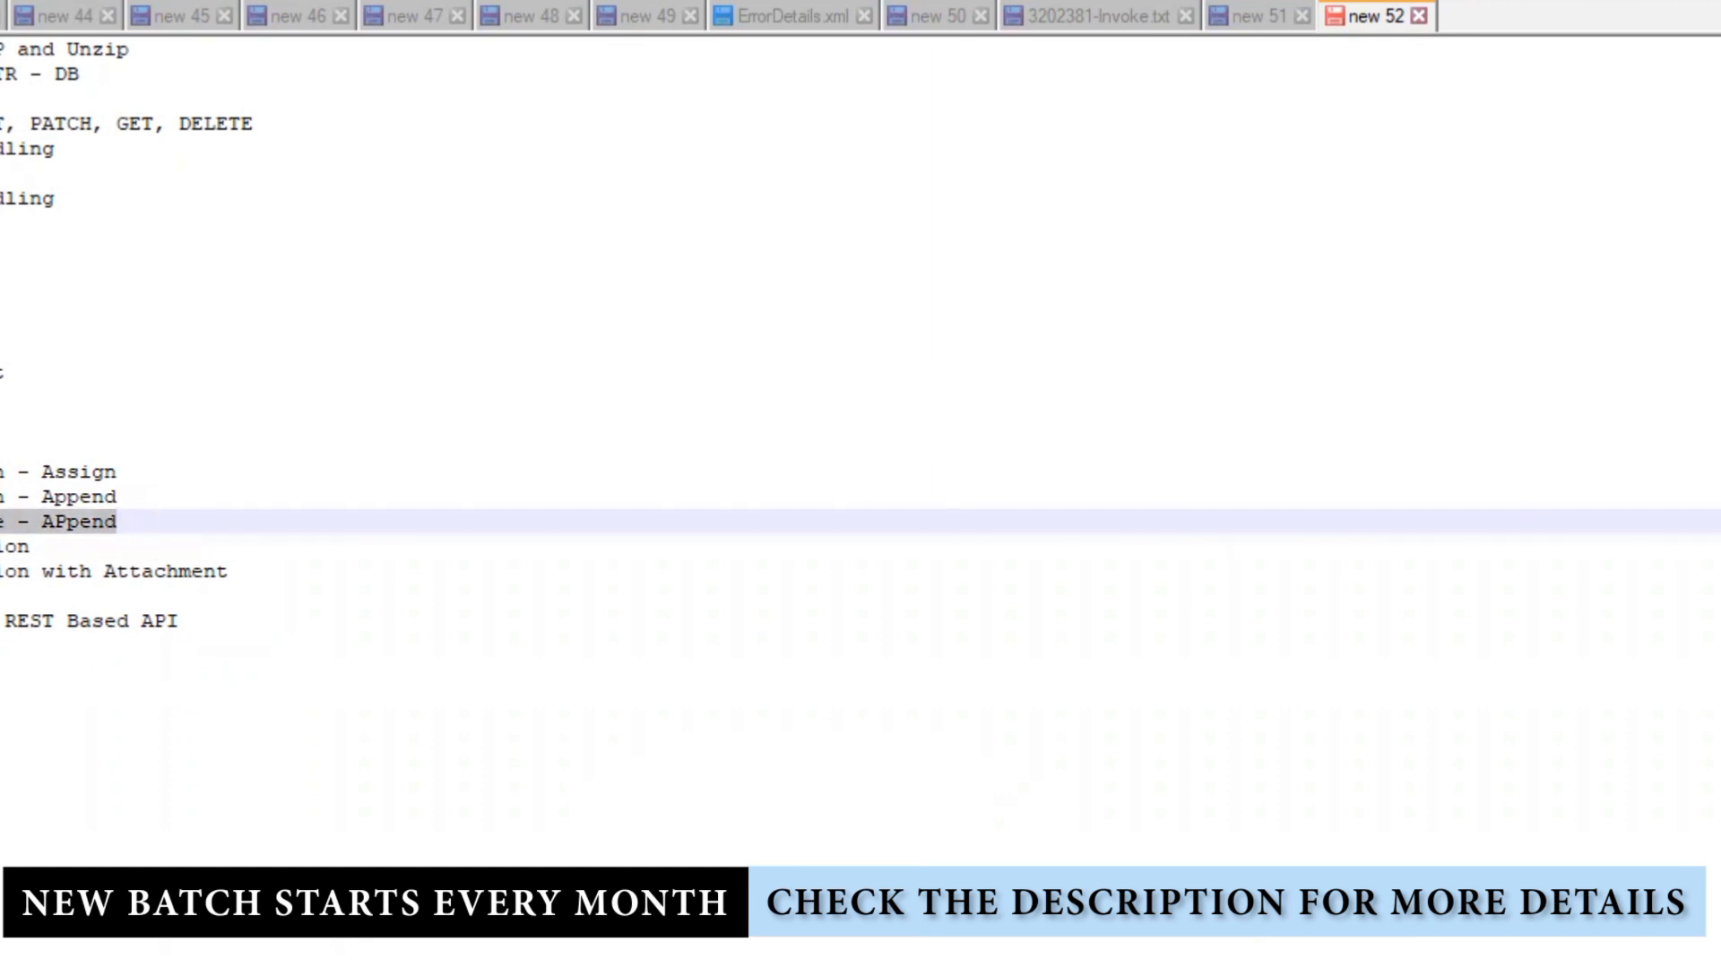
left_click(350, 843)
double_click(89, 472)
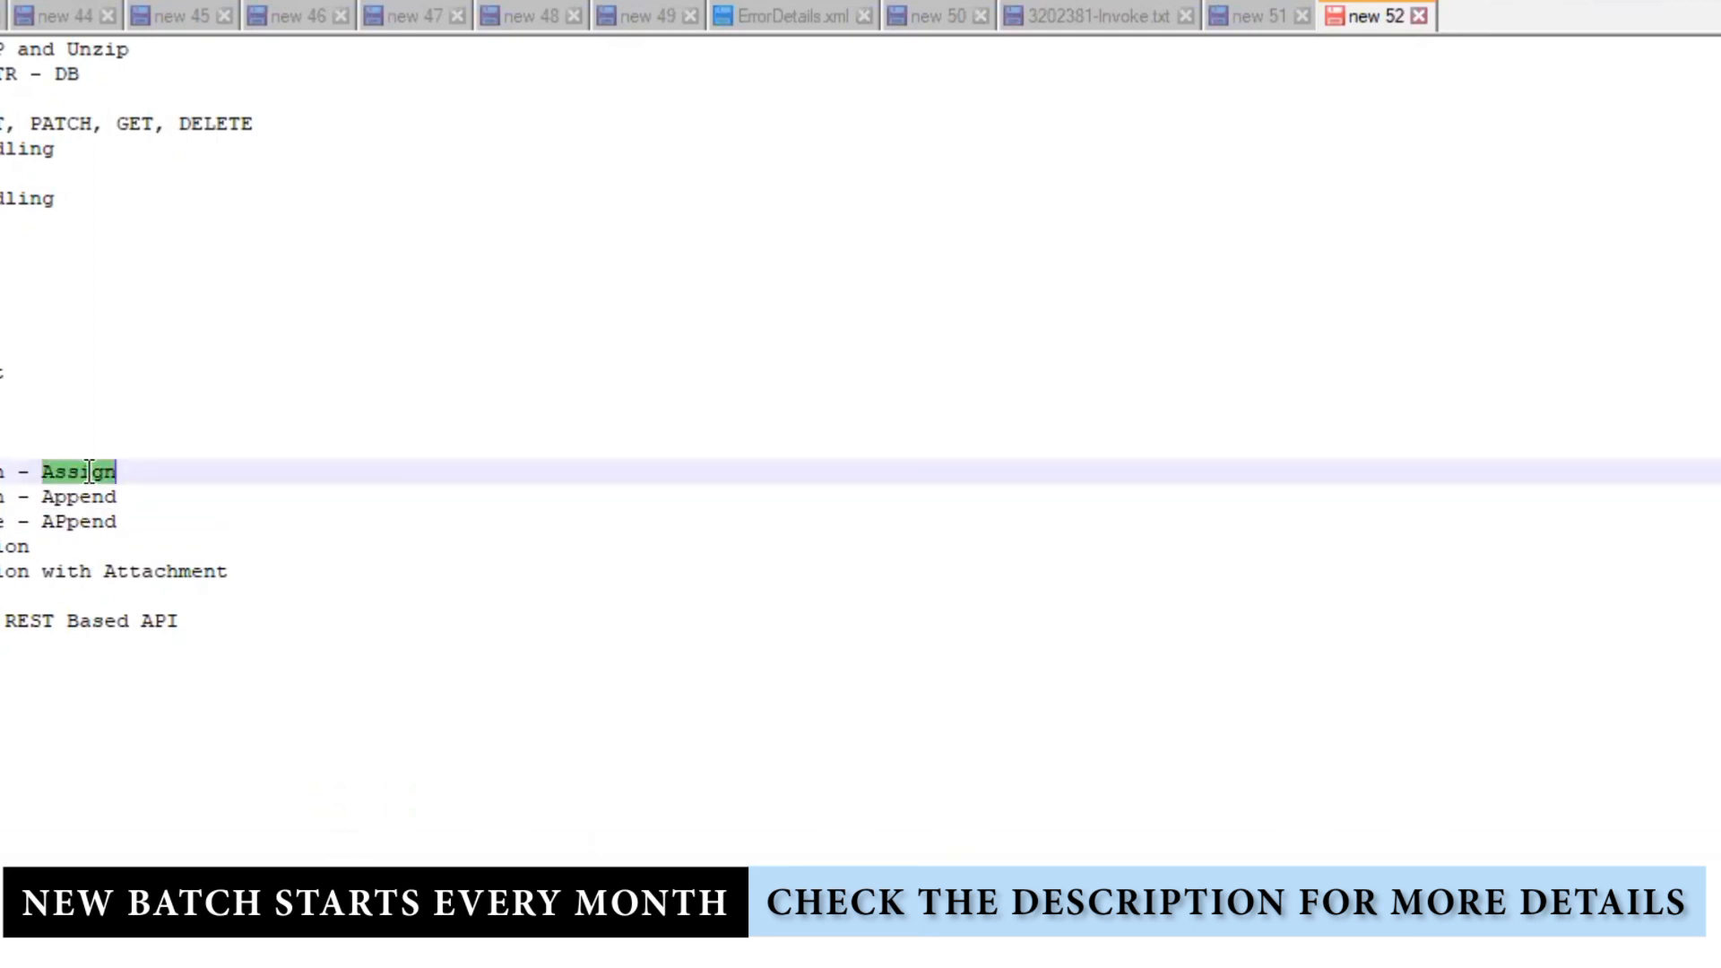